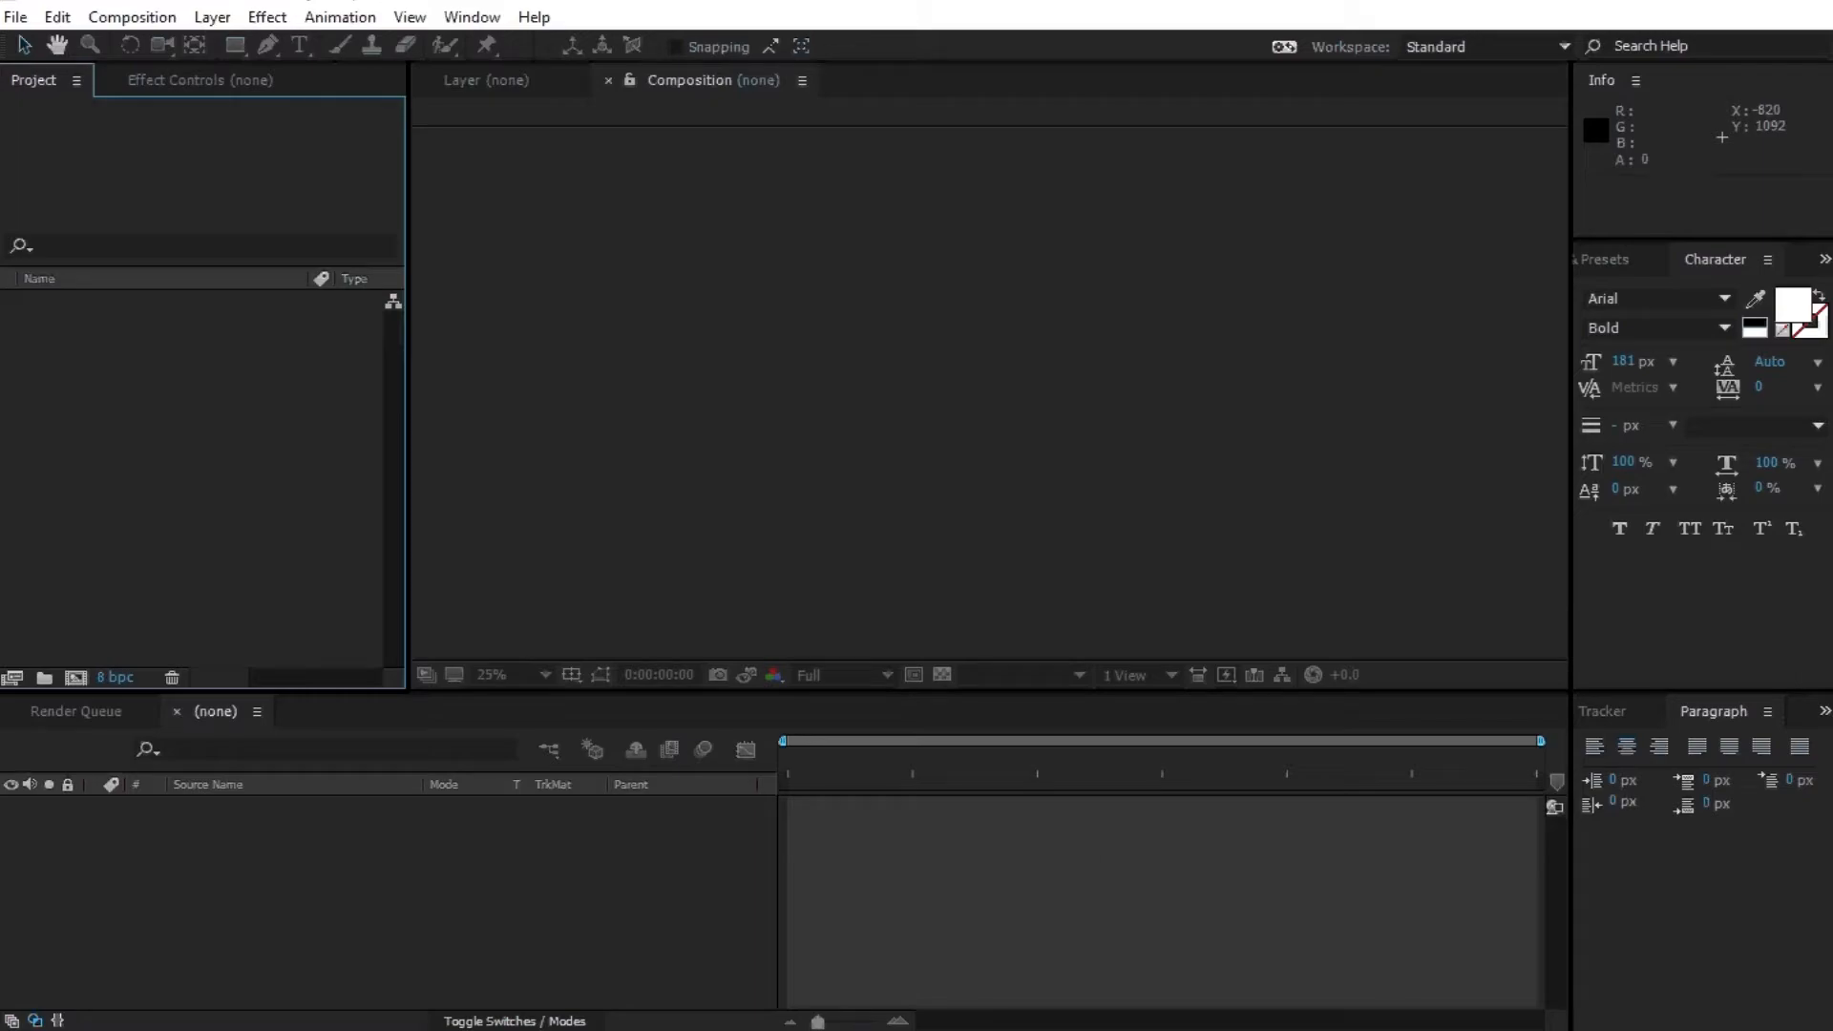
Switch to the browser and examine the clone and download options of the ey360 GitHub repository.
mouse_move(968, 1029)
click(965, 945)
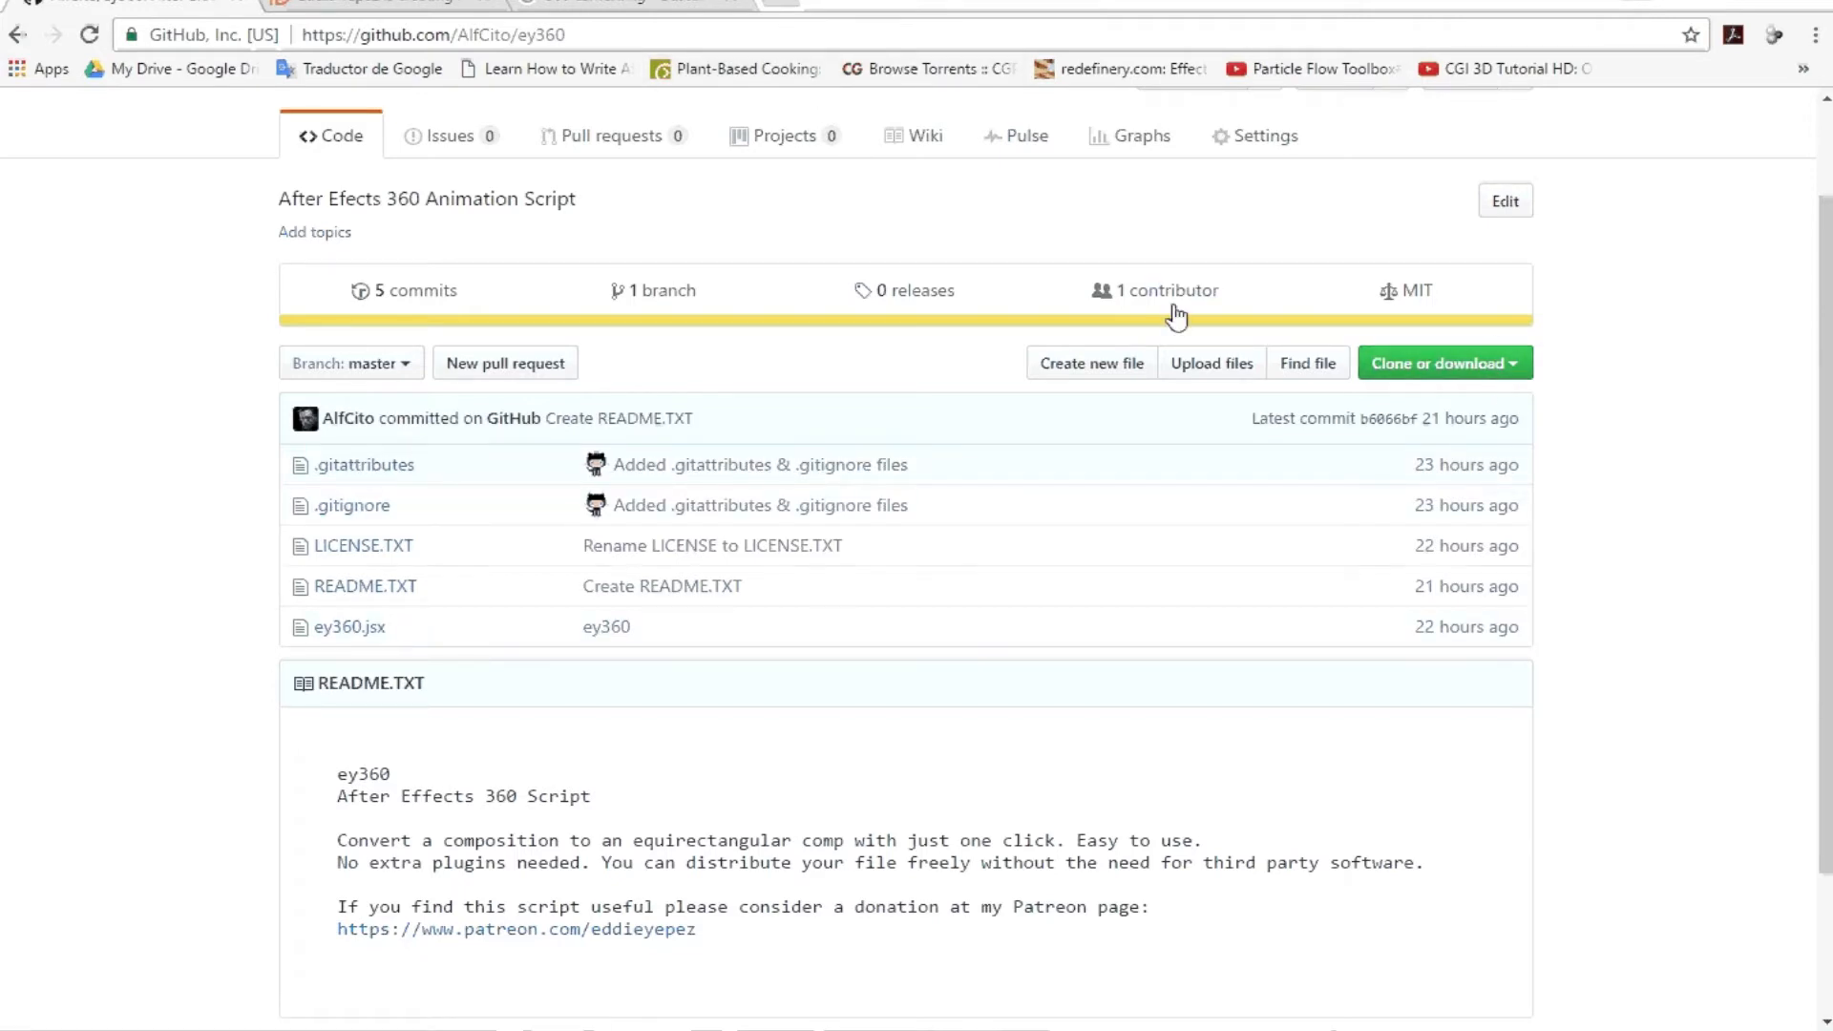
click(1513, 364)
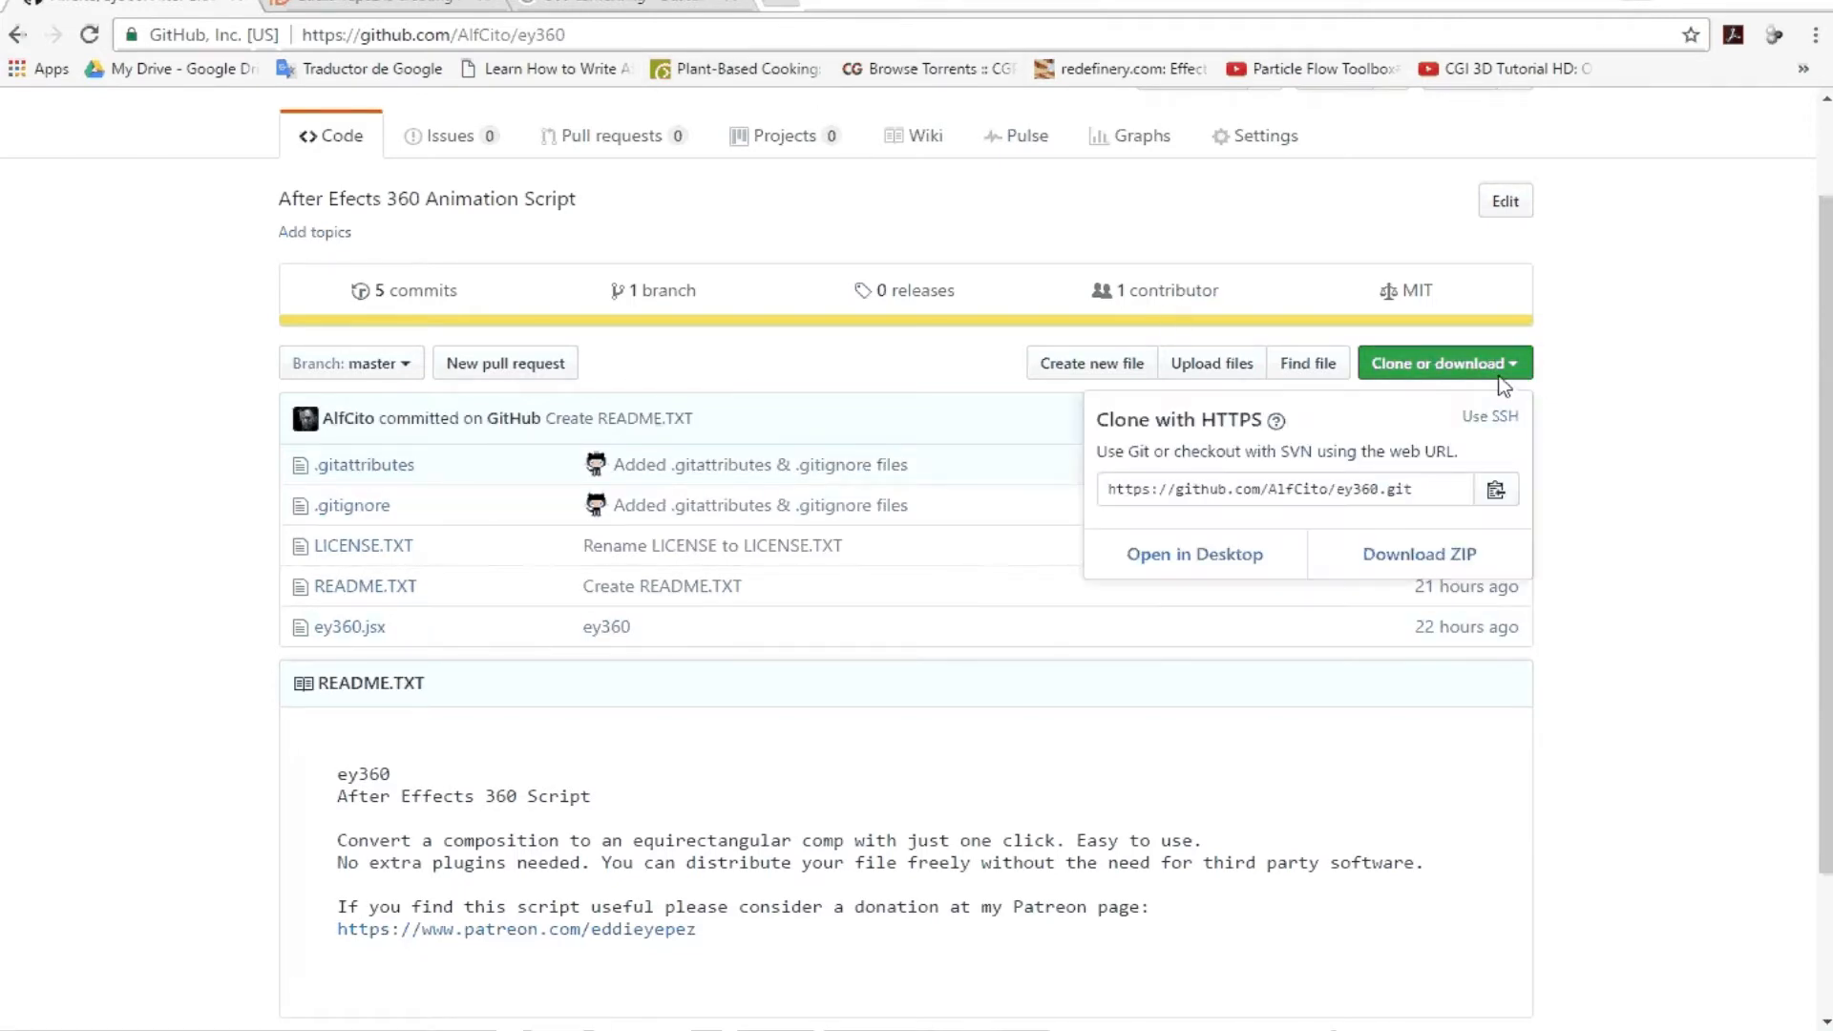
click(1686, 650)
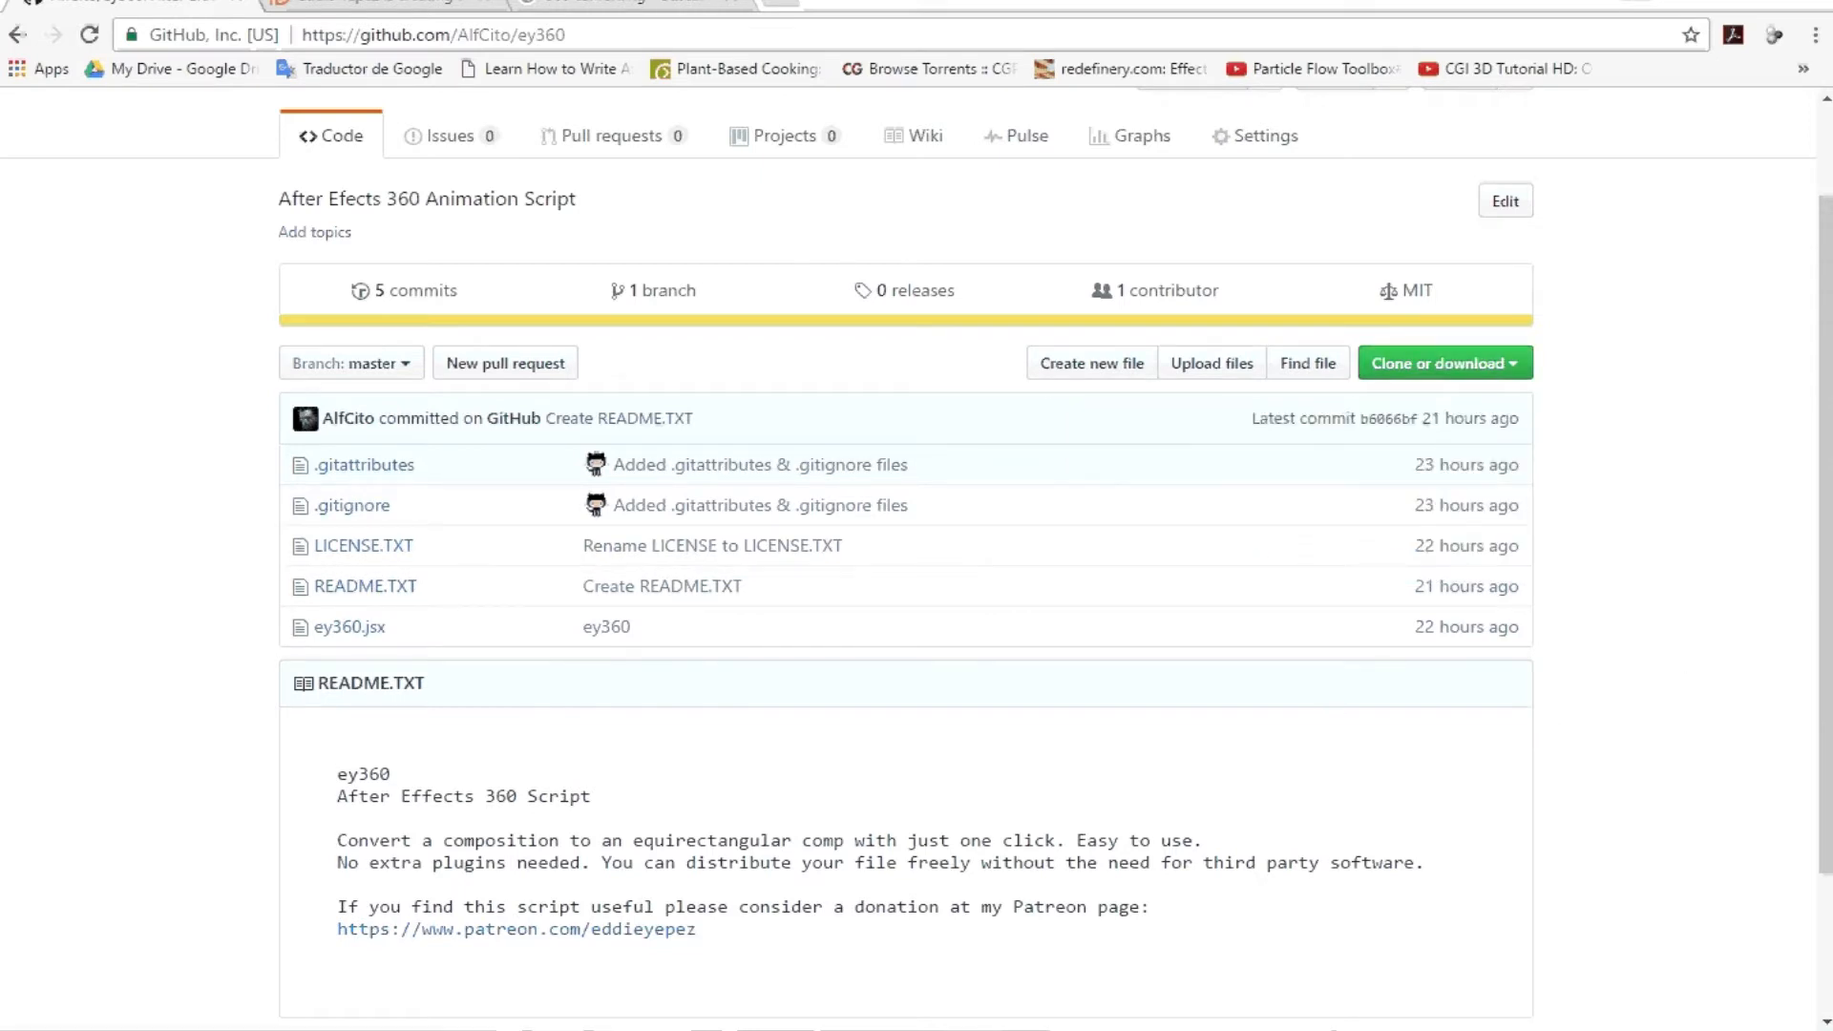
Show the downloaded ey360 folder and the After Effects ScriptUI Panels folder side by side in File Explorer.
mouse_move(783, 1030)
click(704, 983)
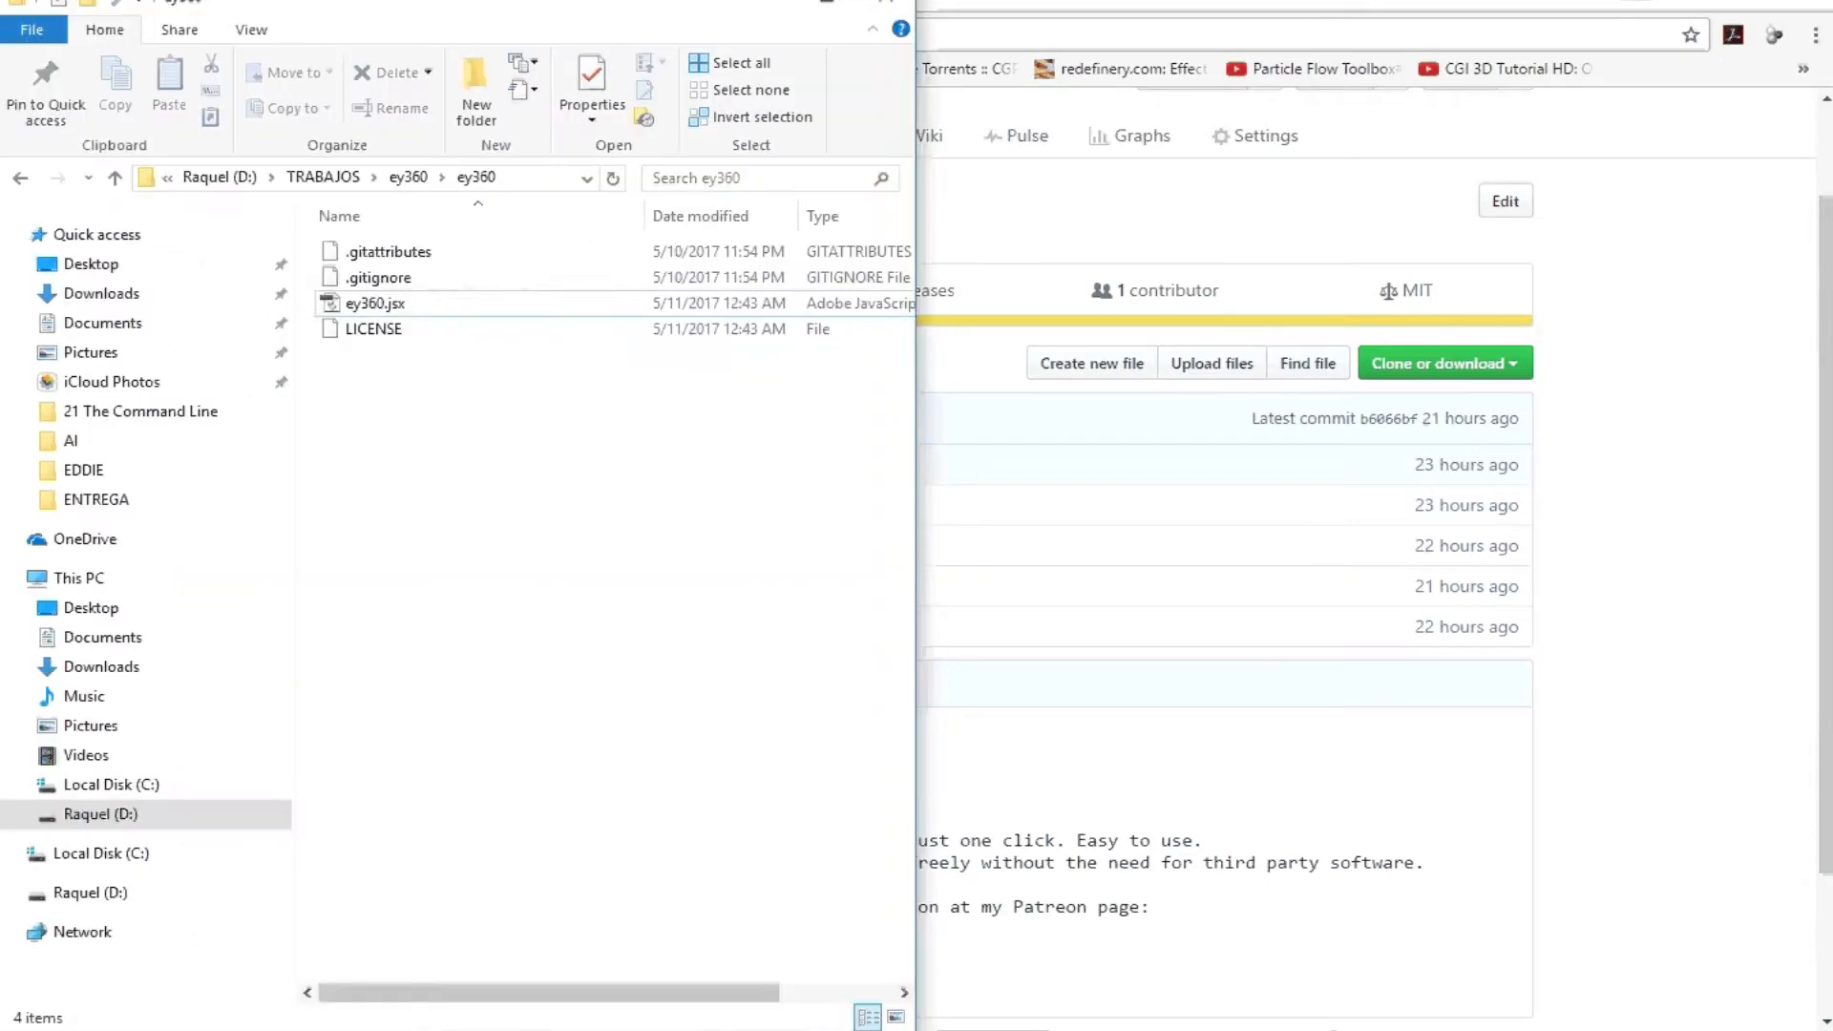
mouse_move(783, 1030)
click(900, 983)
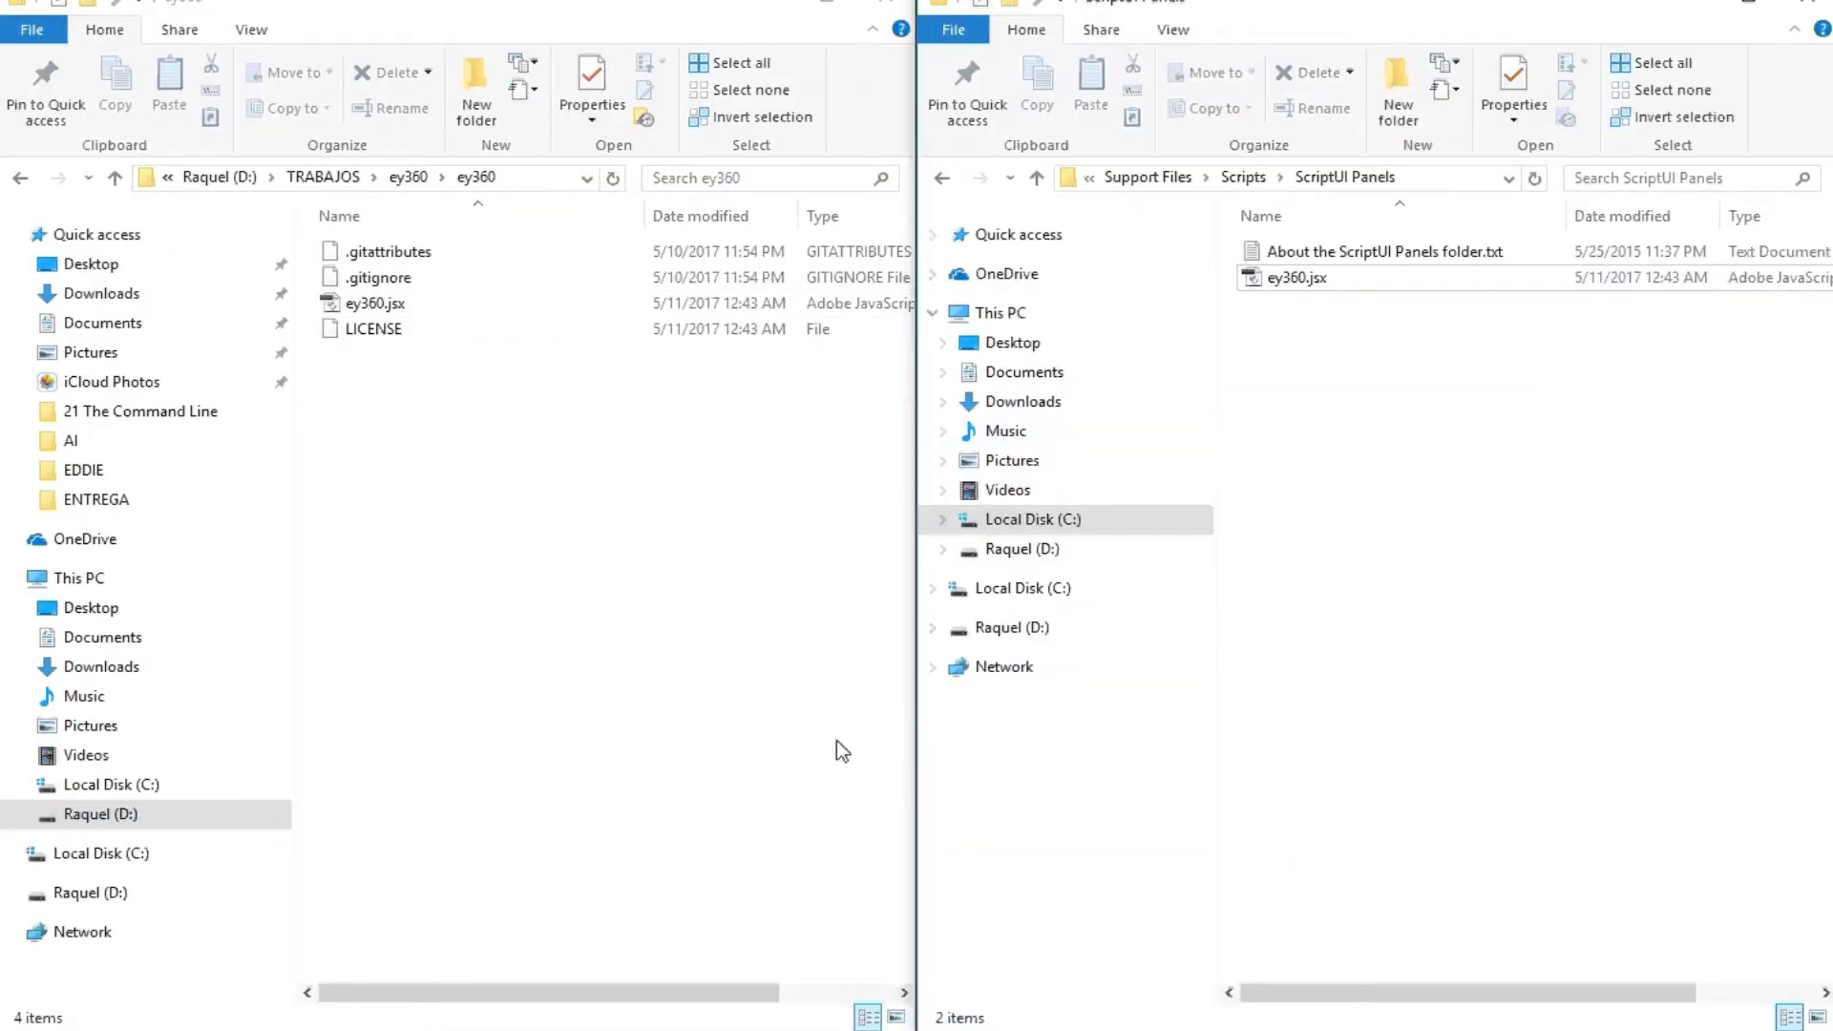
Switch to After Effects, run the script file ey360.jsx from the ey360 folder, and close its floating window.
click(792, 1030)
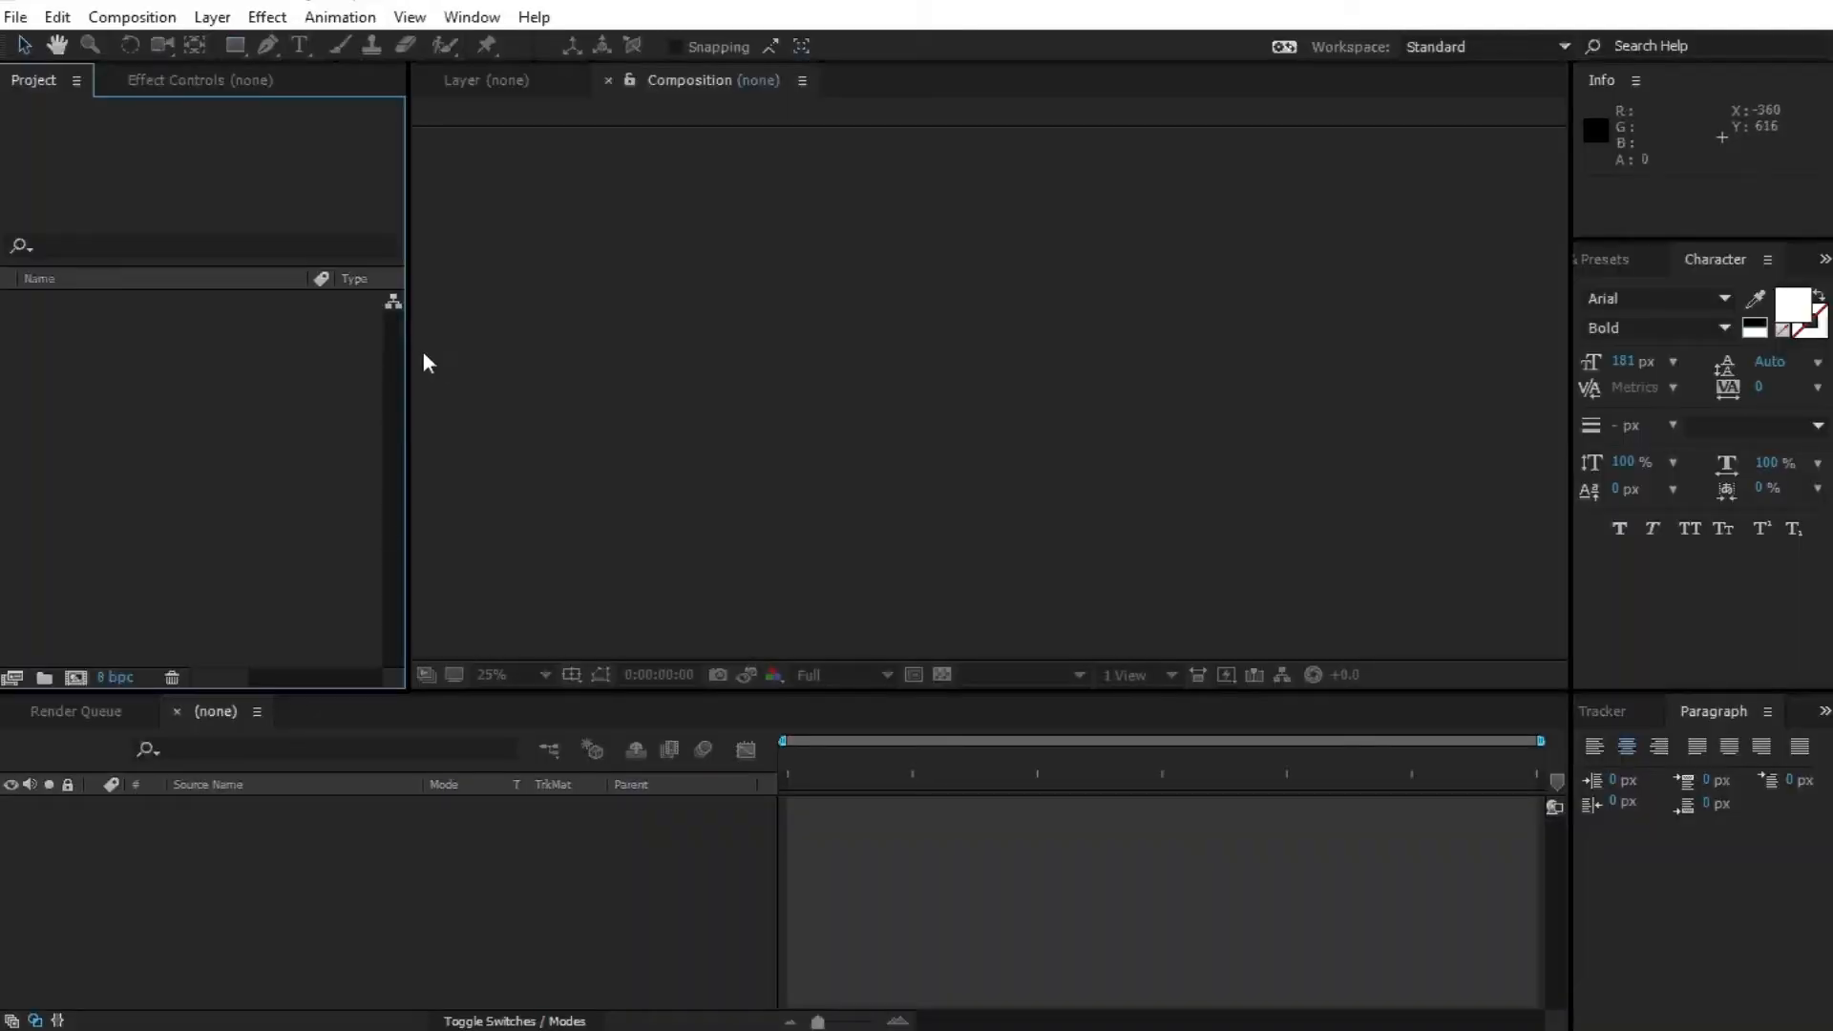
click(15, 16)
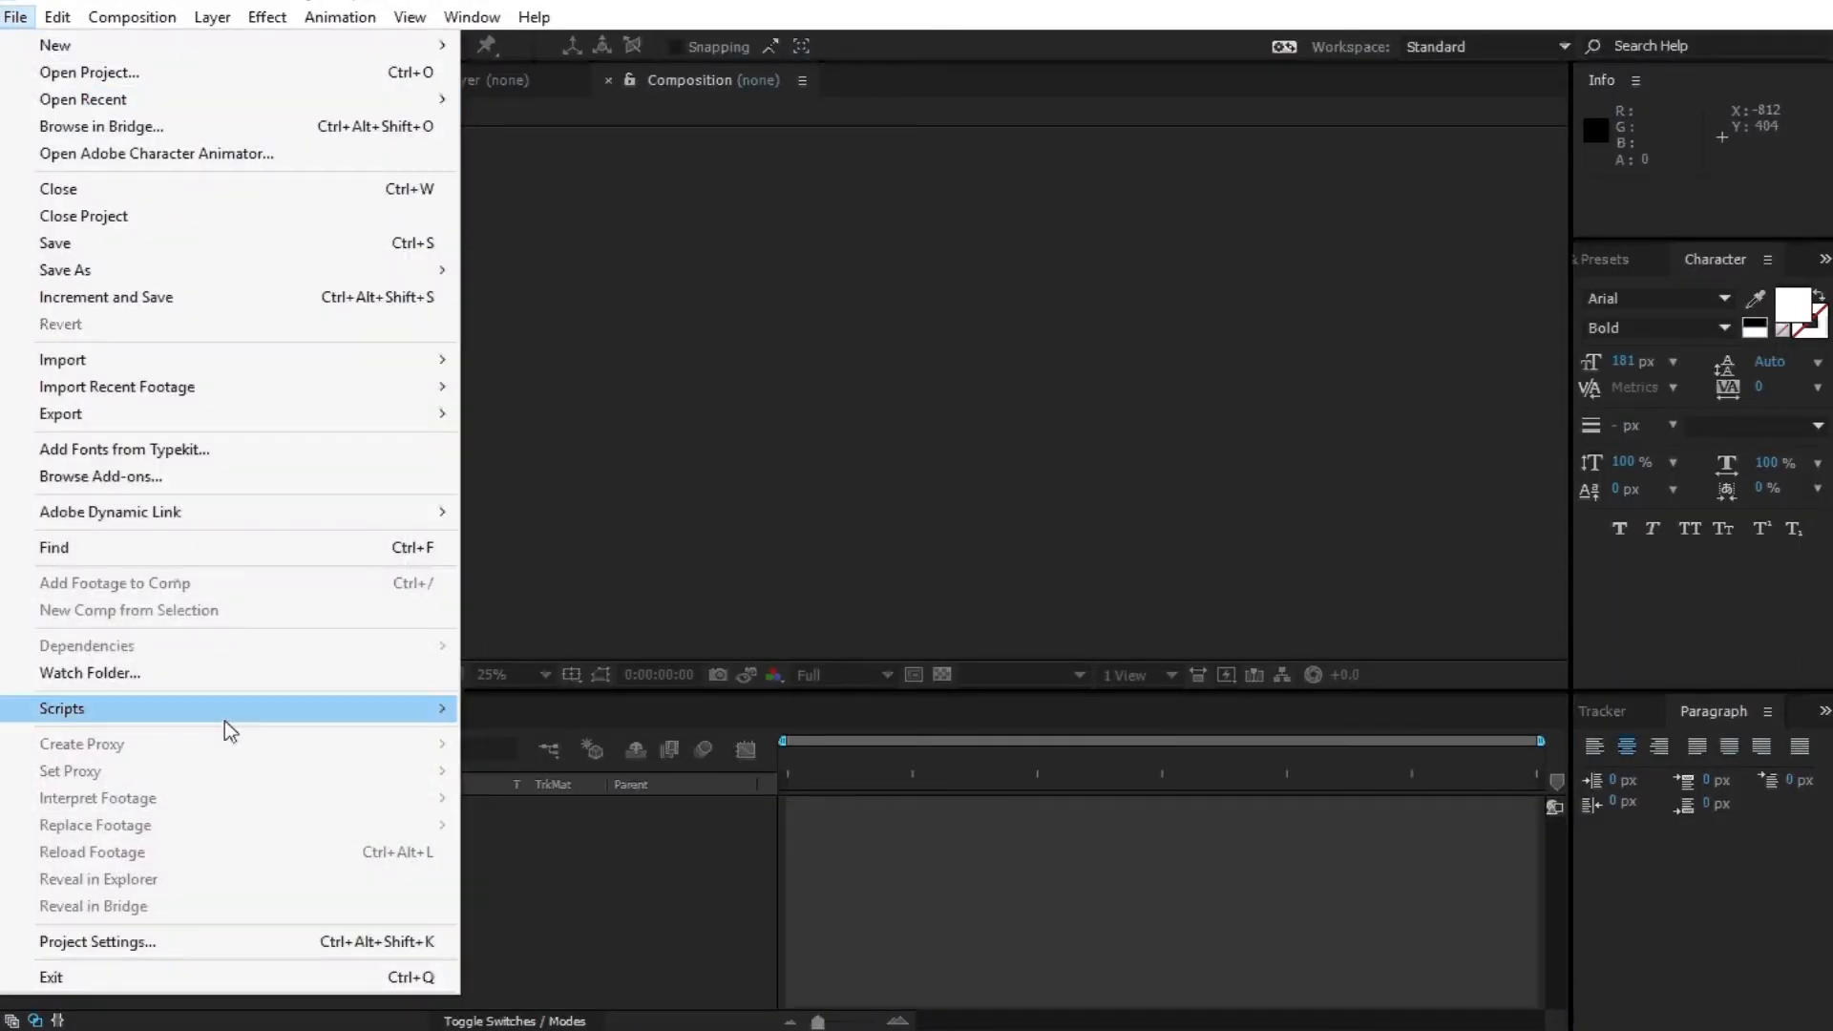
mouse_move(227, 726)
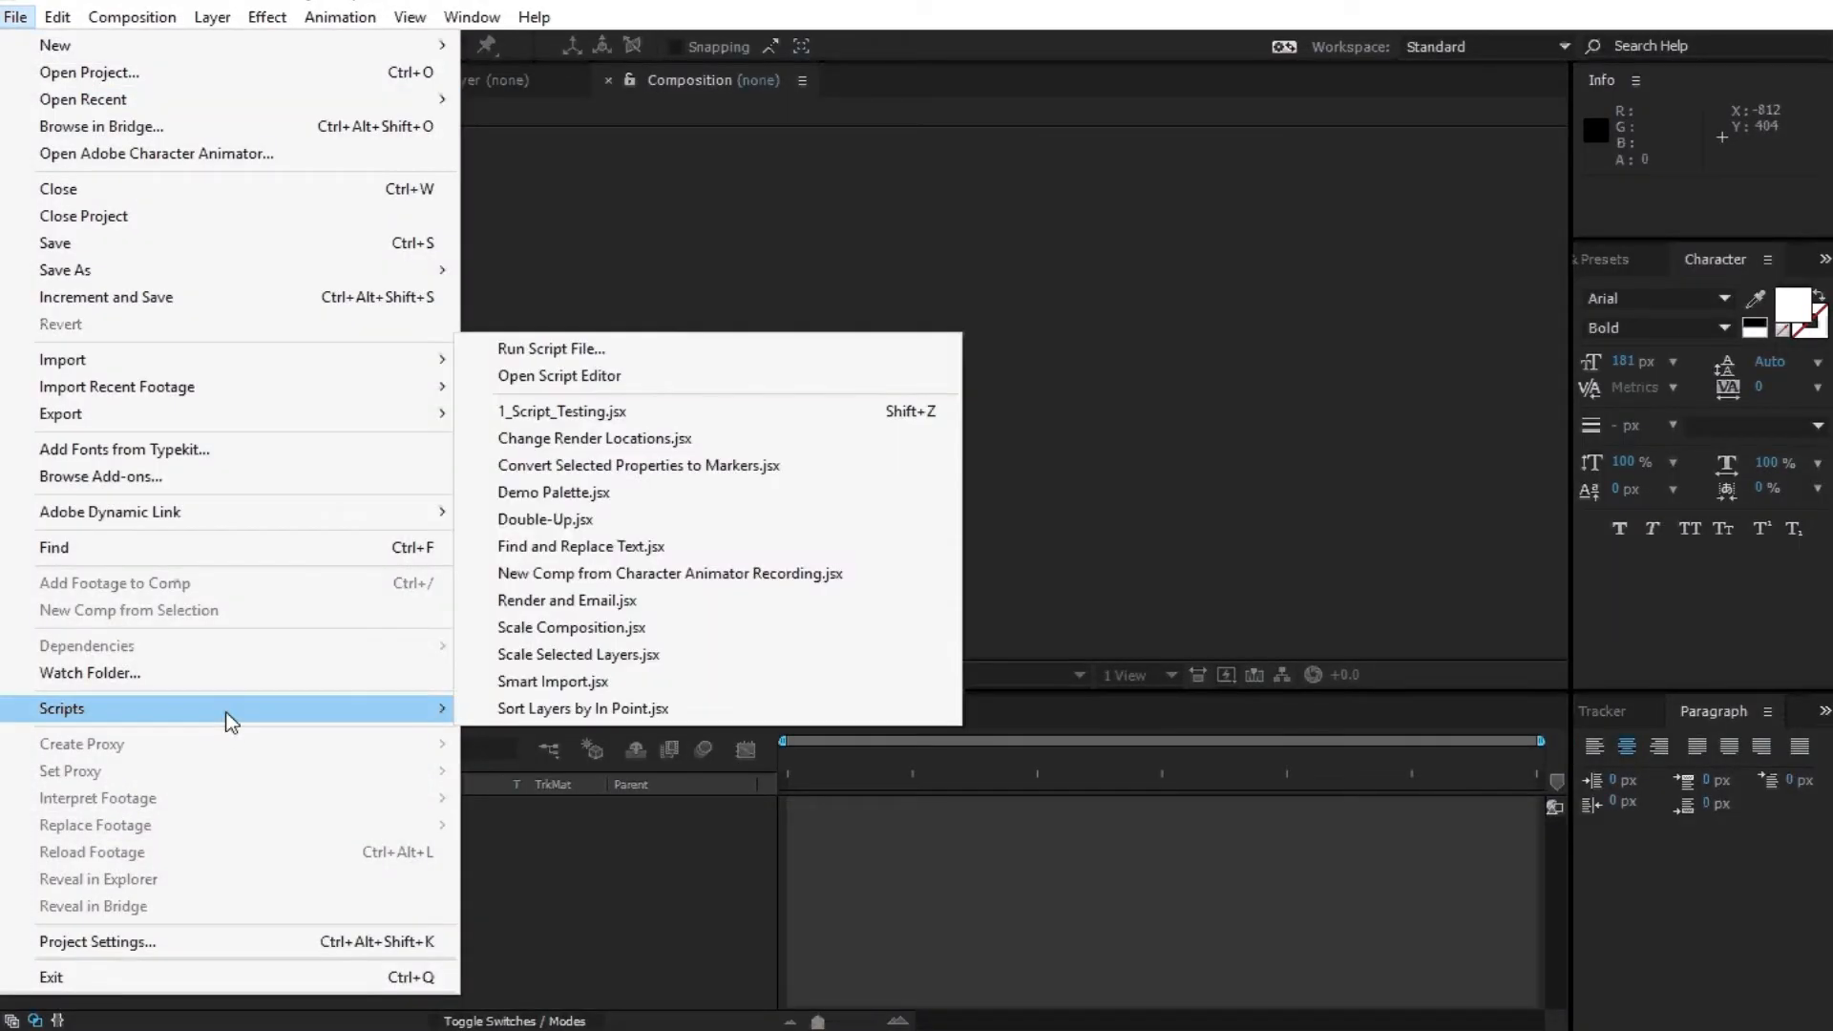
click(605, 349)
double_click(277, 207)
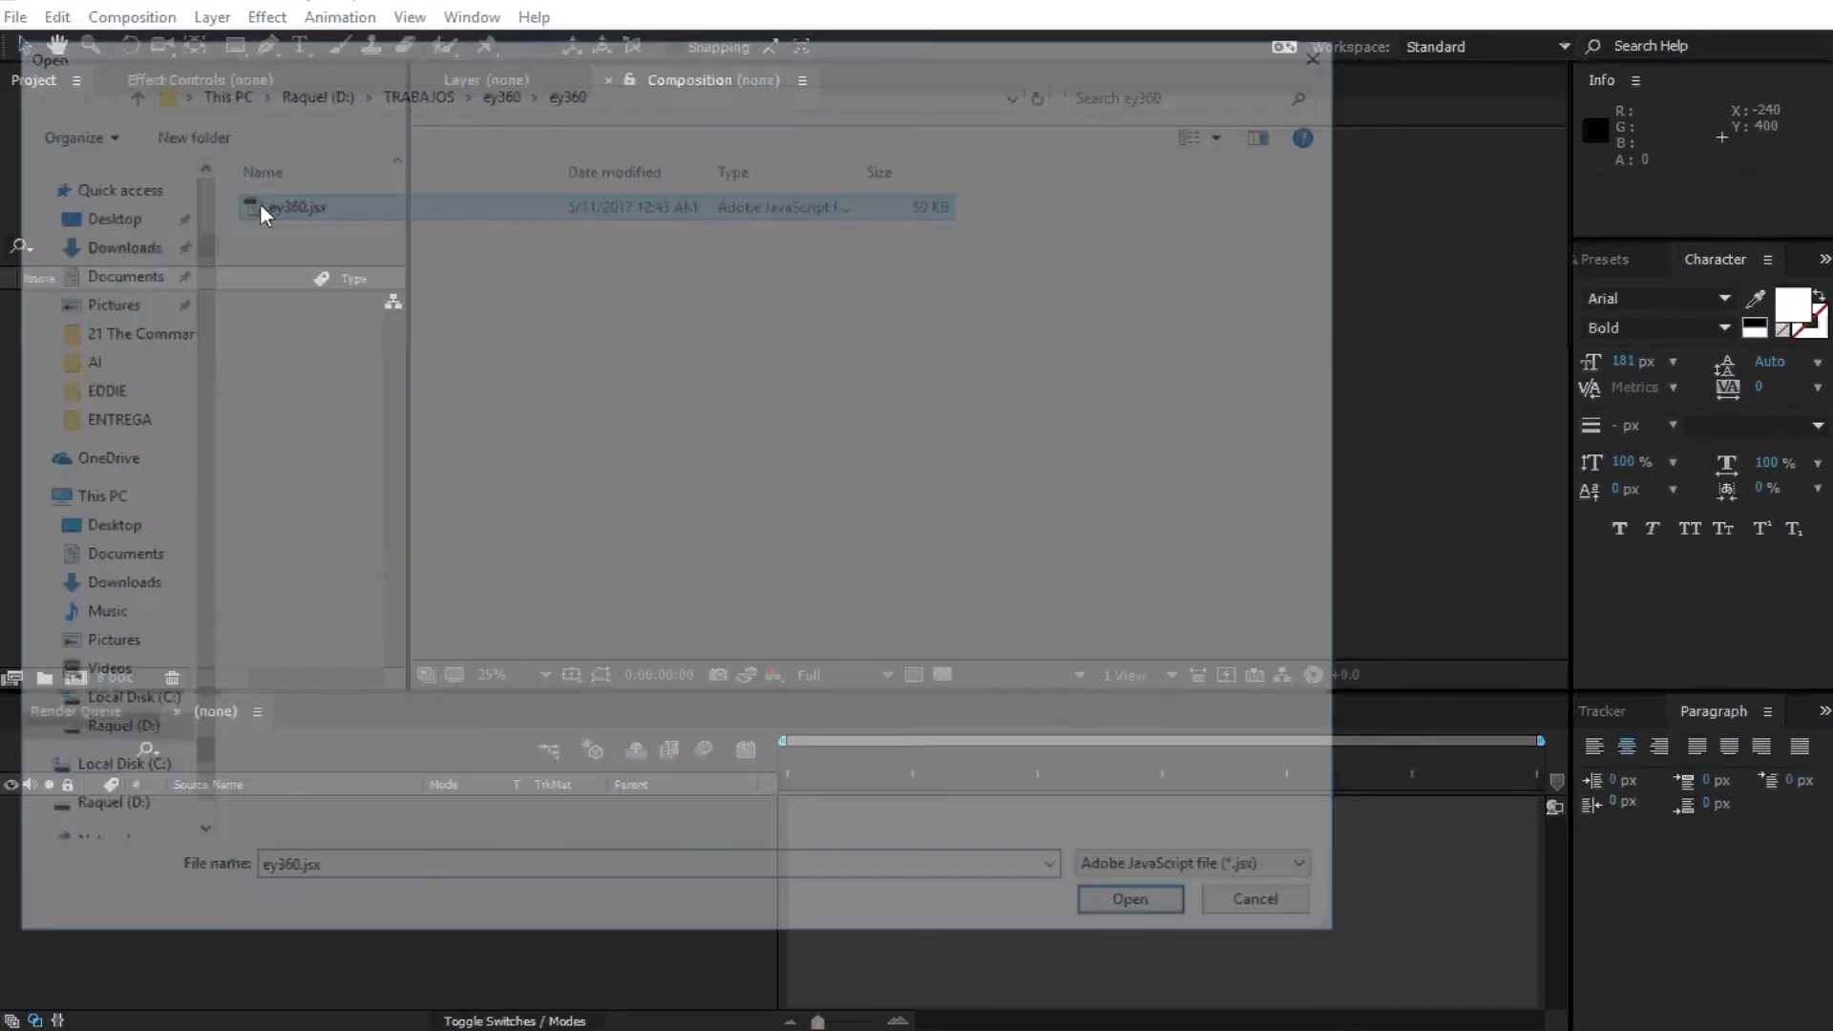
drag(901, 199, 1226, 189)
click(1370, 193)
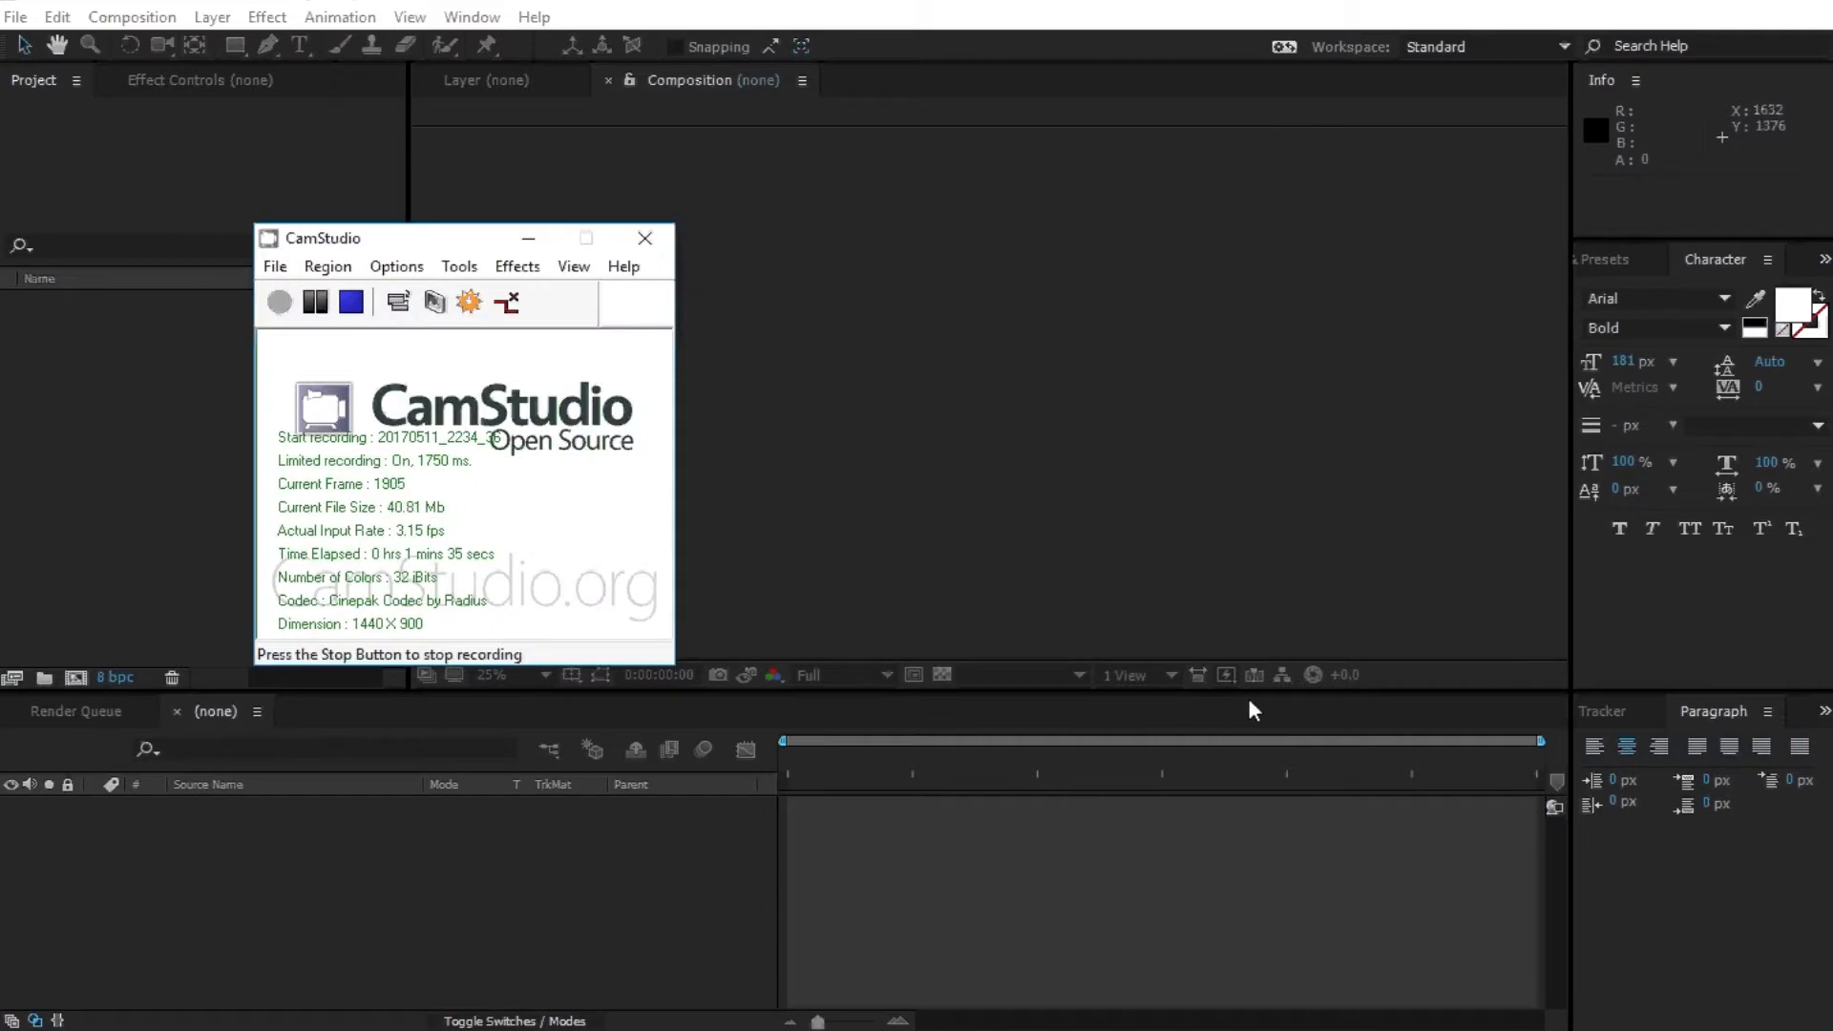
Inspect the ScriptUI Panels folder path in File Explorer, reopening it through Support Files and Scripts, and select ey360.jsx there.
click(970, 1002)
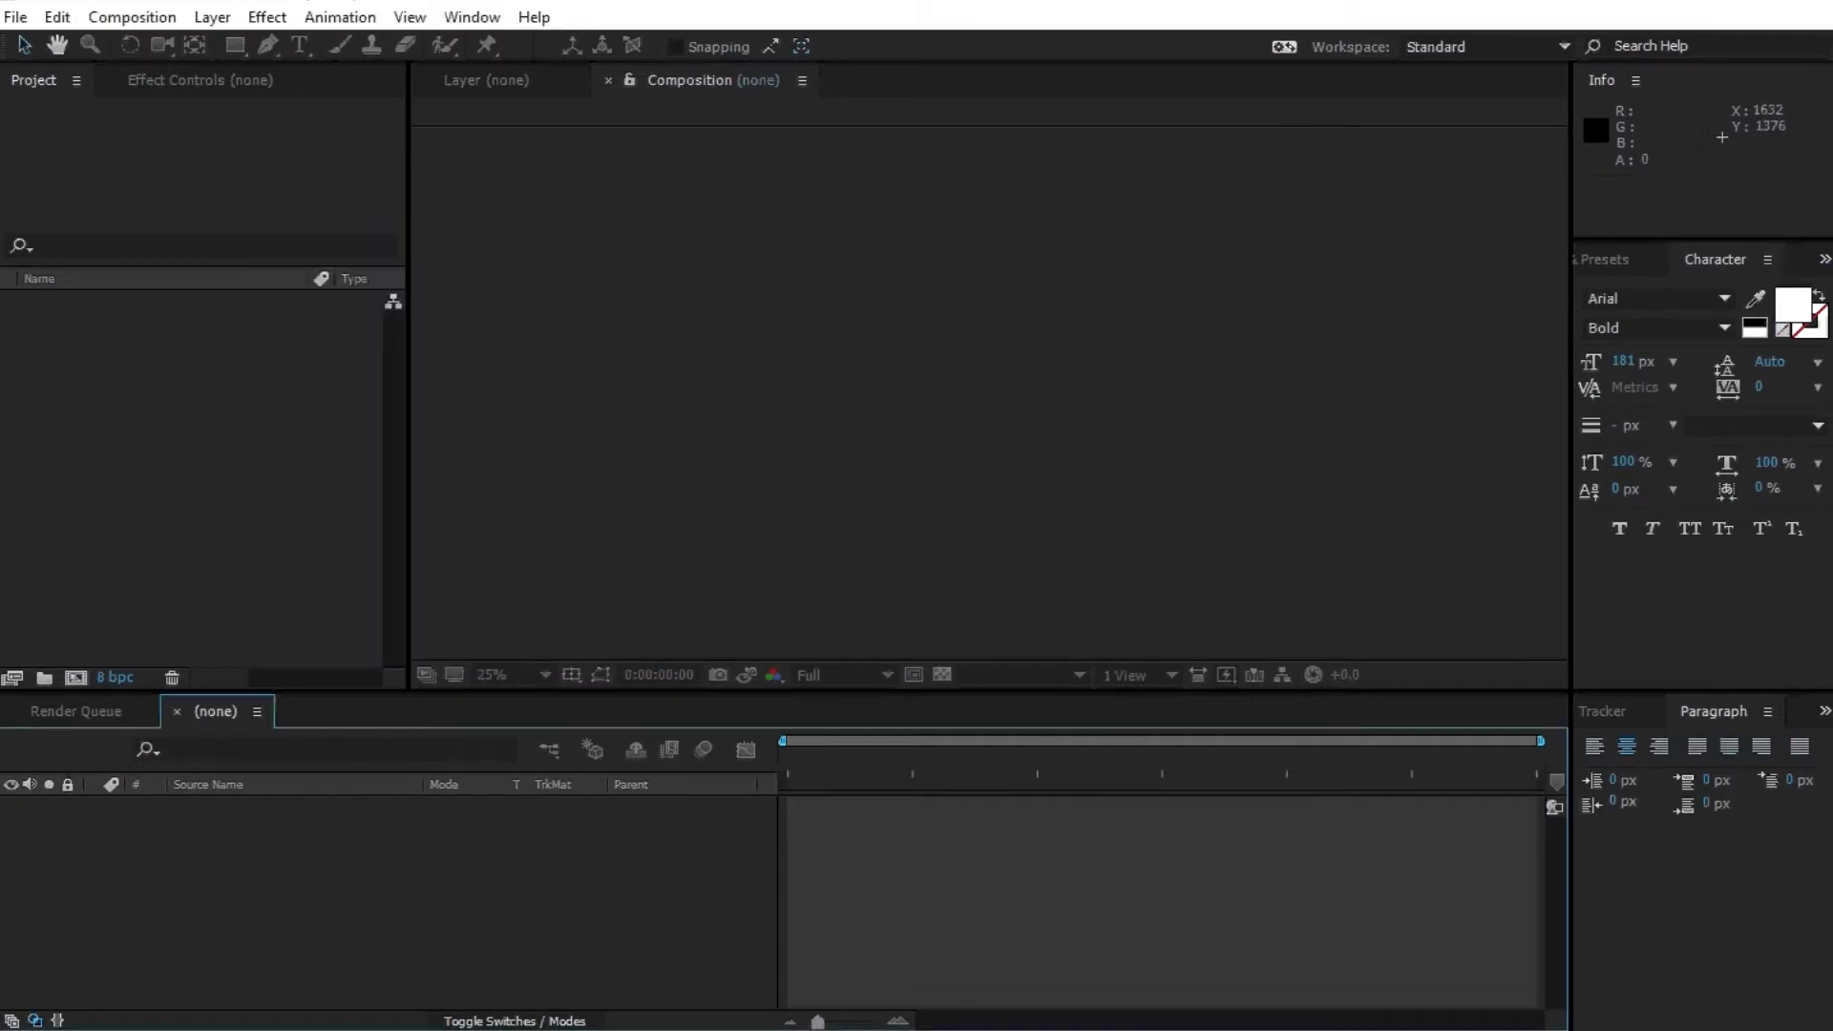
click(865, 947)
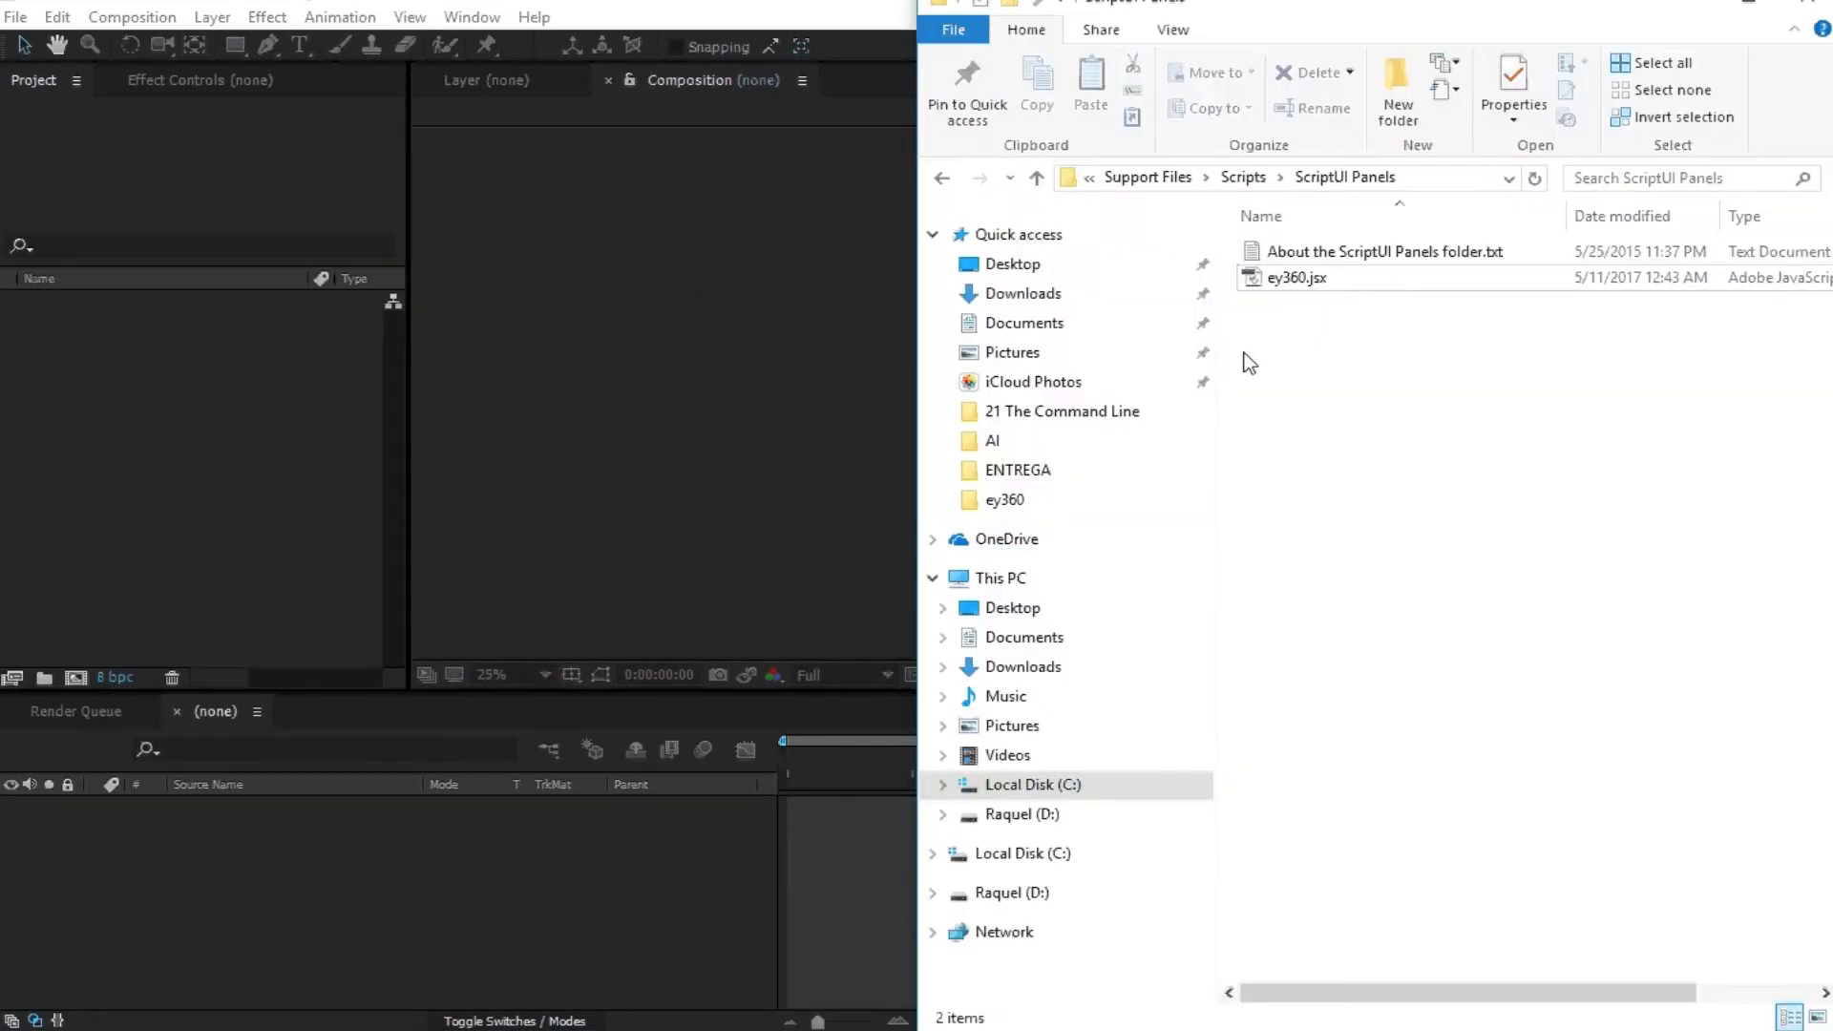
click(1276, 179)
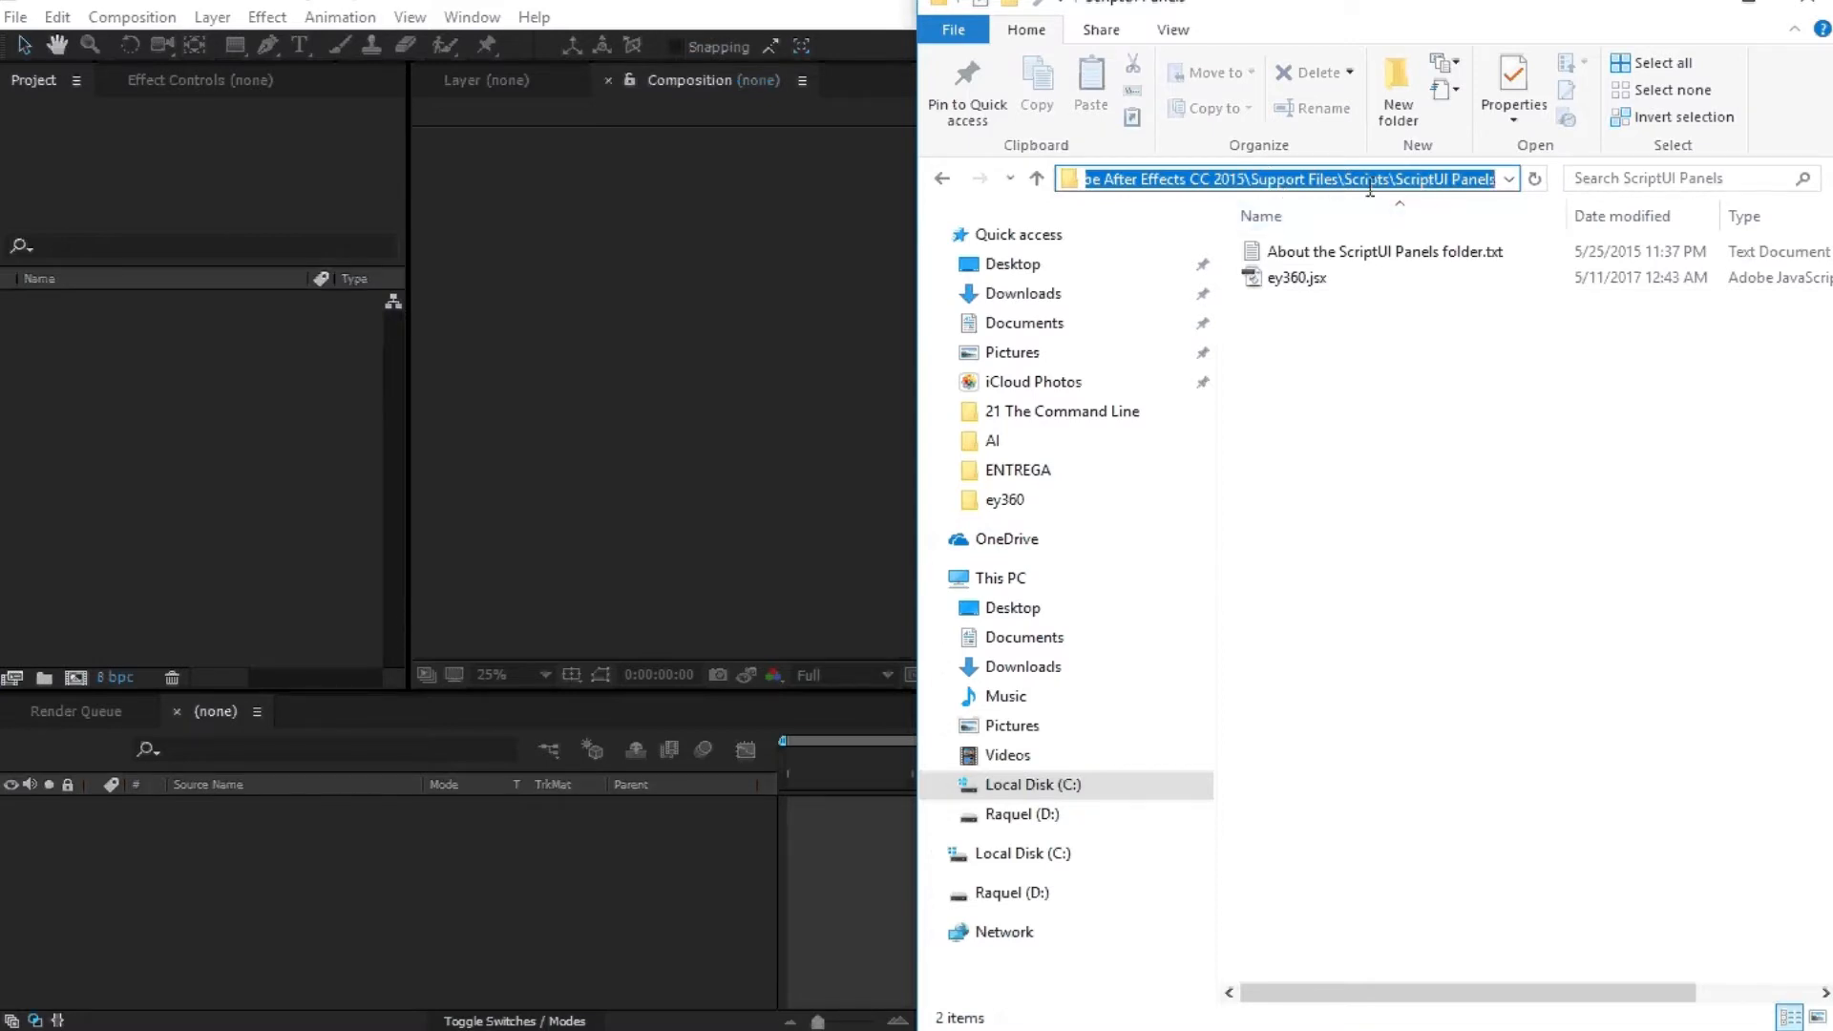
click(1398, 382)
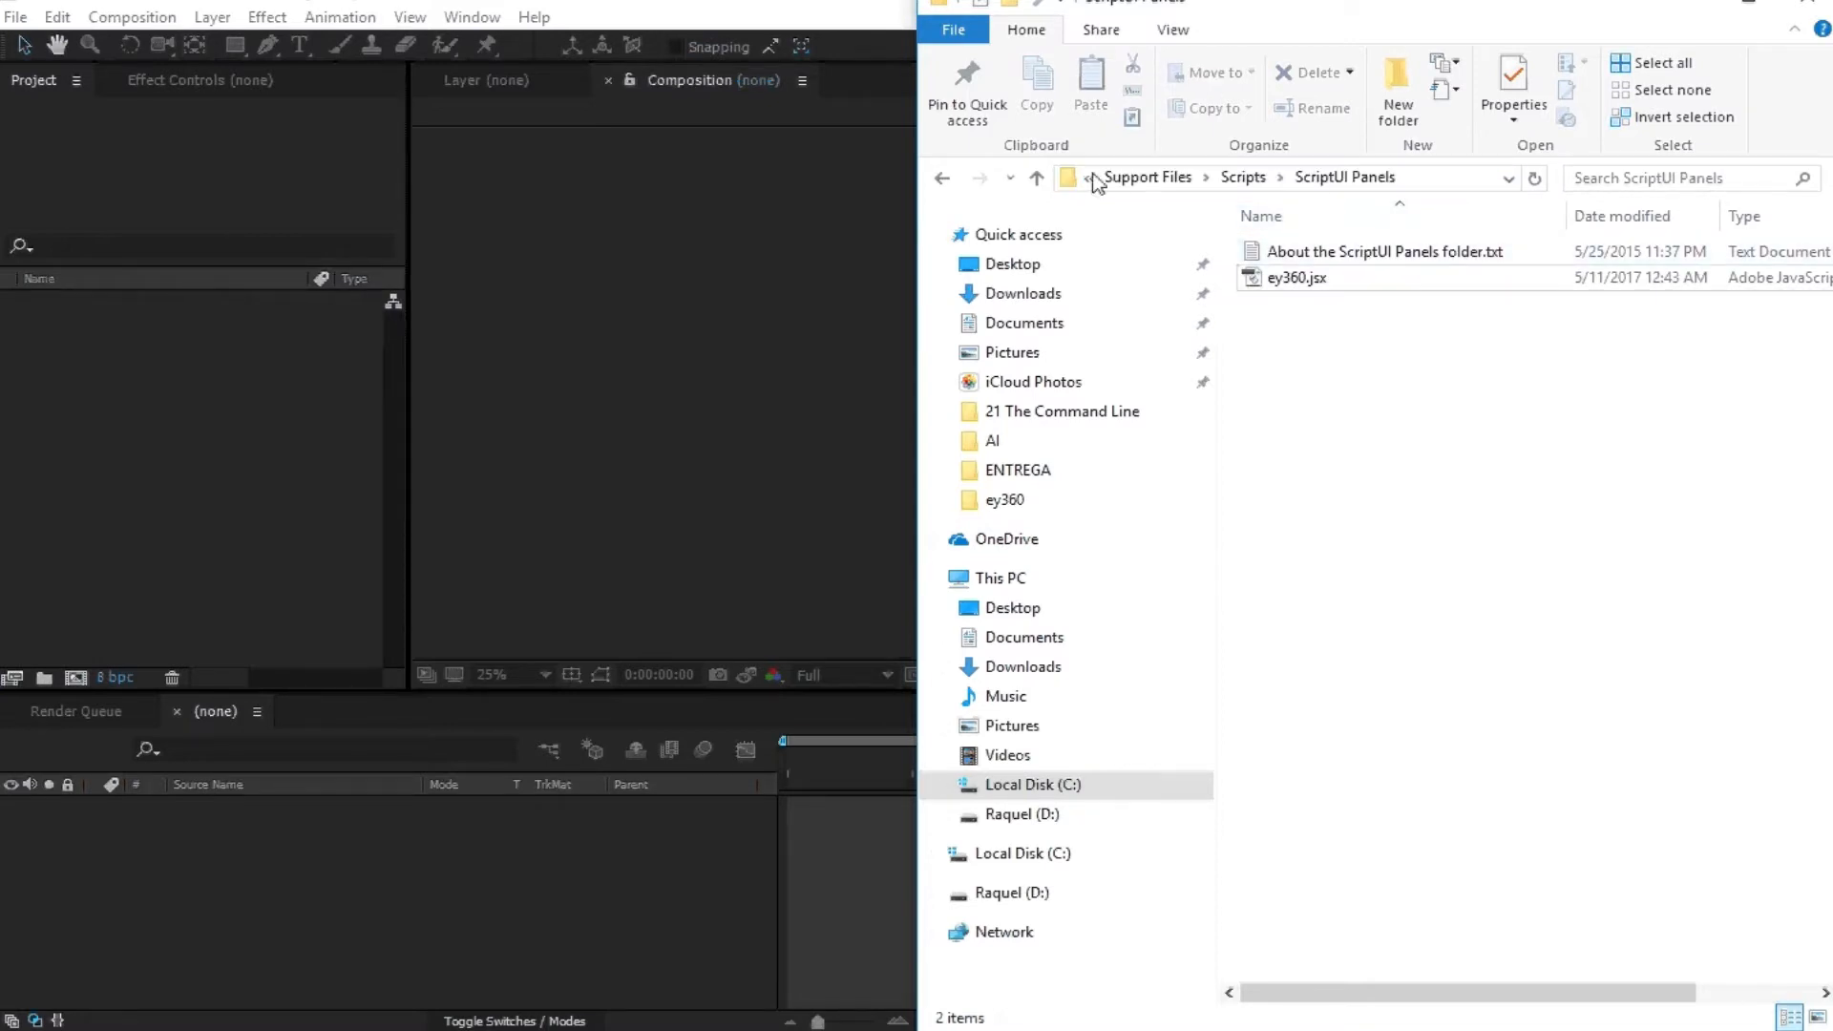
click(1167, 179)
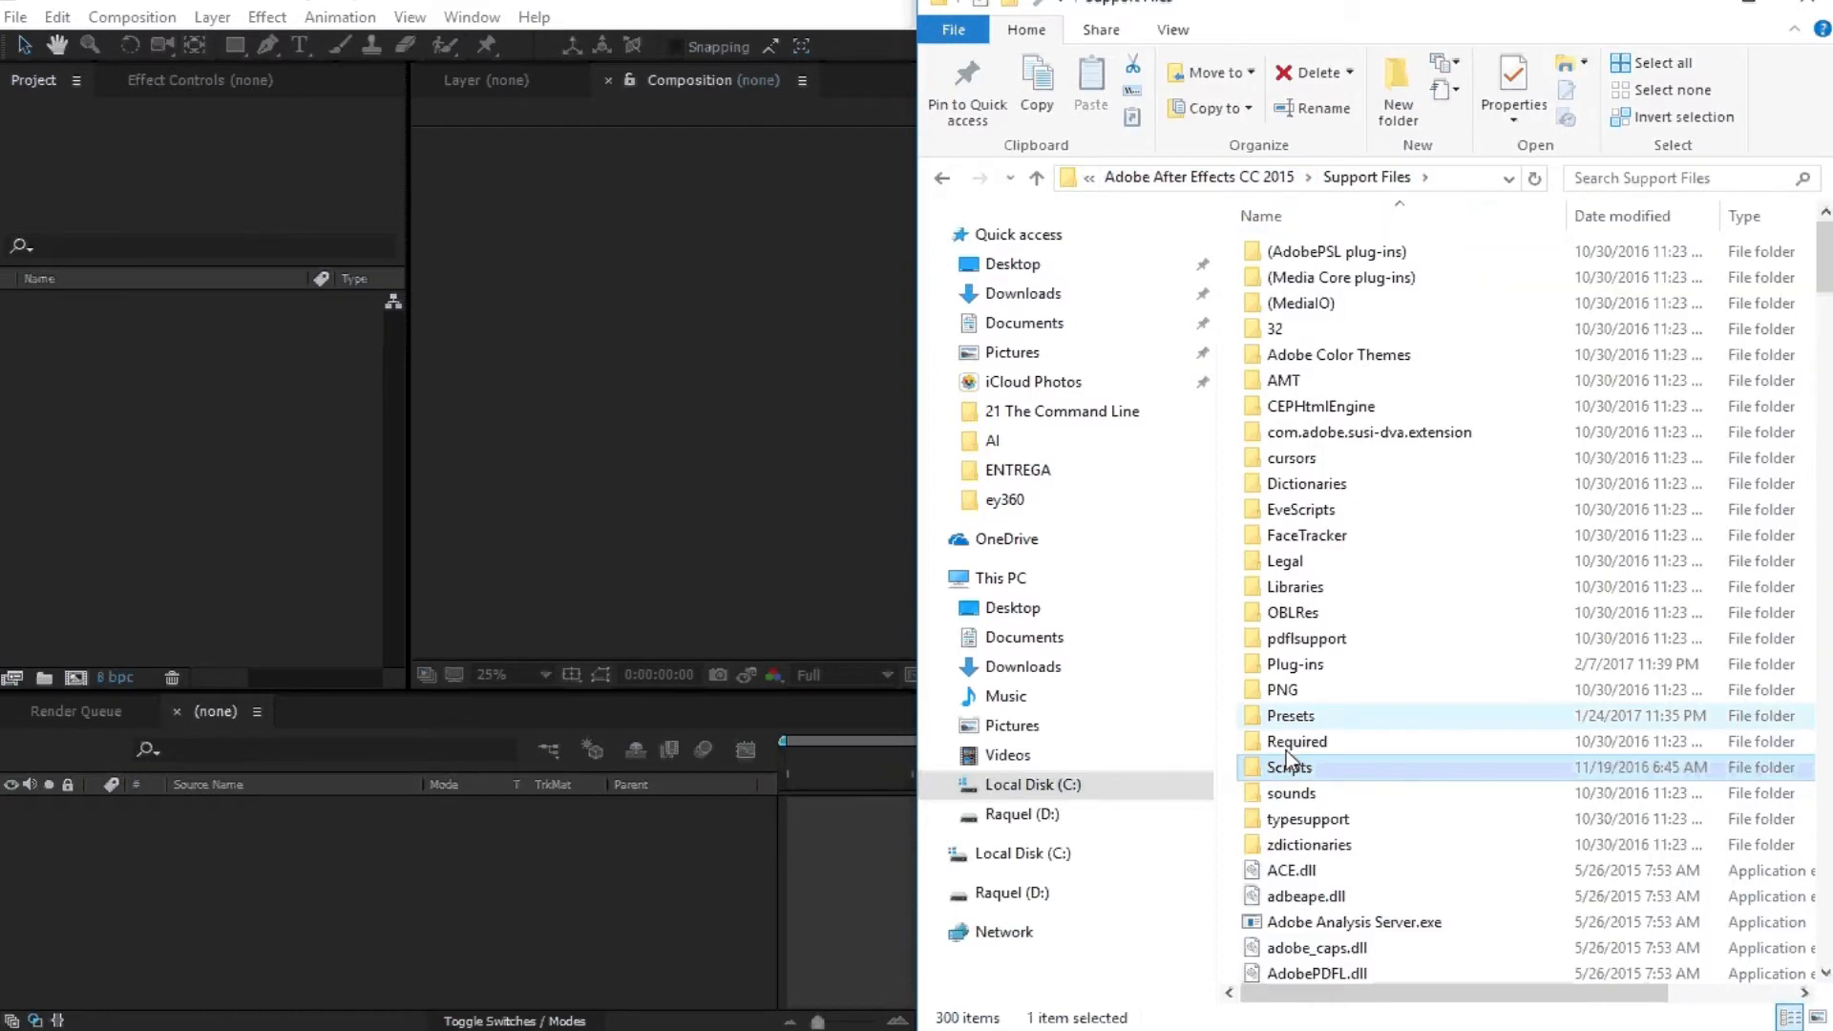
double_click(1303, 769)
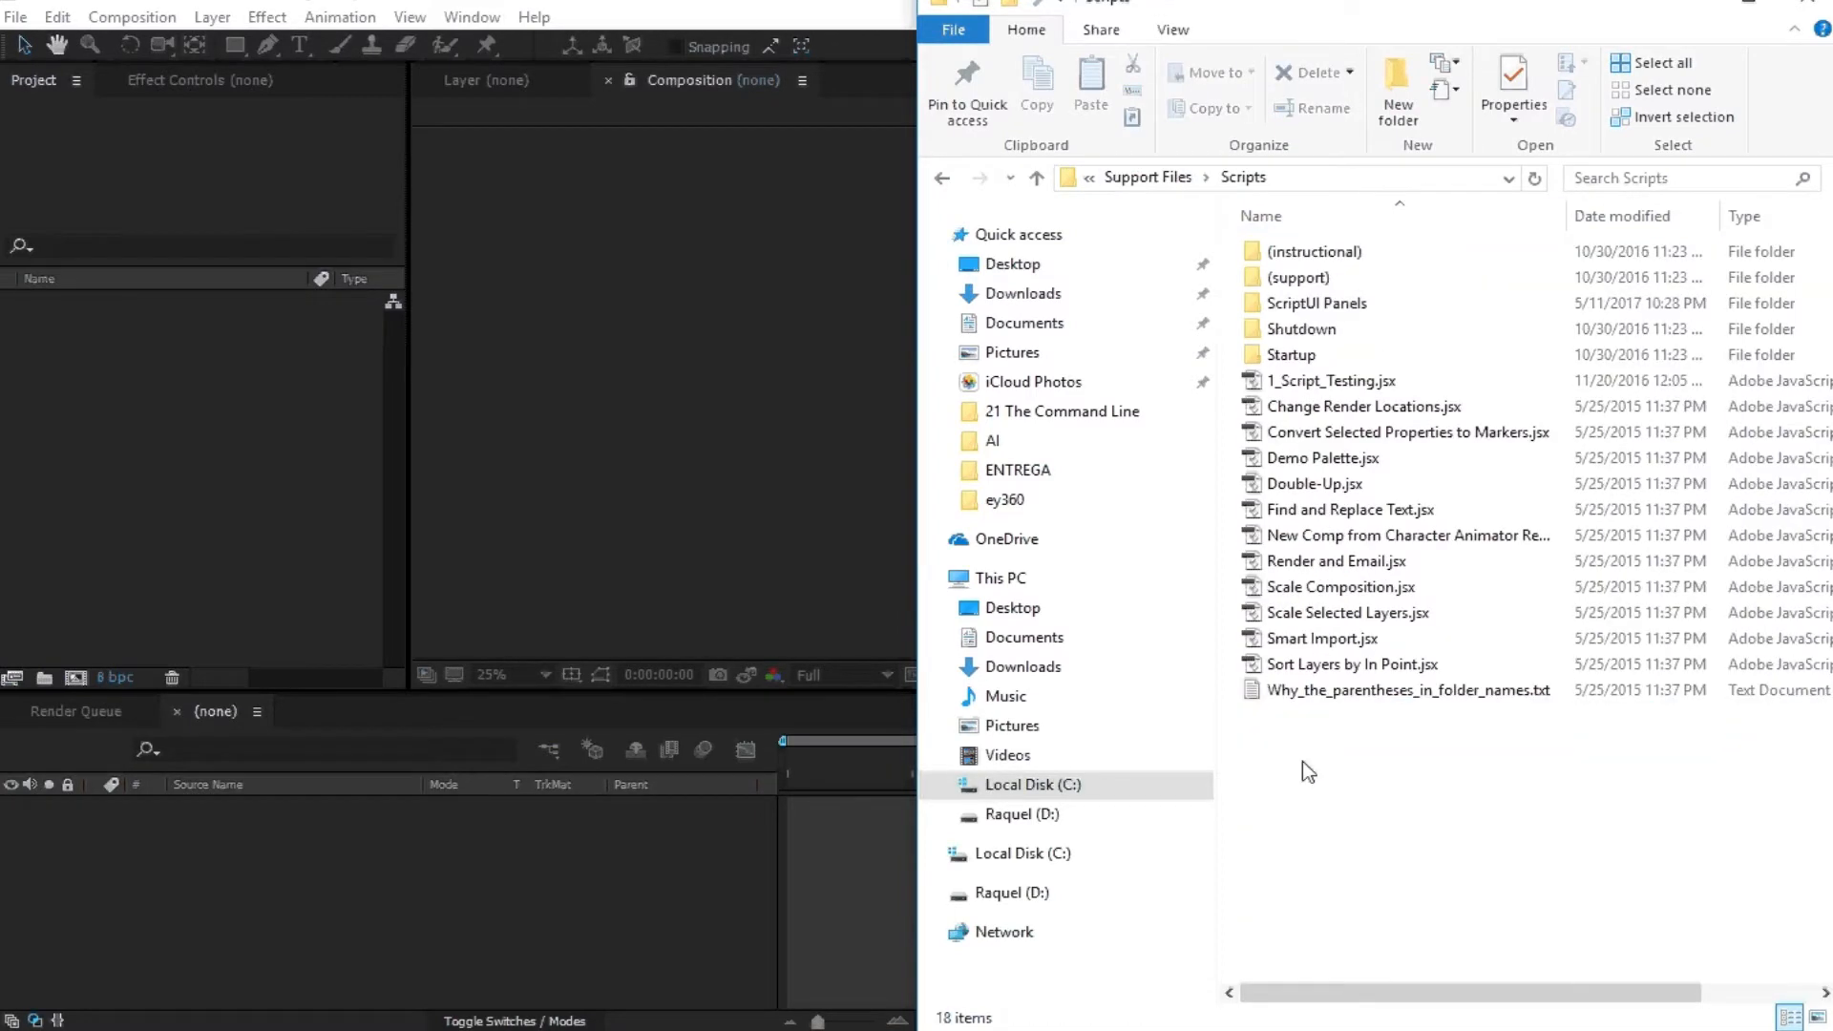
double_click(1344, 308)
click(1268, 283)
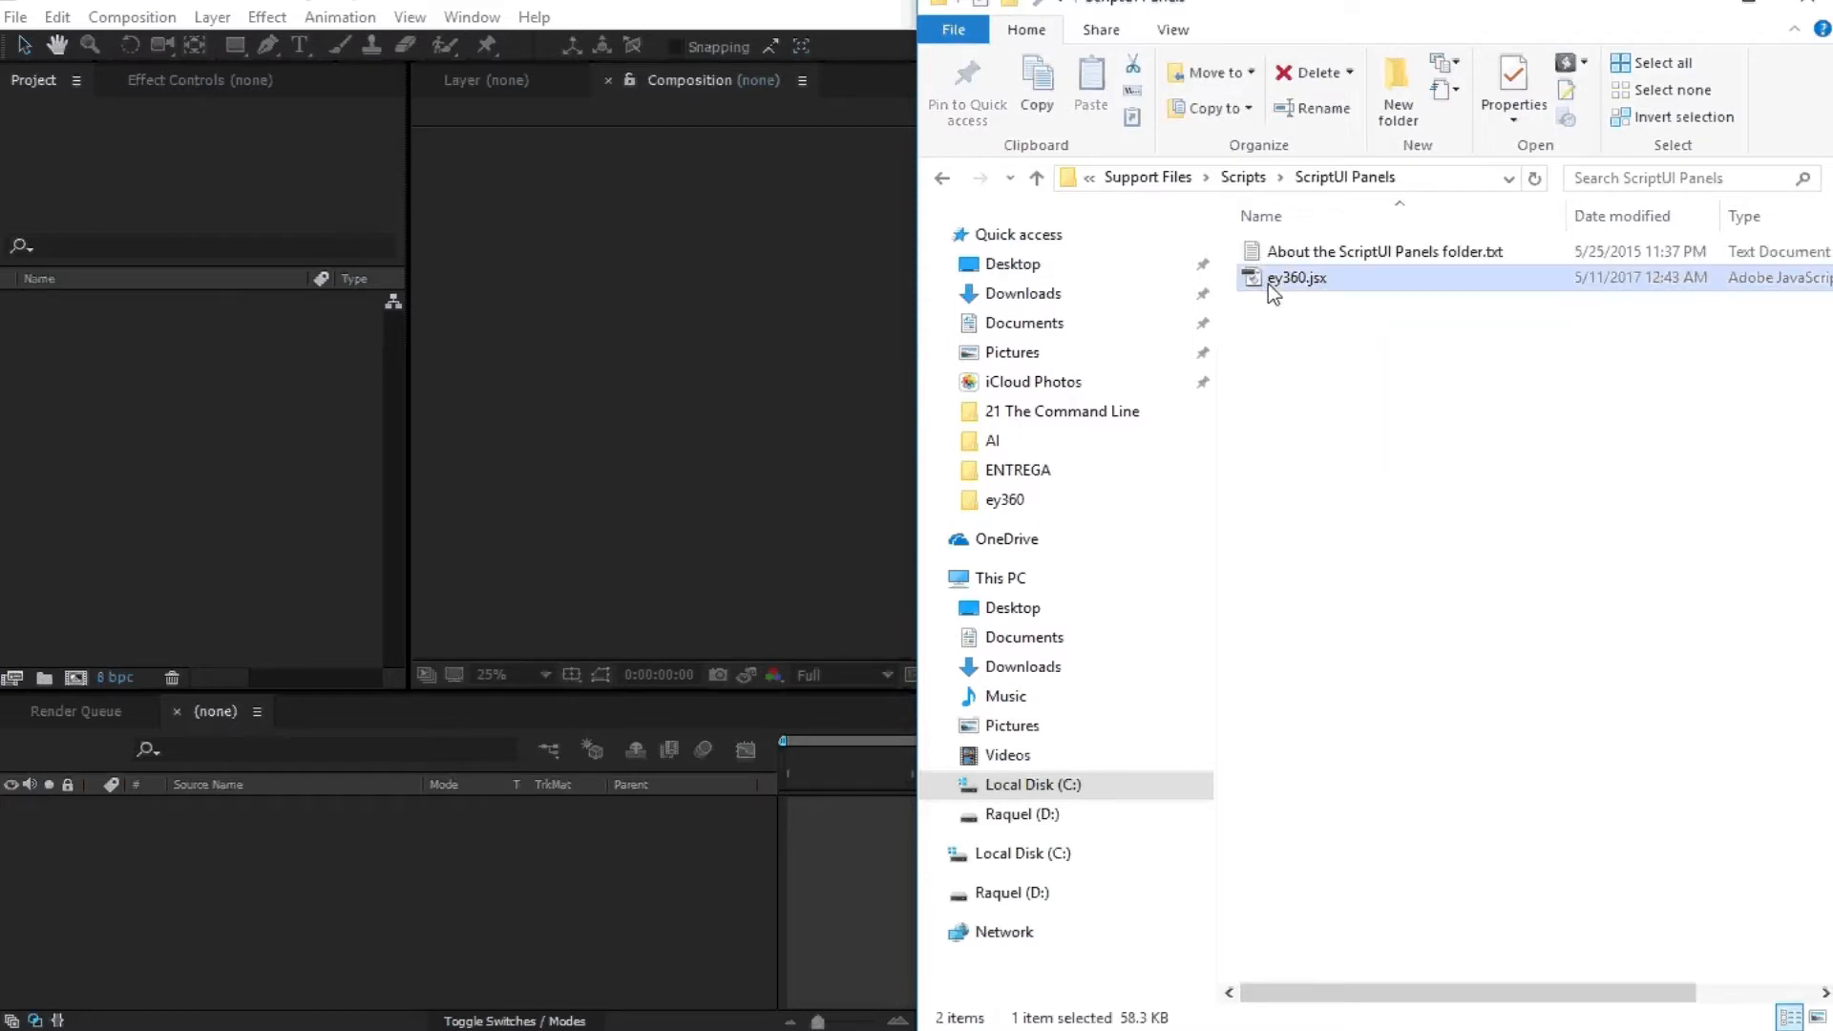
Check ey360.jsx in the downloaded ey360 folder, then put both File Explorer windows away to return to After Effects.
click(754, 1030)
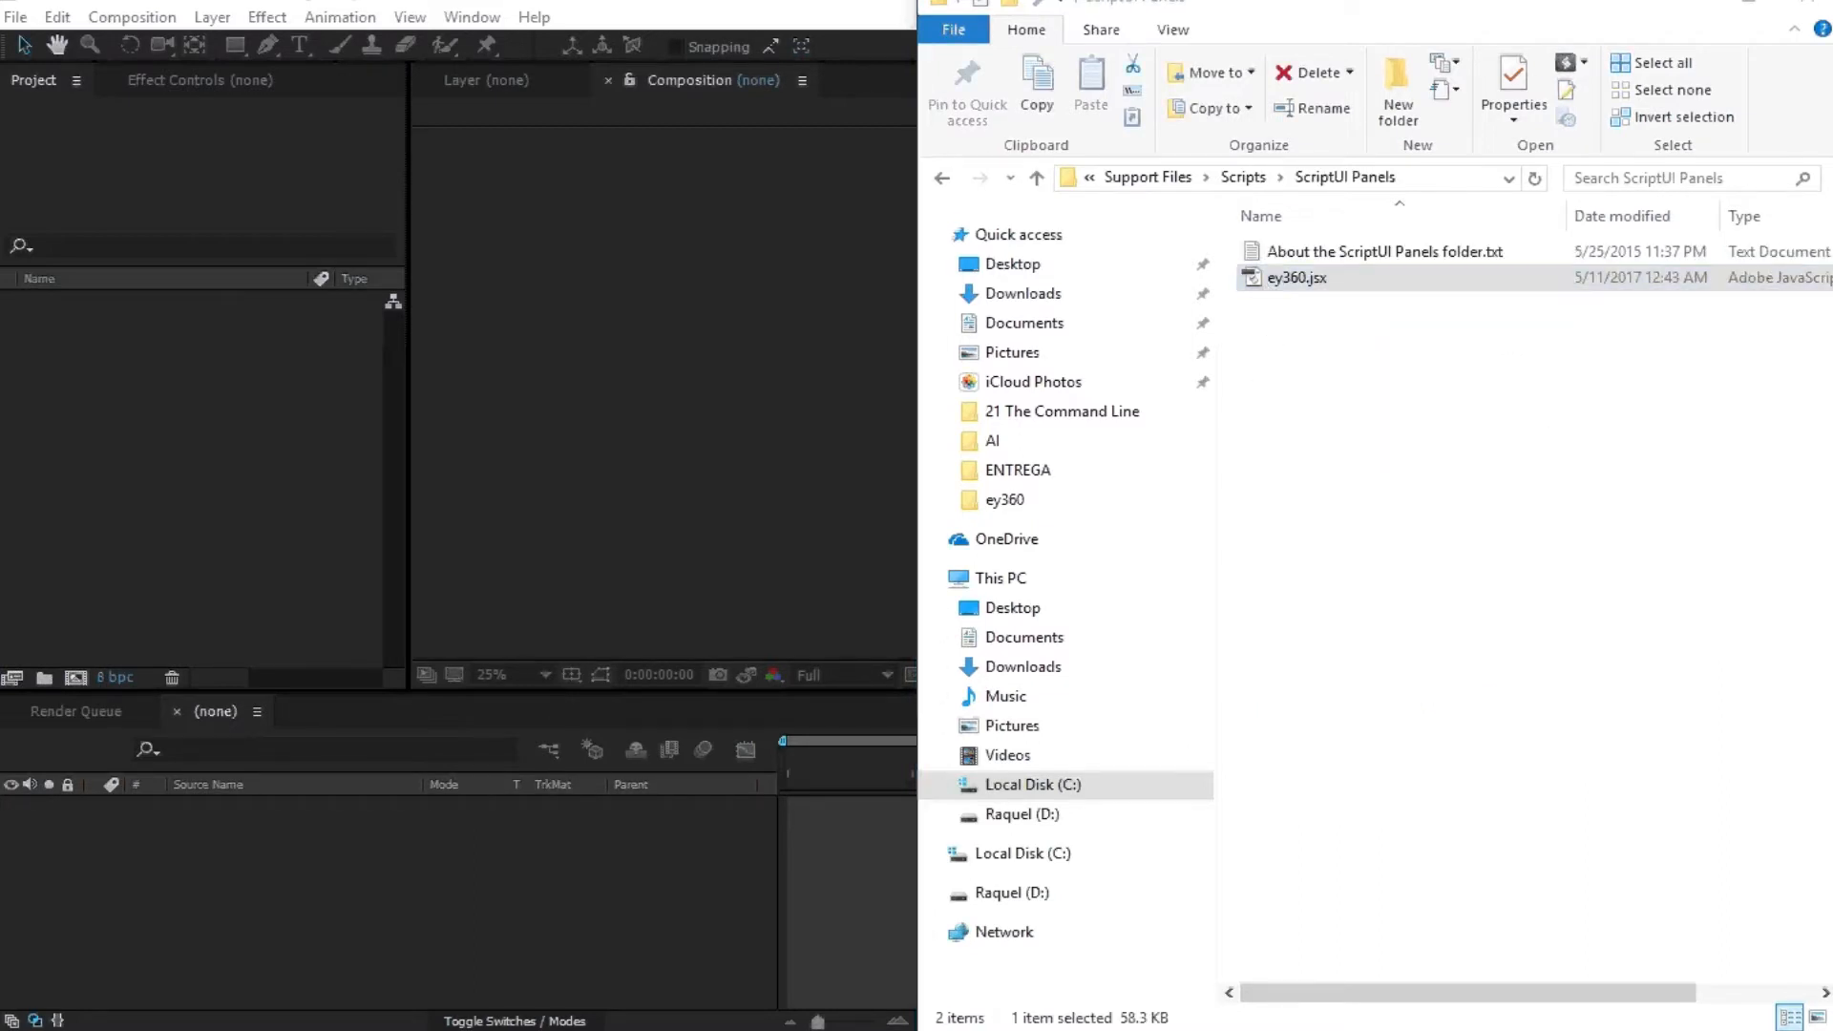
click(736, 957)
click(375, 307)
drag(375, 308, 820, 564)
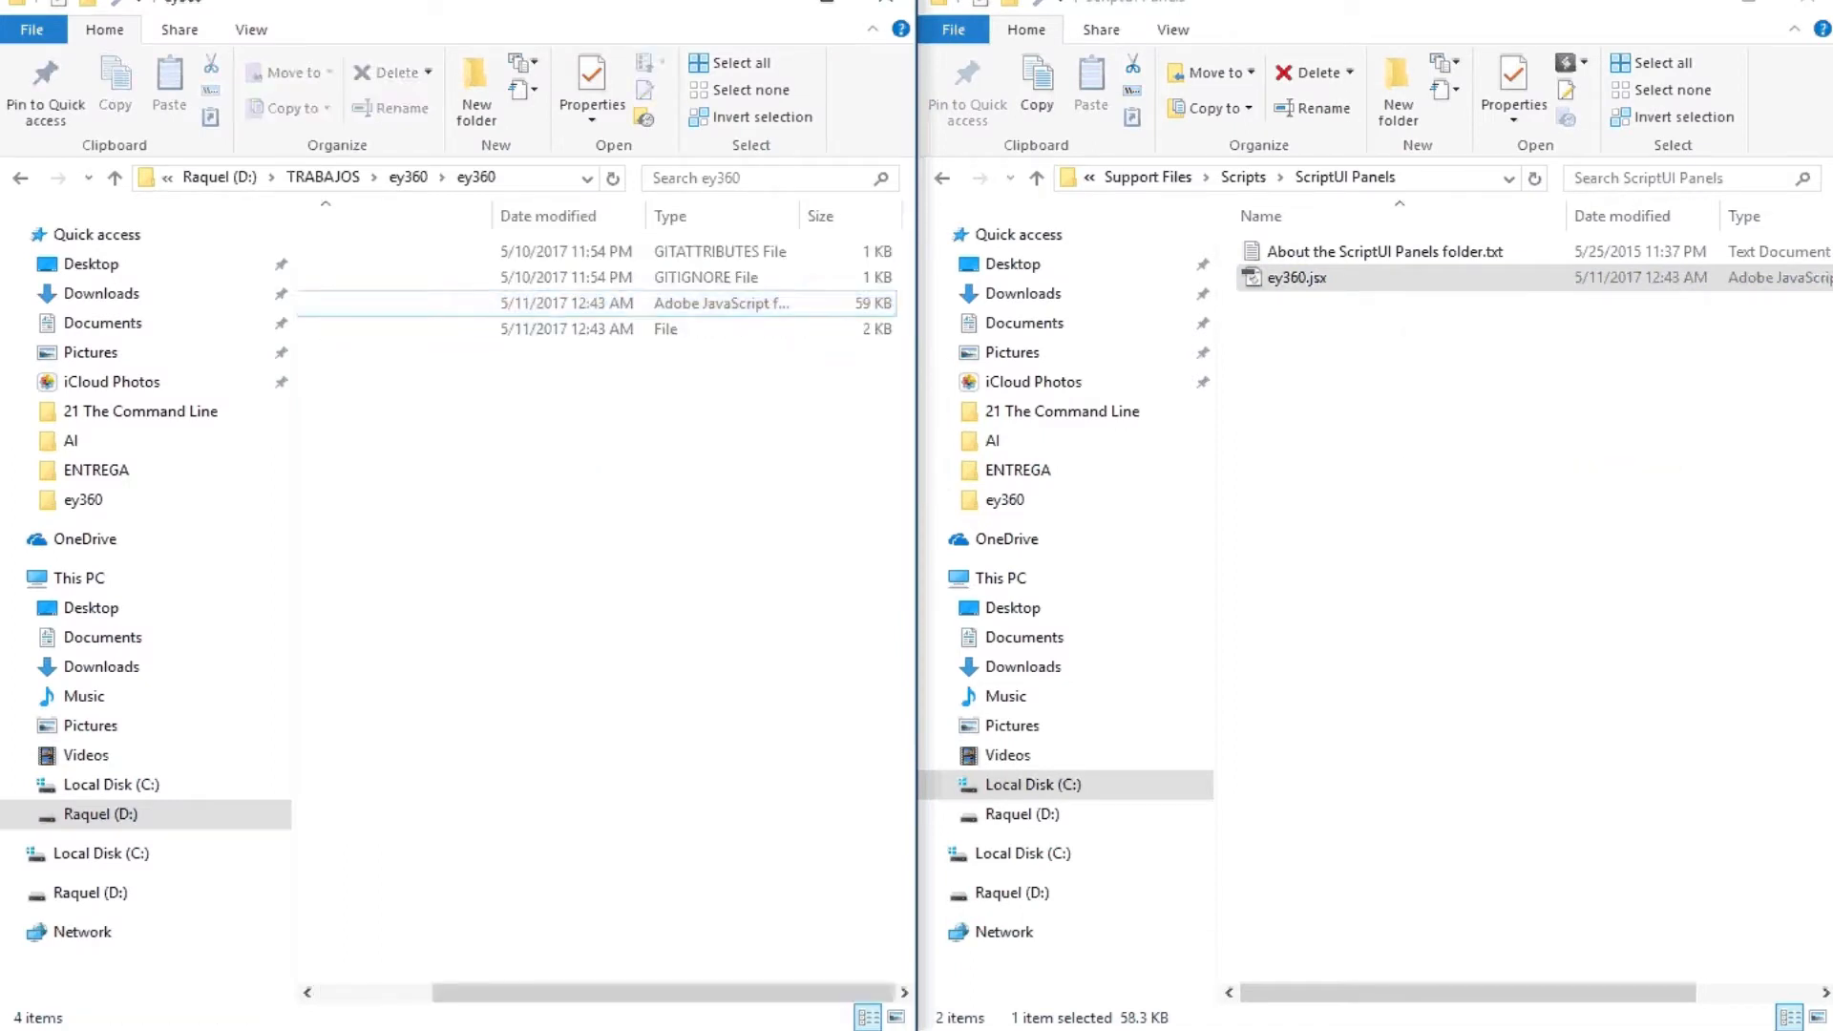
click(806, 4)
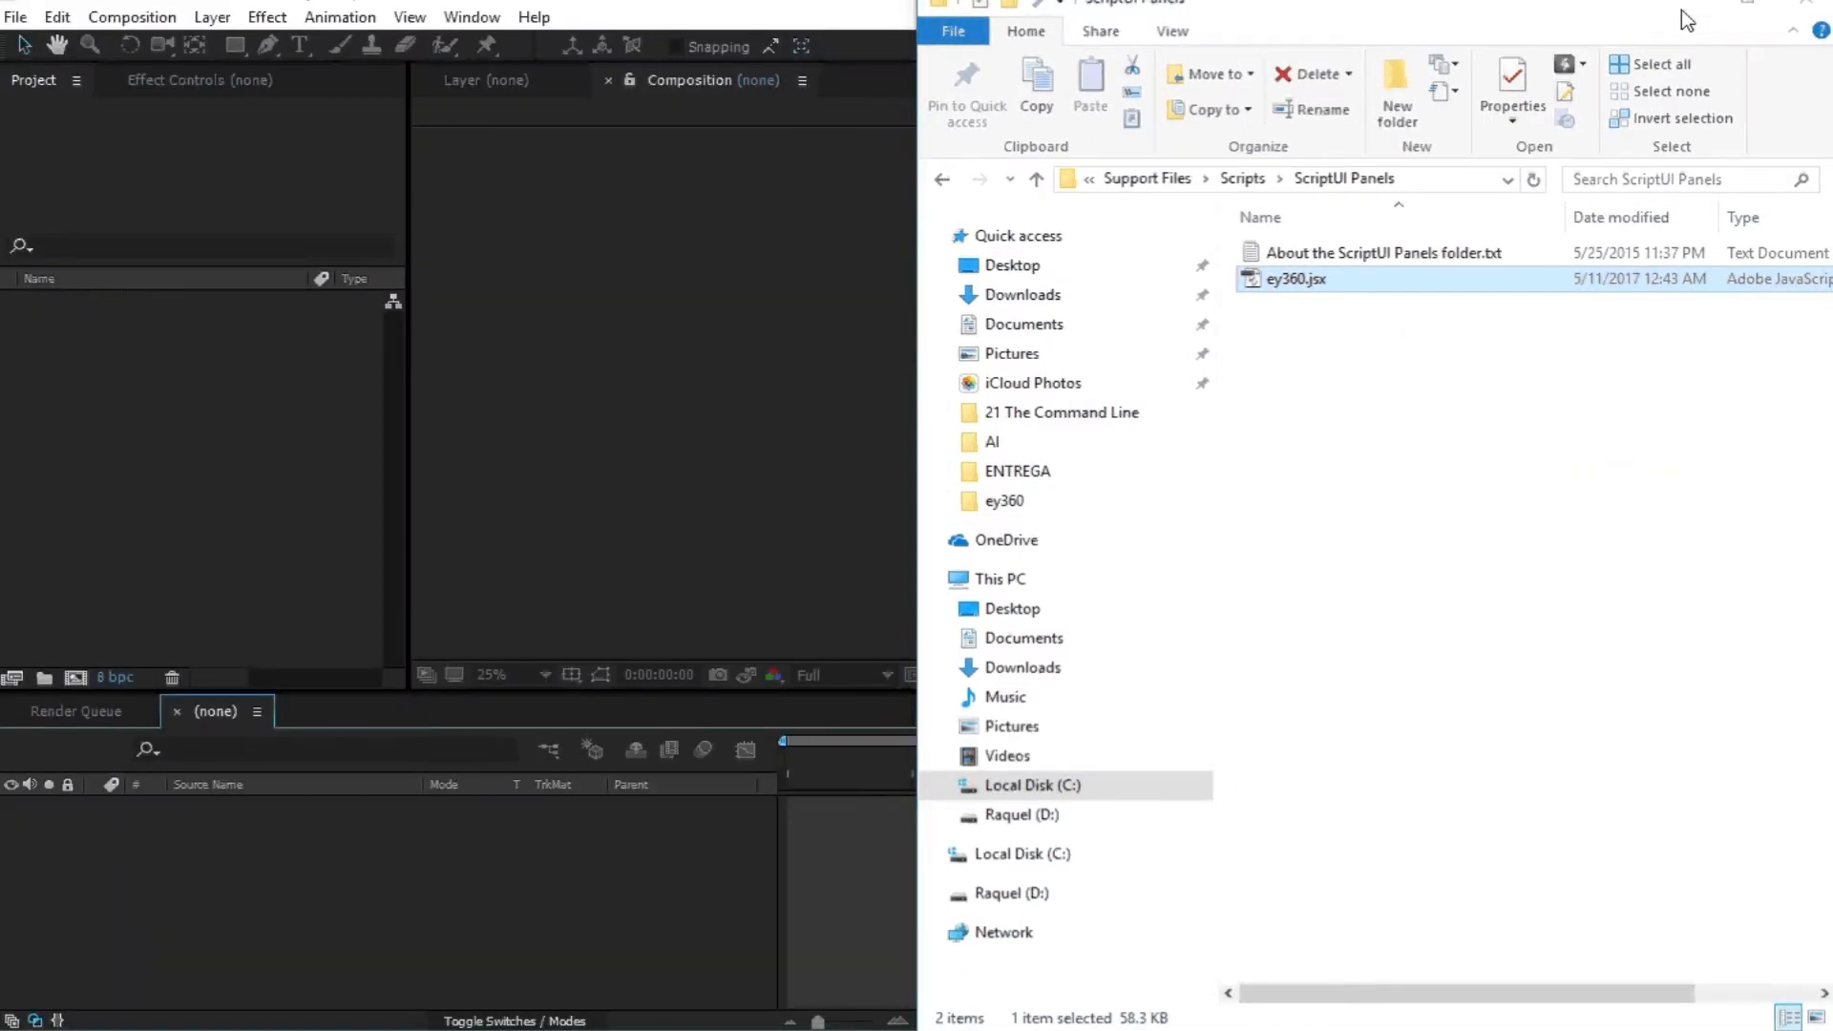
click(1670, 9)
click(287, 233)
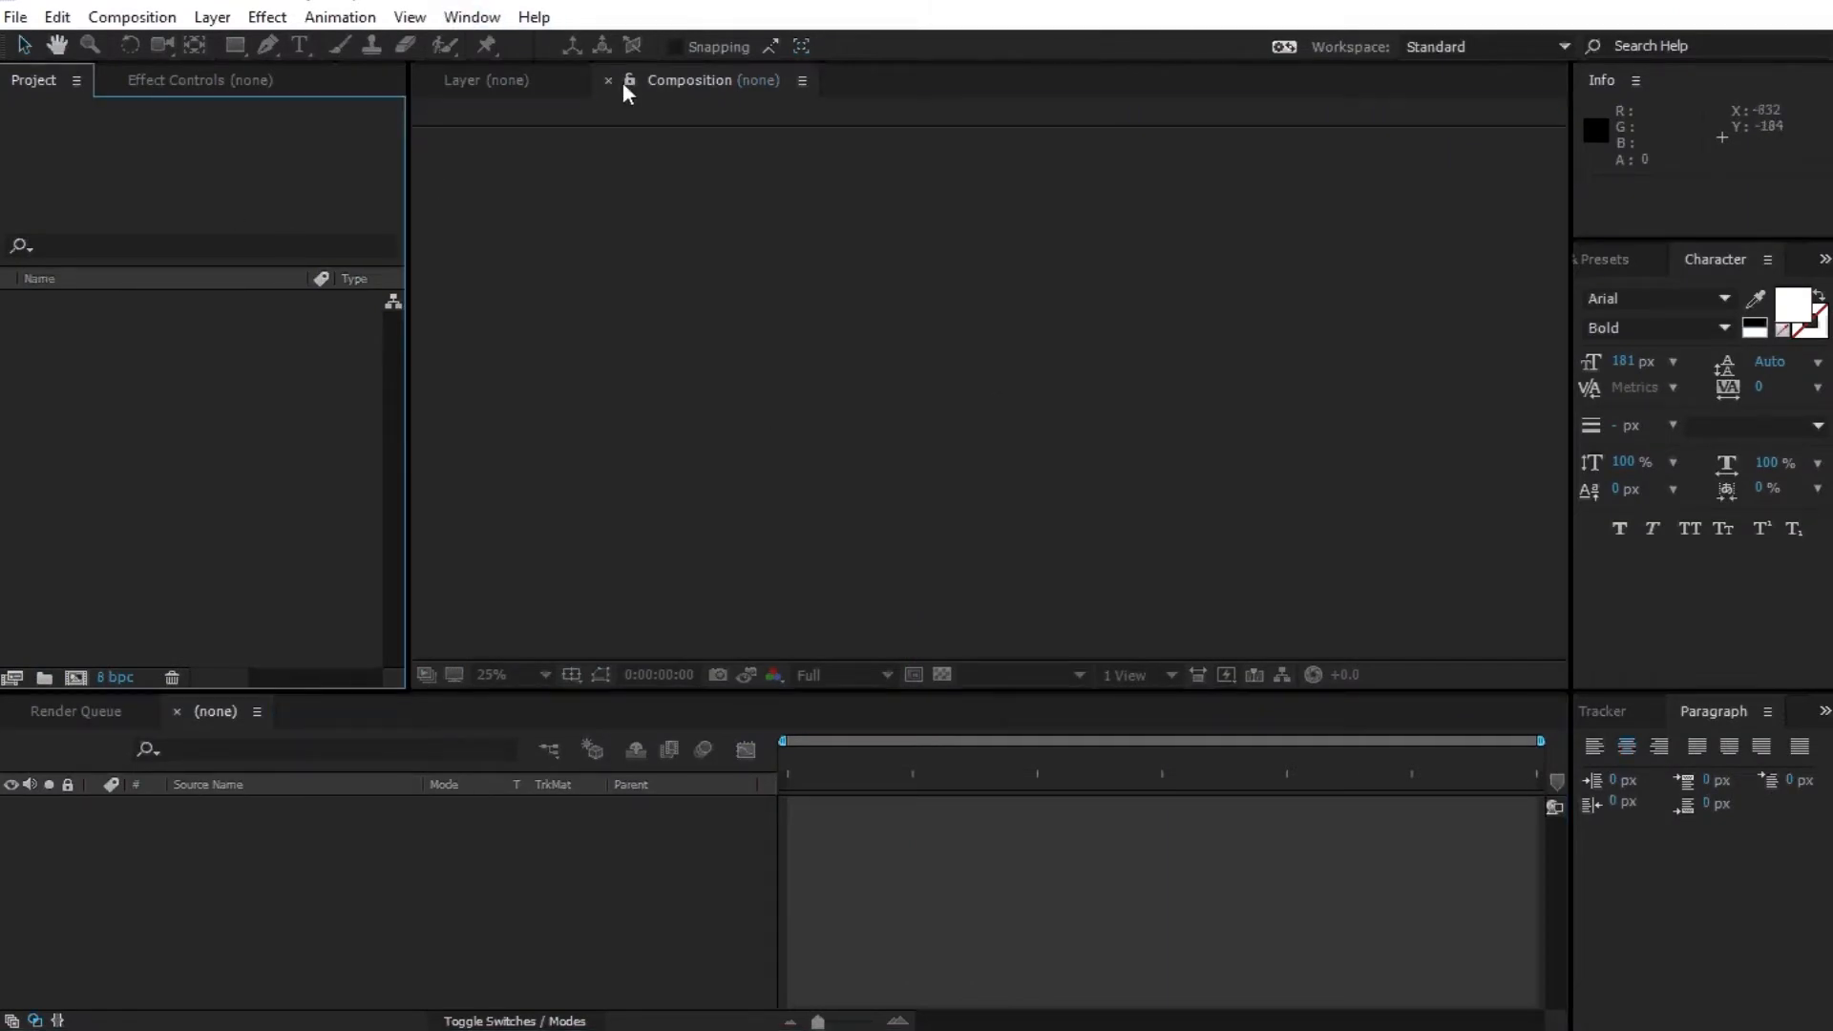
Open the ey360.jsx script panel and dock it as a narrow column beside the Composition panel.
click(471, 17)
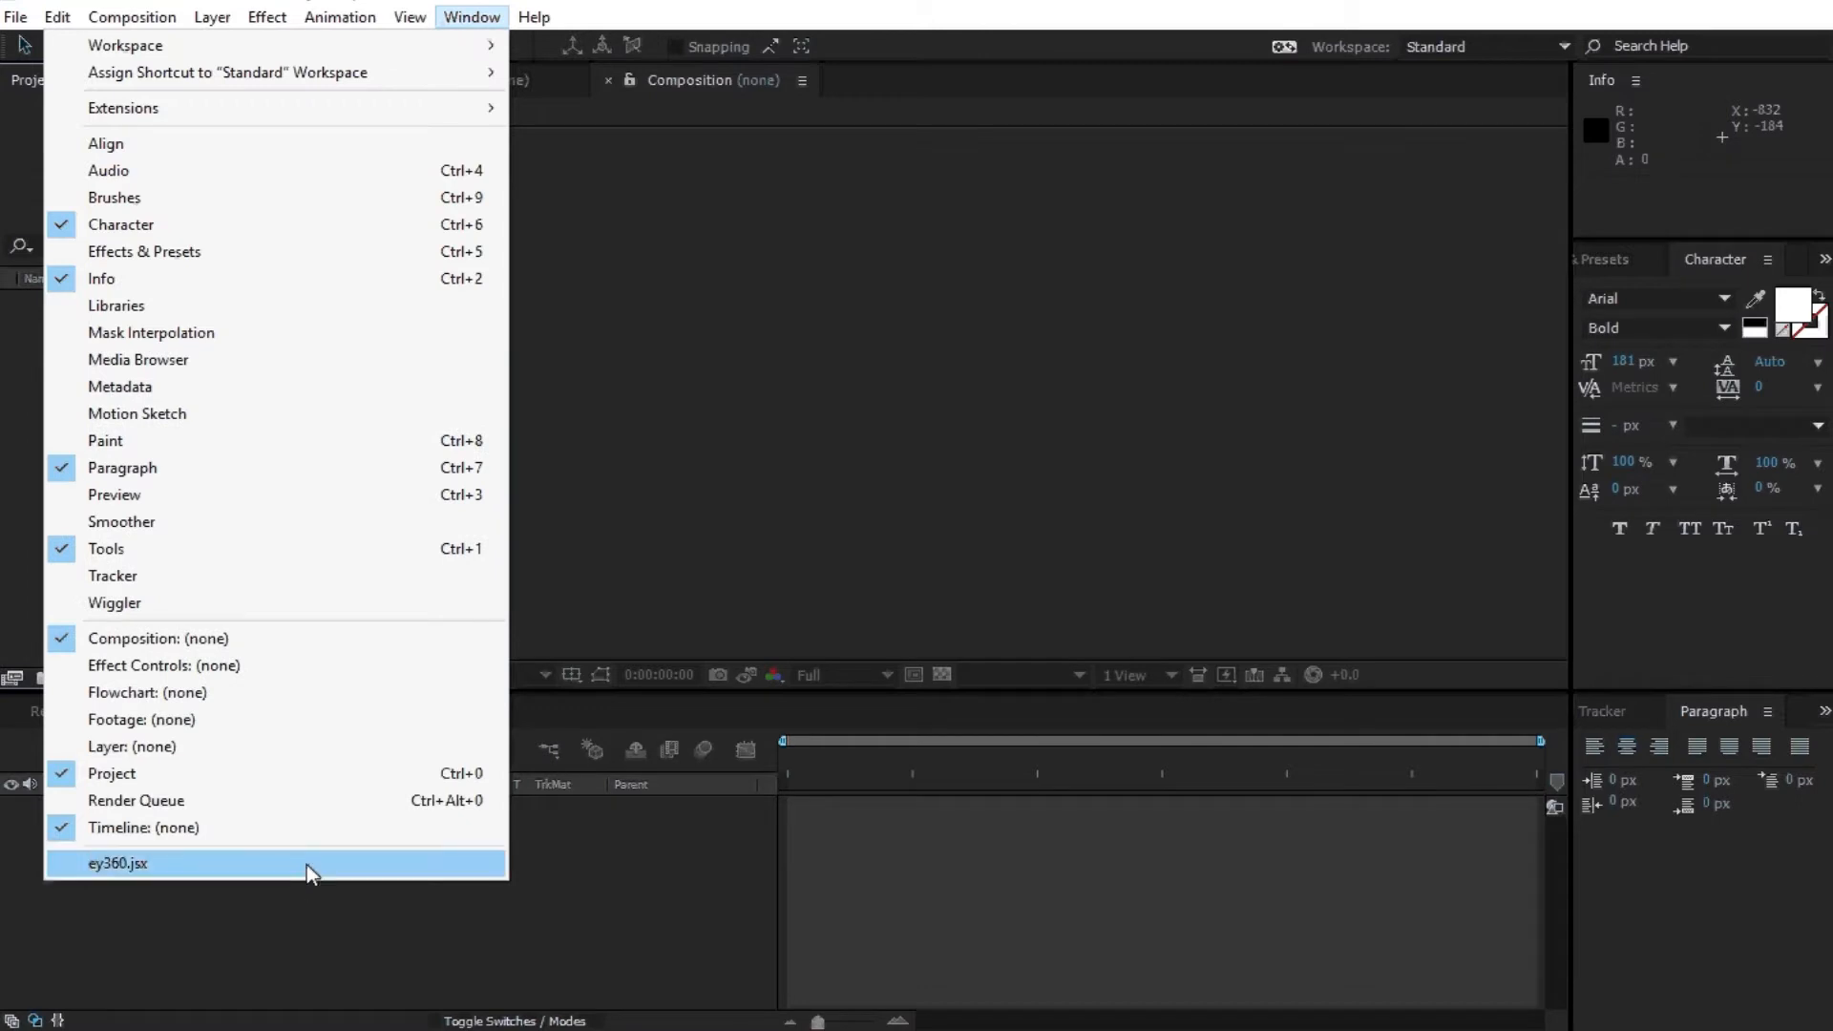
click(307, 865)
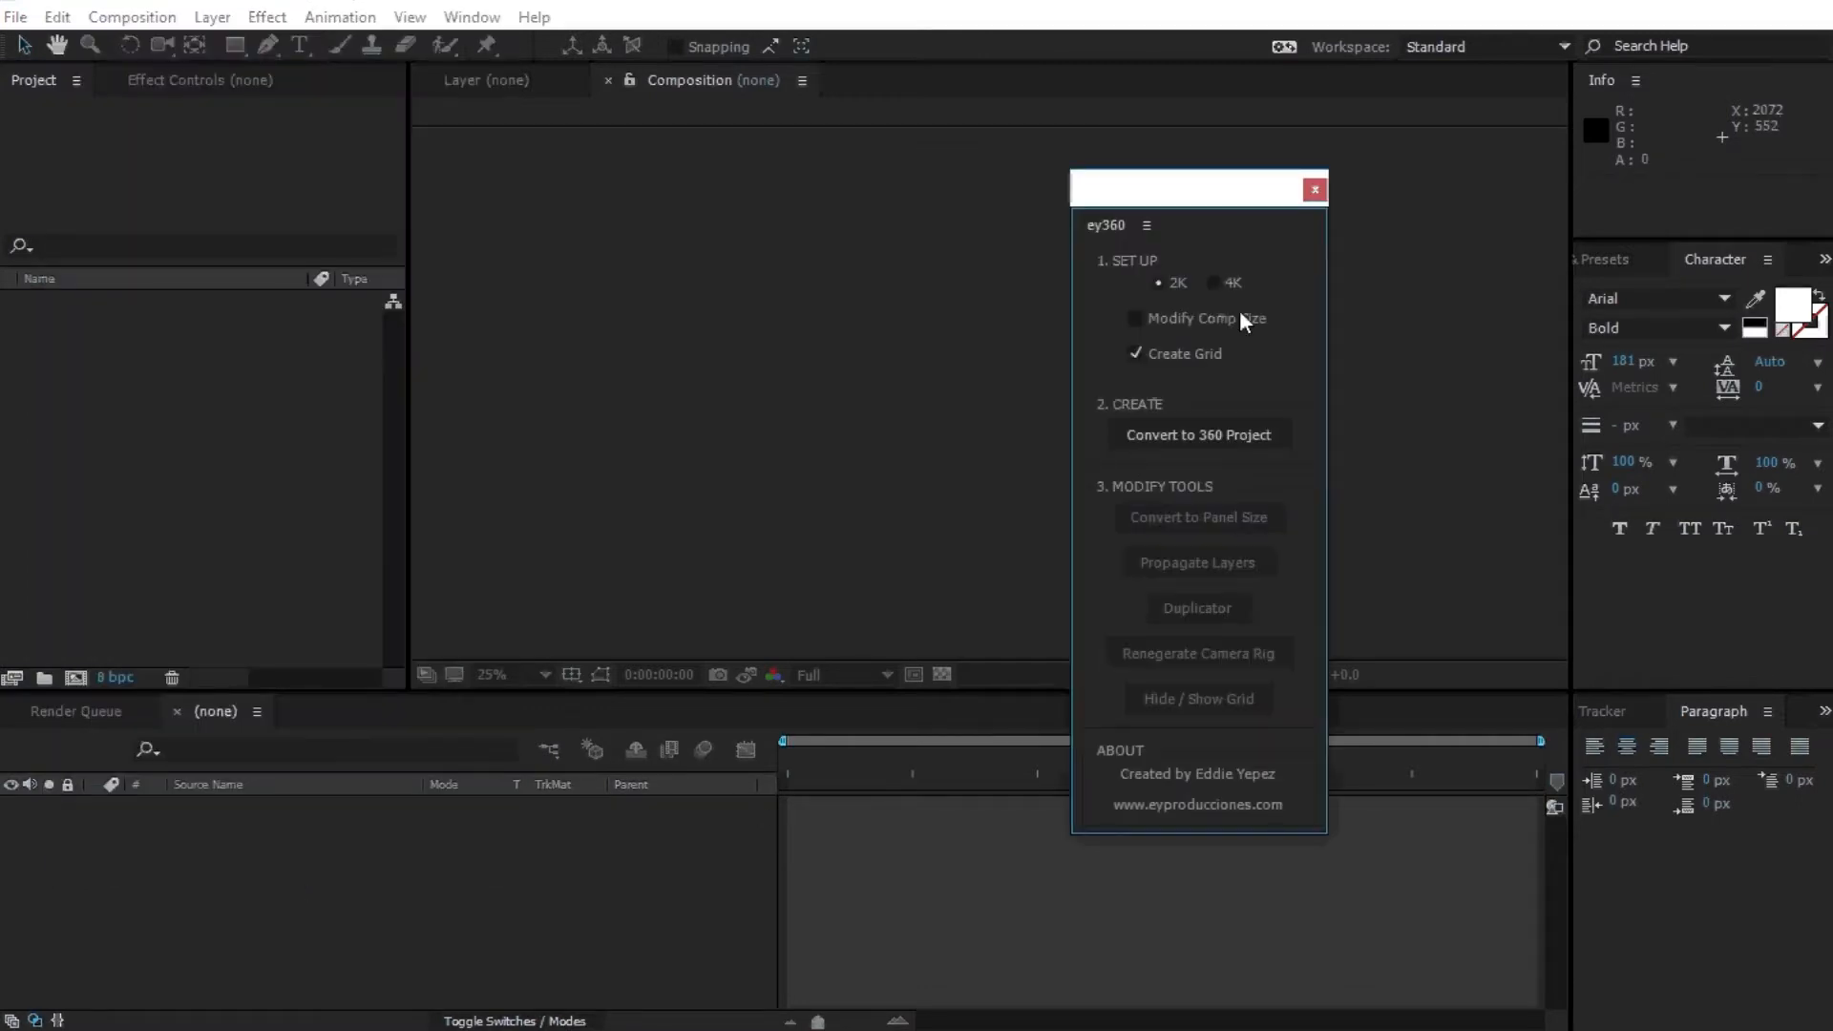
drag(1120, 239, 1560, 376)
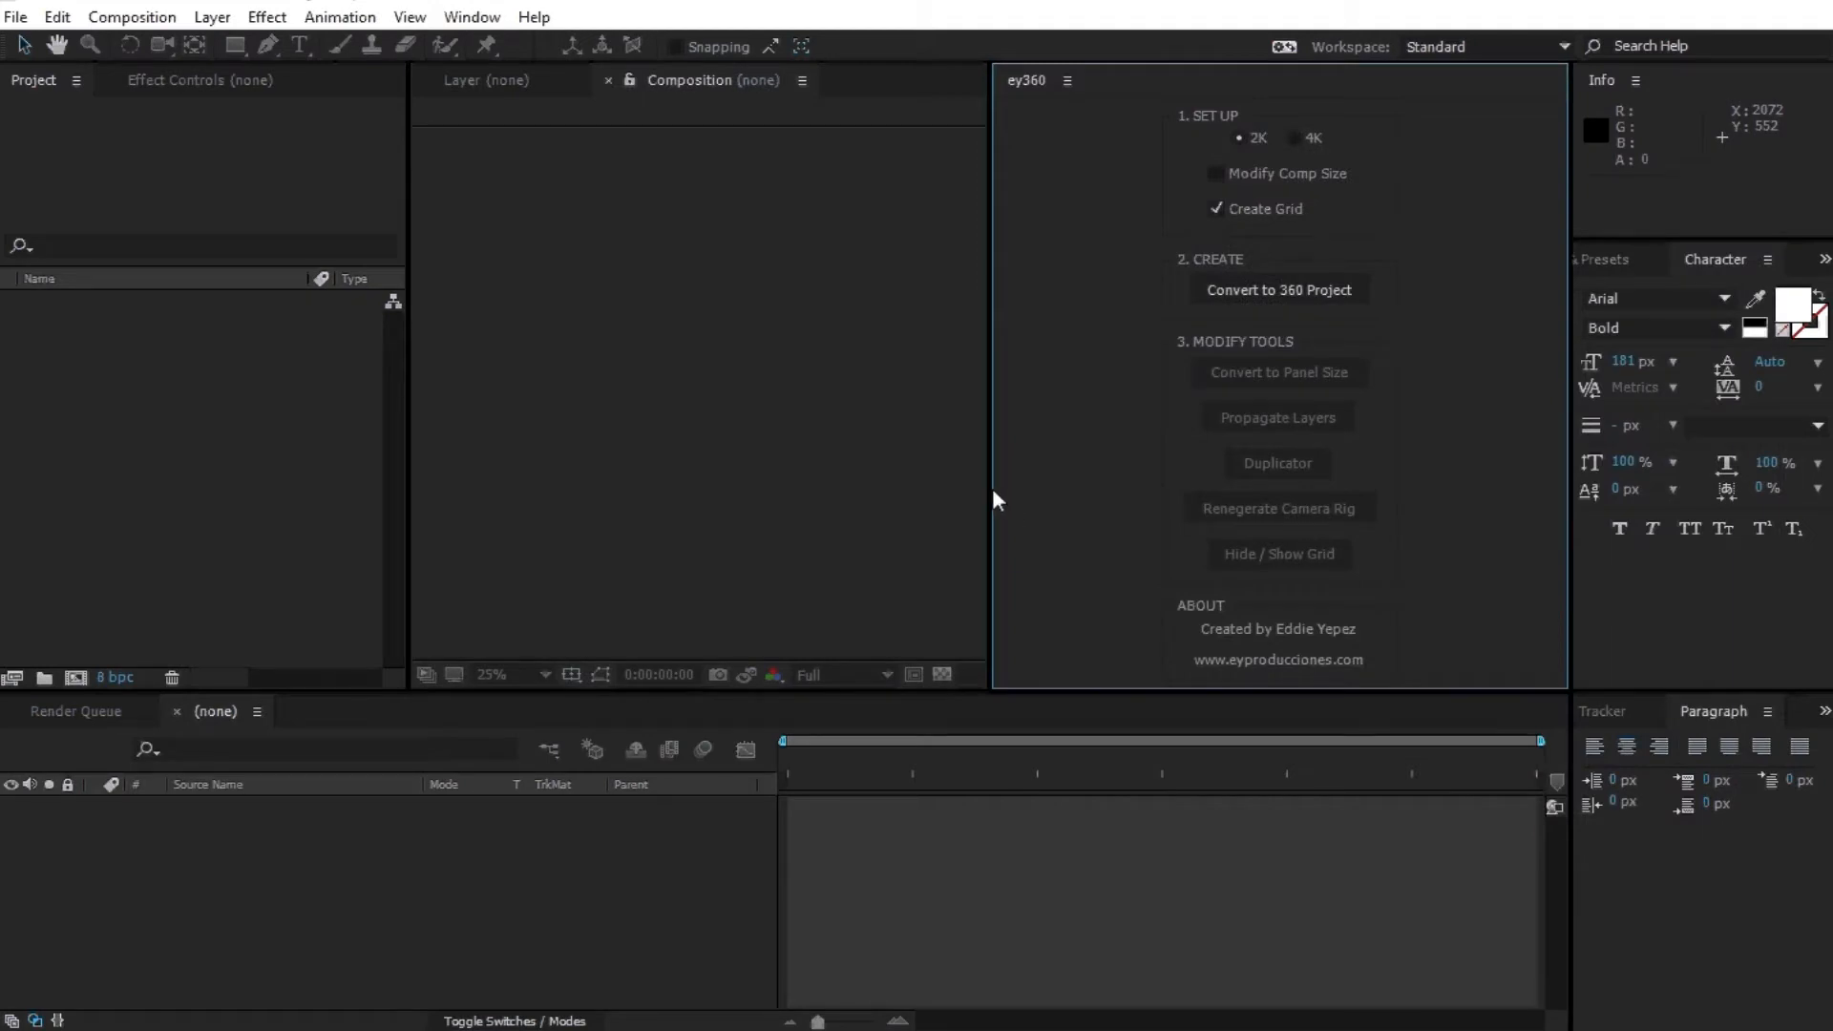
drag(991, 490, 1314, 477)
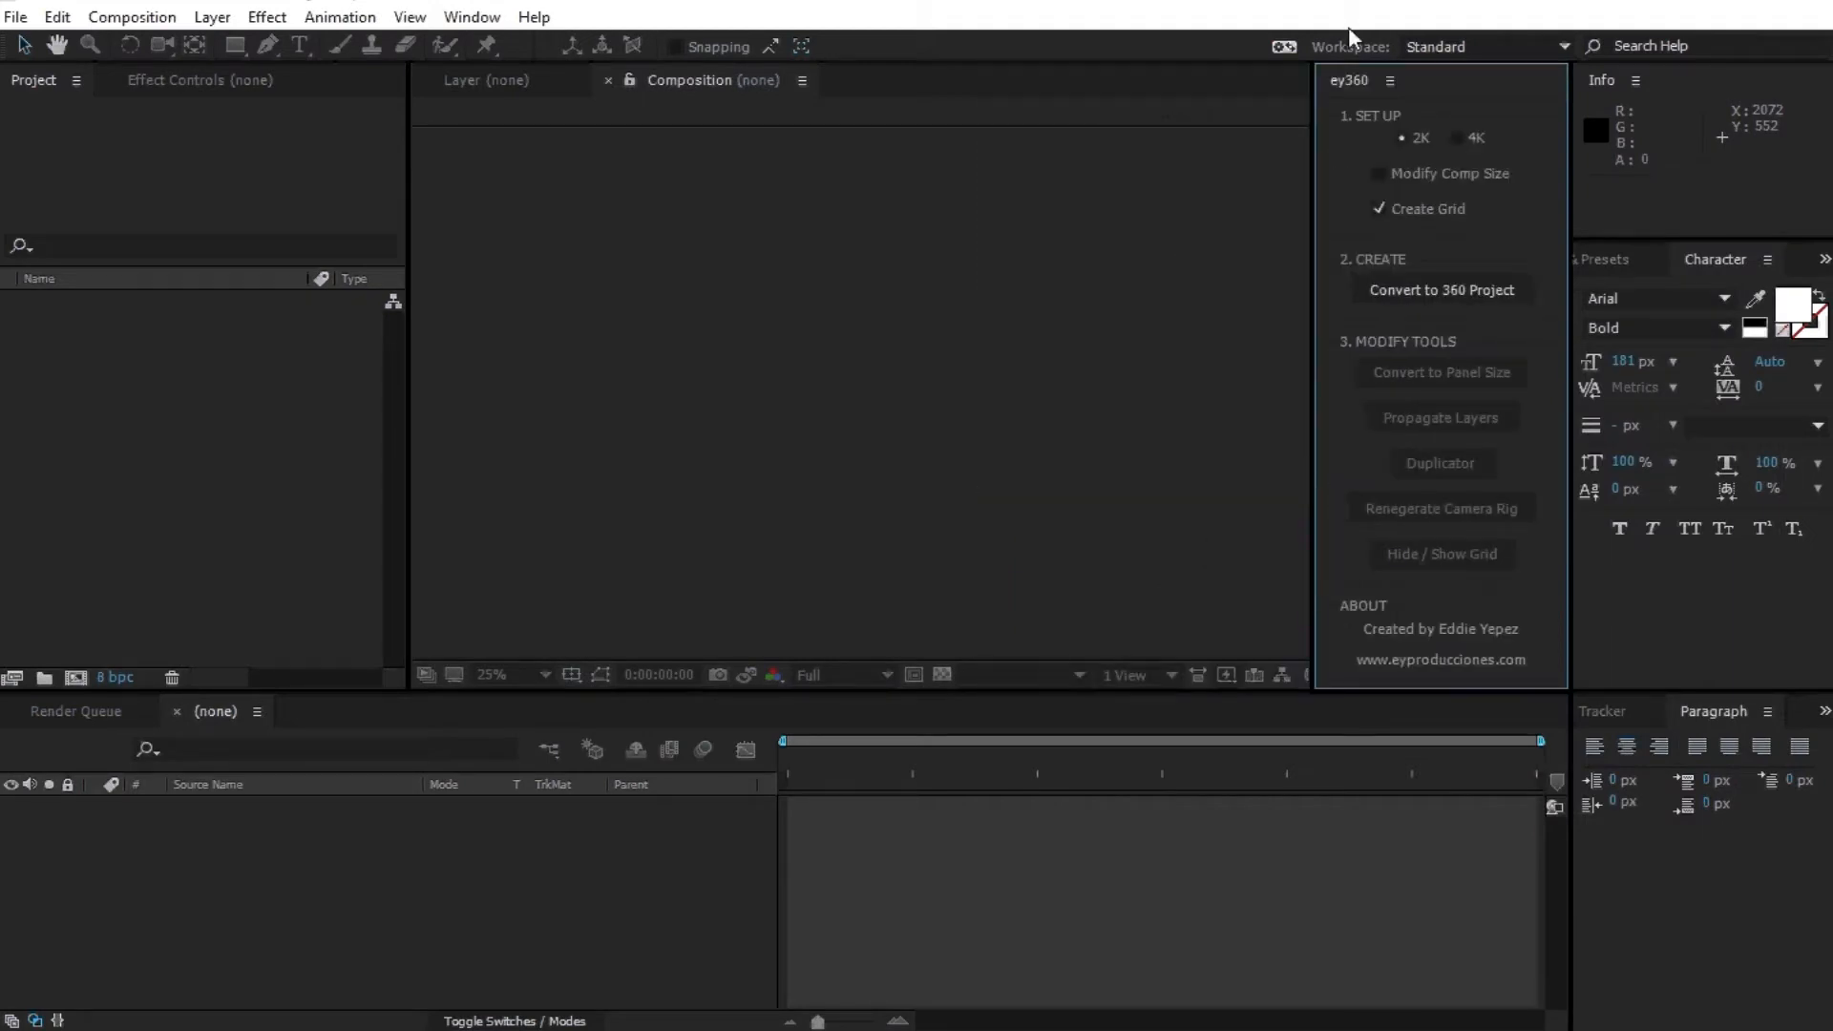
Undock the ey360 panel into a narrow floating window placed clear of the middle of the Composition view.
drag(1340, 78, 1198, 215)
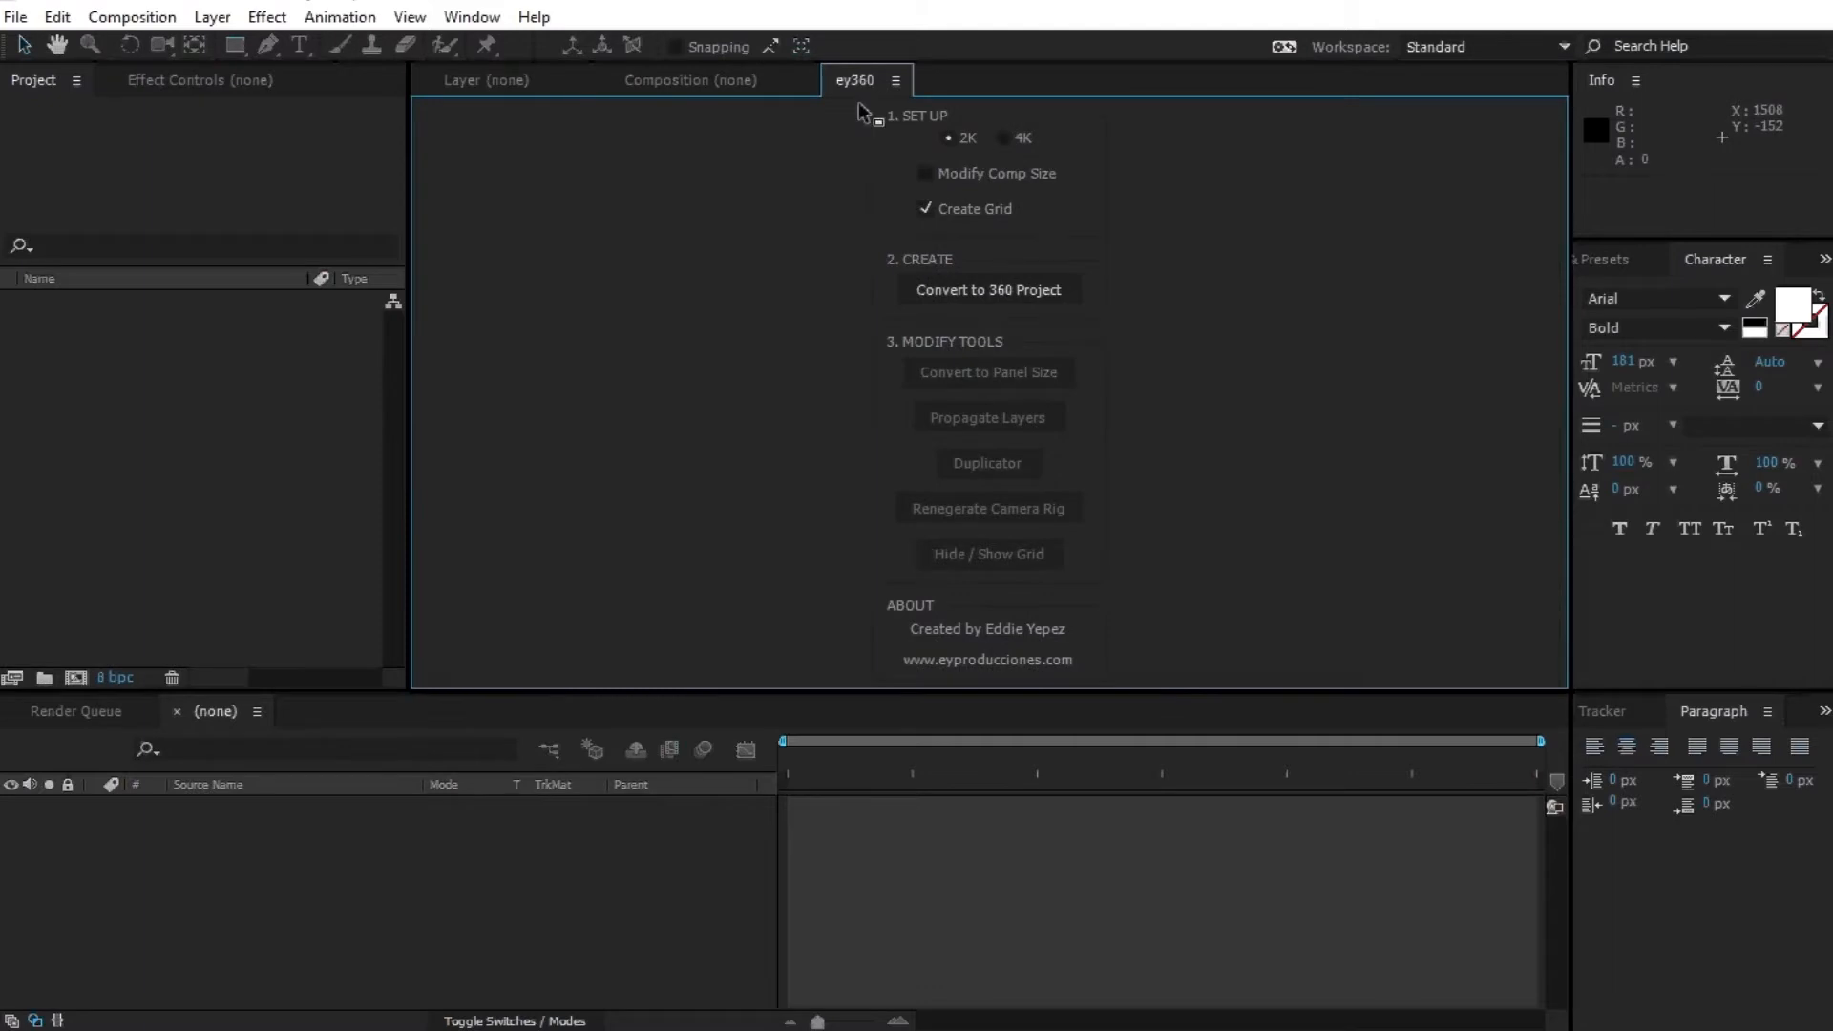
click(896, 81)
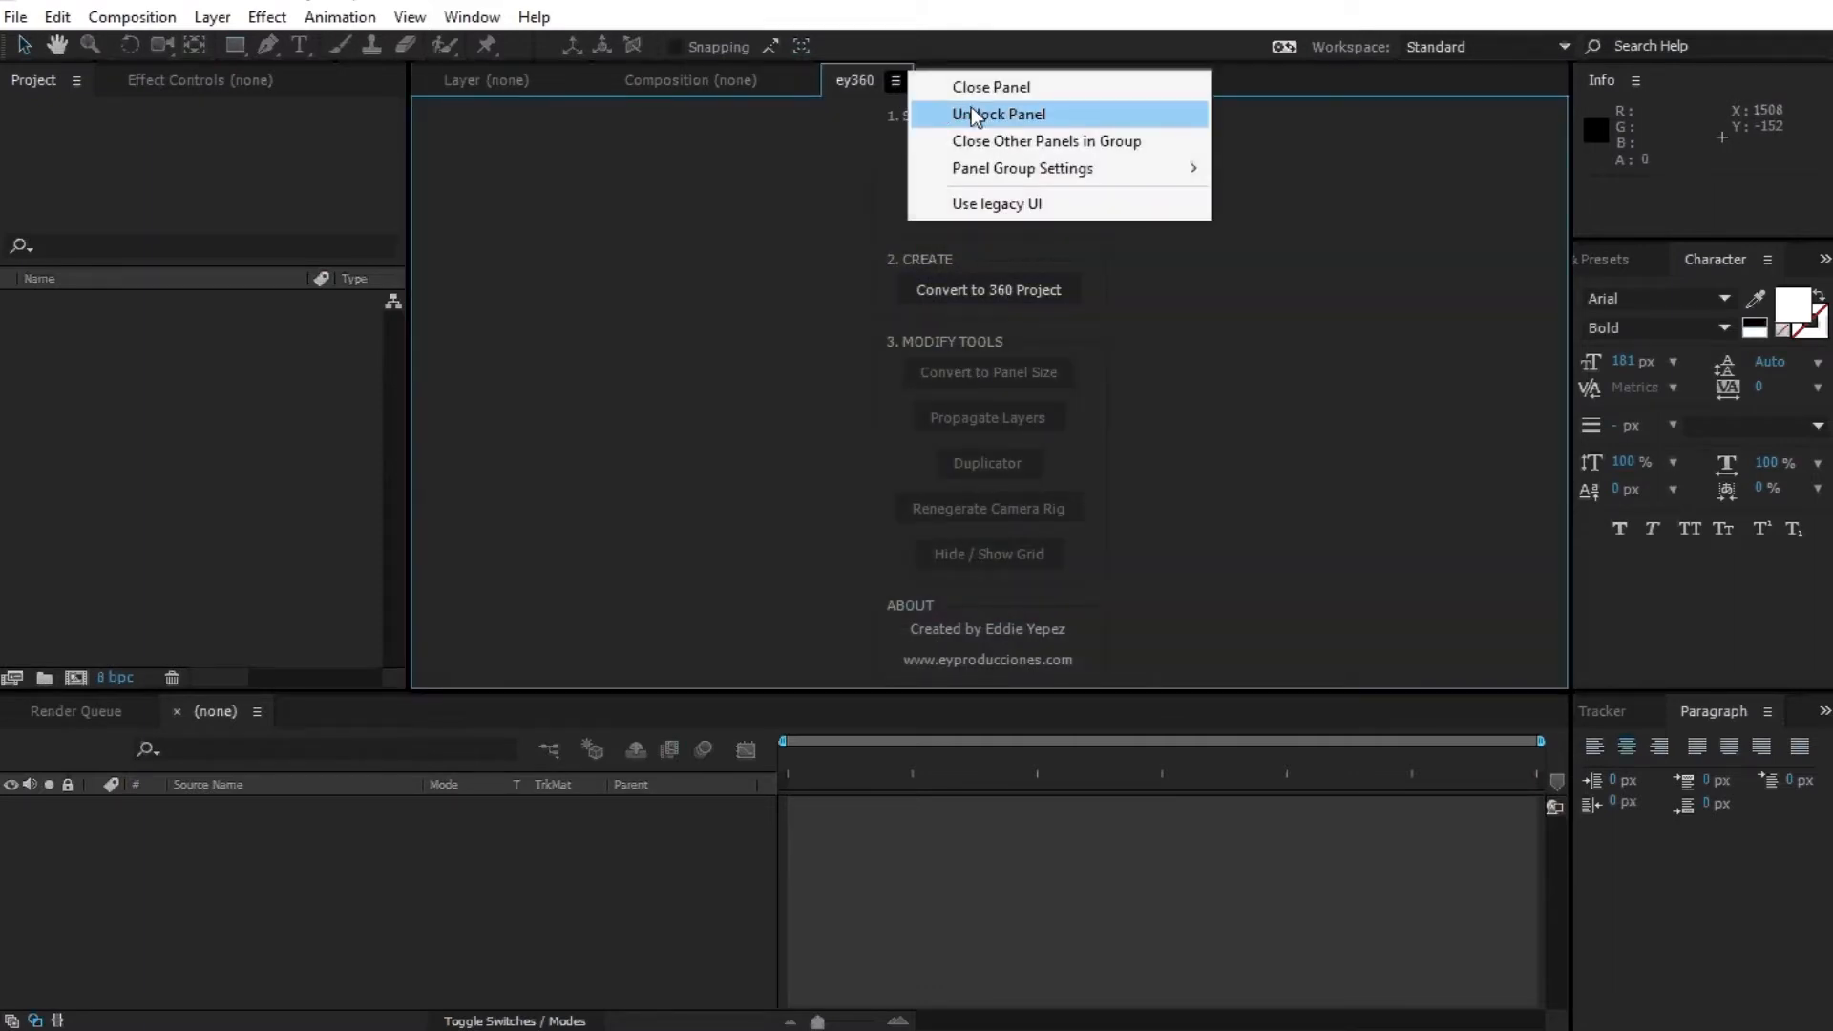
click(969, 115)
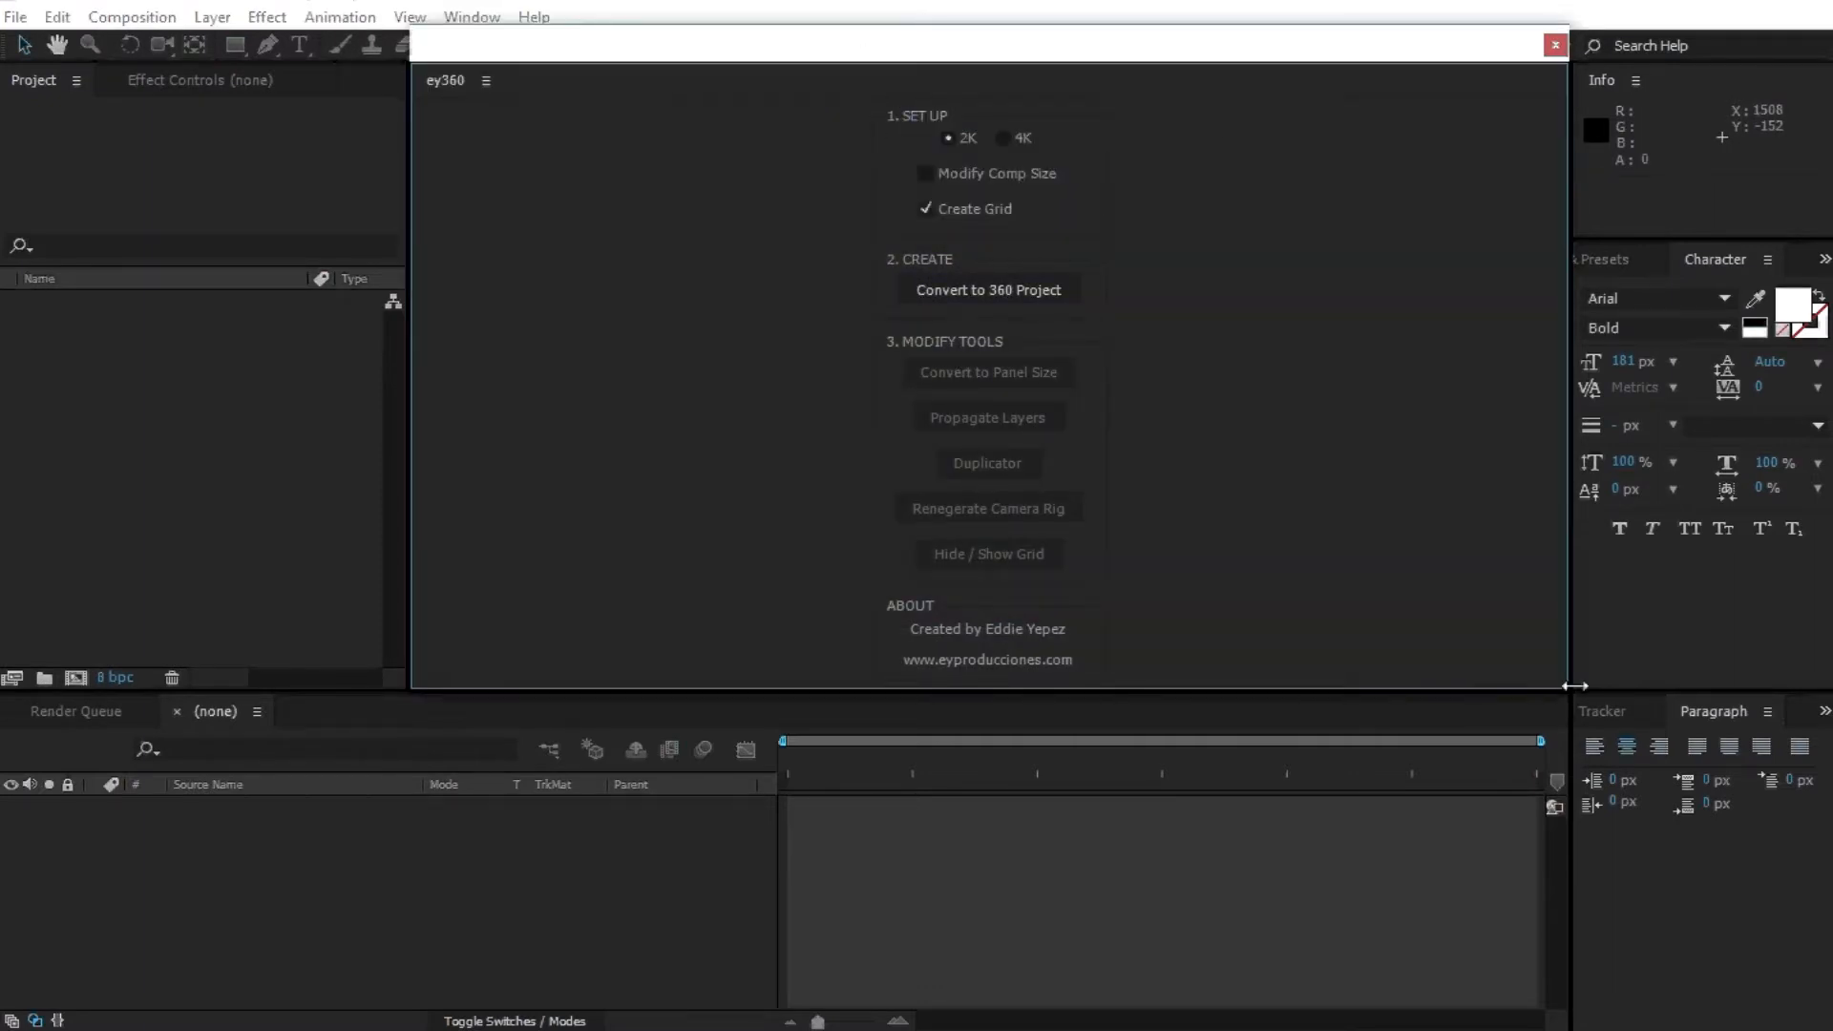
drag(1570, 685, 697, 682)
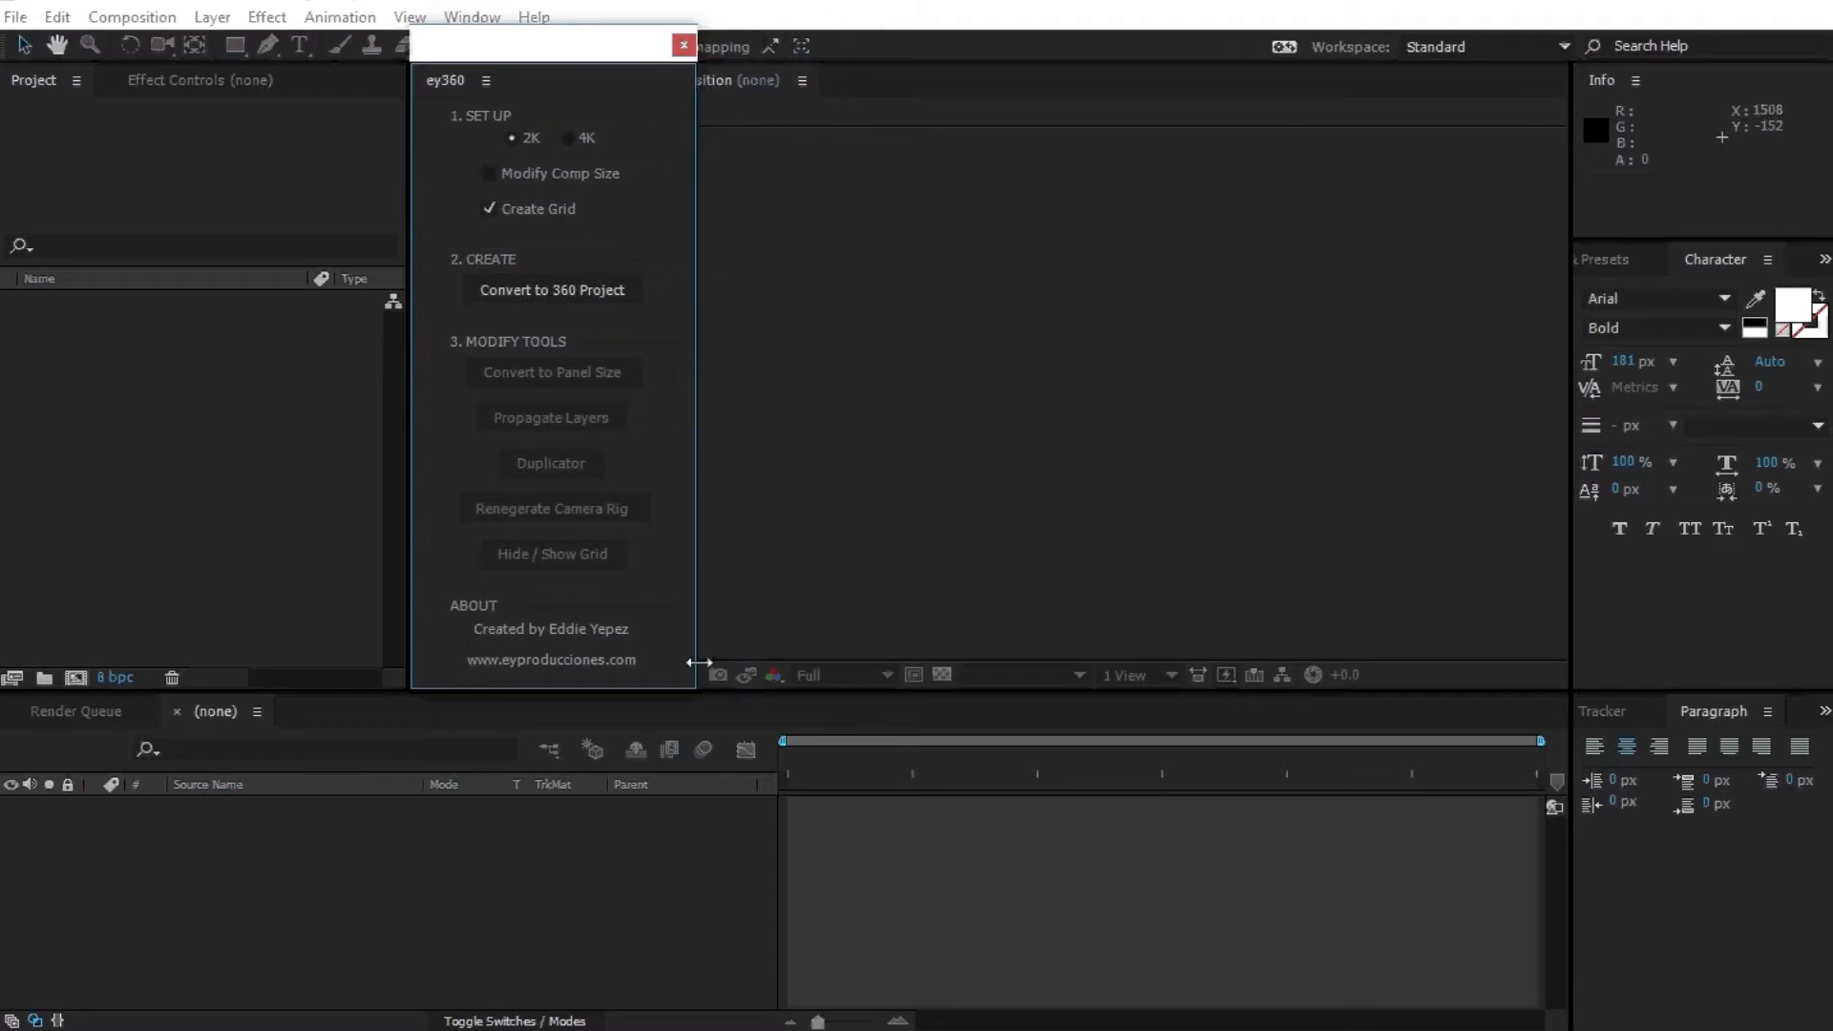
drag(553, 50, 1575, 128)
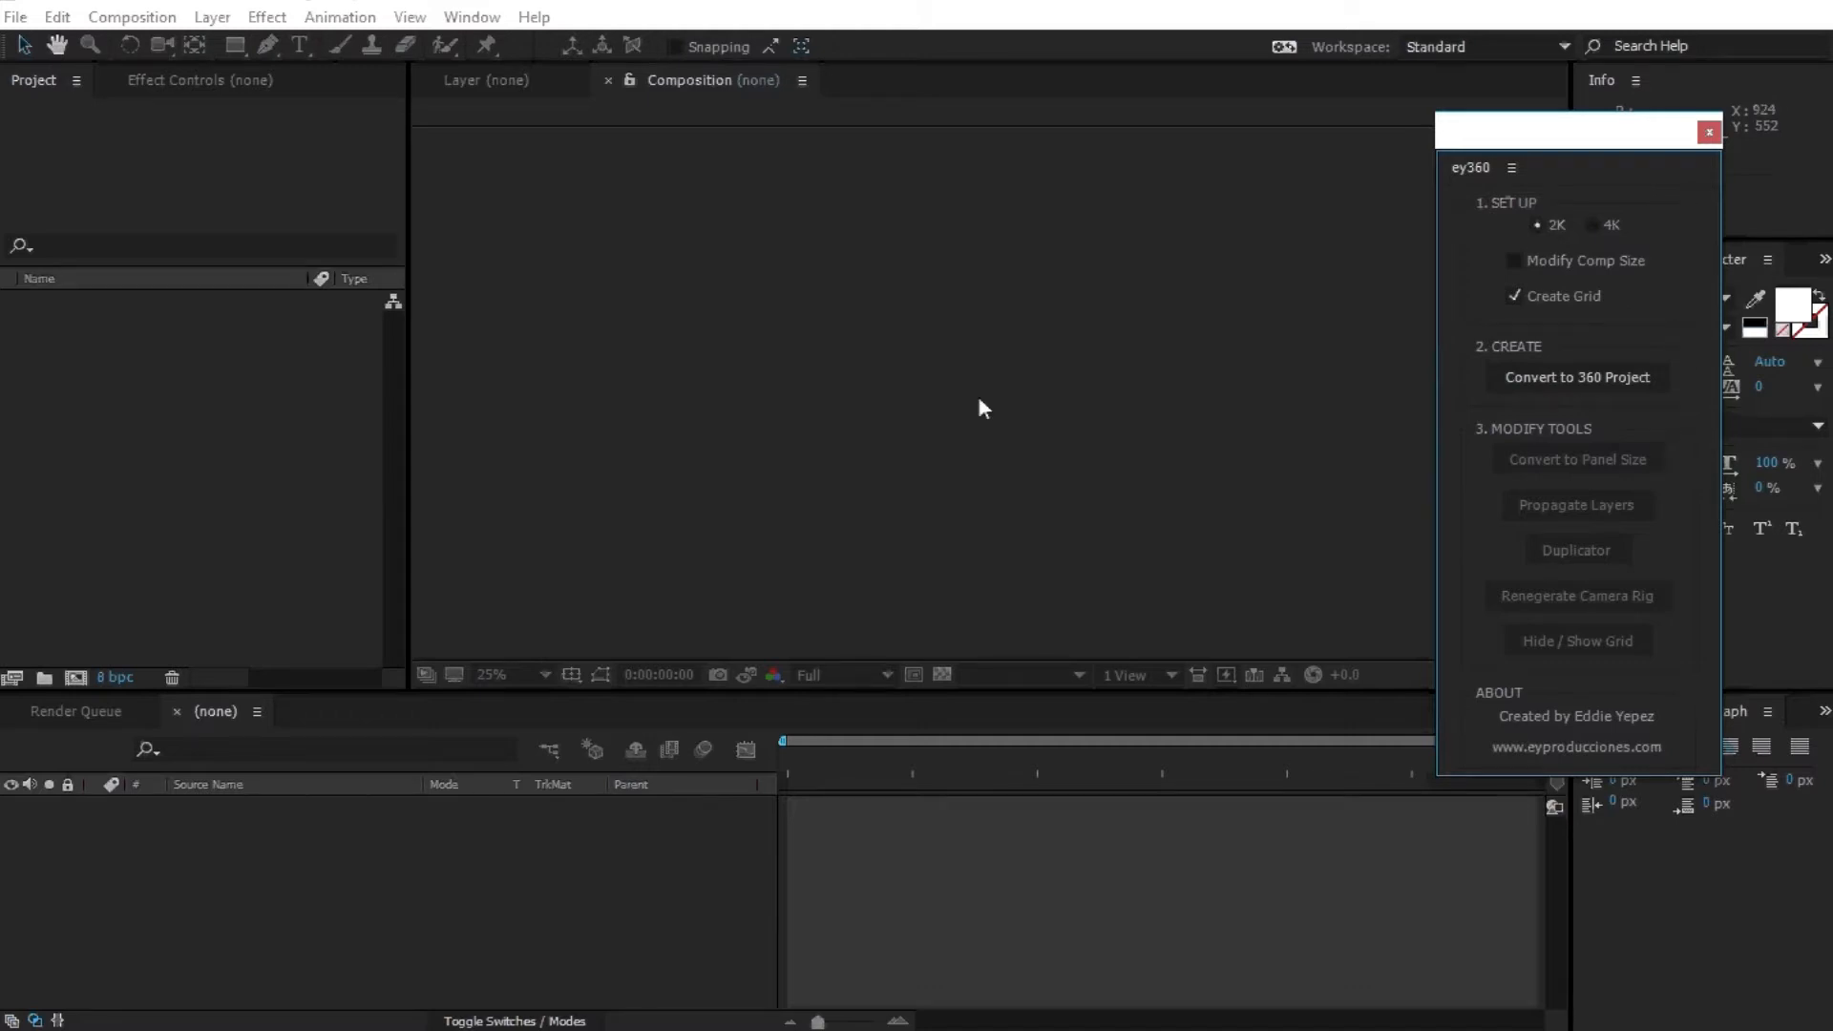
Create the composition Comp 1 with the HDTV 1080 29.97 preset and a duration of 0:00:30:00.
key(ctrl+n)
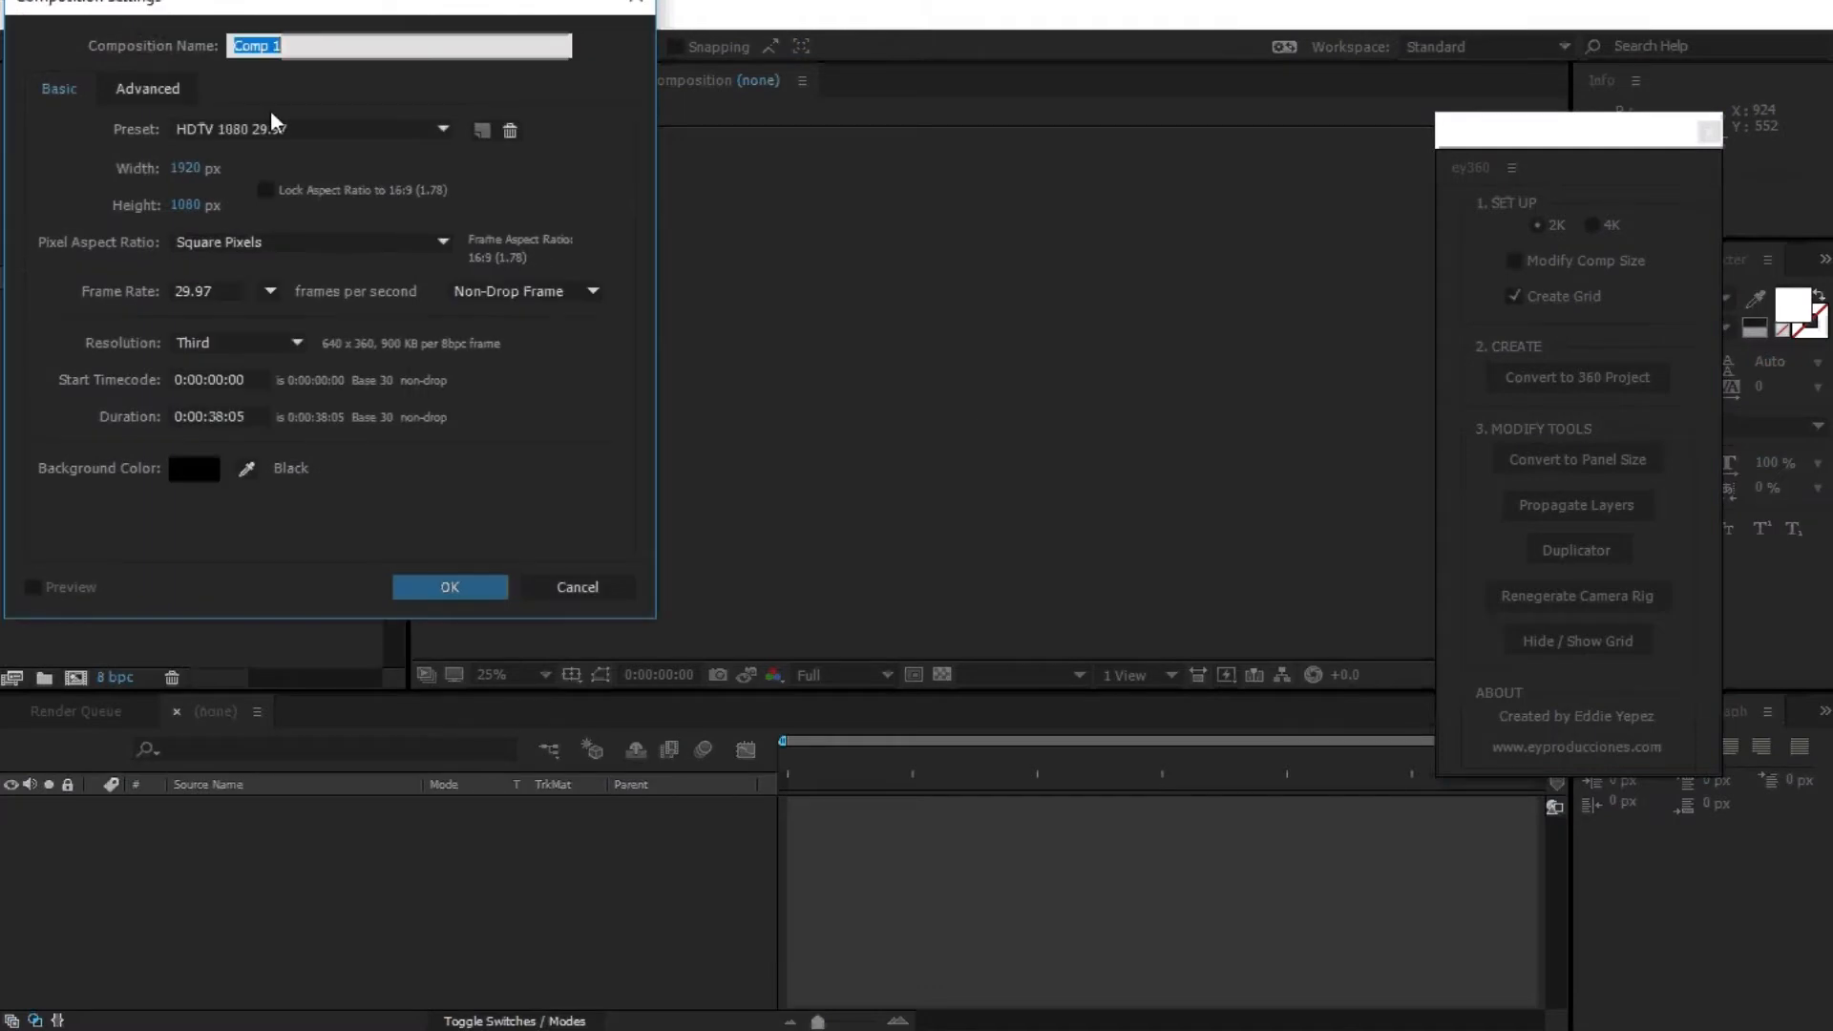
drag(318, 8, 763, 35)
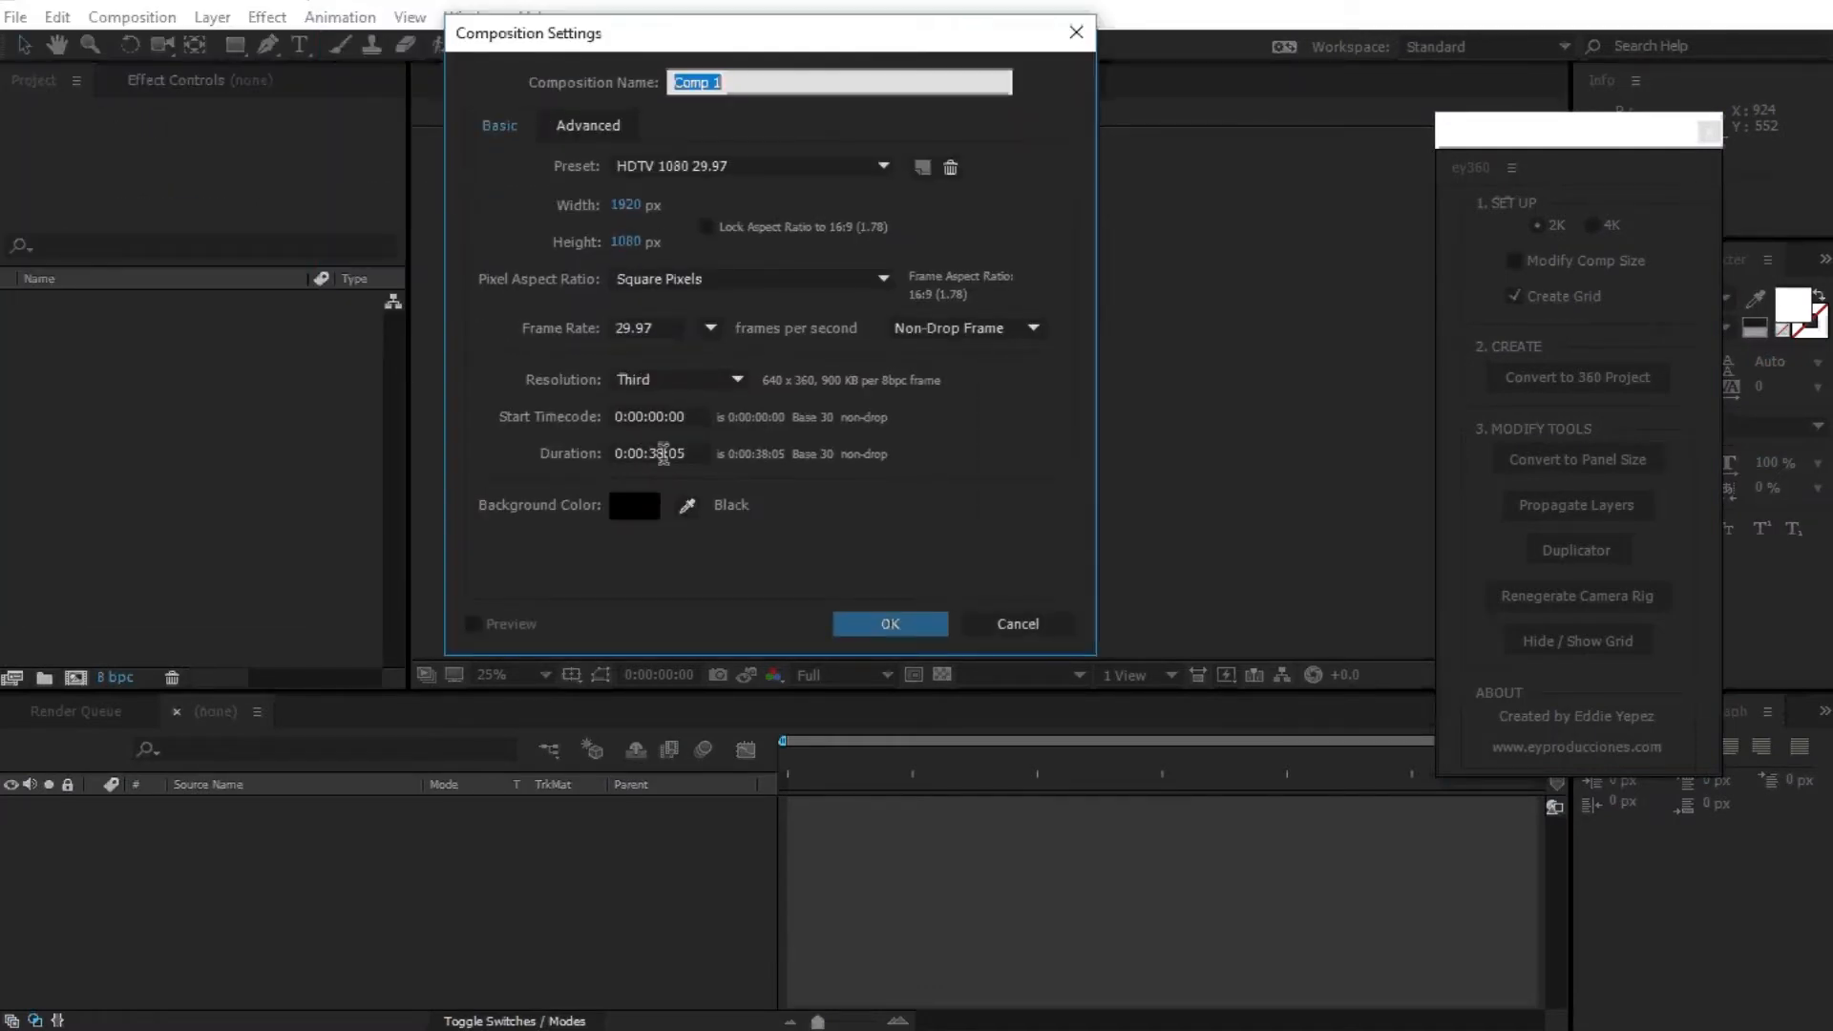
click(663, 454)
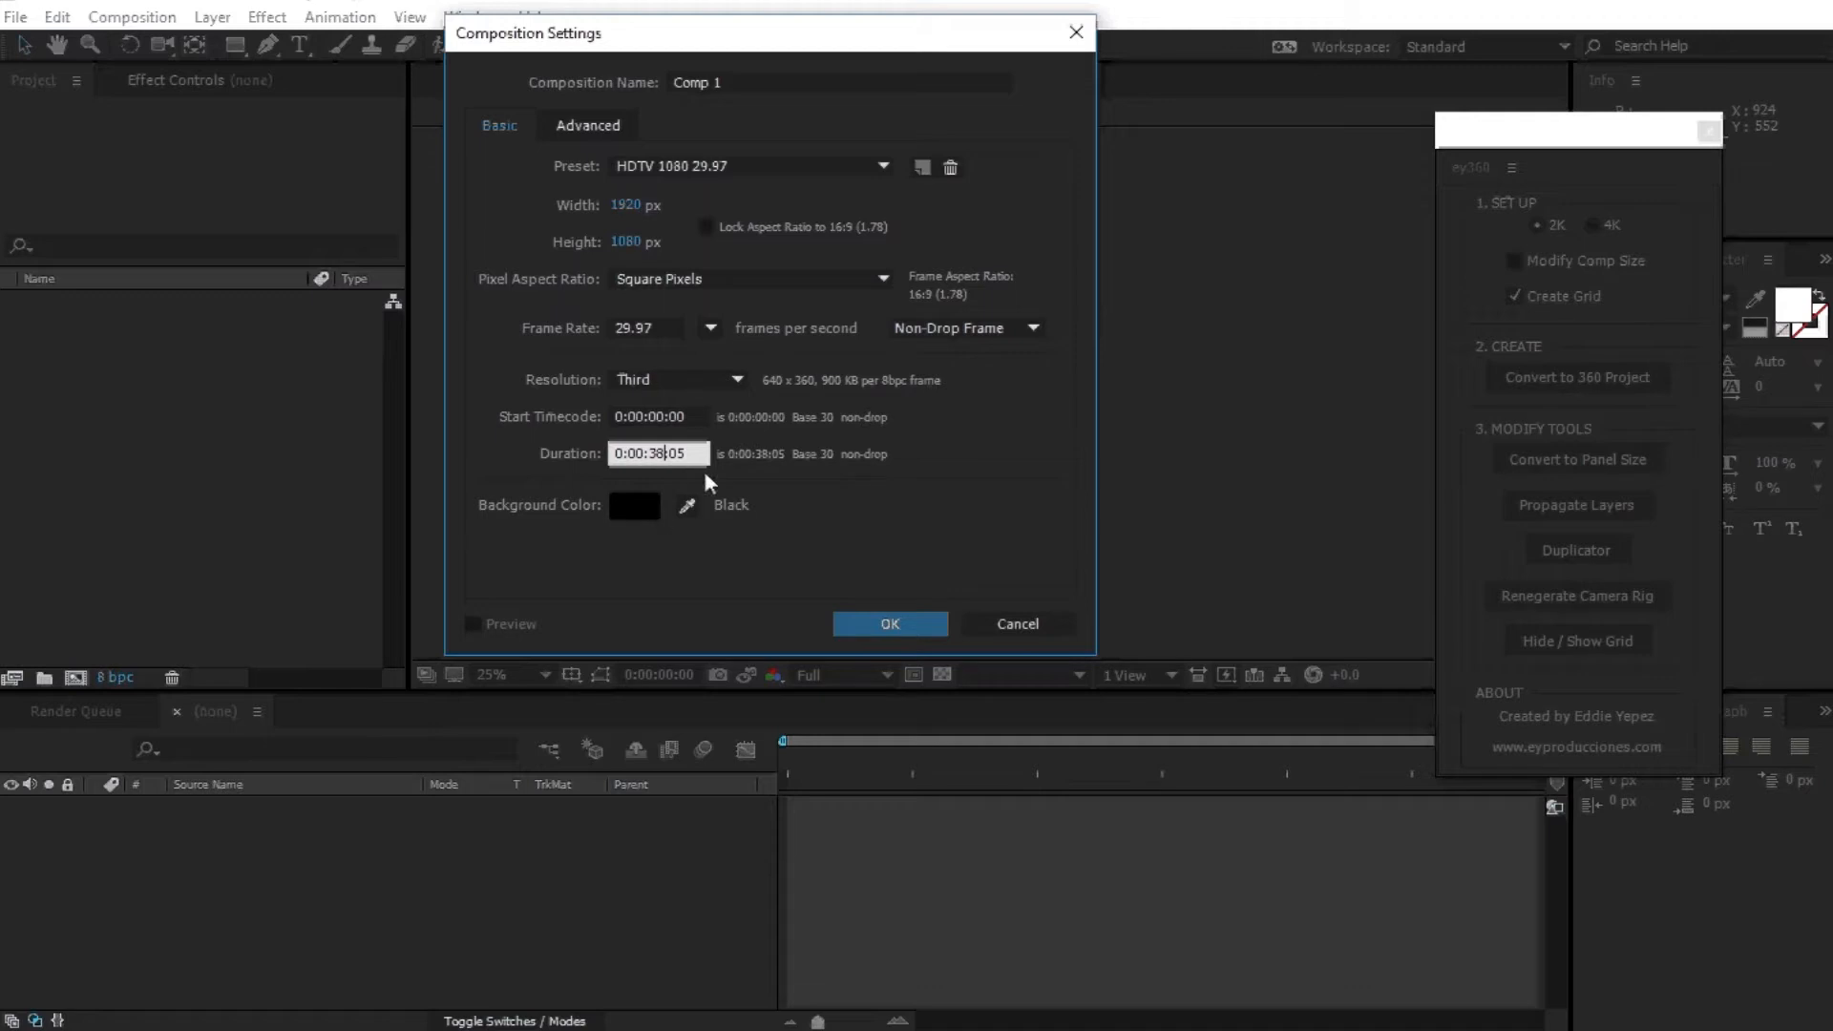
key(BackSpace)
text(0)
click(691, 459)
key(BackSpace)
text(0)
click(868, 622)
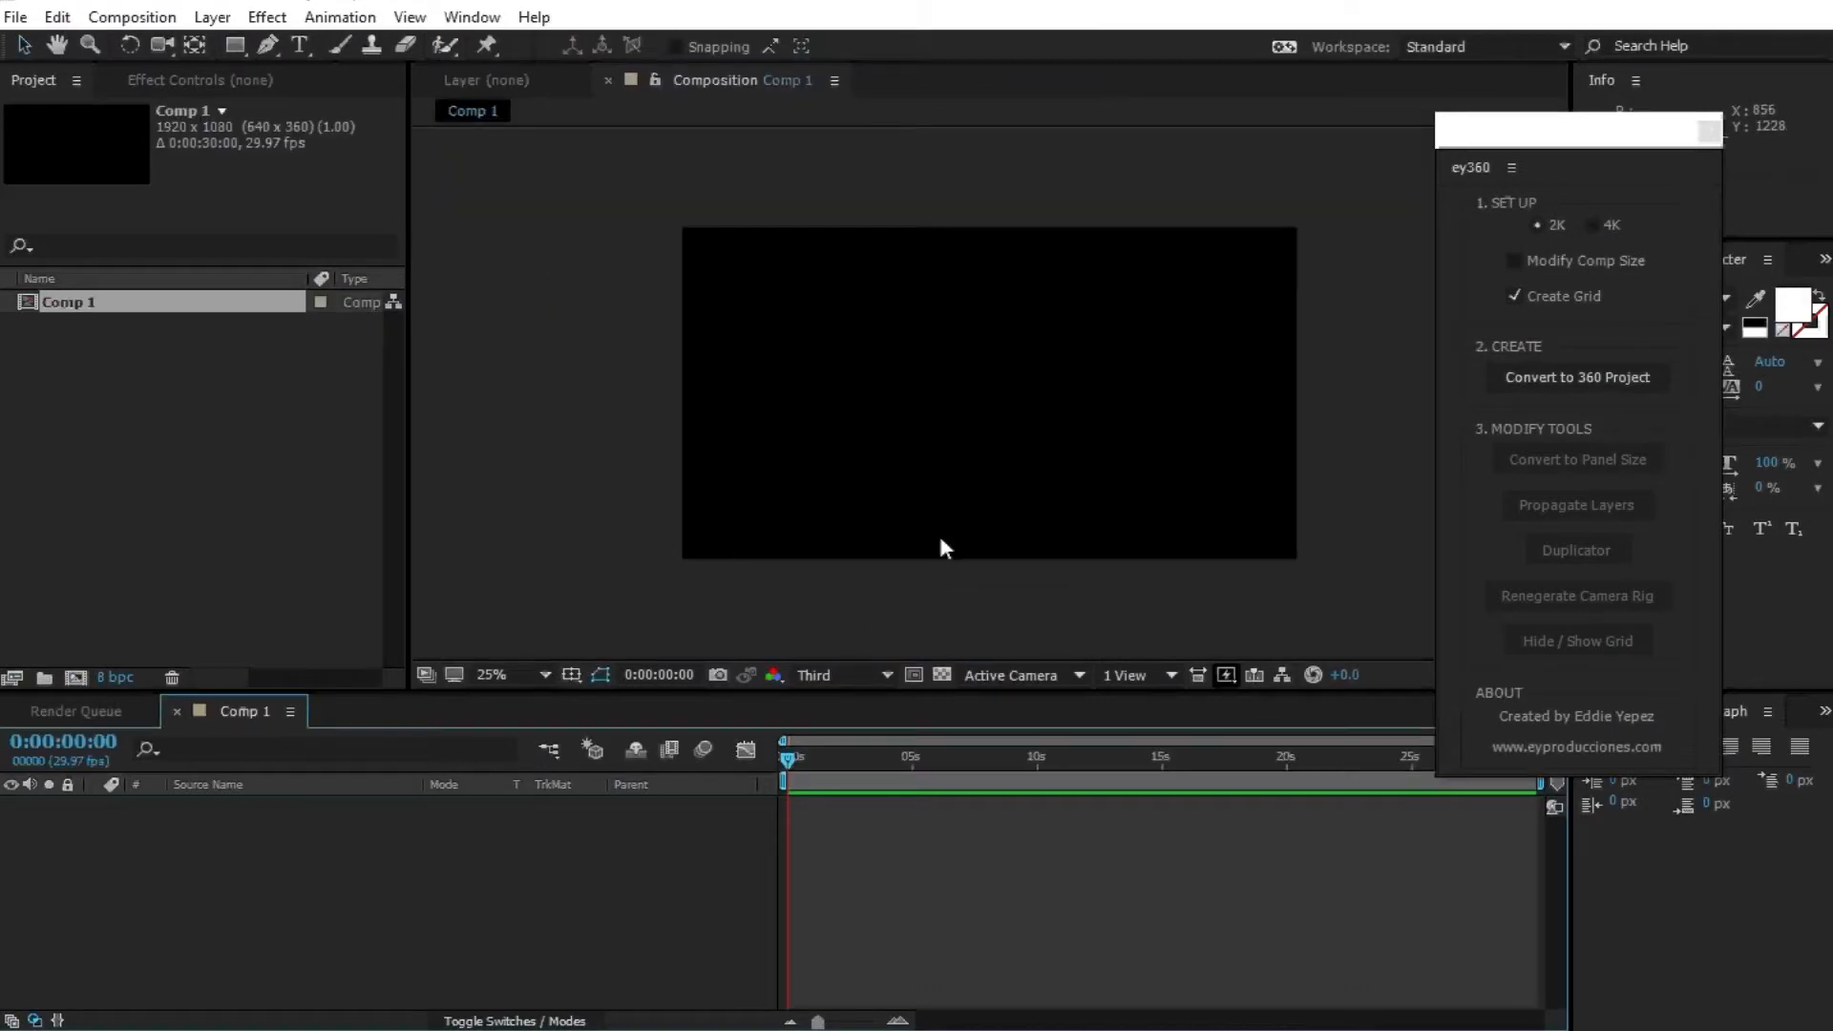
Try to convert Comp 1 into a 360 project without a camera in it.
click(1583, 382)
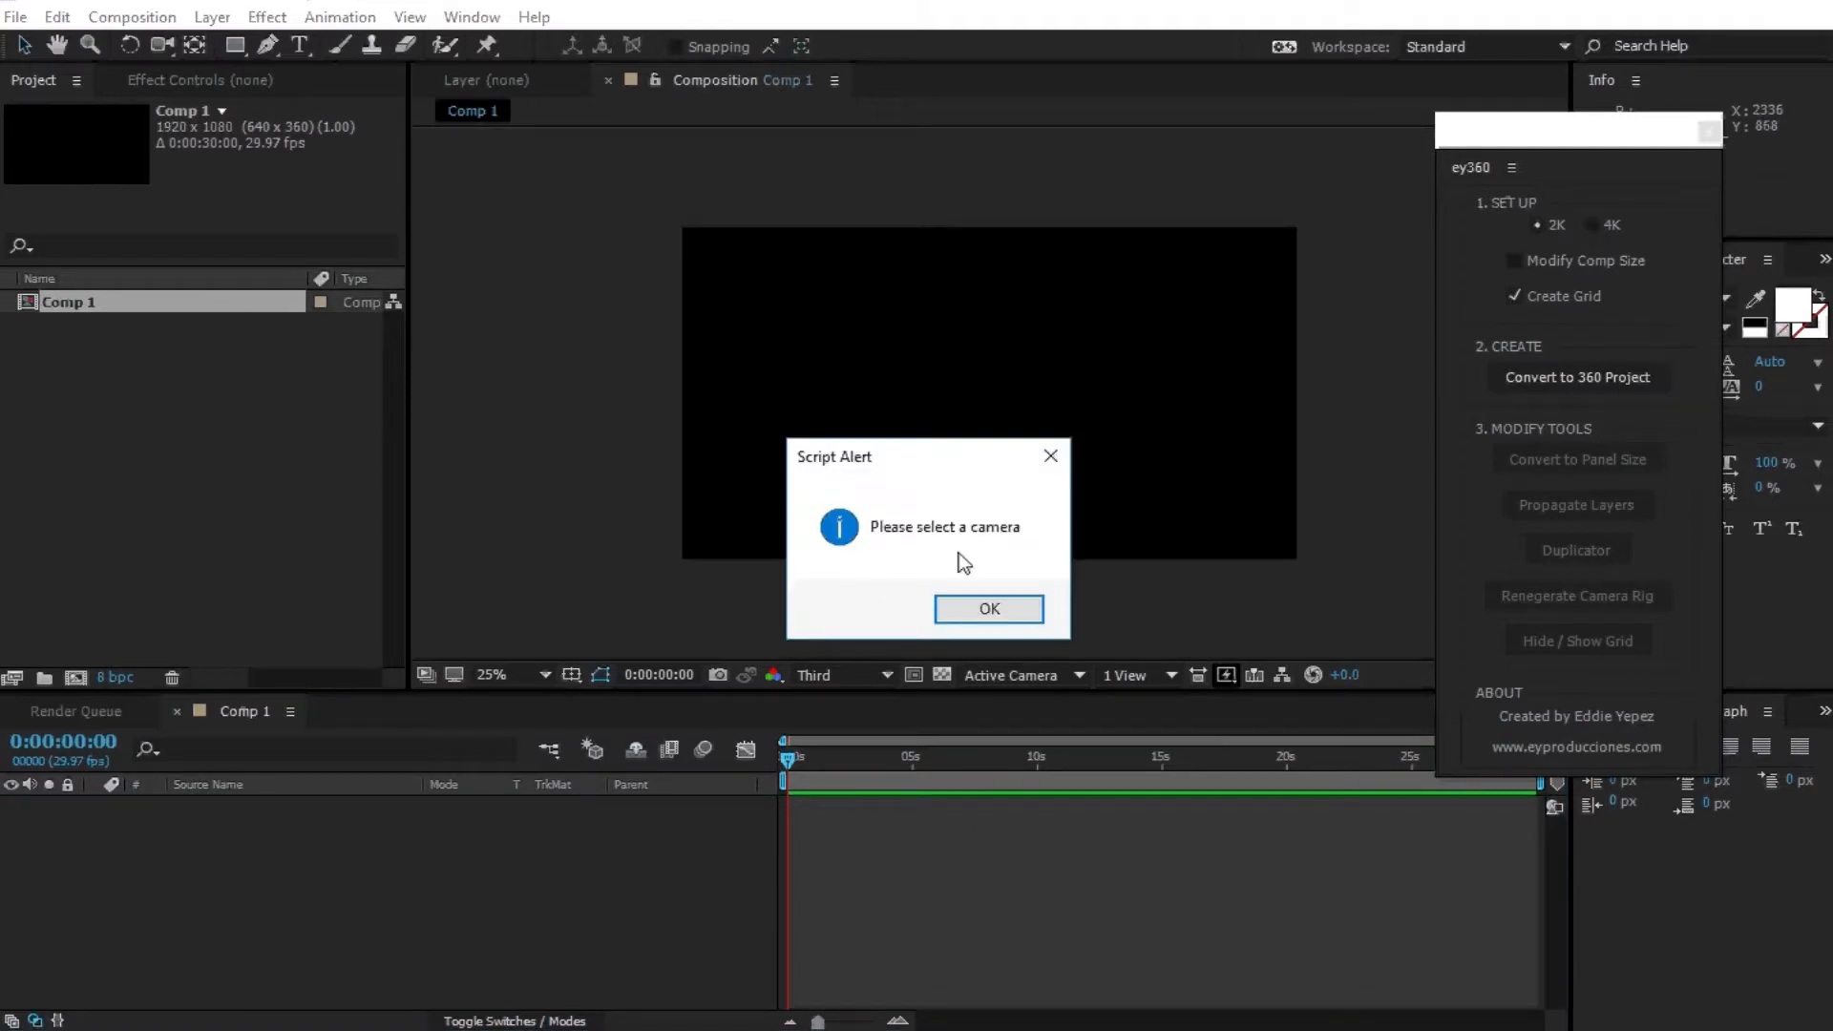
click(1010, 616)
Add a two-node camera named Camera 1 with the 35mm preset to Comp 1.
right_click(991, 901)
mouse_move(1105, 675)
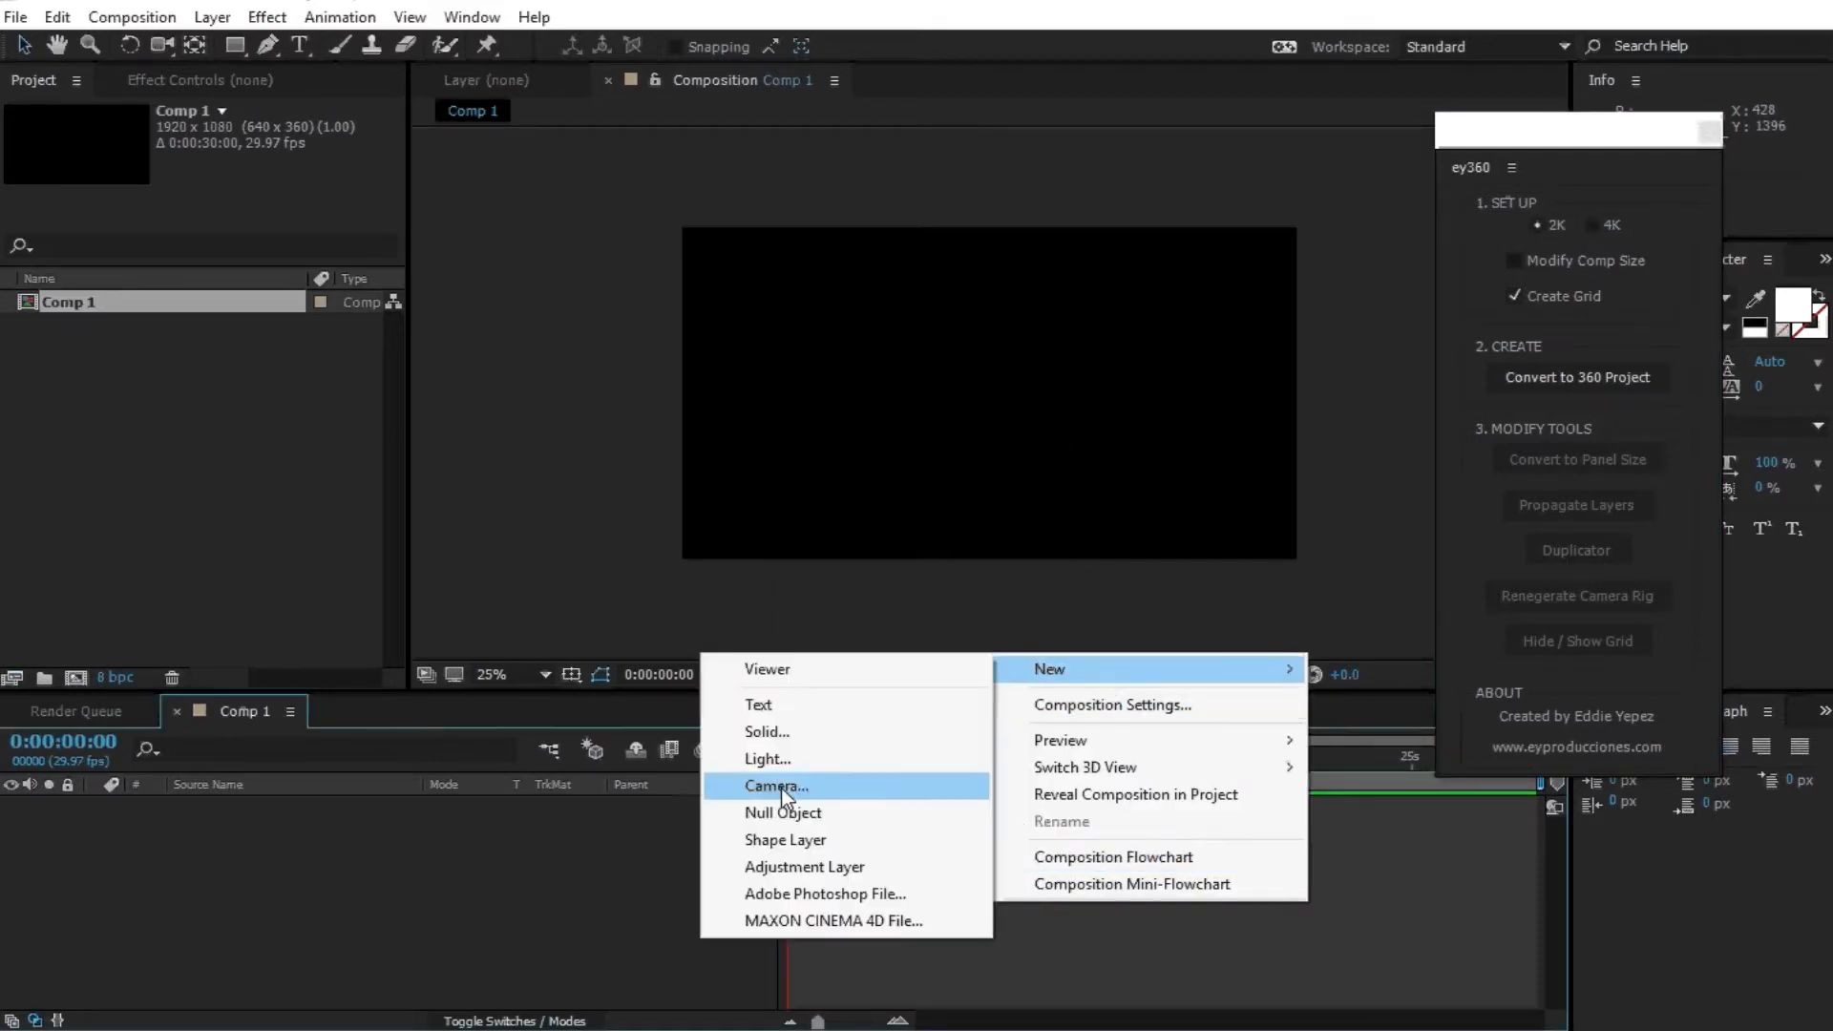
click(812, 794)
click(642, 118)
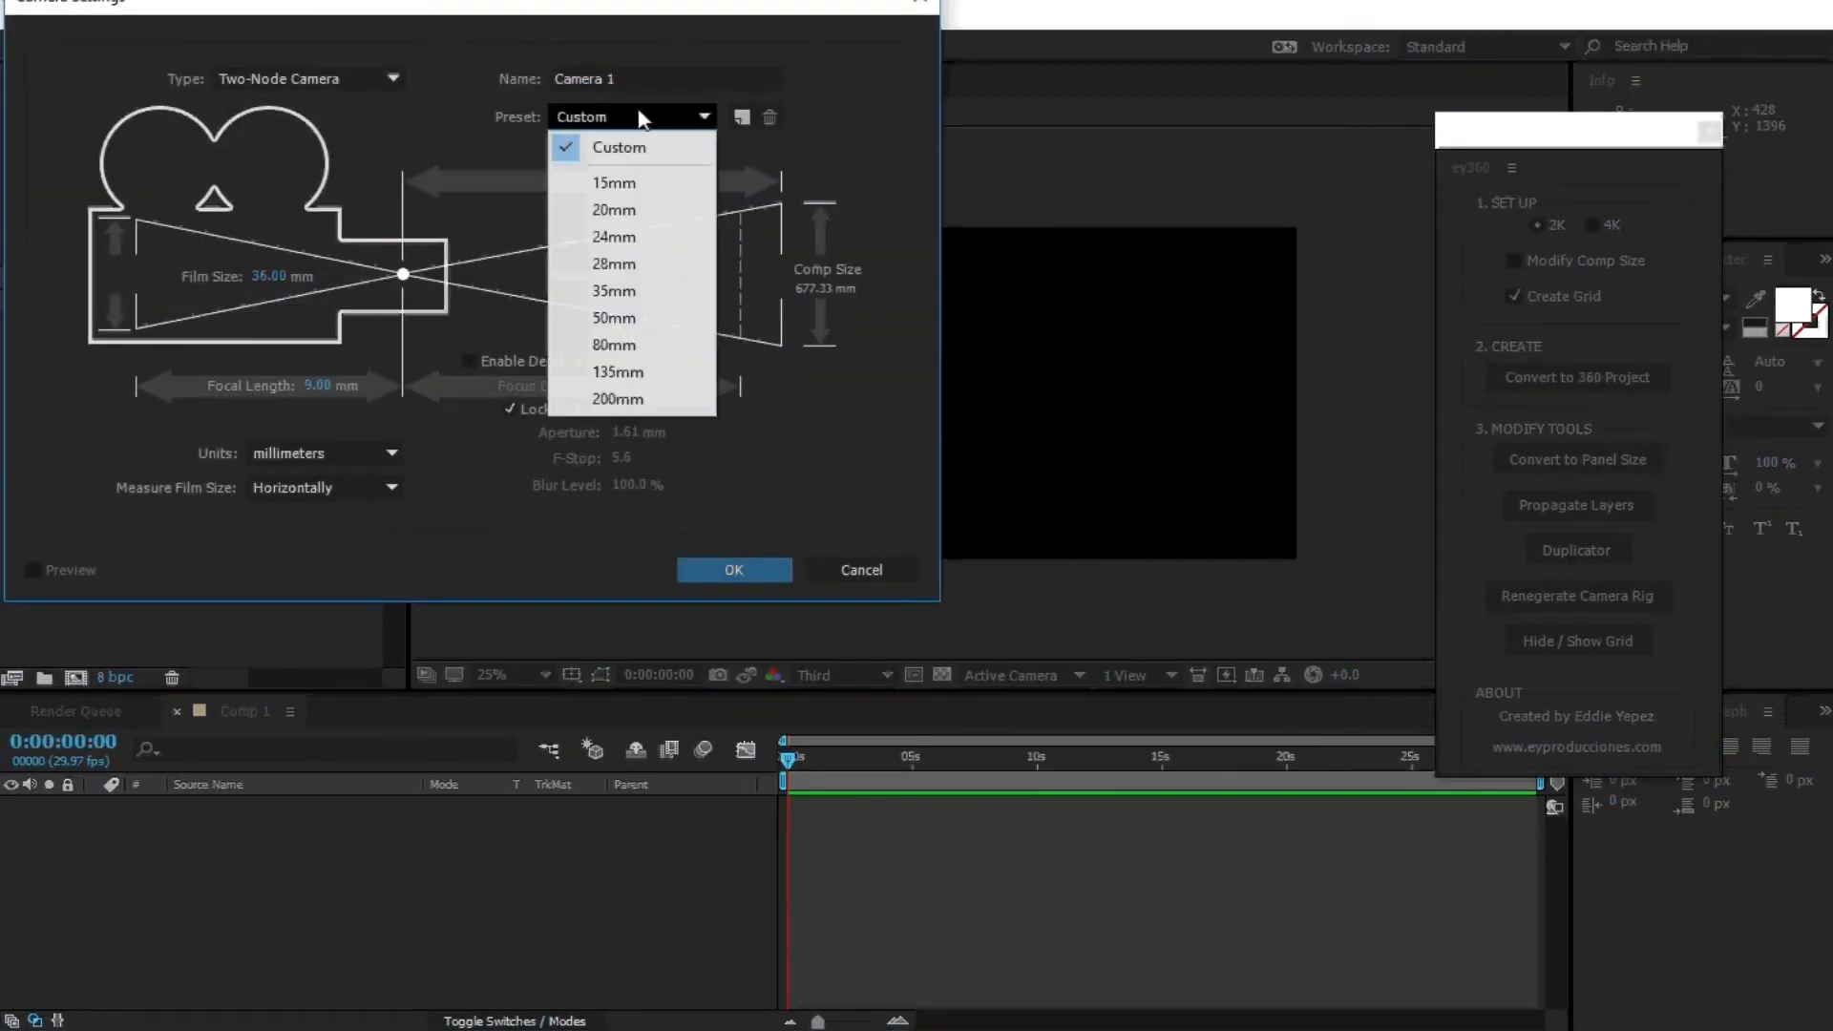
click(611, 290)
click(726, 569)
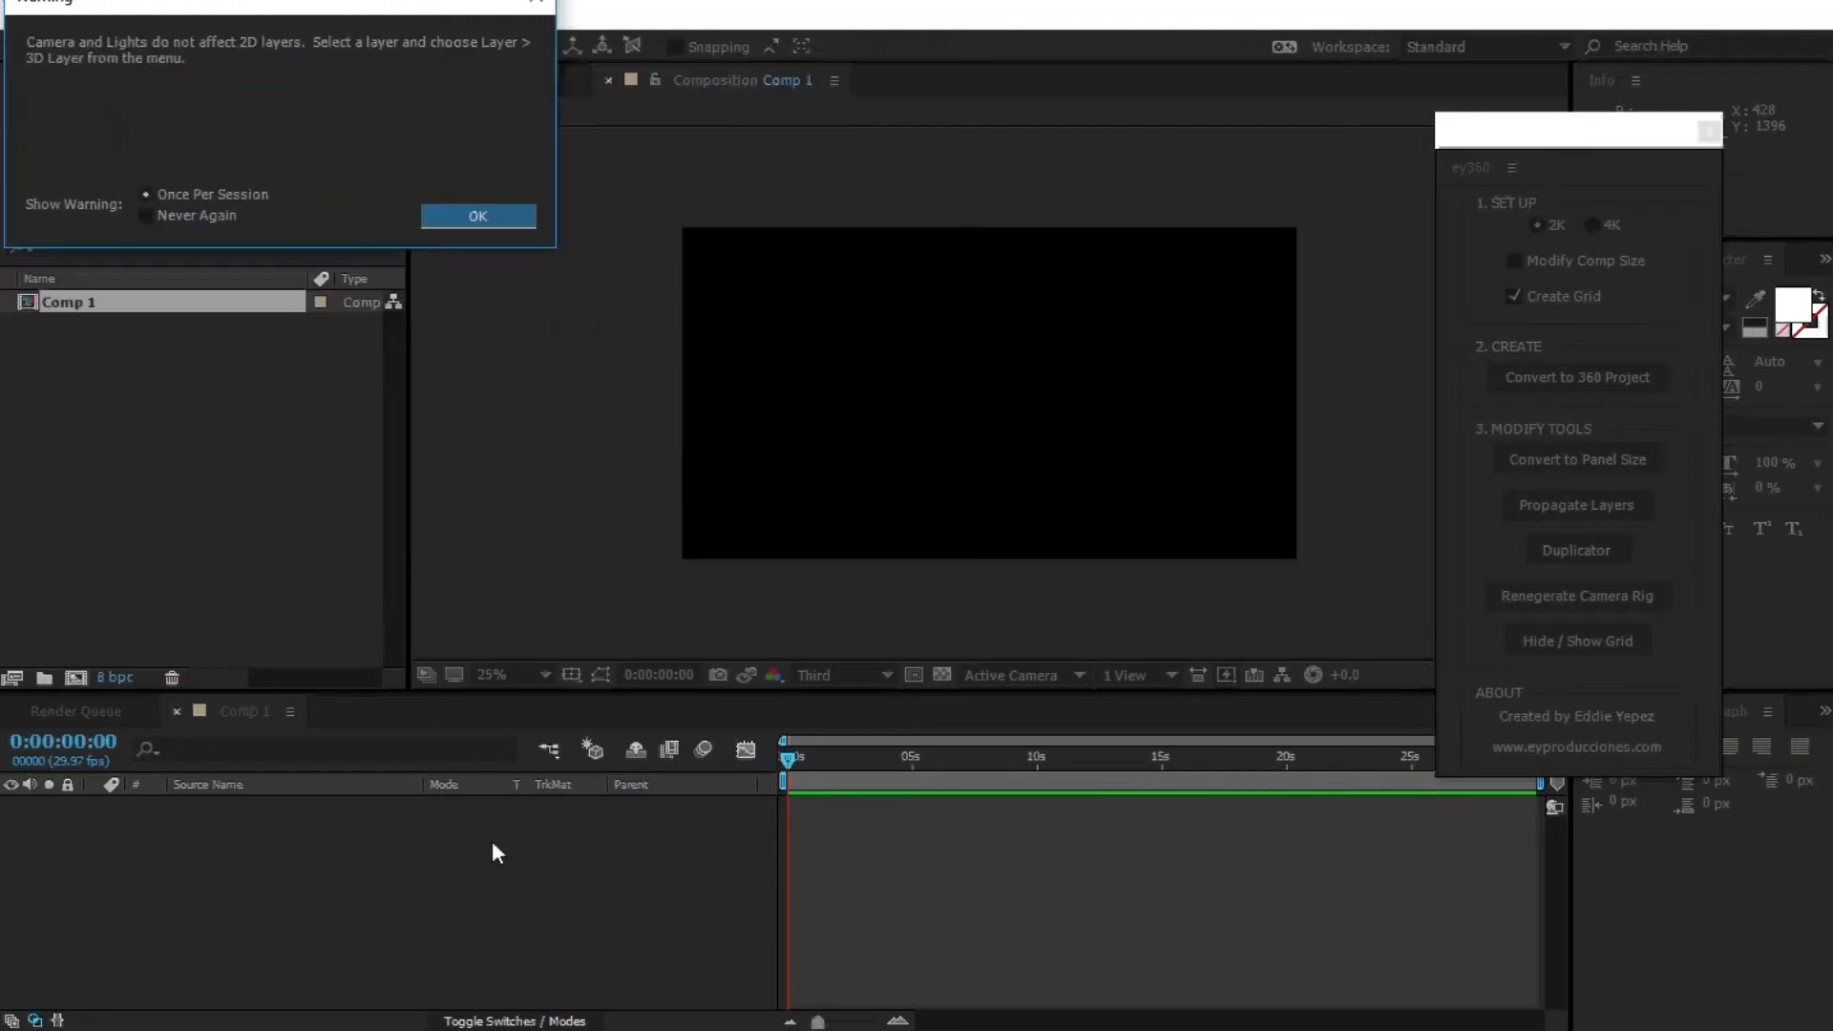
click(479, 214)
click(296, 849)
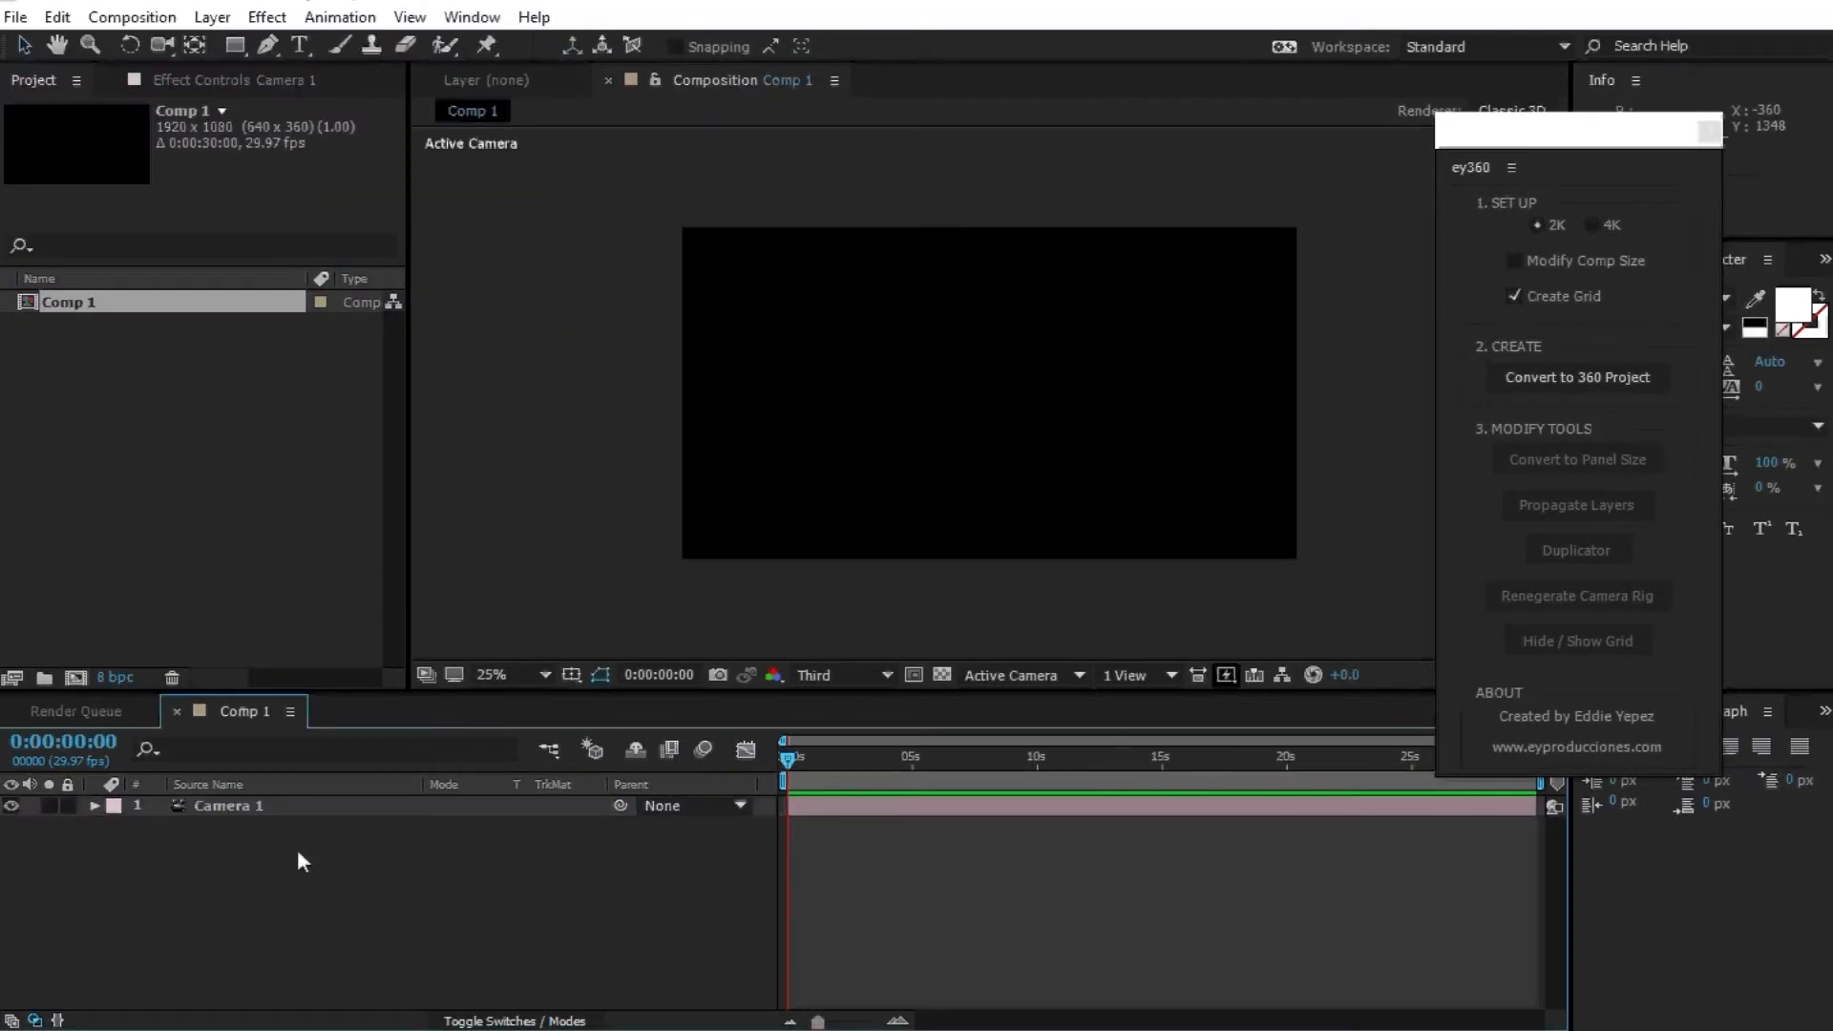
Convert Comp 1 into a 360 project using Camera 1, with the 2K size and Create Grid enabled.
click(242, 806)
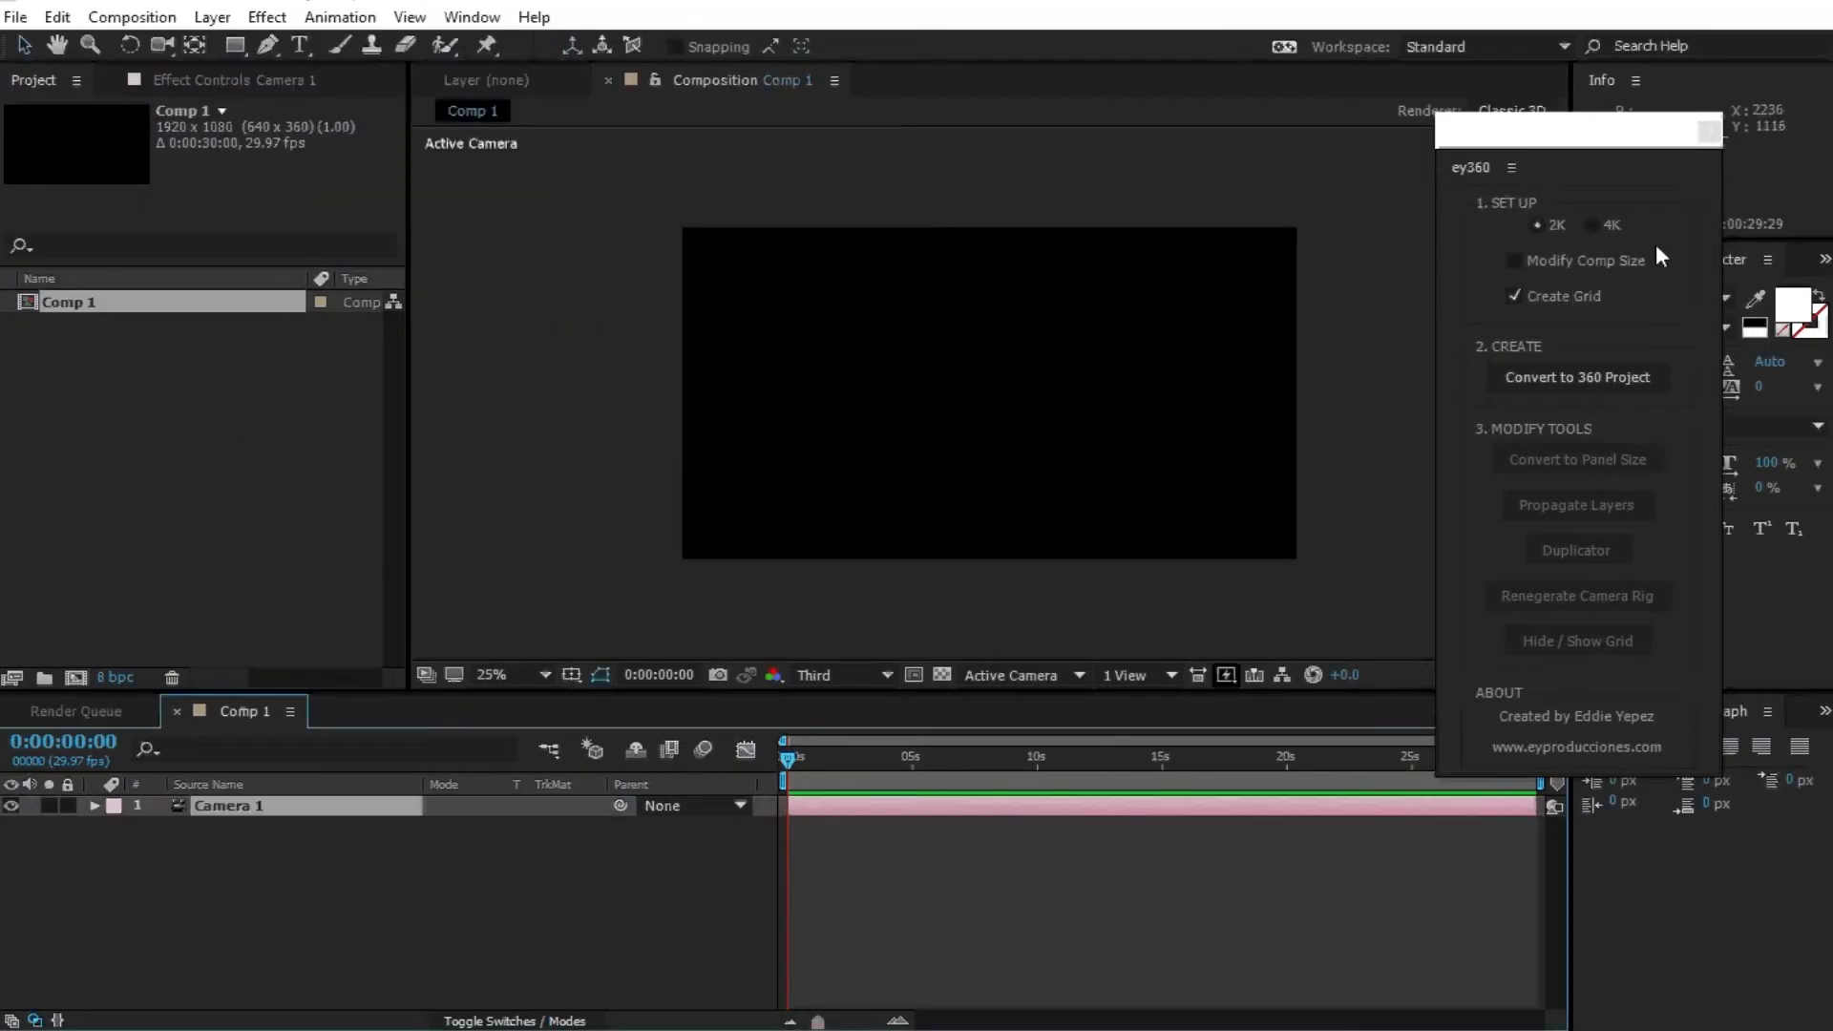
click(1593, 225)
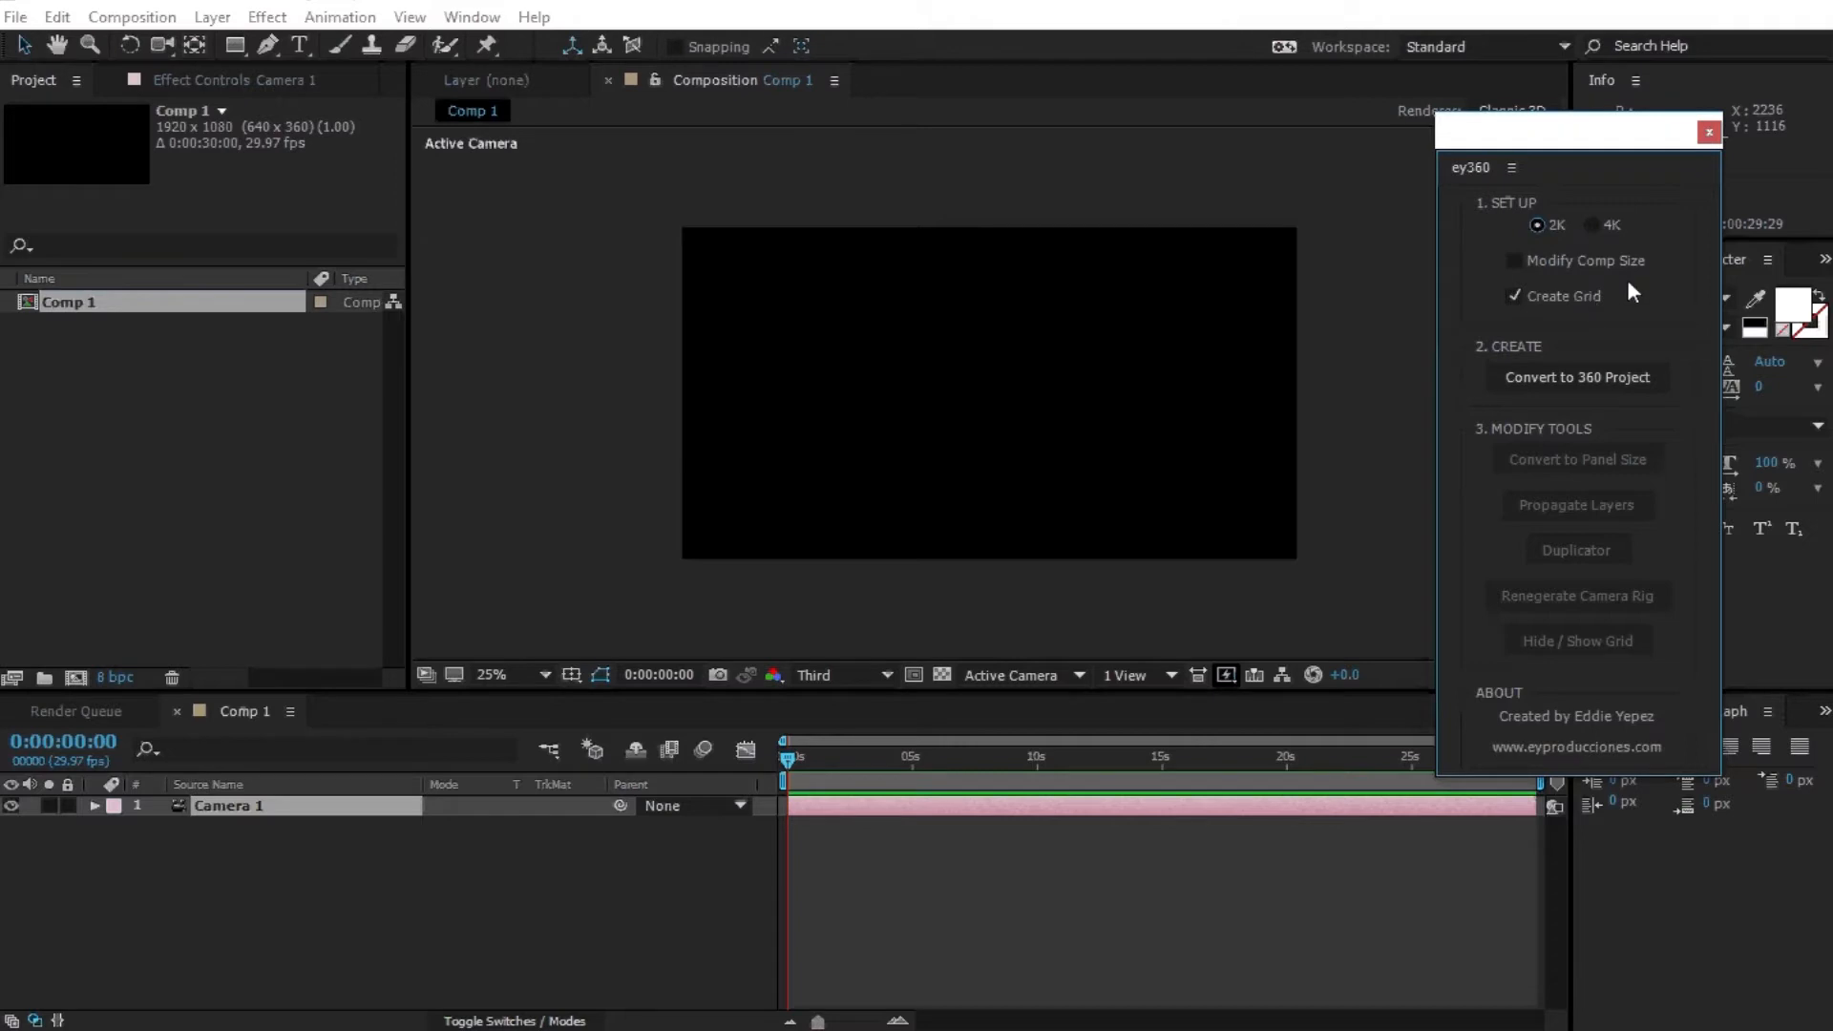
click(1612, 226)
click(611, 802)
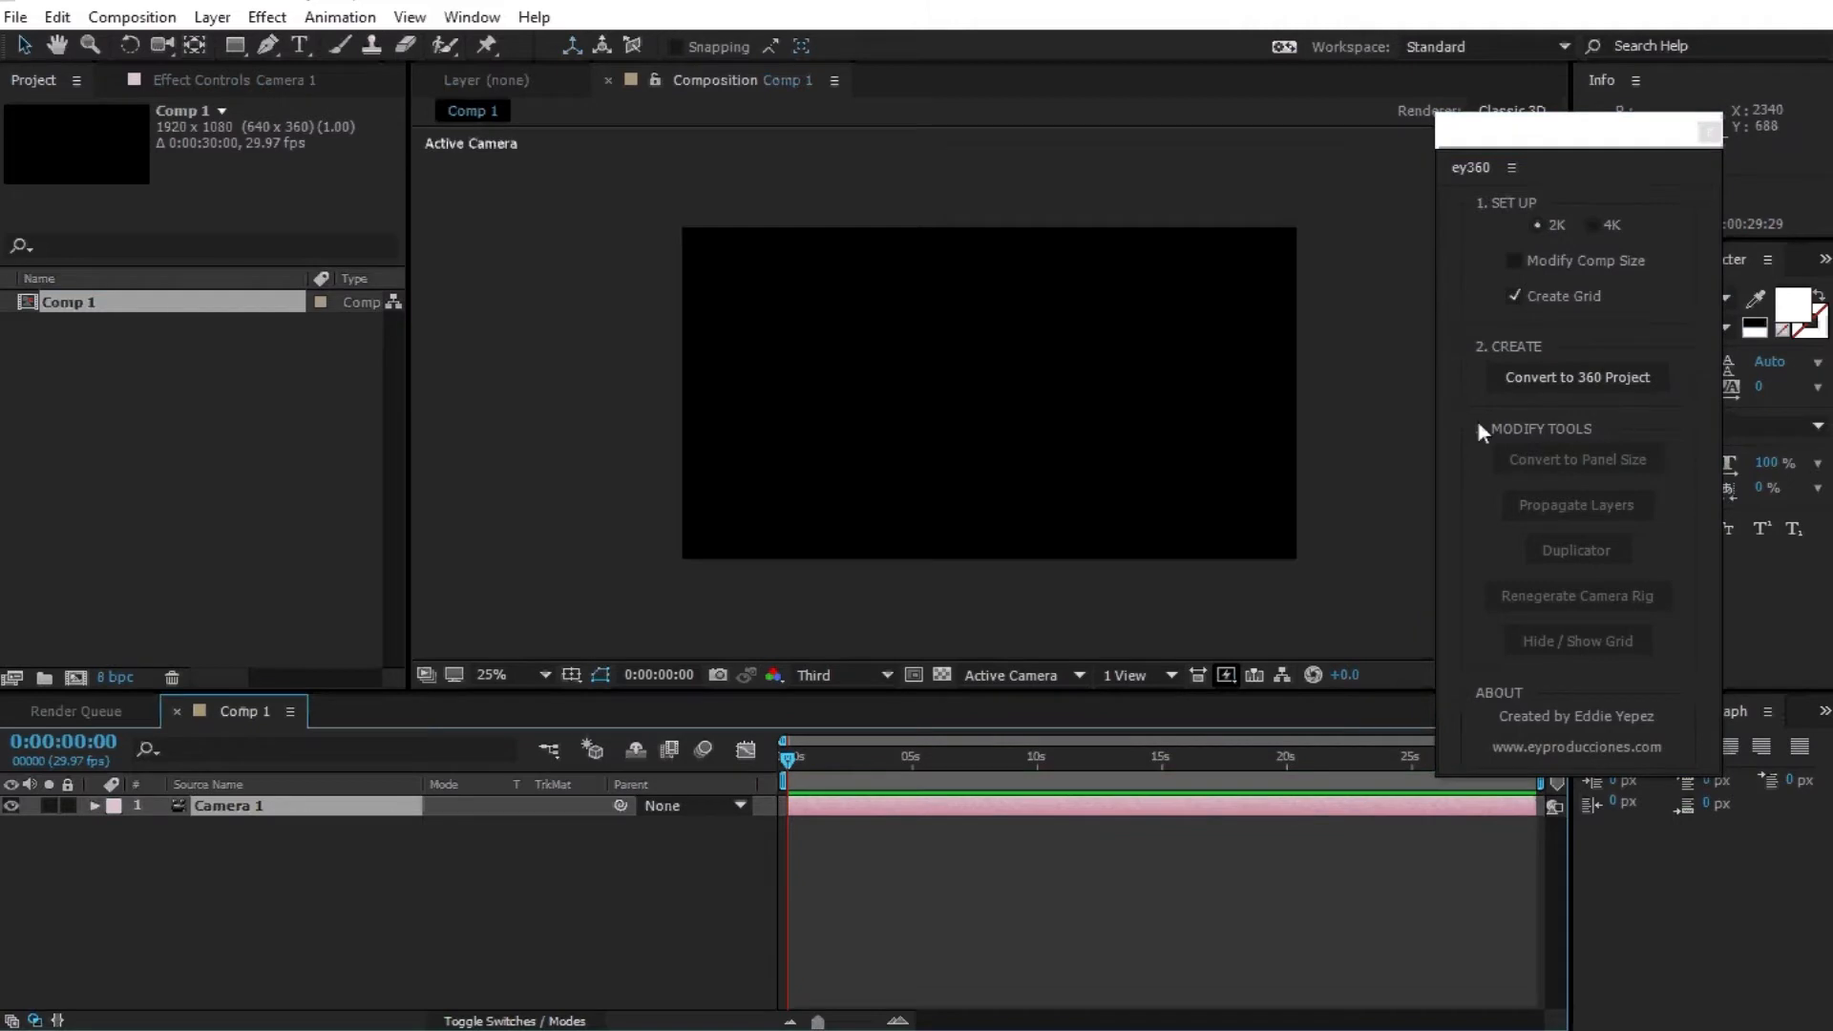
click(1539, 388)
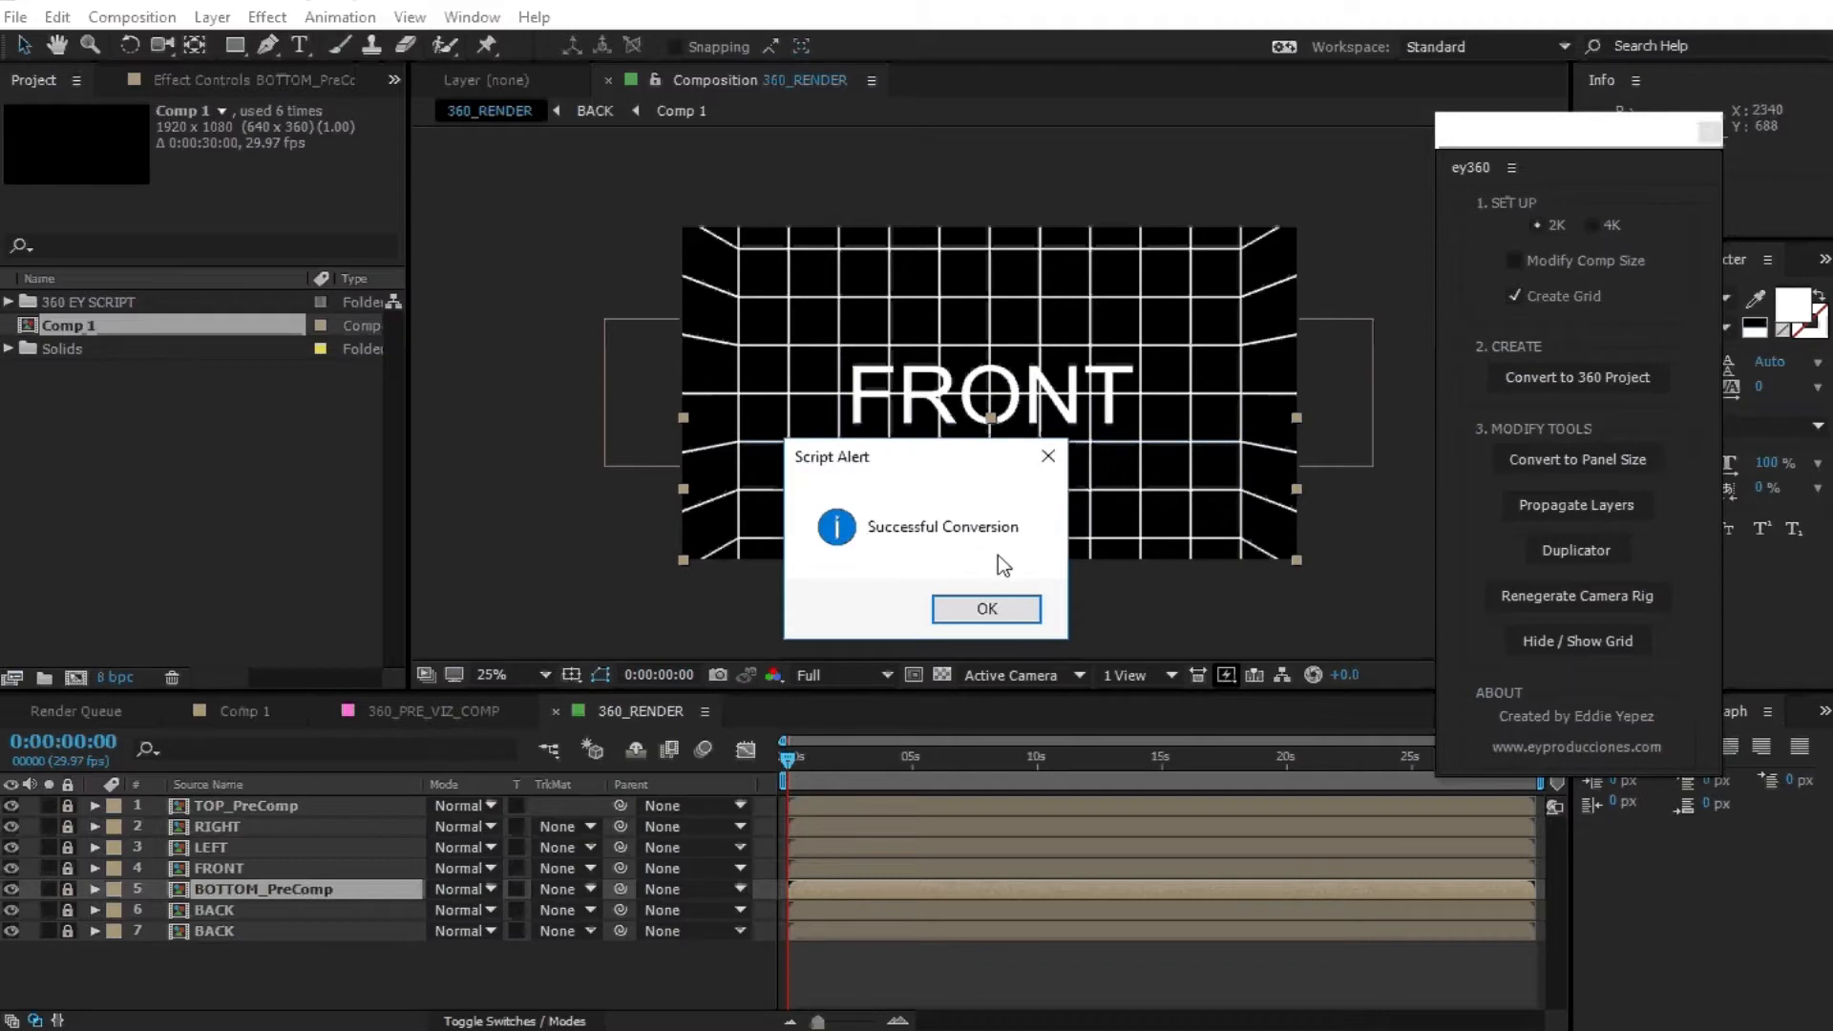
click(988, 609)
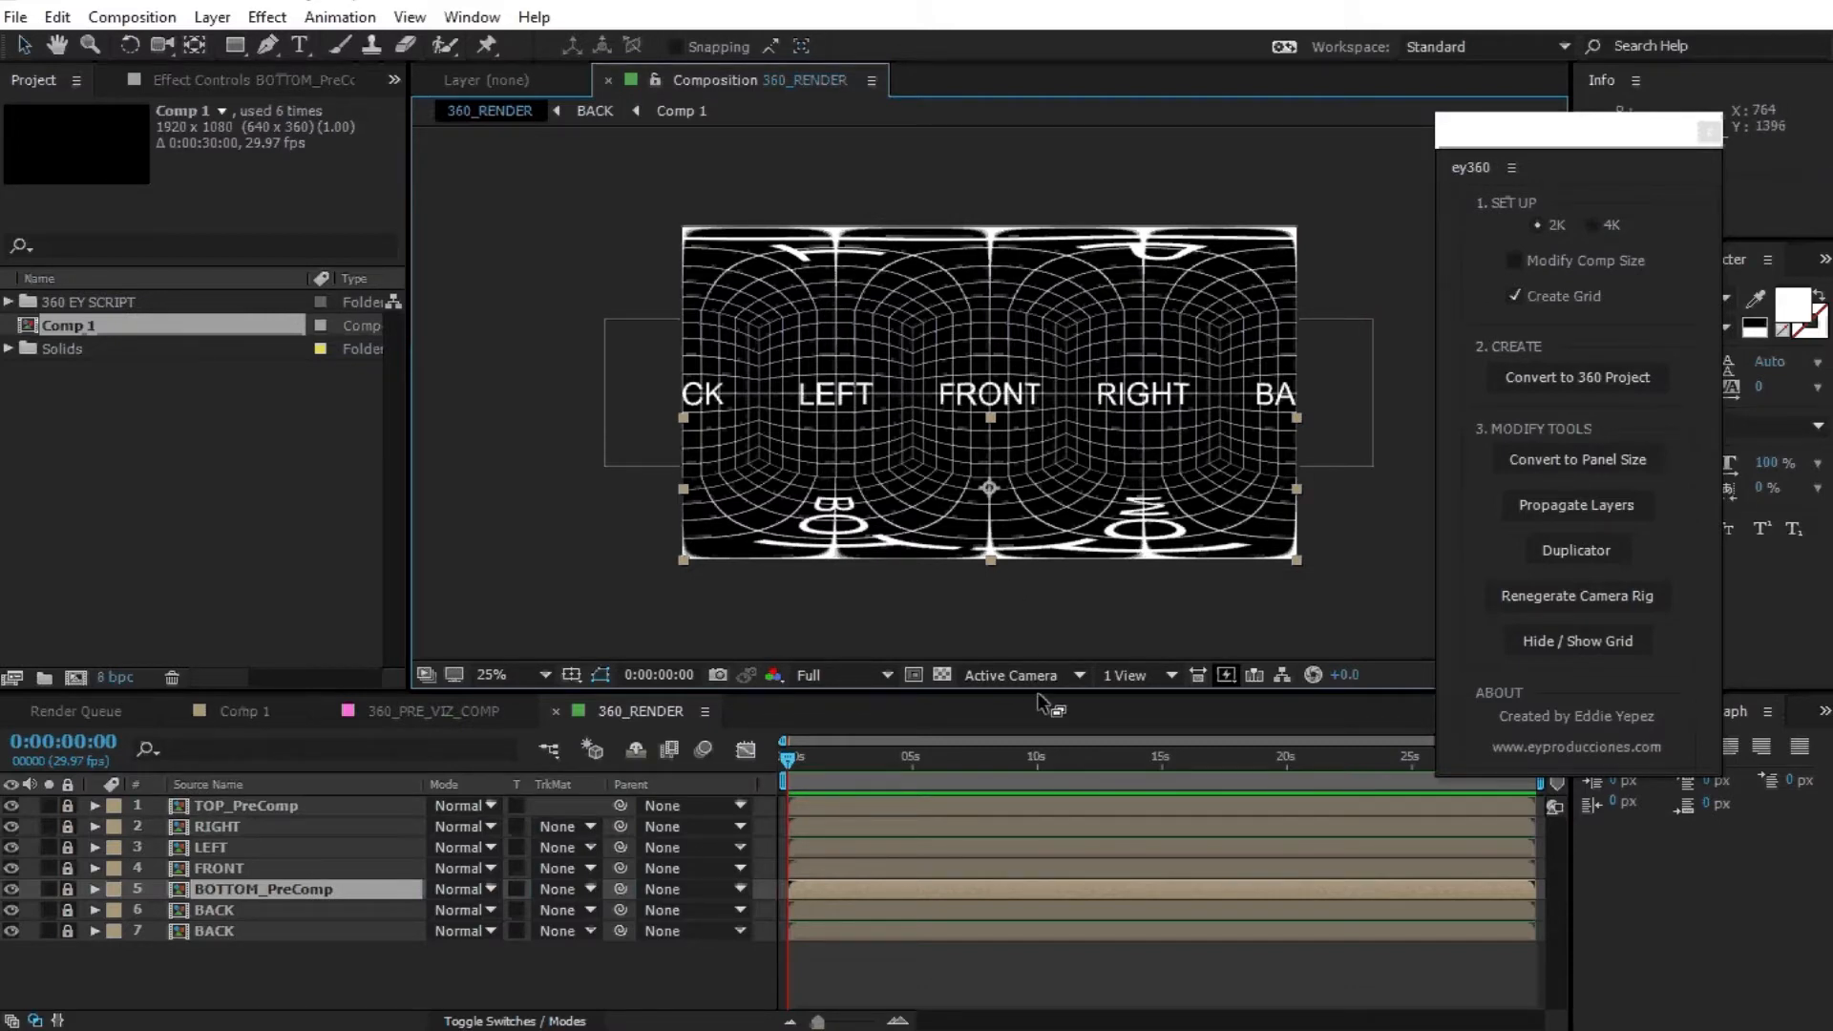
Open 360_PRE_VIZ_COMP and orbit its preview camera slightly off the straight view of the FRONT panel.
mouse_move(967, 1026)
click(1110, 982)
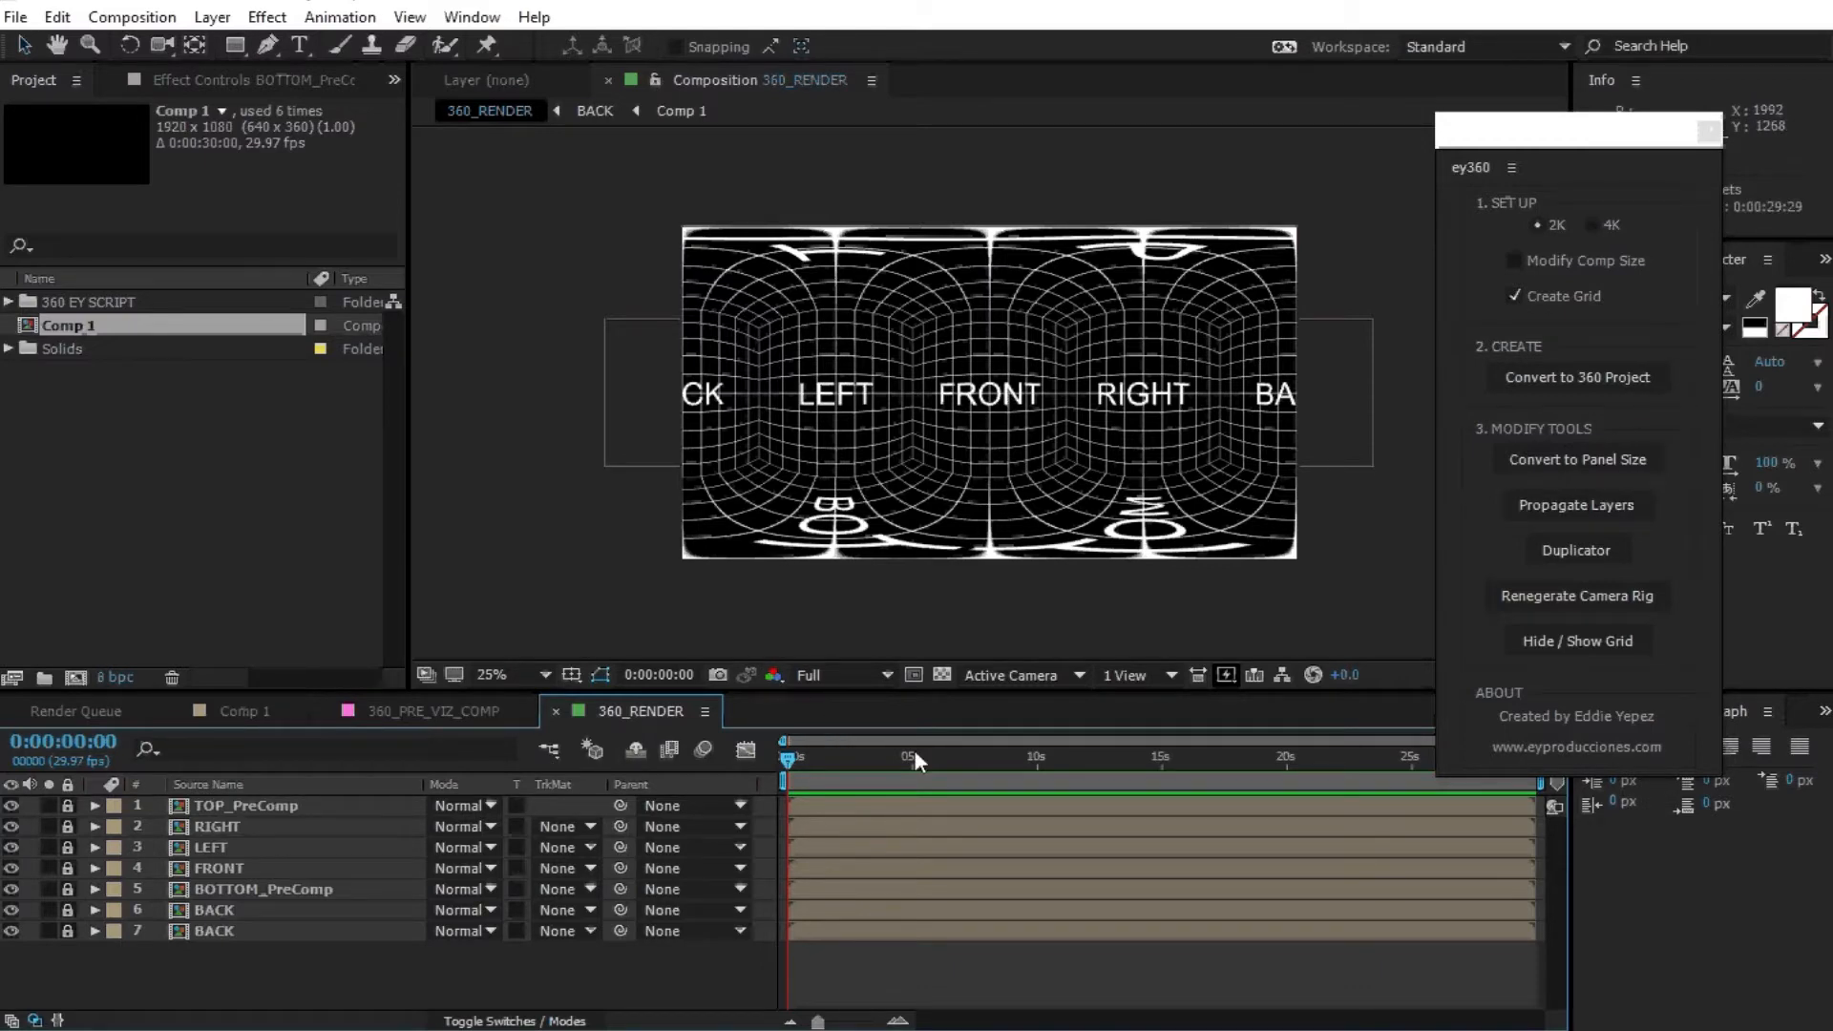
drag(817, 750, 621, 781)
click(386, 712)
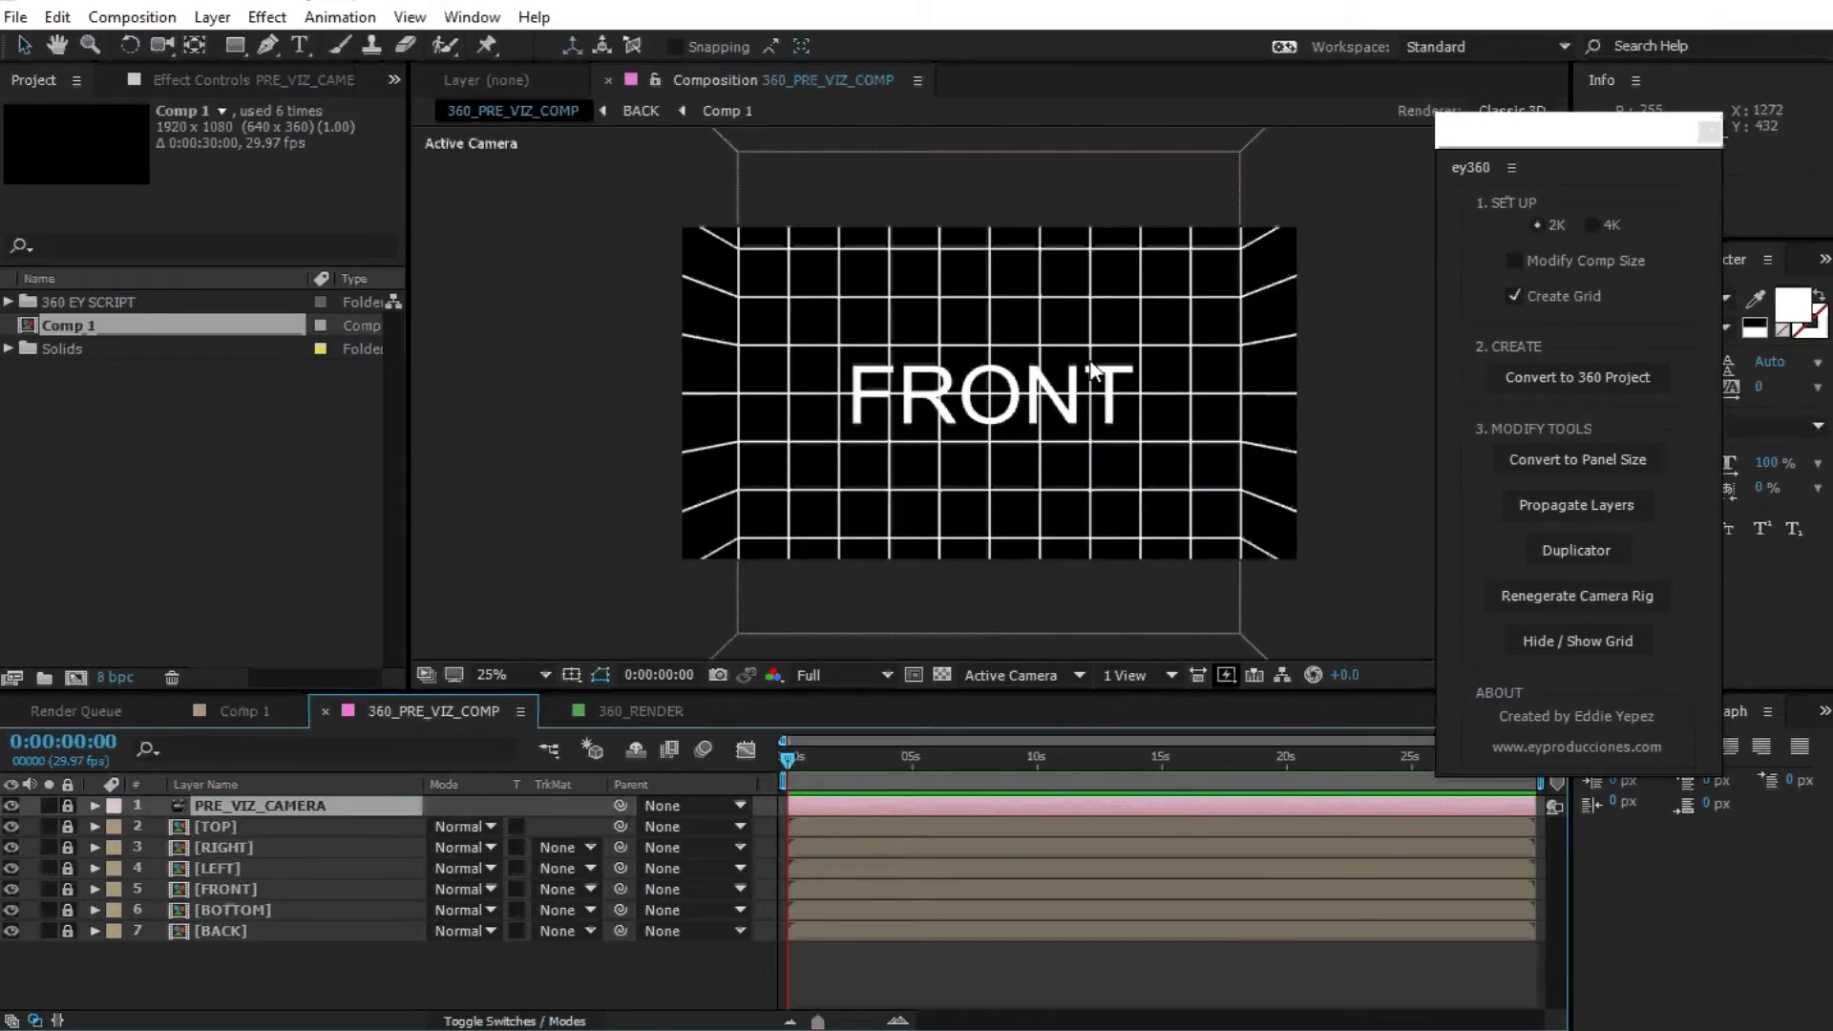
click(164, 48)
mouse_move(975, 420)
mouse_down()
mouse_move(1050, 356)
mouse_move(1063, 478)
mouse_move(1064, 415)
mouse_move(974, 424)
mouse_up()
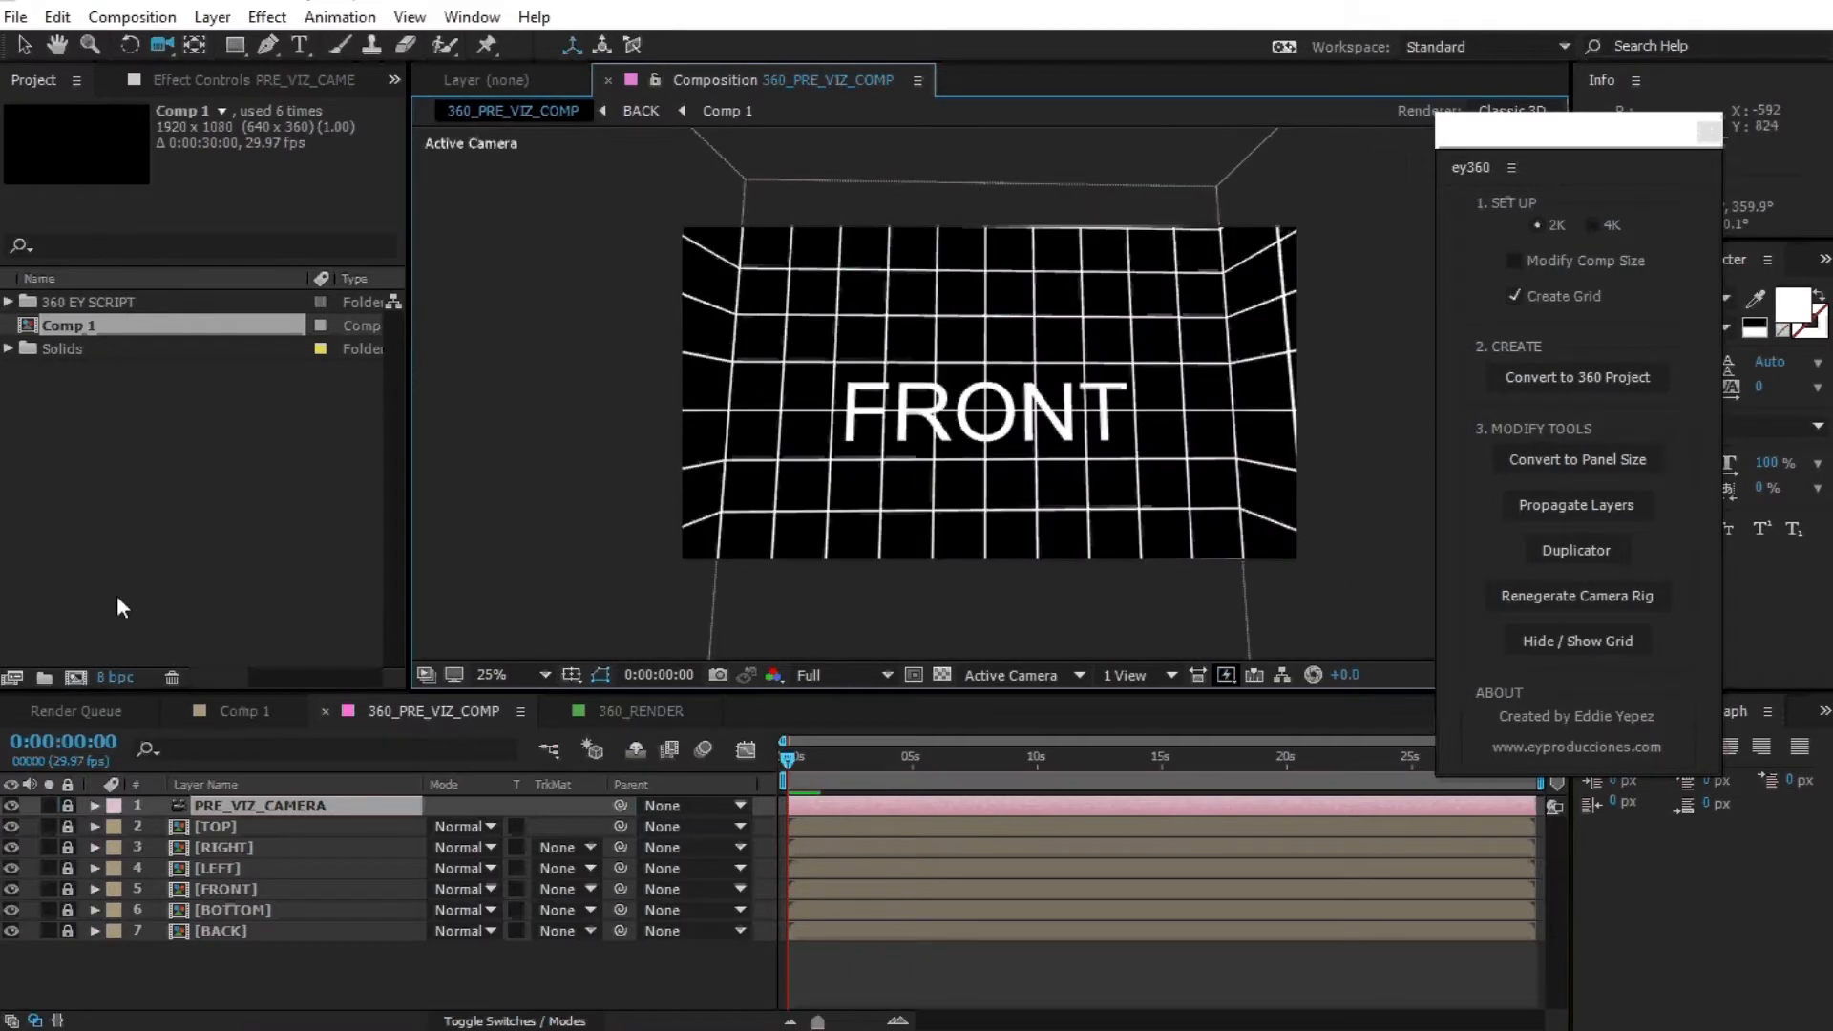
Switch through Comp 1 and the preview composition to 360_RENDER, and toggle the 360 grid off and back on.
click(229, 708)
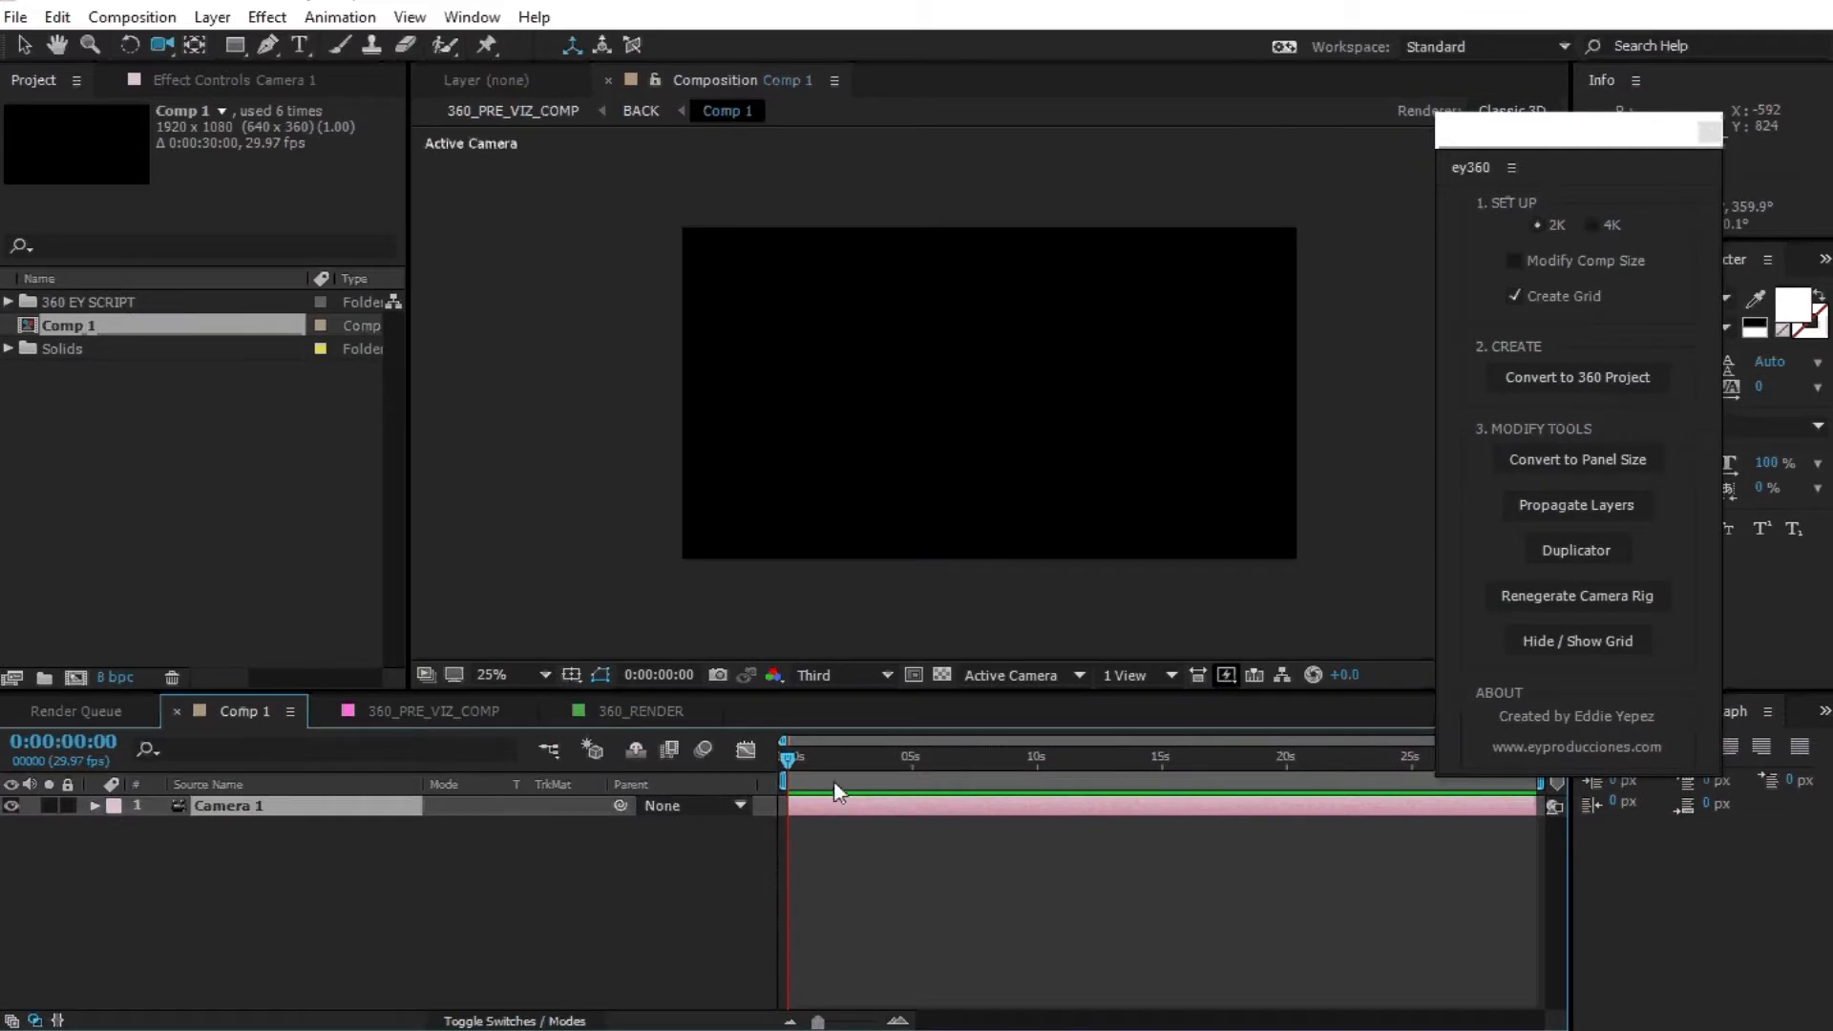
click(486, 711)
click(660, 709)
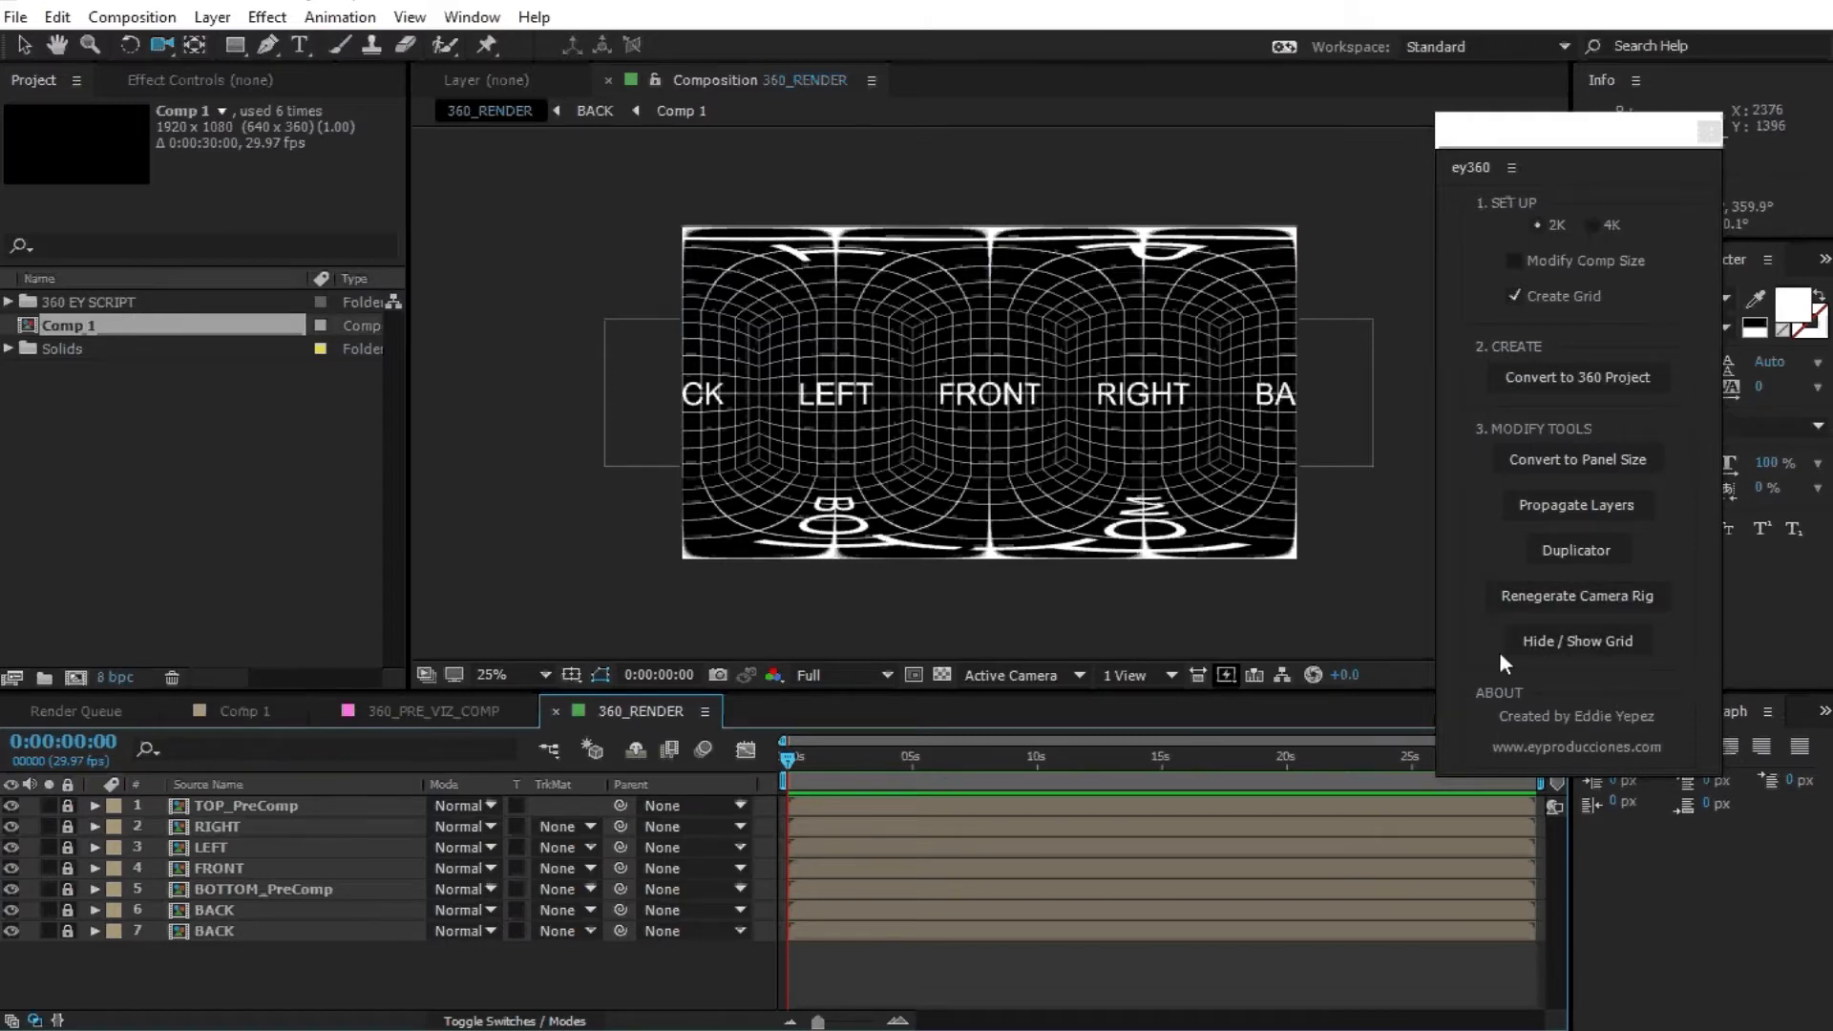
click(1586, 641)
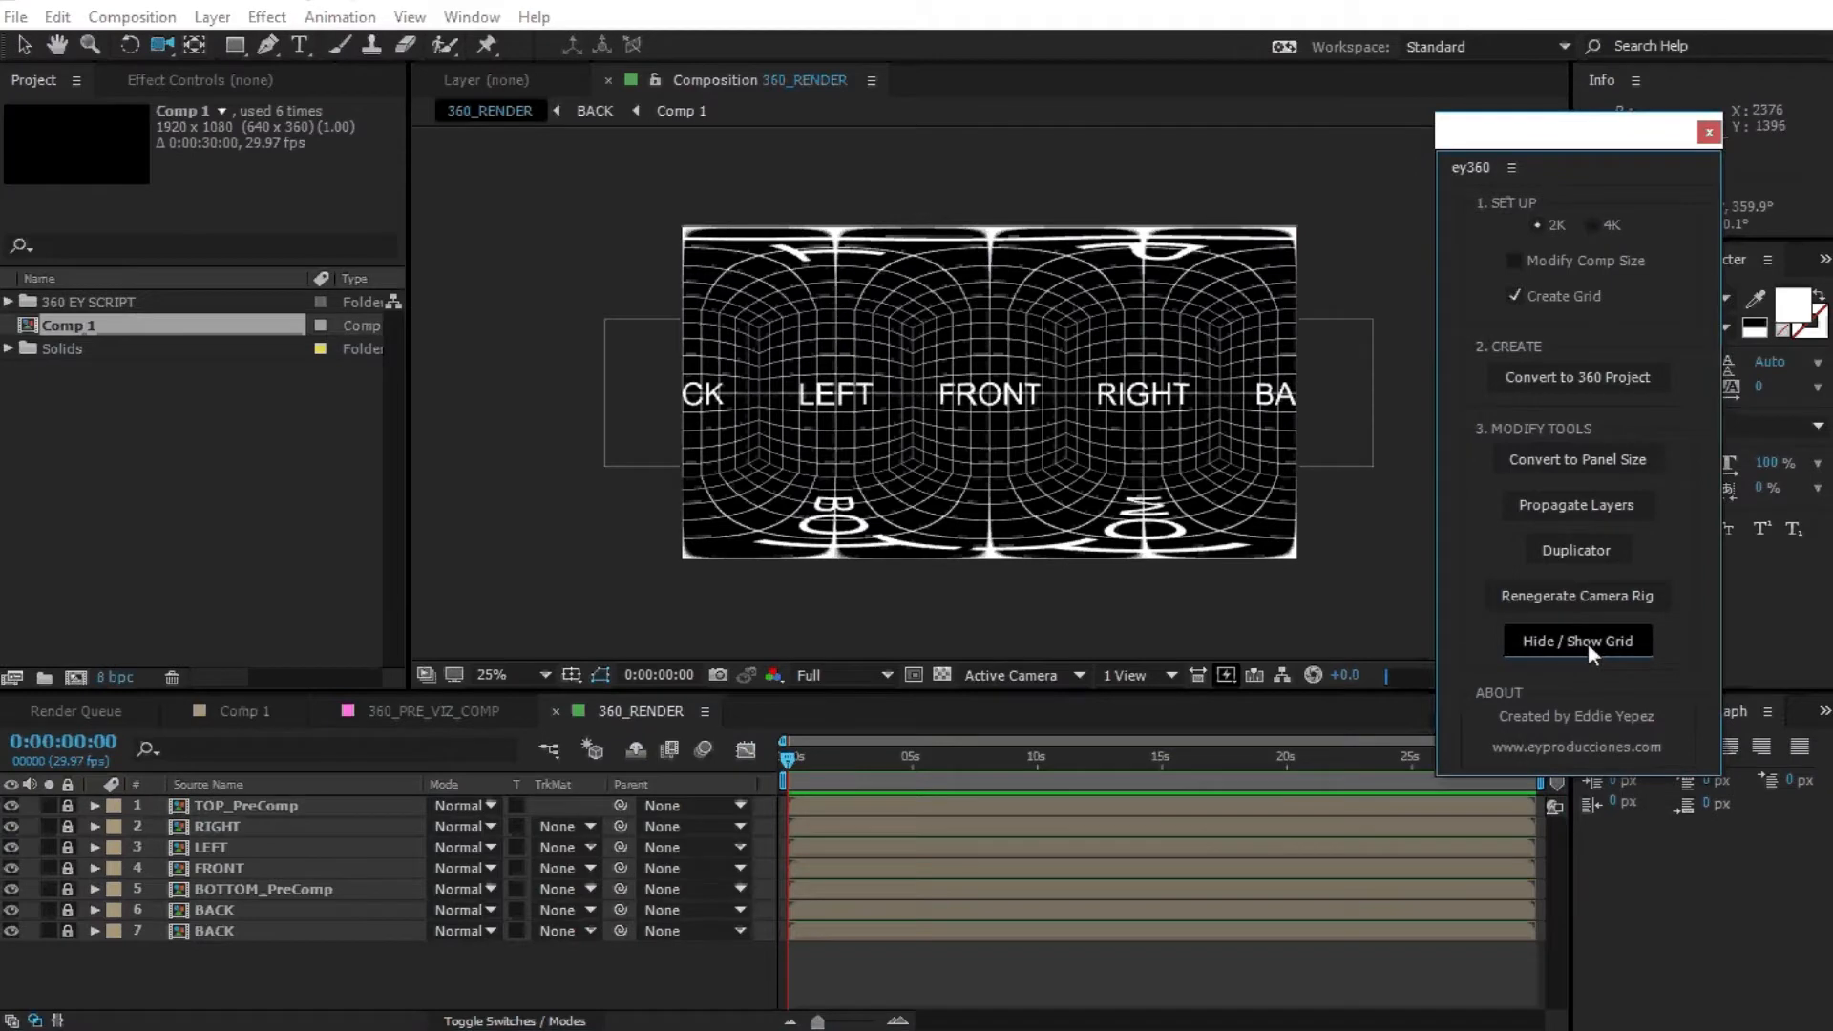
click(1646, 642)
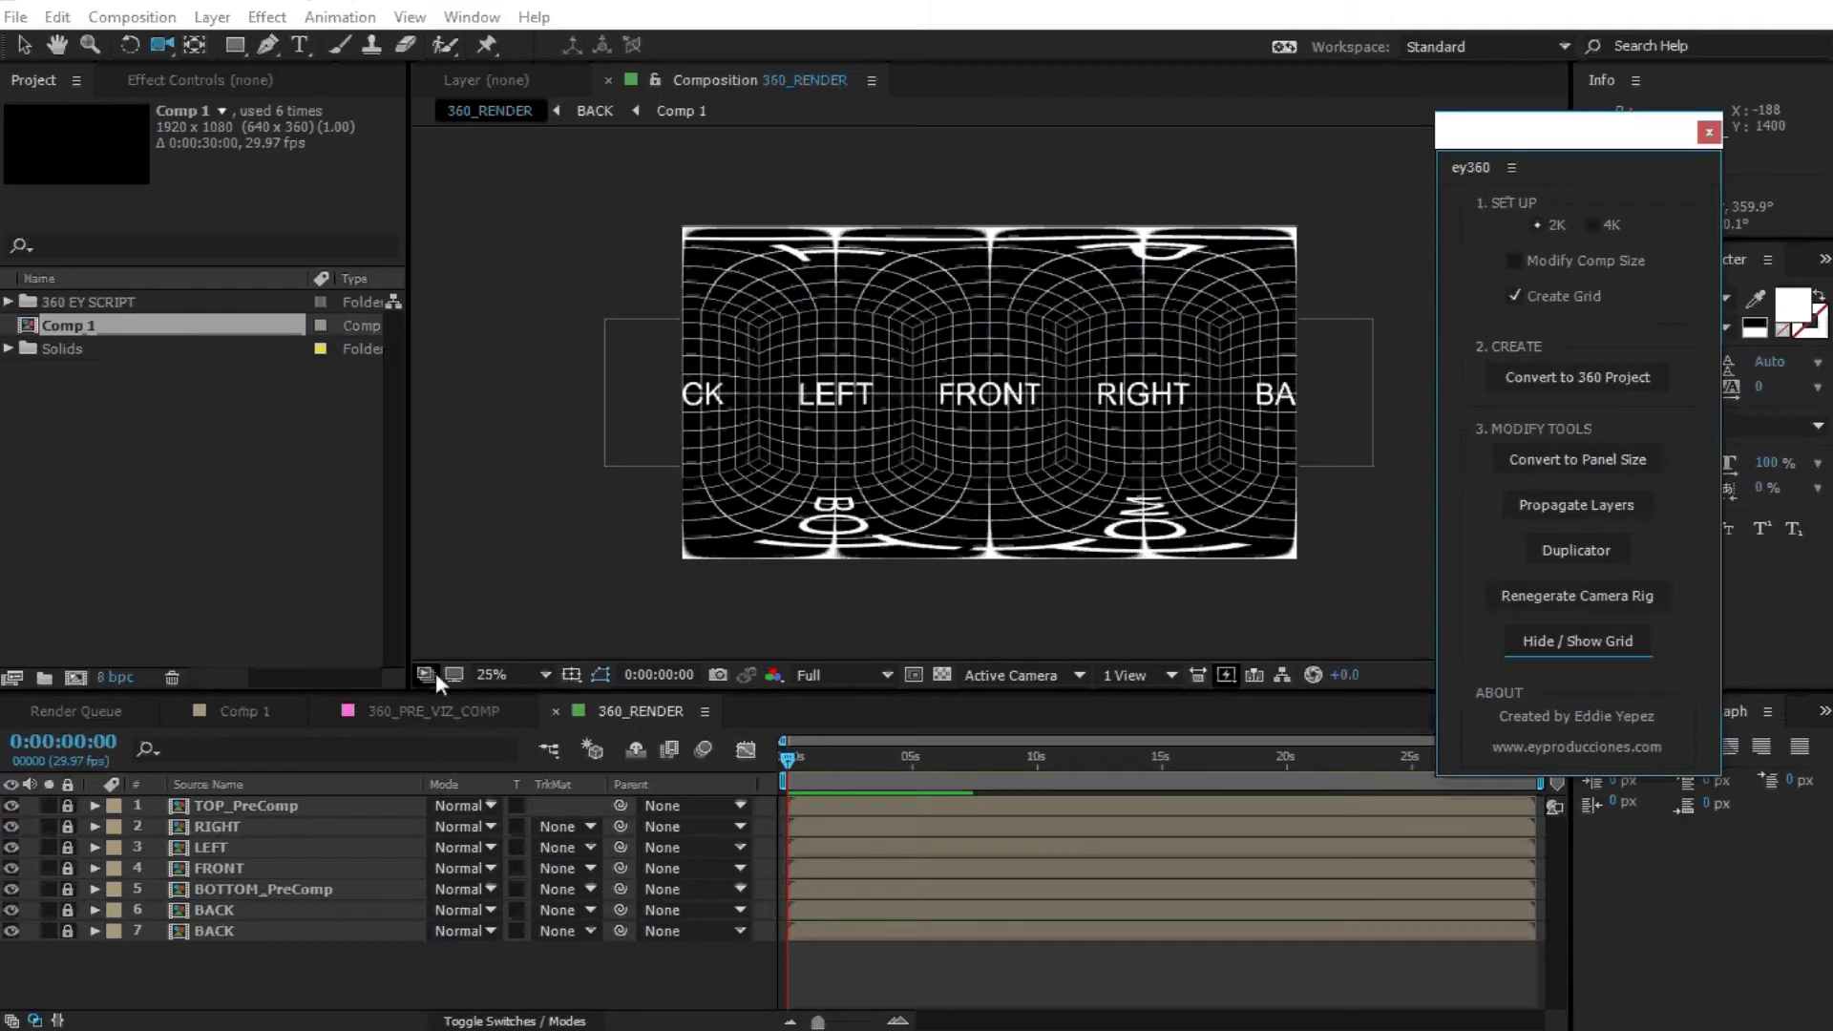
Examine the 360 EY SCRIPT folder's 360_PRE_VIZ_COMP and 360_RENDER compositions and the contents of its BACK_UP folder.
click(81, 303)
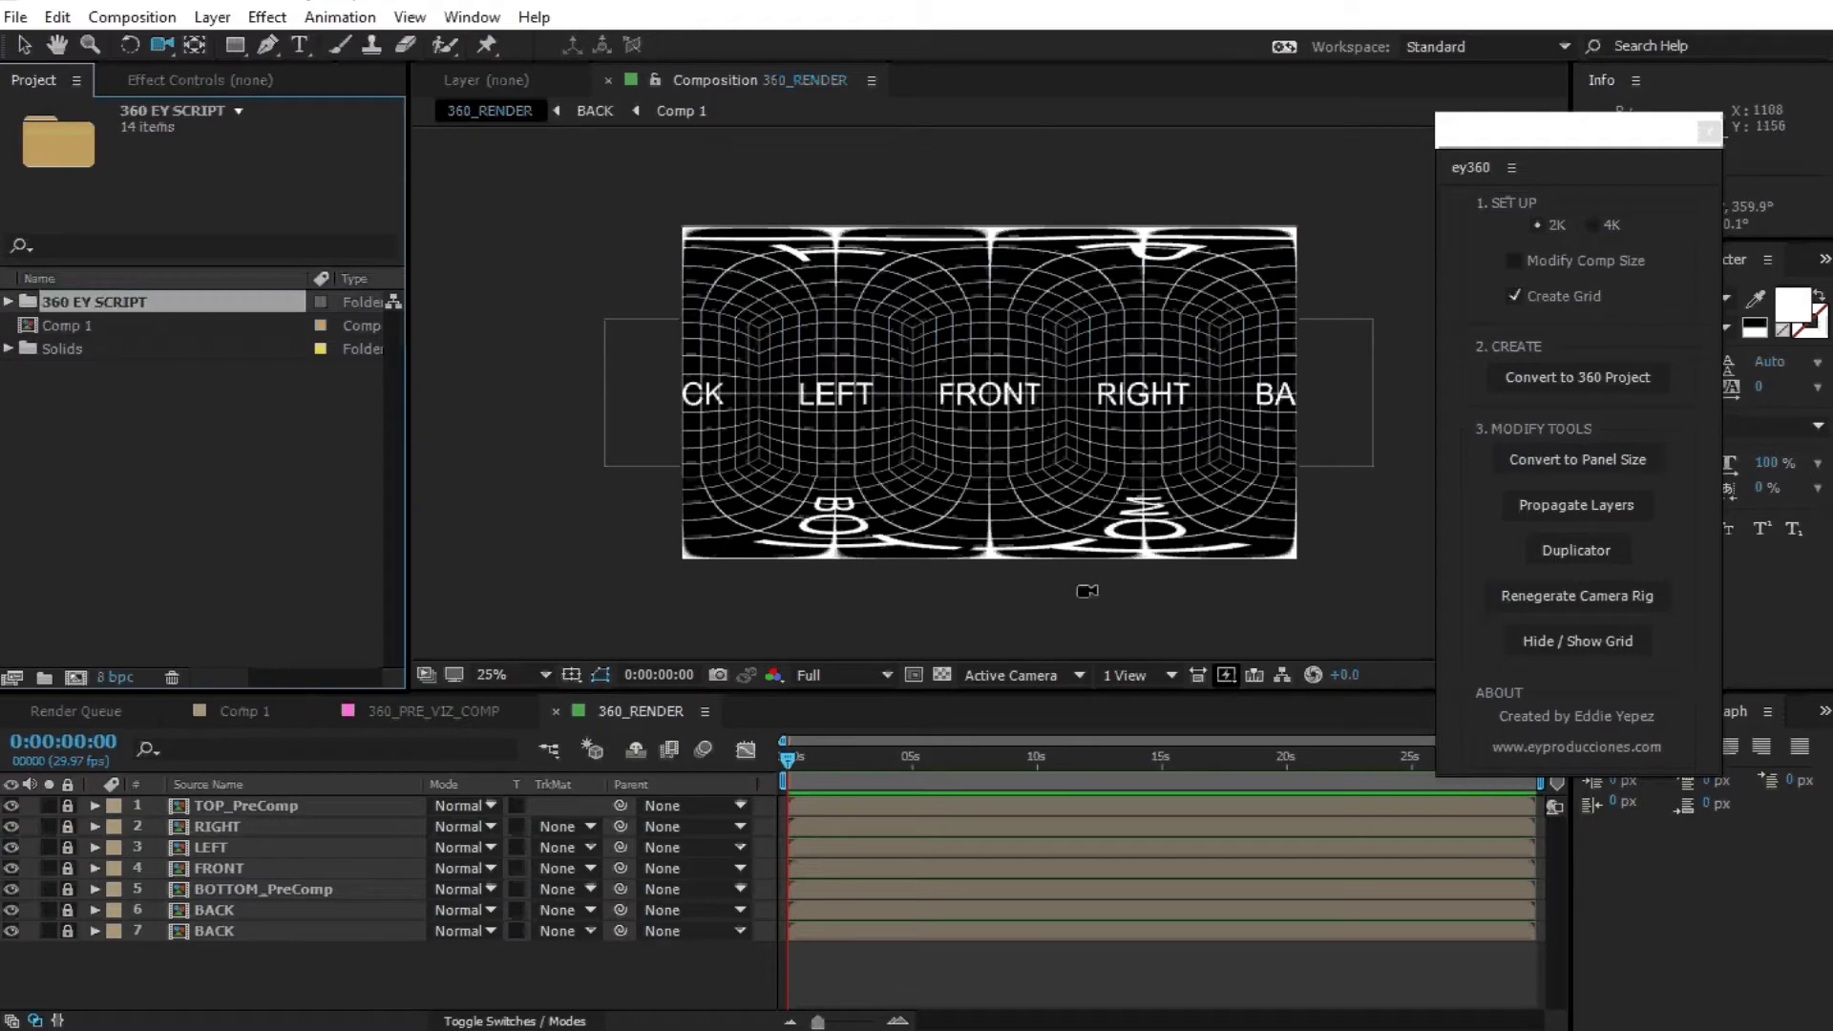
click(8, 302)
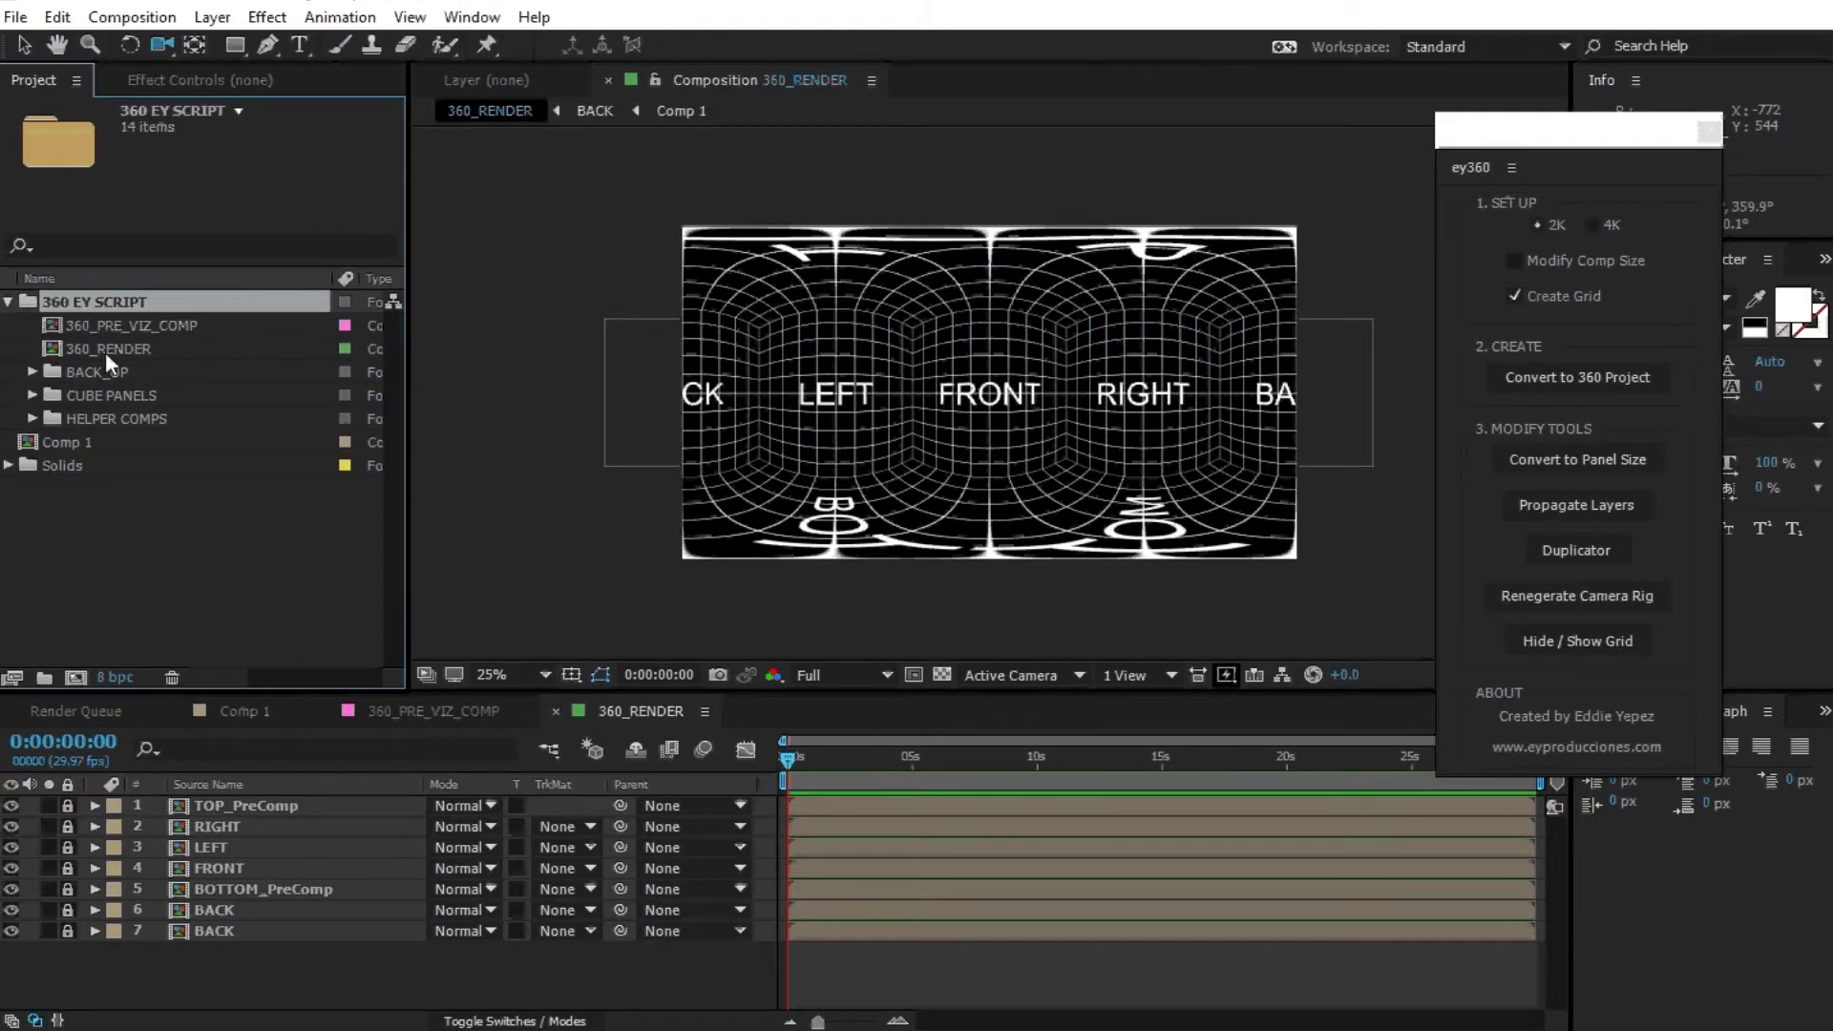
click(141, 325)
click(135, 348)
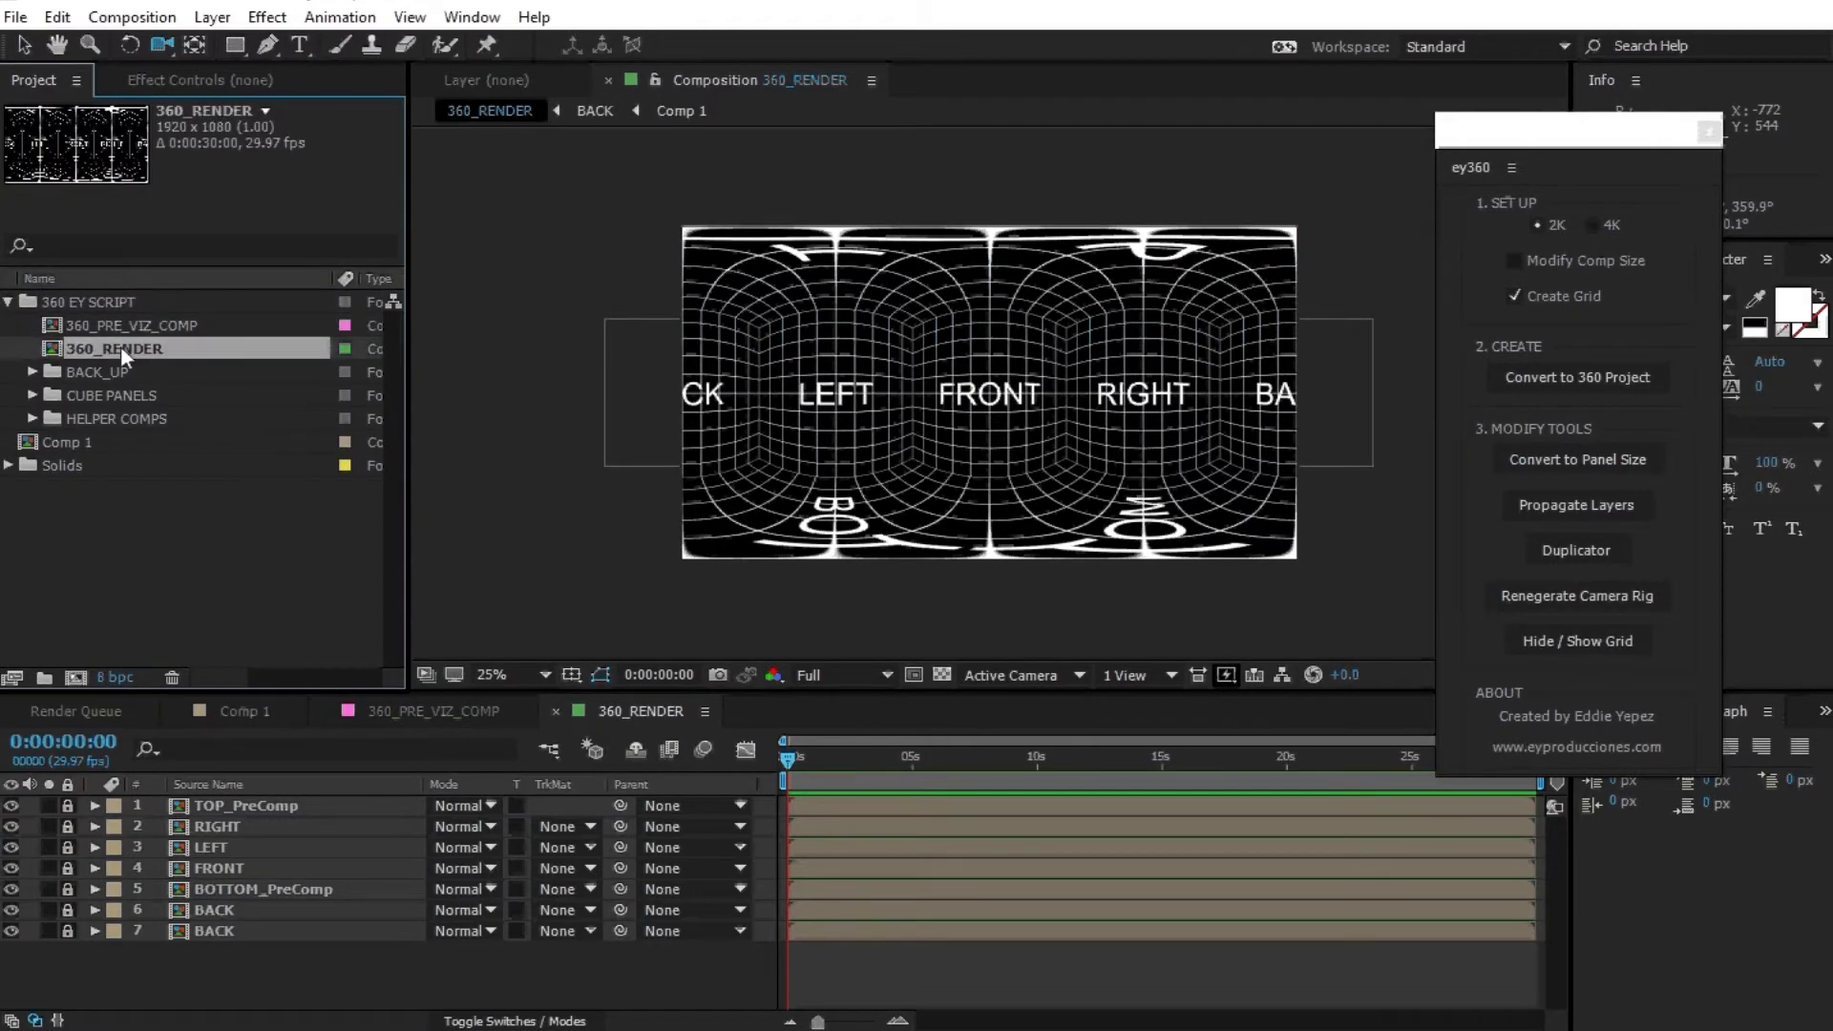
click(139, 325)
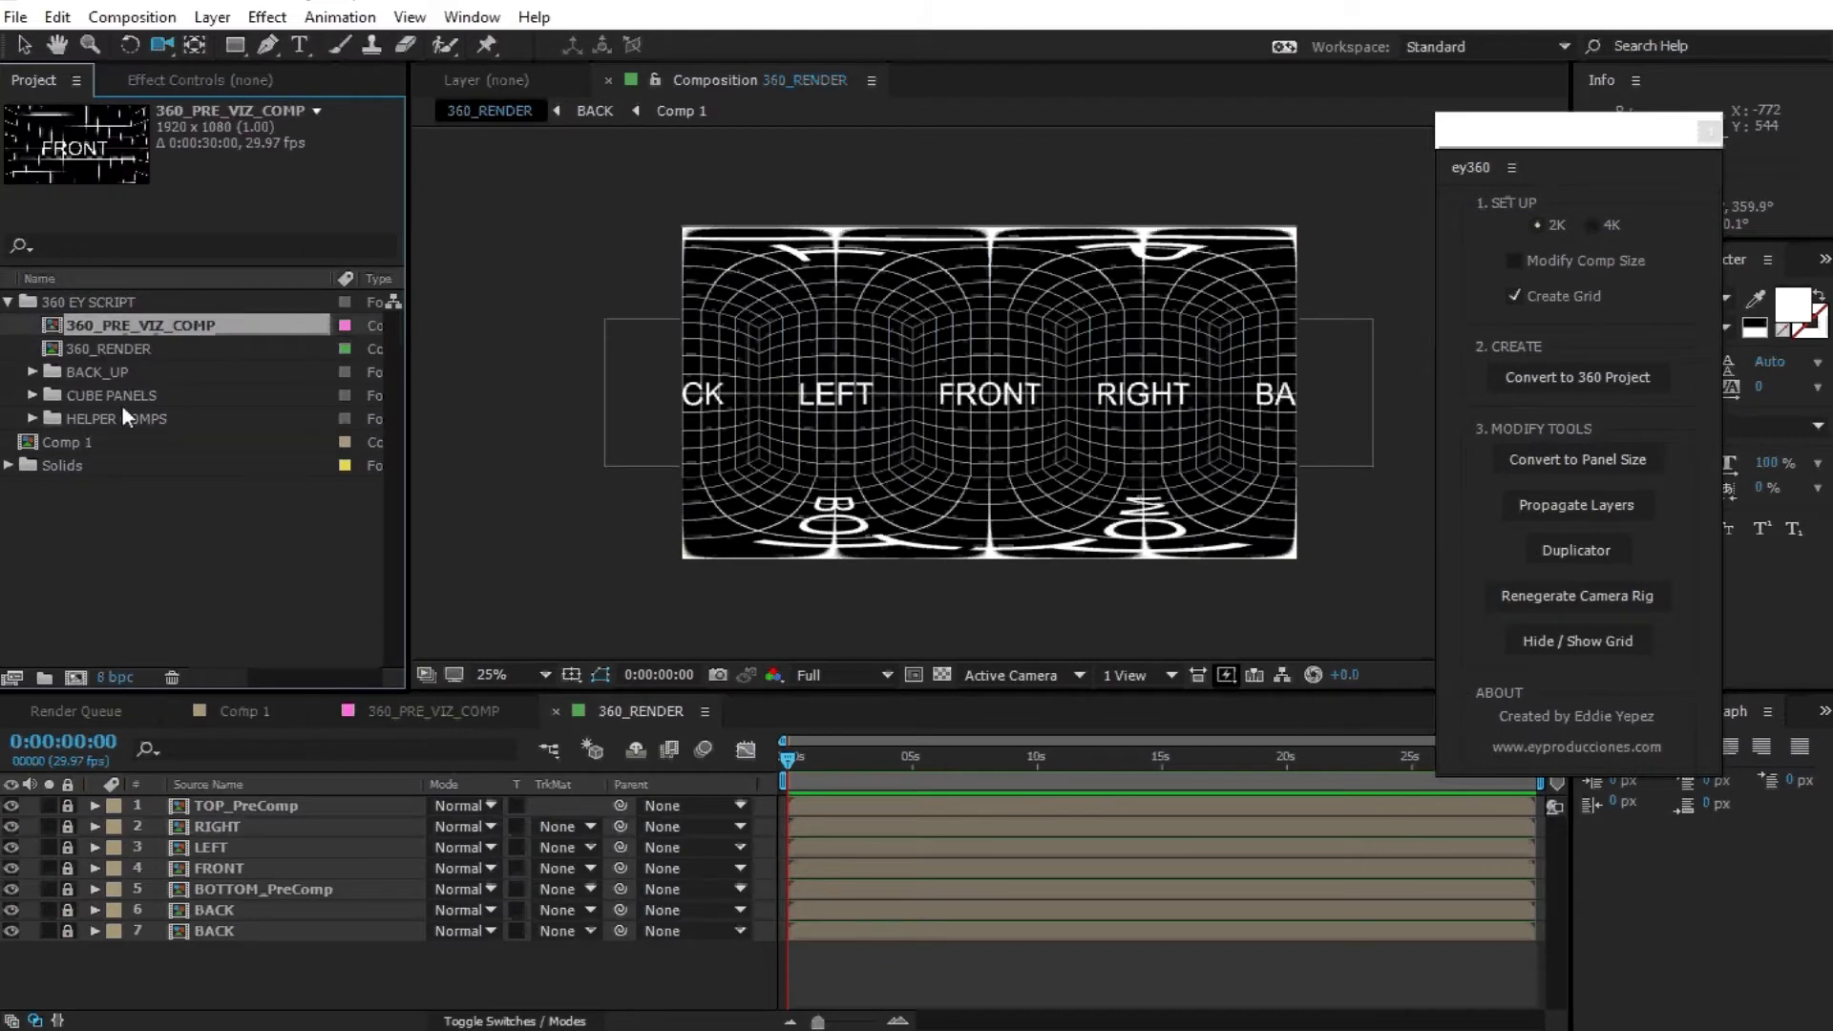
click(94, 373)
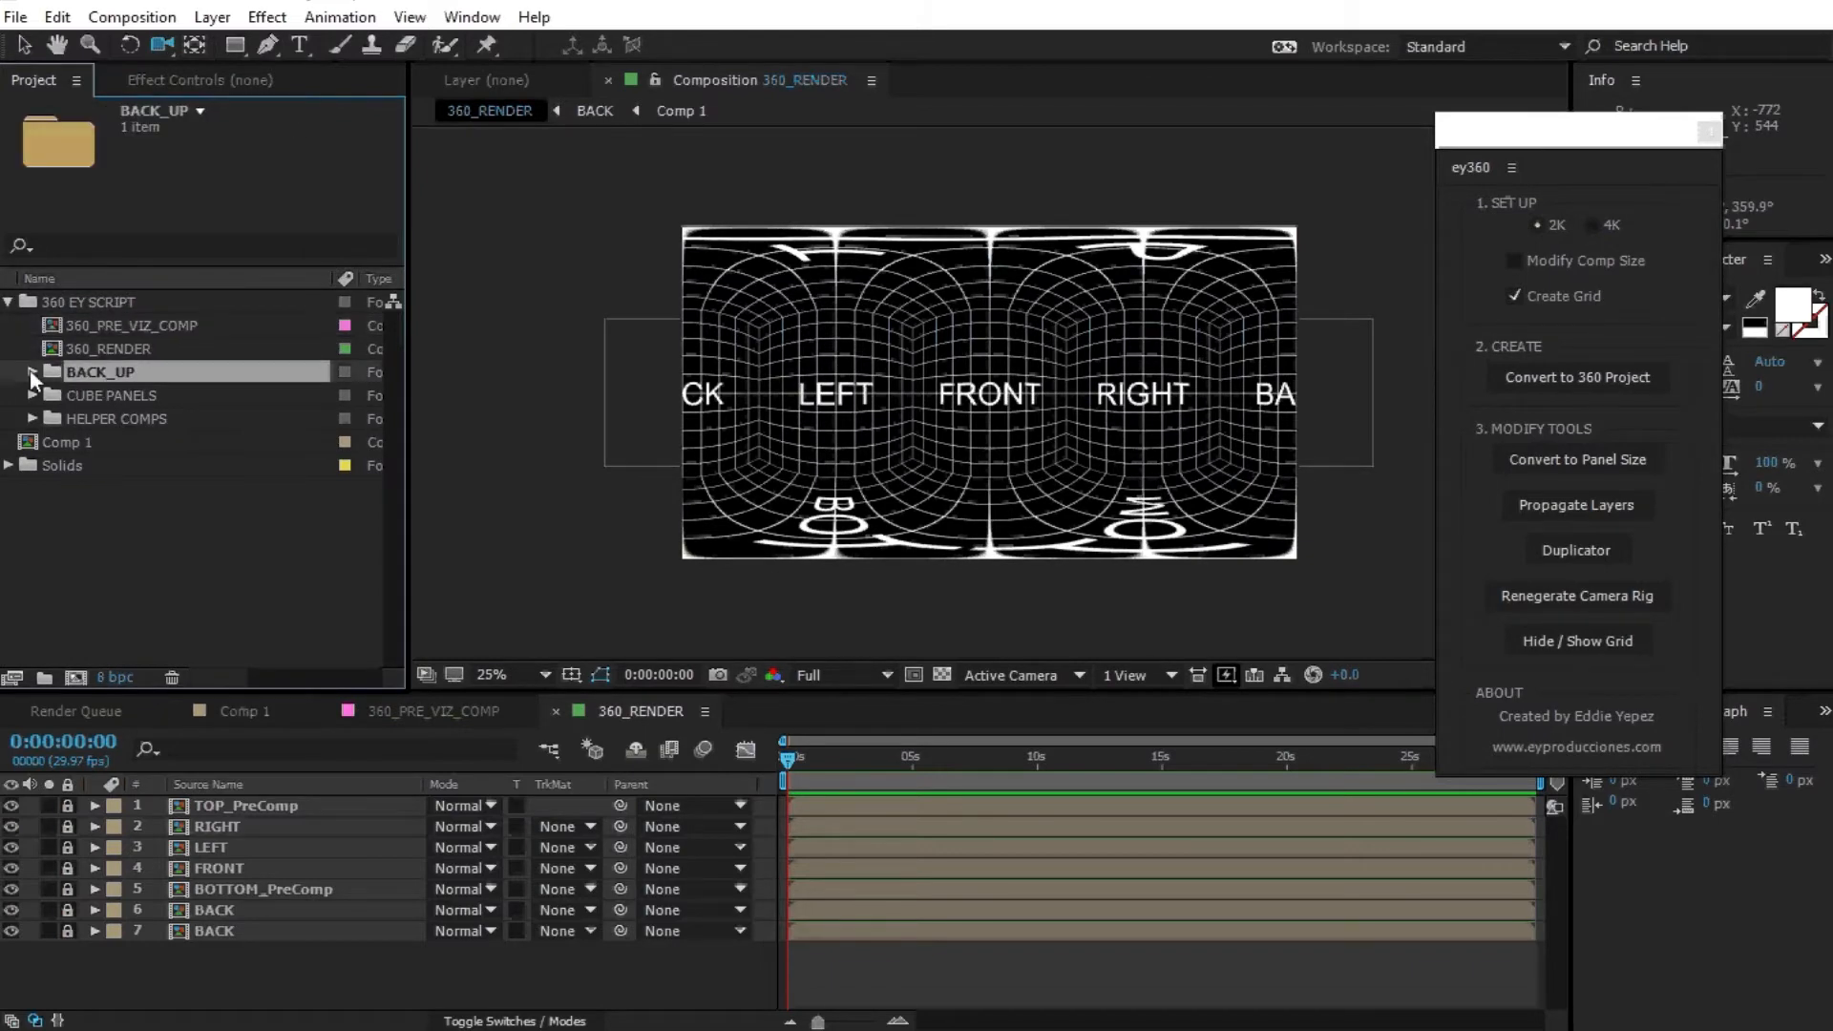
click(31, 372)
click(115, 395)
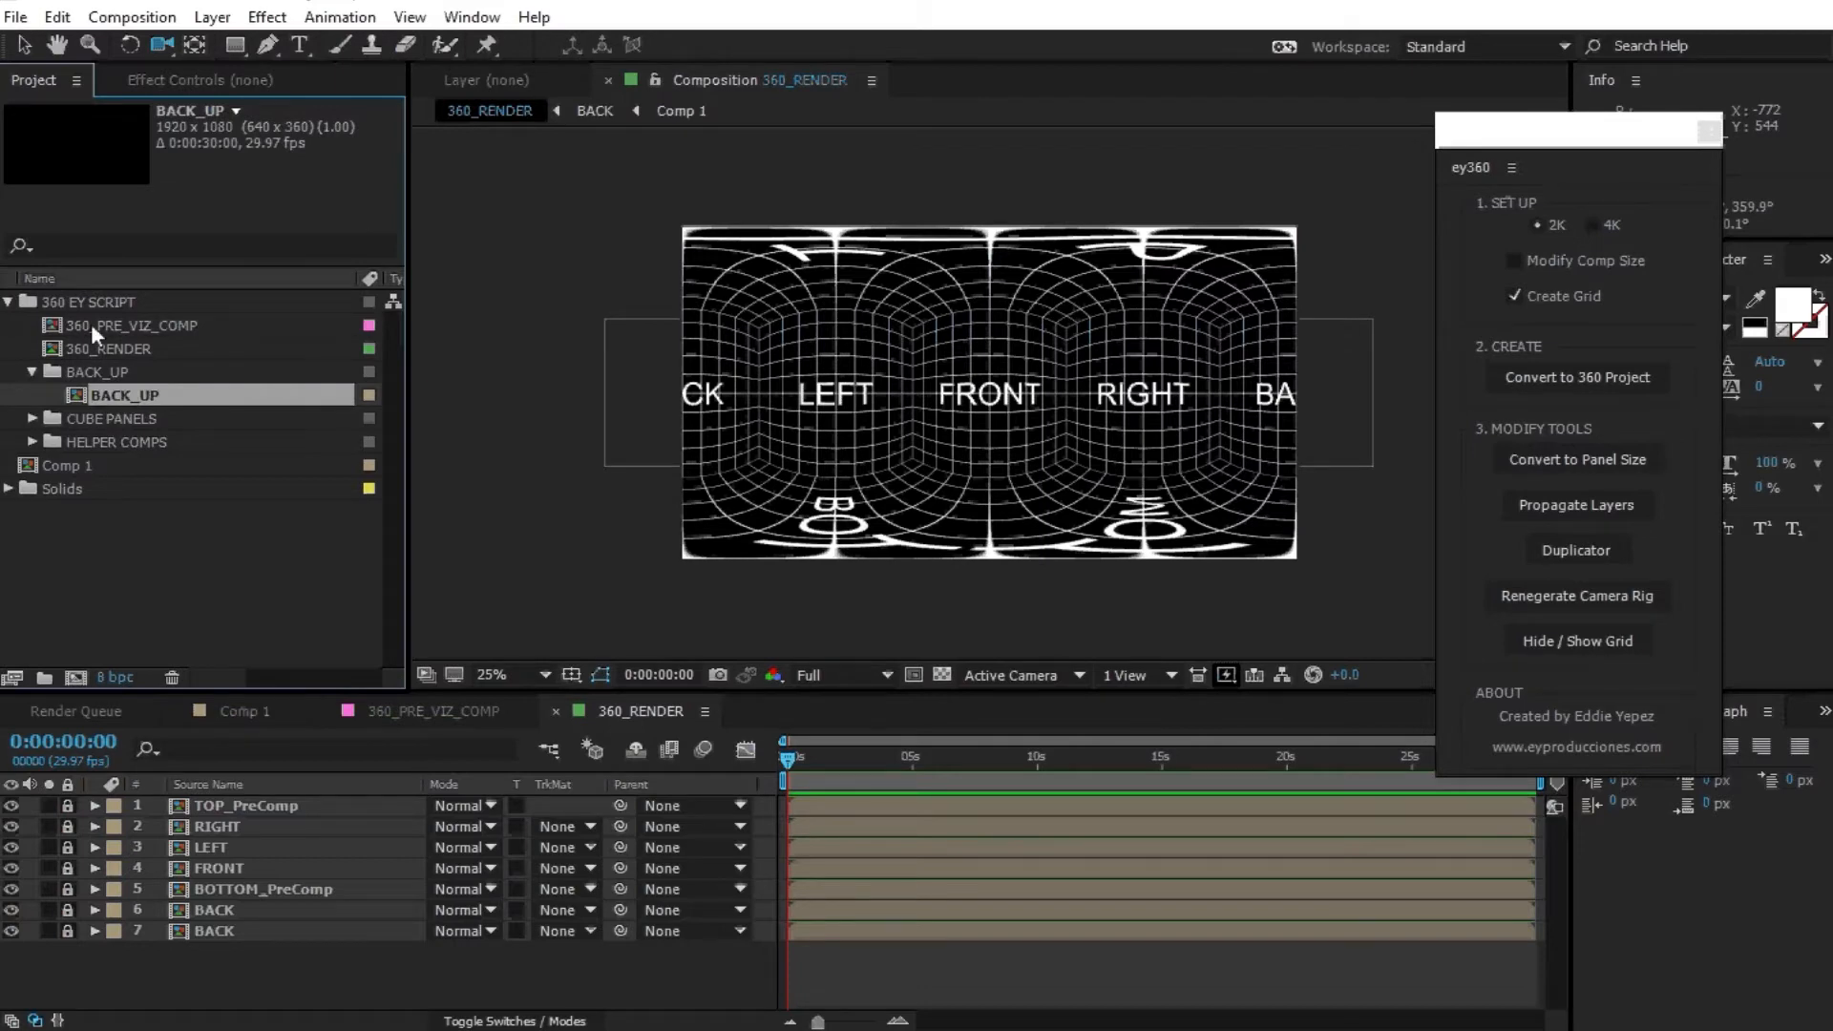
click(31, 372)
Expand the CUBE PANELS folder and examine its panel compositions, including TOP and BOTTOM.
click(48, 396)
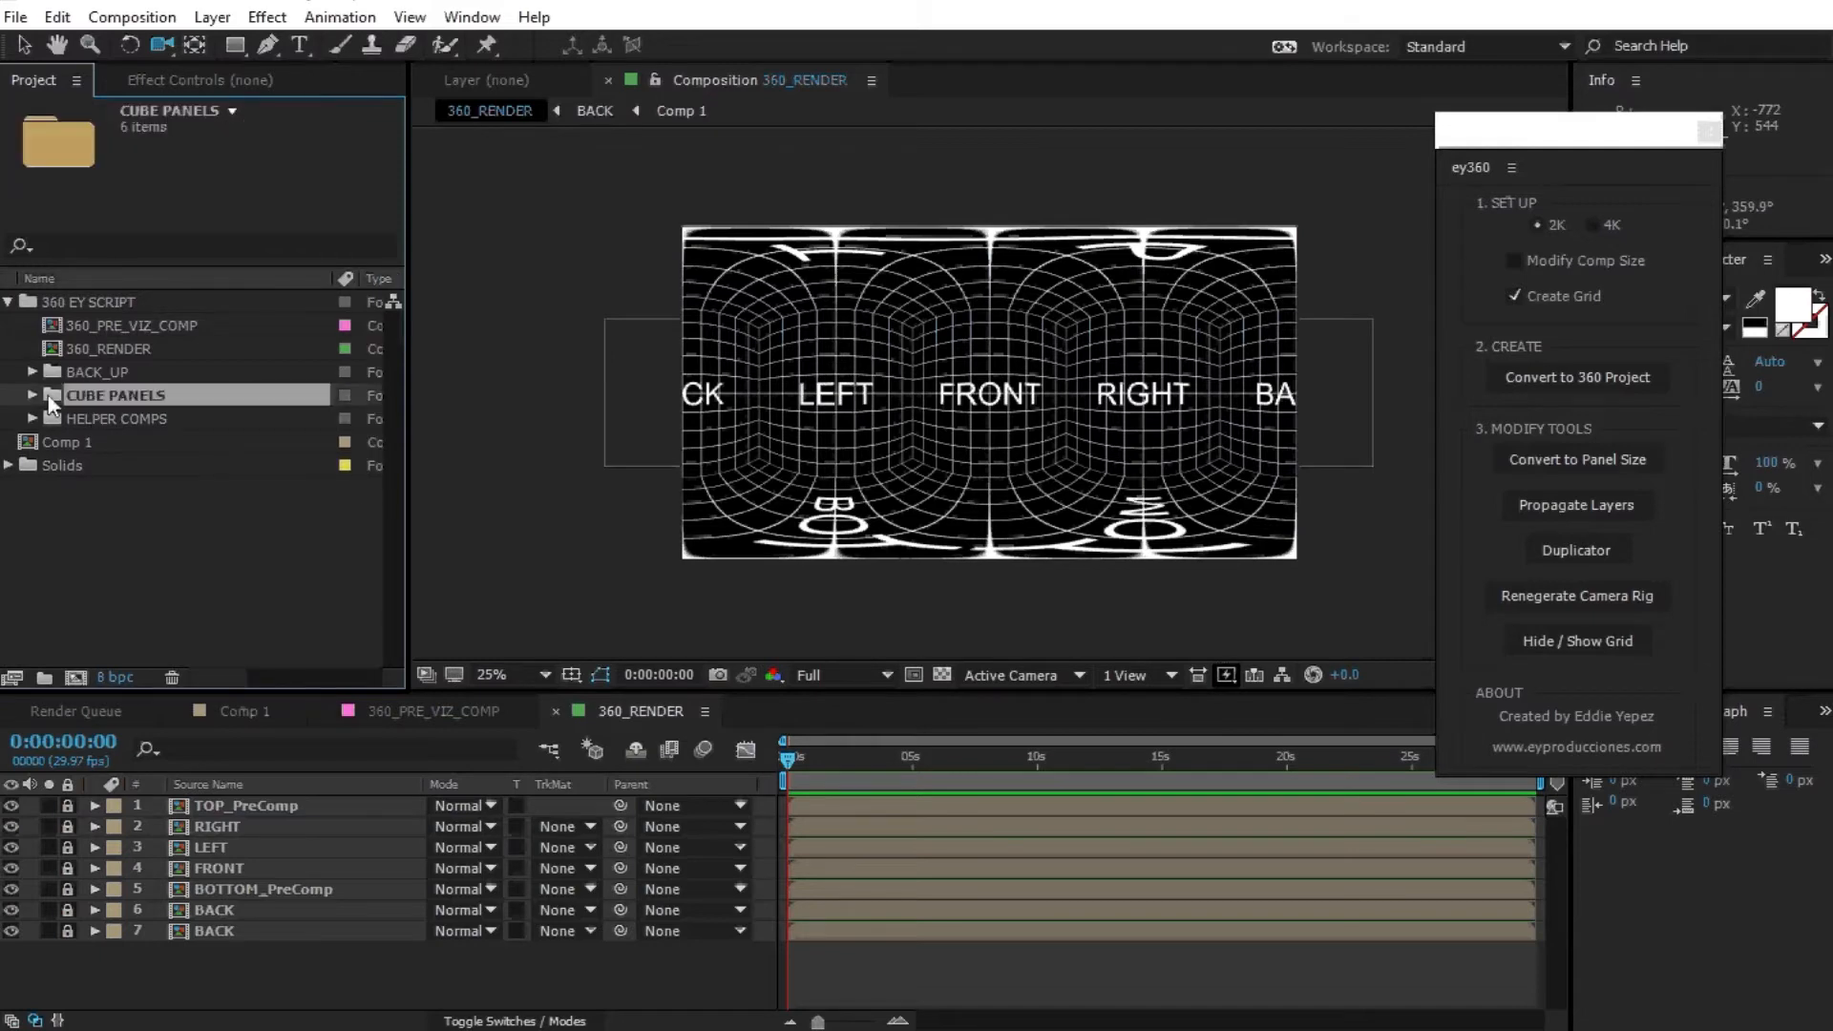
click(32, 396)
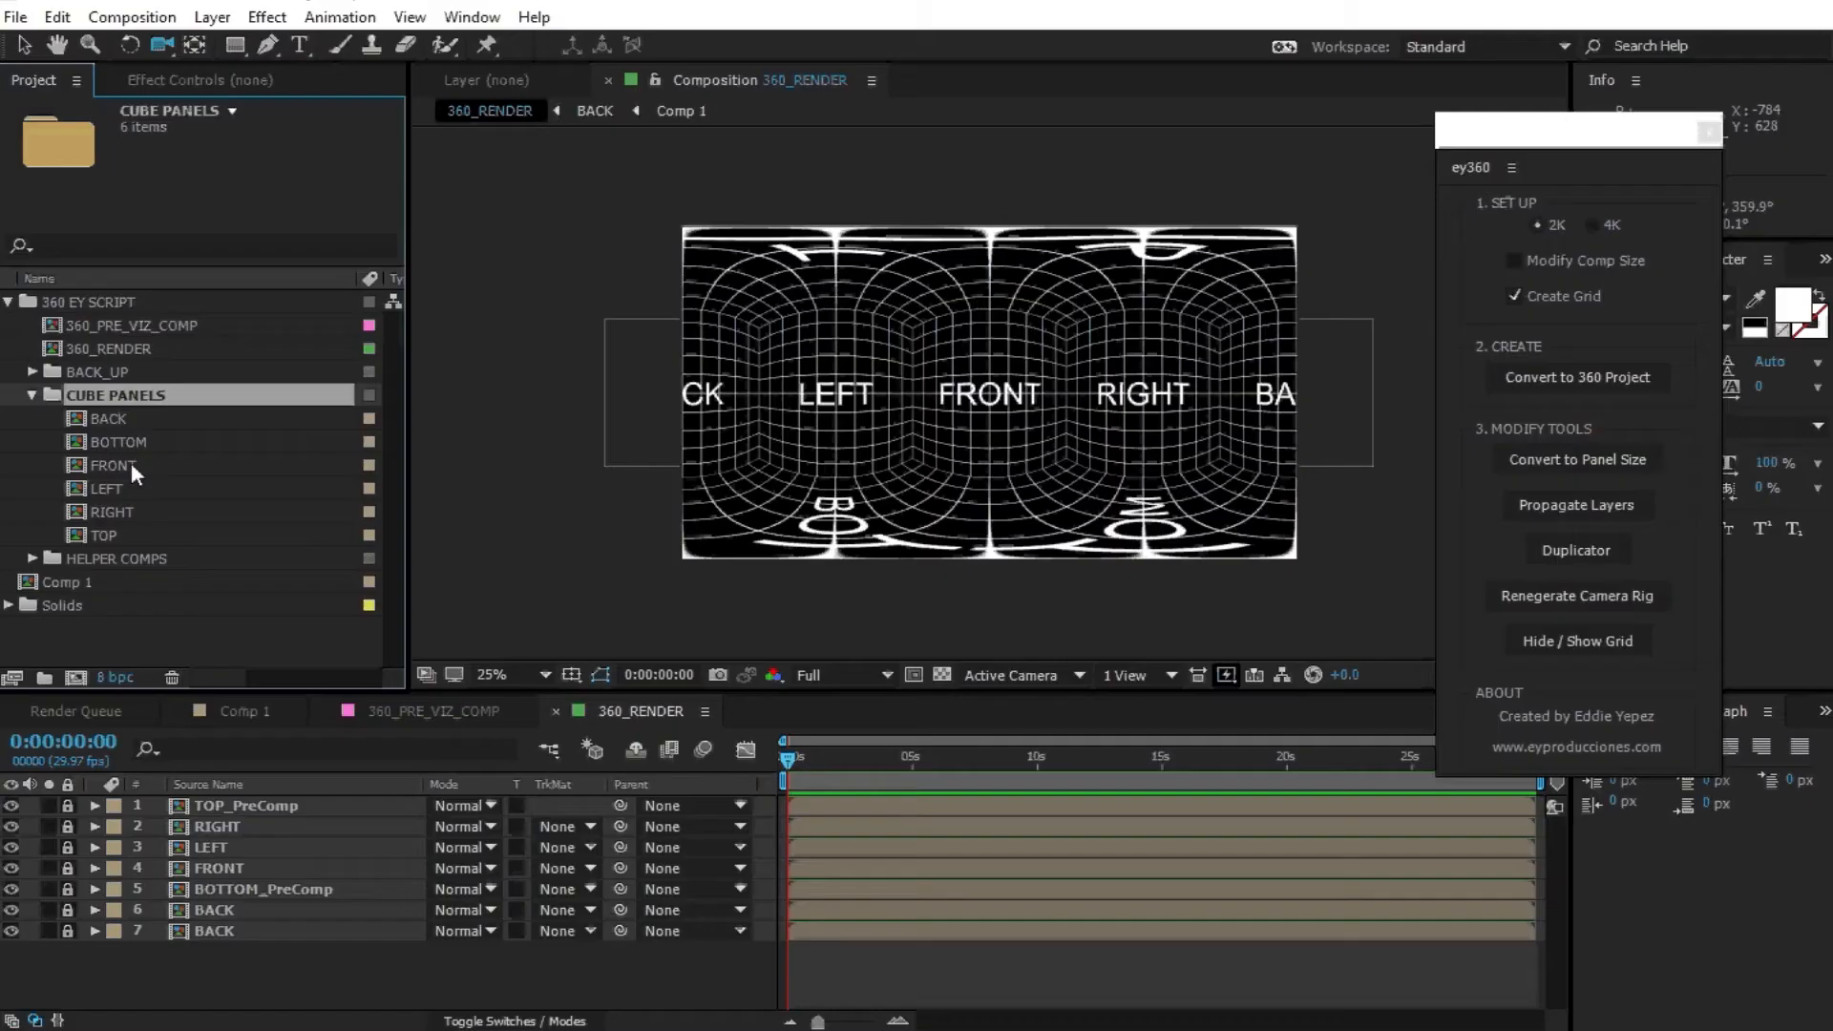
key(Down)
click(121, 535)
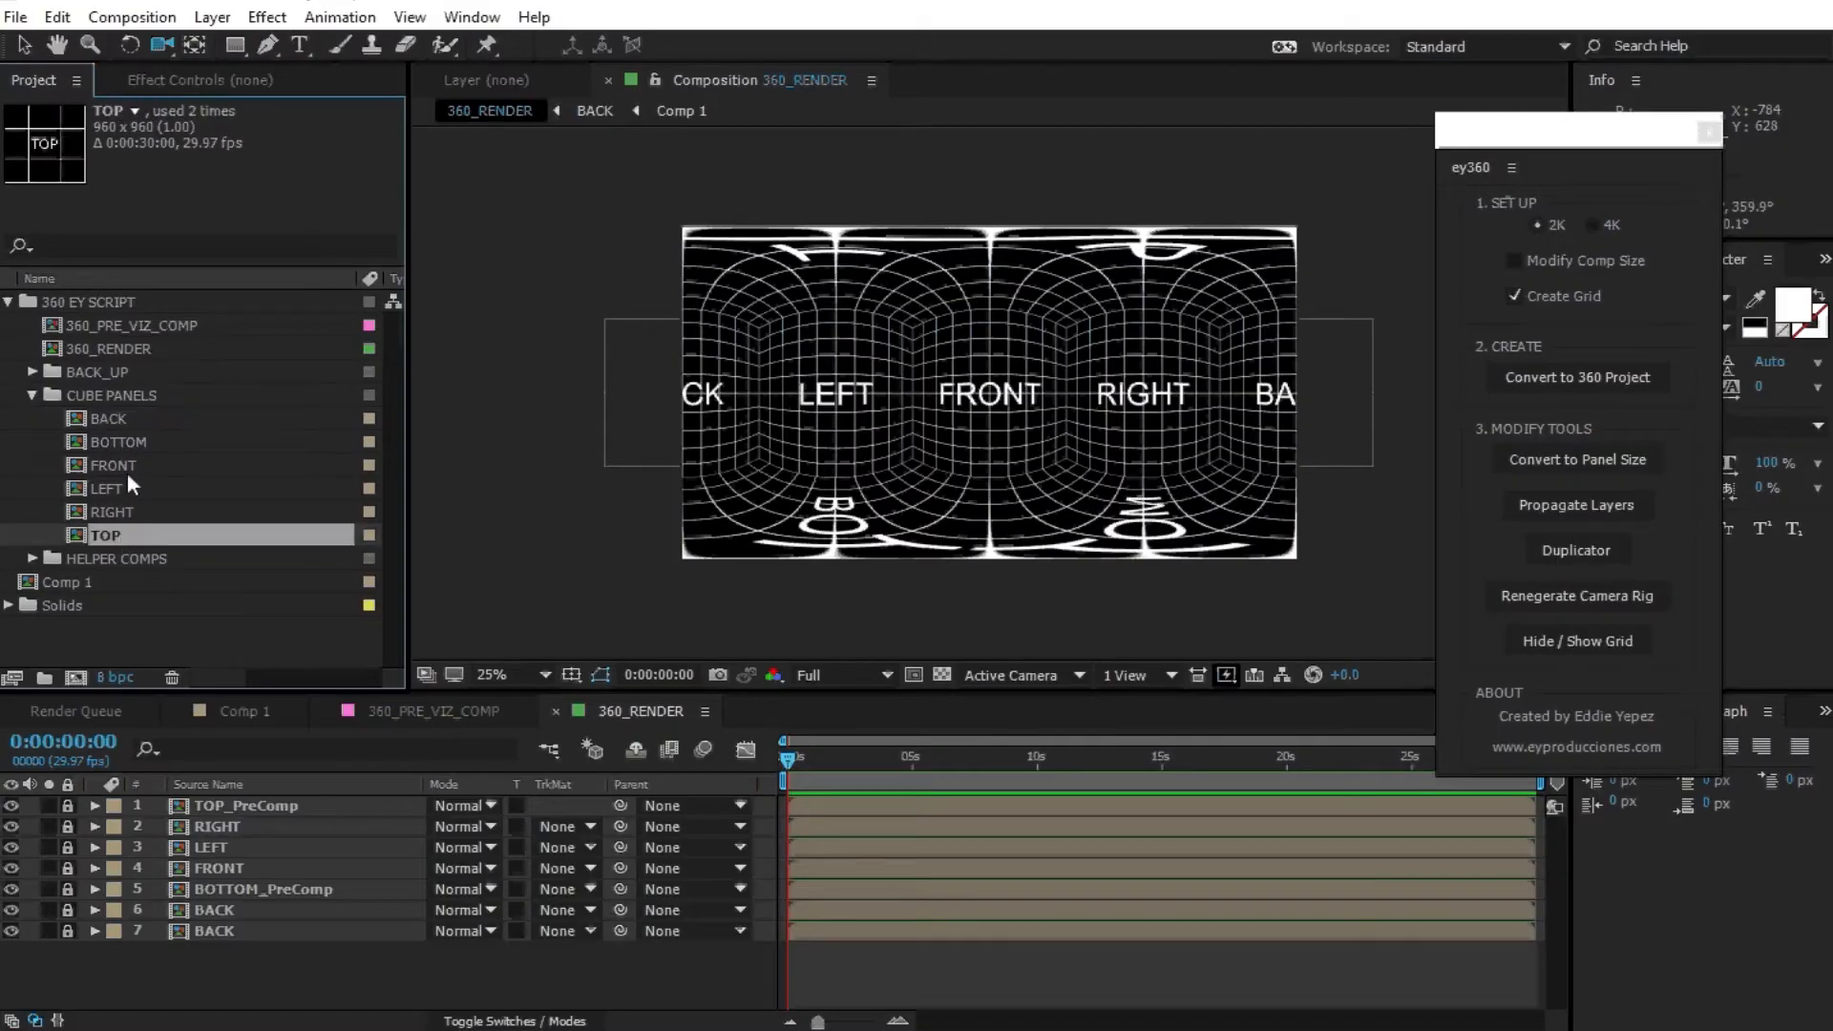
click(126, 443)
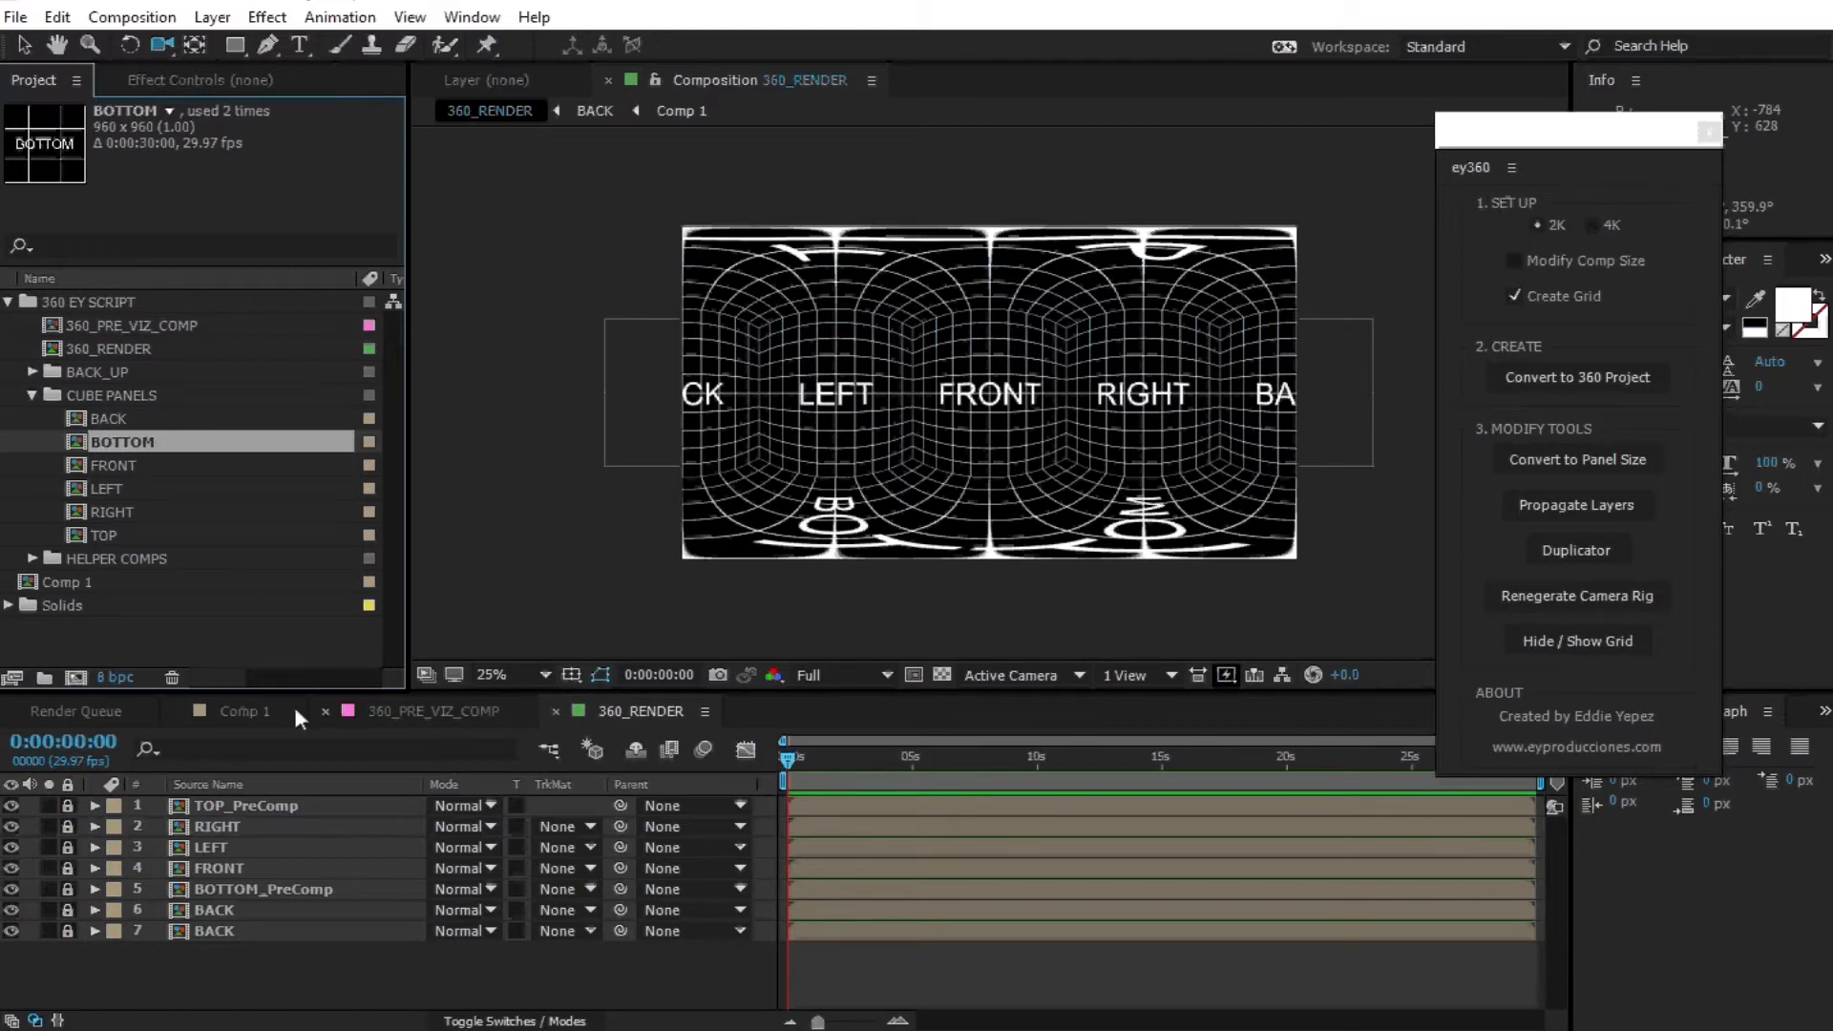
Add the two-line text HELLO WORLD to Comp 1 and move it close to the centre of the frame.
click(249, 709)
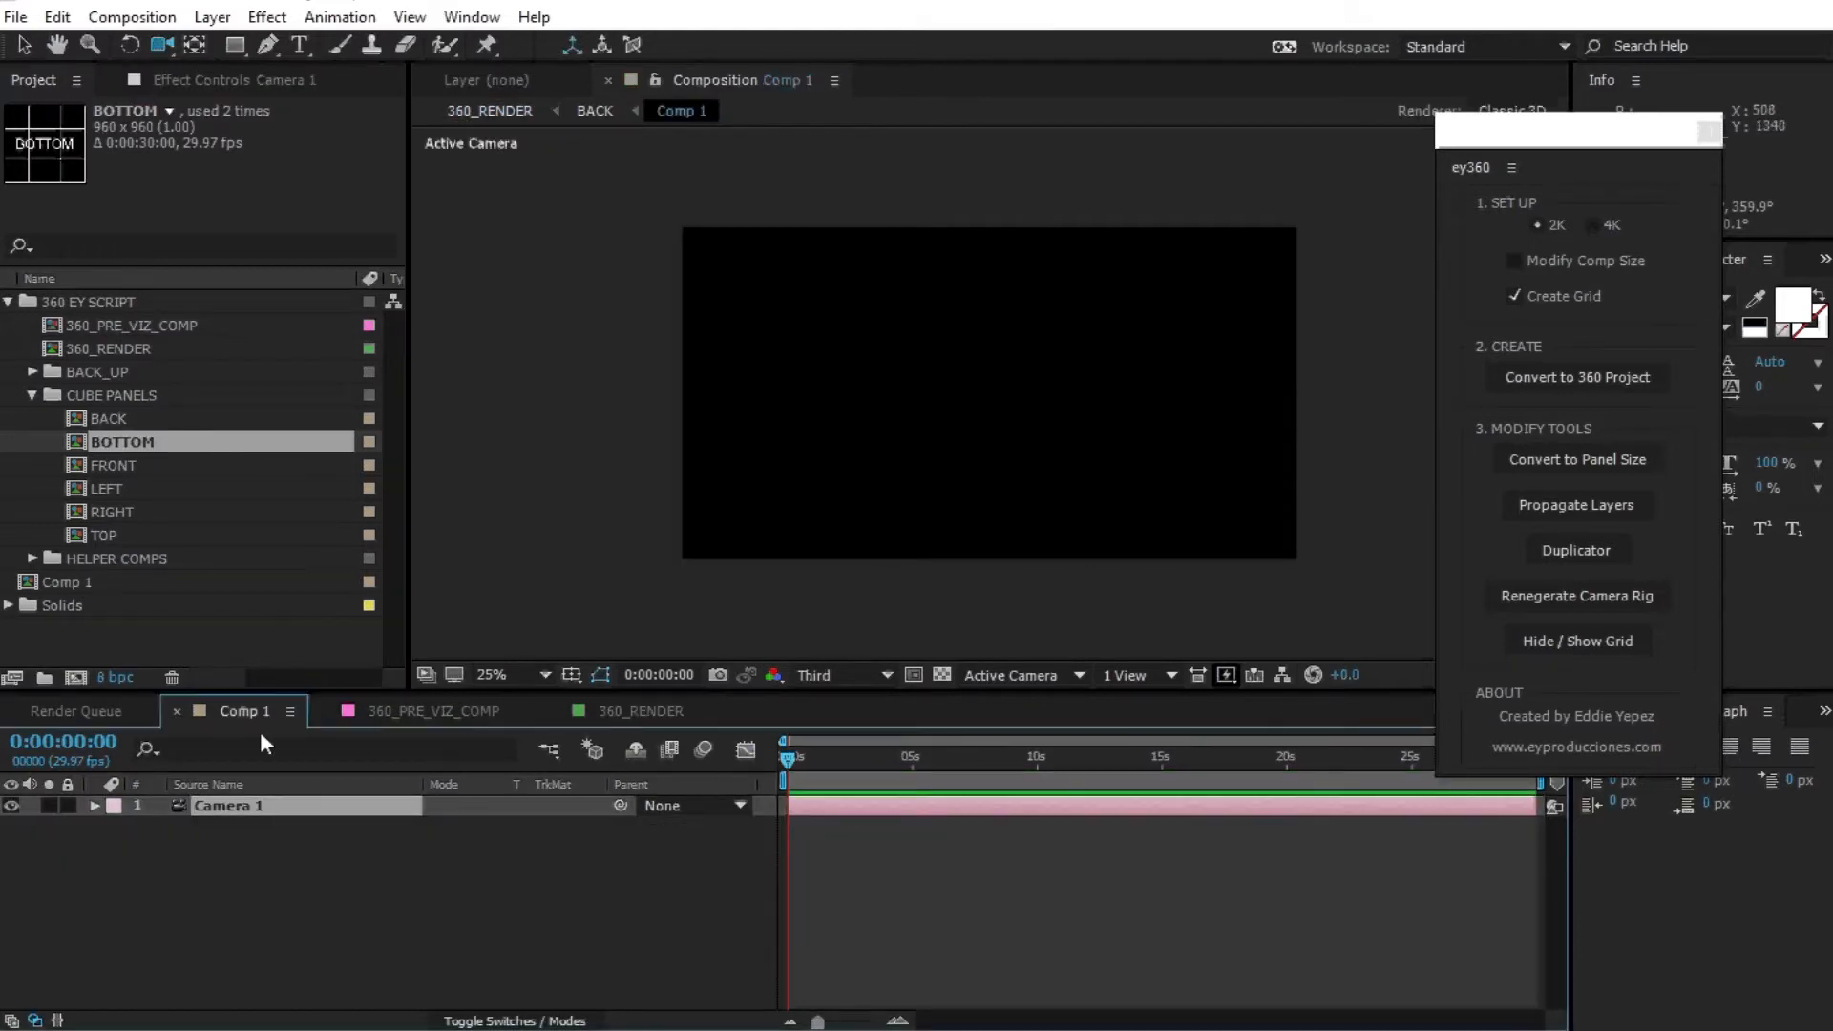
click(562, 858)
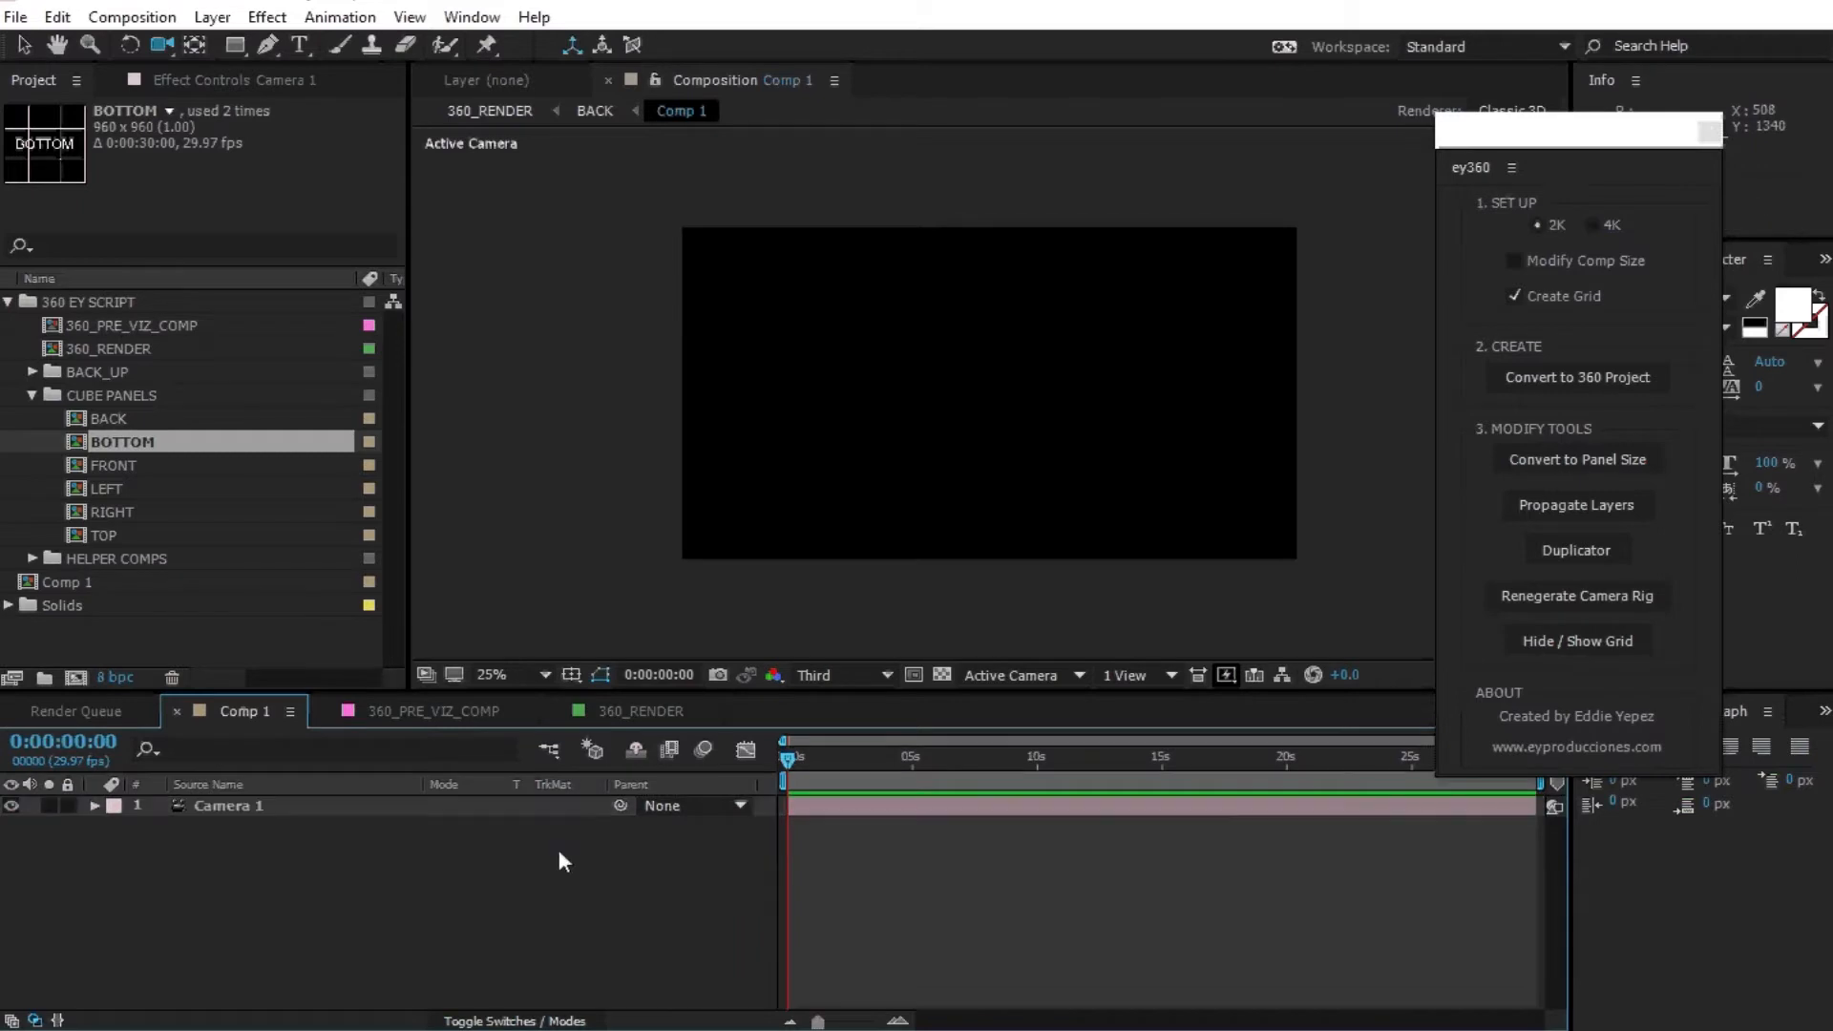
click(301, 46)
click(943, 377)
text(HELLO)
key(Return)
text(WORLD)
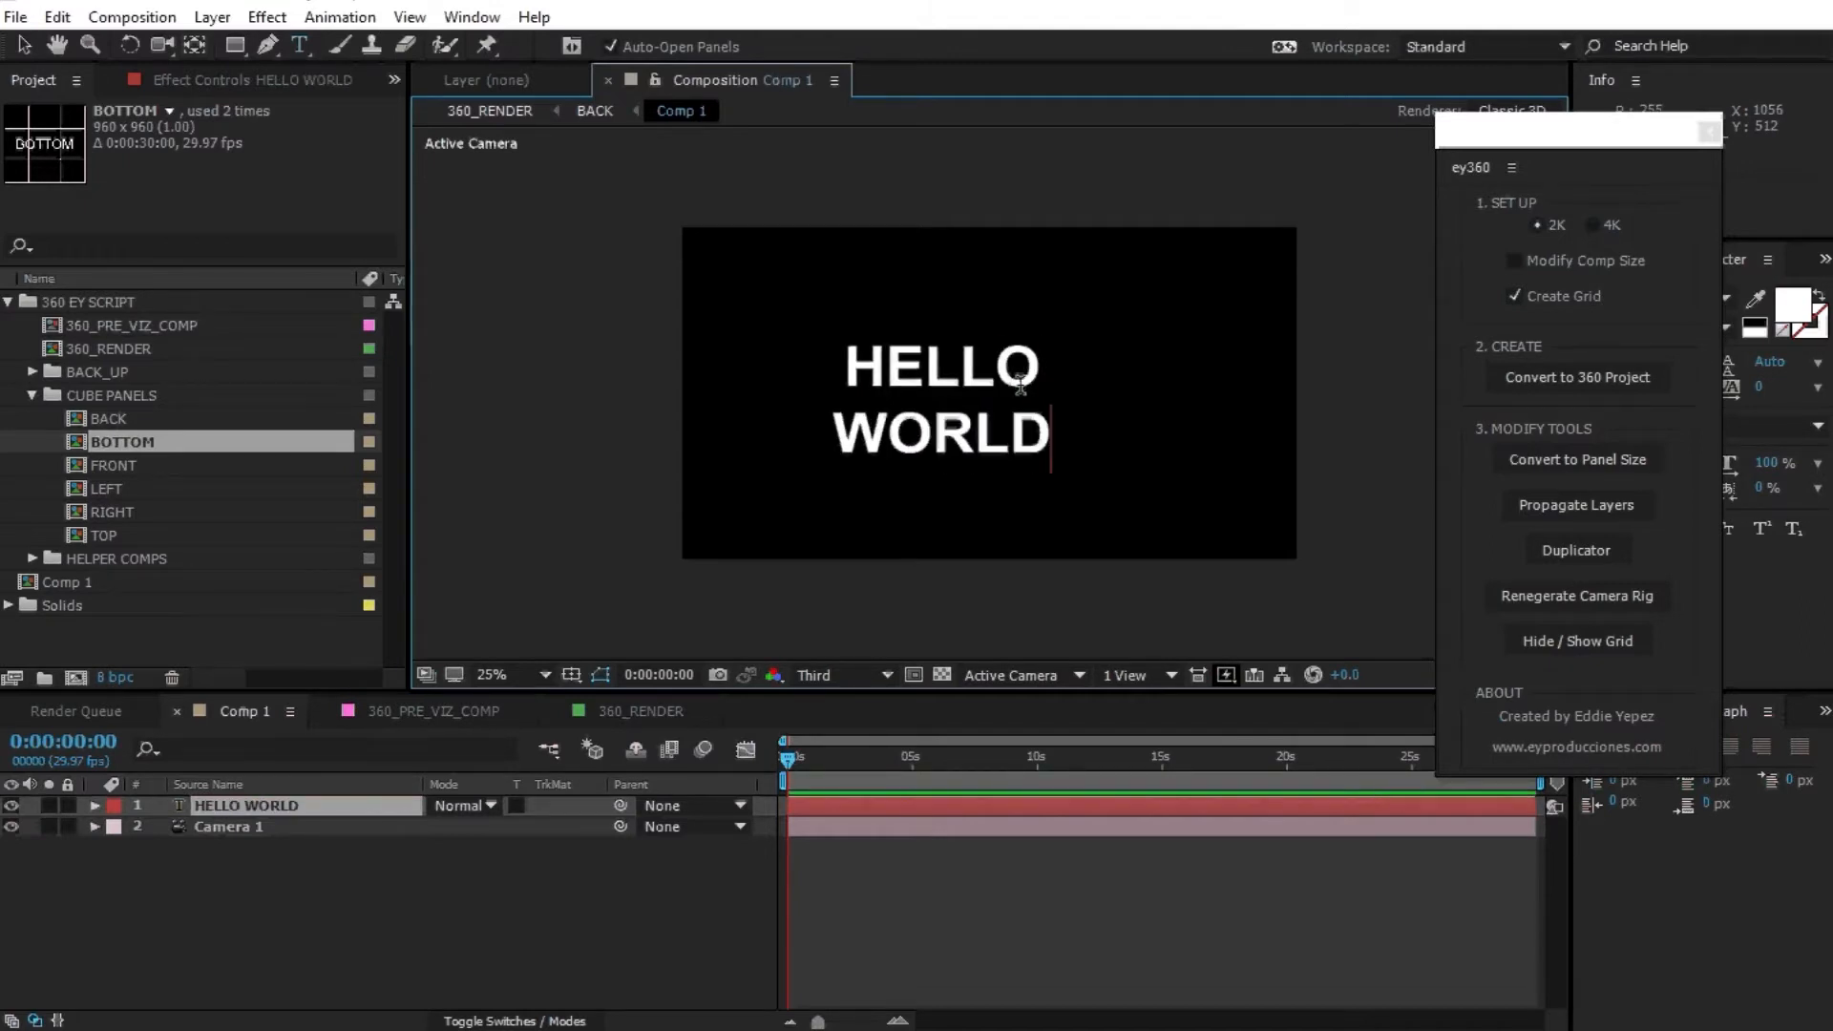
click(25, 46)
drag(1006, 445, 1060, 442)
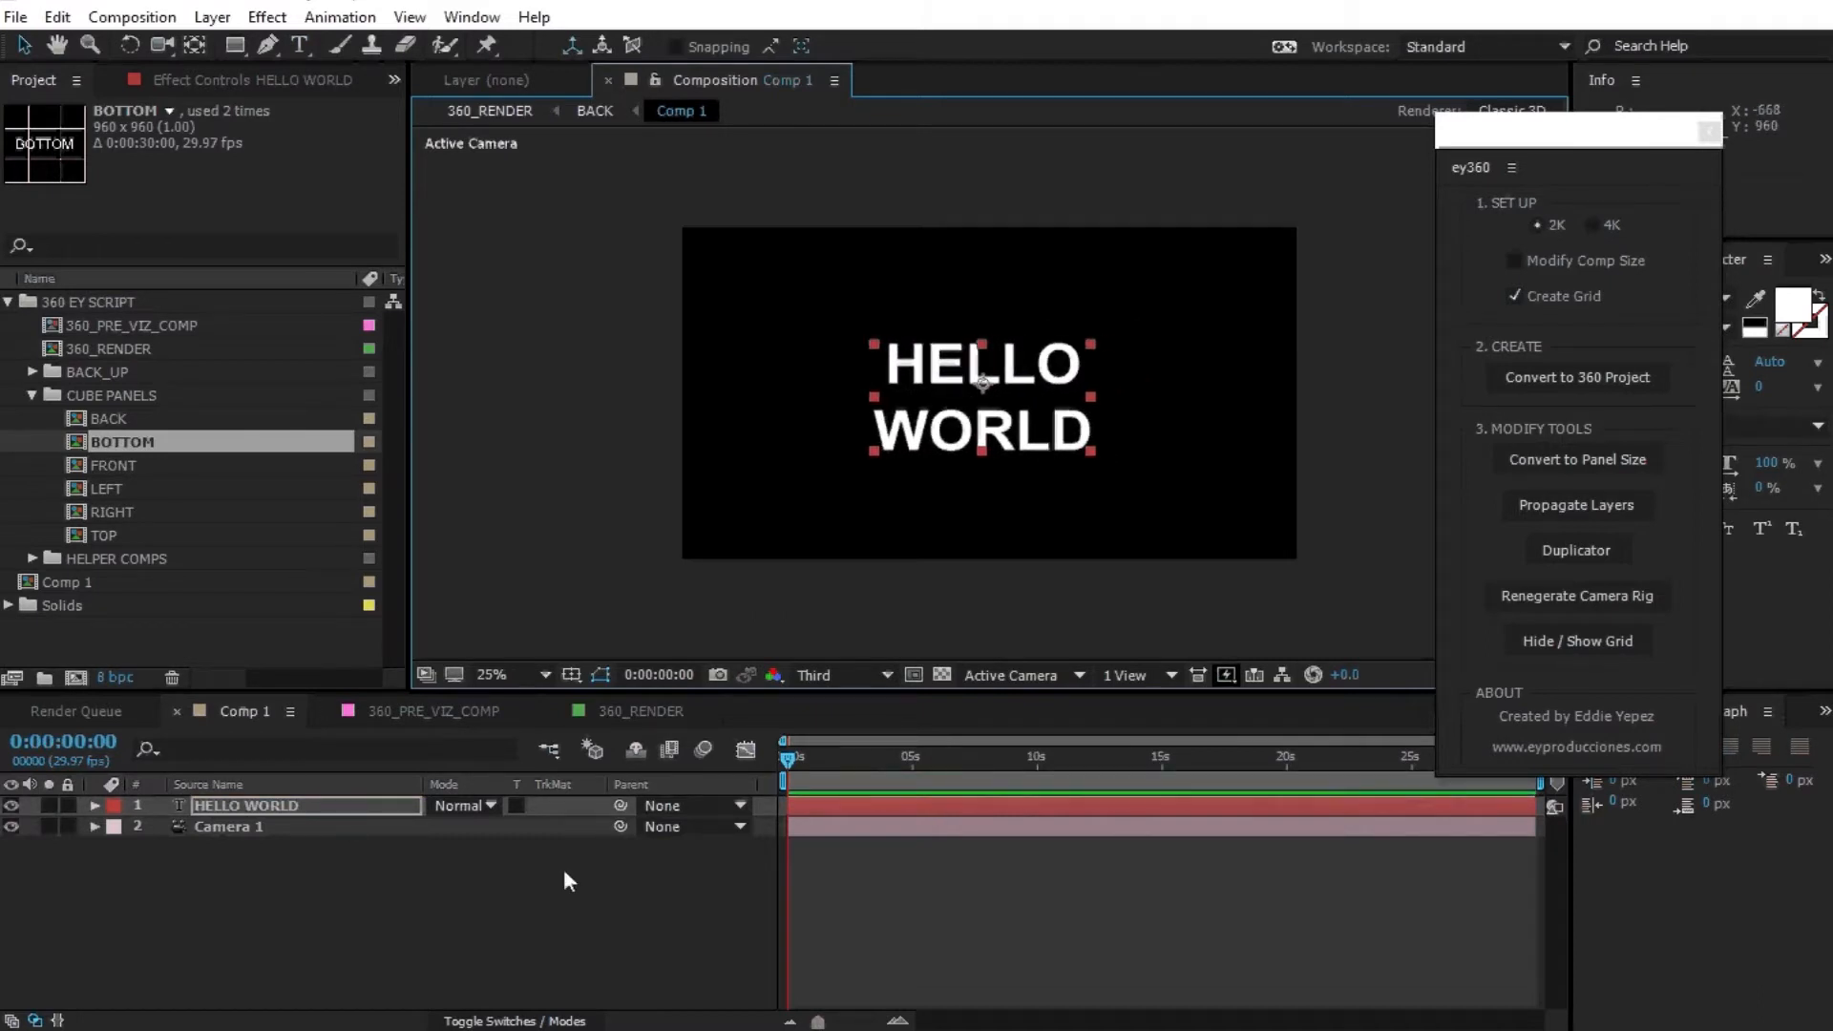
Make the HELLO WORLD text layer a 3D layer and leave it deselected.
click(571, 1020)
click(571, 806)
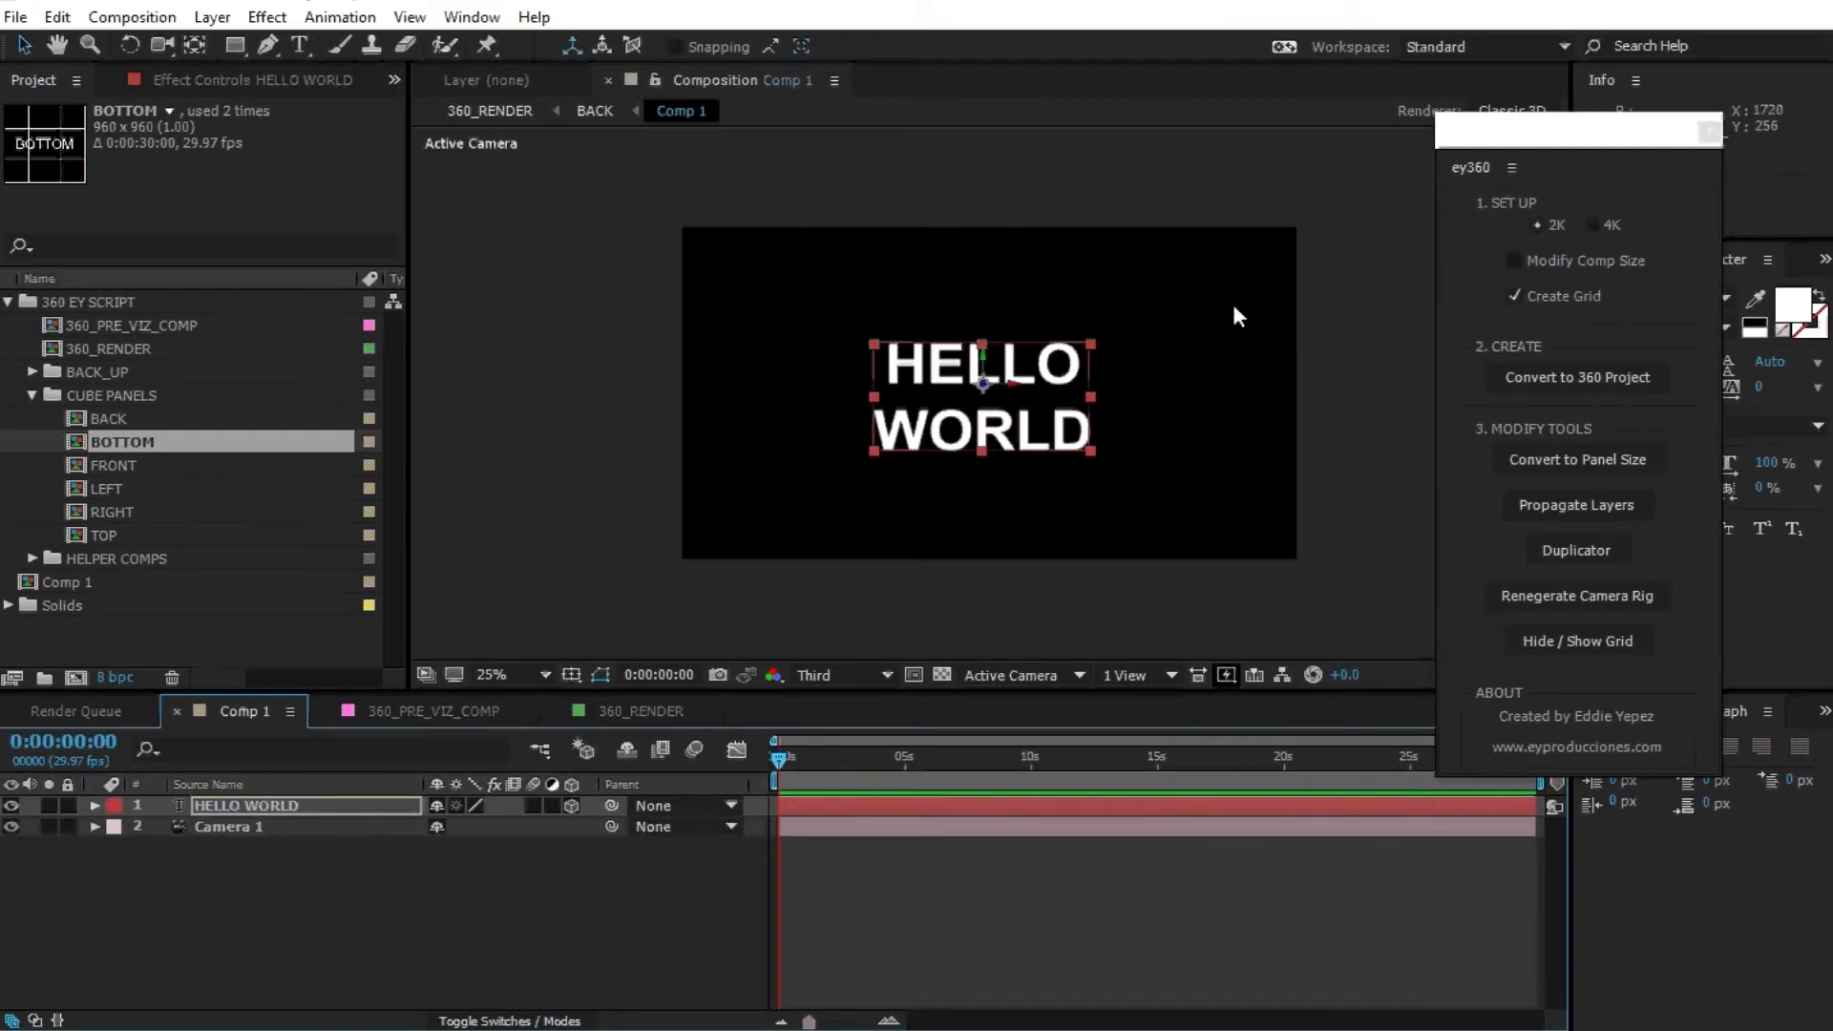
click(391, 1006)
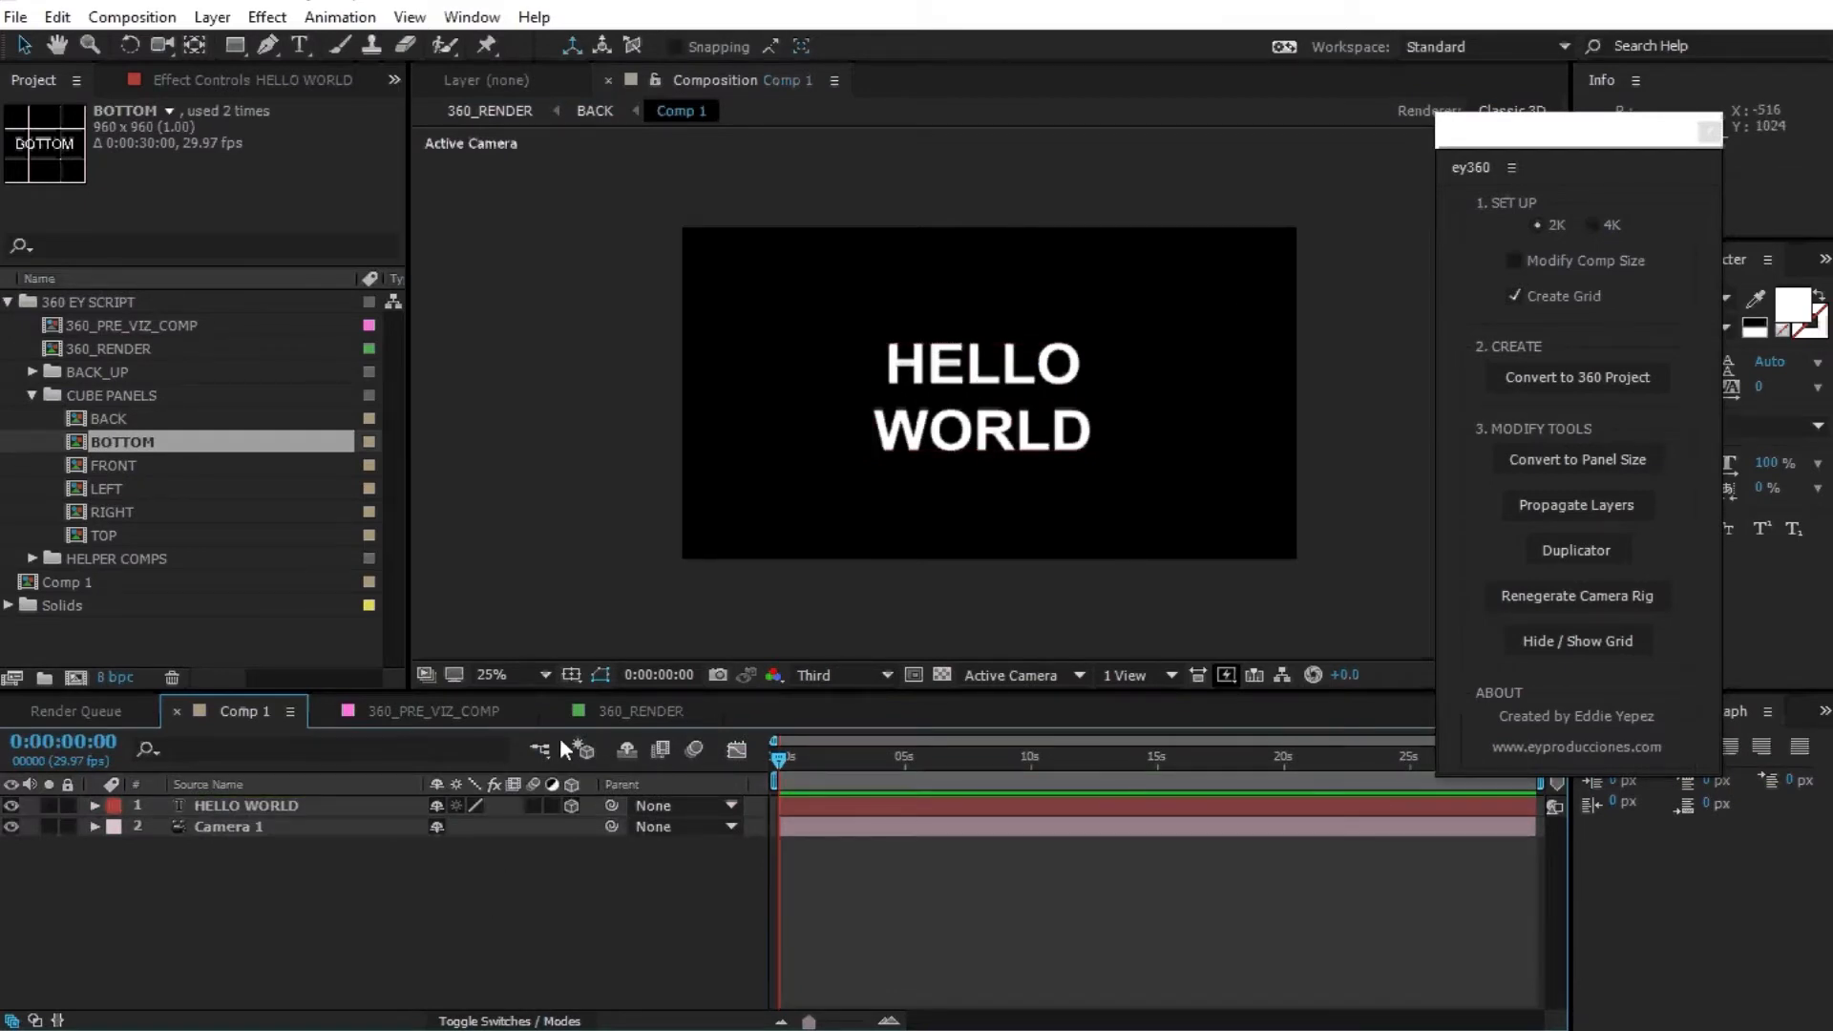
Open 360_PRE_VIZ_COMP and hide the 360 grid.
click(470, 709)
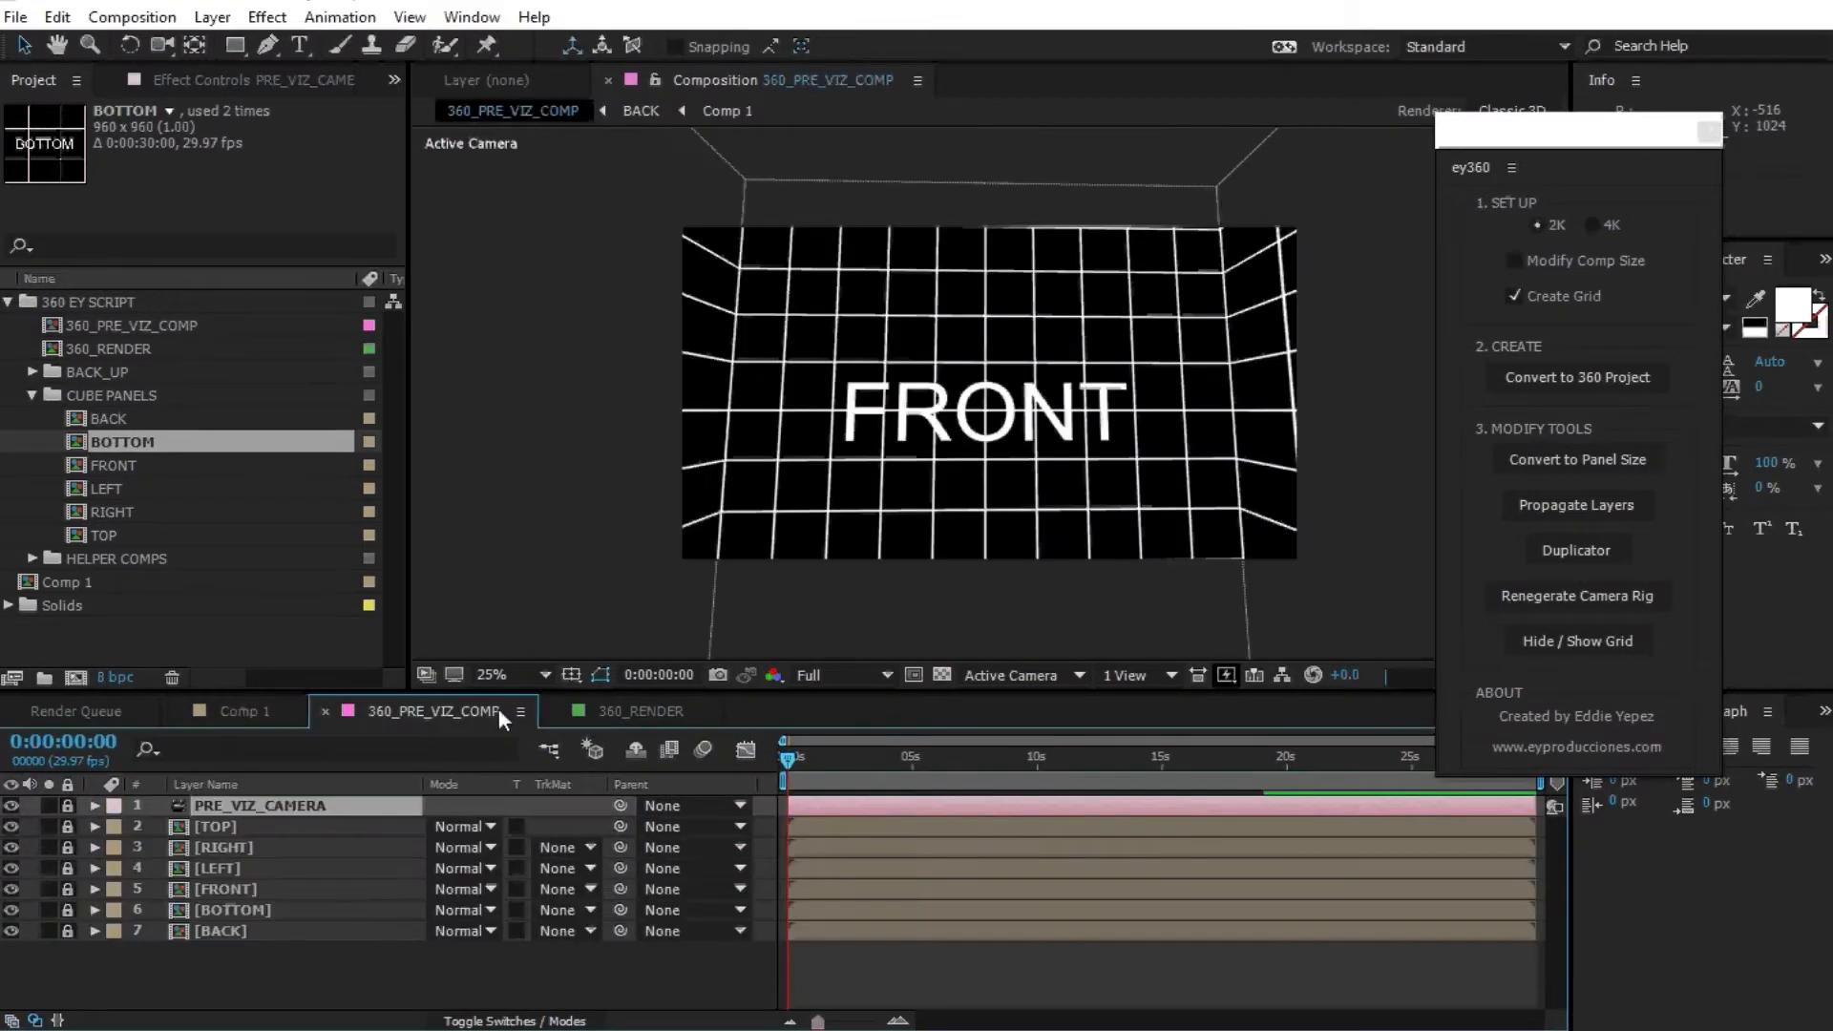
click(1594, 644)
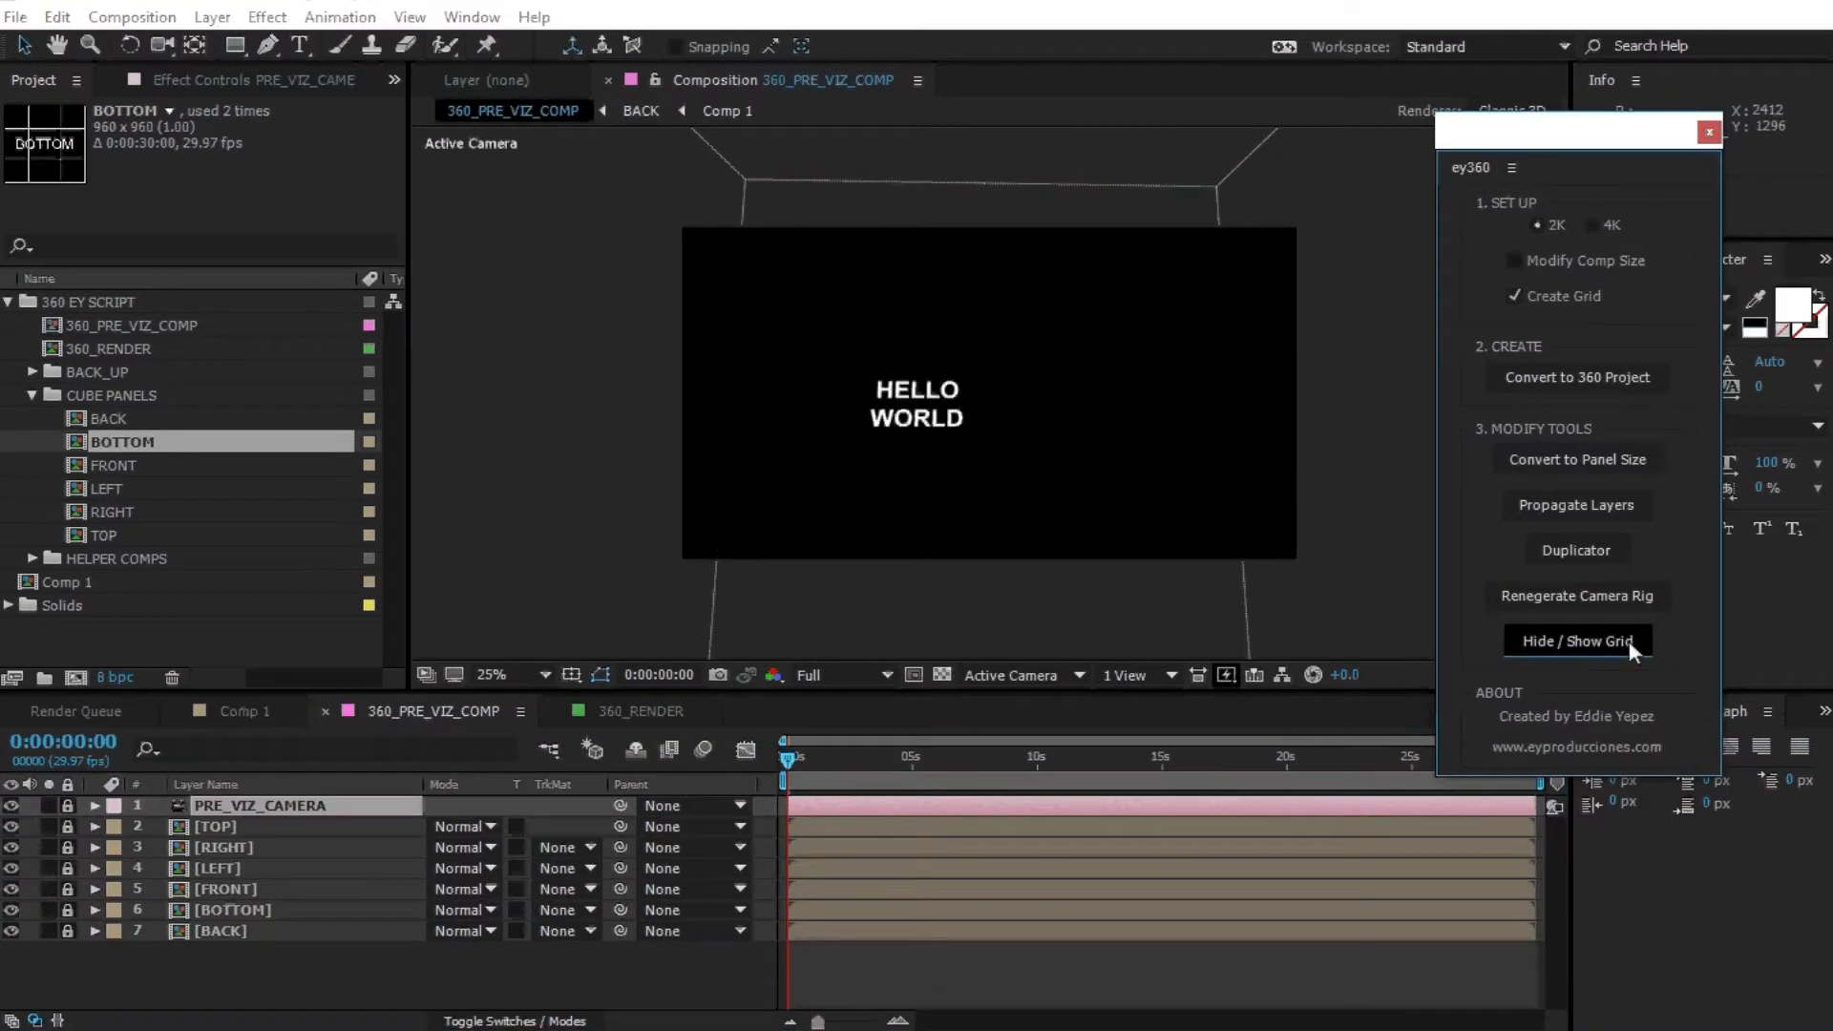
Orbit the preview camera around the HELLO WORLD text in 360_PRE_VIZ_COMP and view the text in 360_RENDER.
click(163, 45)
mouse_move(916, 439)
mouse_down()
mouse_move(990, 403)
mouse_move(958, 405)
mouse_move(1072, 414)
mouse_move(1005, 446)
mouse_move(945, 417)
mouse_move(1053, 426)
mouse_move(921, 459)
mouse_up()
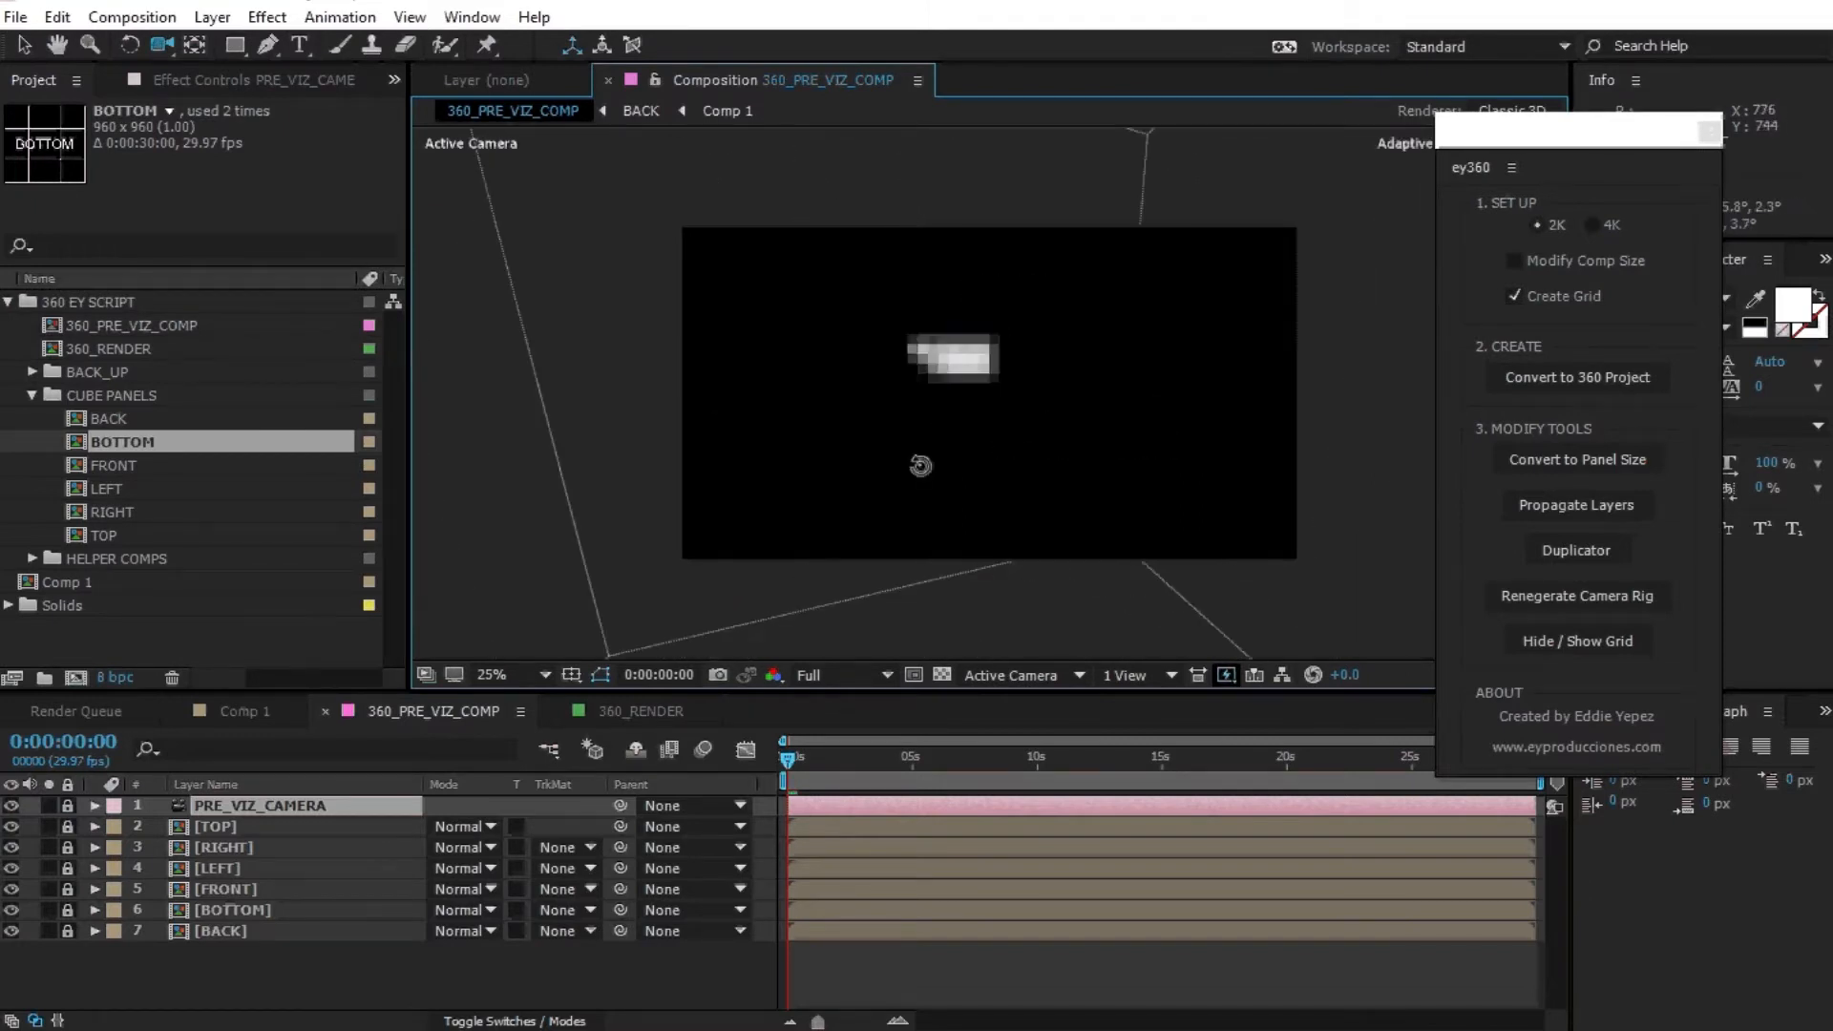
click(628, 710)
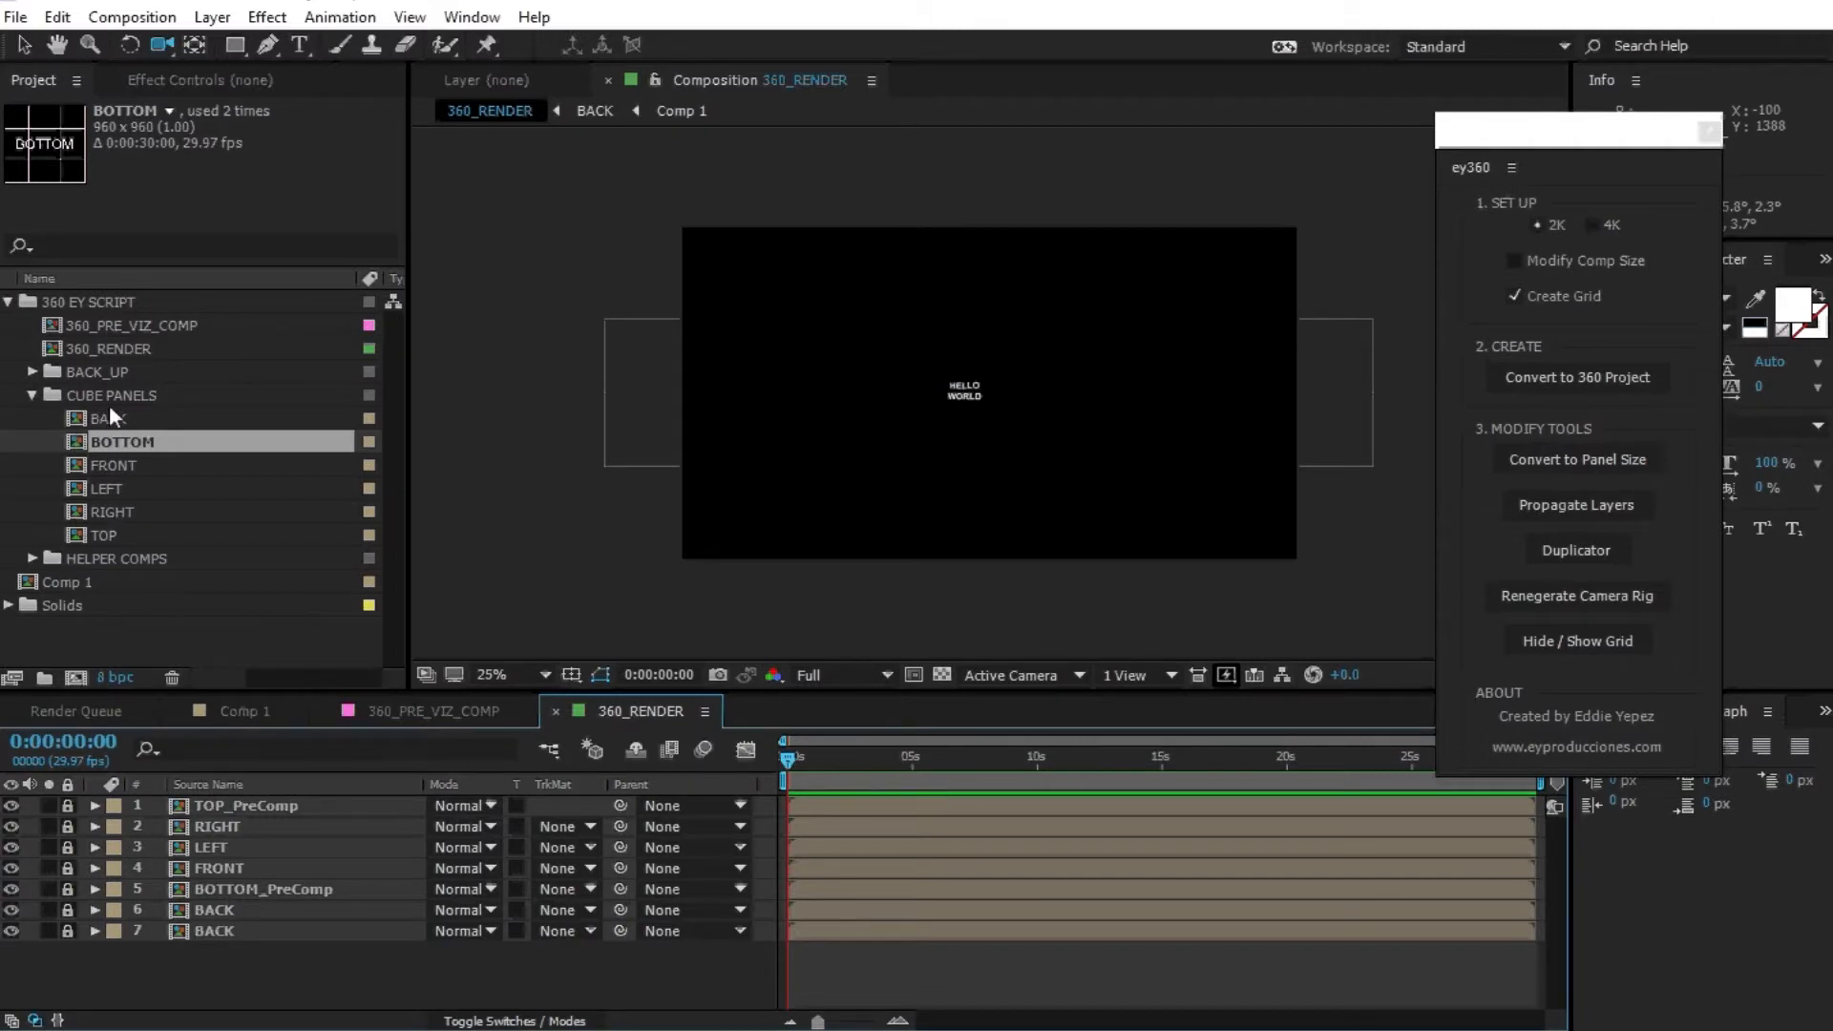
Examine the FRONT panel composition and compare its nested Comp 1 and cameras with the original Comp 1.
double_click(77, 472)
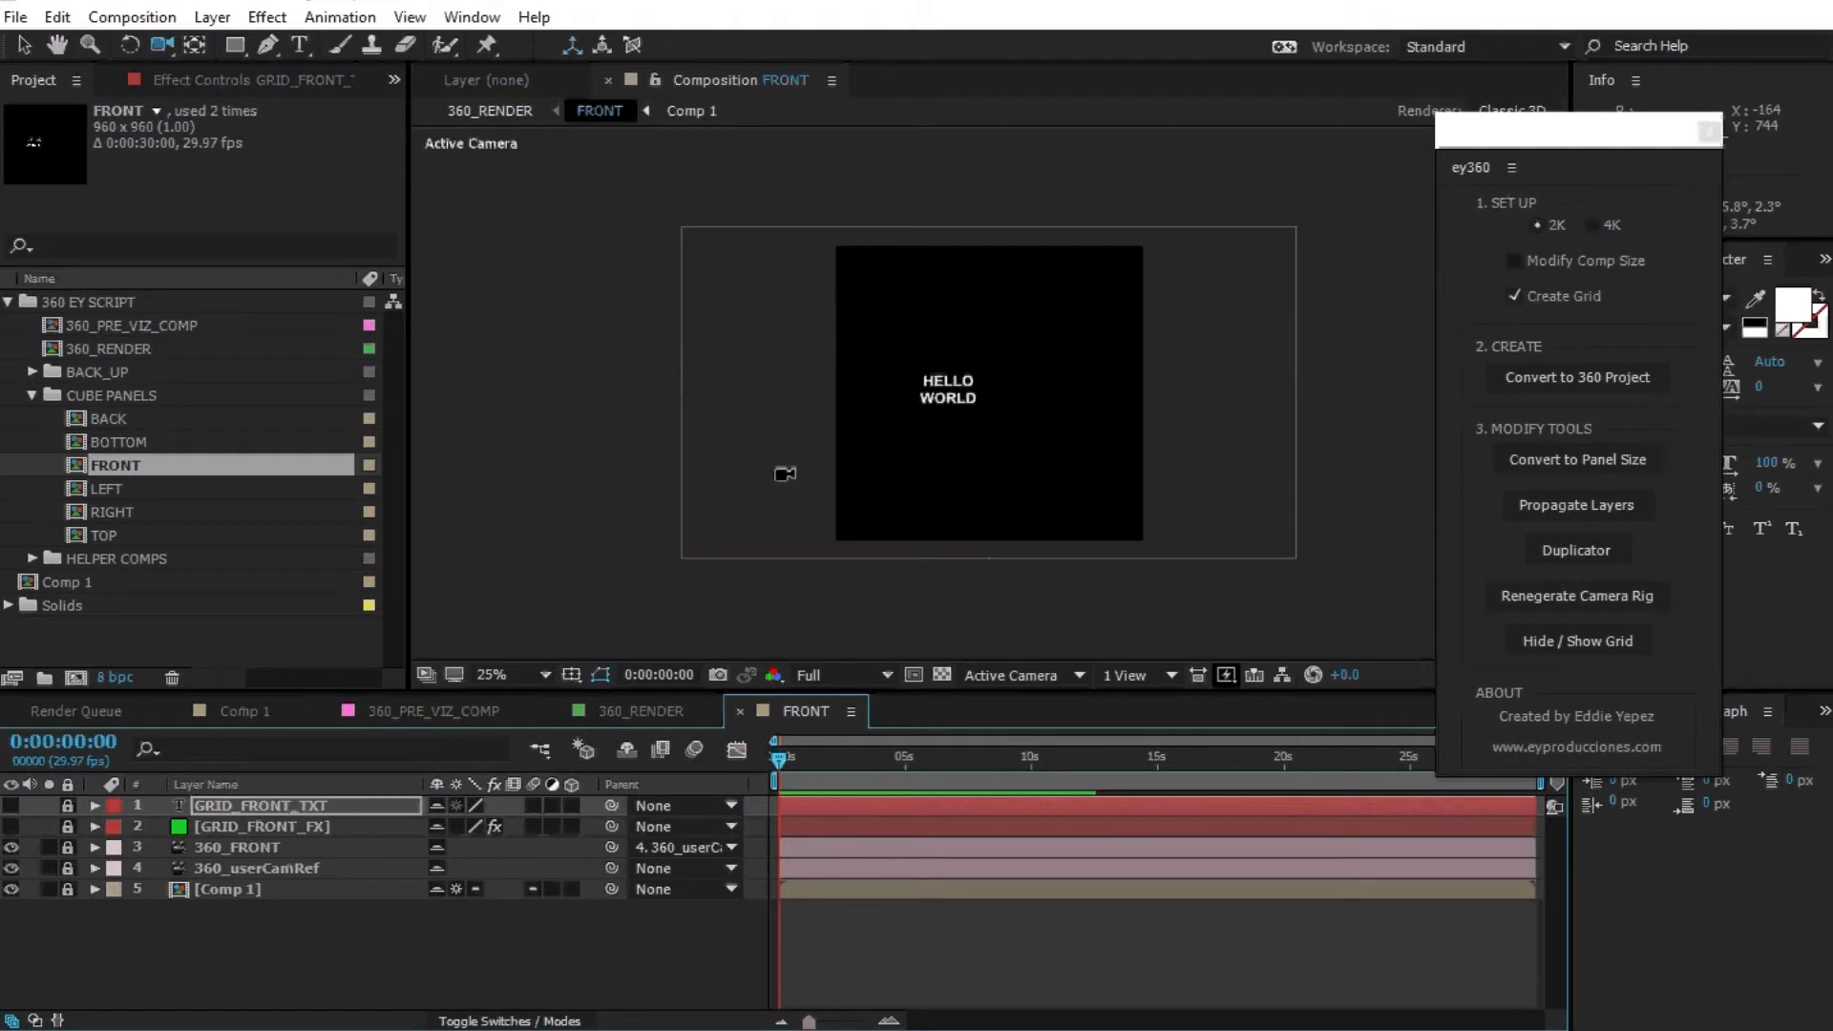
scroll(792, 473, up, 2)
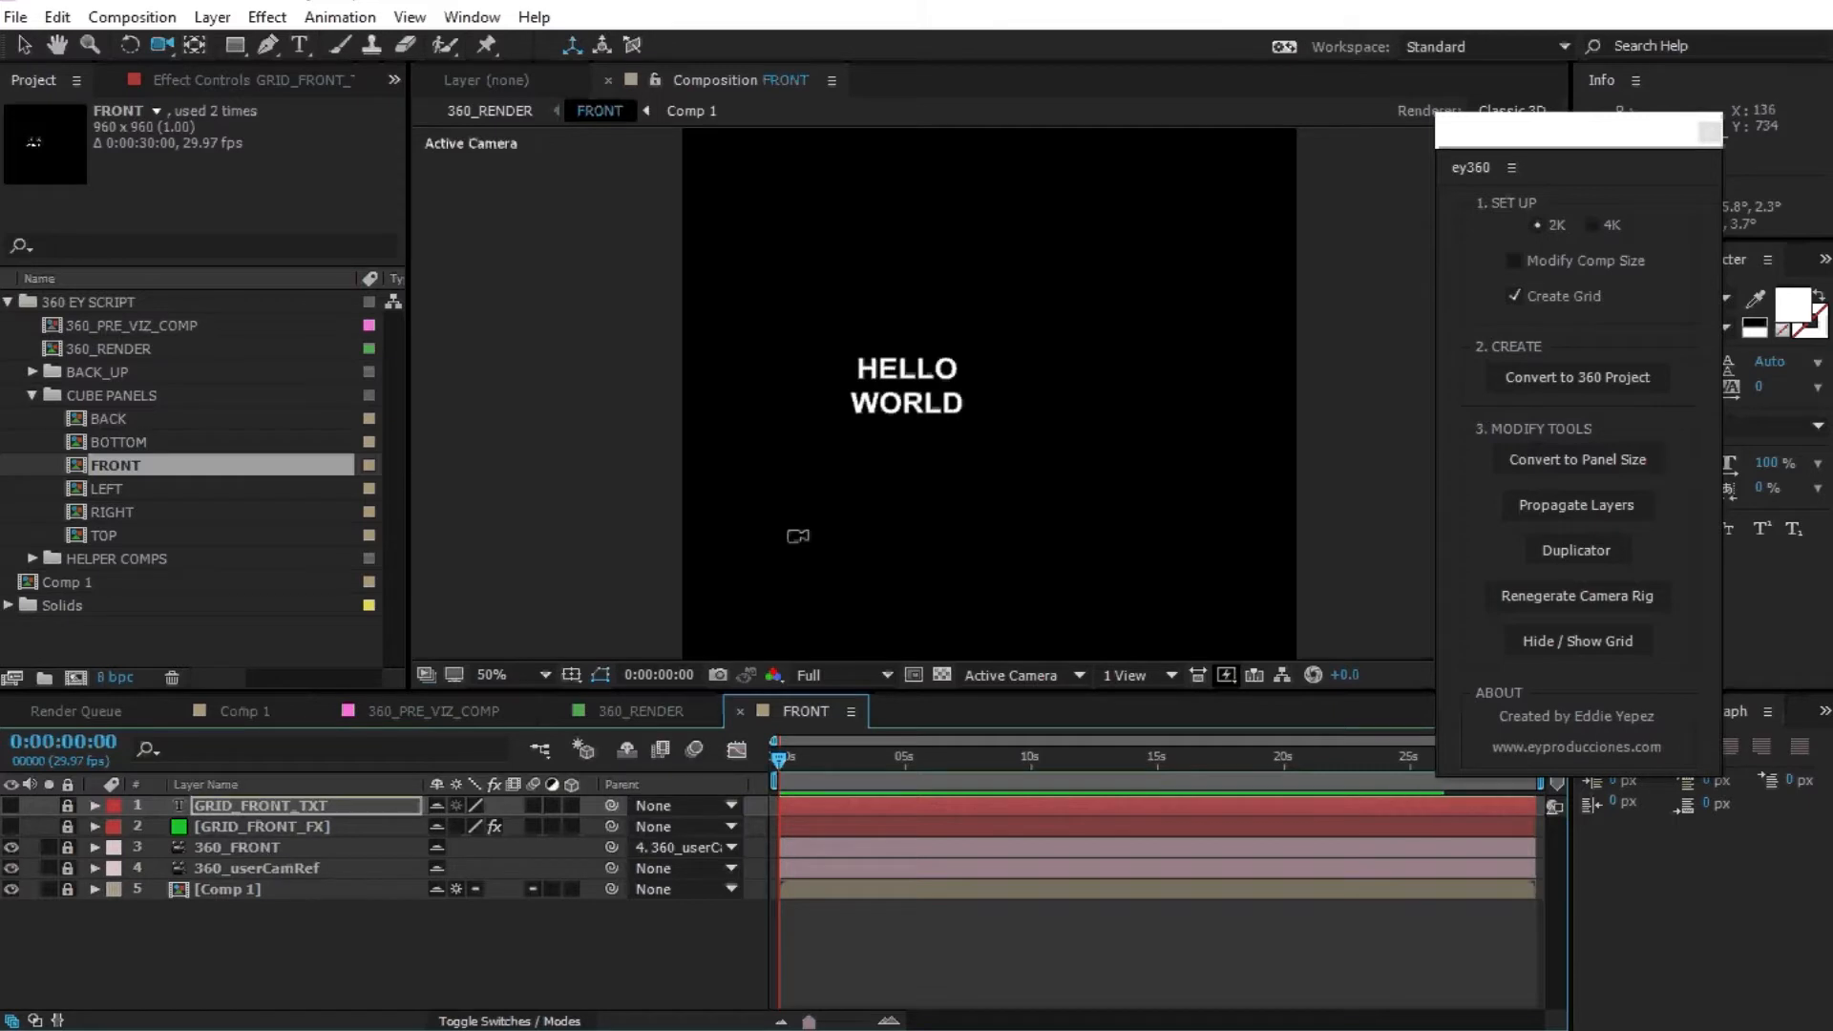
scroll(806, 522, down, 2)
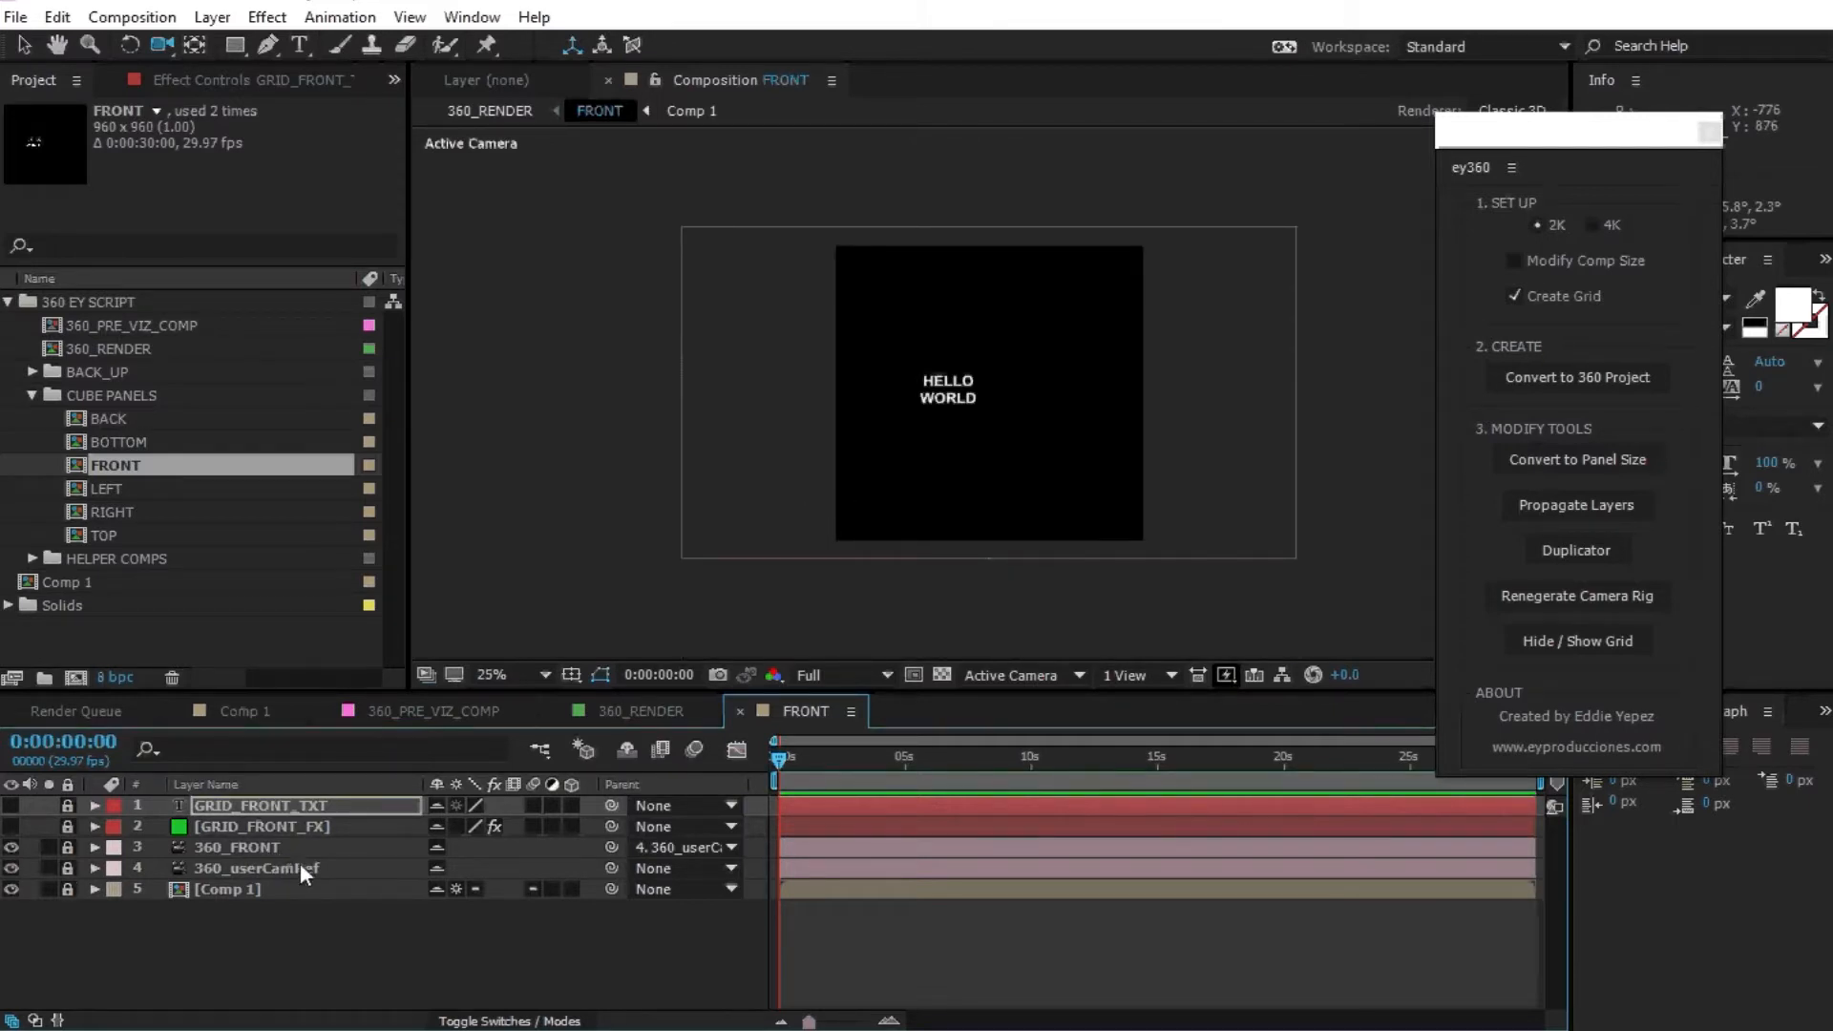
click(247, 711)
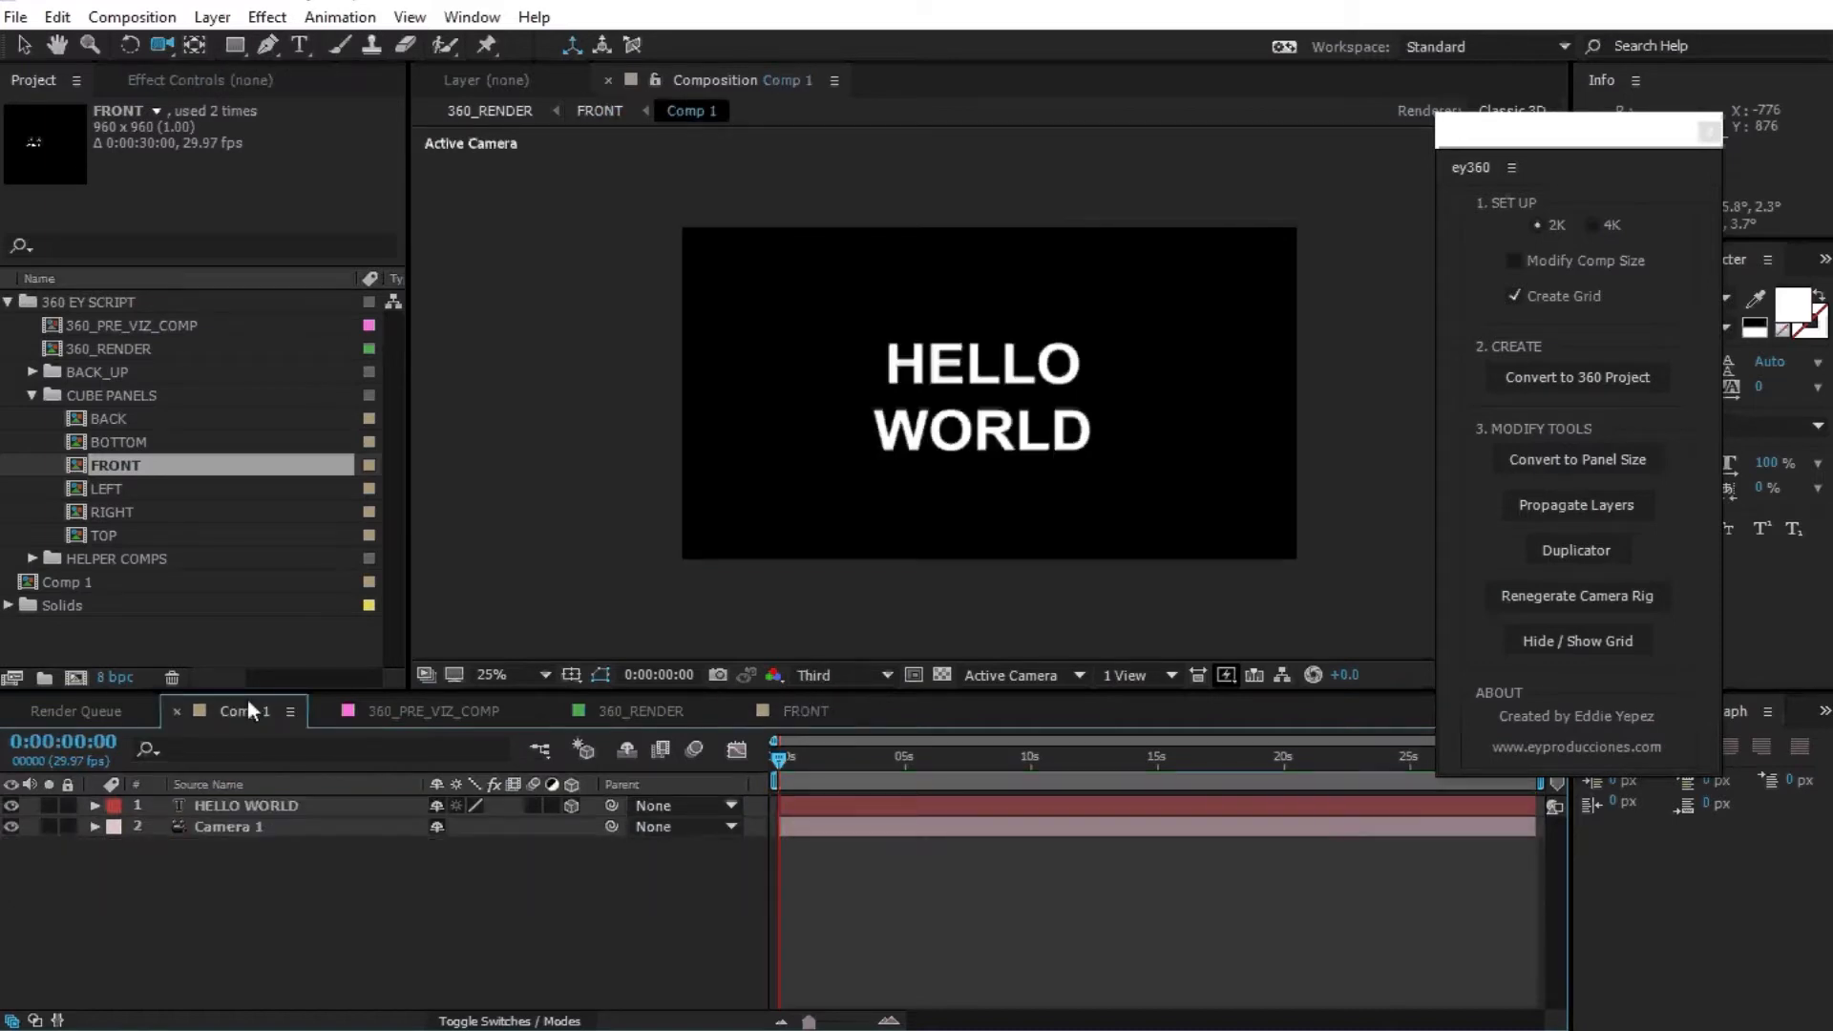
click(243, 823)
click(802, 711)
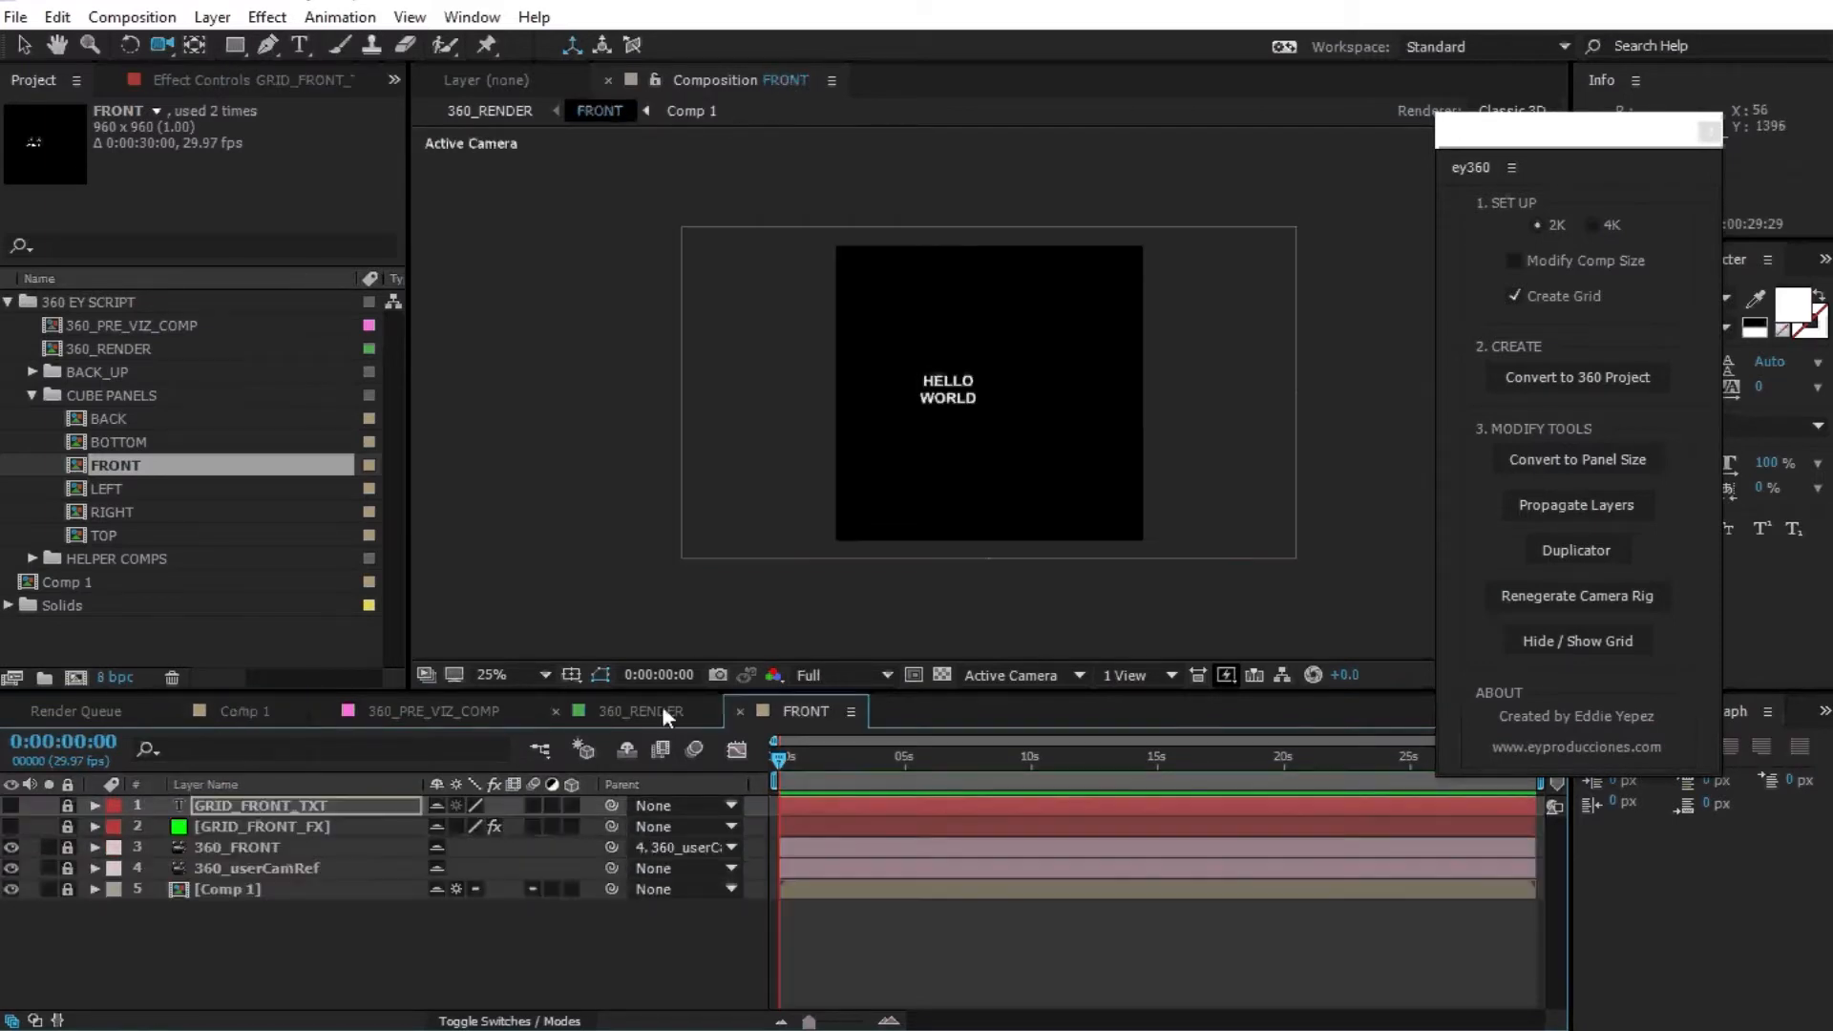
double_click(225, 891)
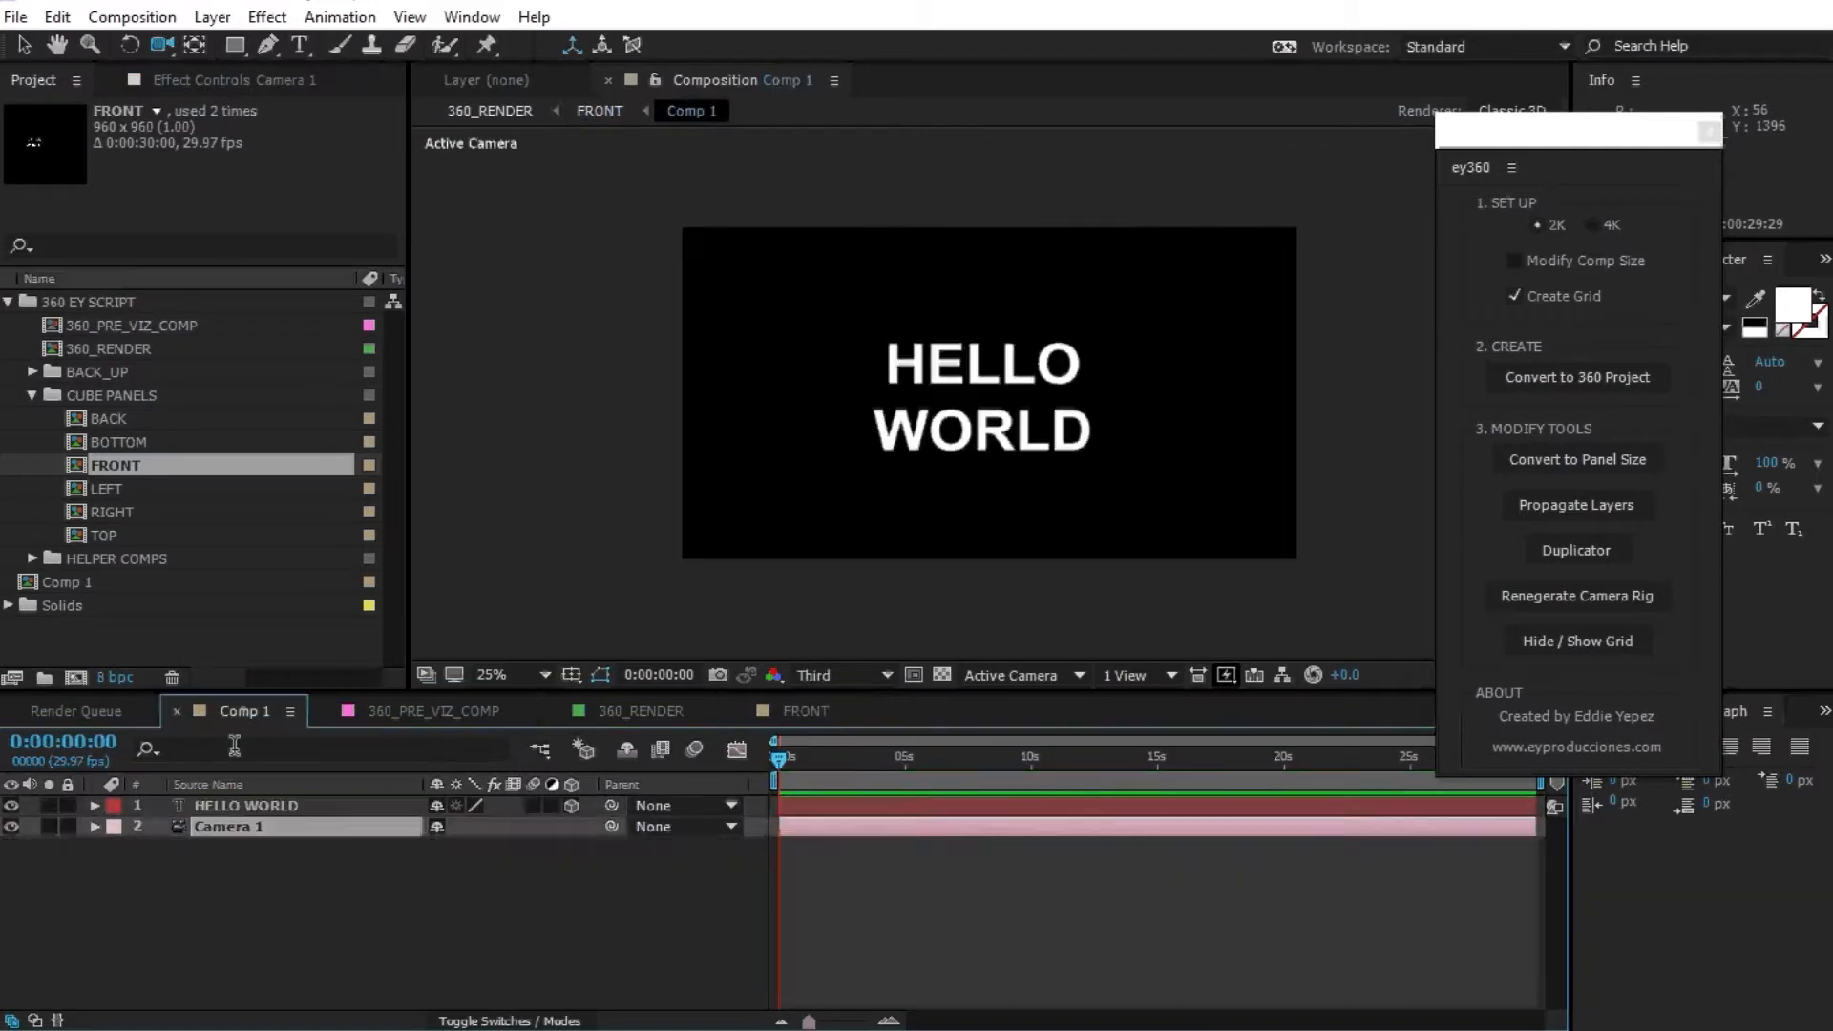
click(802, 711)
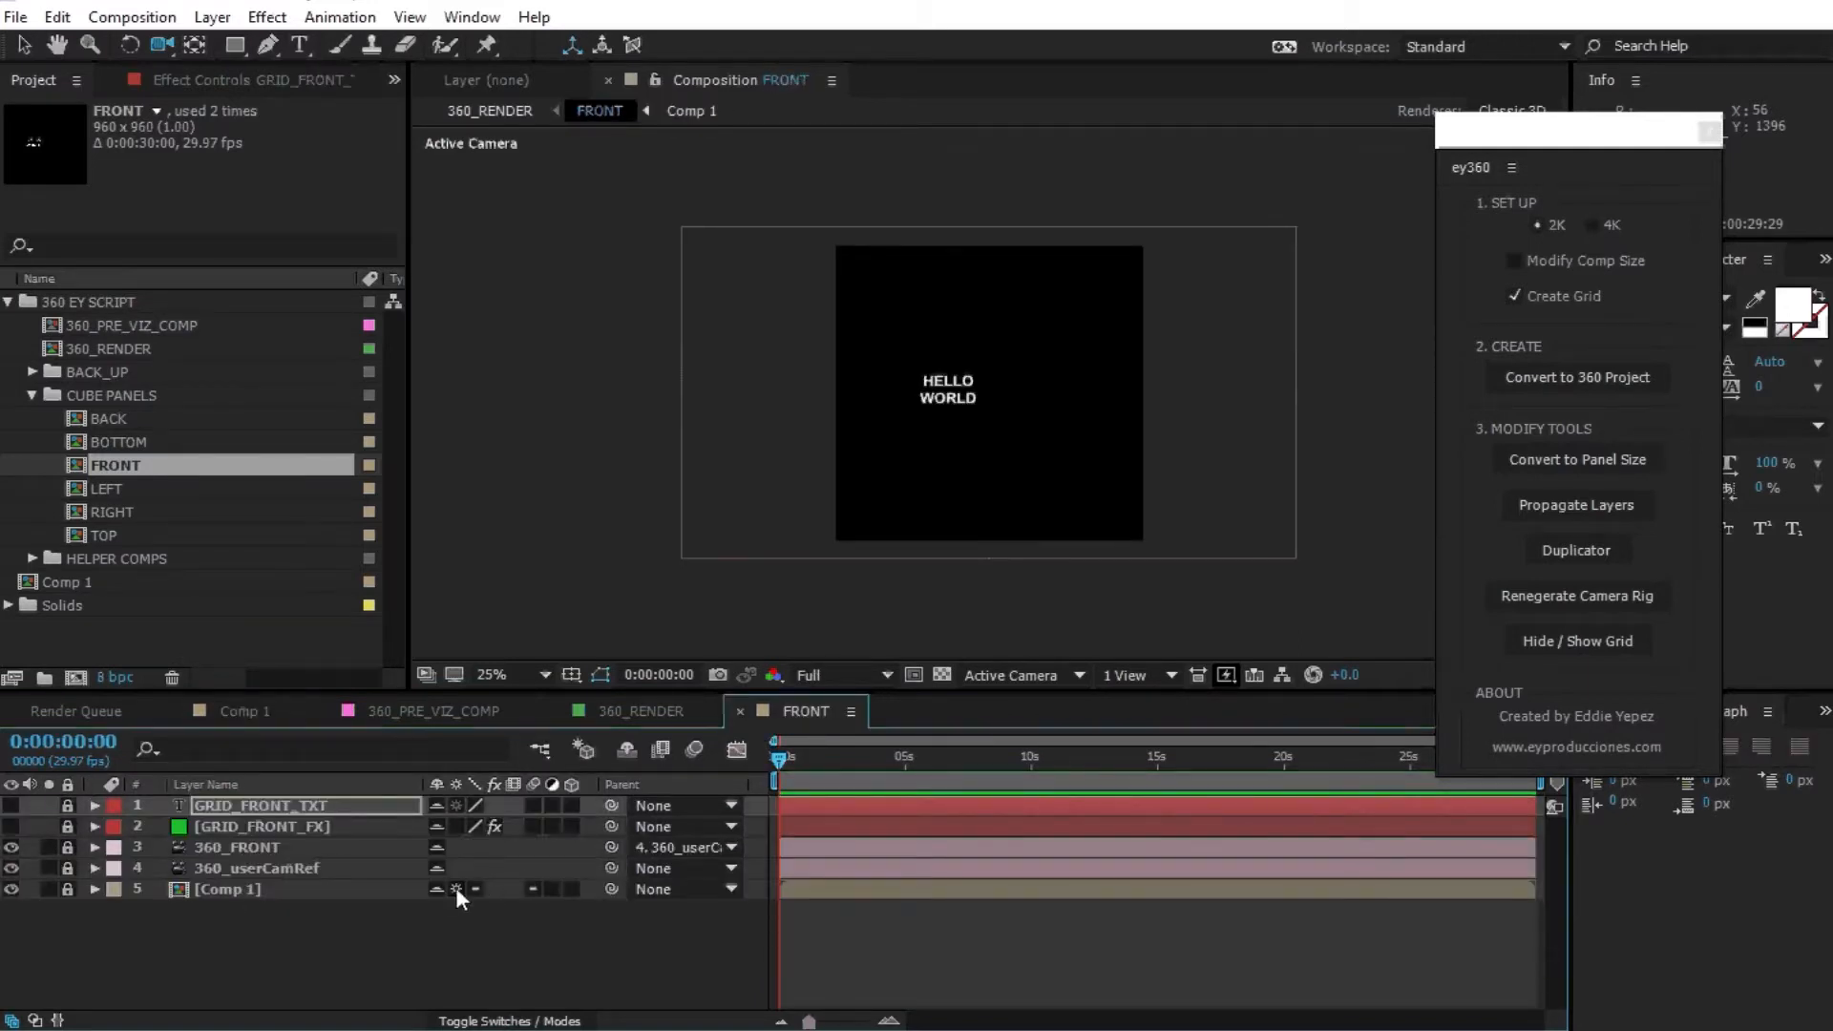
Add a red (FF0000) solid measuring 200 x 200 px to Comp 1.
click(231, 714)
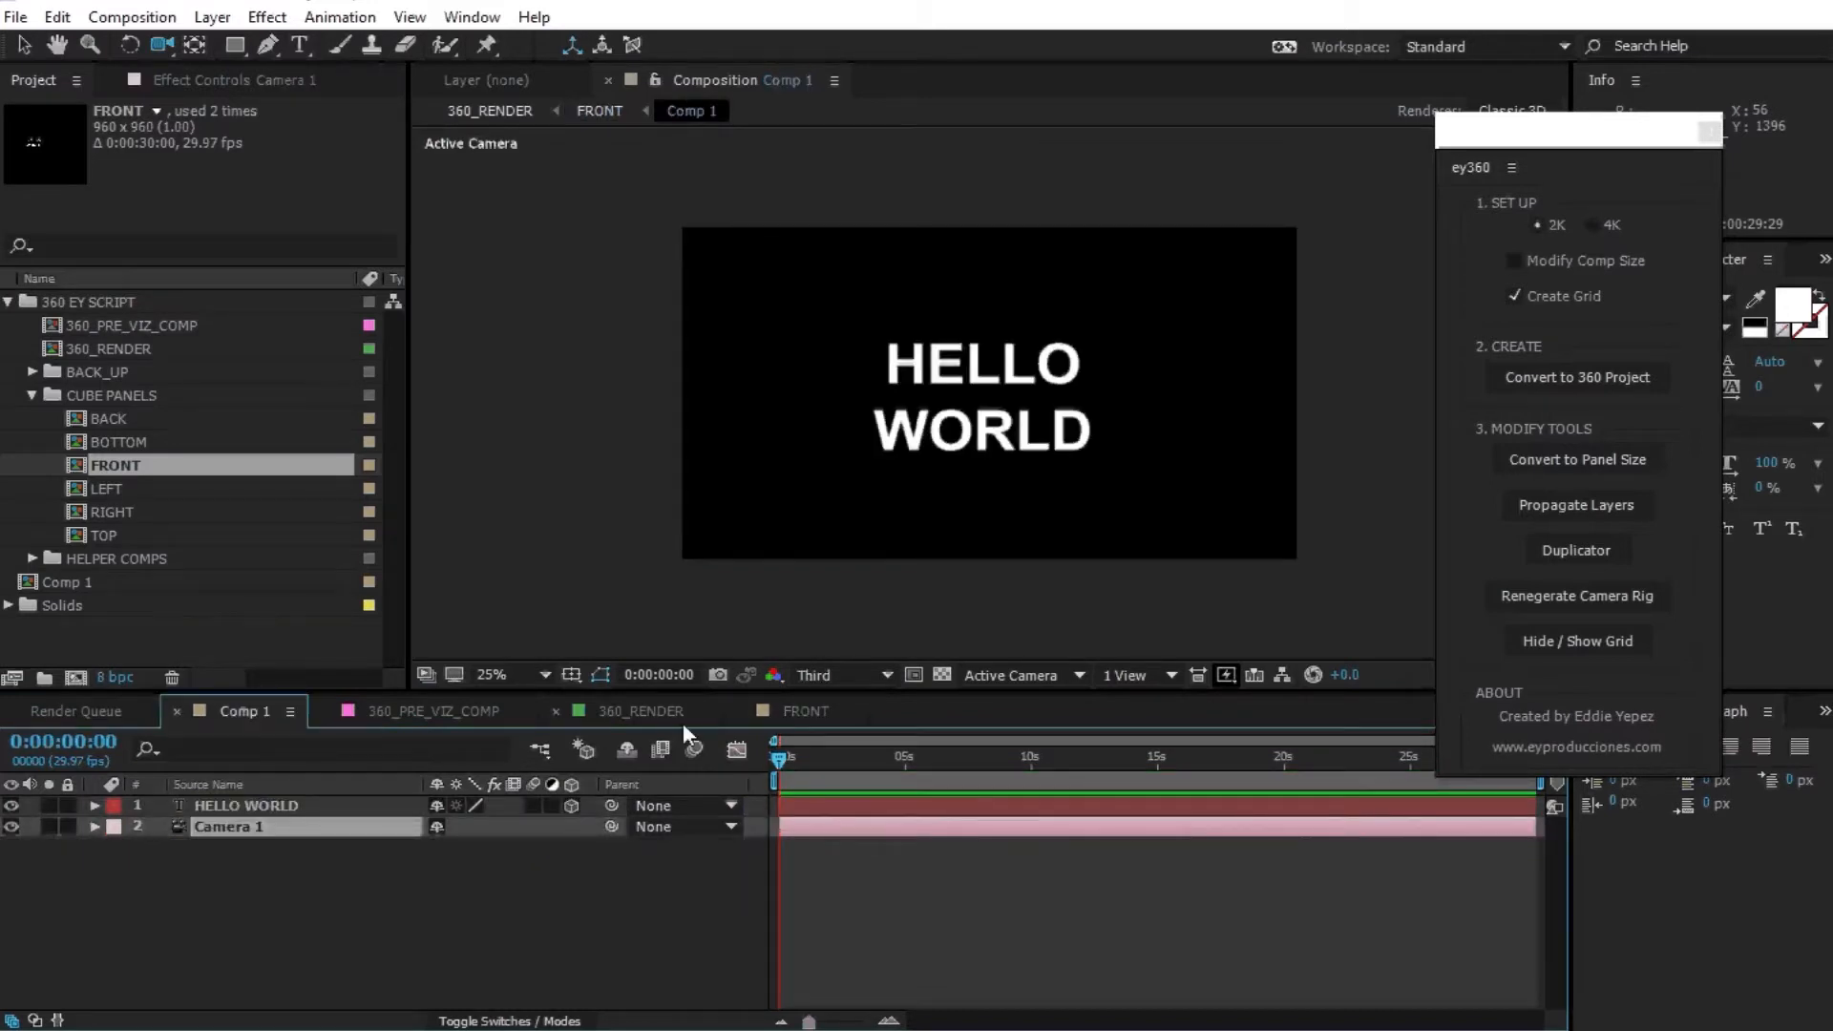
click(982, 886)
key(ctrl+y)
click(277, 406)
text(ff0000)
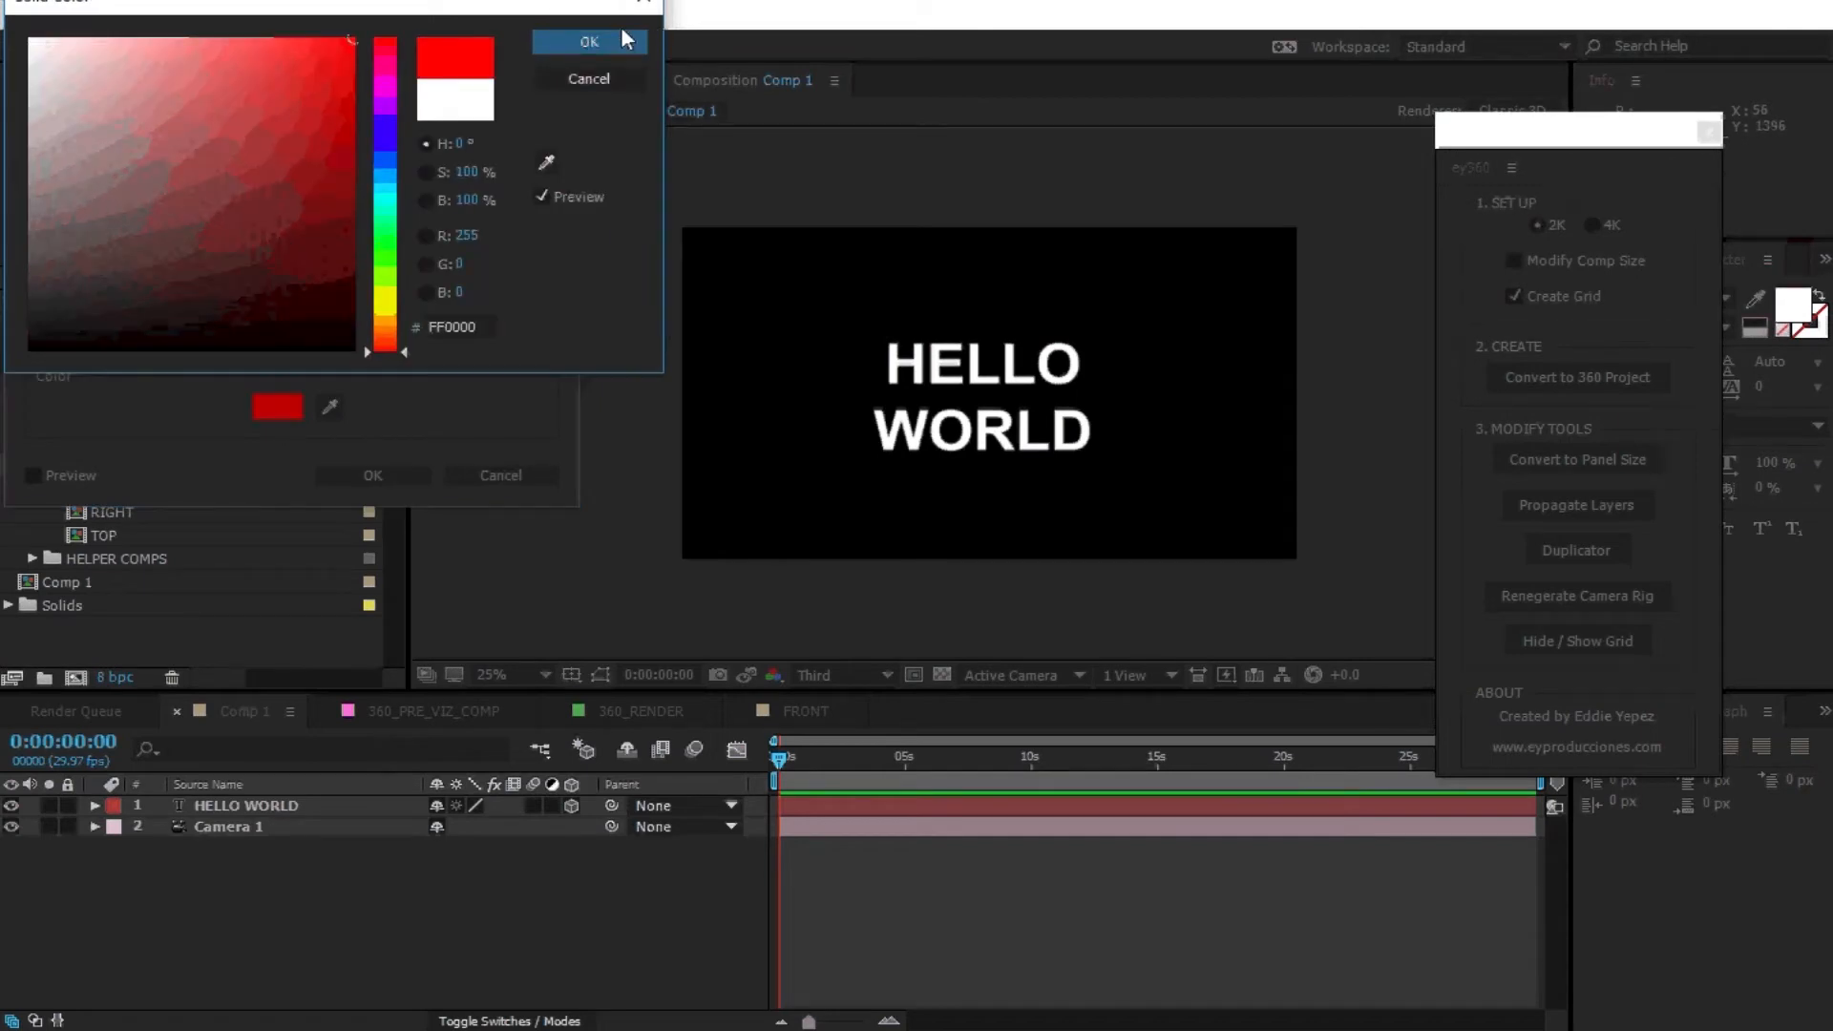
click(572, 44)
click(180, 109)
text(200)
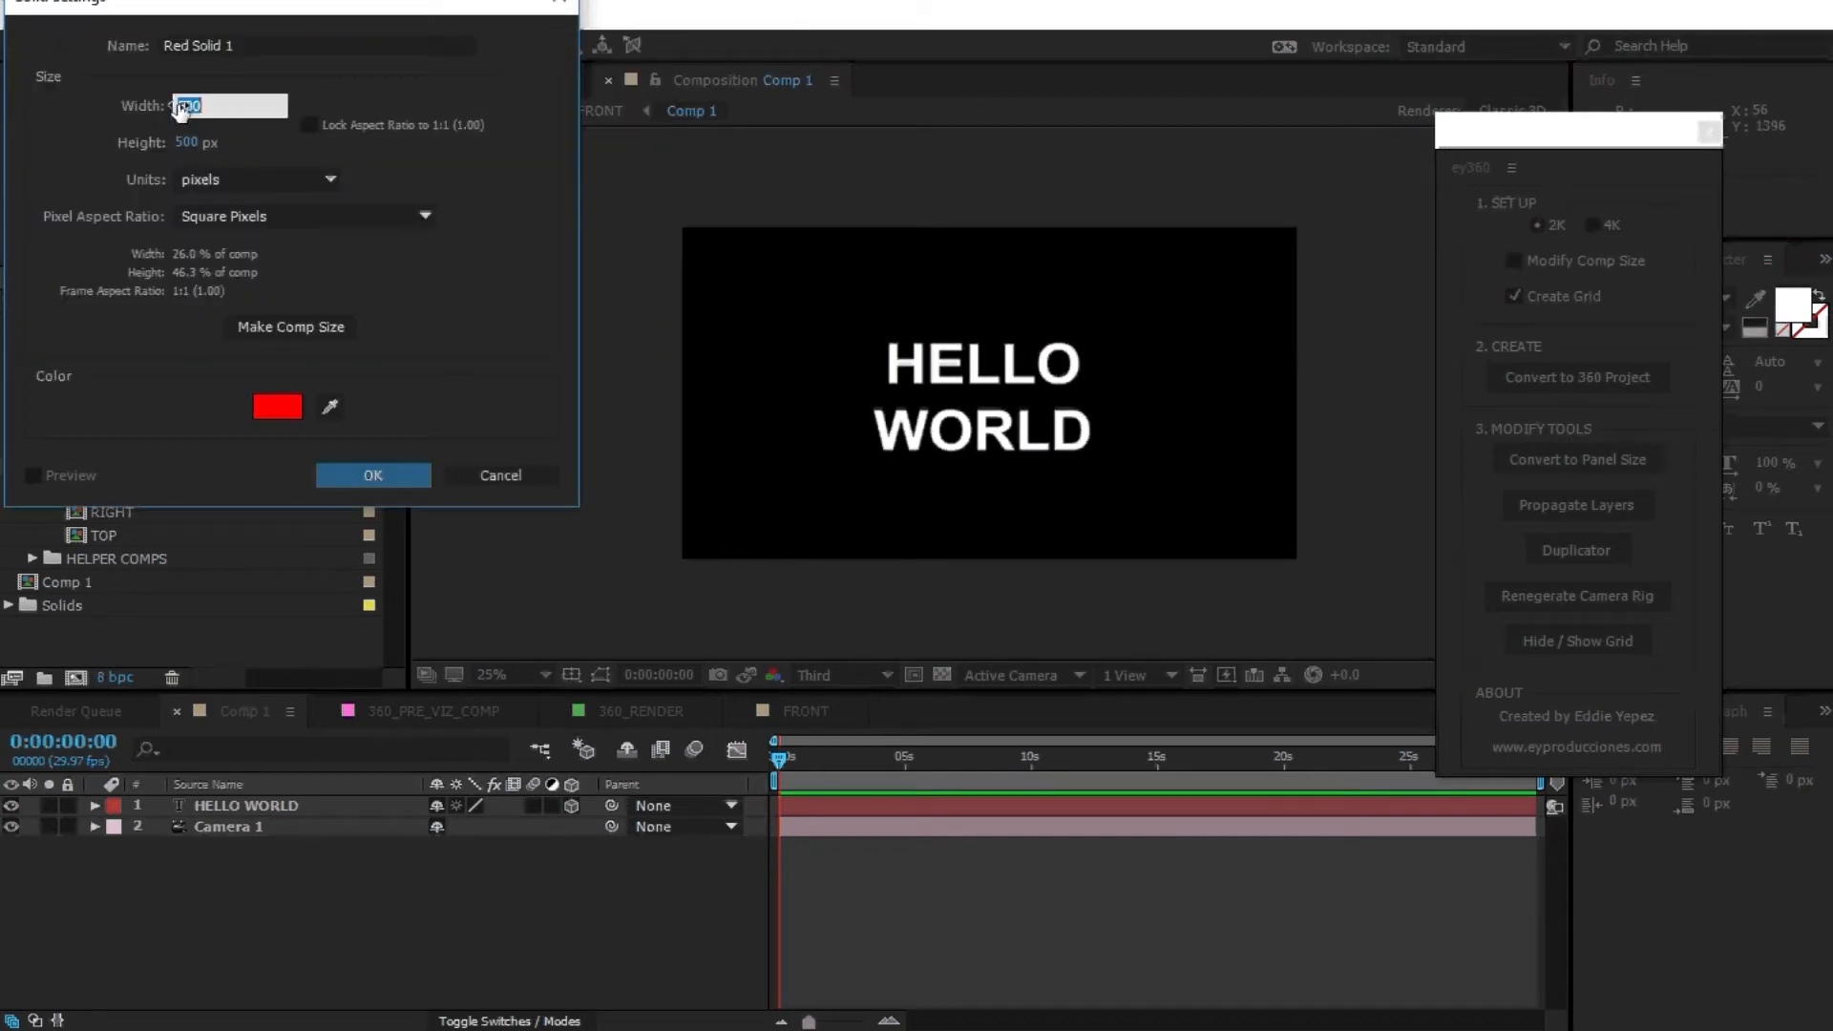
key(Tab)
text(200)
key(Return)
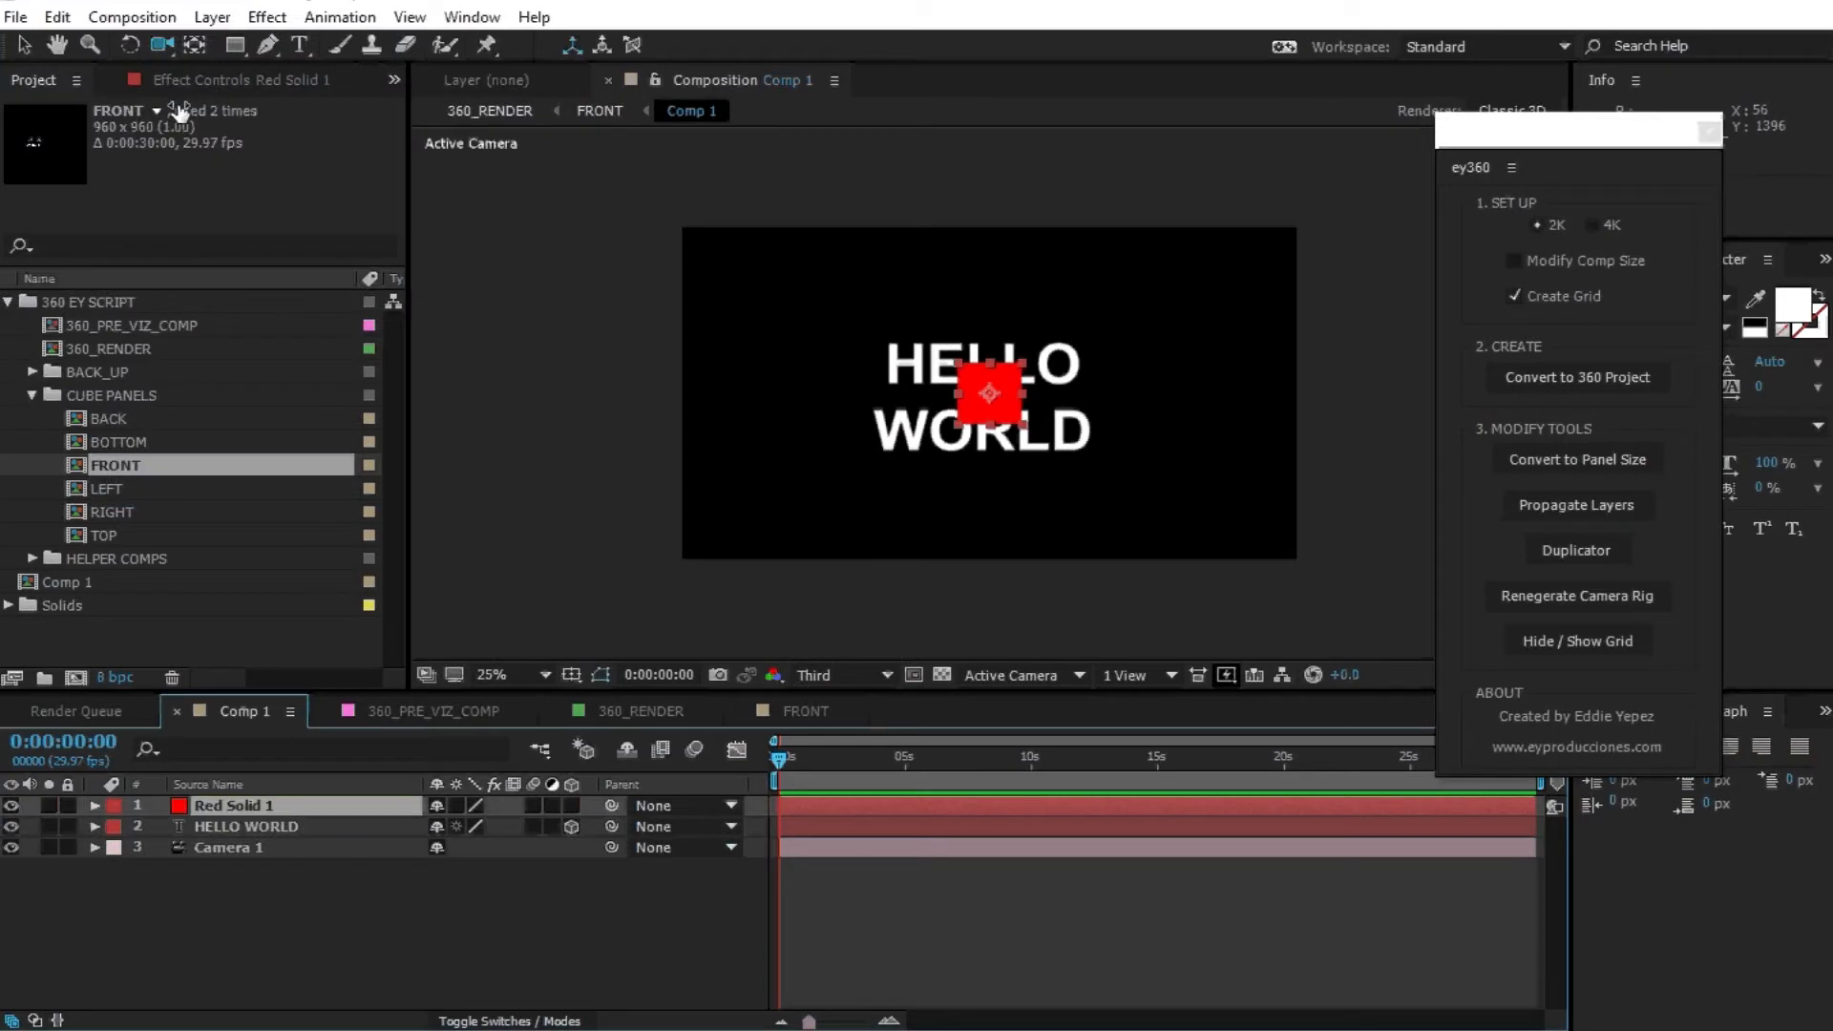
Make the red solid a 3D layer and place it, enlarged, behind the HELLO WORLD text at about 203, 389, 1076.
click(571, 805)
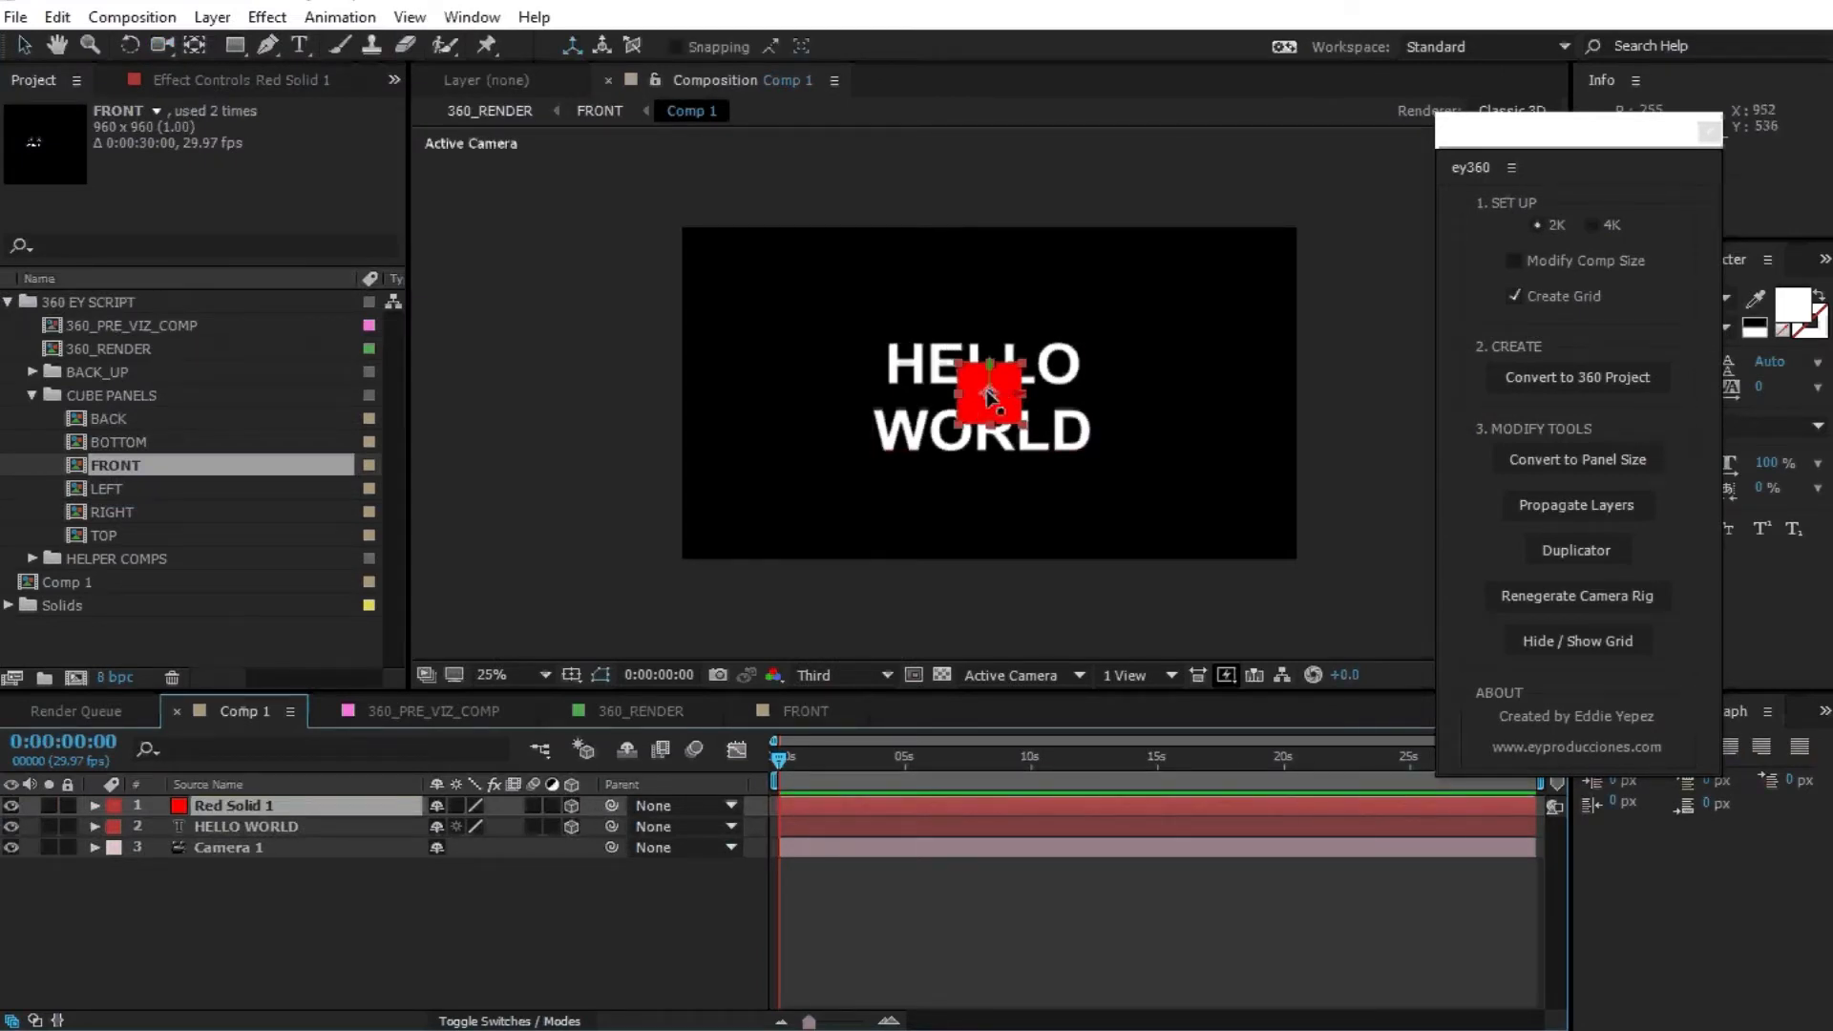
key(p)
drag(521, 826, 1547, 827)
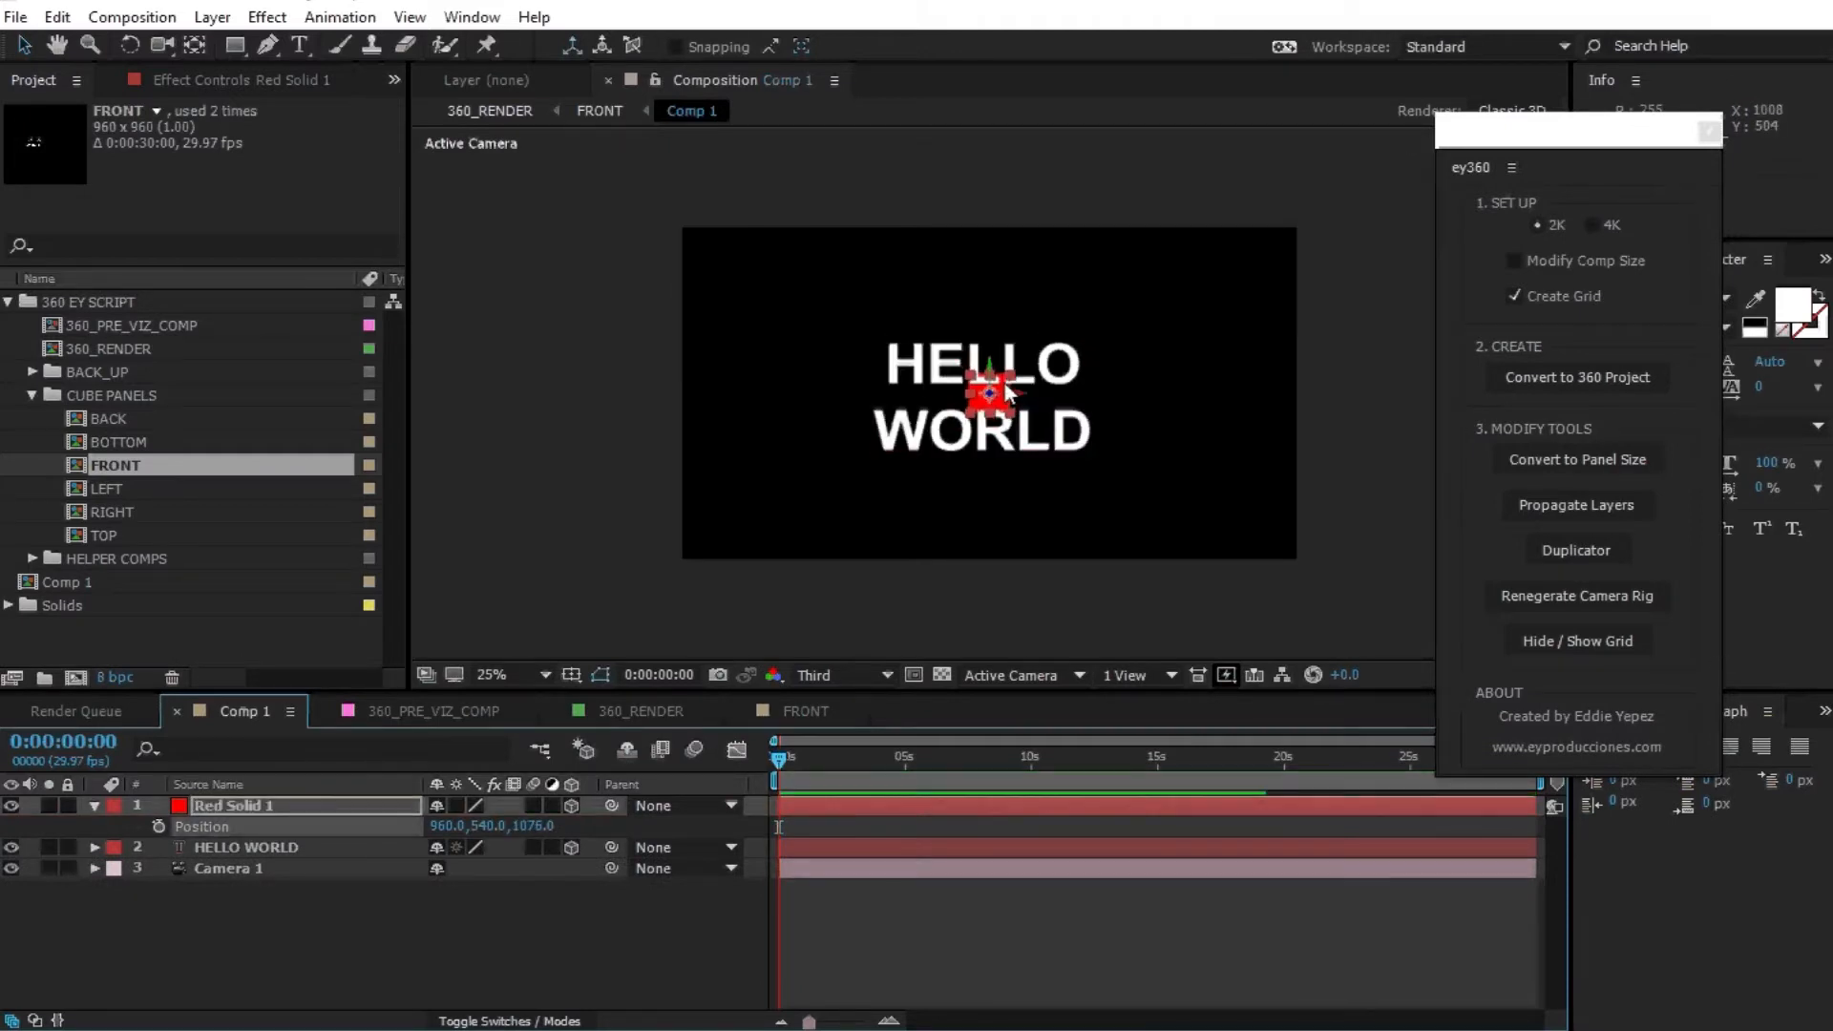
drag(1010, 375, 1169, 292)
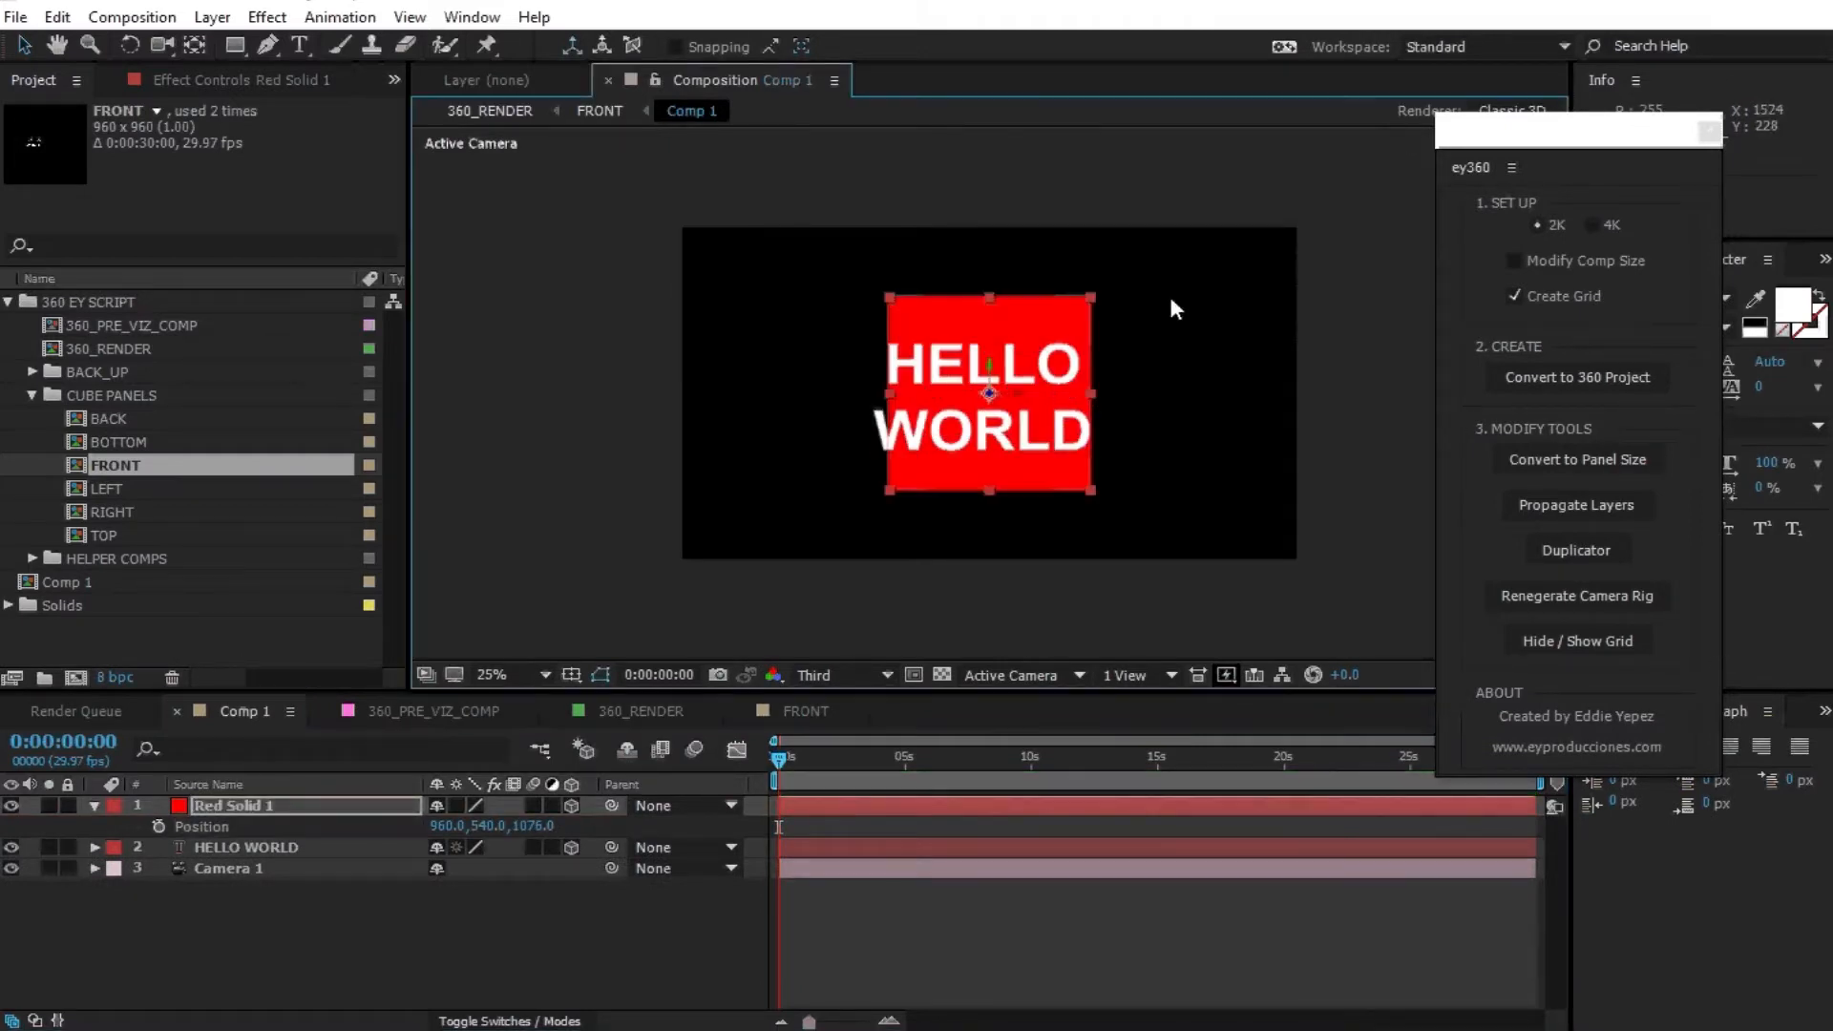
click(542, 939)
Look at the red solid and text in 360_PRE_VIZ_COMP by orbiting the preview camera around them.
click(616, 712)
click(432, 714)
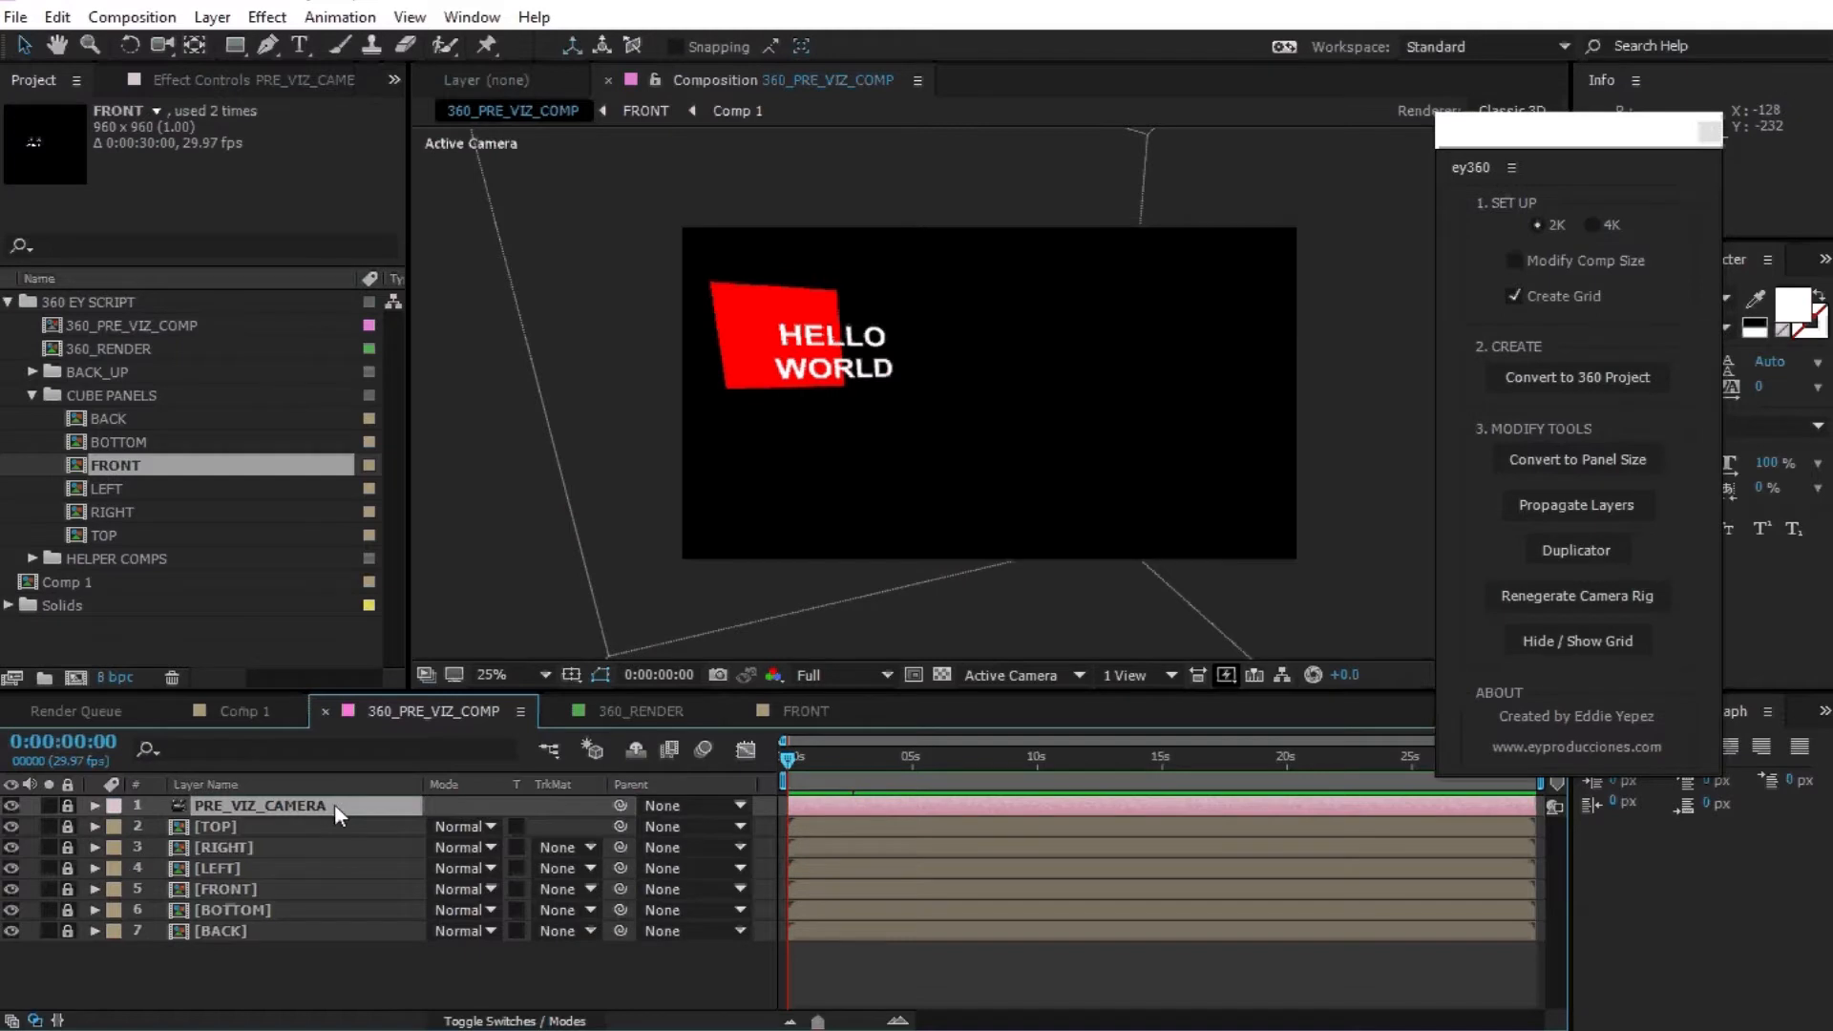
click(162, 45)
drag(916, 373, 1064, 438)
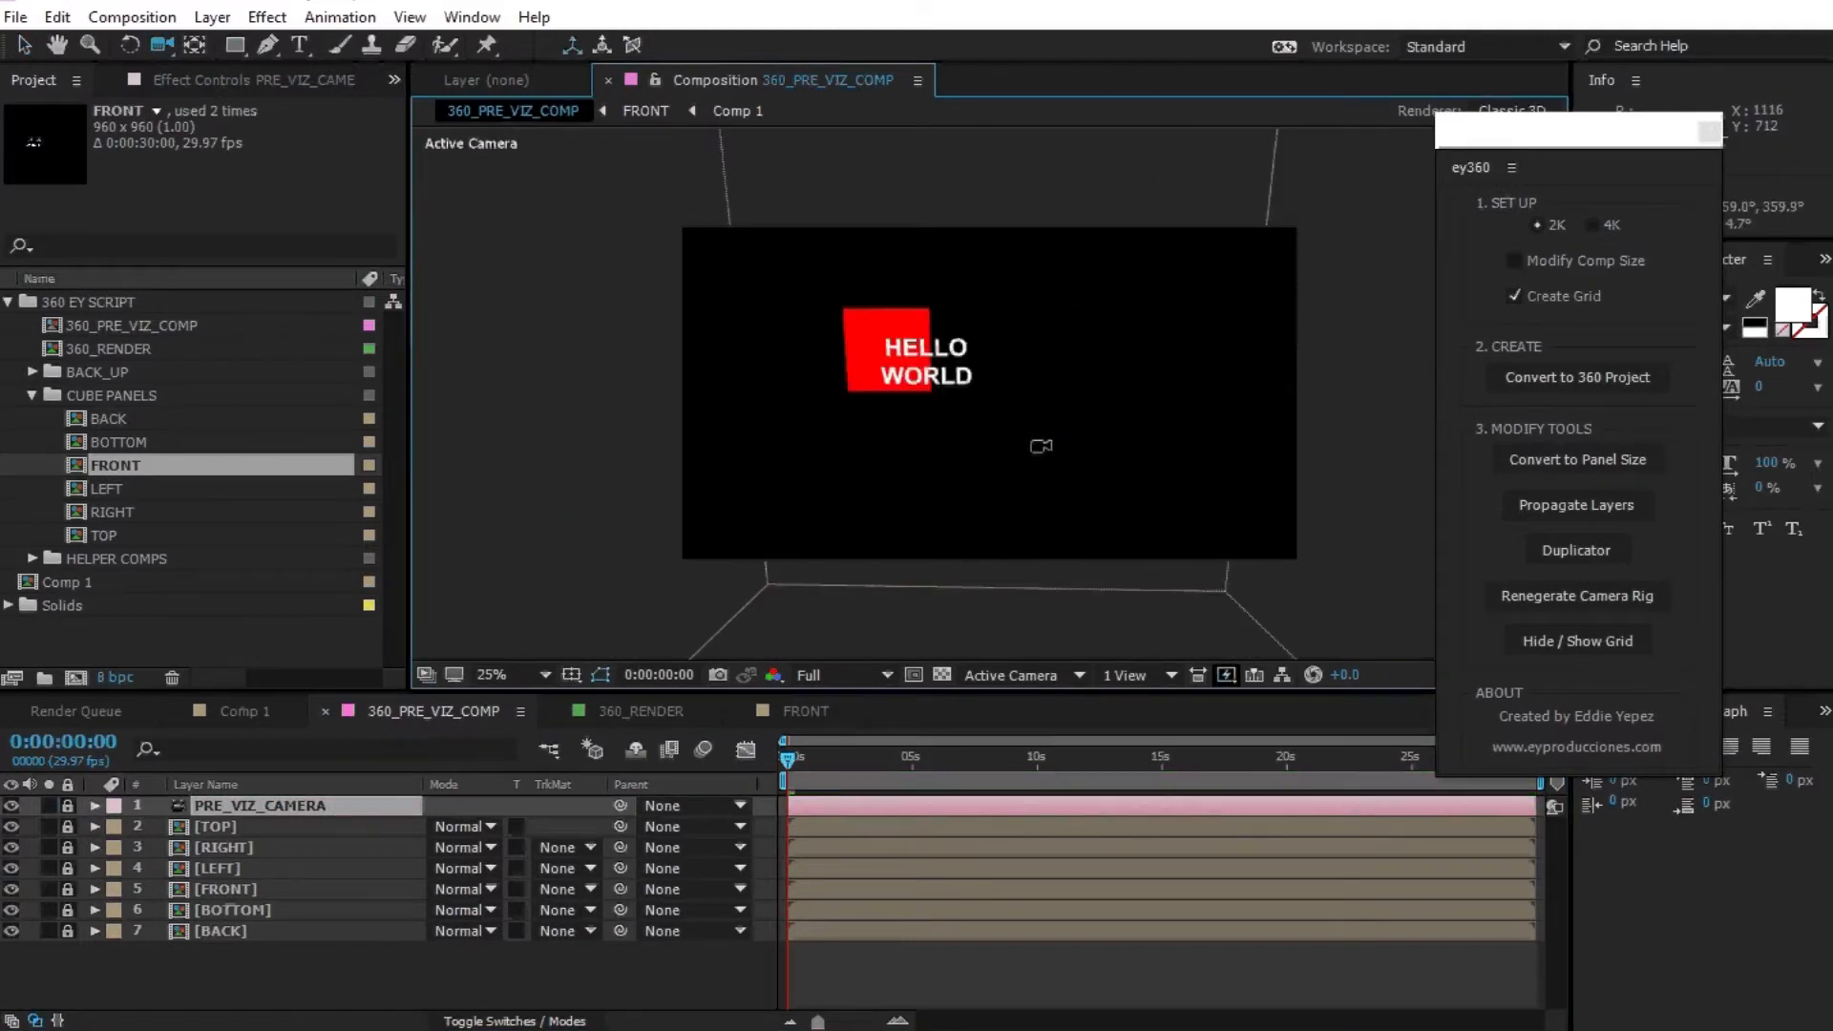
Examine in 360_RENDER where the text and red solid fall on the panel grid, showing the grid only for this check.
click(641, 711)
scroll(942, 403, up, 2)
click(1556, 641)
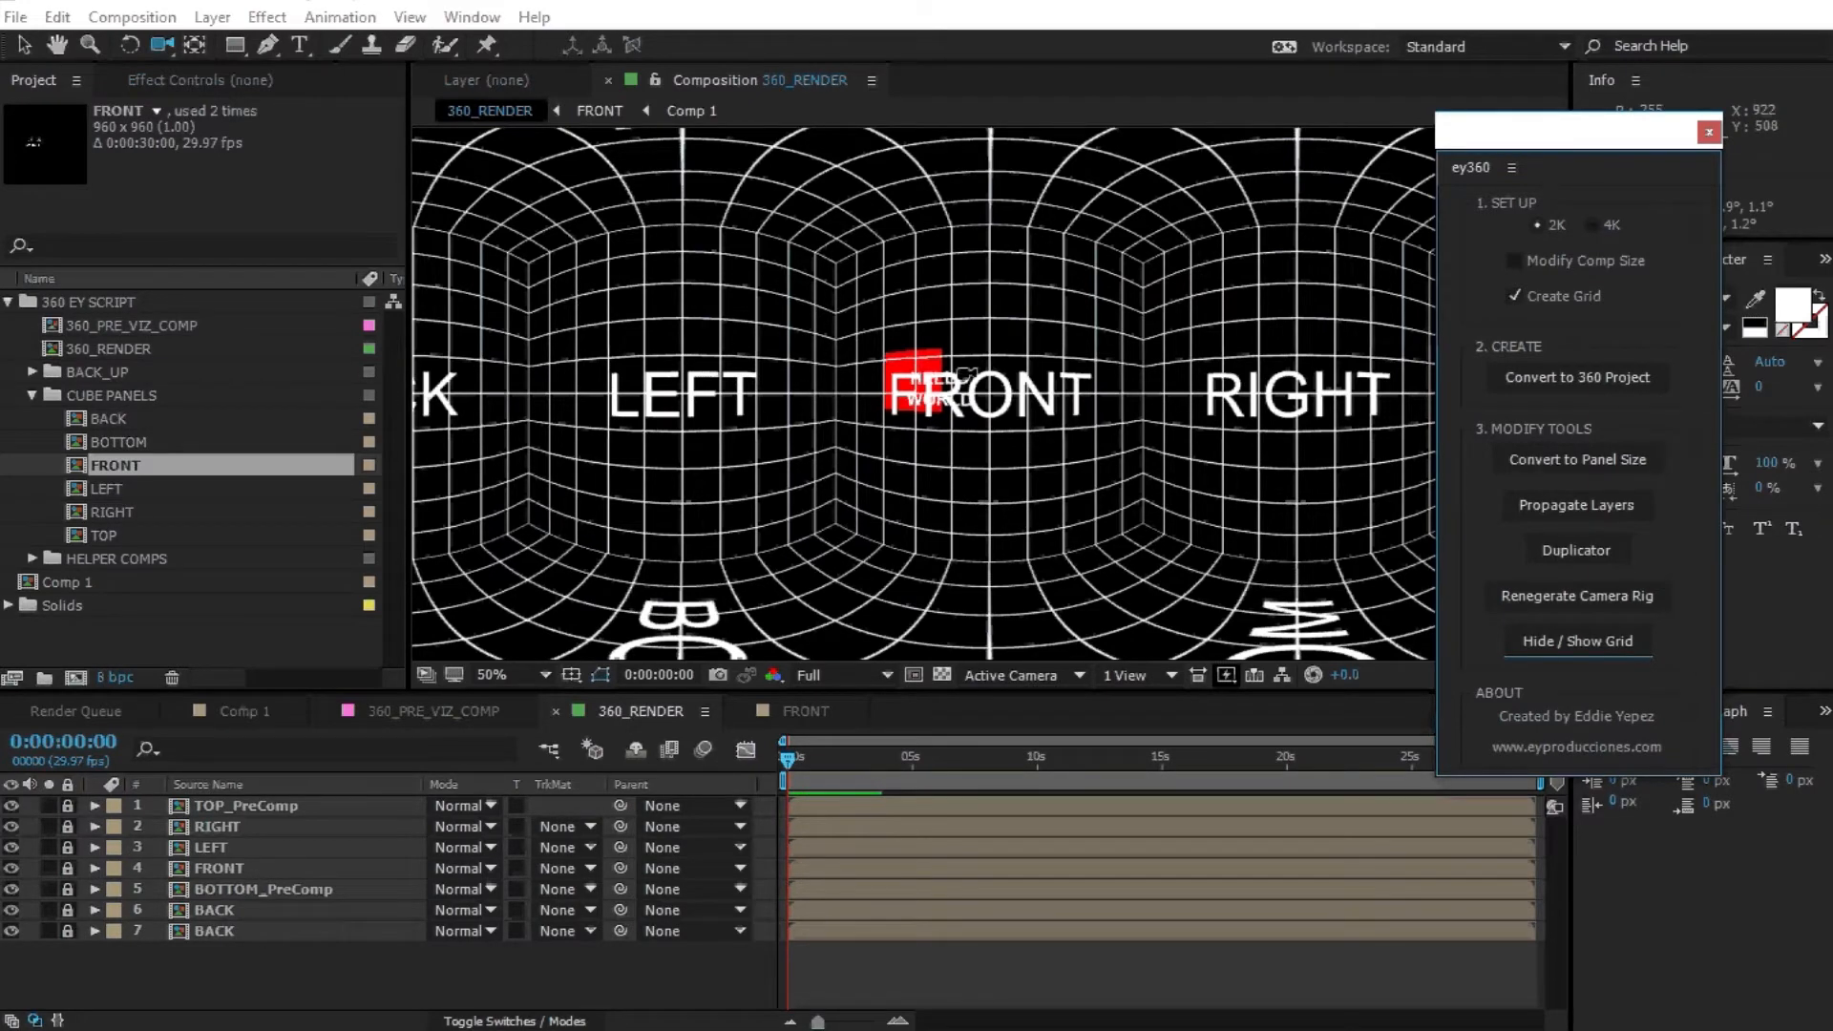
scroll(967, 374, up, 2)
scroll(905, 378, down, 2)
scroll(912, 405, down, 1)
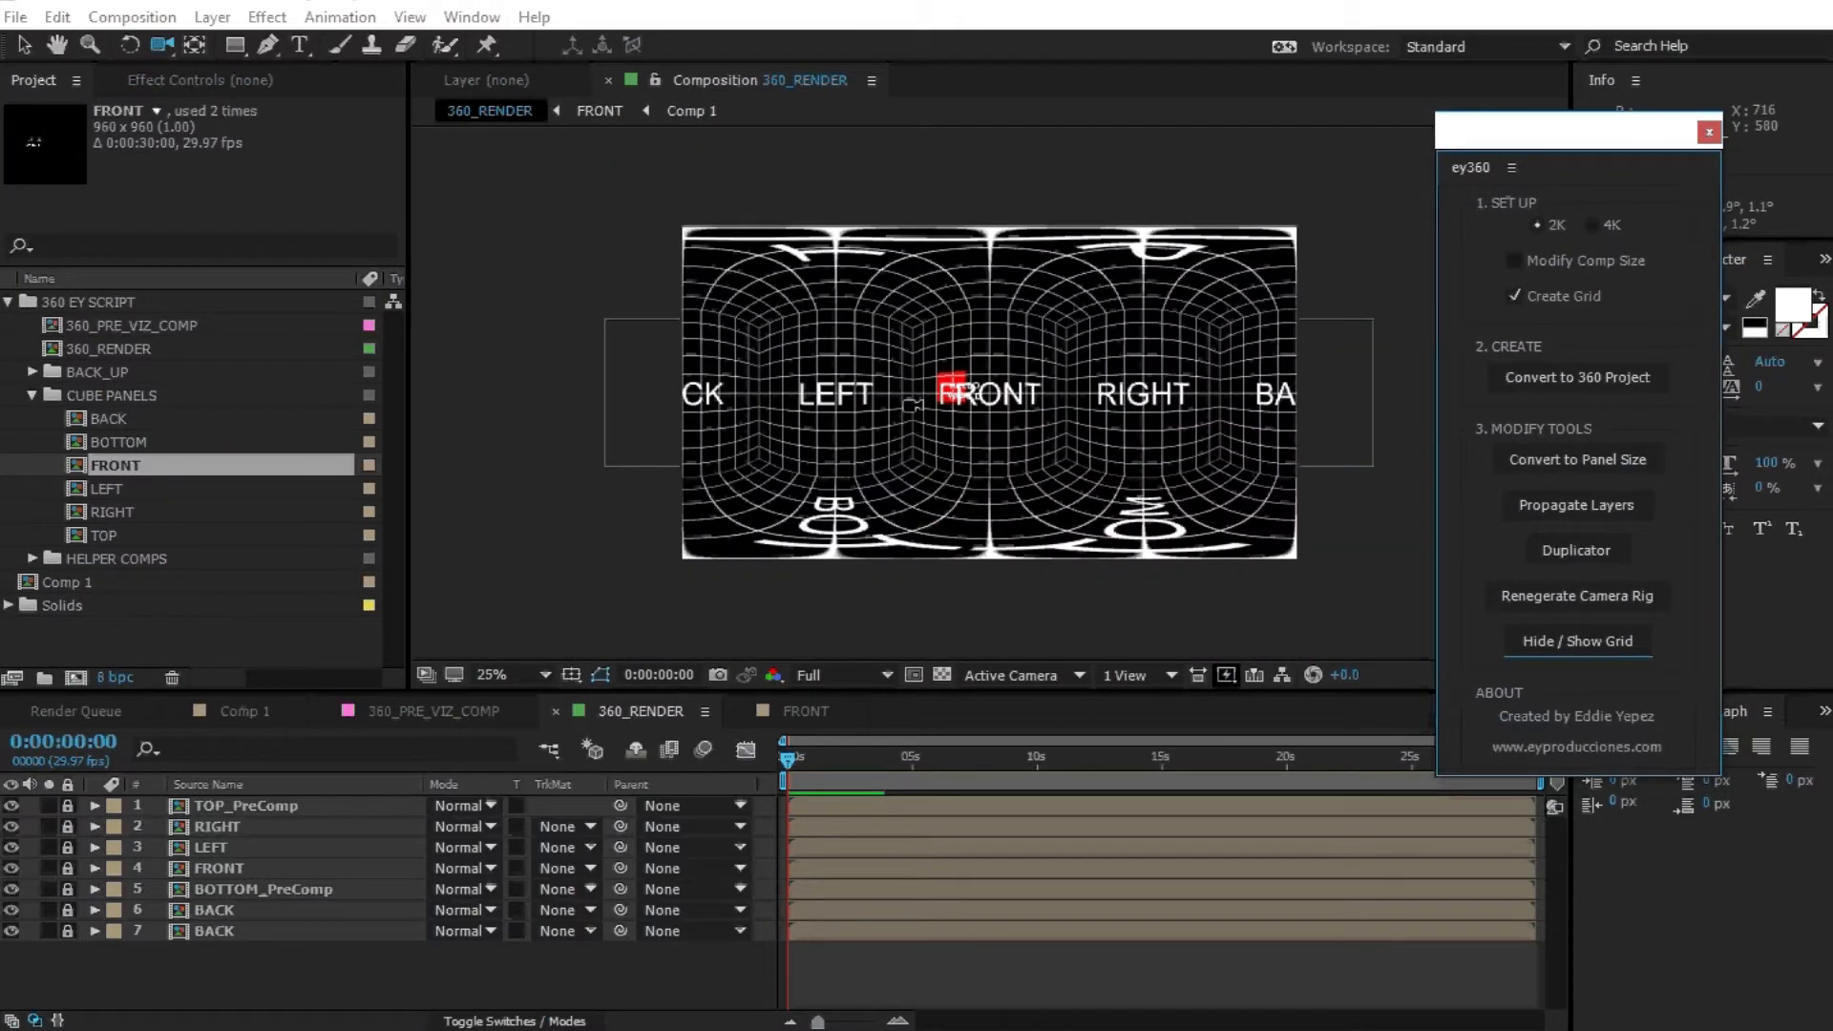
scroll(989, 393, up, 1)
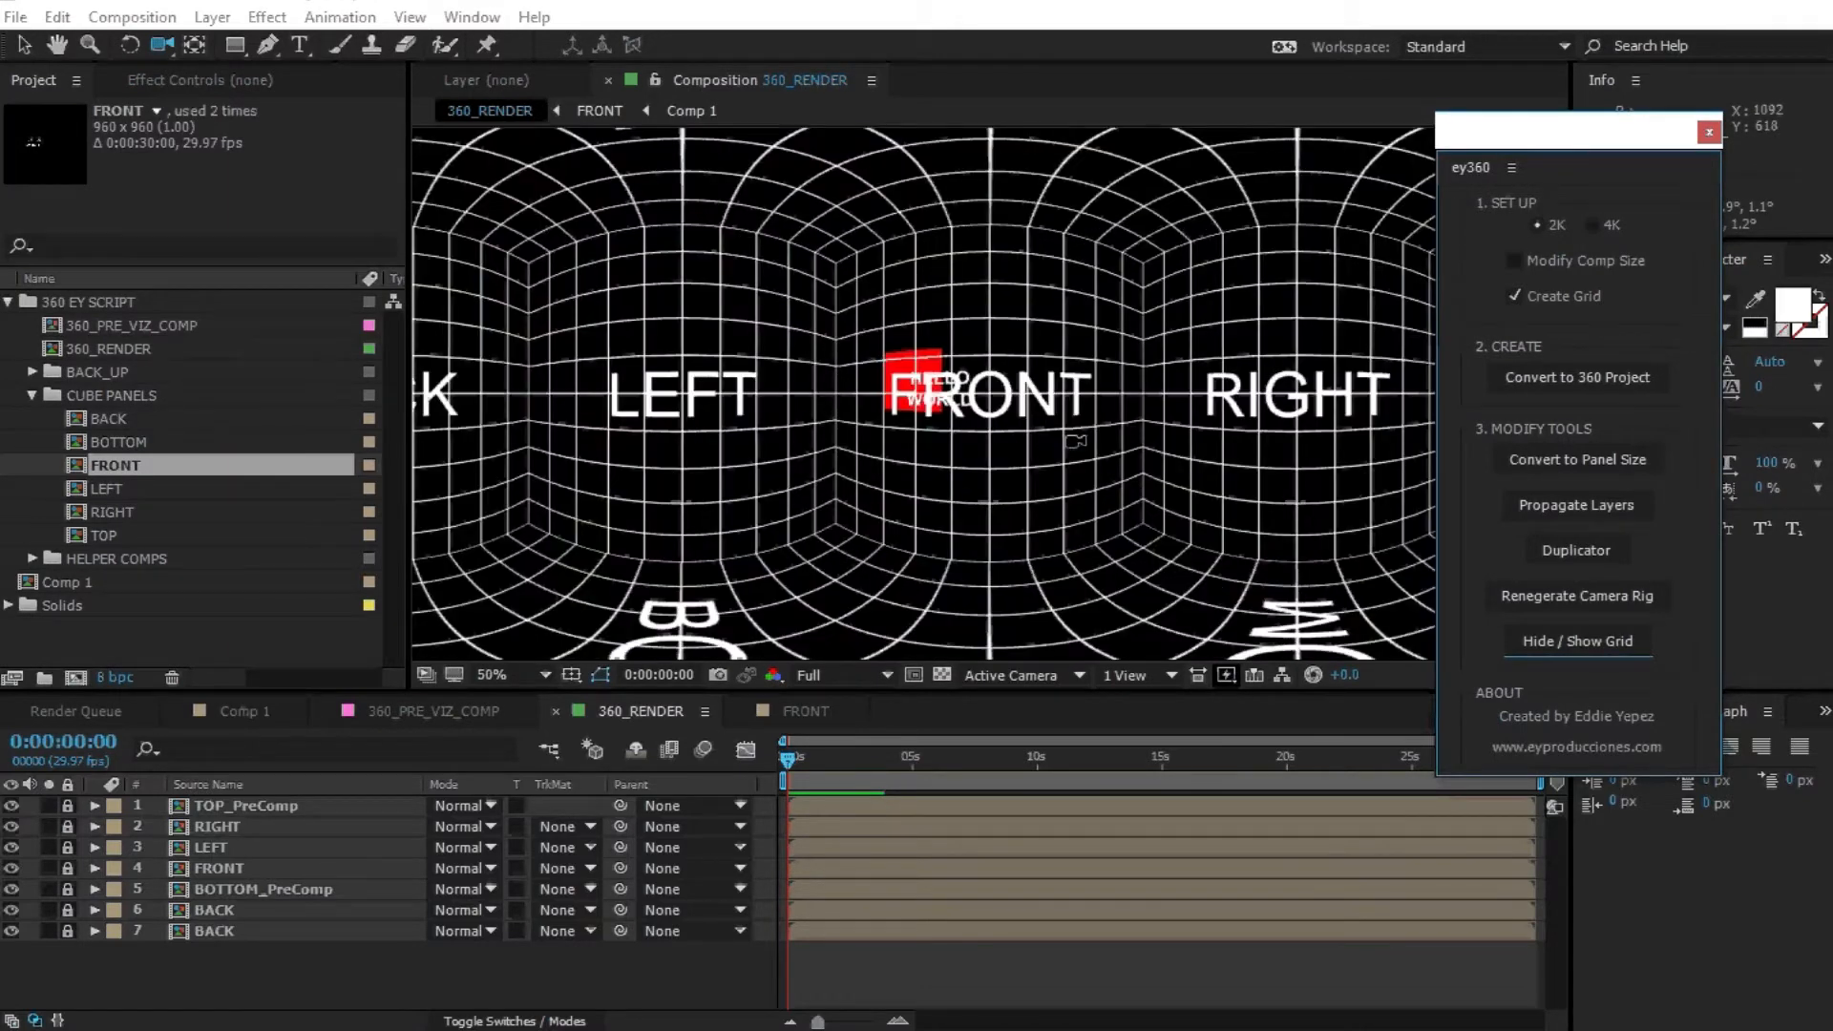
scroll(1074, 440, down, 1)
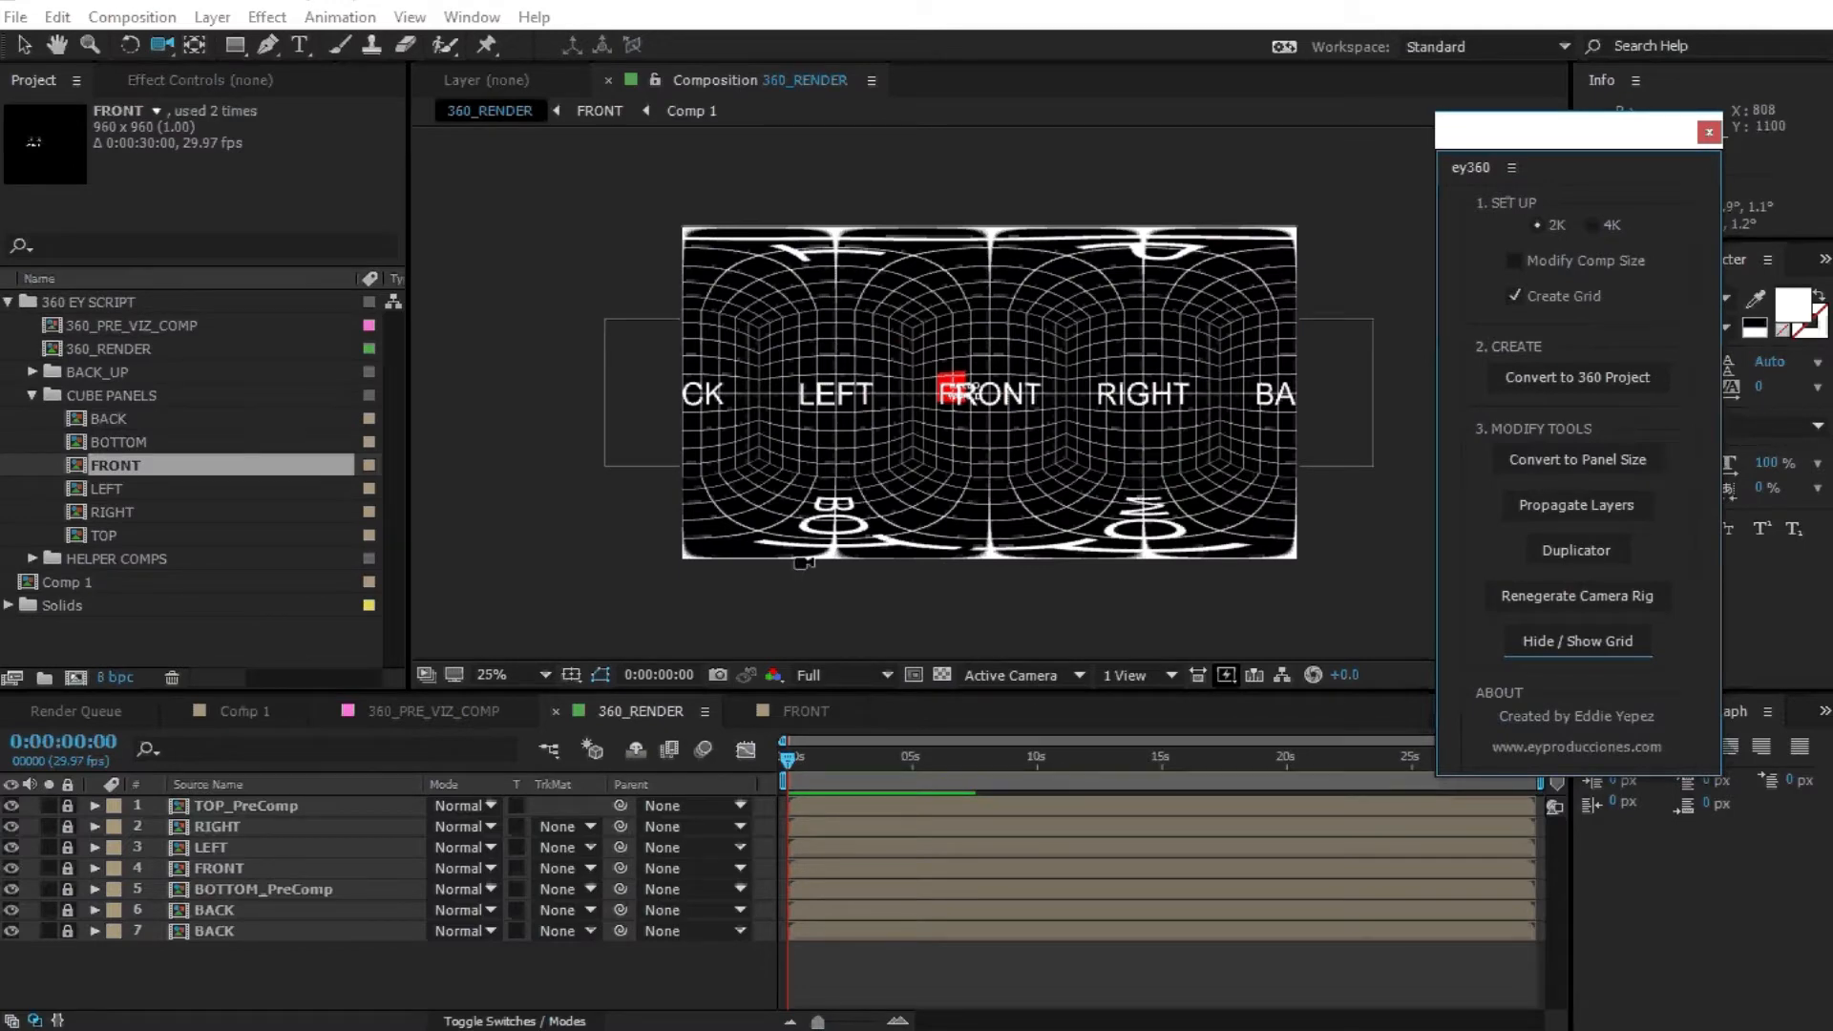
click(1576, 640)
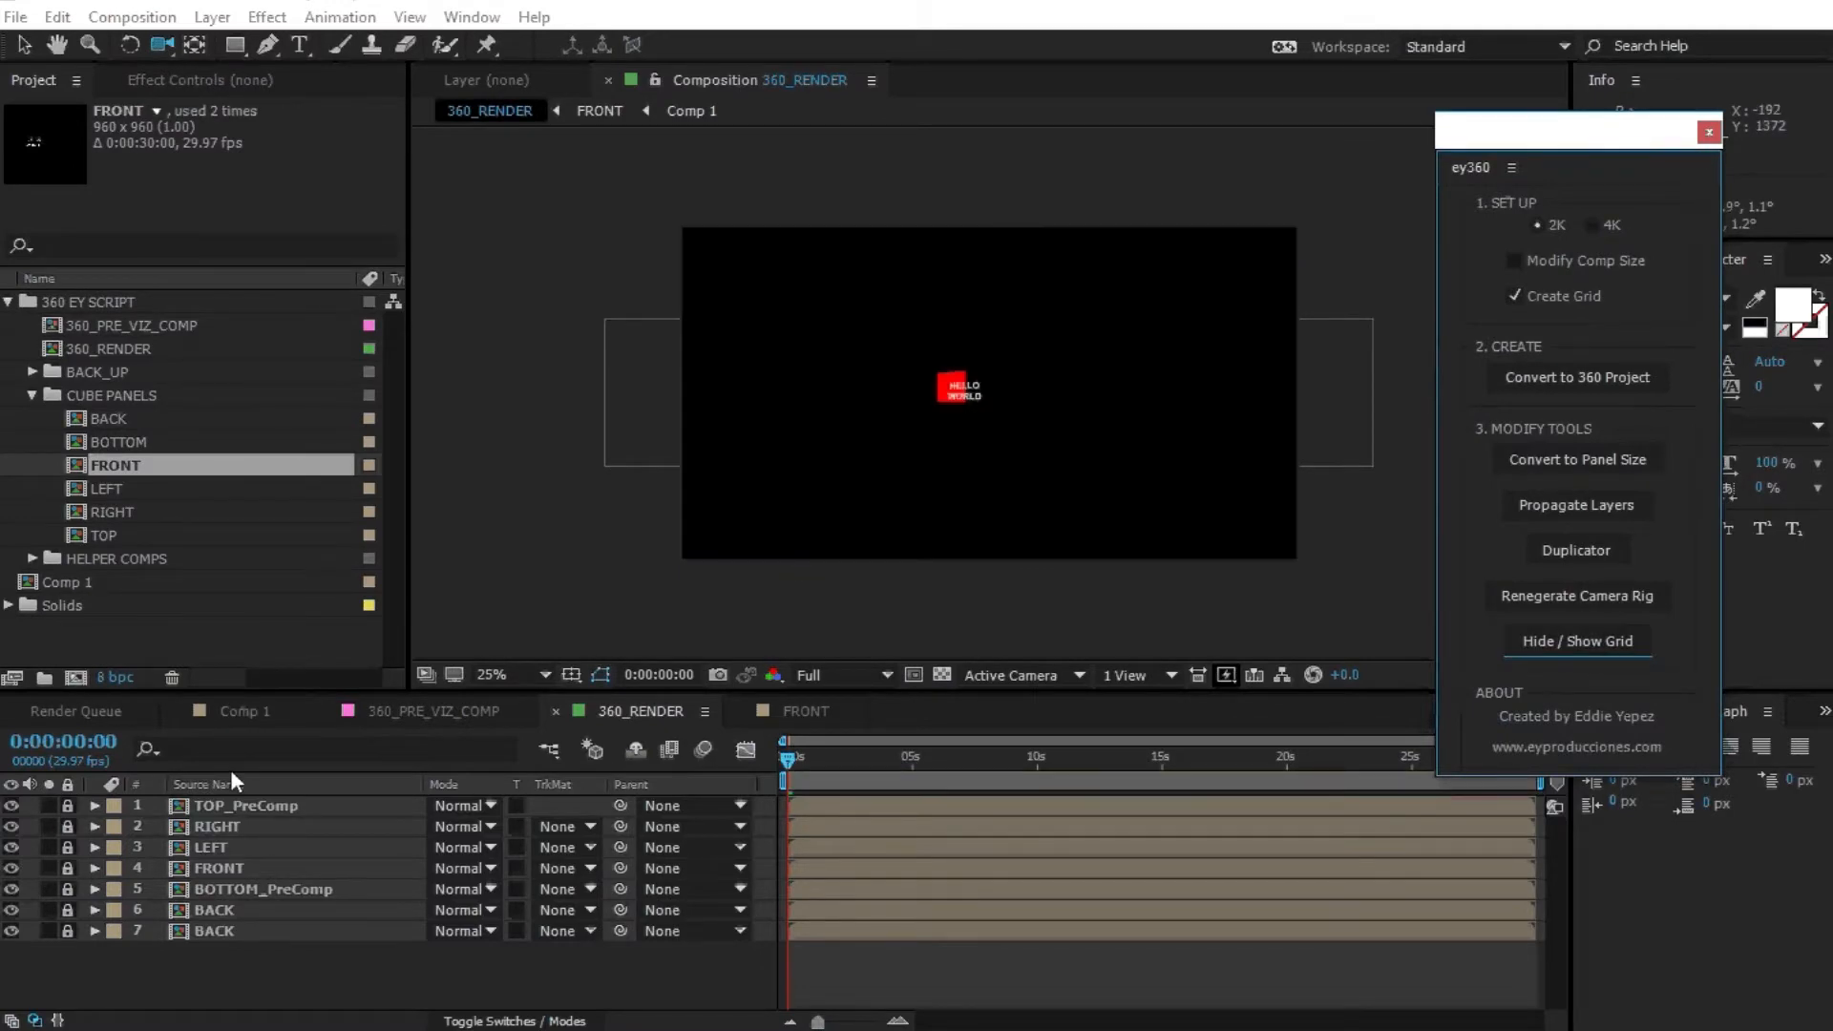
Collapse the CUBE PANELS folder and reduce the Zoom of Camera 1 in Comp 1 to about 1767.7 pixels.
click(246, 711)
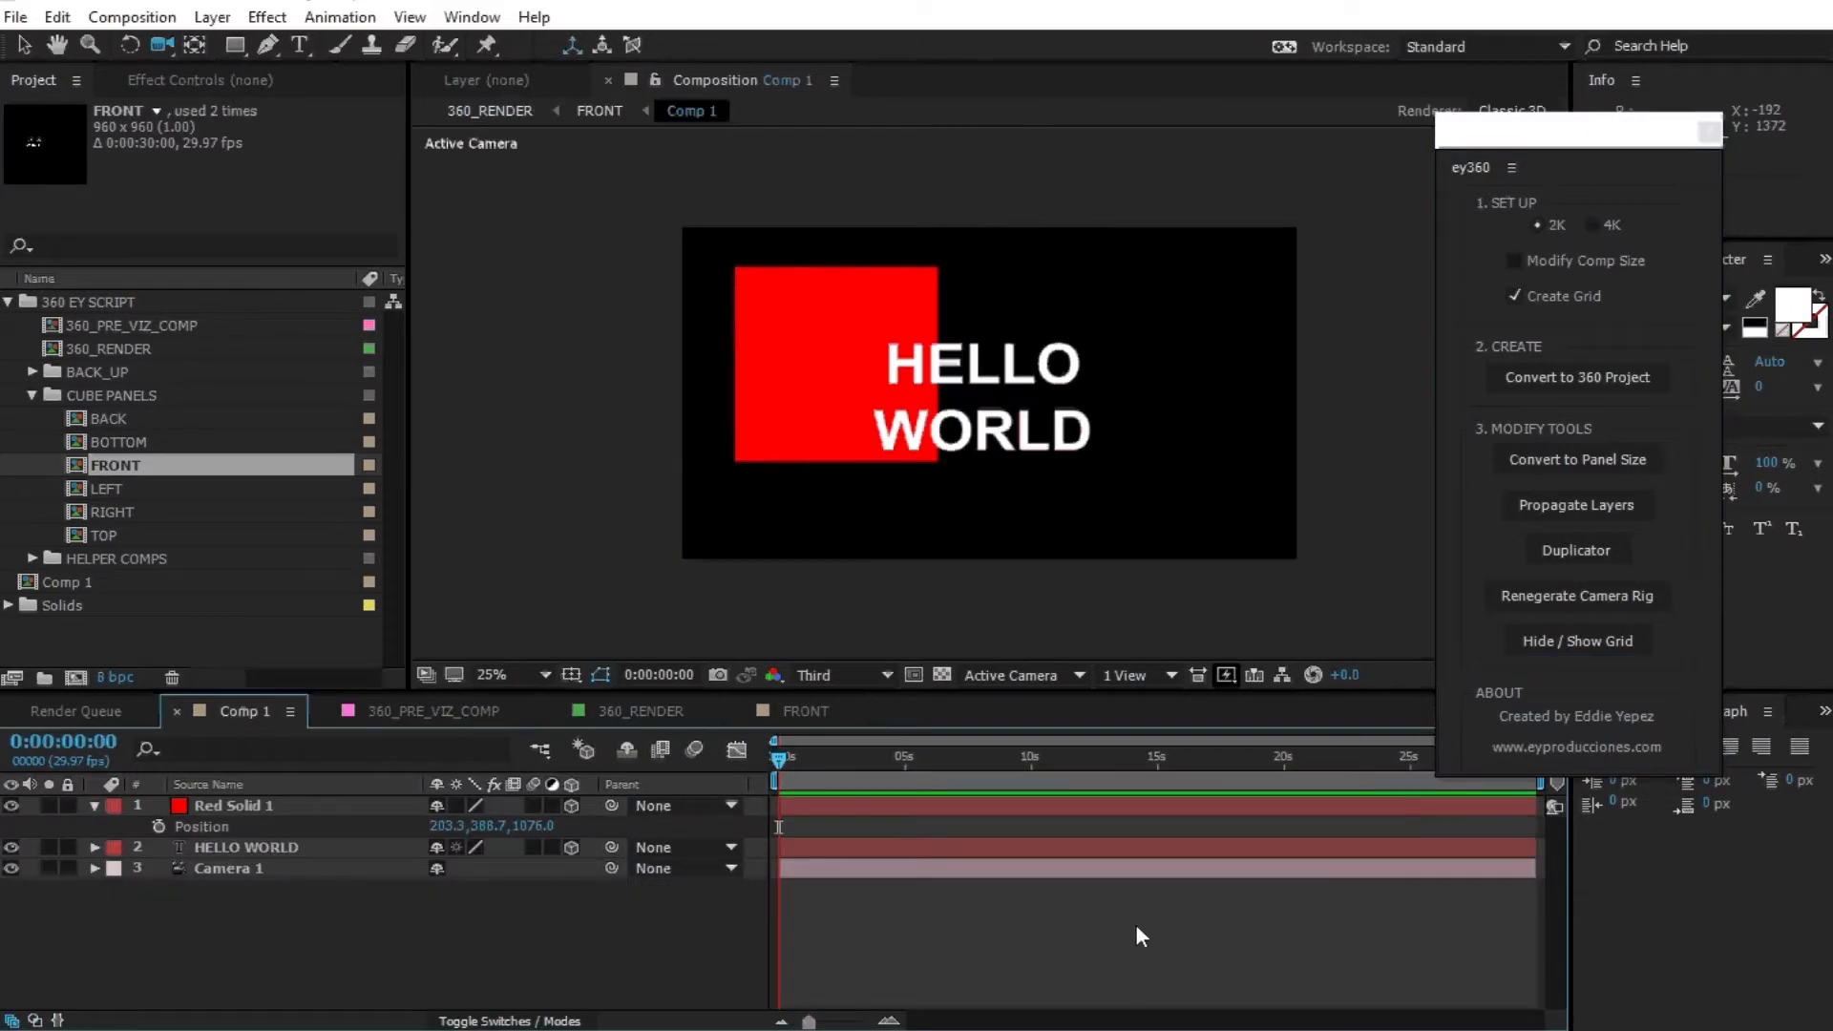
click(30, 393)
click(244, 868)
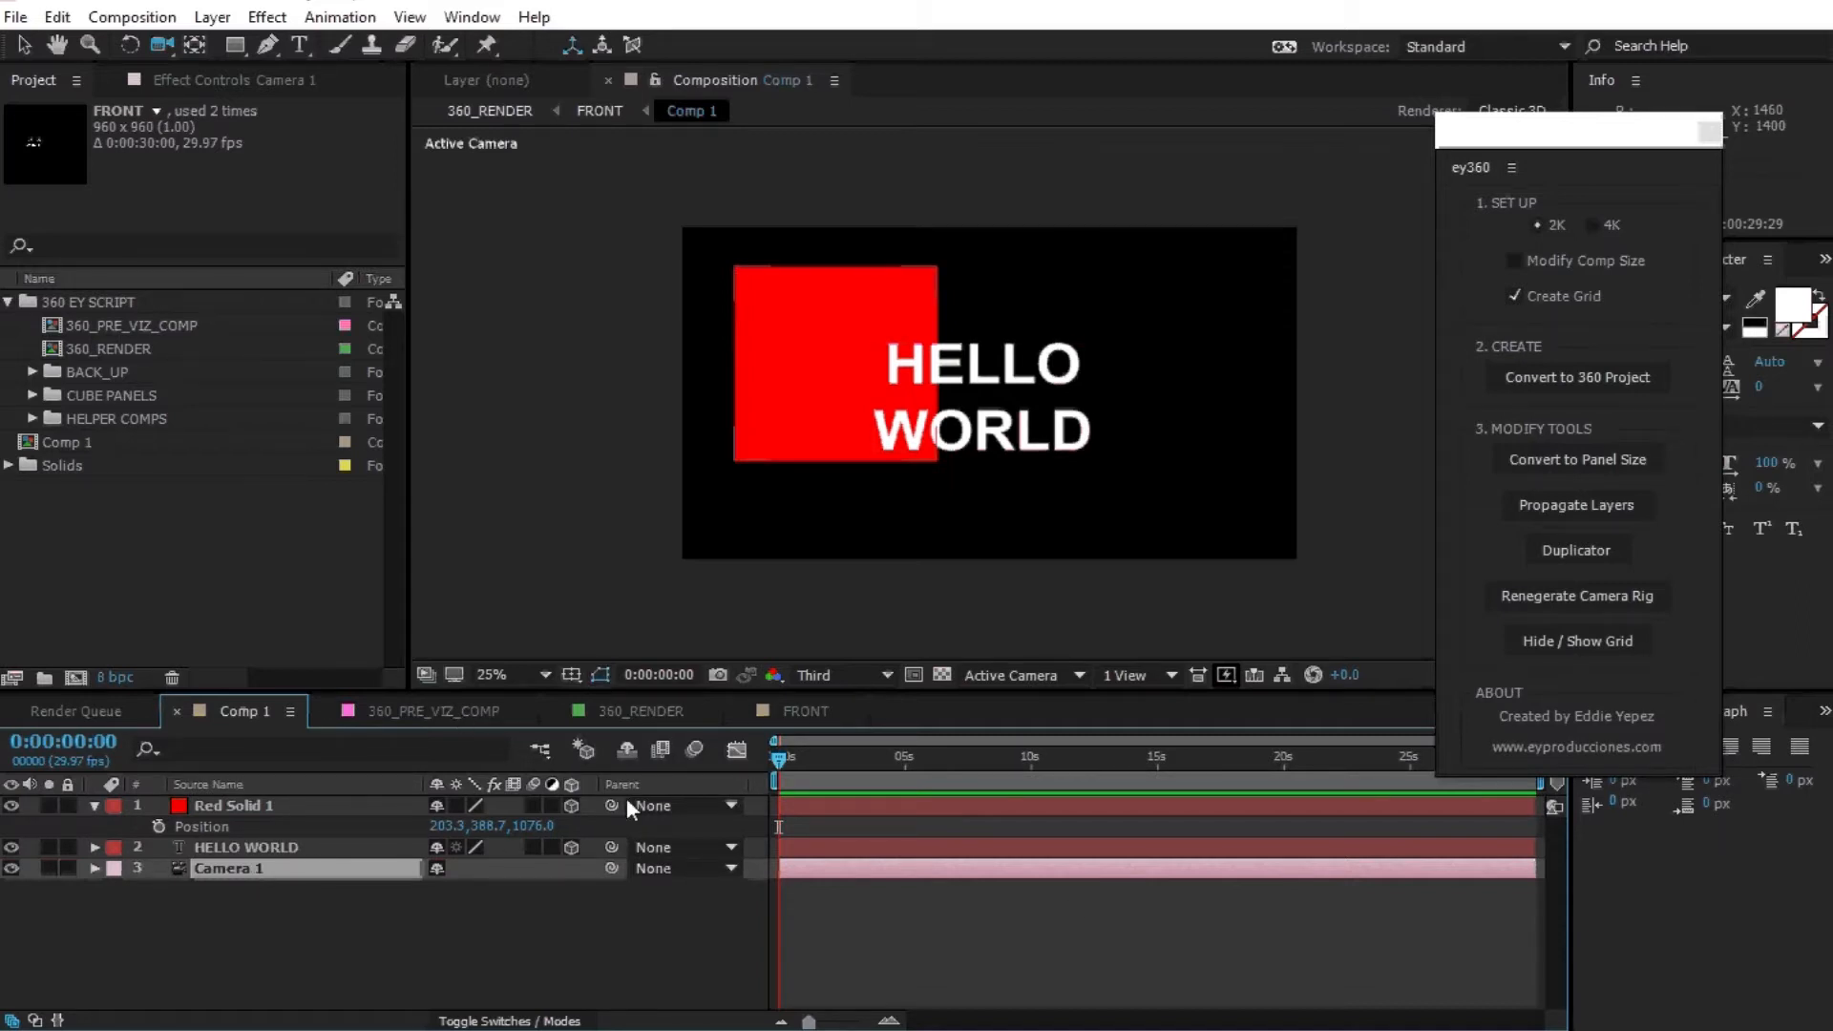
key(p)
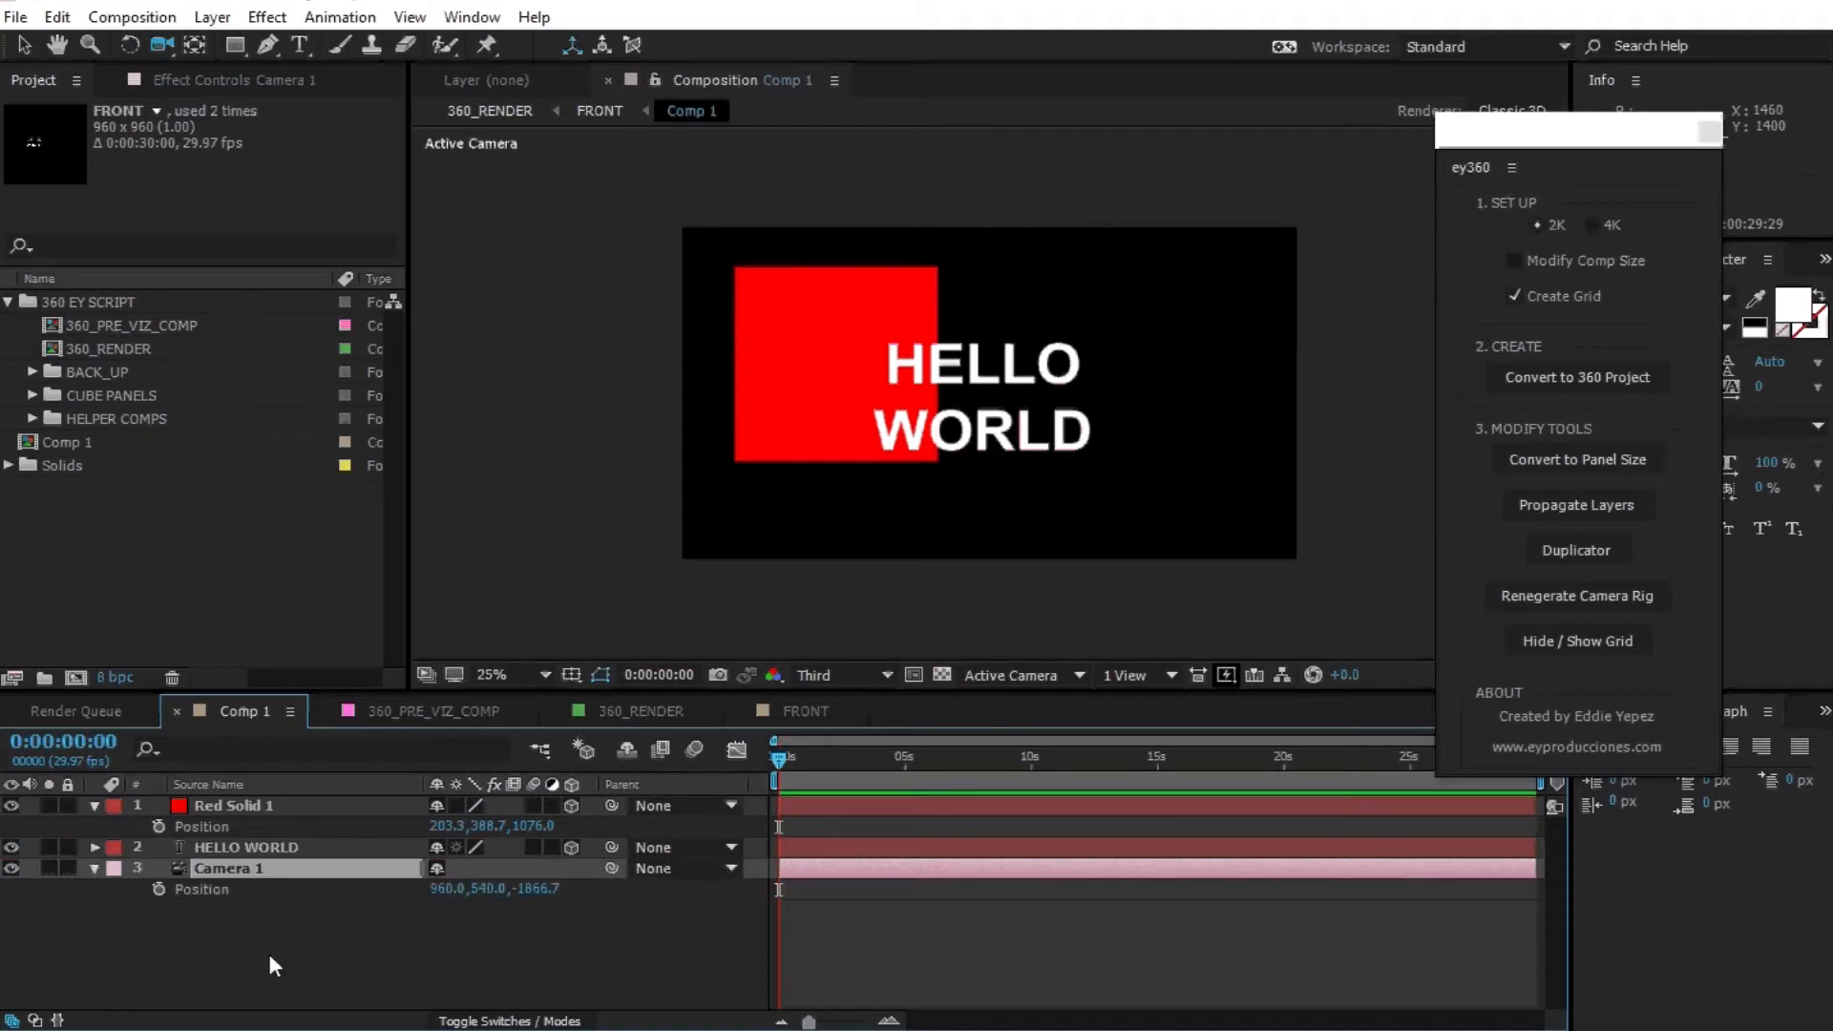
click(93, 868)
scroll(128, 912, down, 1)
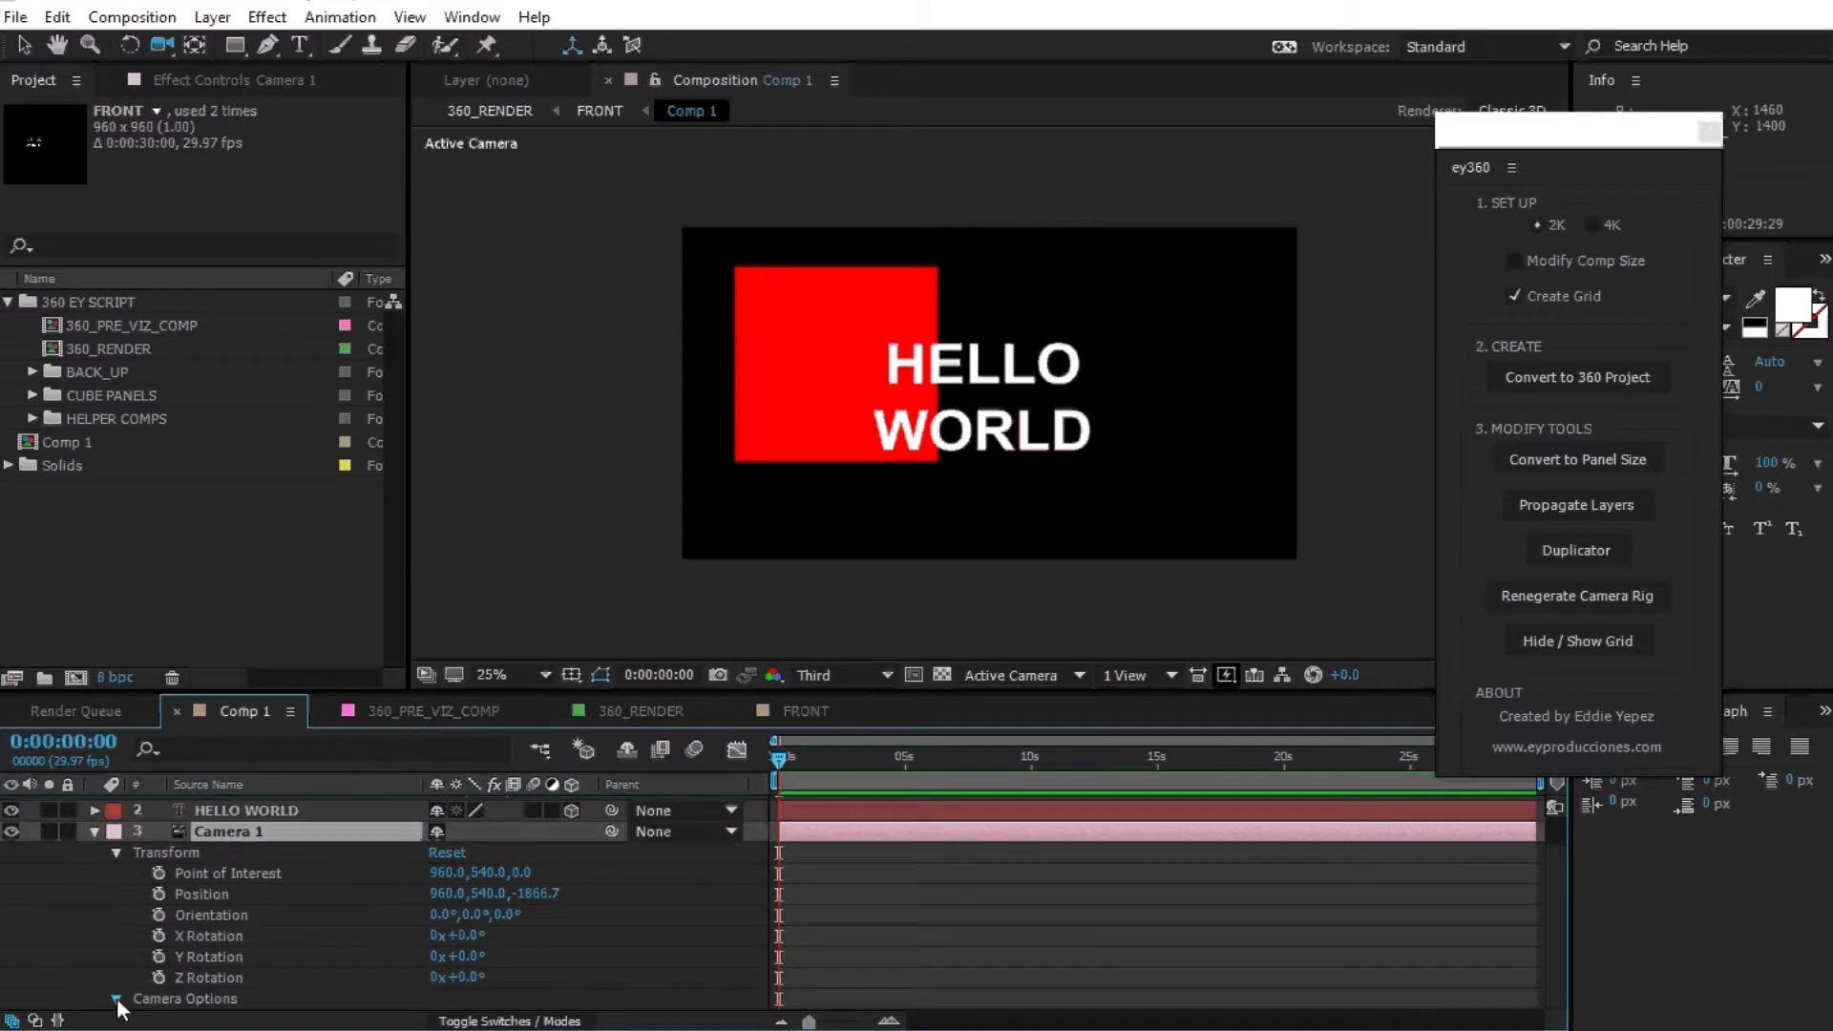
scroll(237, 958, down, 5)
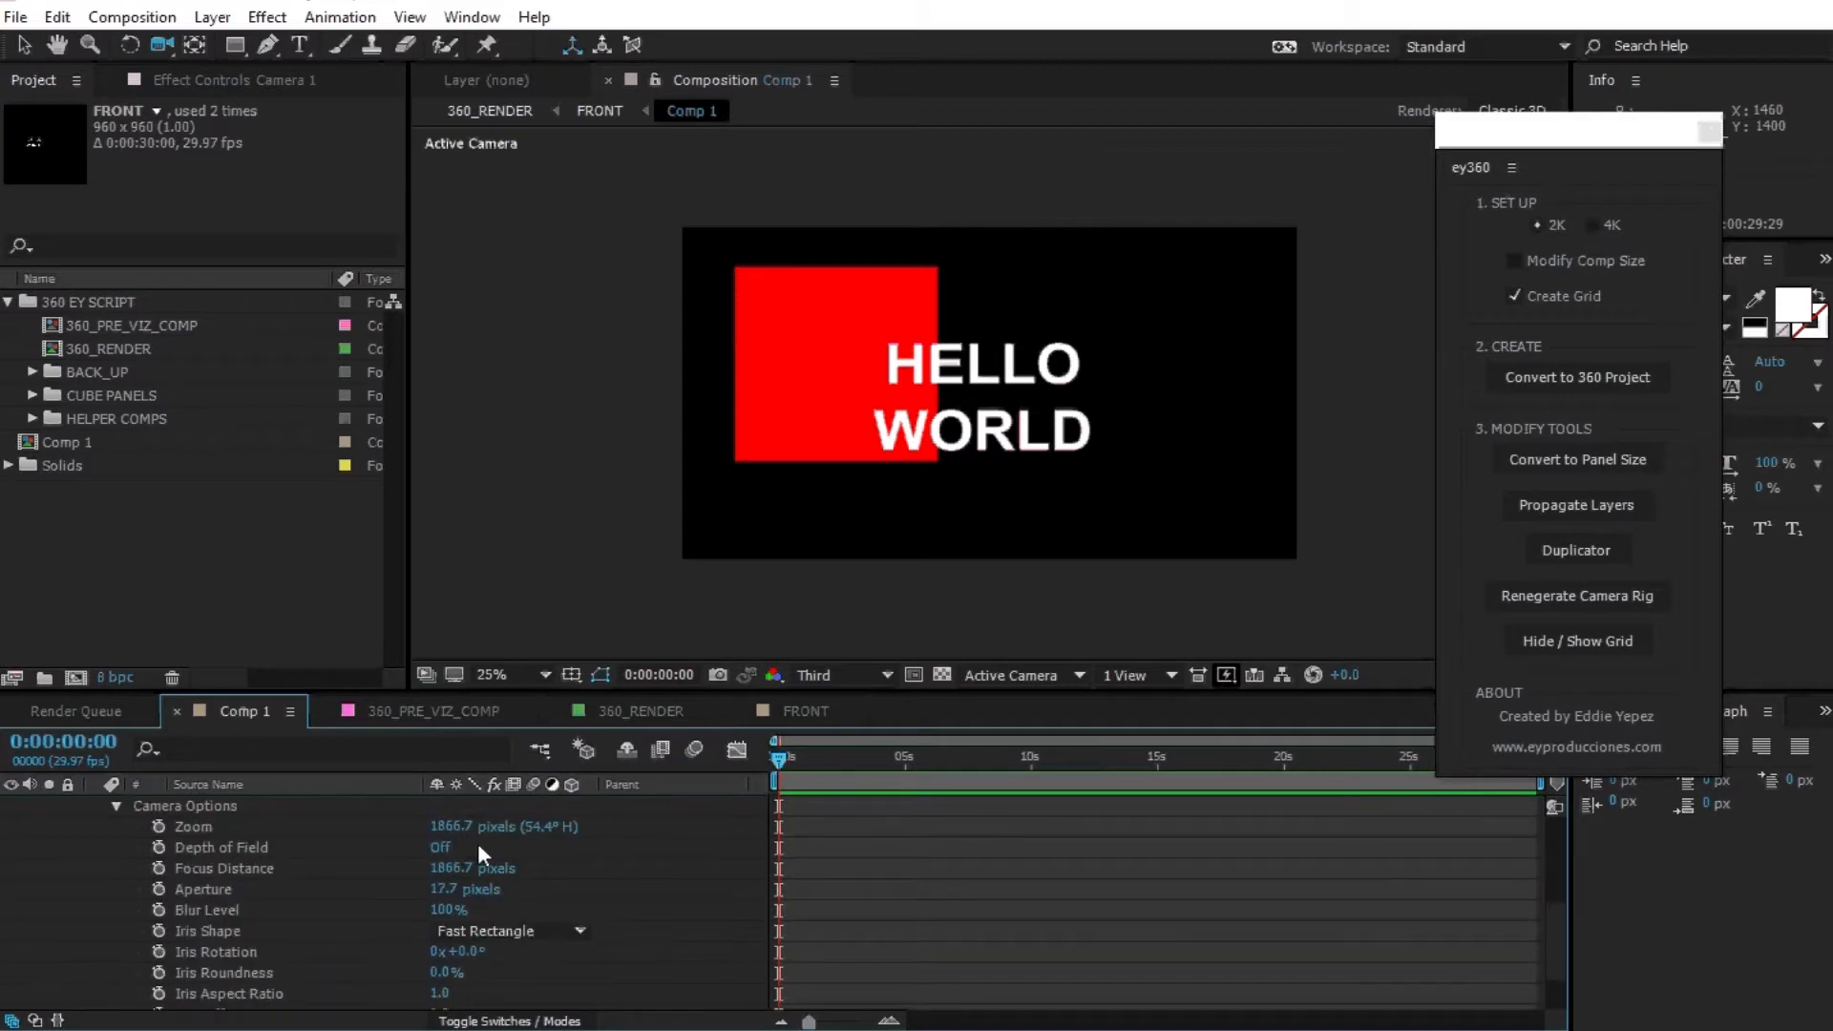
drag(449, 826, 384, 807)
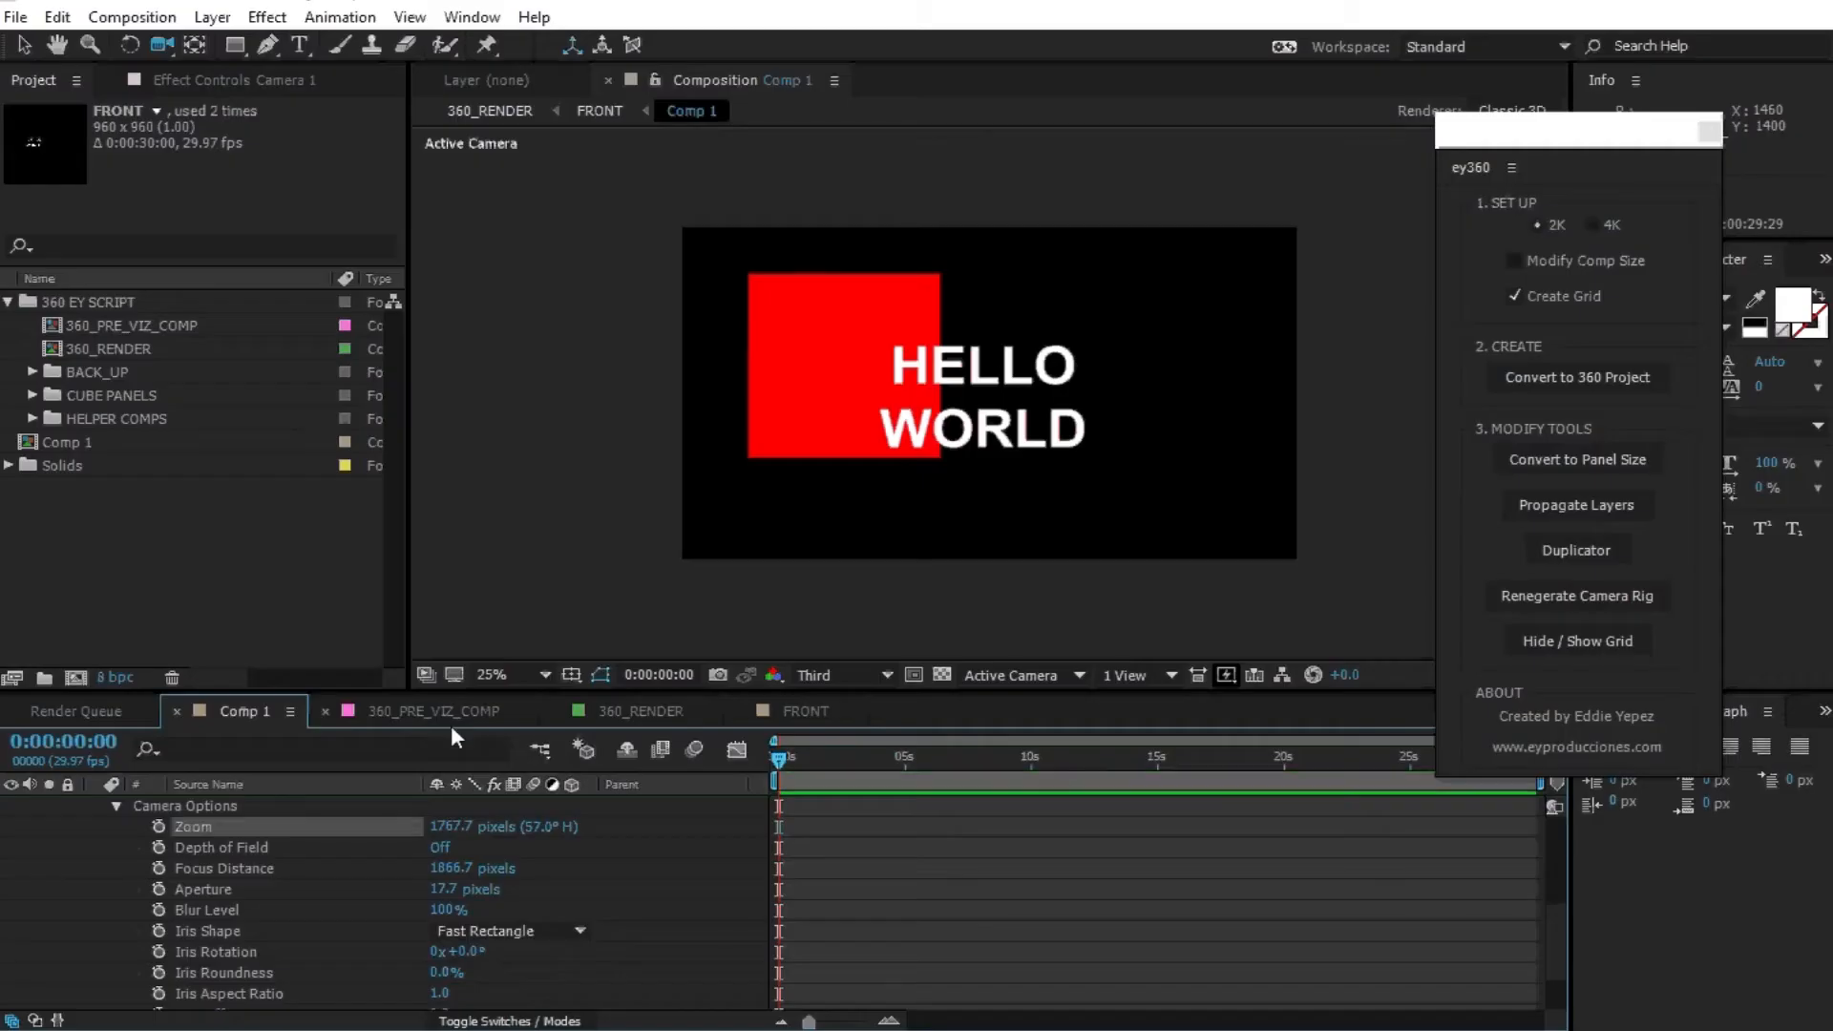
Compare 360_PRE_VIZ_COMP, 360_RENDER and FRONT with Comp 1, and inspect the 360_FRONT camera settings without changing them.
click(448, 707)
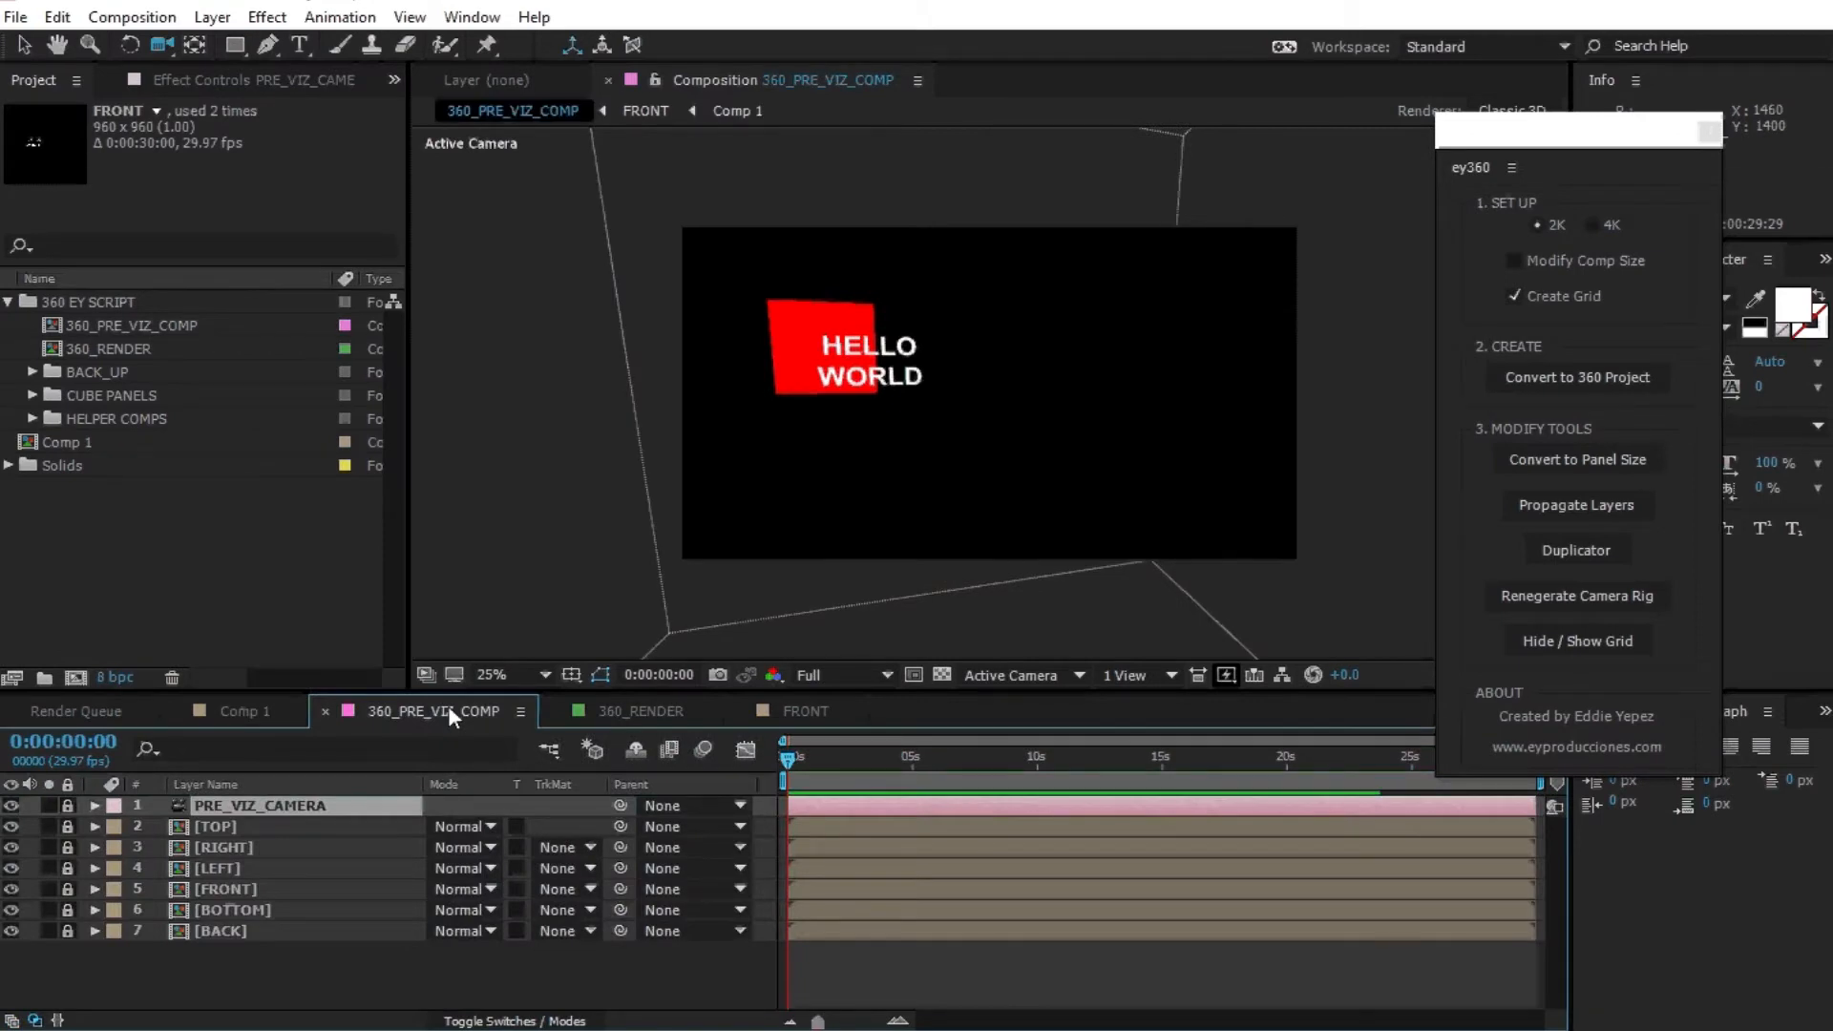
click(627, 716)
click(805, 711)
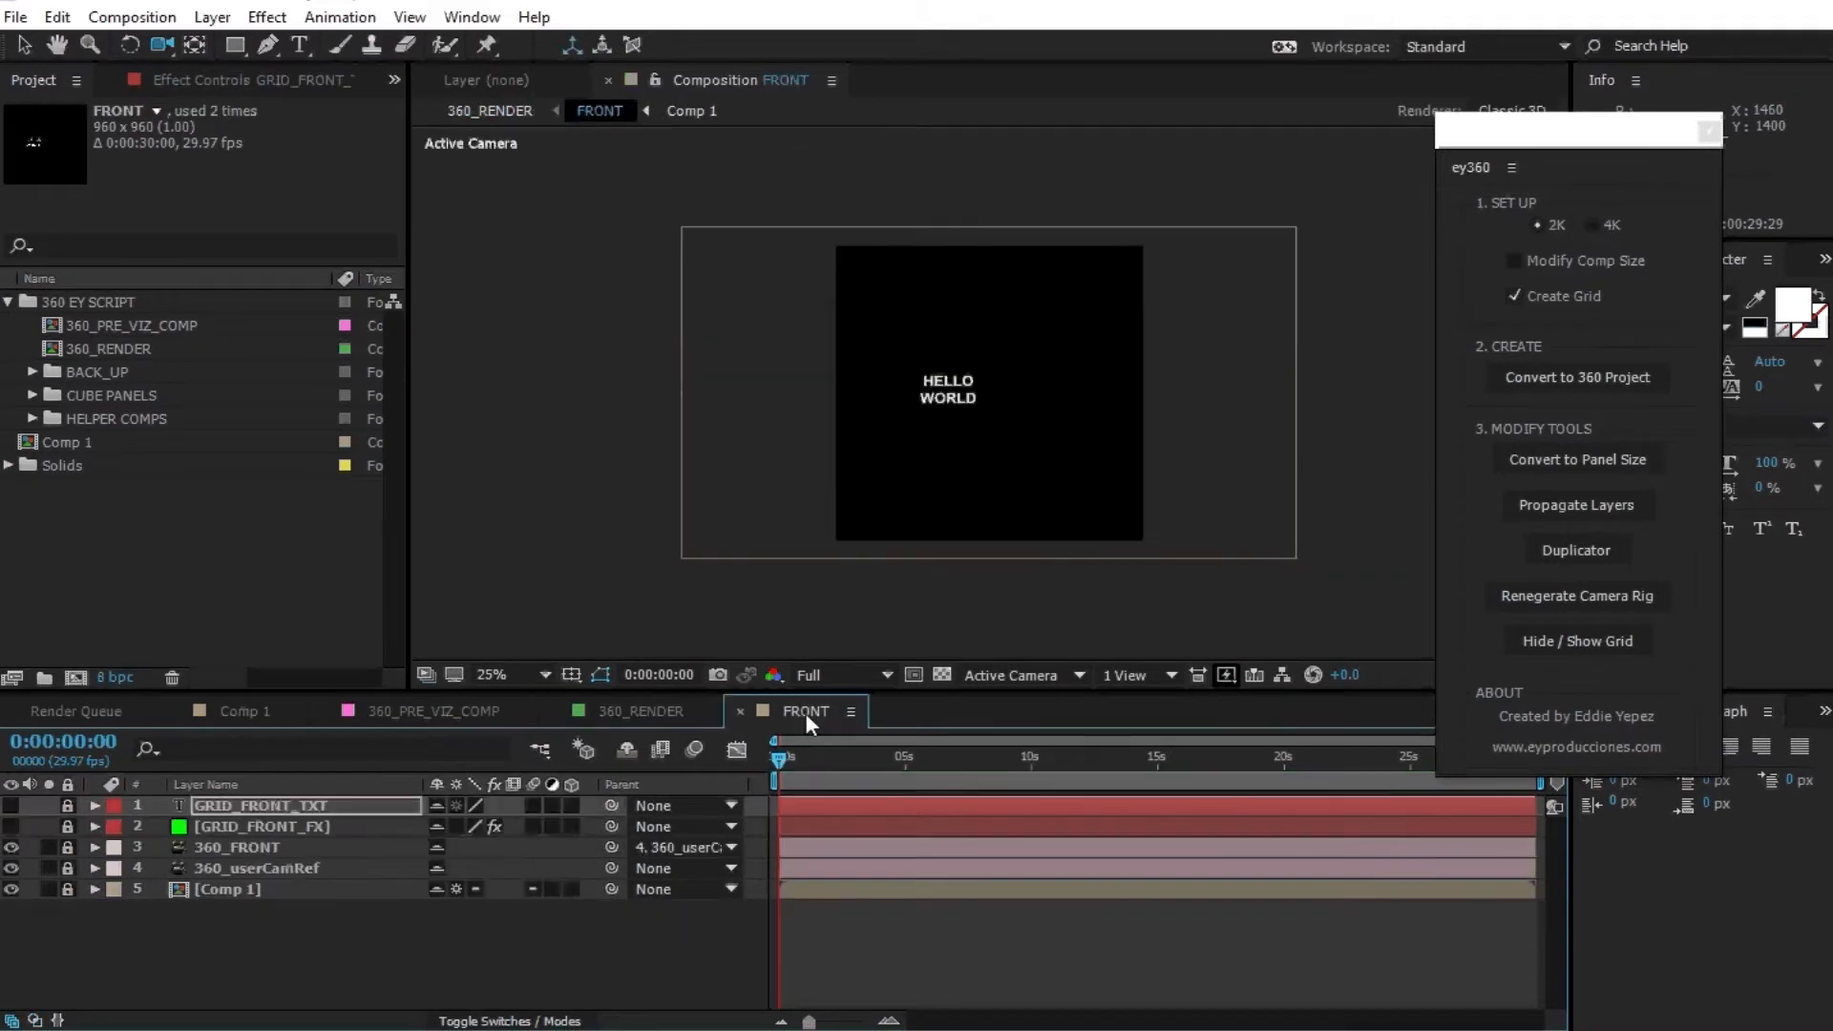
double_click(260, 847)
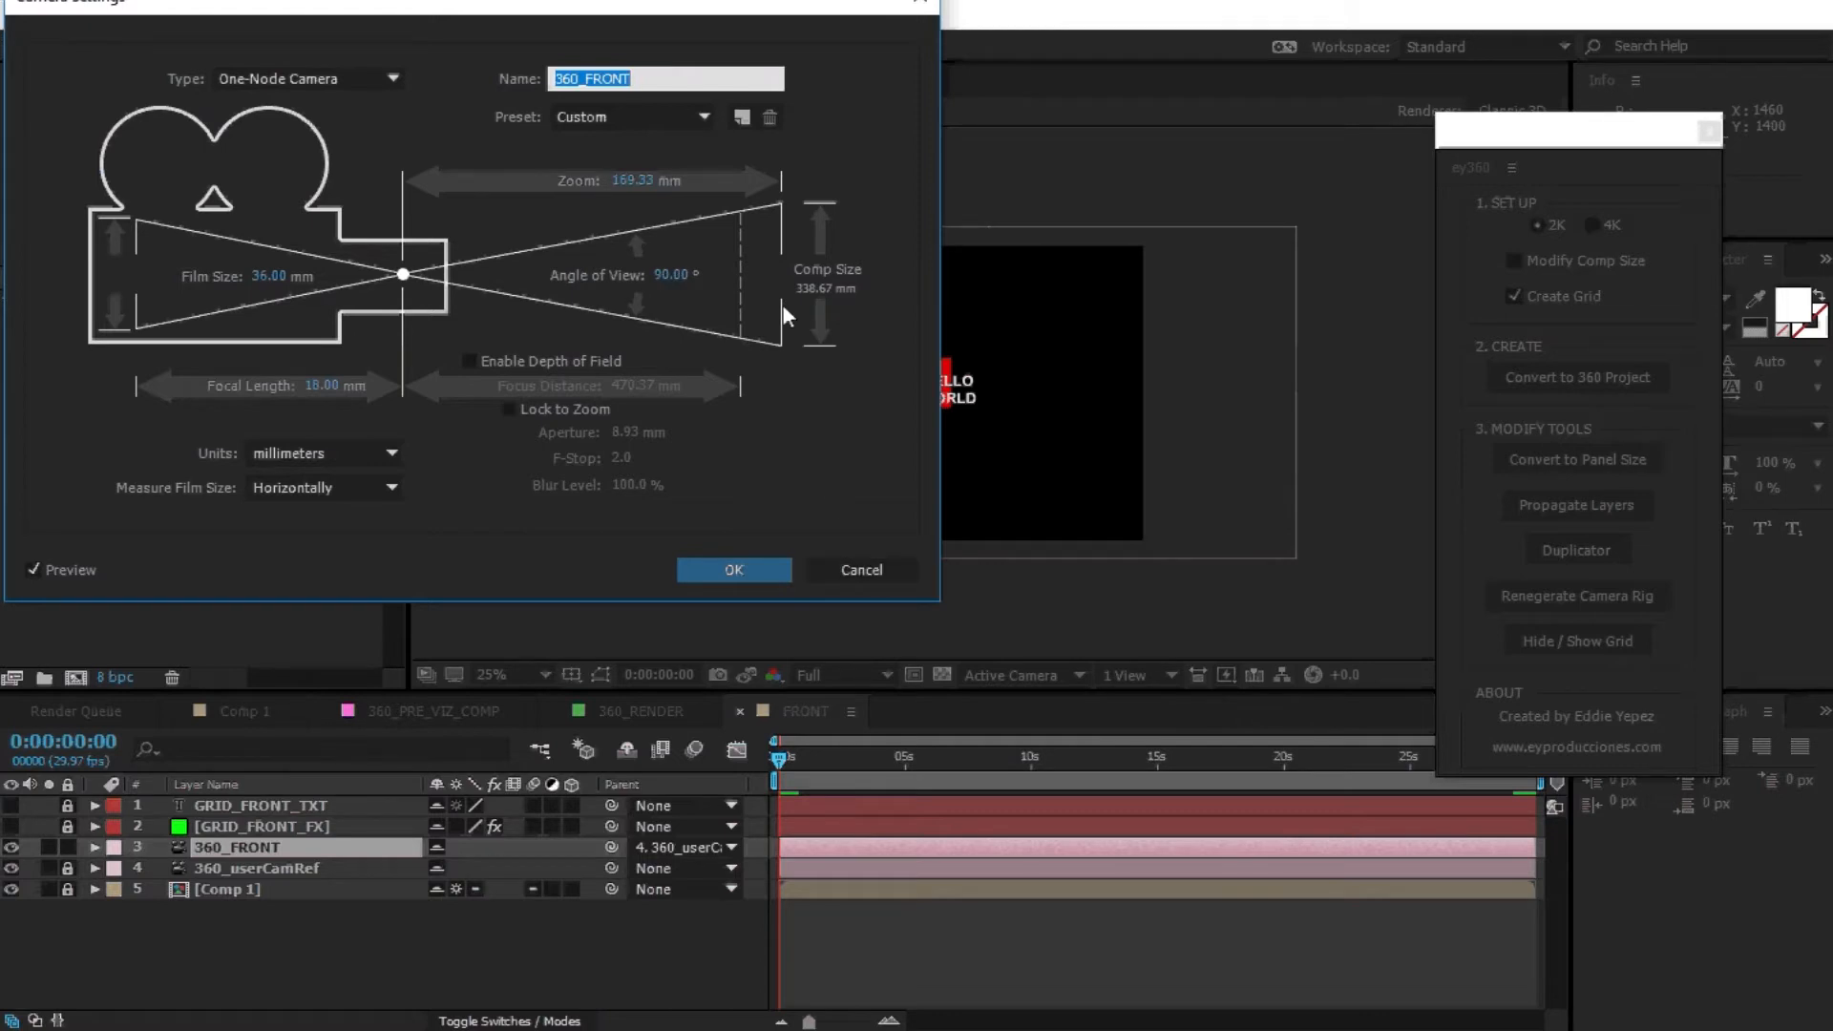
click(872, 565)
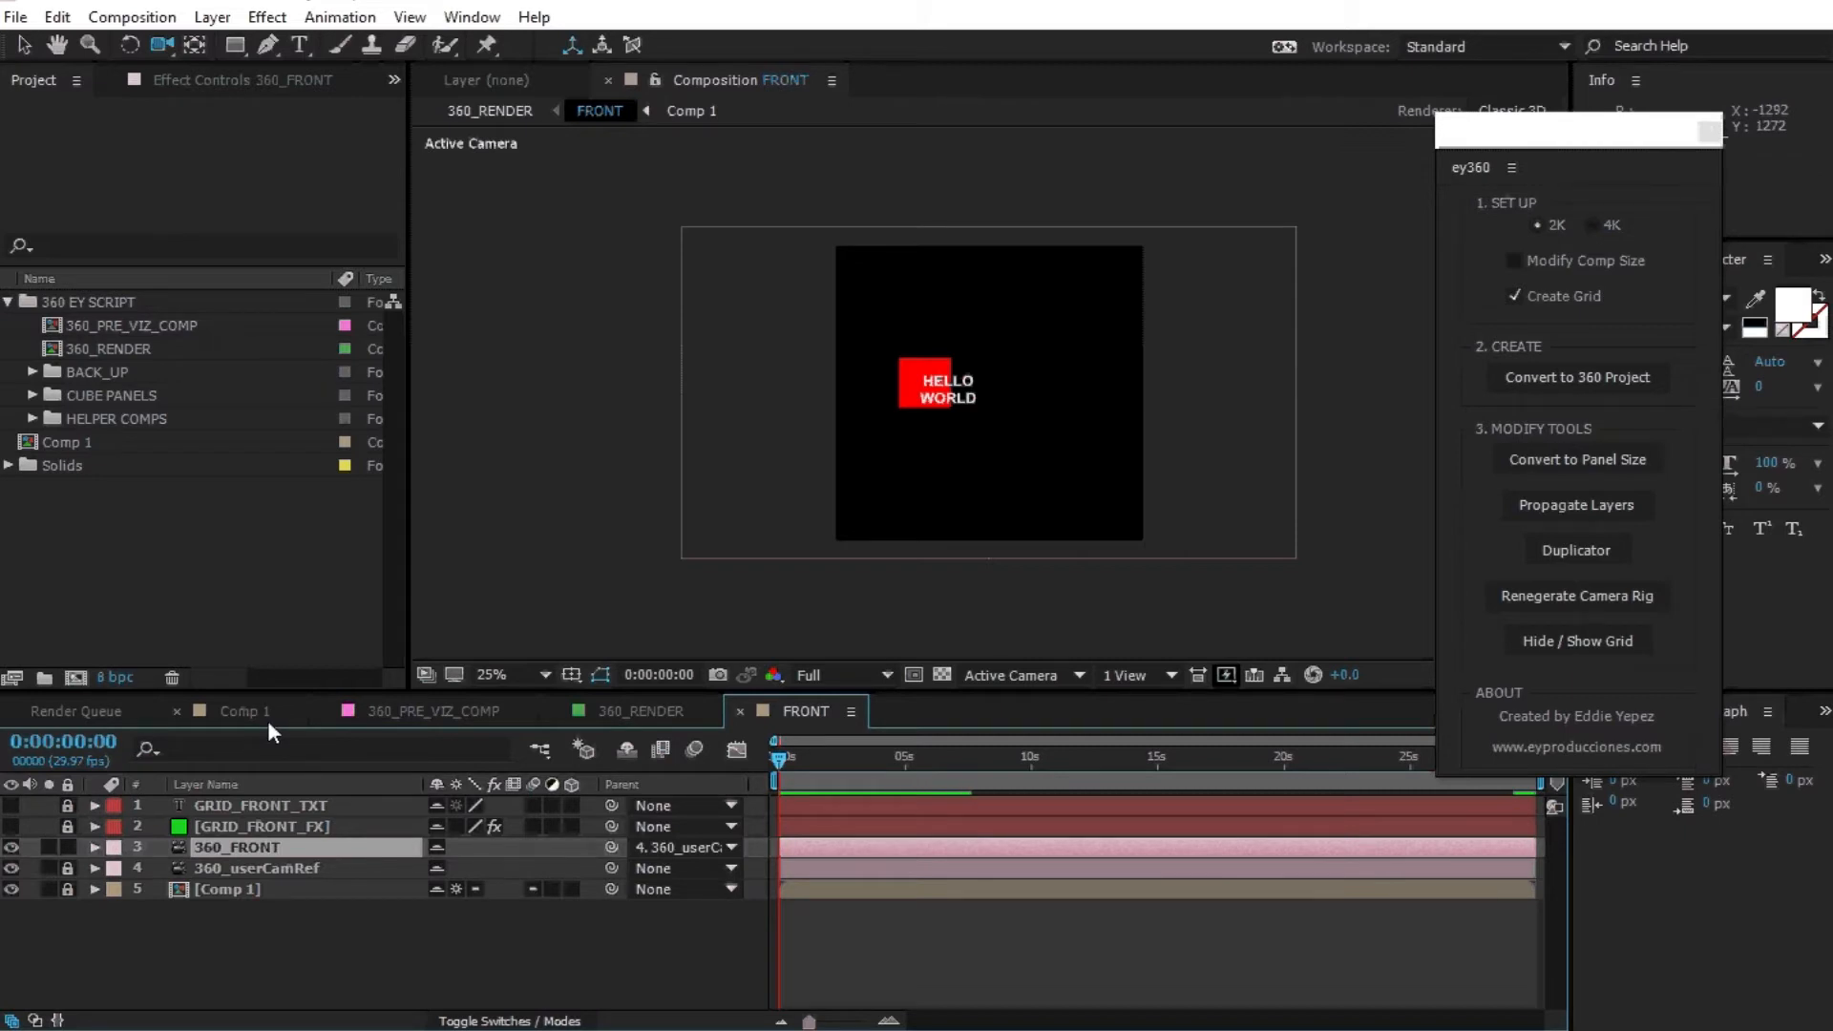
click(451, 718)
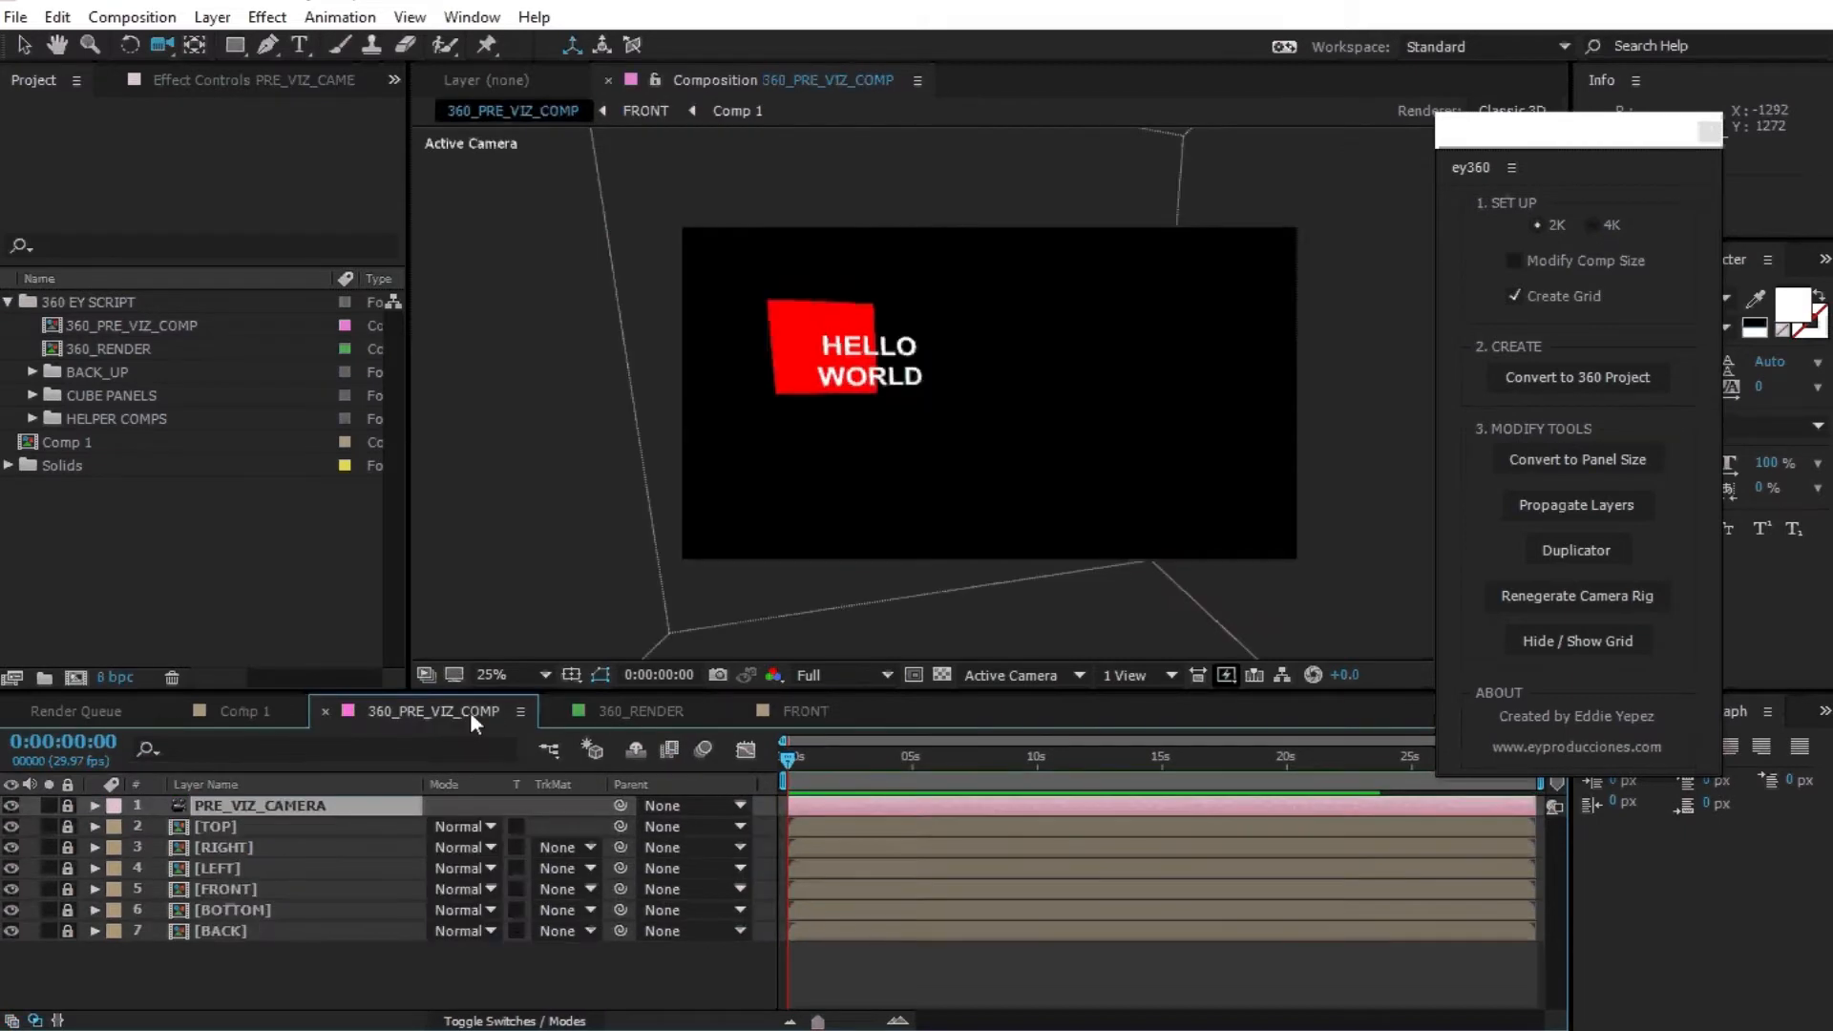
click(245, 711)
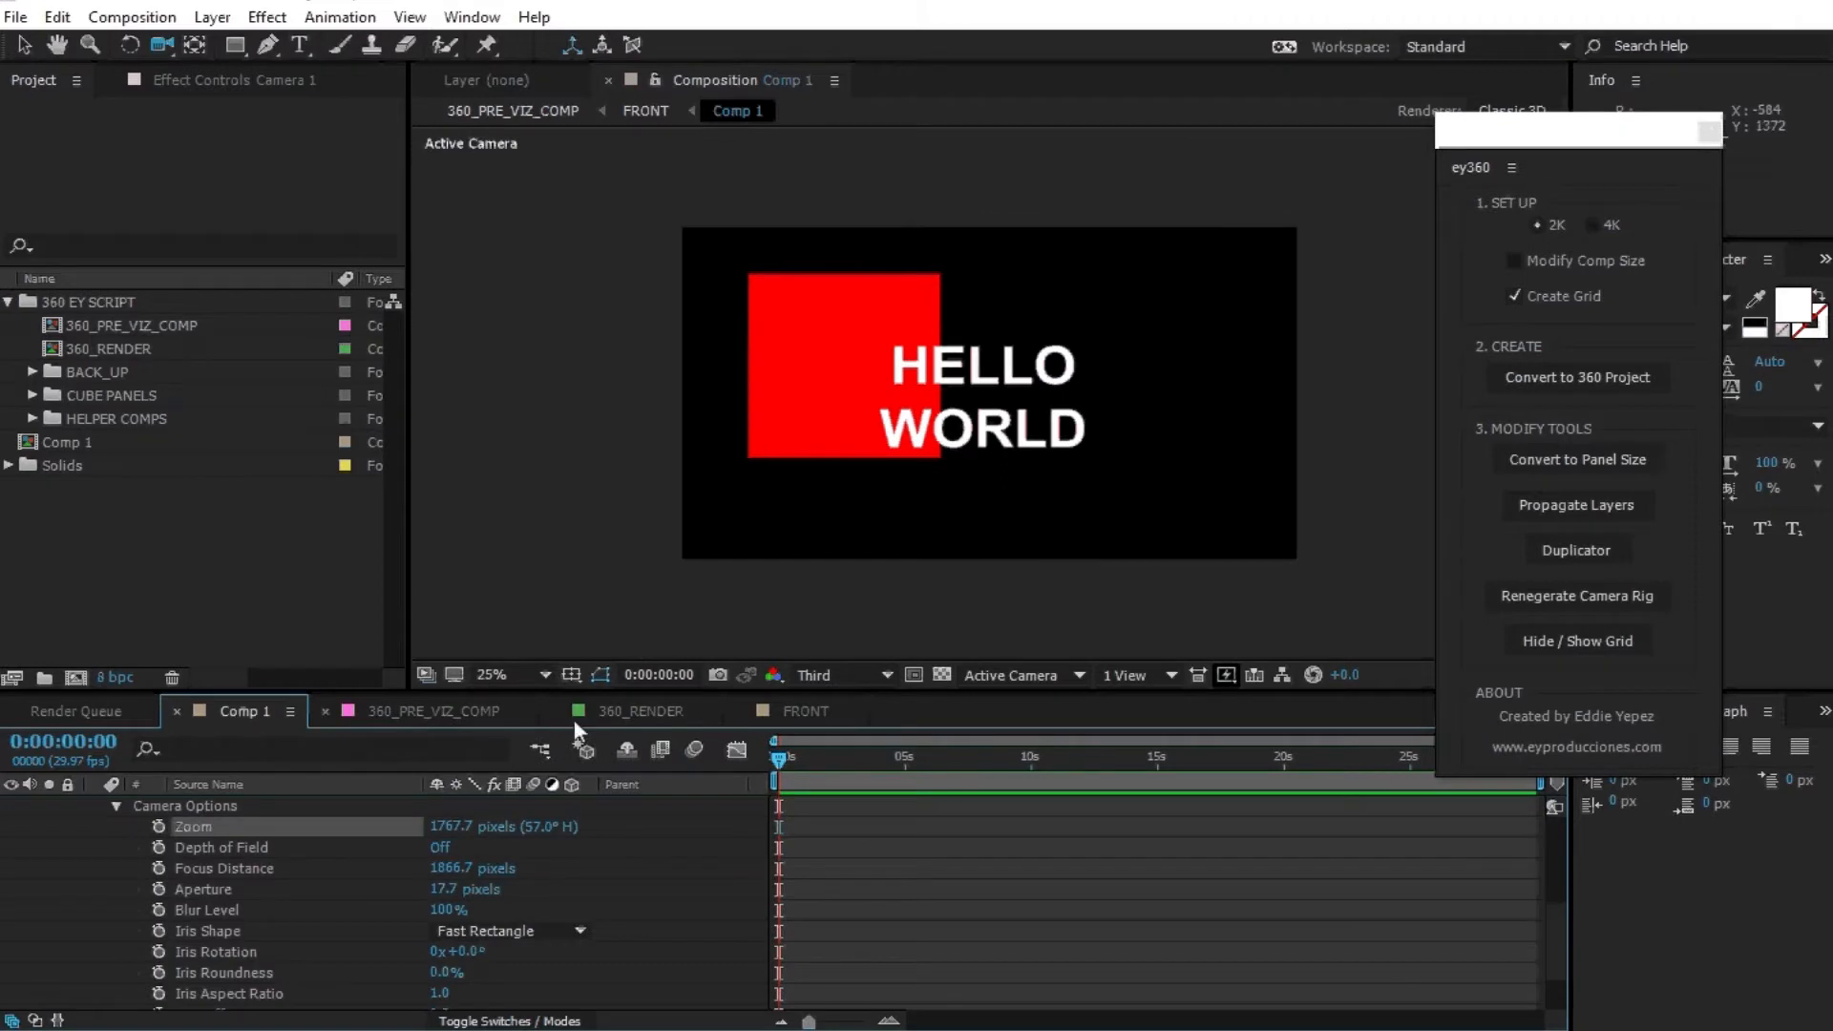
Compare the solid and text in 360_PRE_VIZ_COMP, Comp 1 and FRONT, collapsing the Camera 1 properties in Comp 1.
click(418, 712)
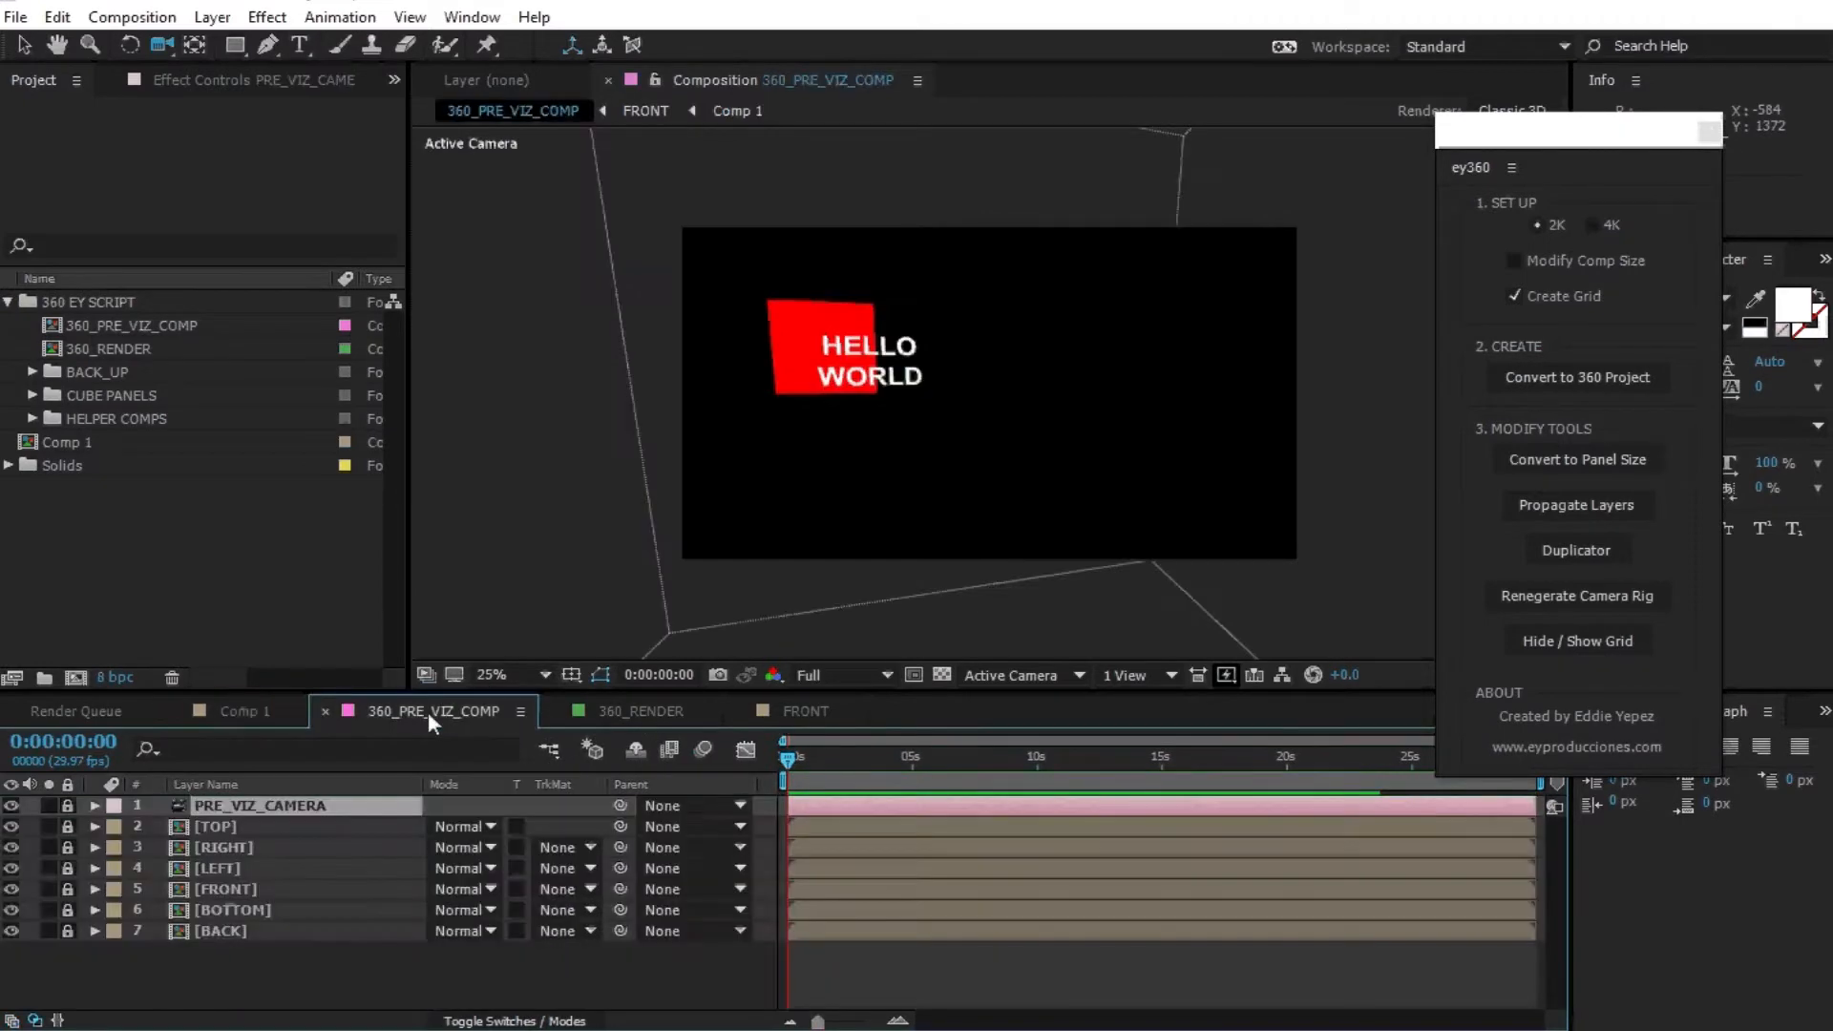
drag(822, 406, 836, 404)
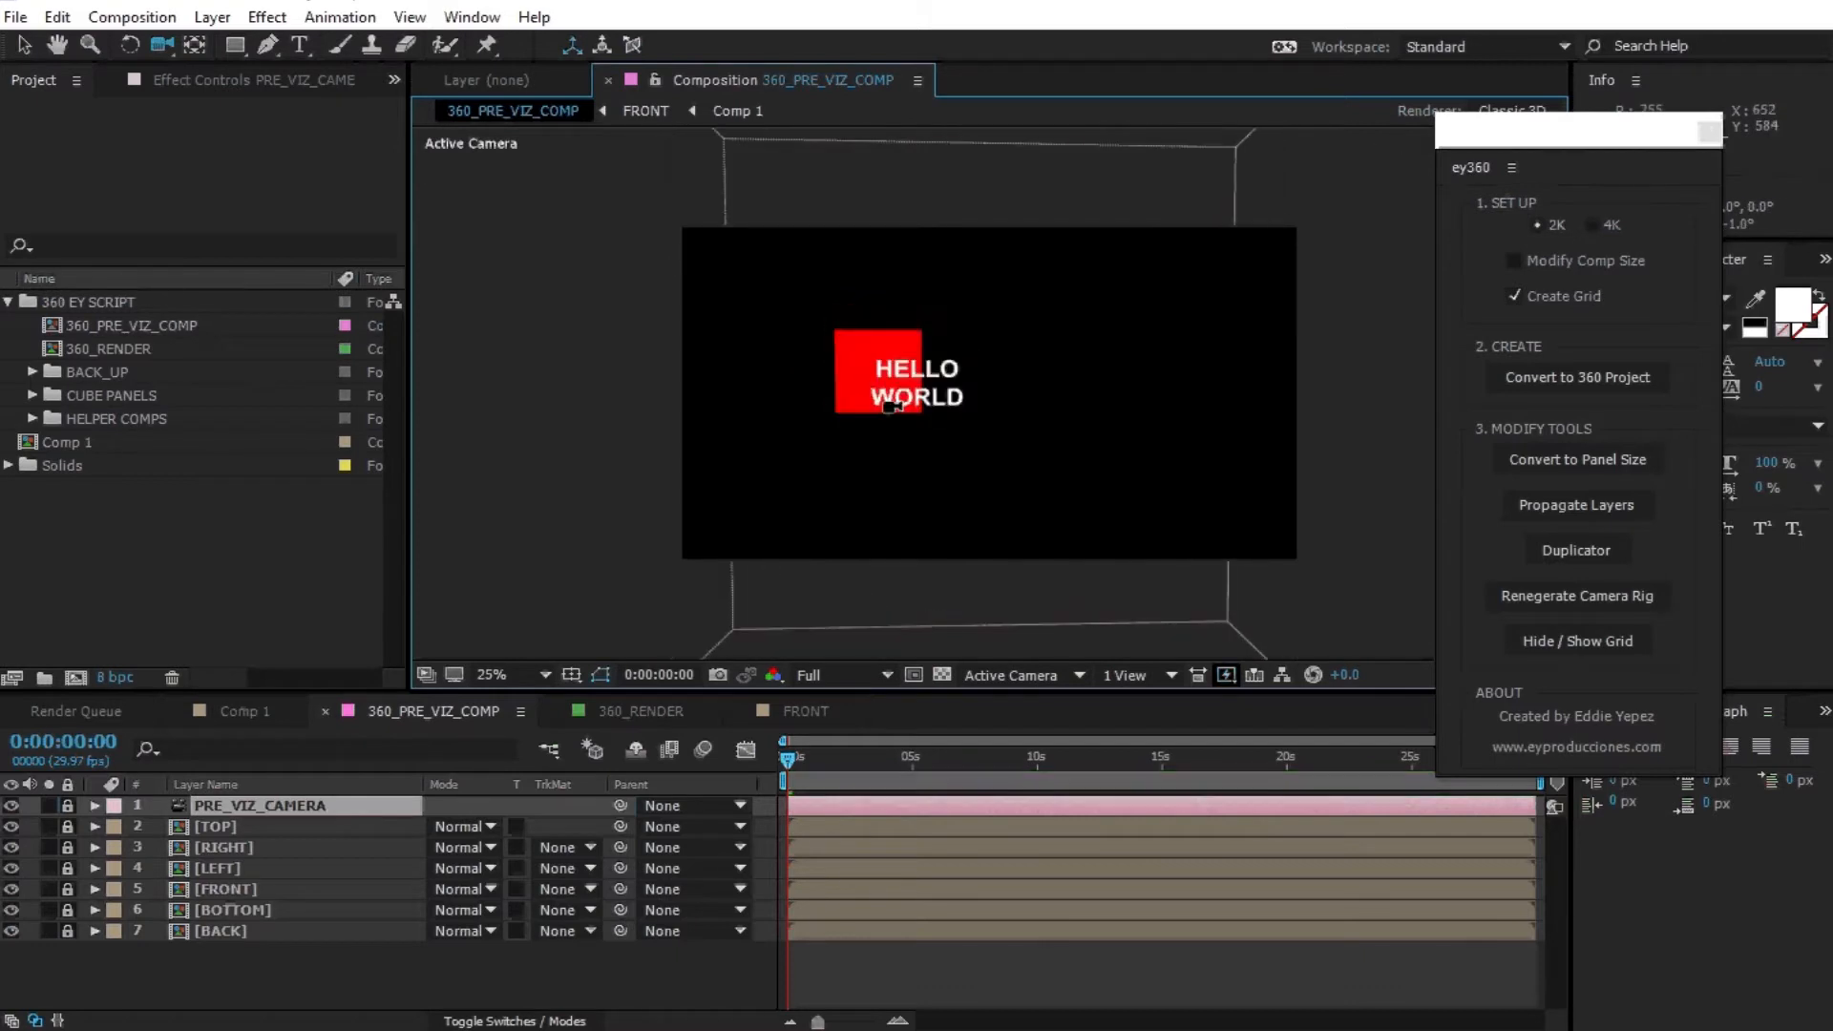
click(256, 707)
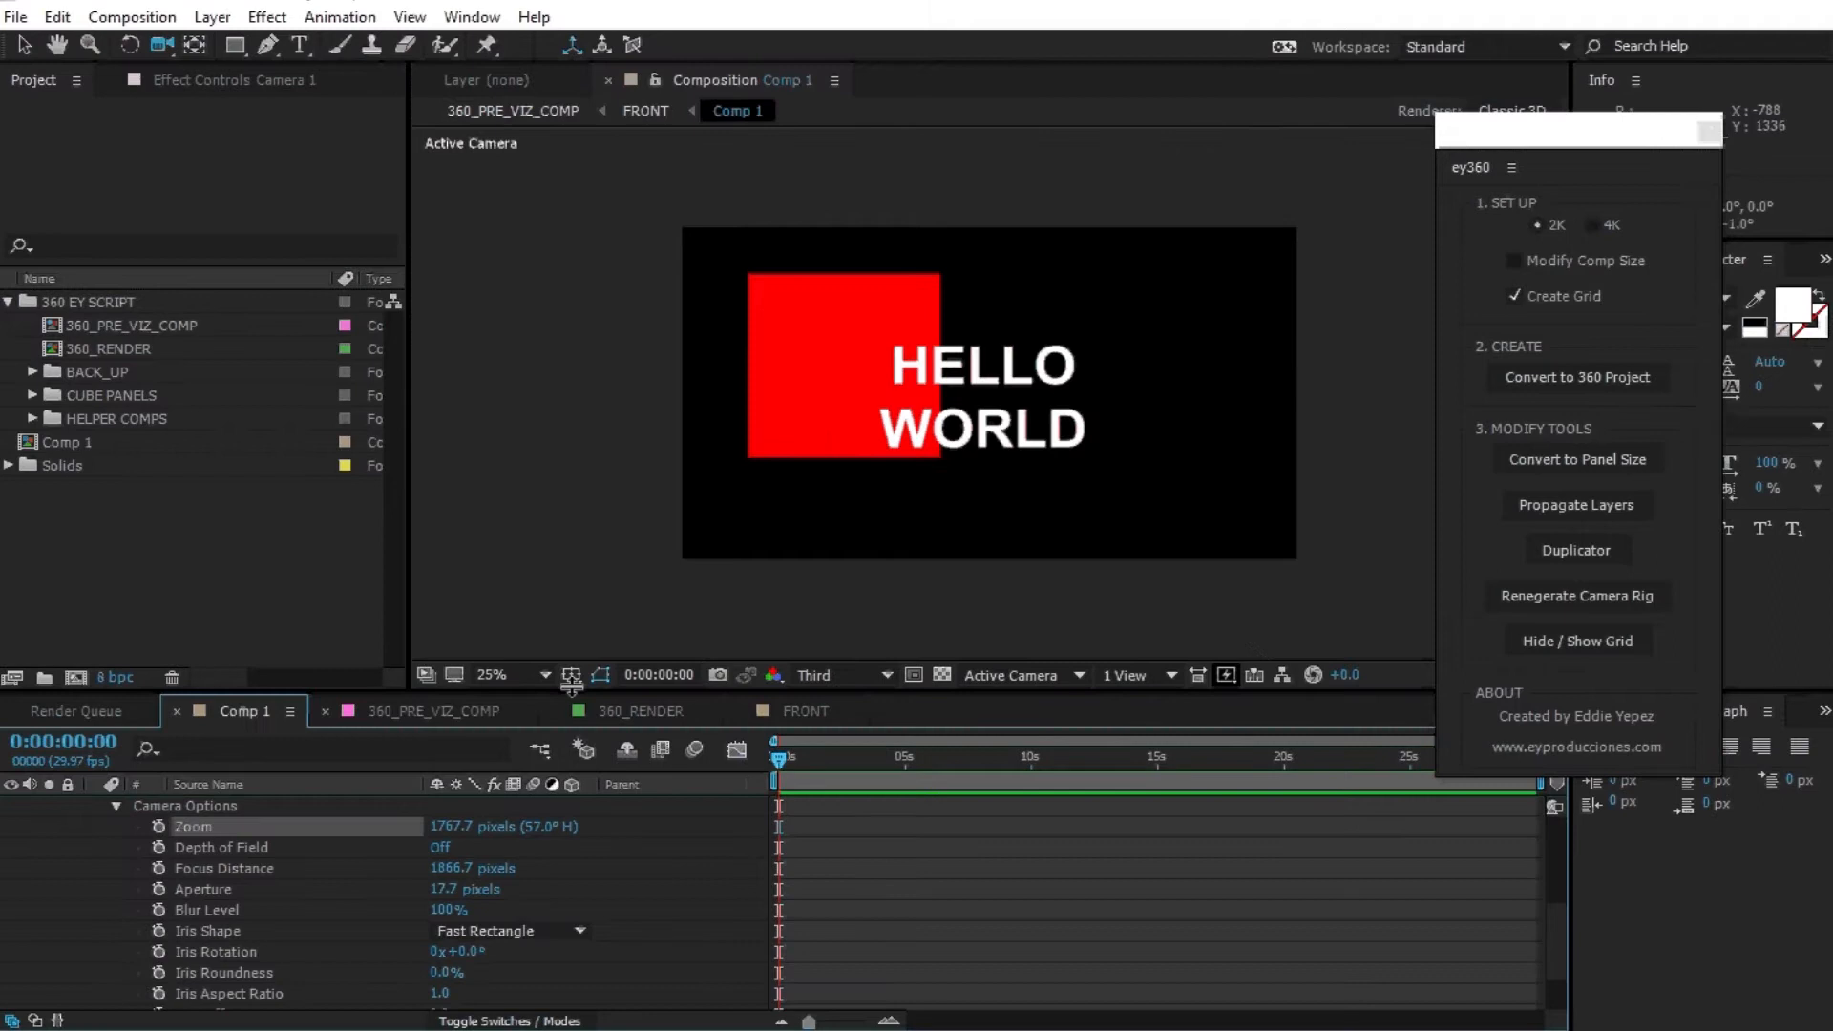
scroll(260, 836, up, 4)
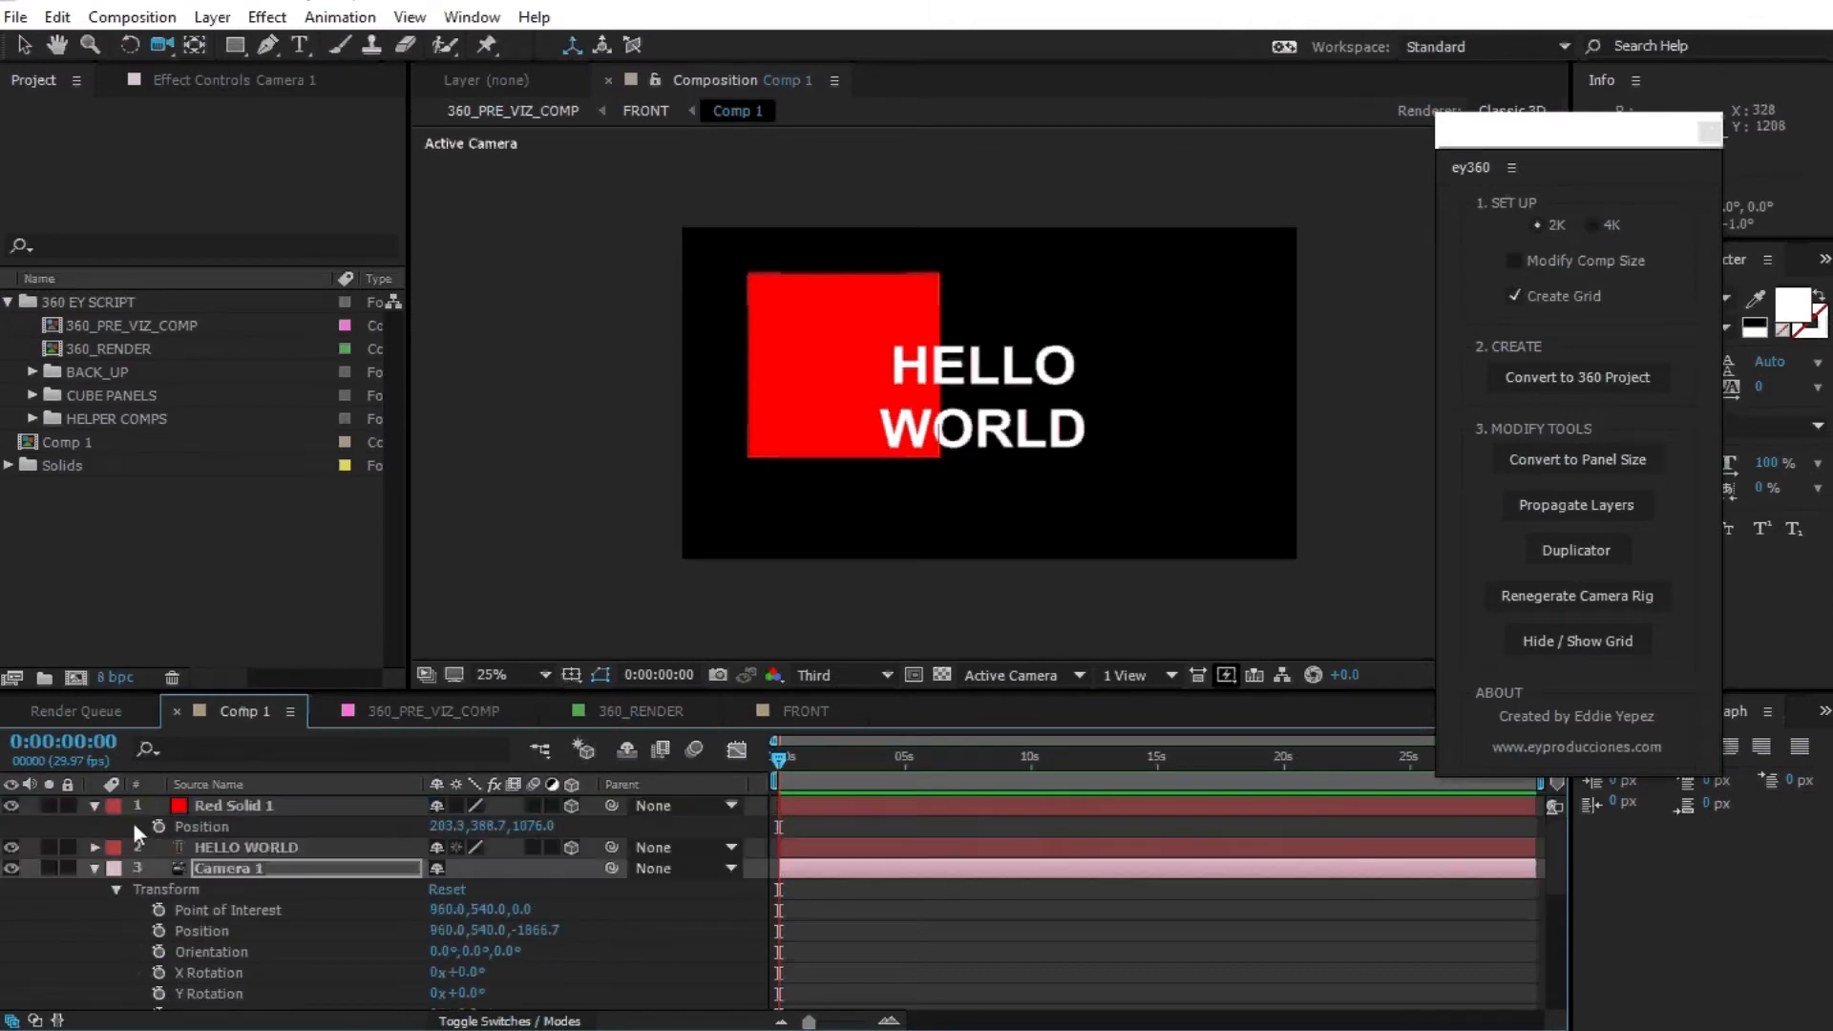
click(95, 869)
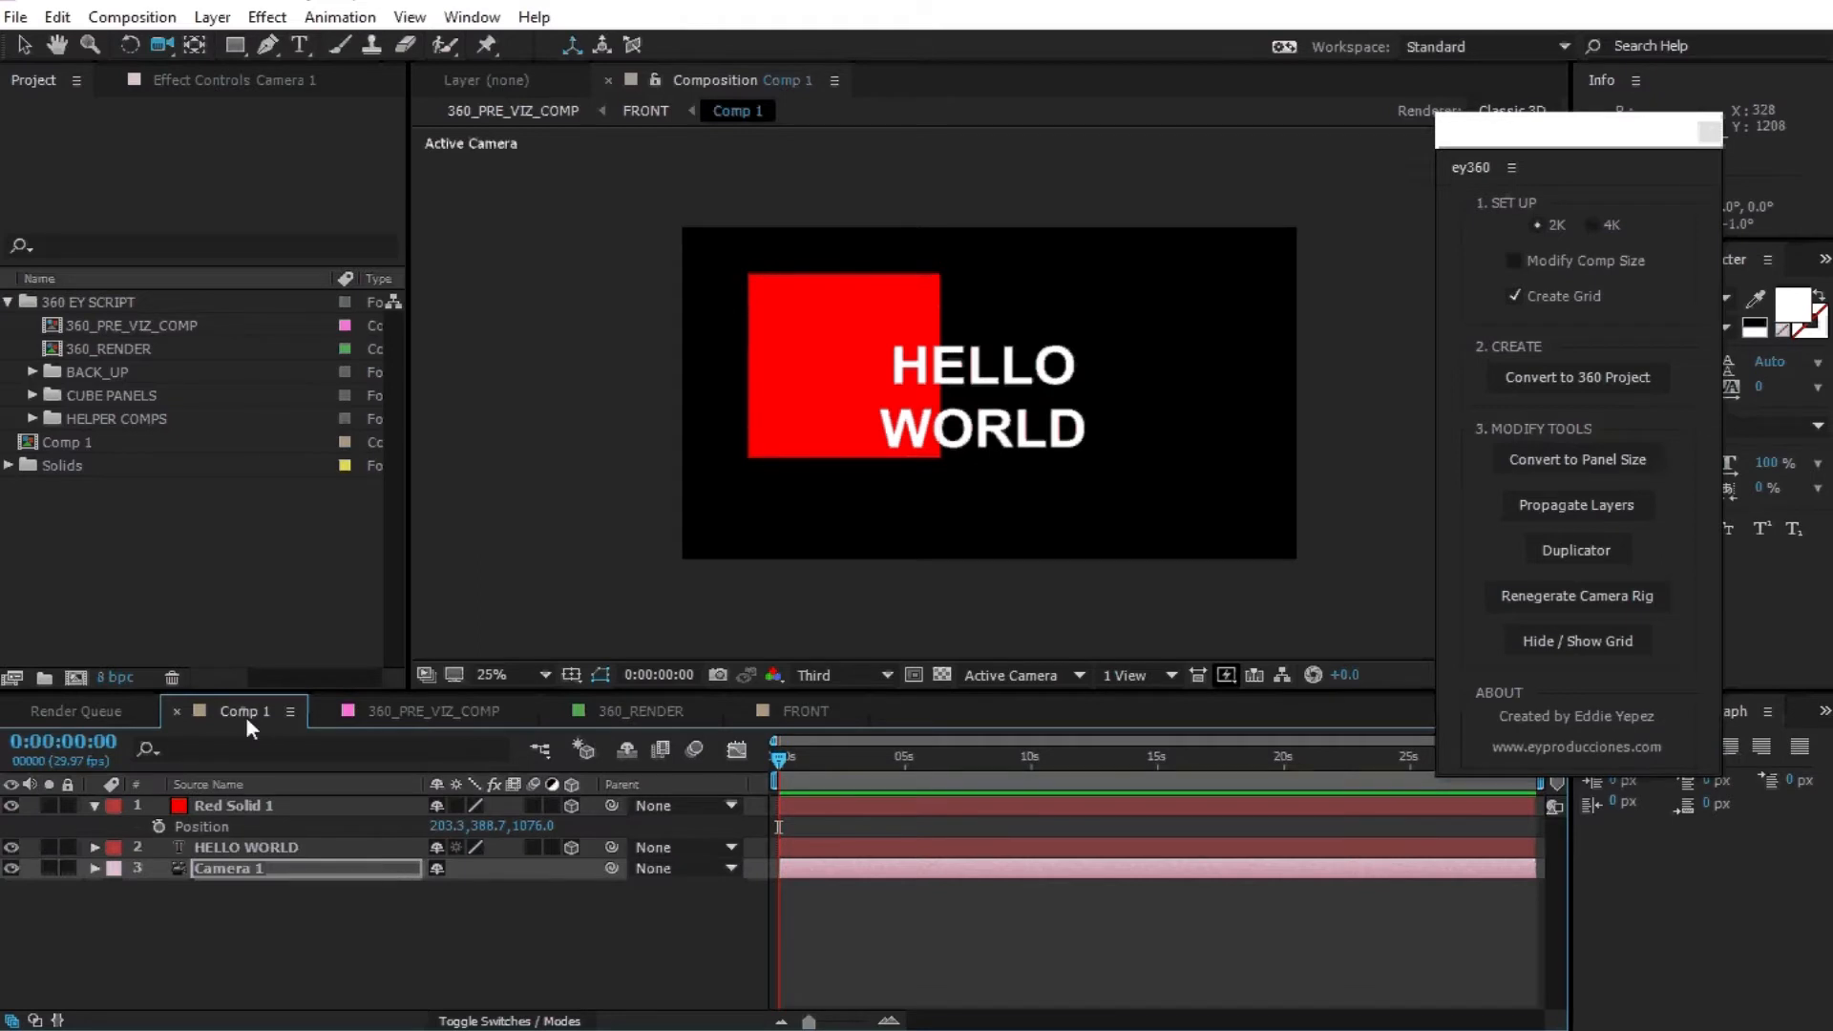
click(790, 708)
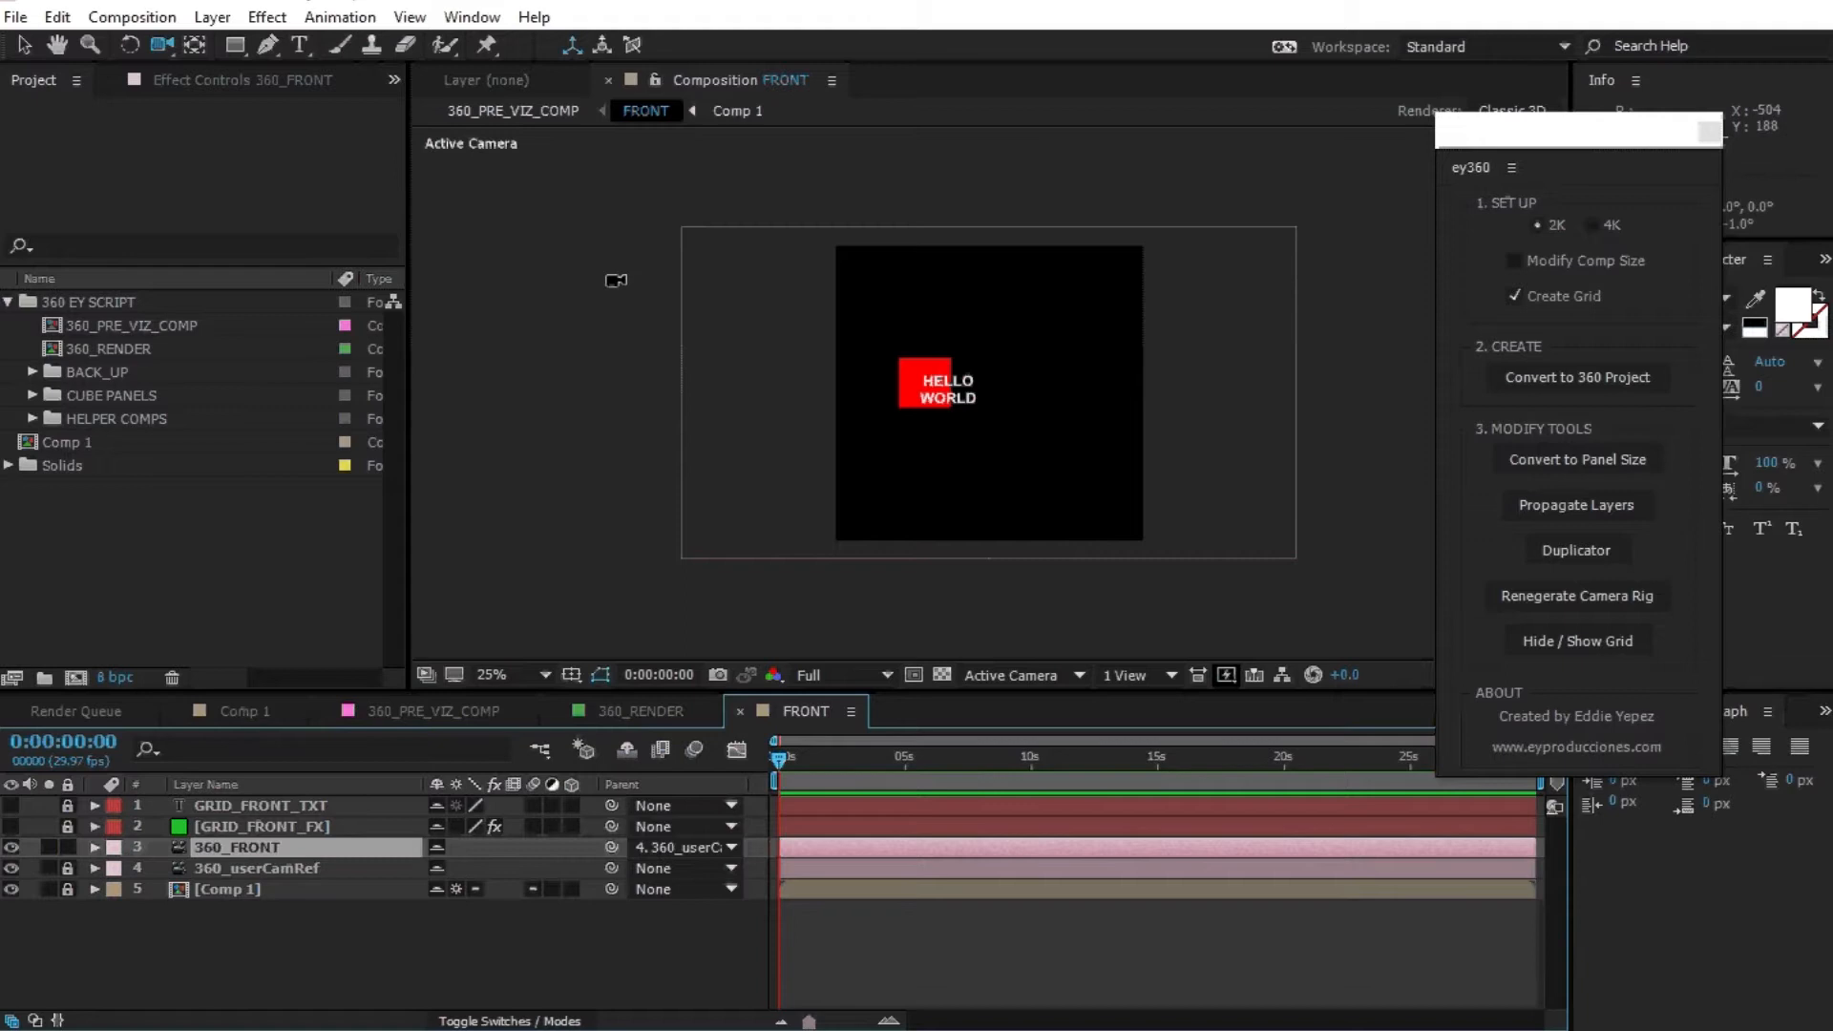
click(24, 45)
click(736, 247)
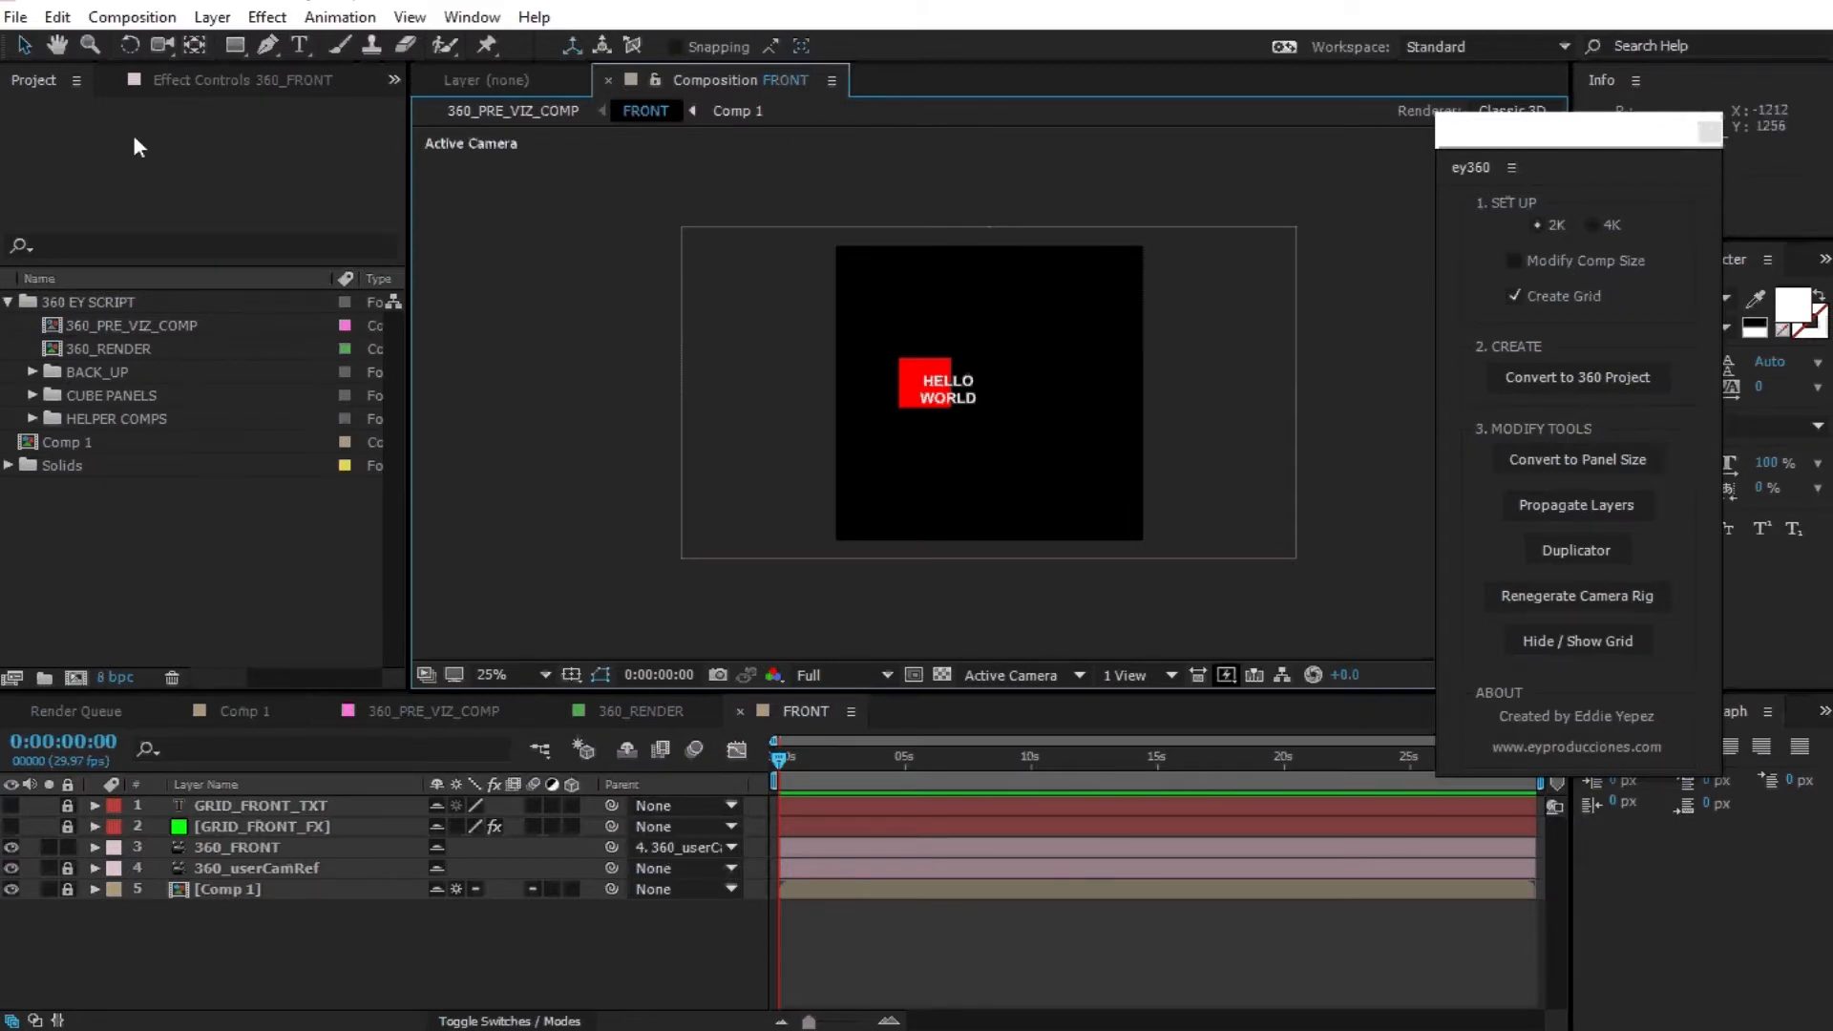
Start a new project and create a 1920 x 1080 px composition with the HDTV 1080 29.97 preset and a 30-second duration.
click(15, 16)
mouse_move(56, 45)
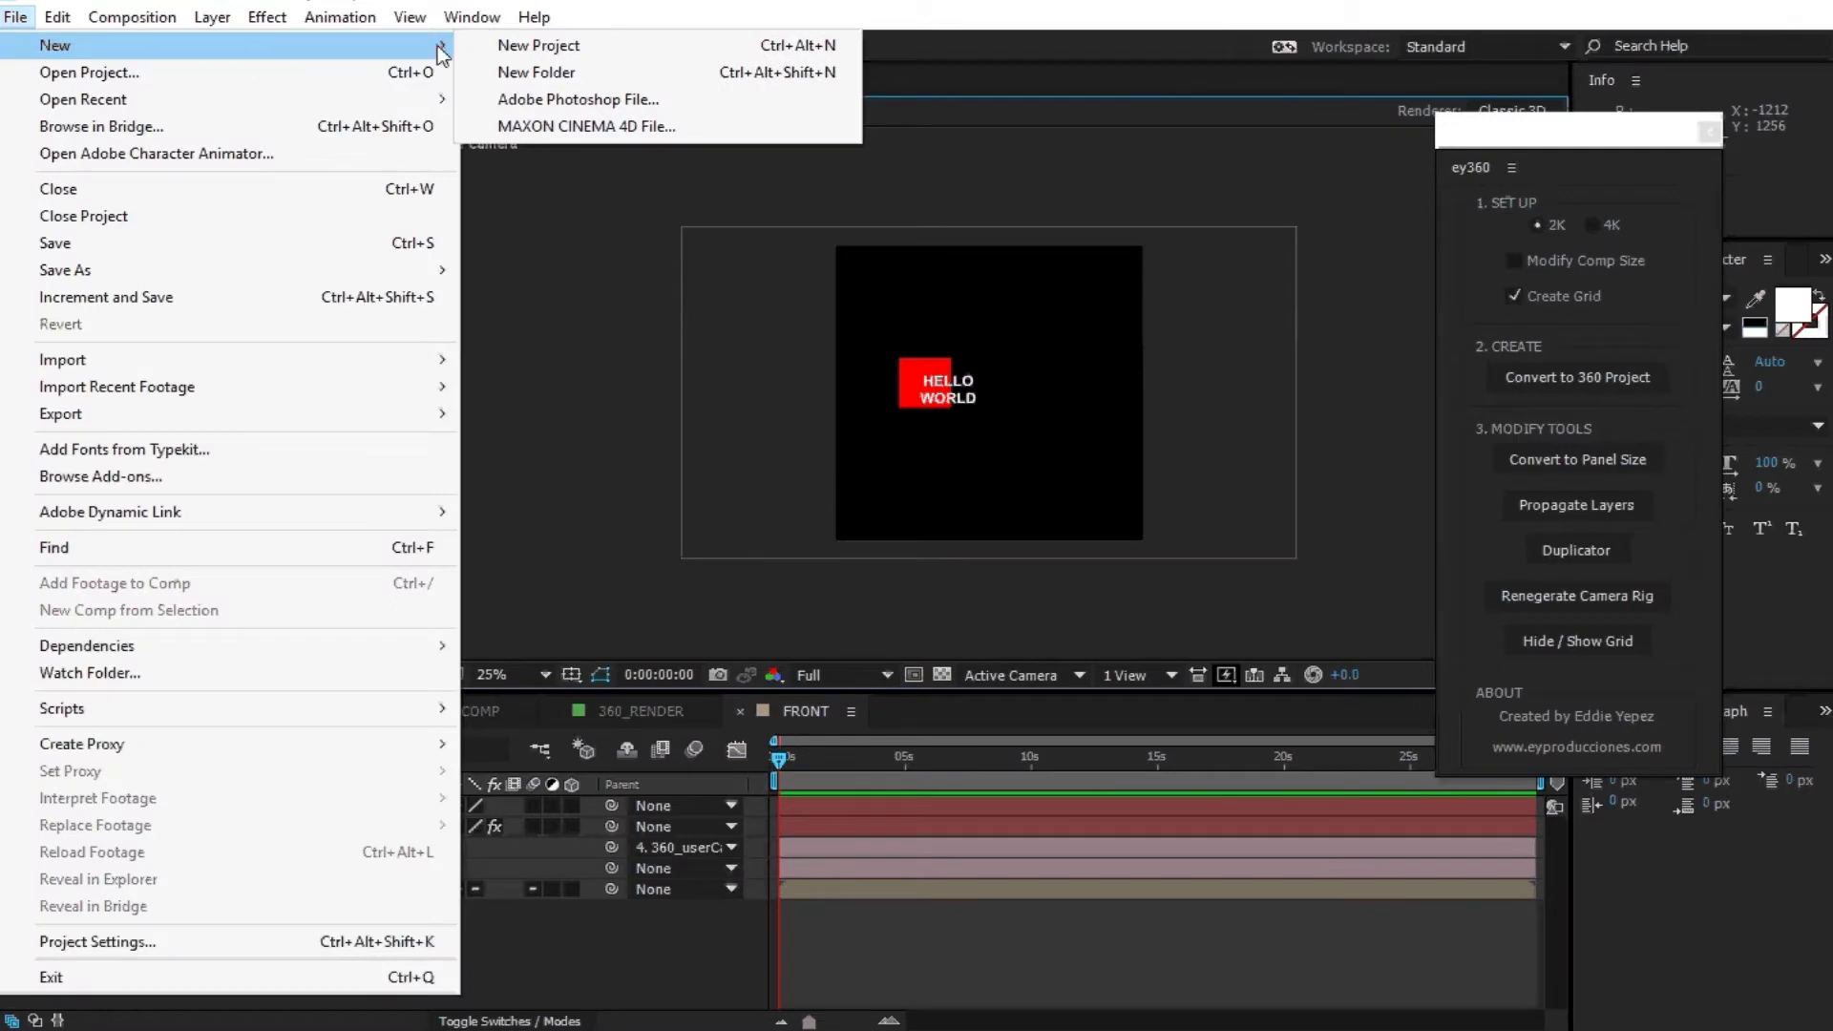
click(518, 46)
click(990, 553)
key(ctrl+n)
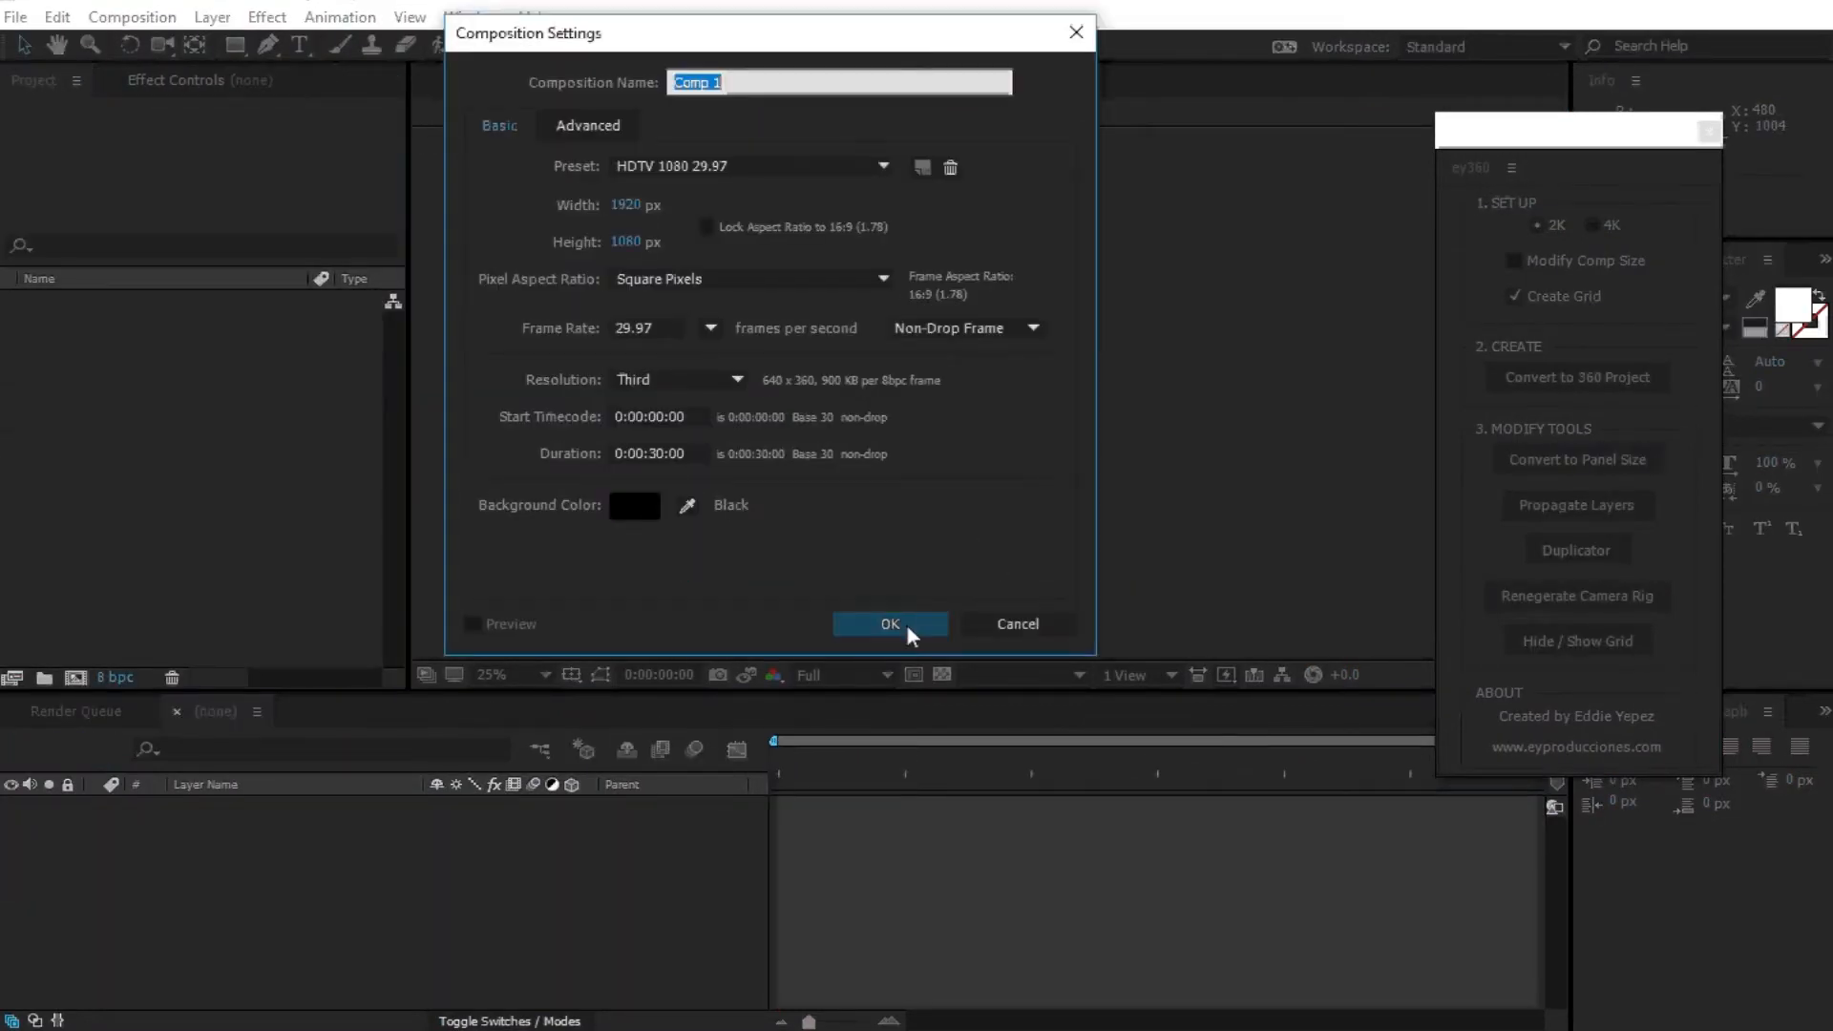
click(905, 622)
Add a two-node camera with the 35mm preset to Comp 1.
right_click(1001, 859)
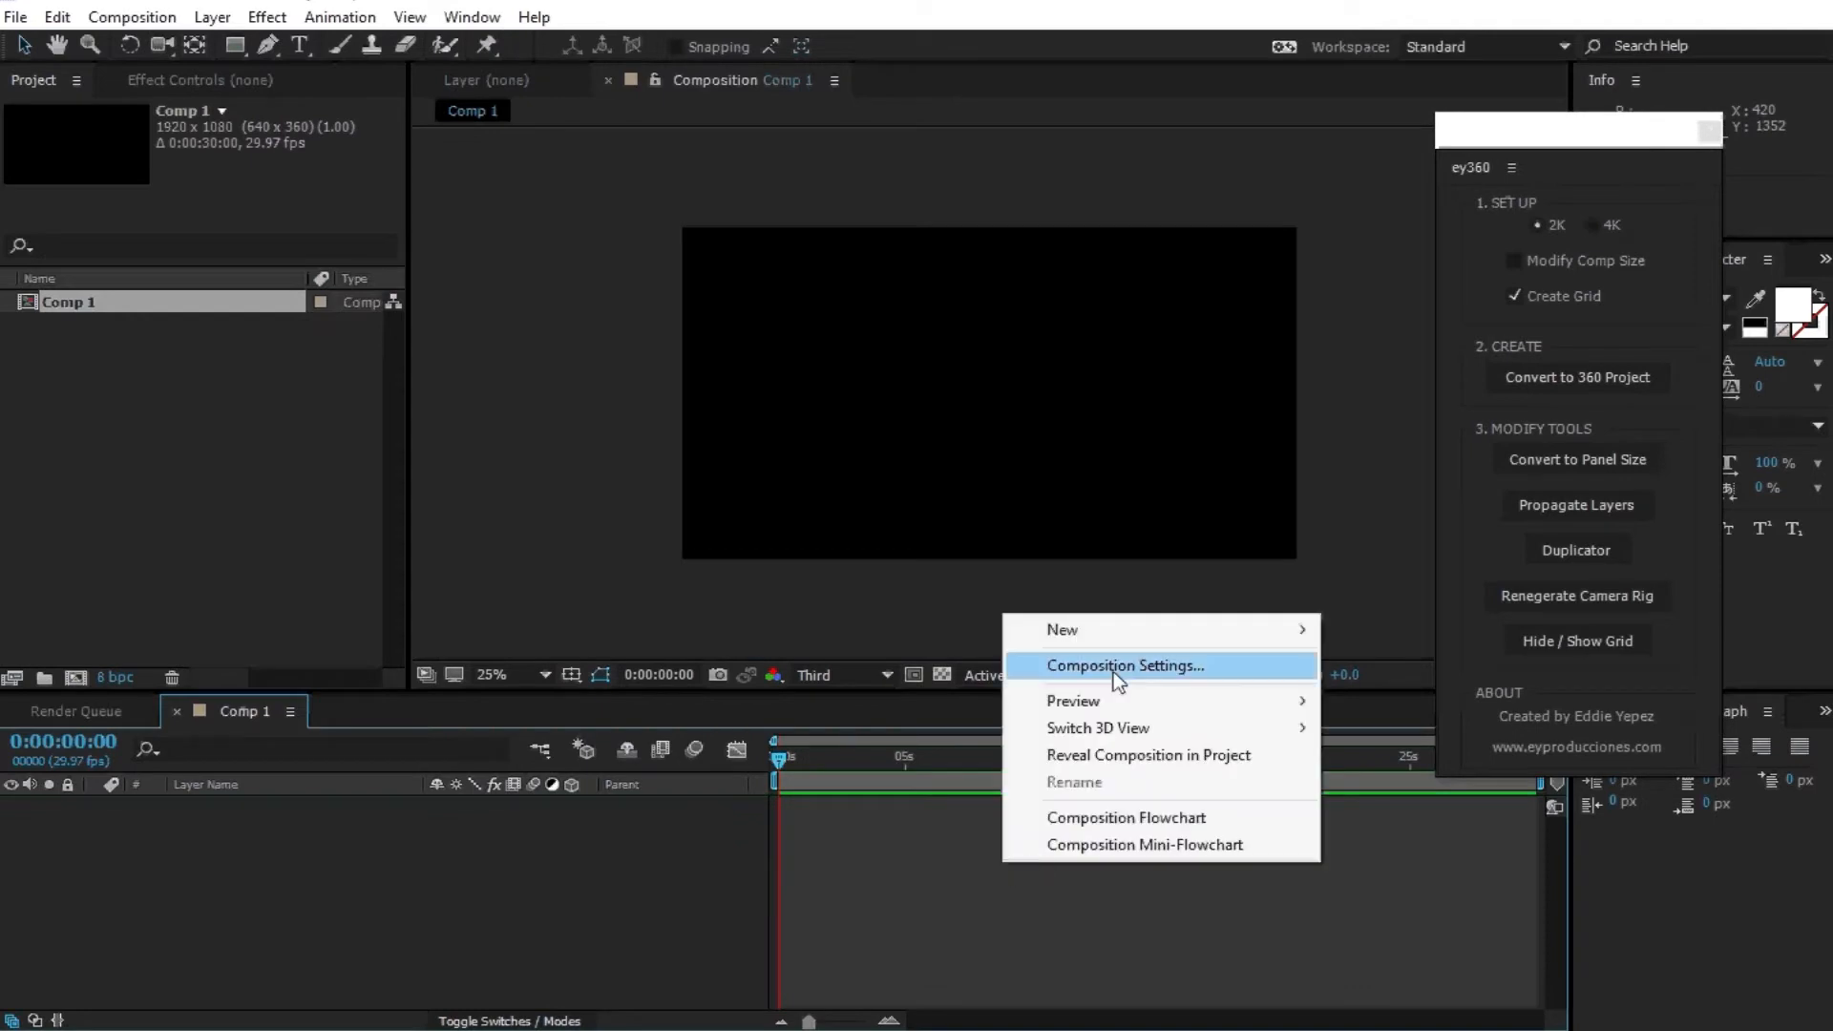
mouse_move(1060, 630)
click(825, 748)
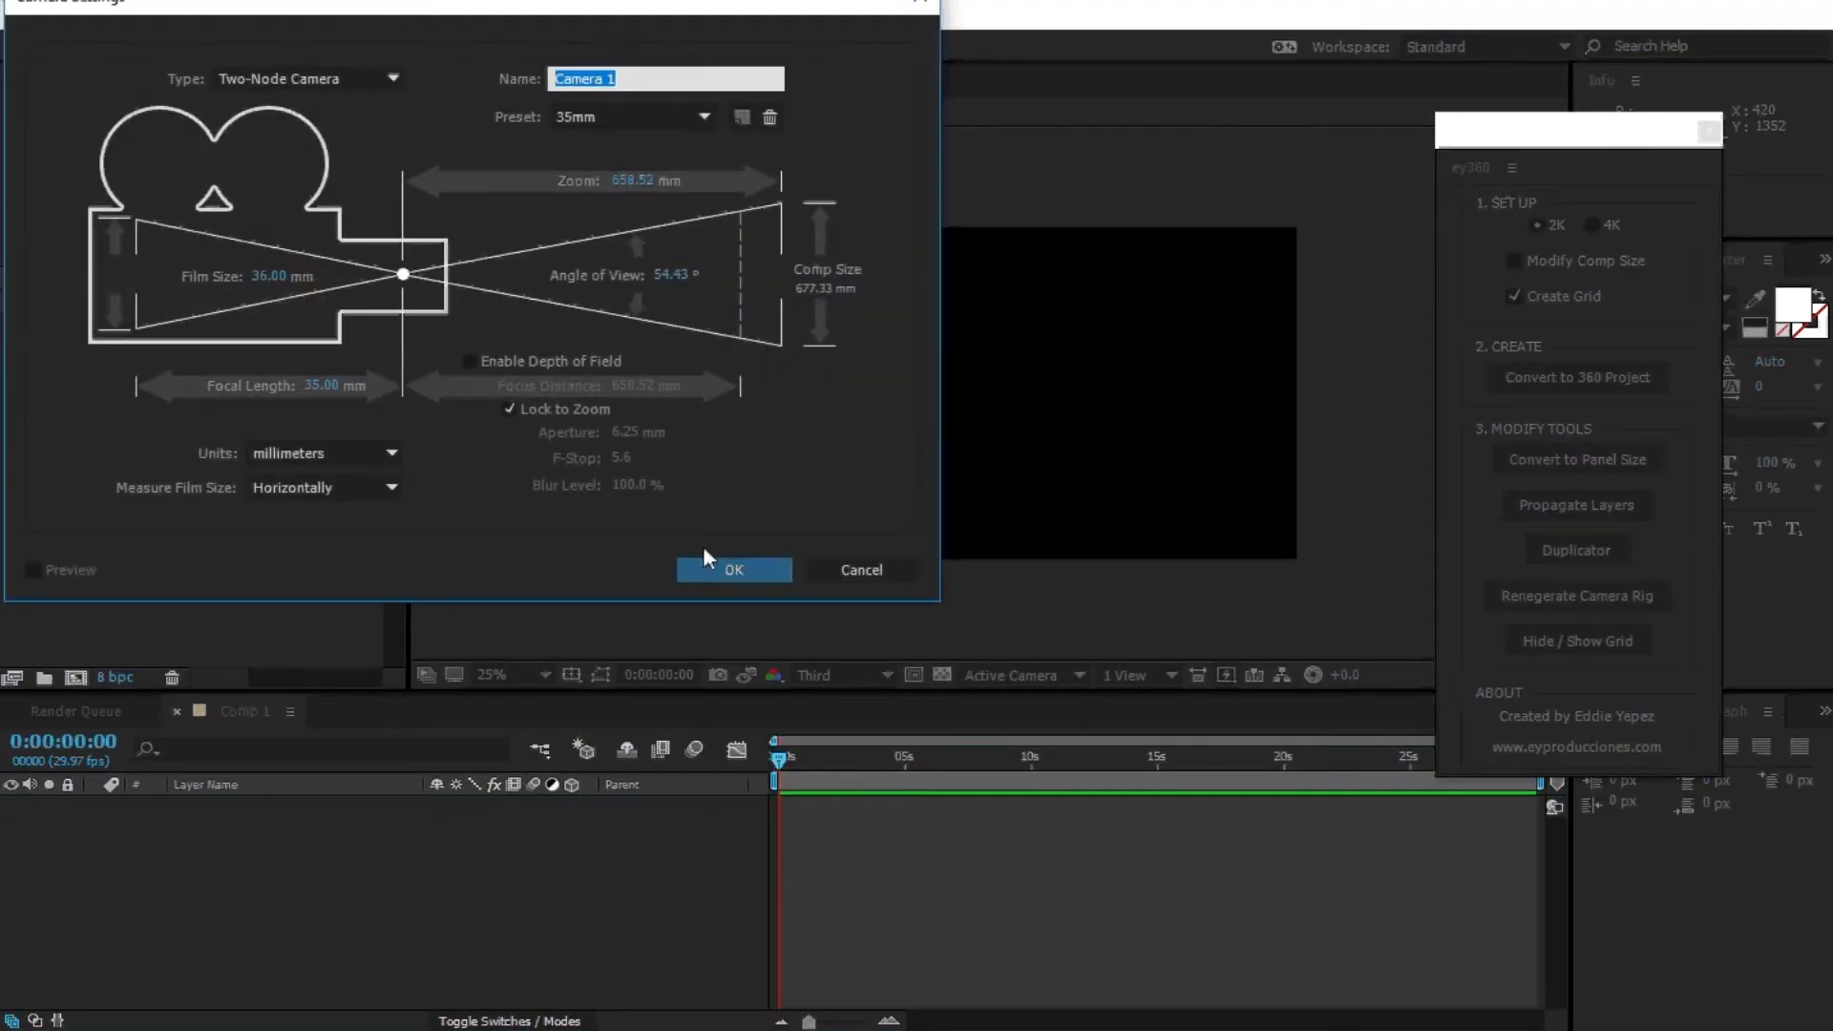
click(756, 572)
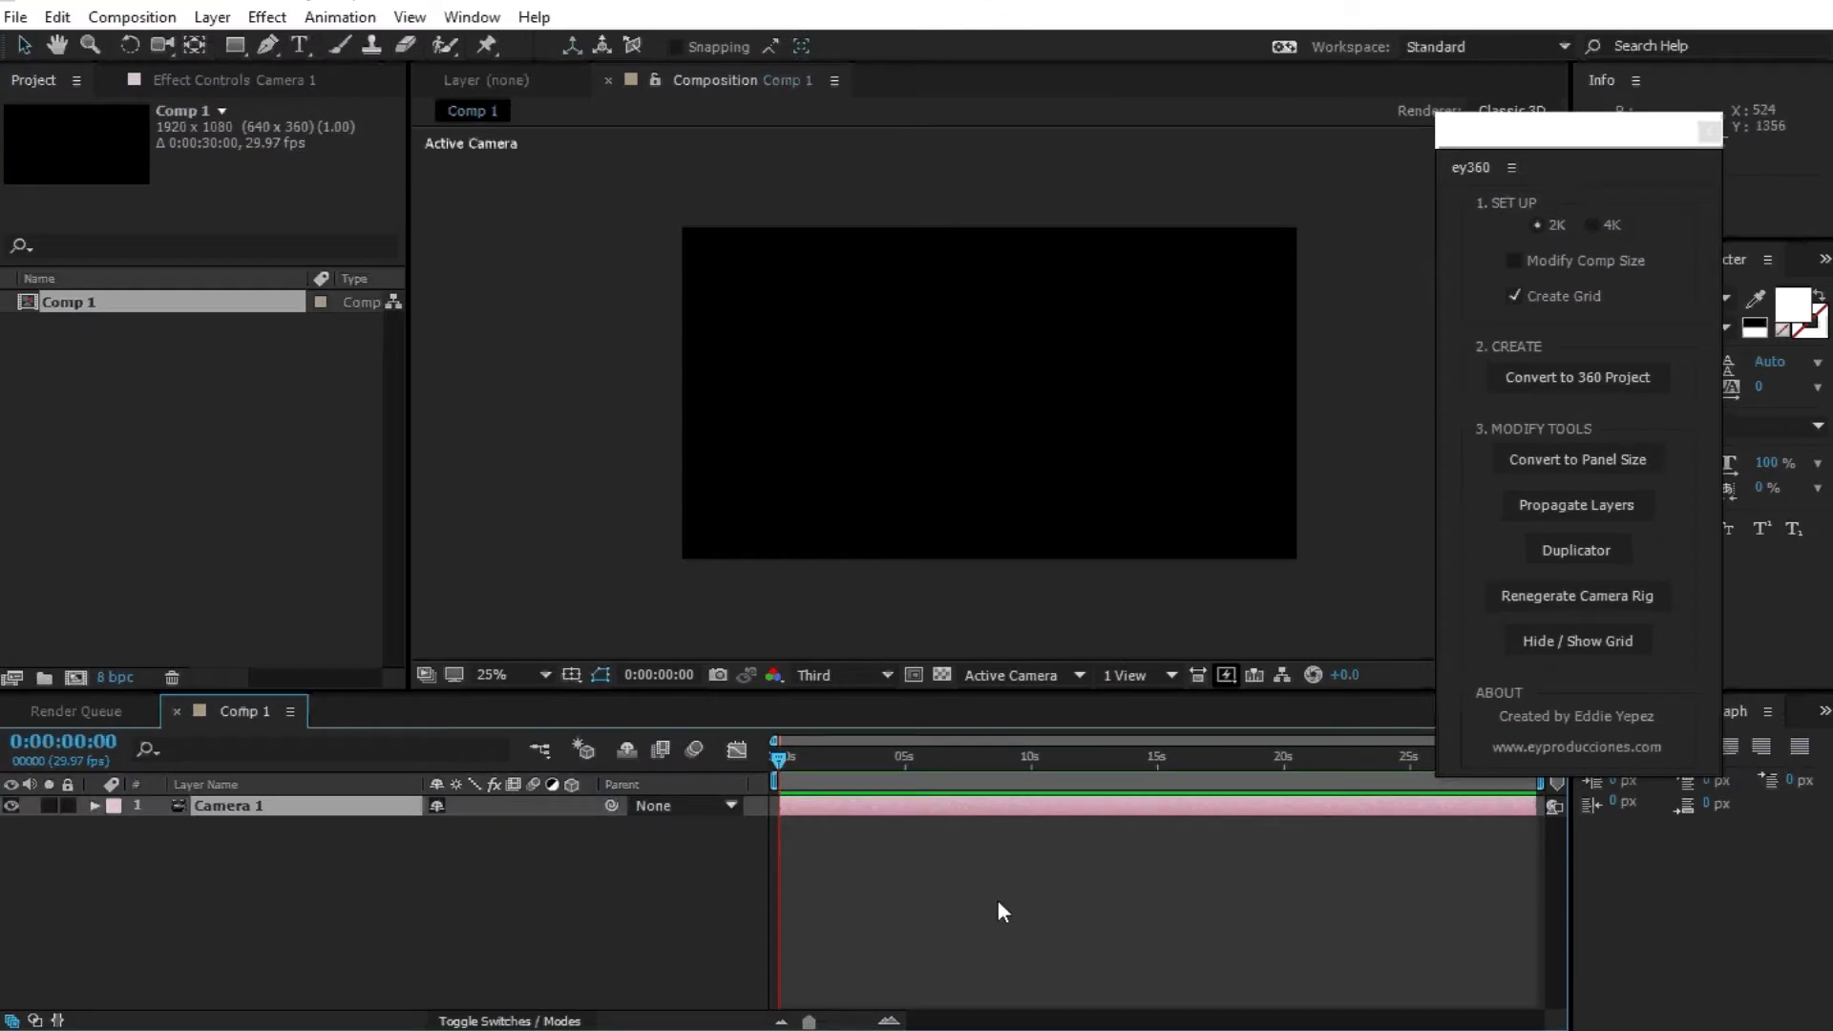
Create a red solid of 400 x 400 px in Comp 1 and make it a 3D layer.
key(ctrl+y)
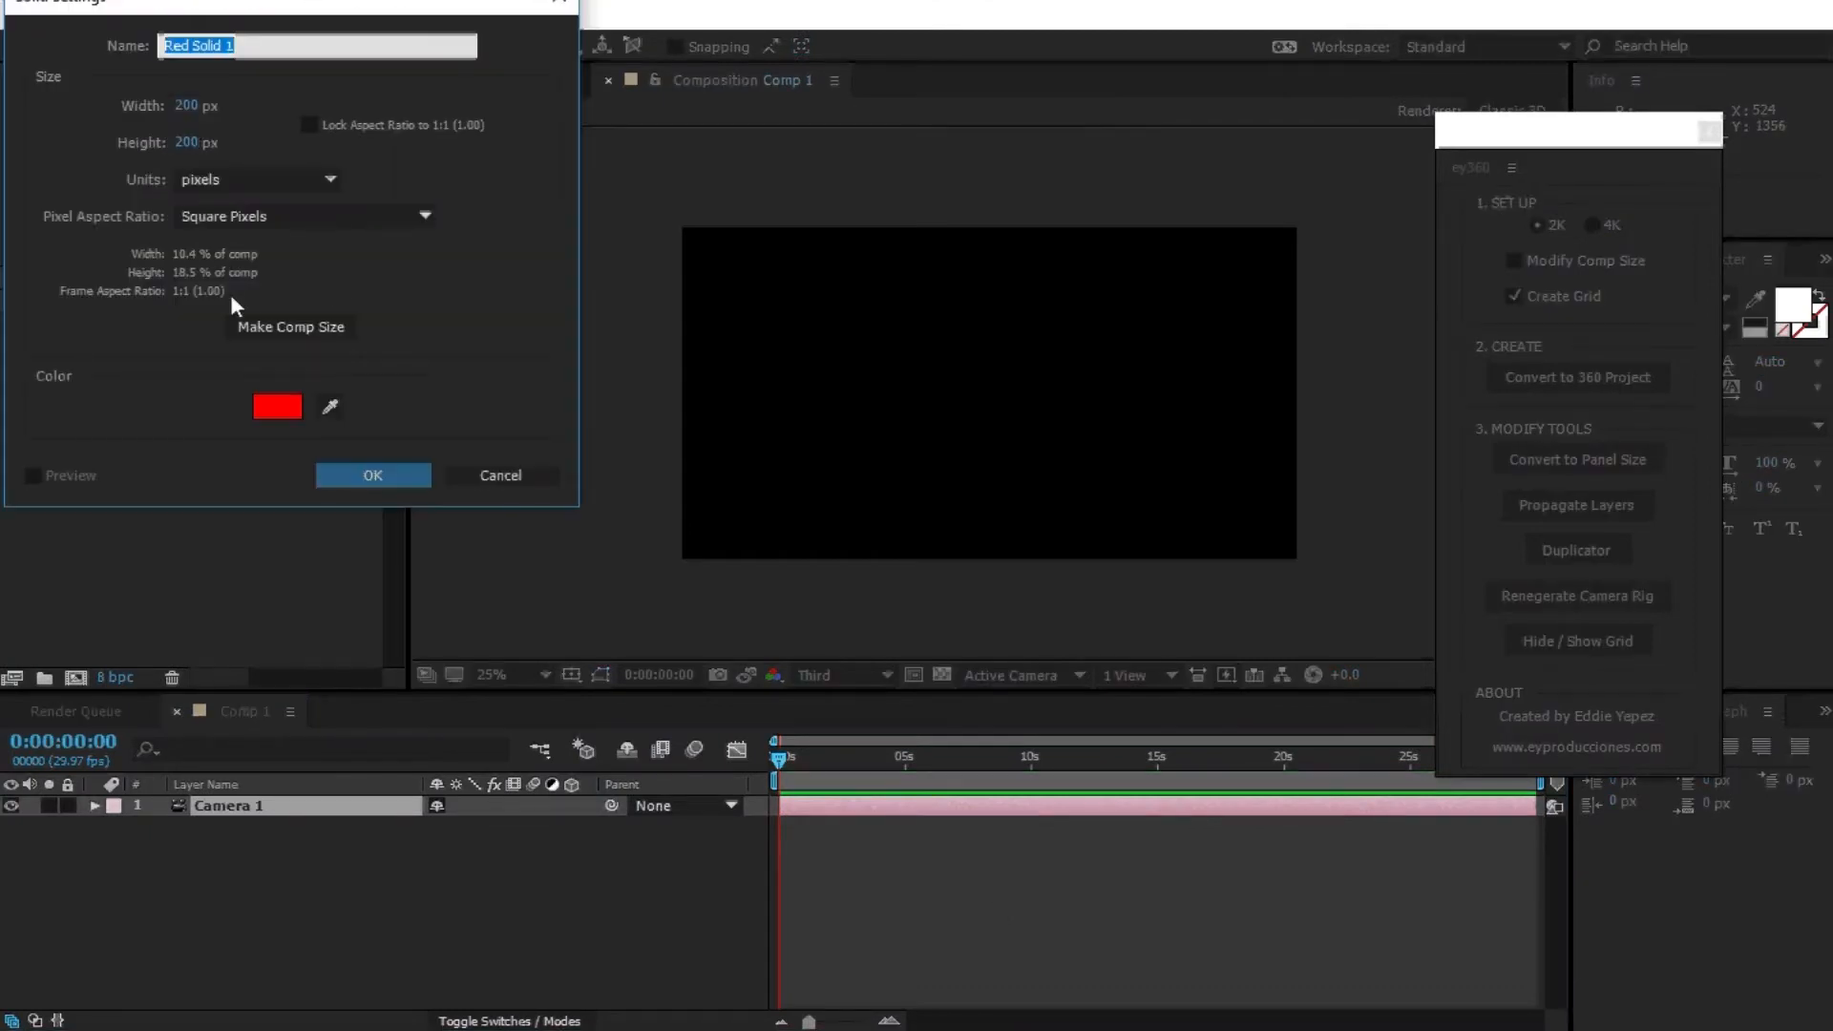
click(187, 105)
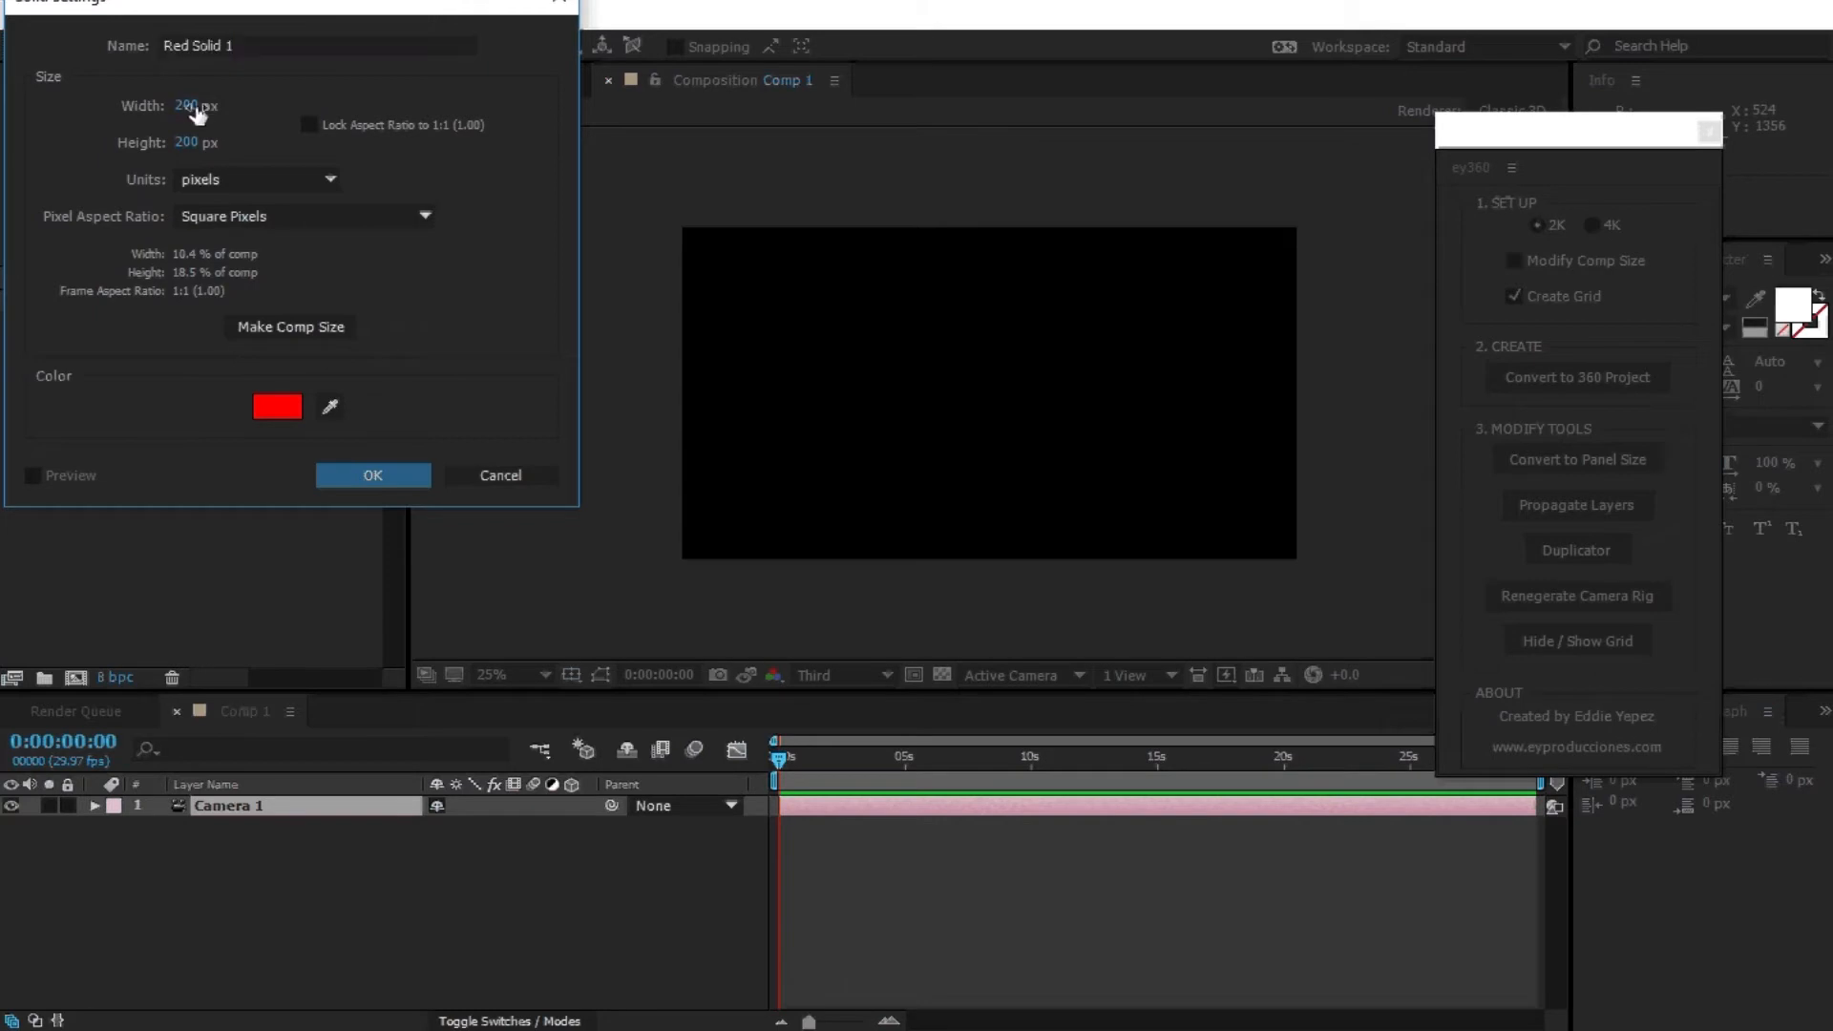
text(400)
key(Tab)
text(400)
key(Return)
click(571, 806)
Convert Comp 1 to a 2K 360 project from Camera 1 with Modify Comp Size and Create Grid enabled.
click(289, 824)
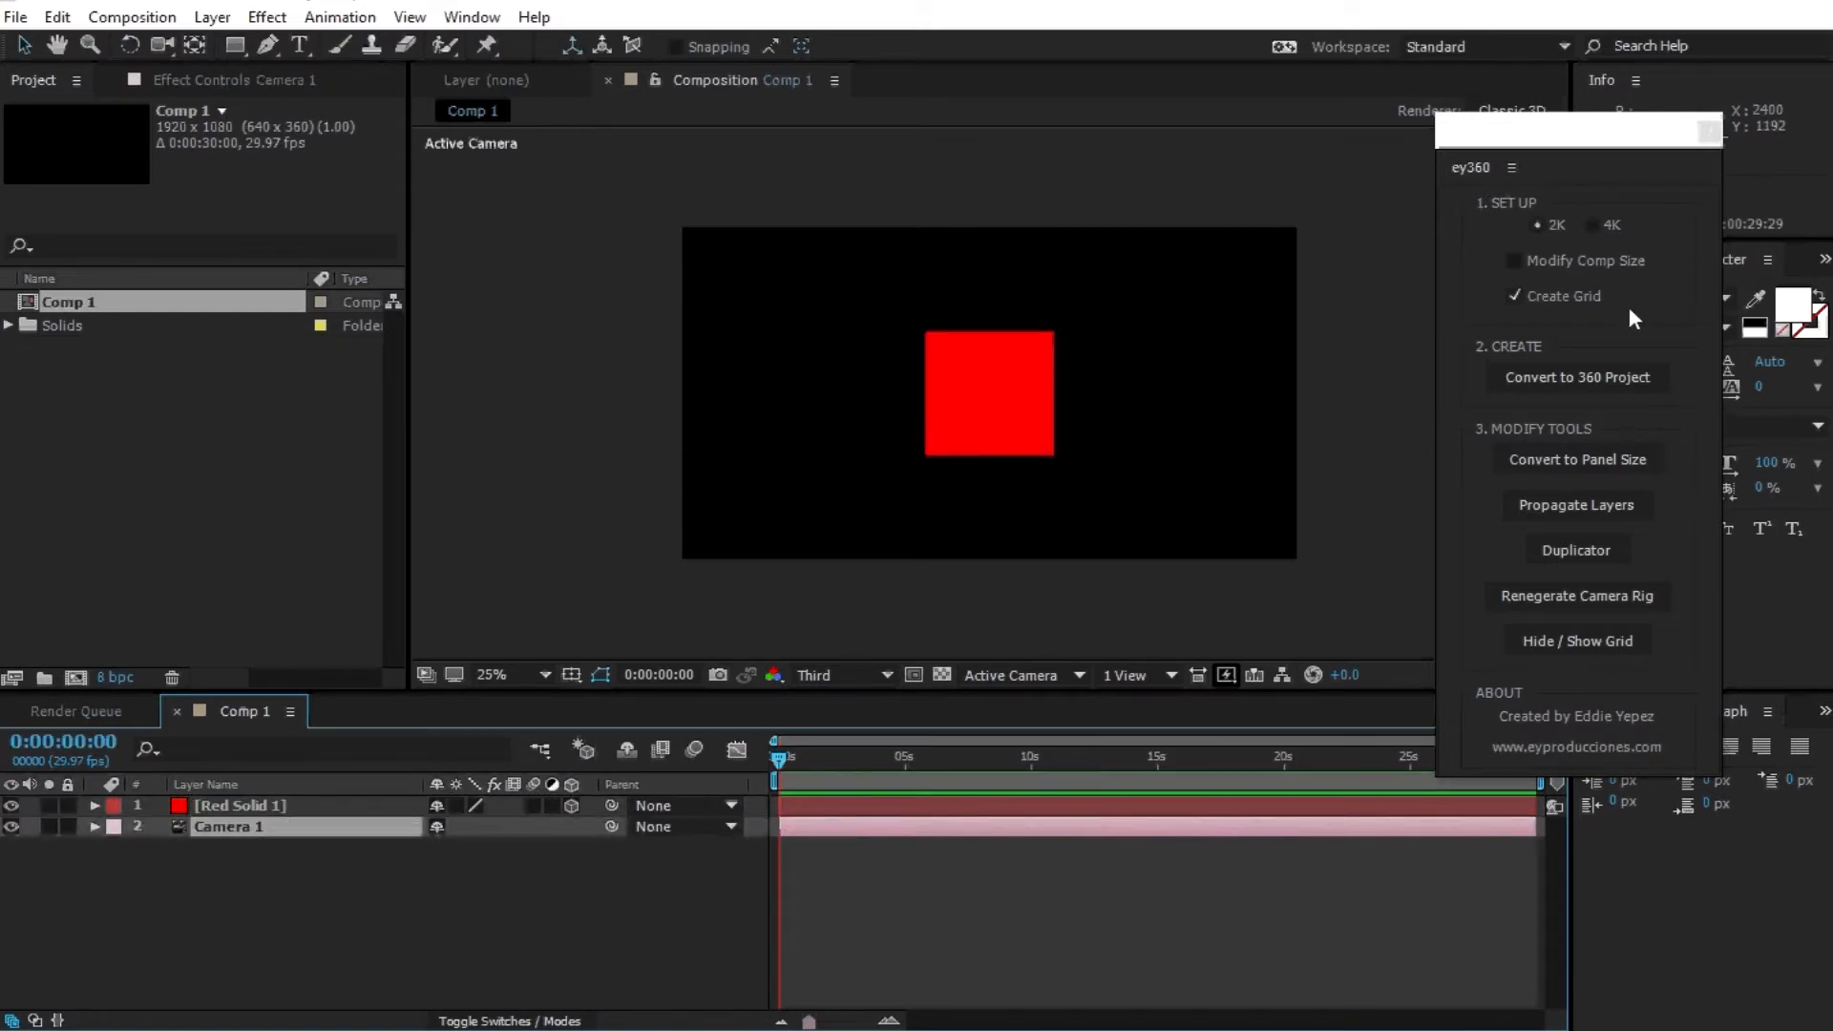
click(1527, 262)
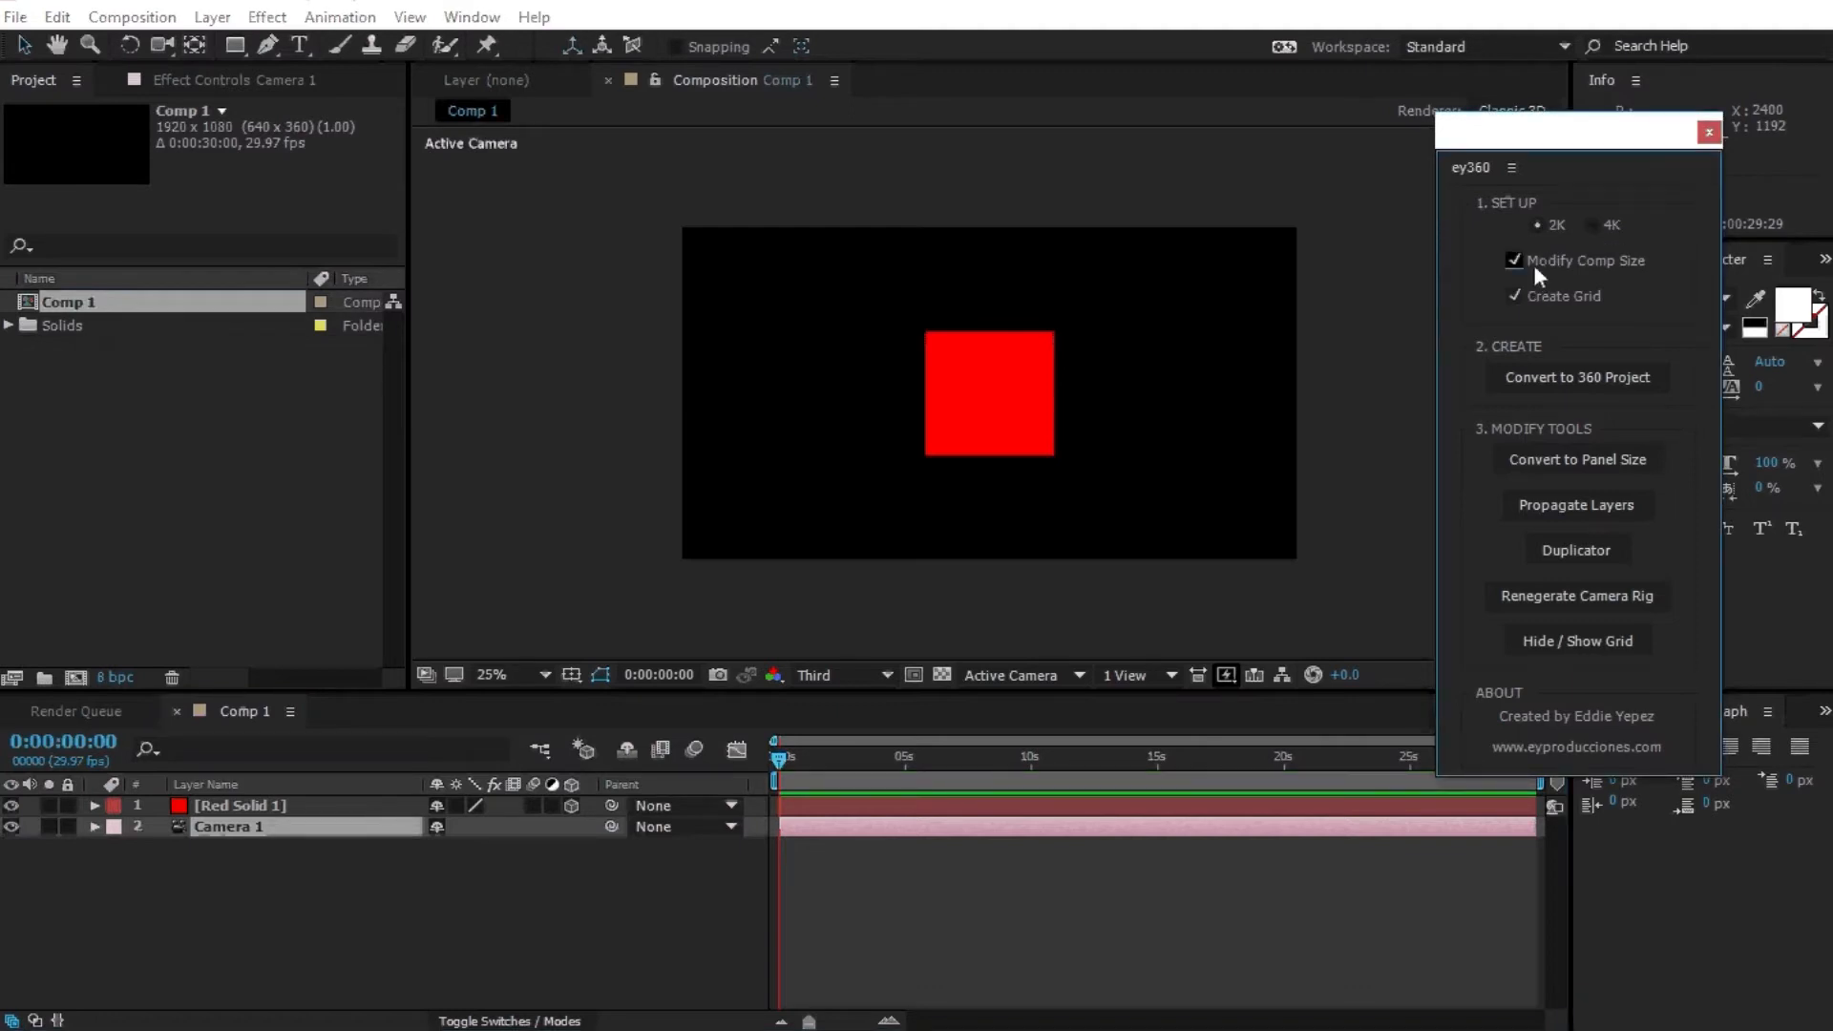
click(1534, 378)
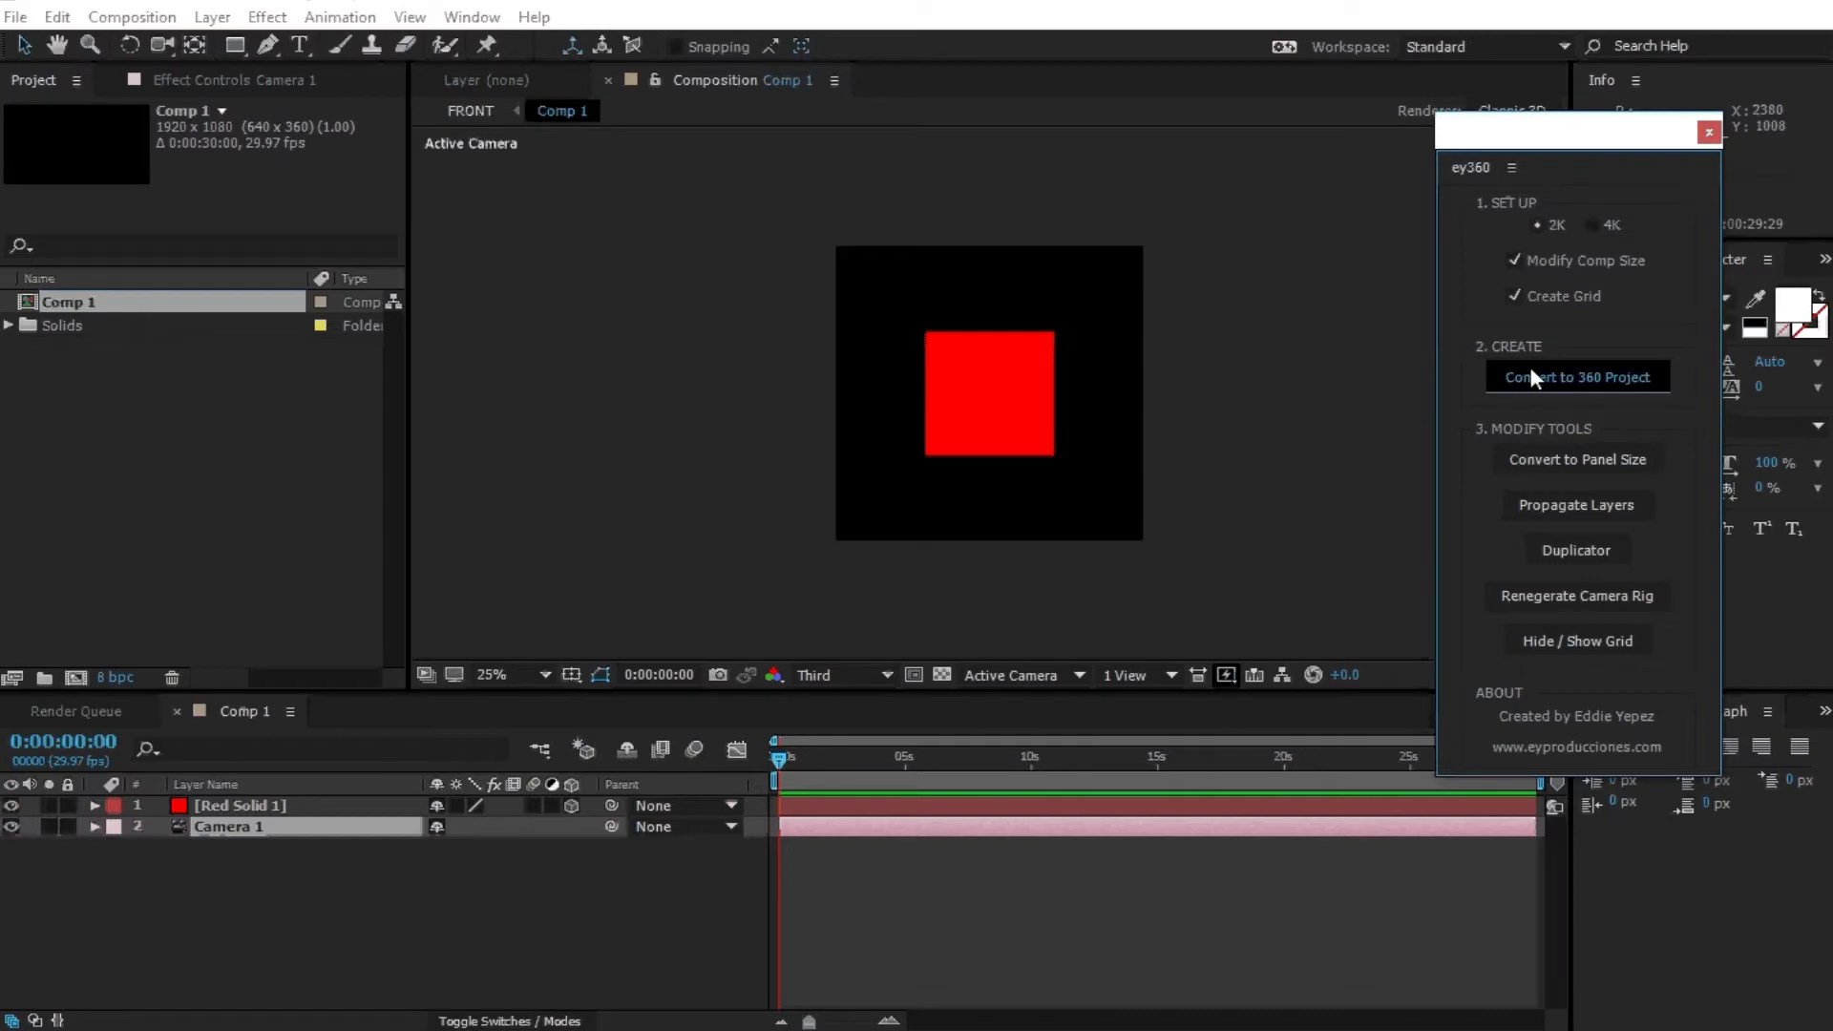
click(986, 609)
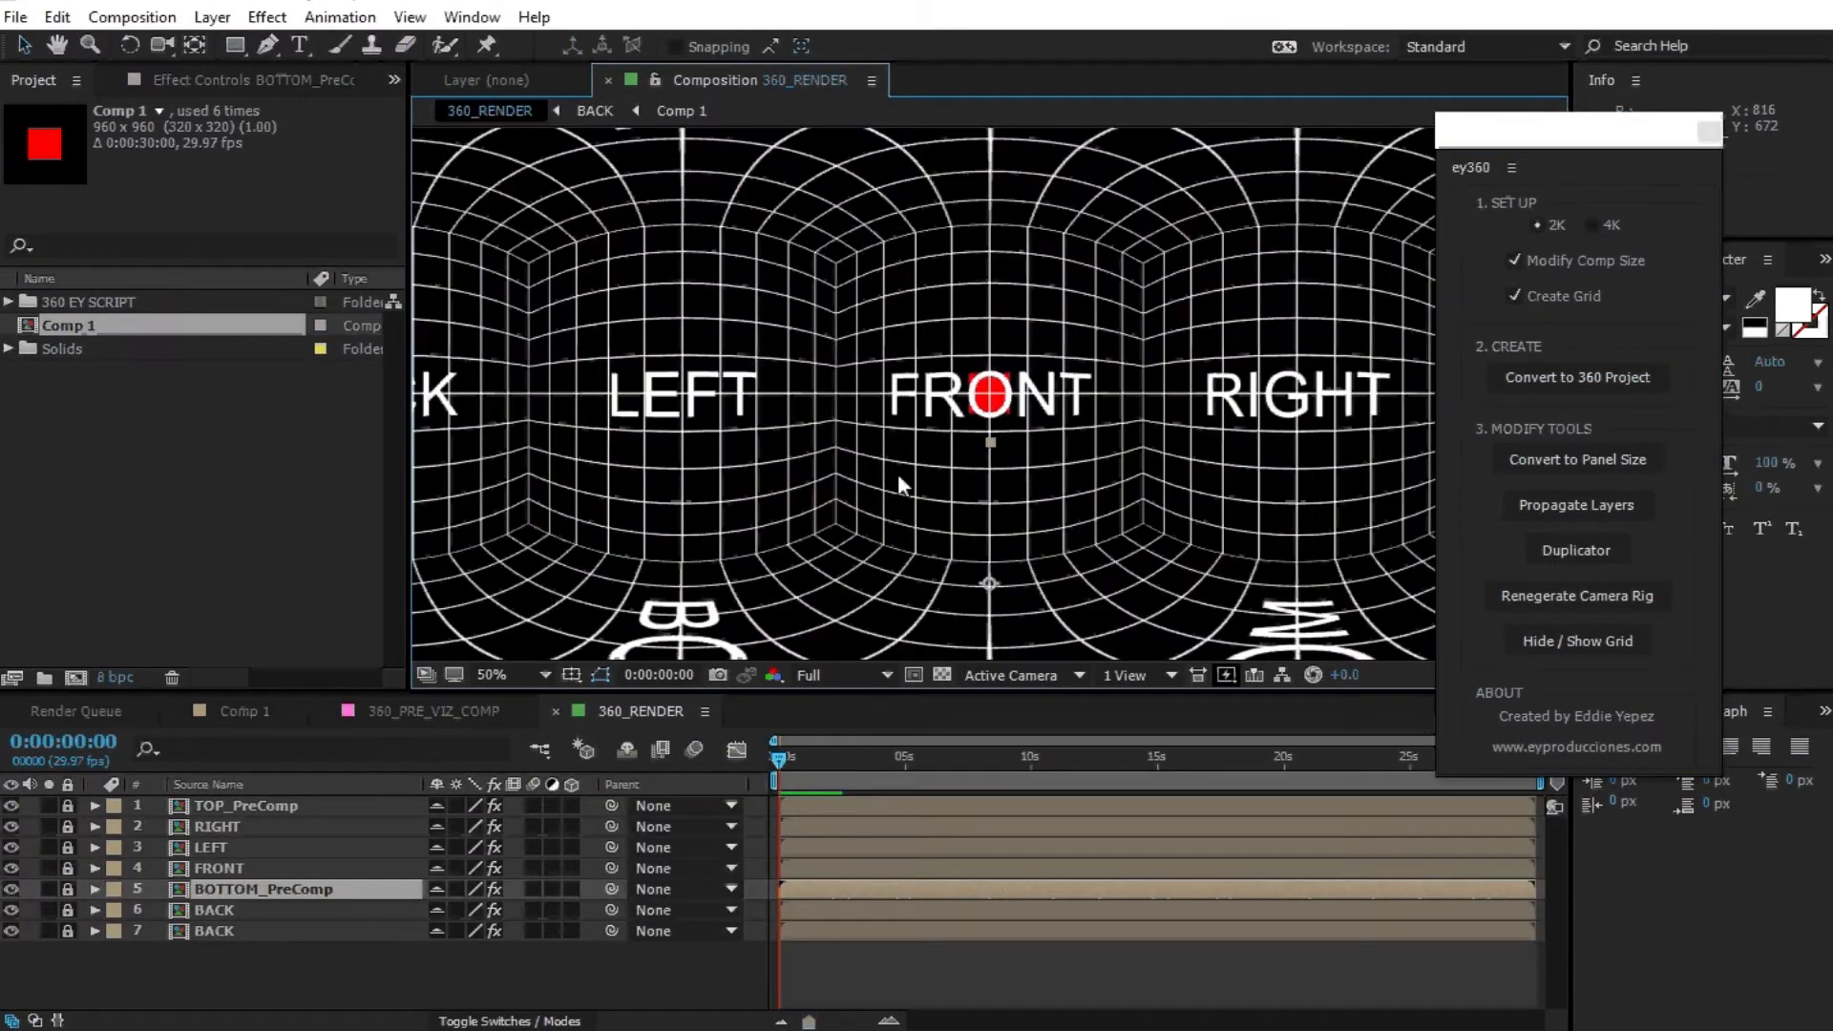
Examine the red solid in 360_PRE_VIZ_COMP and compare the resized Comp 1 with the original composition kept in the BACK_UP folder.
click(430, 711)
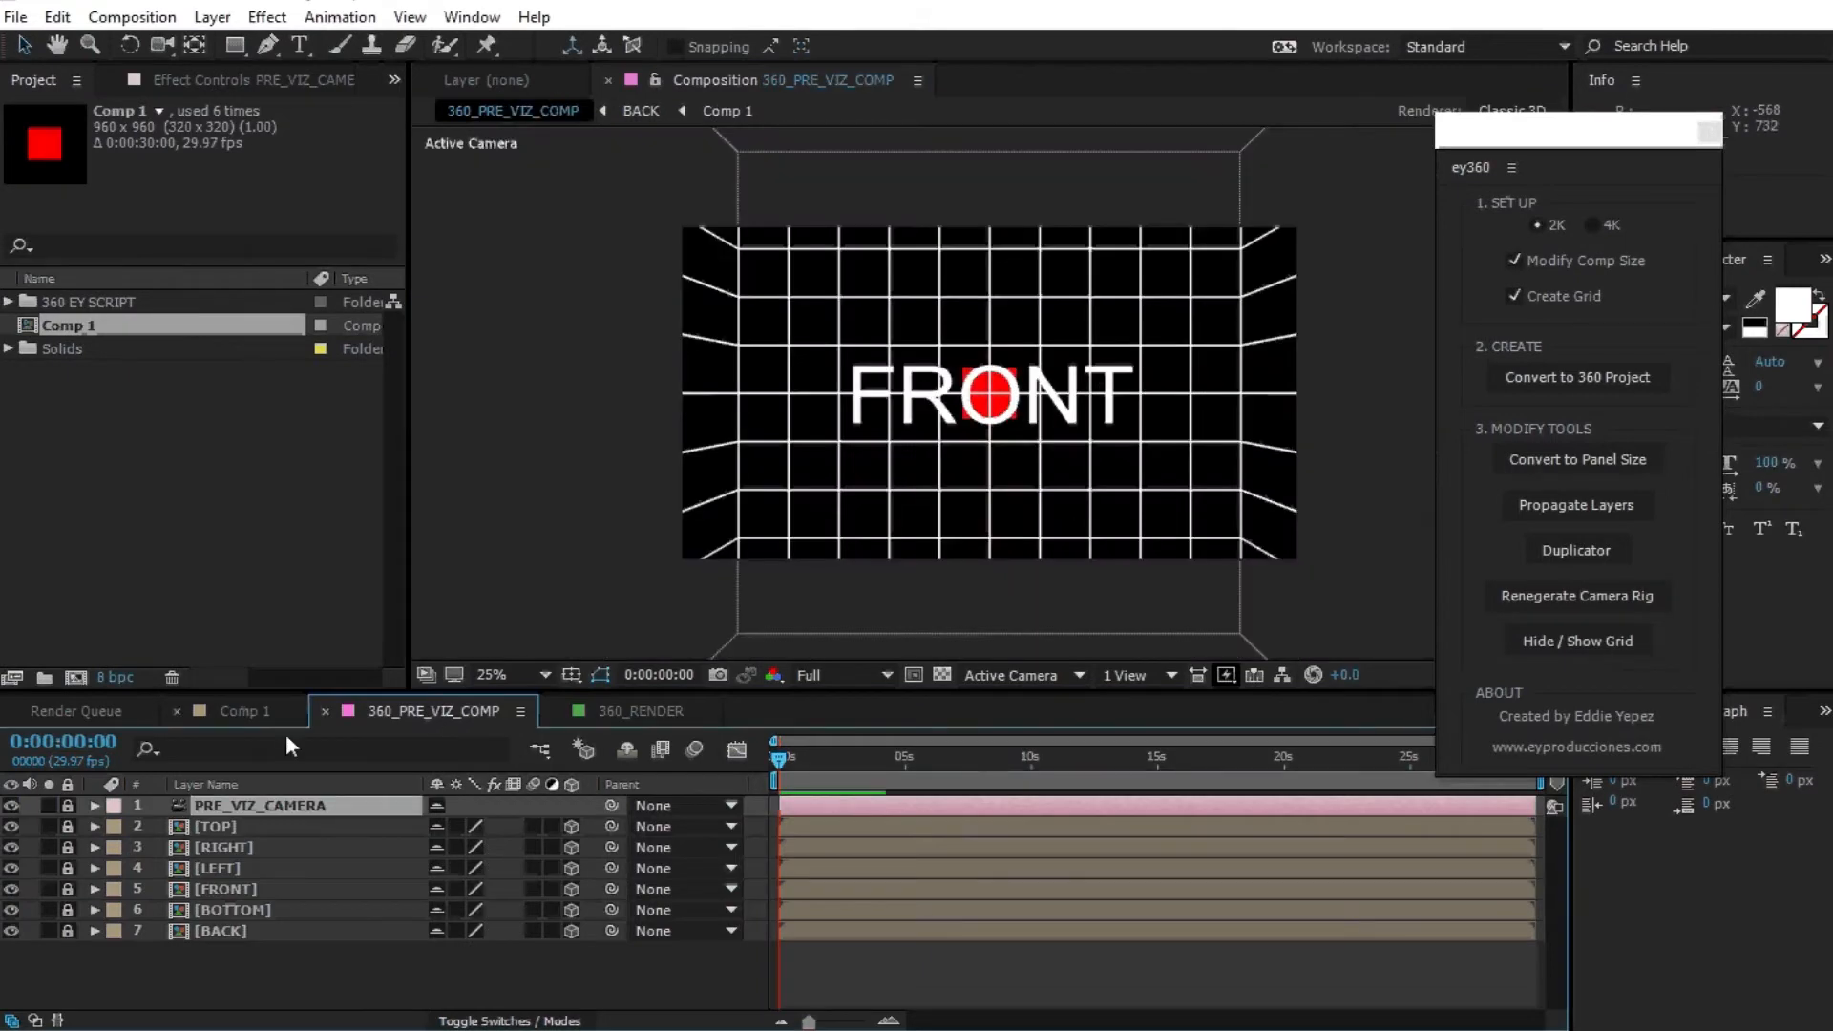
click(248, 712)
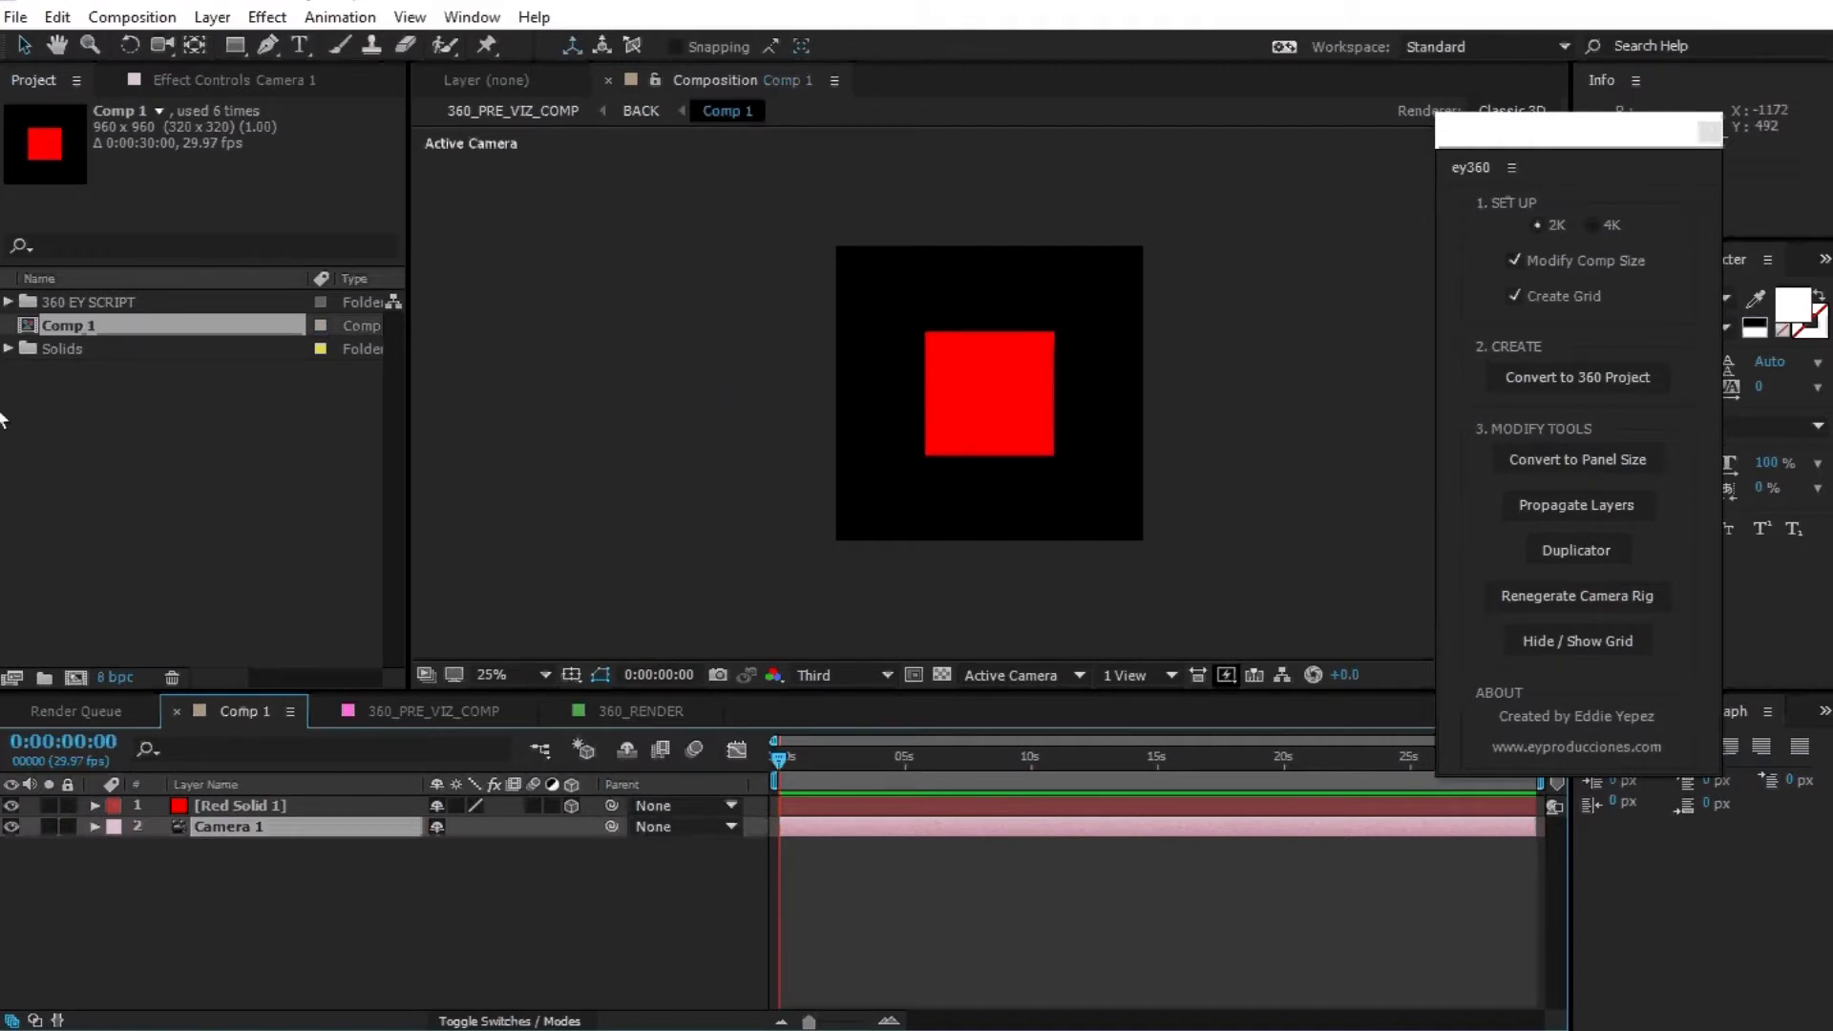
click(8, 301)
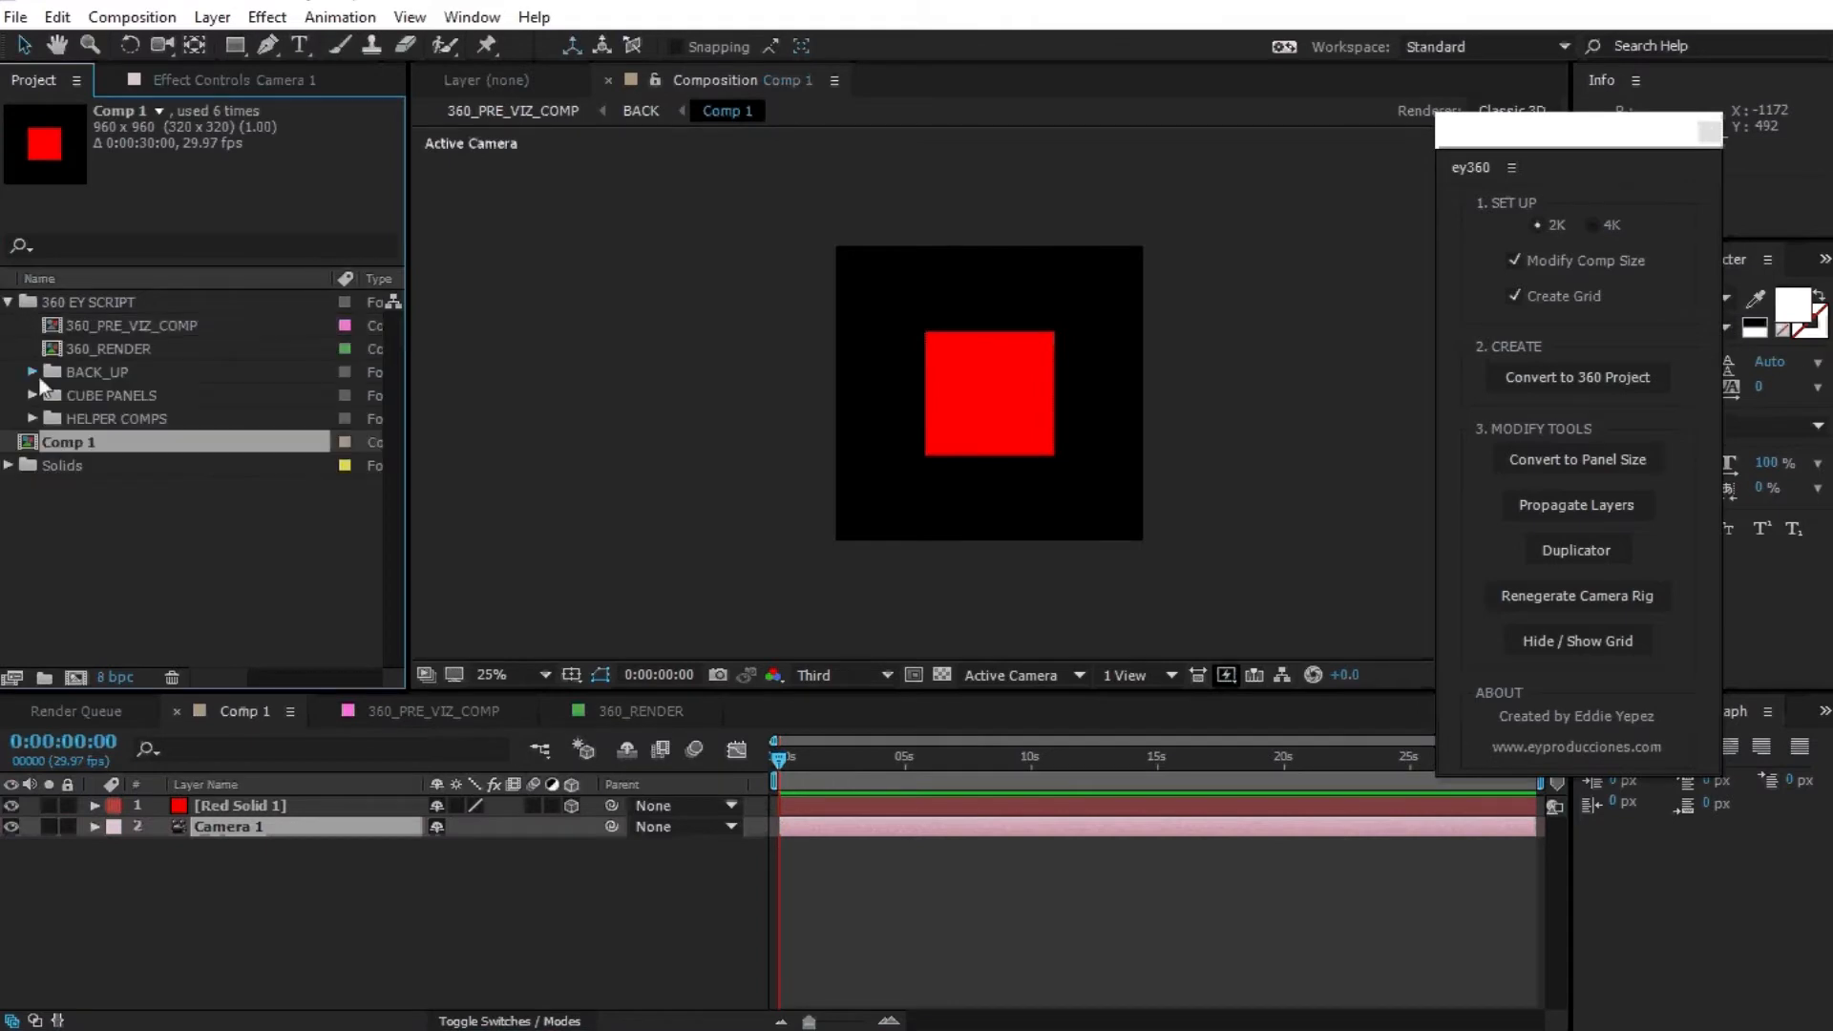
click(31, 372)
click(83, 396)
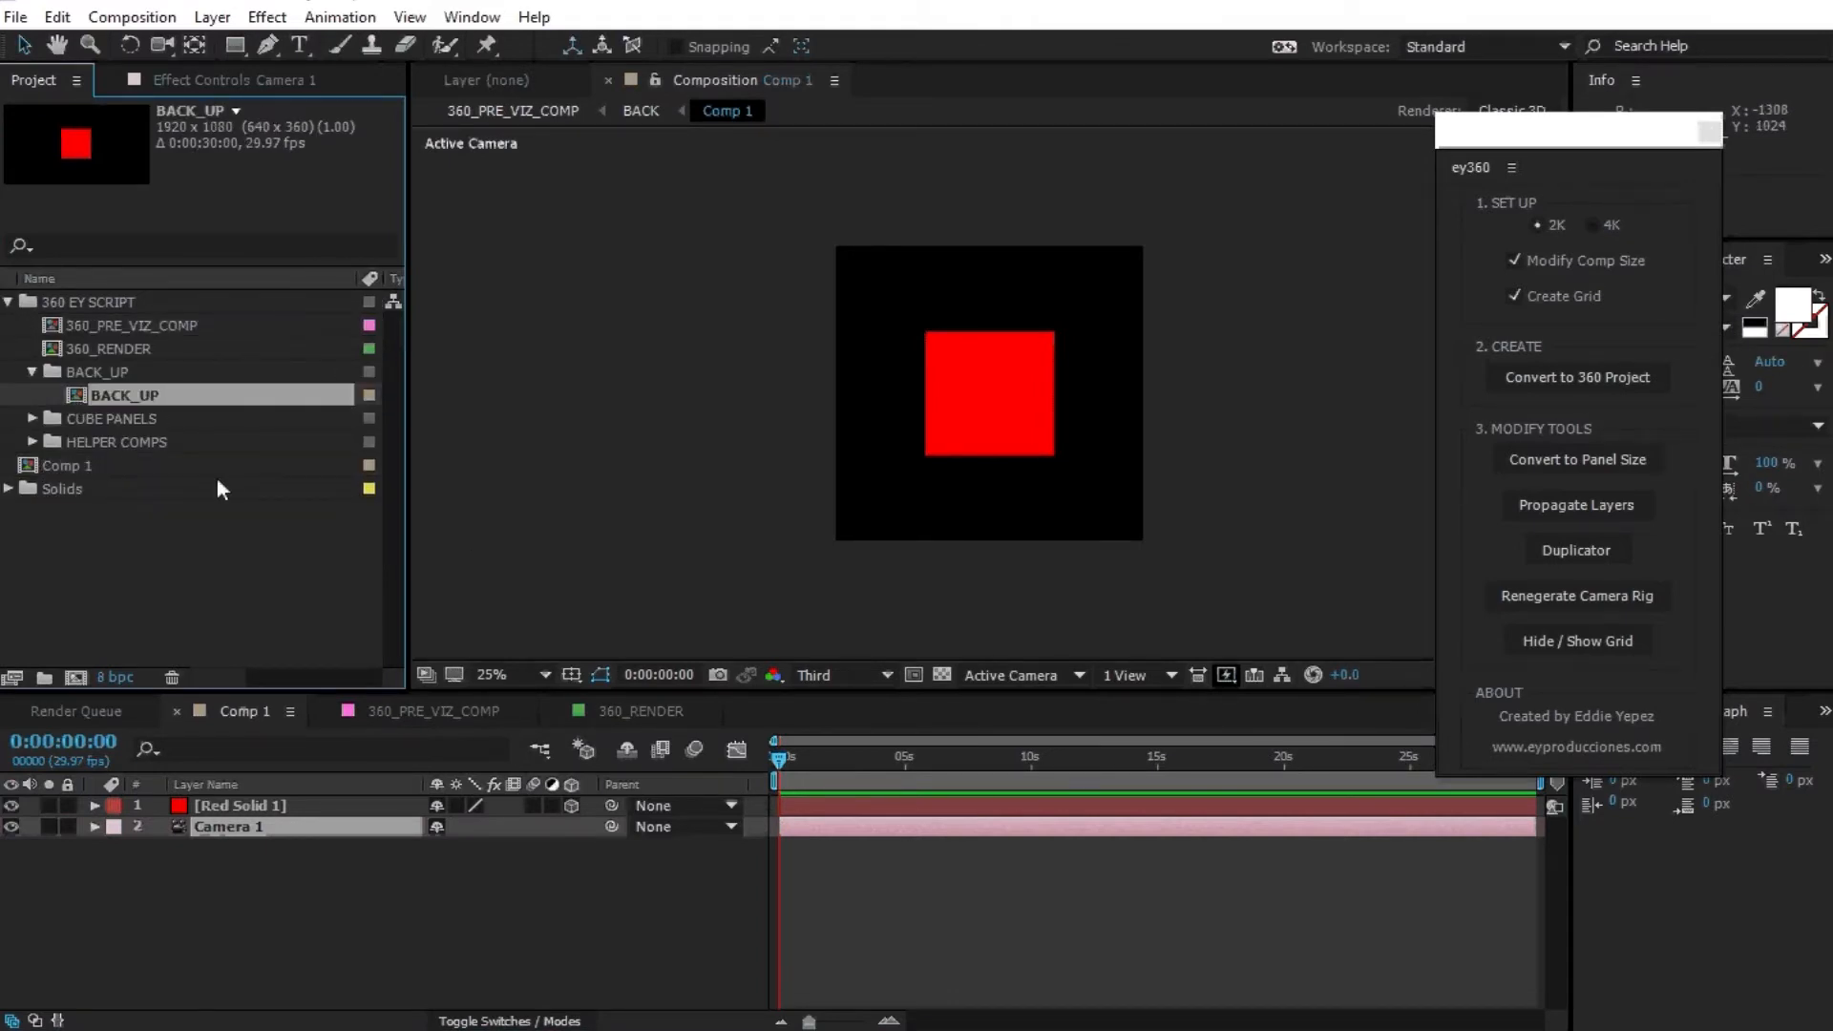
double_click(83, 392)
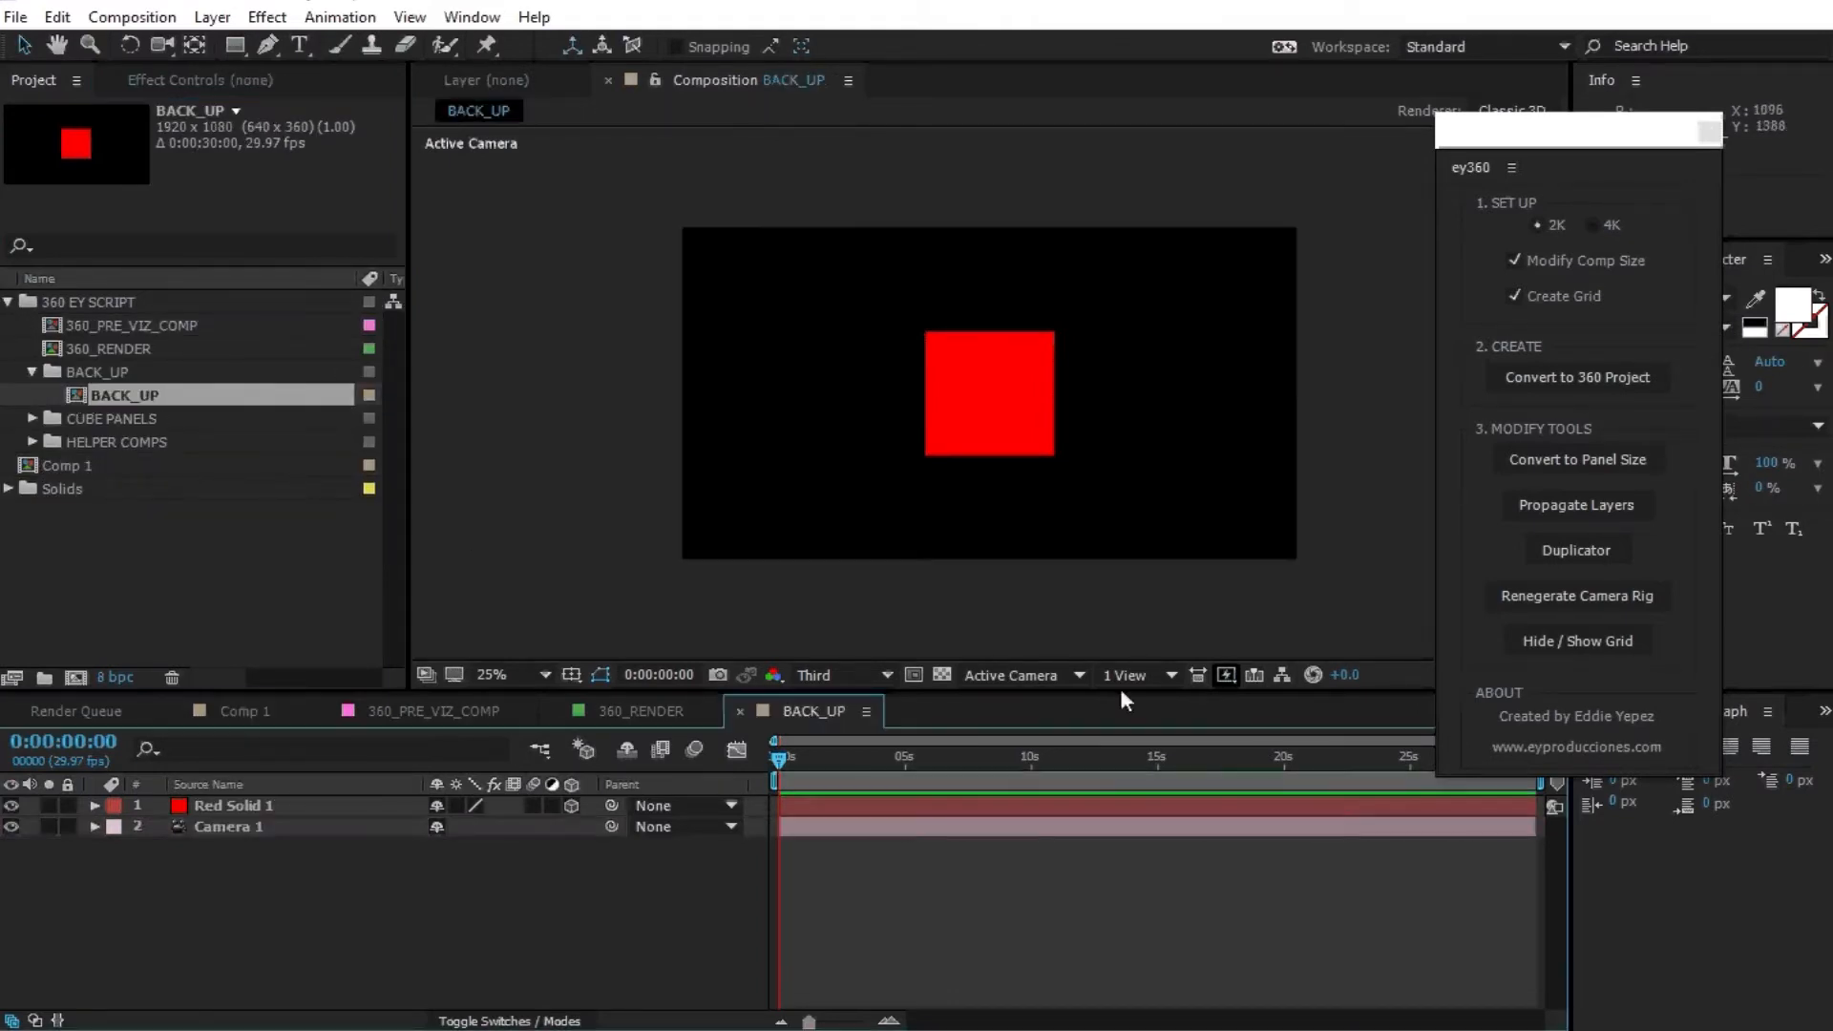
click(739, 713)
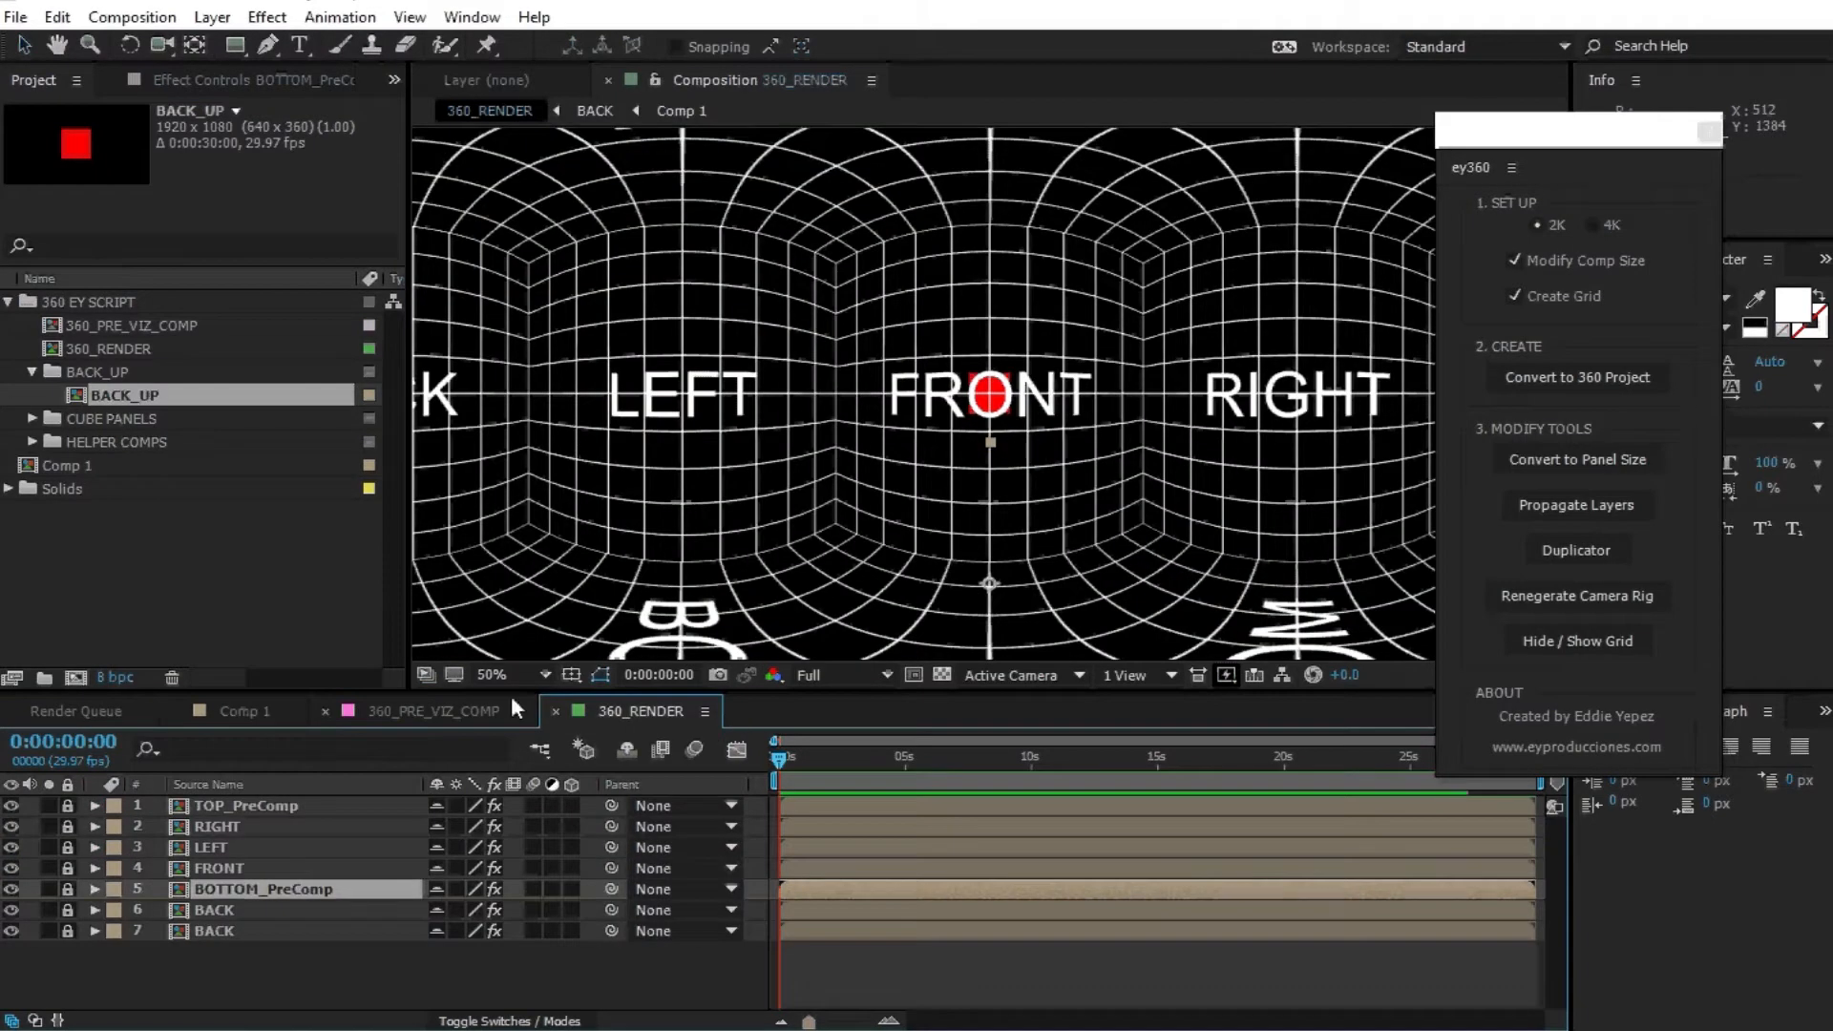
click(204, 709)
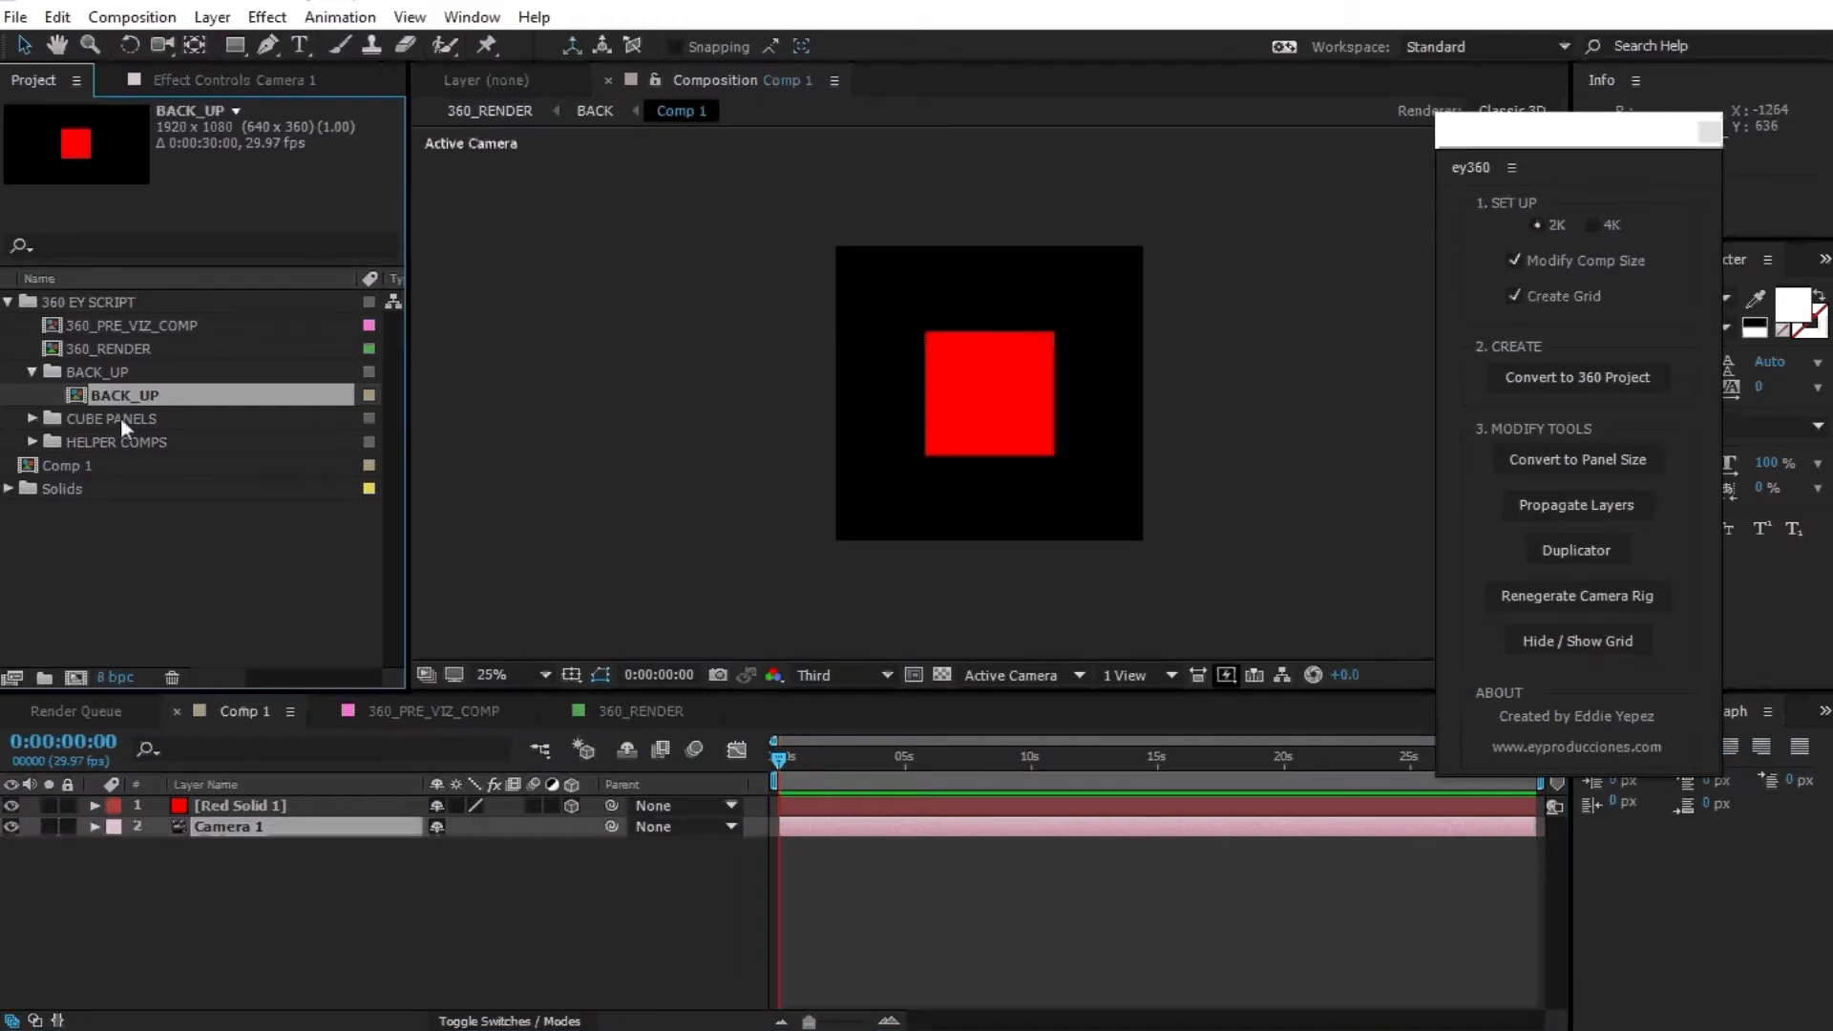
click(345, 869)
click(286, 826)
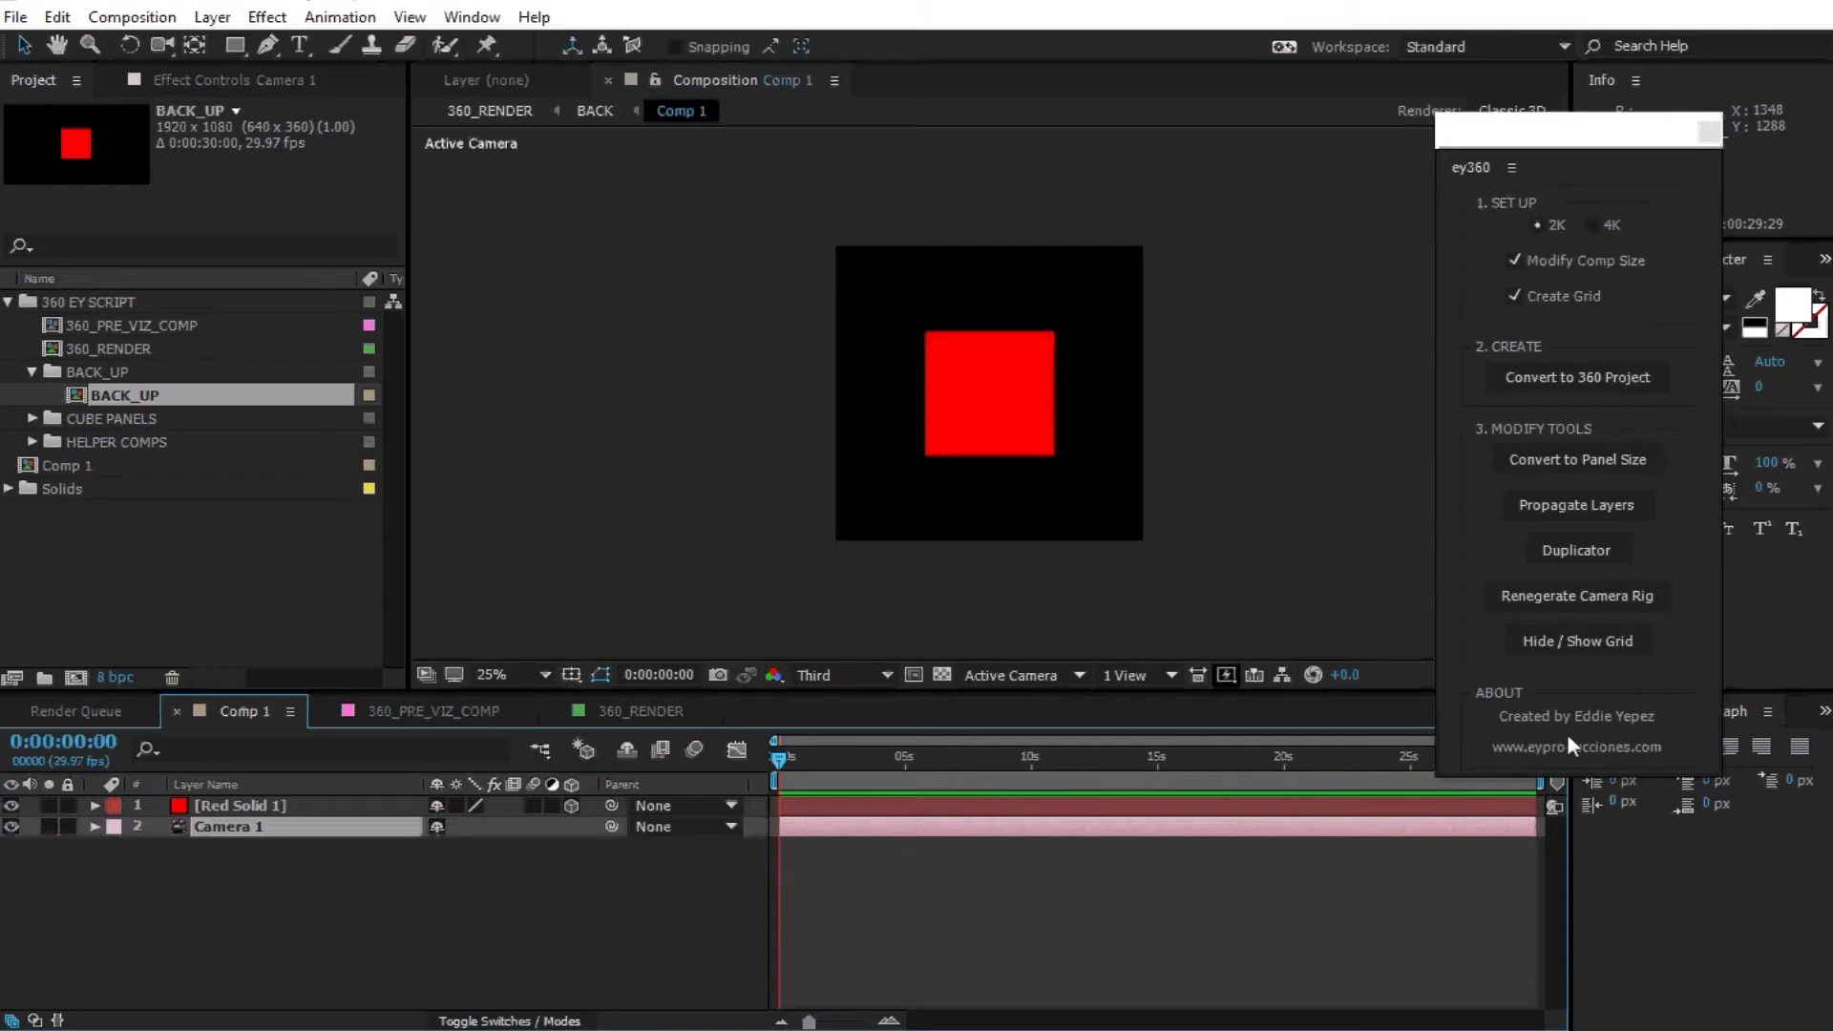
Open the FRONT composition from the CUBE PANELS folder and unlock its Comp 1 layer.
click(33, 419)
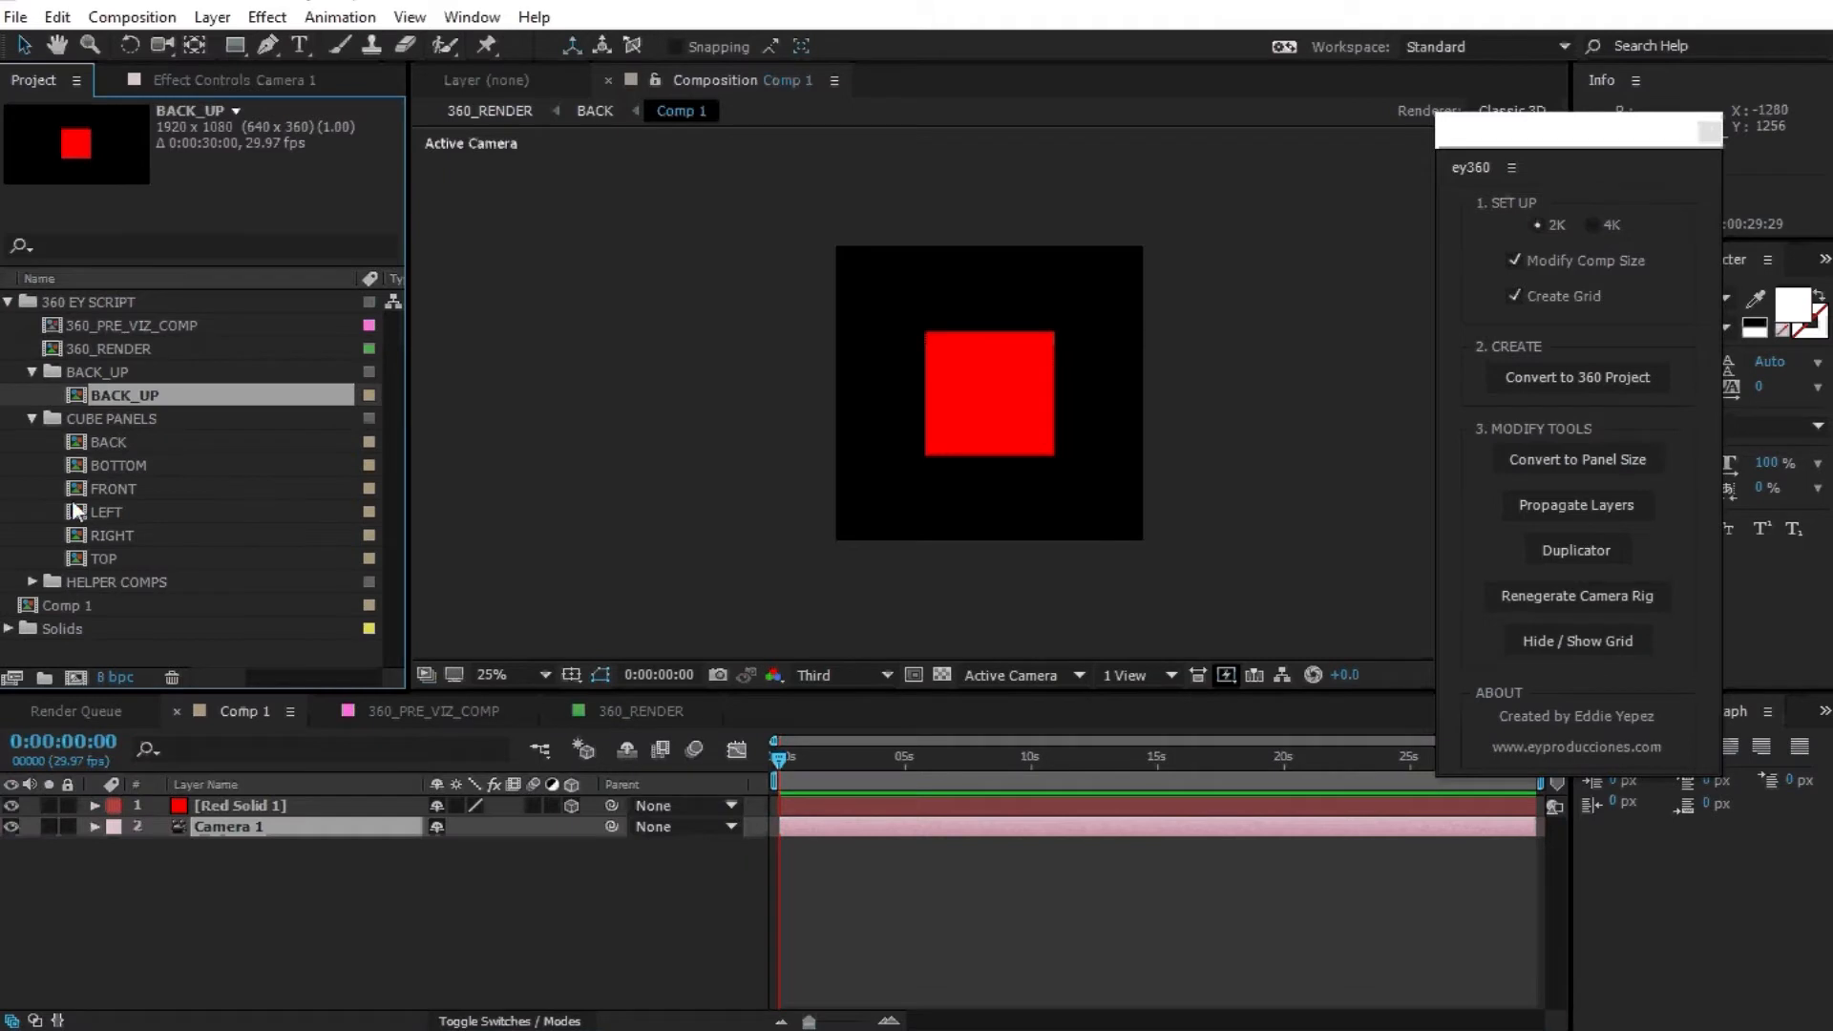
double_click(76, 489)
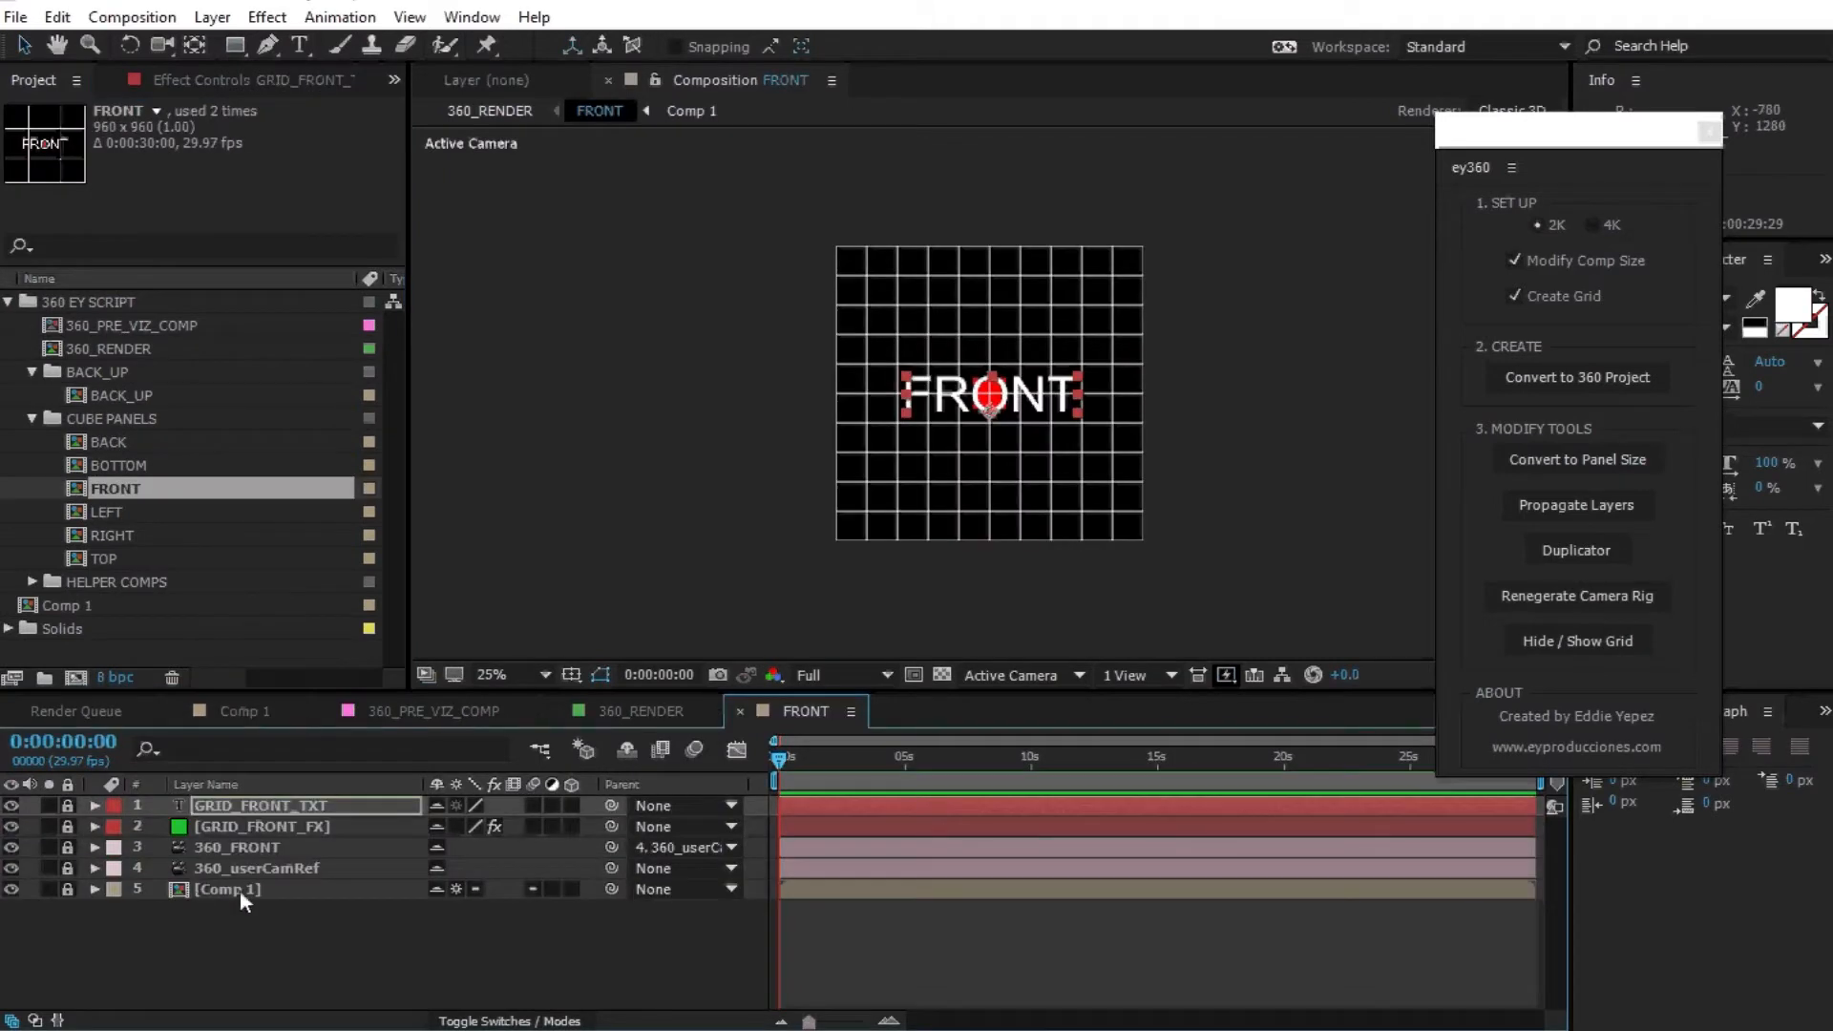
click(94, 892)
click(63, 890)
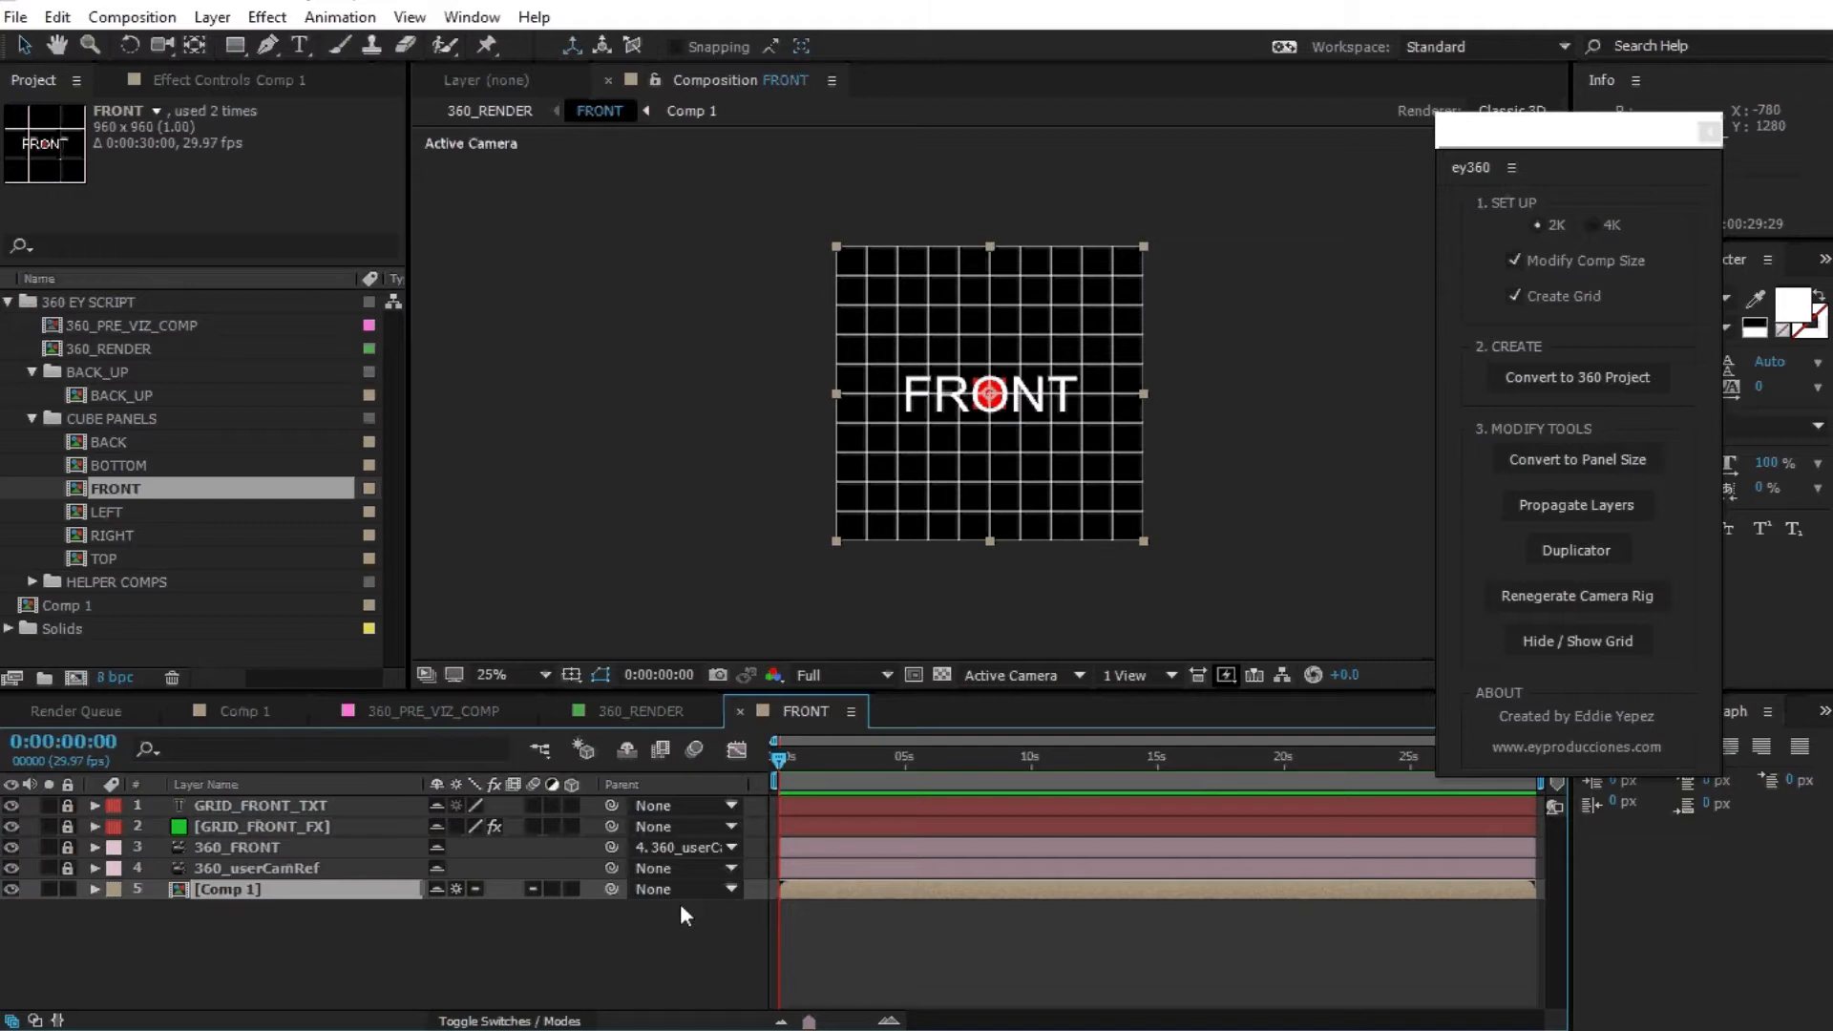
Add a white point light to Comp 1.
click(244, 711)
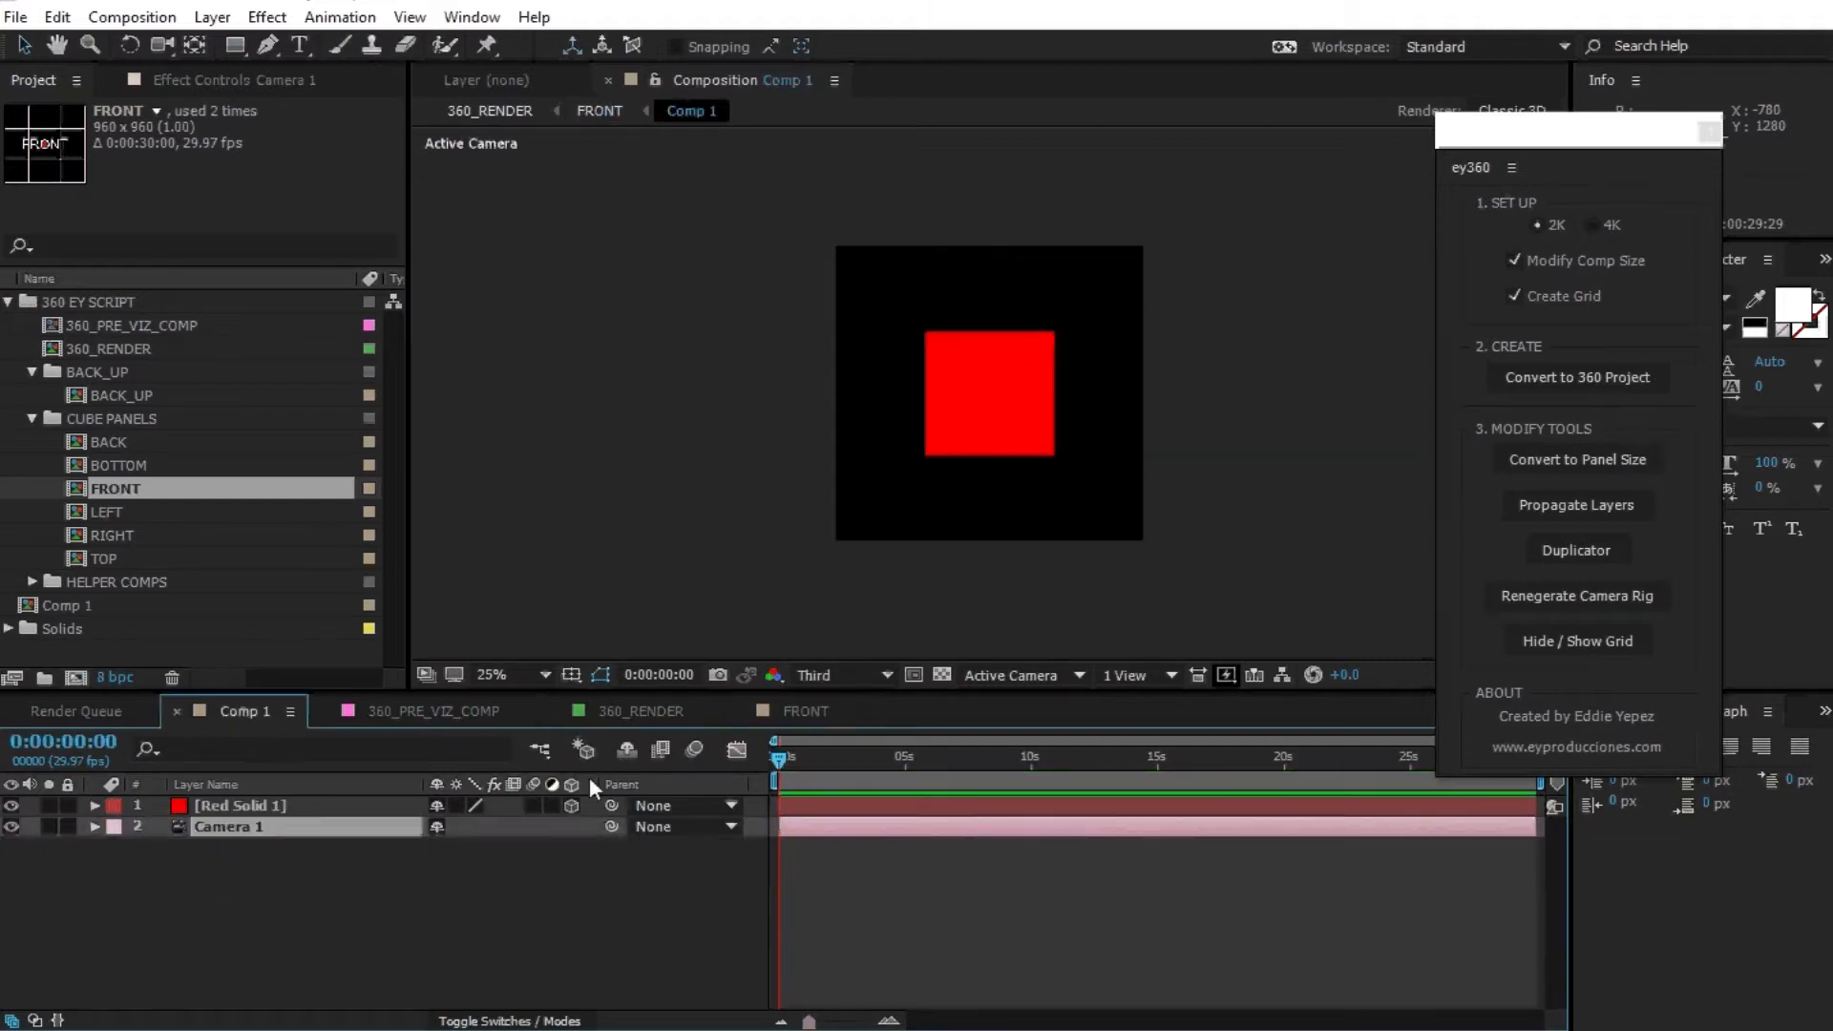
click(263, 787)
right_click(462, 885)
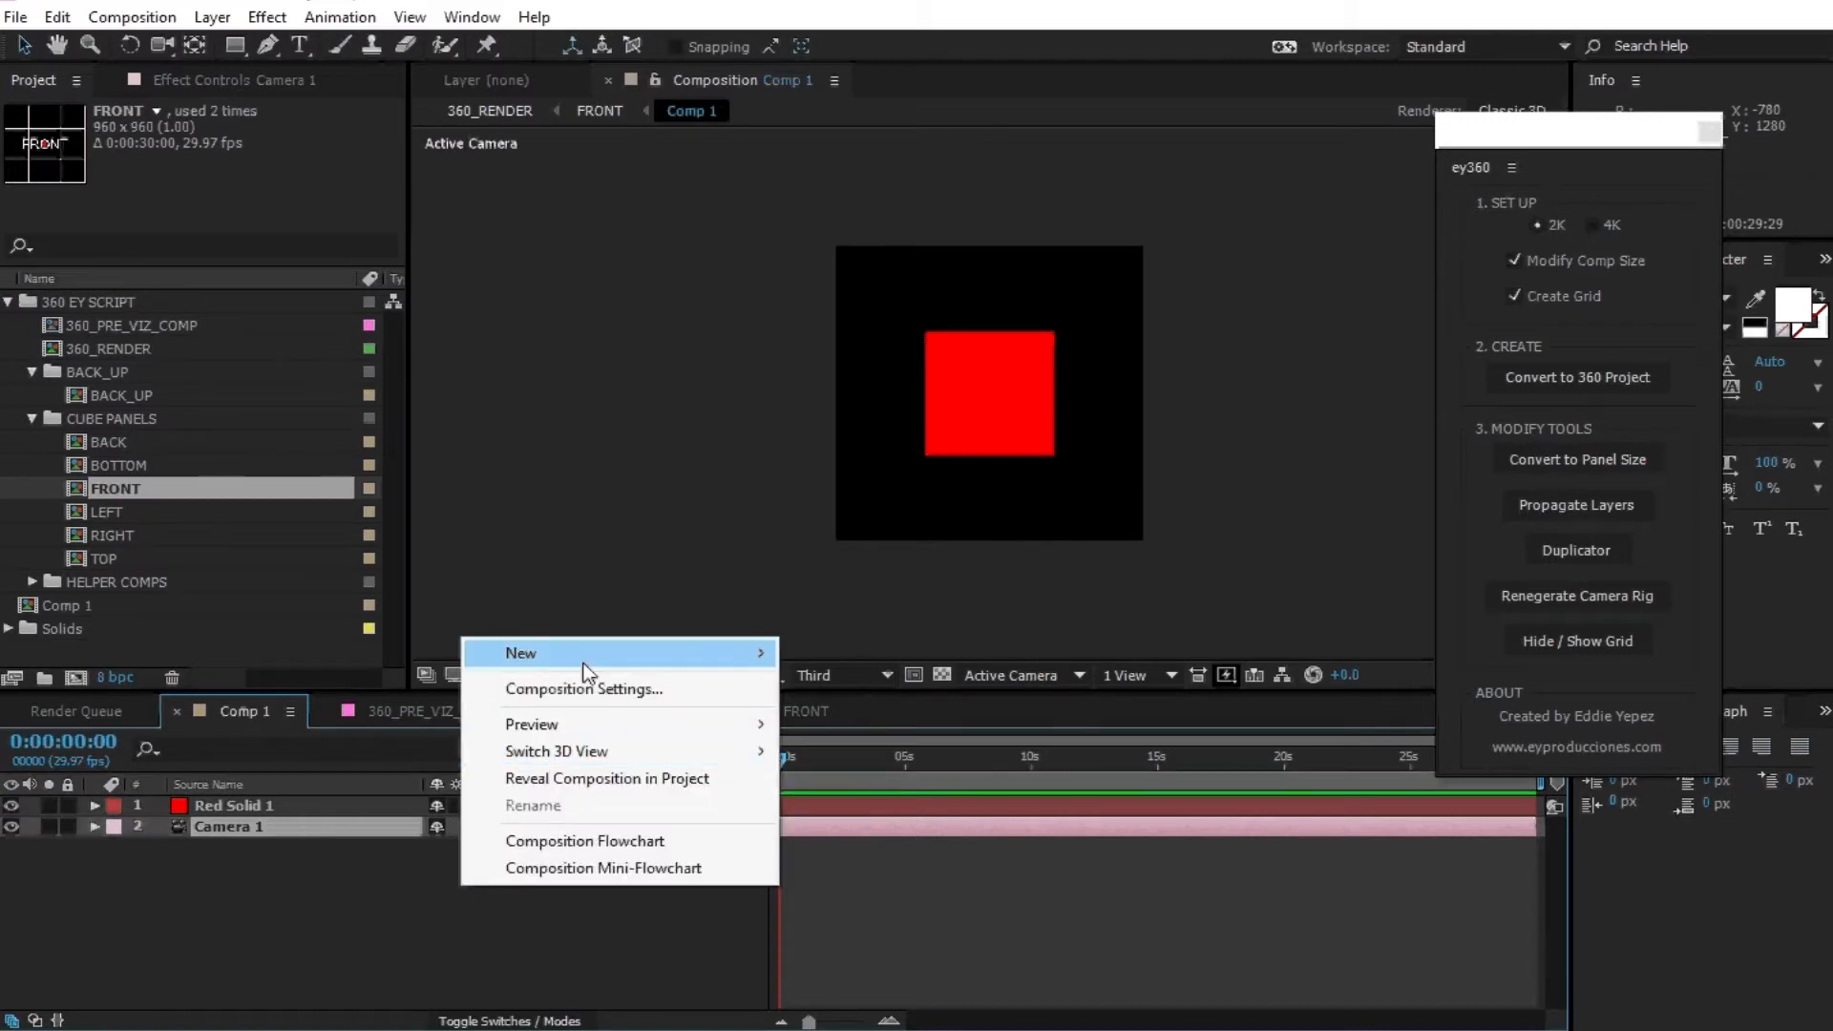
mouse_move(564, 659)
click(324, 743)
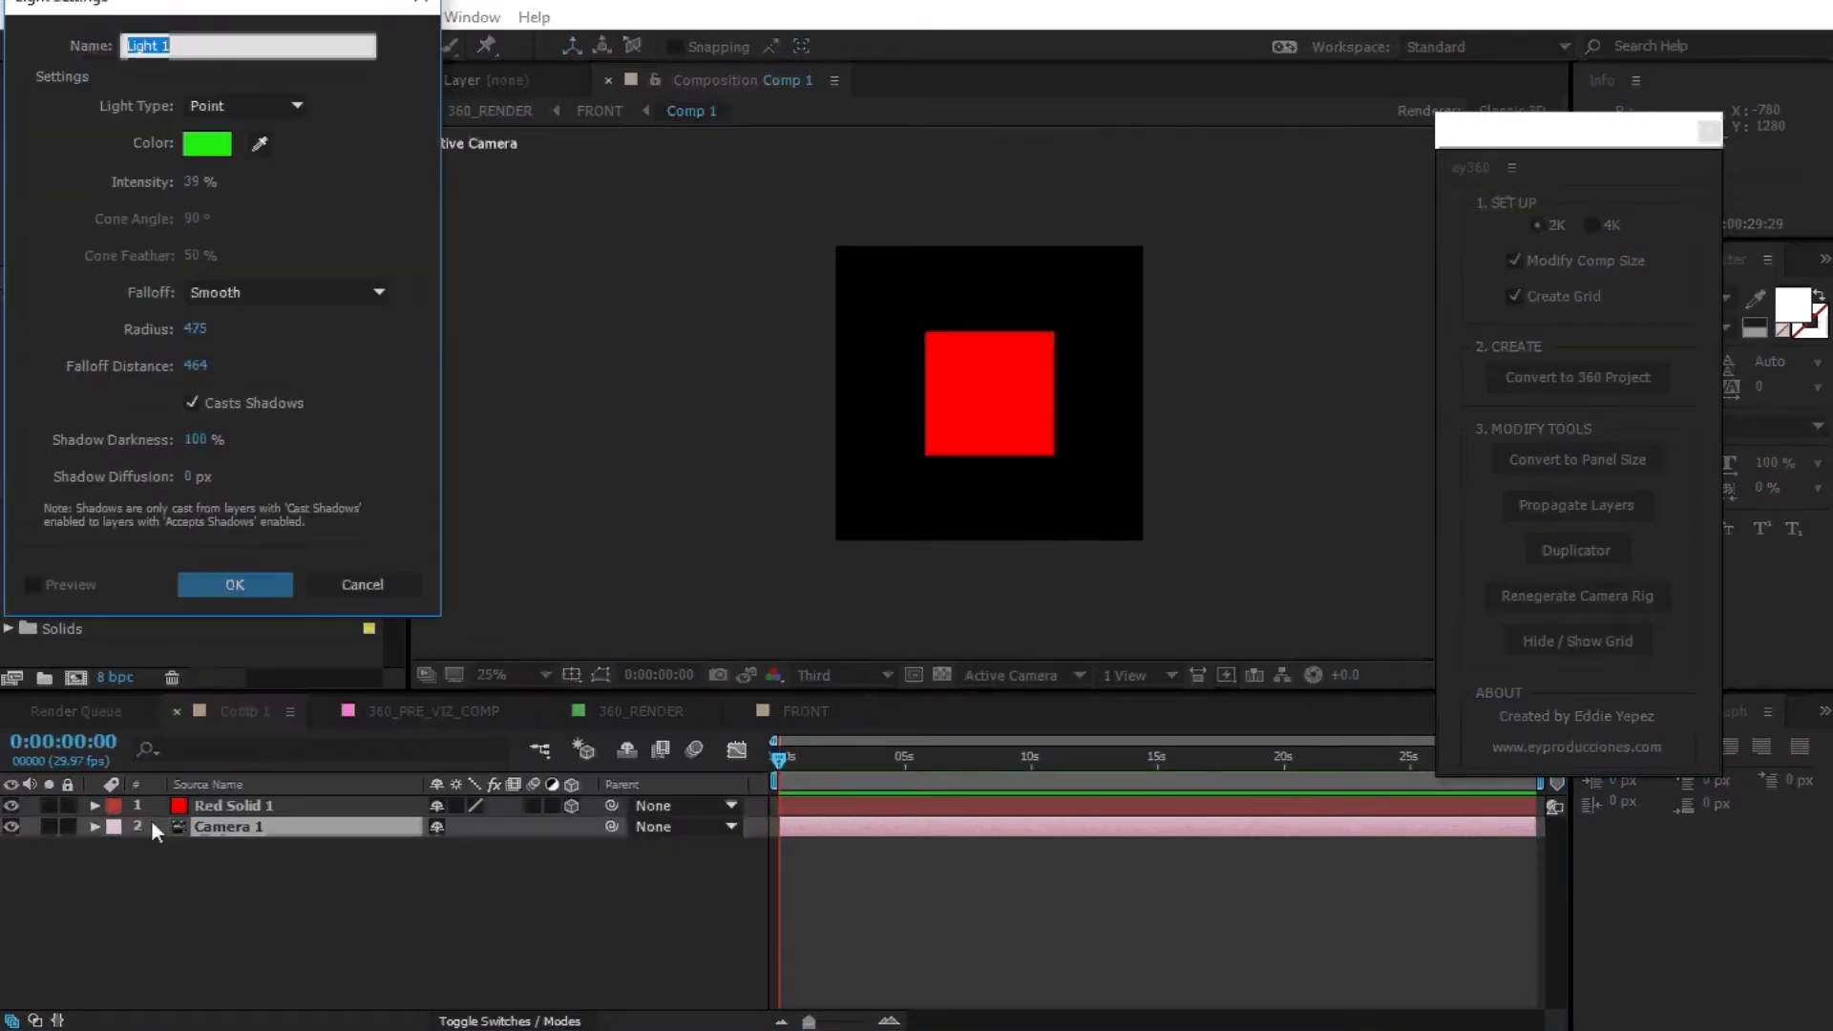
click(207, 143)
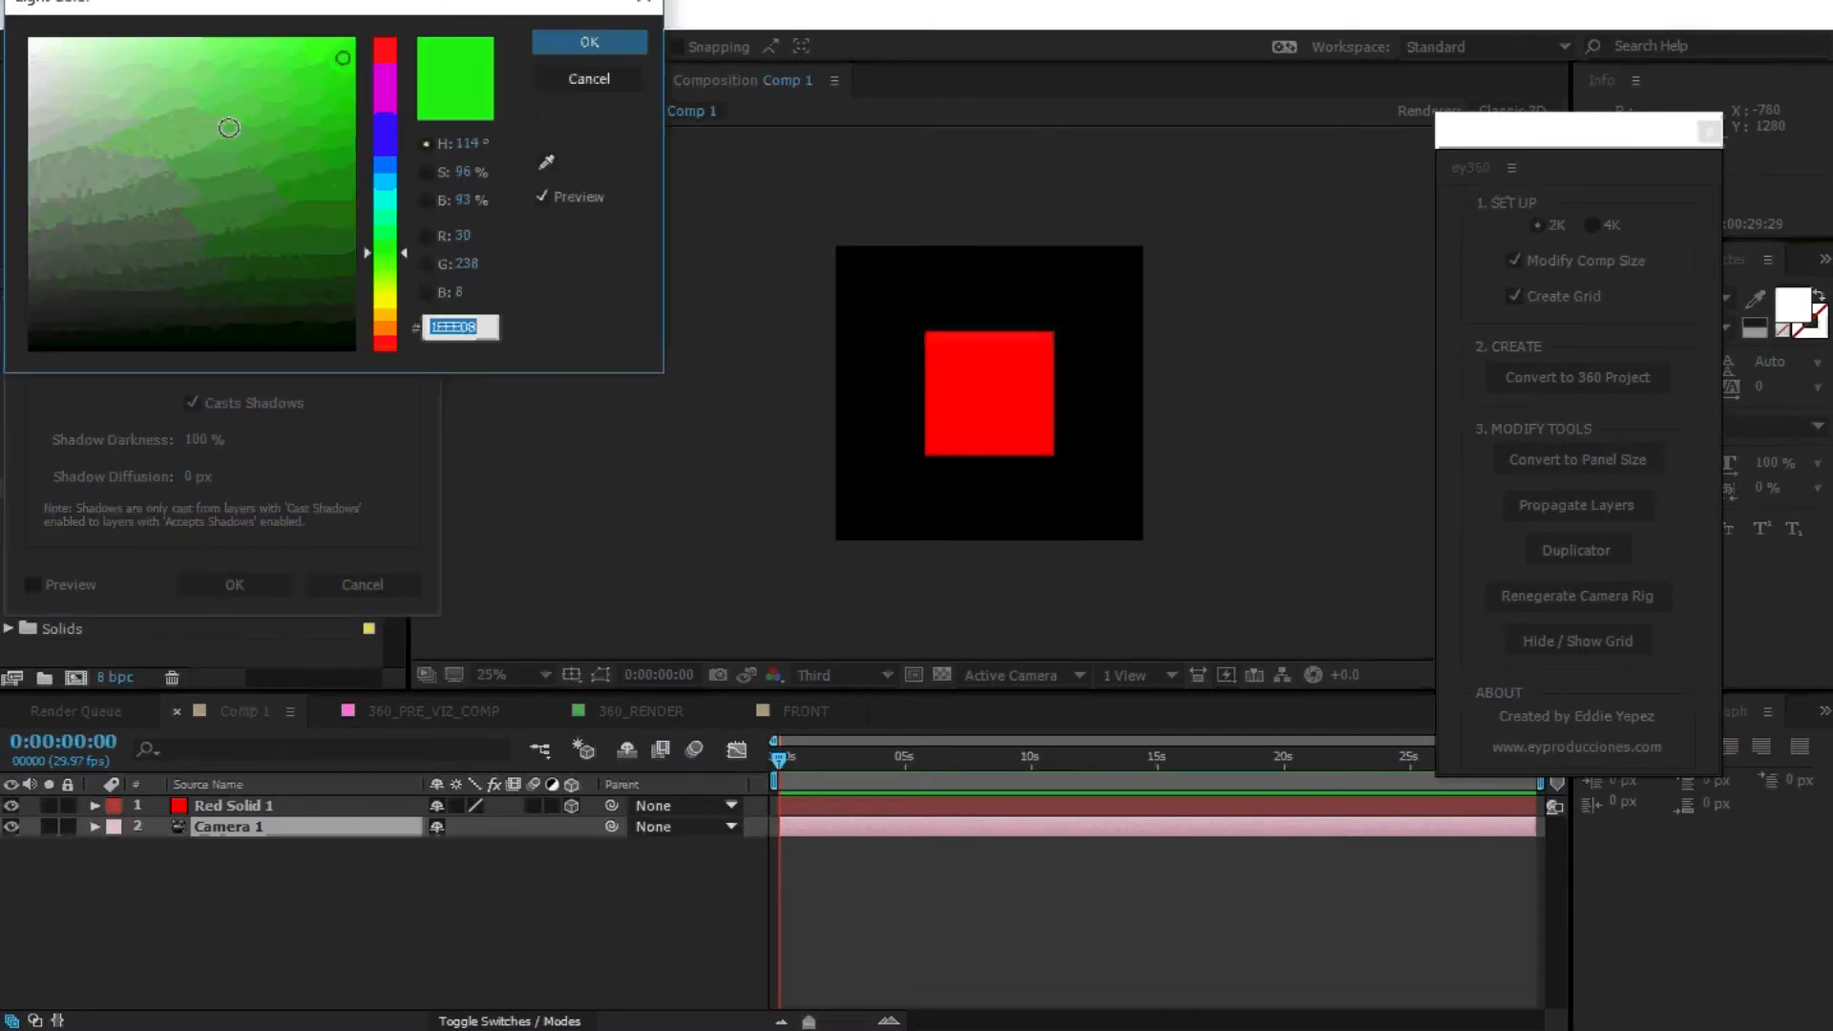
click(632, 42)
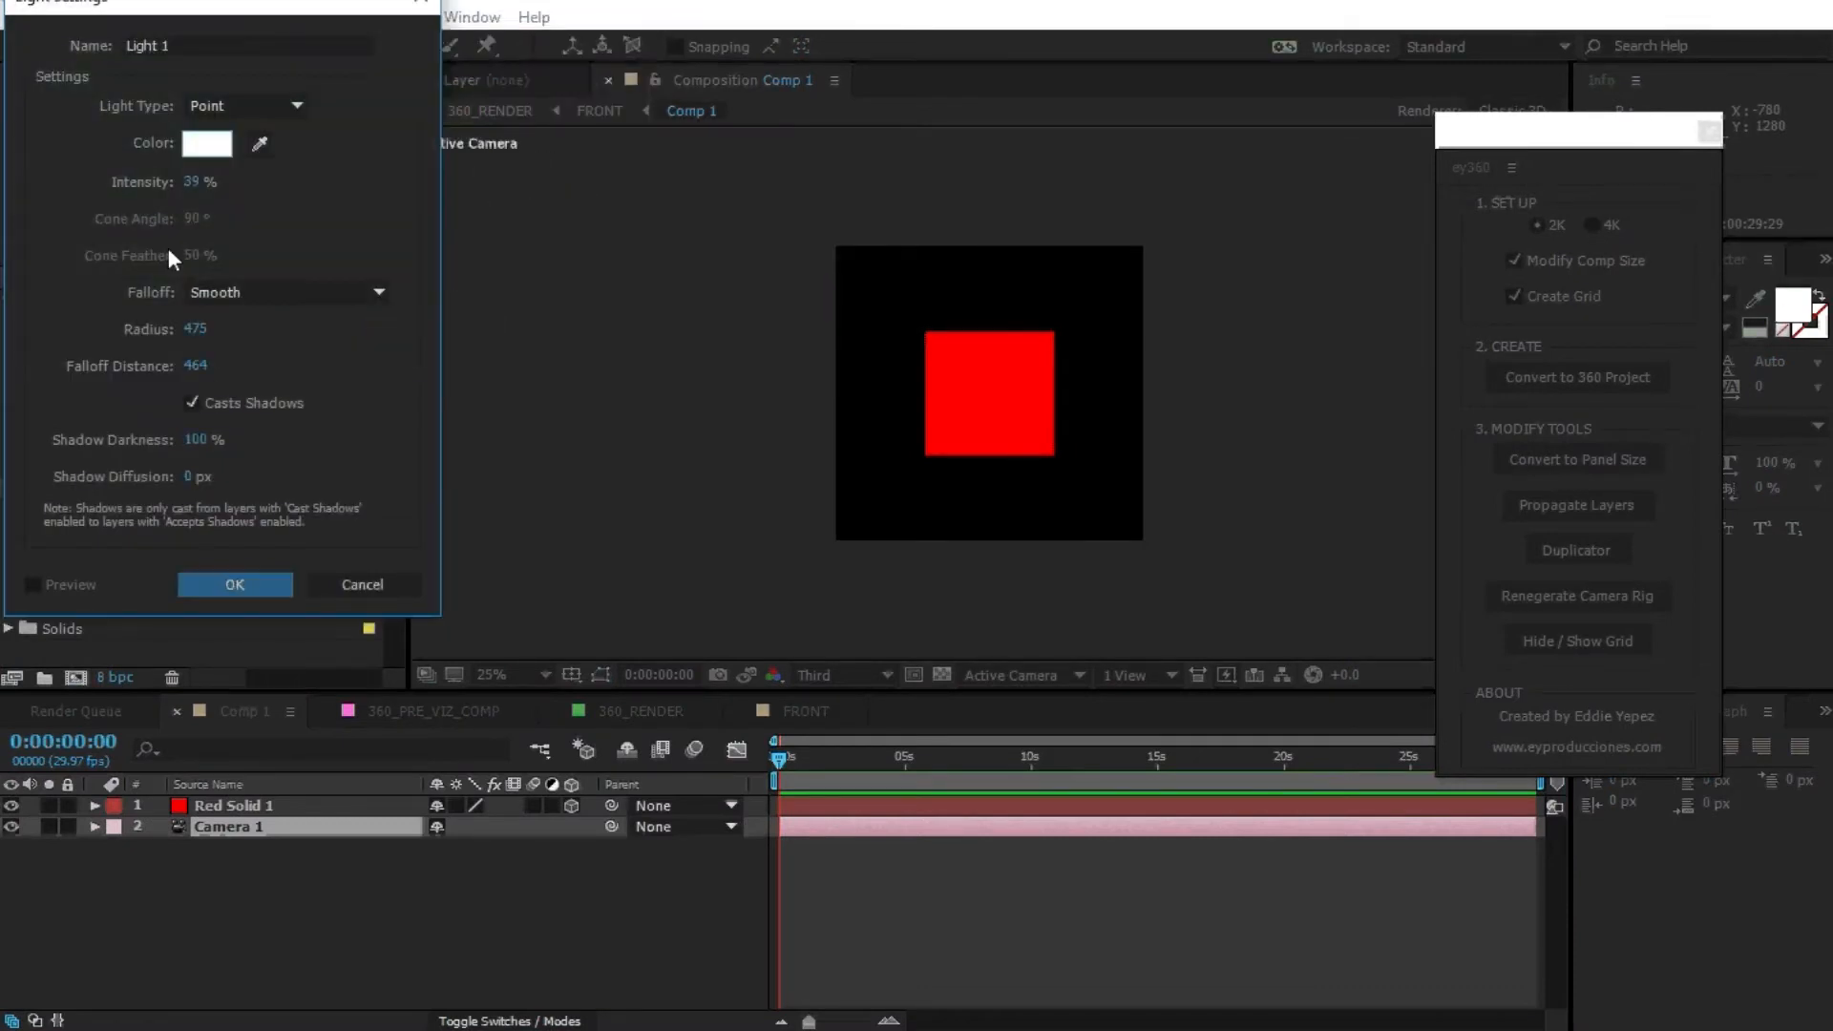
click(301, 115)
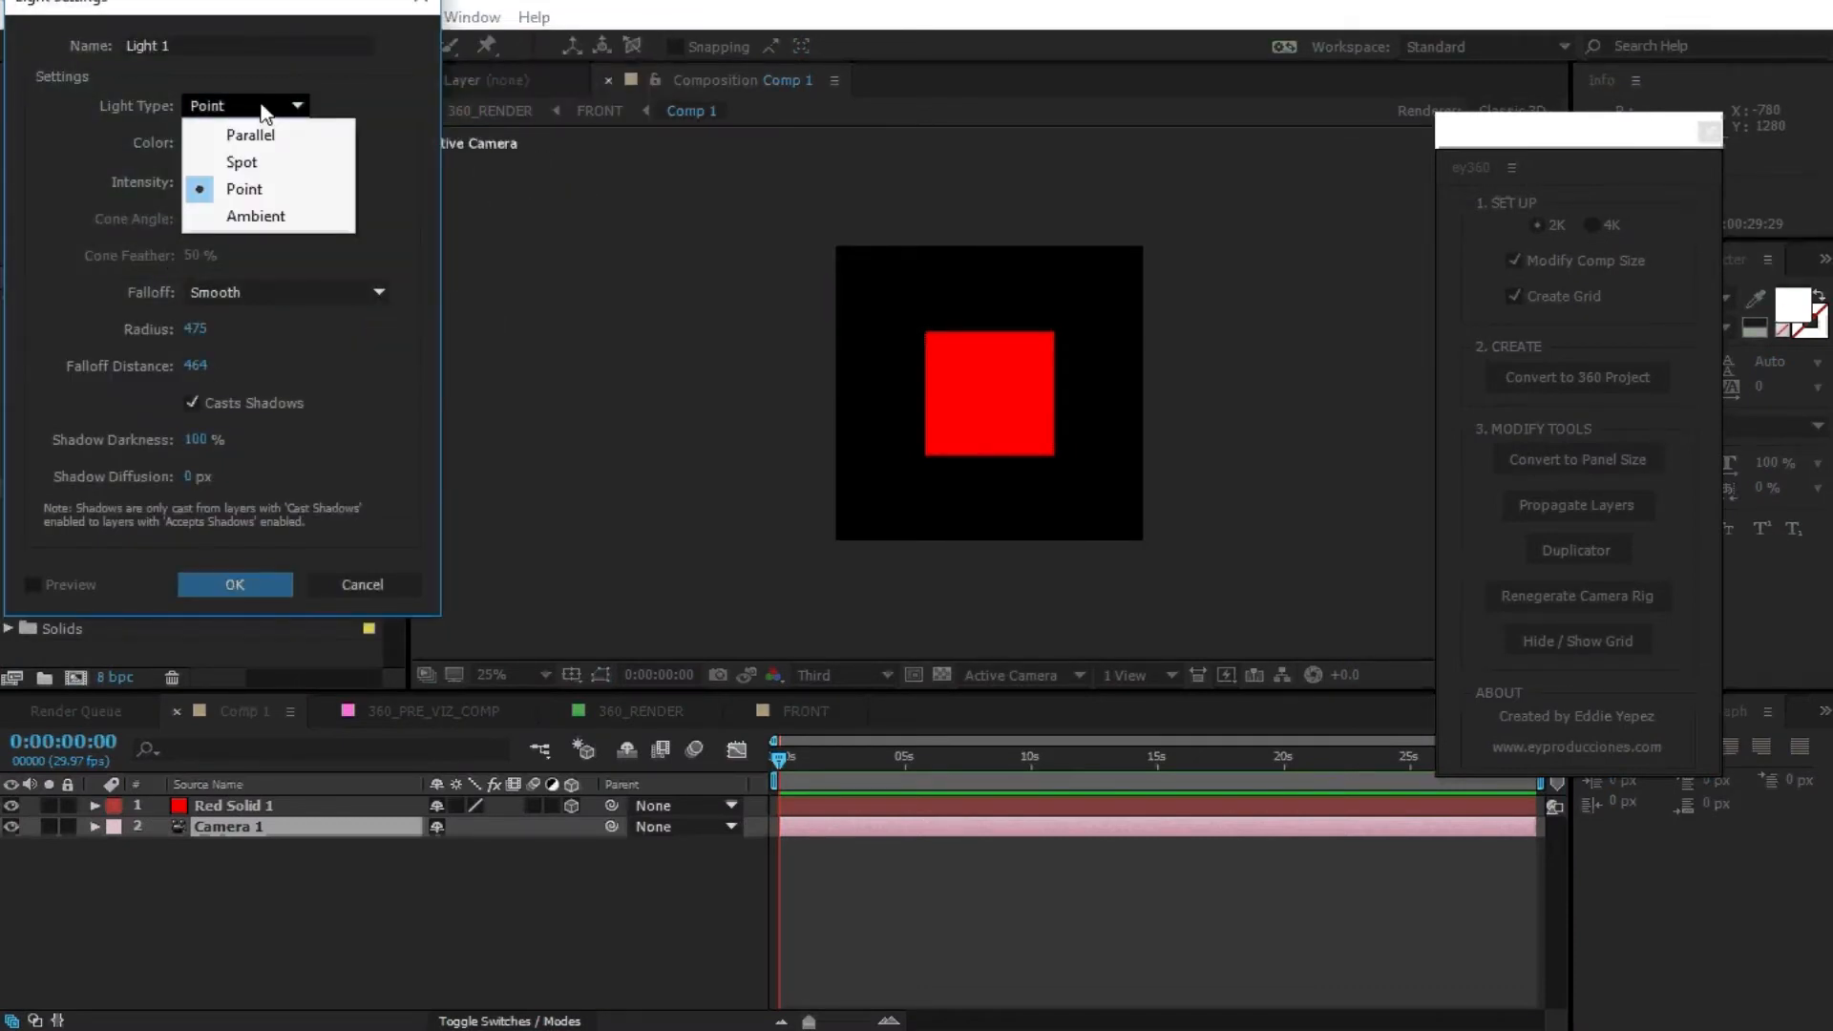
click(281, 187)
click(239, 588)
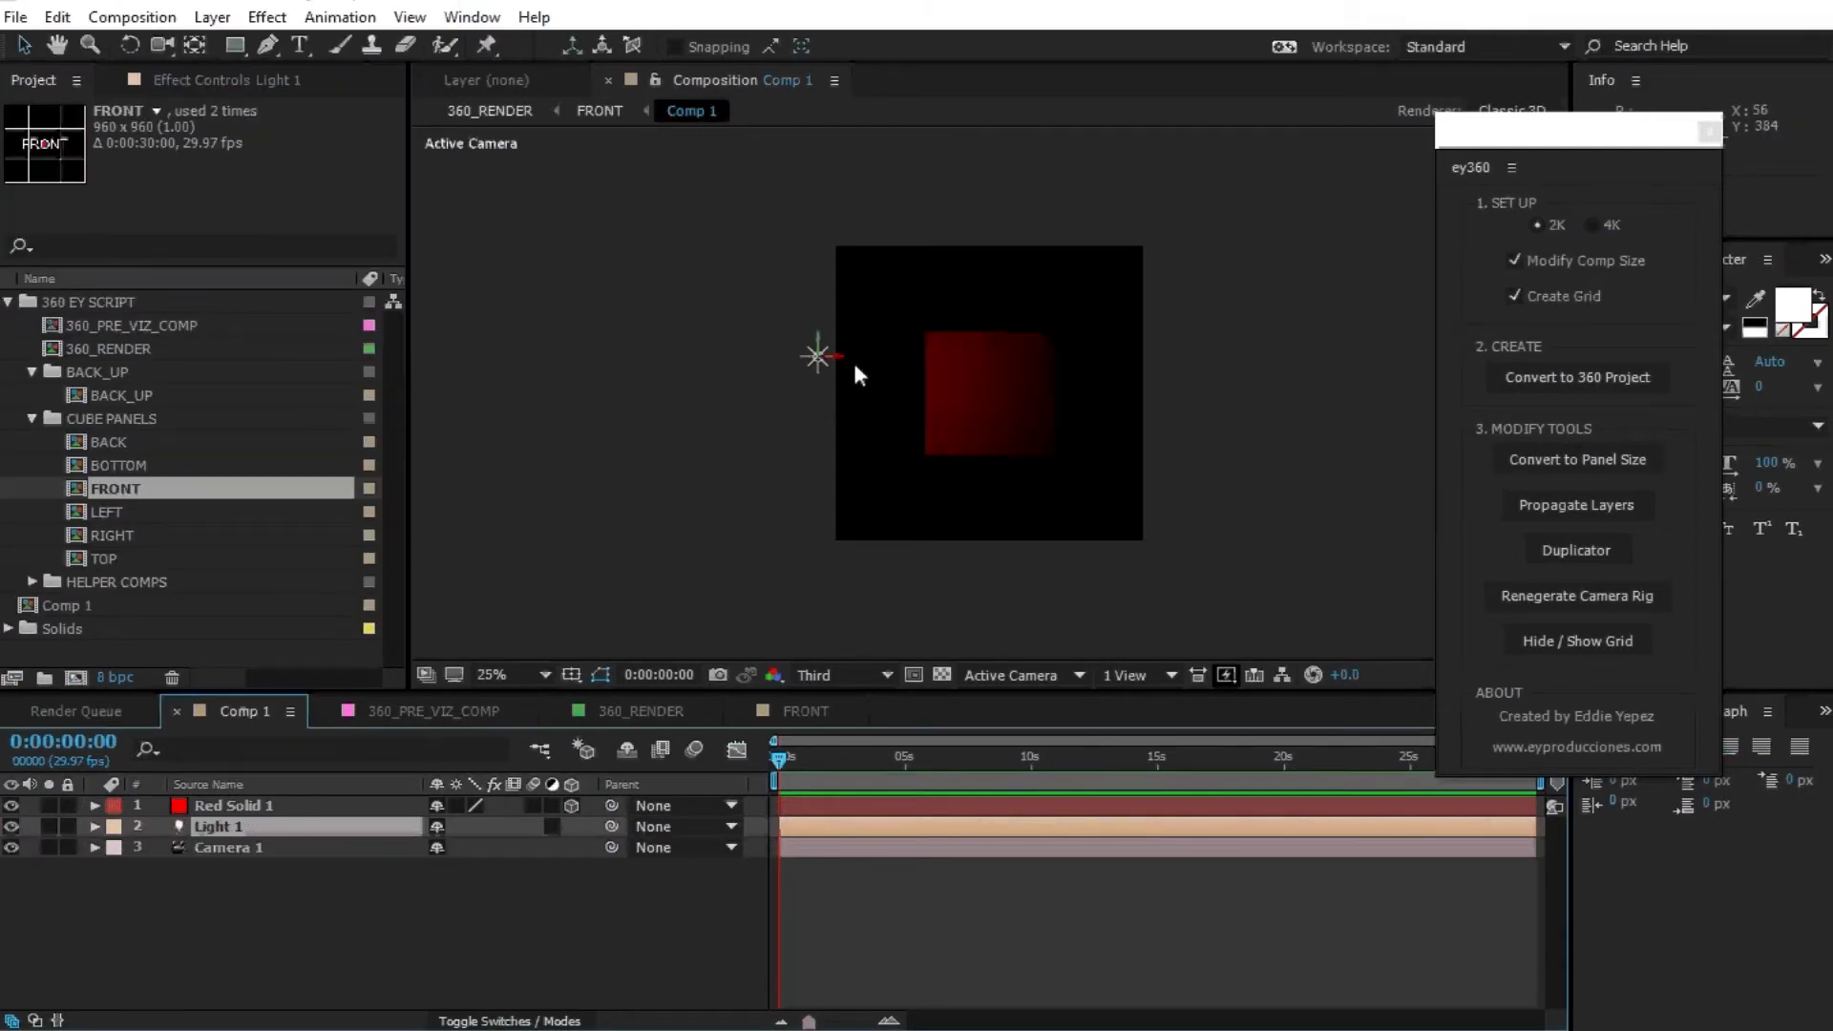
Move Light 1 horizontally to the red solid's upper left corner and show the composition in two horizontal views.
drag(840, 362, 938, 363)
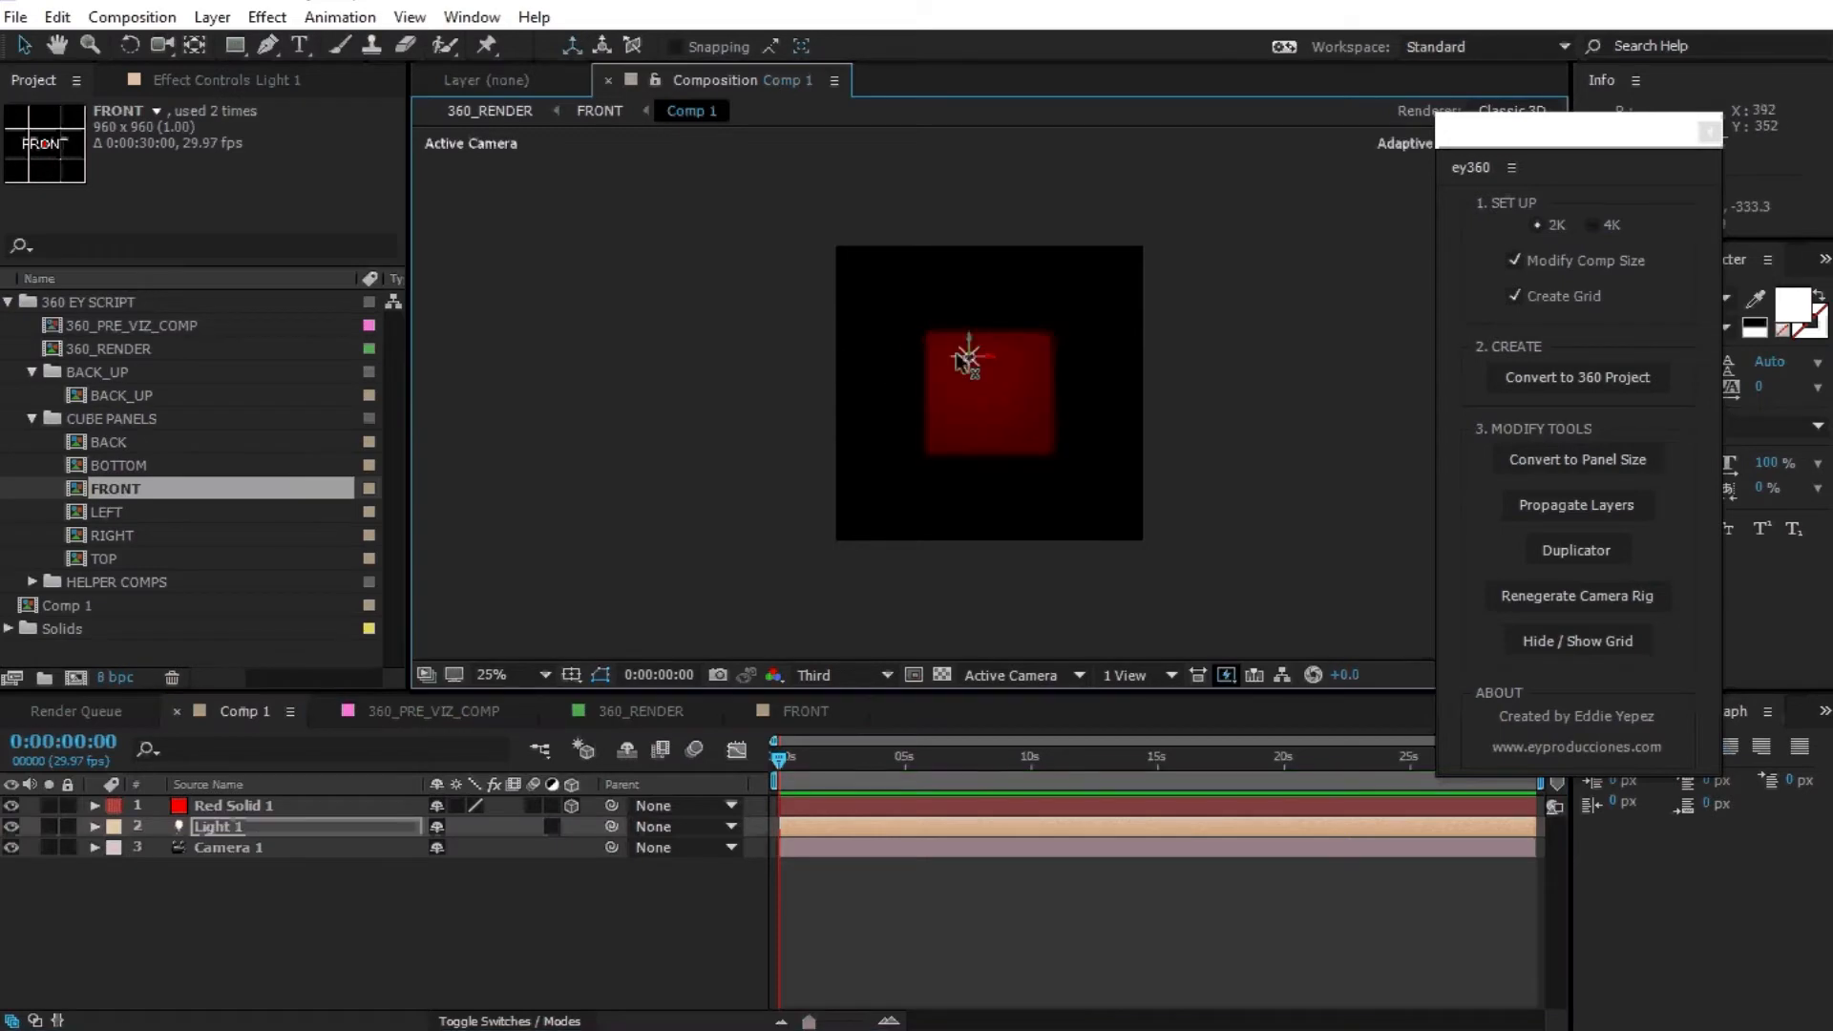
click(1169, 676)
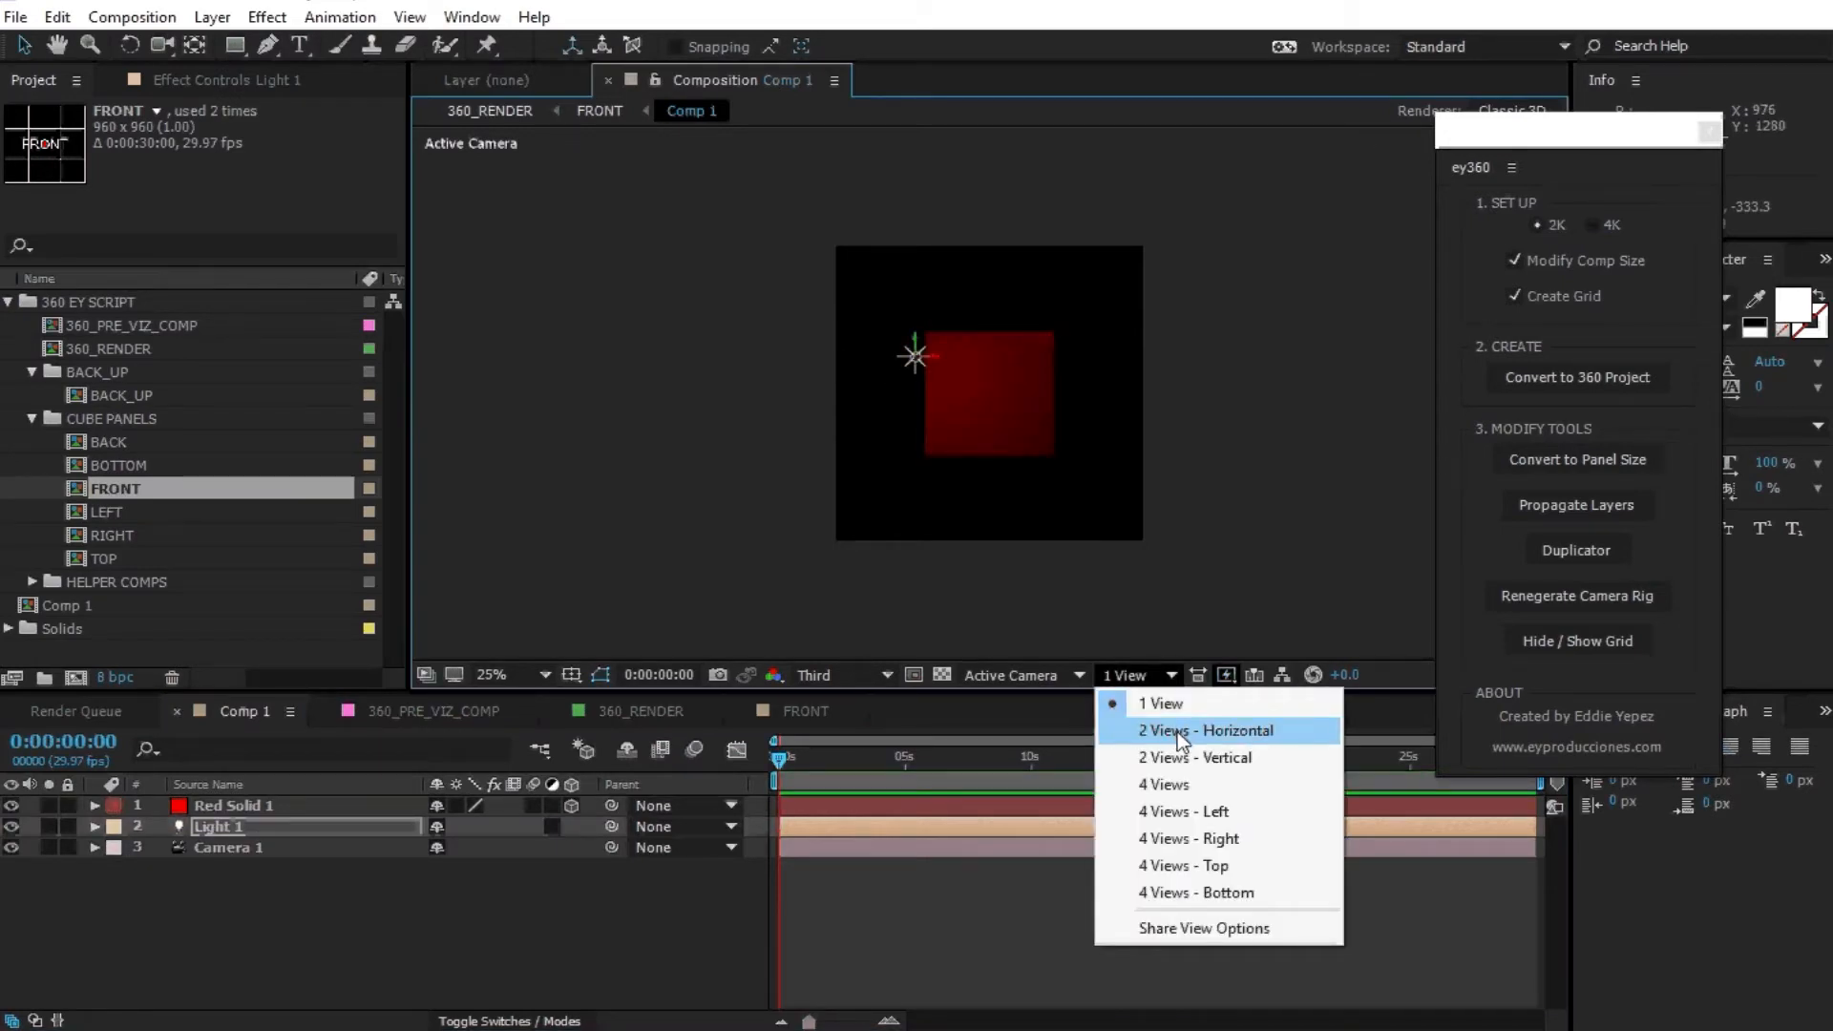
click(1177, 731)
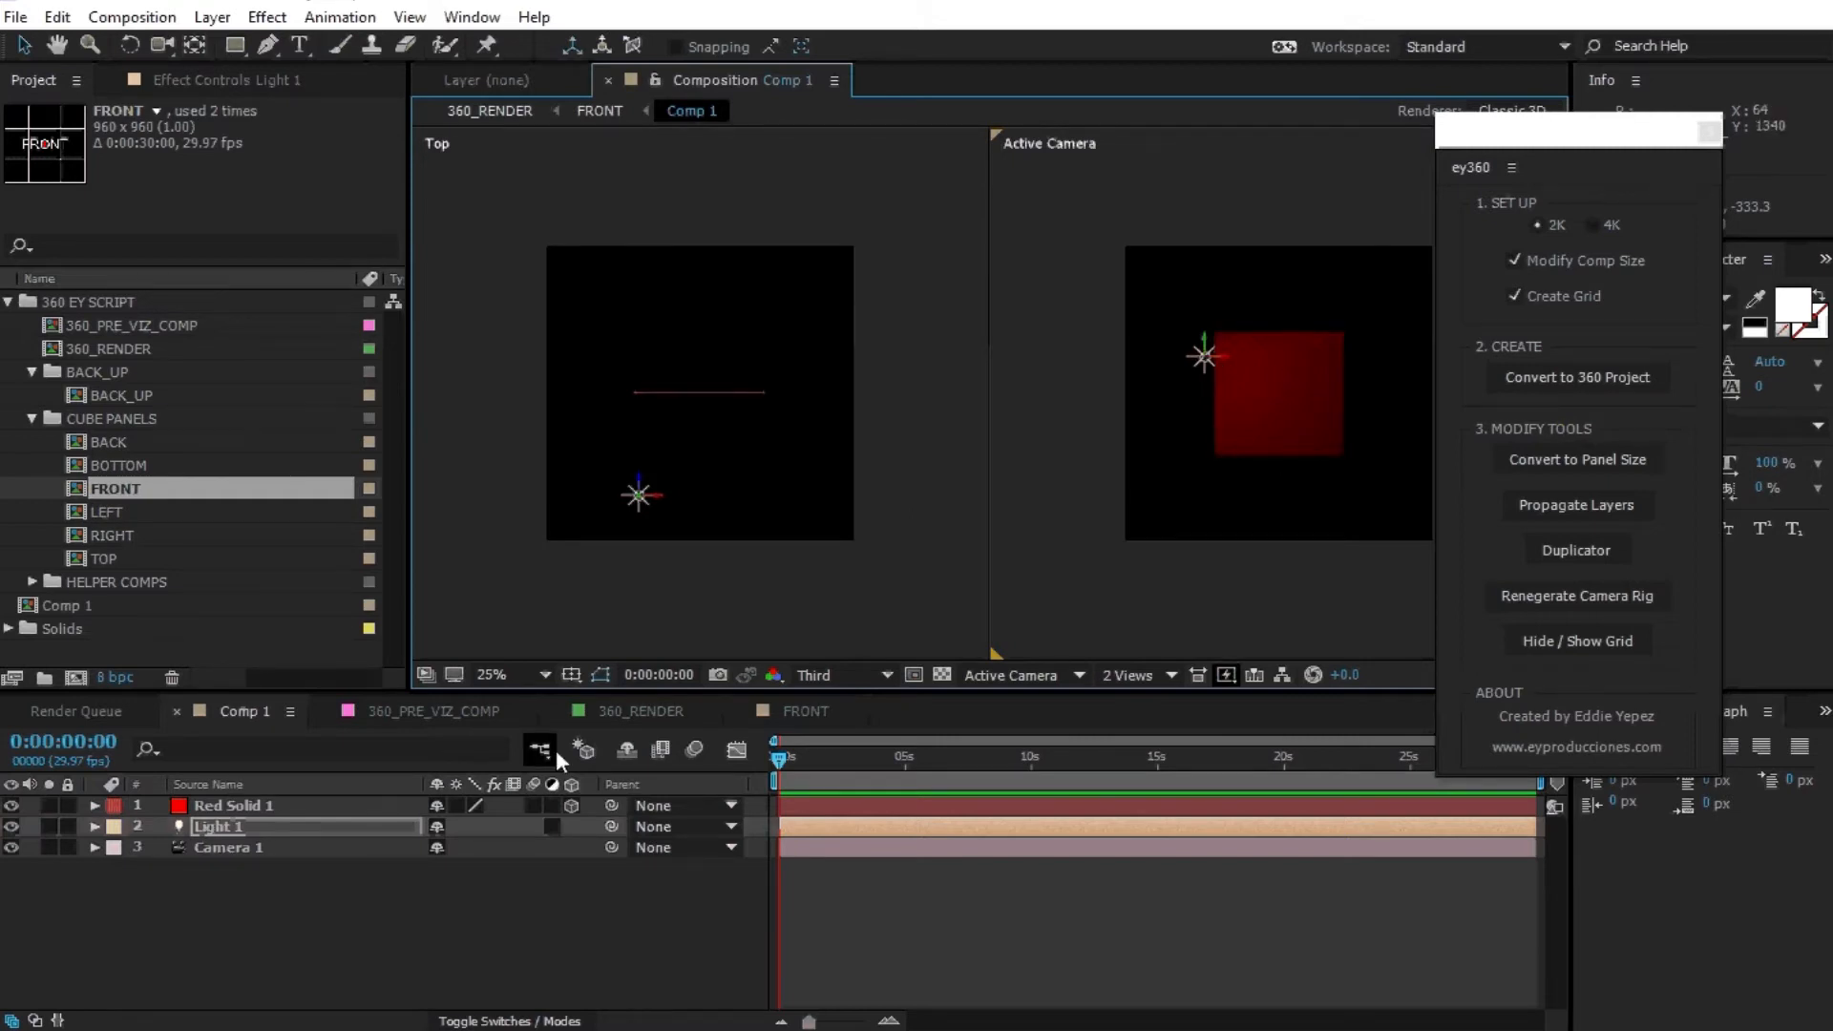
Check the light's effect on the red solid in 360_PRE_VIZ_COMP, 360_RENDER and FRONT, switching Comp 1's Collapse Transformations off and on again.
click(431, 709)
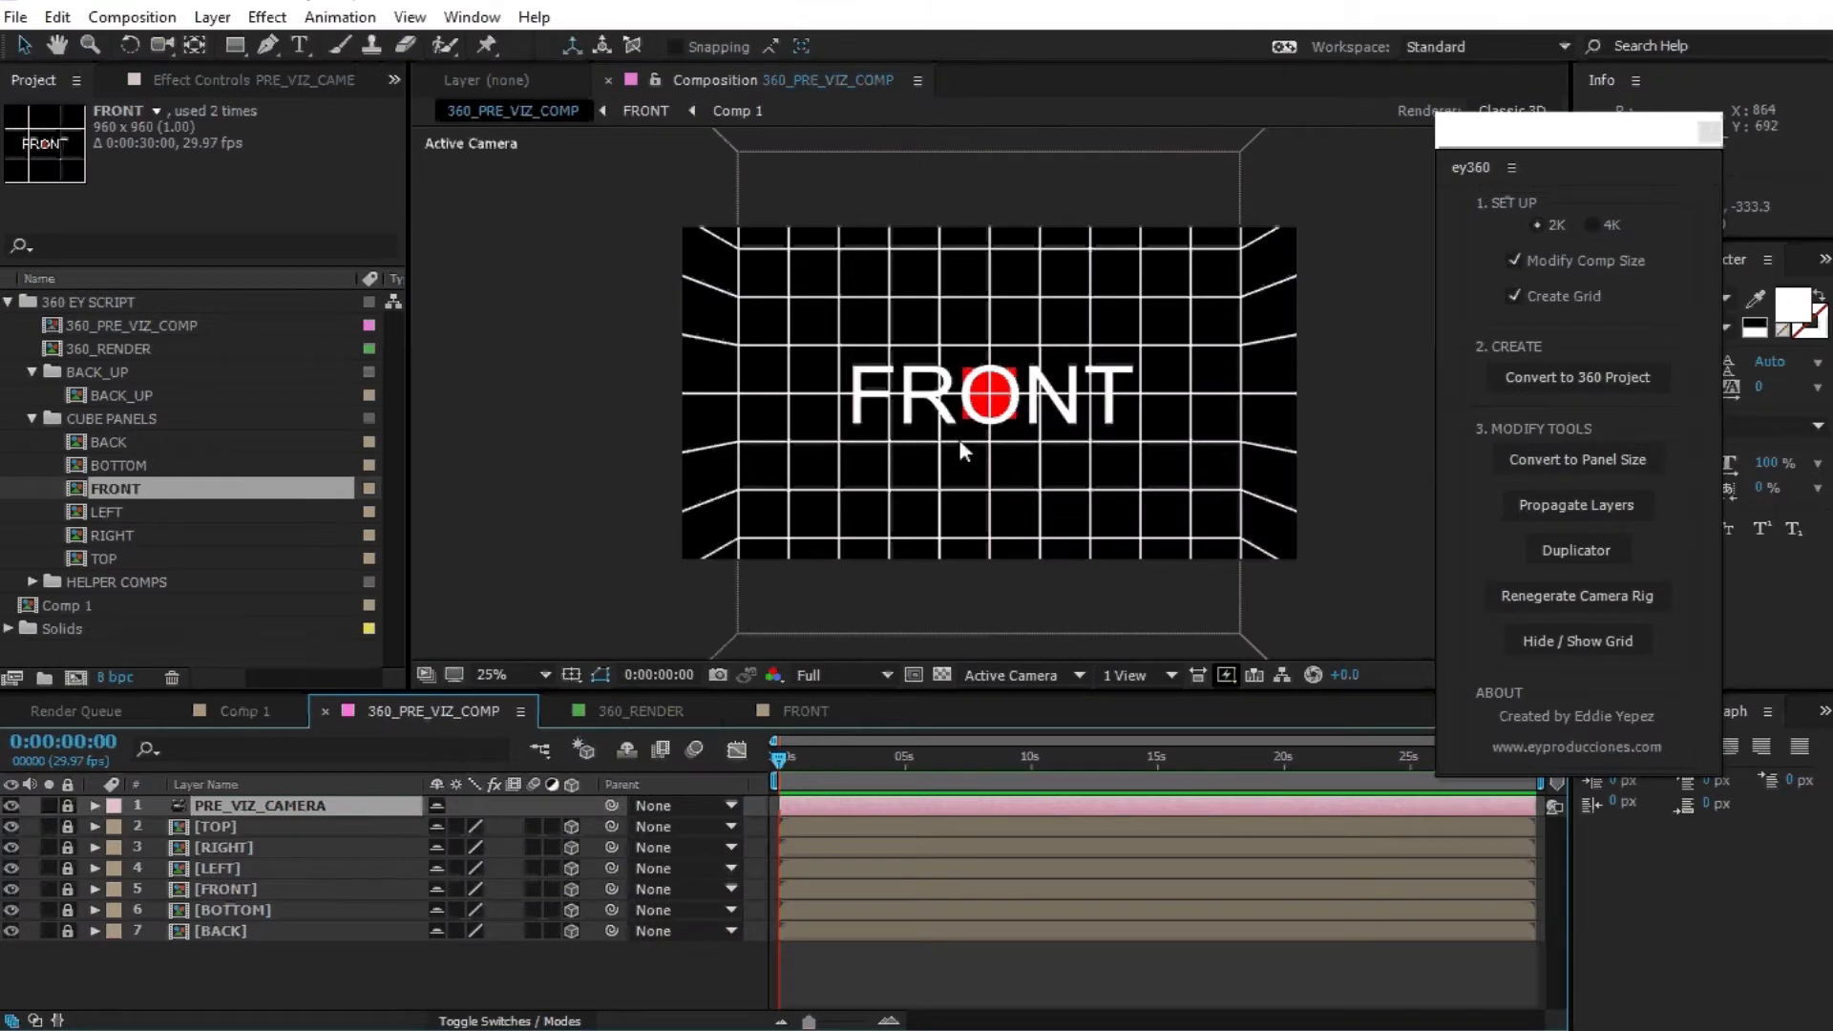
scroll(961, 441, up, 2)
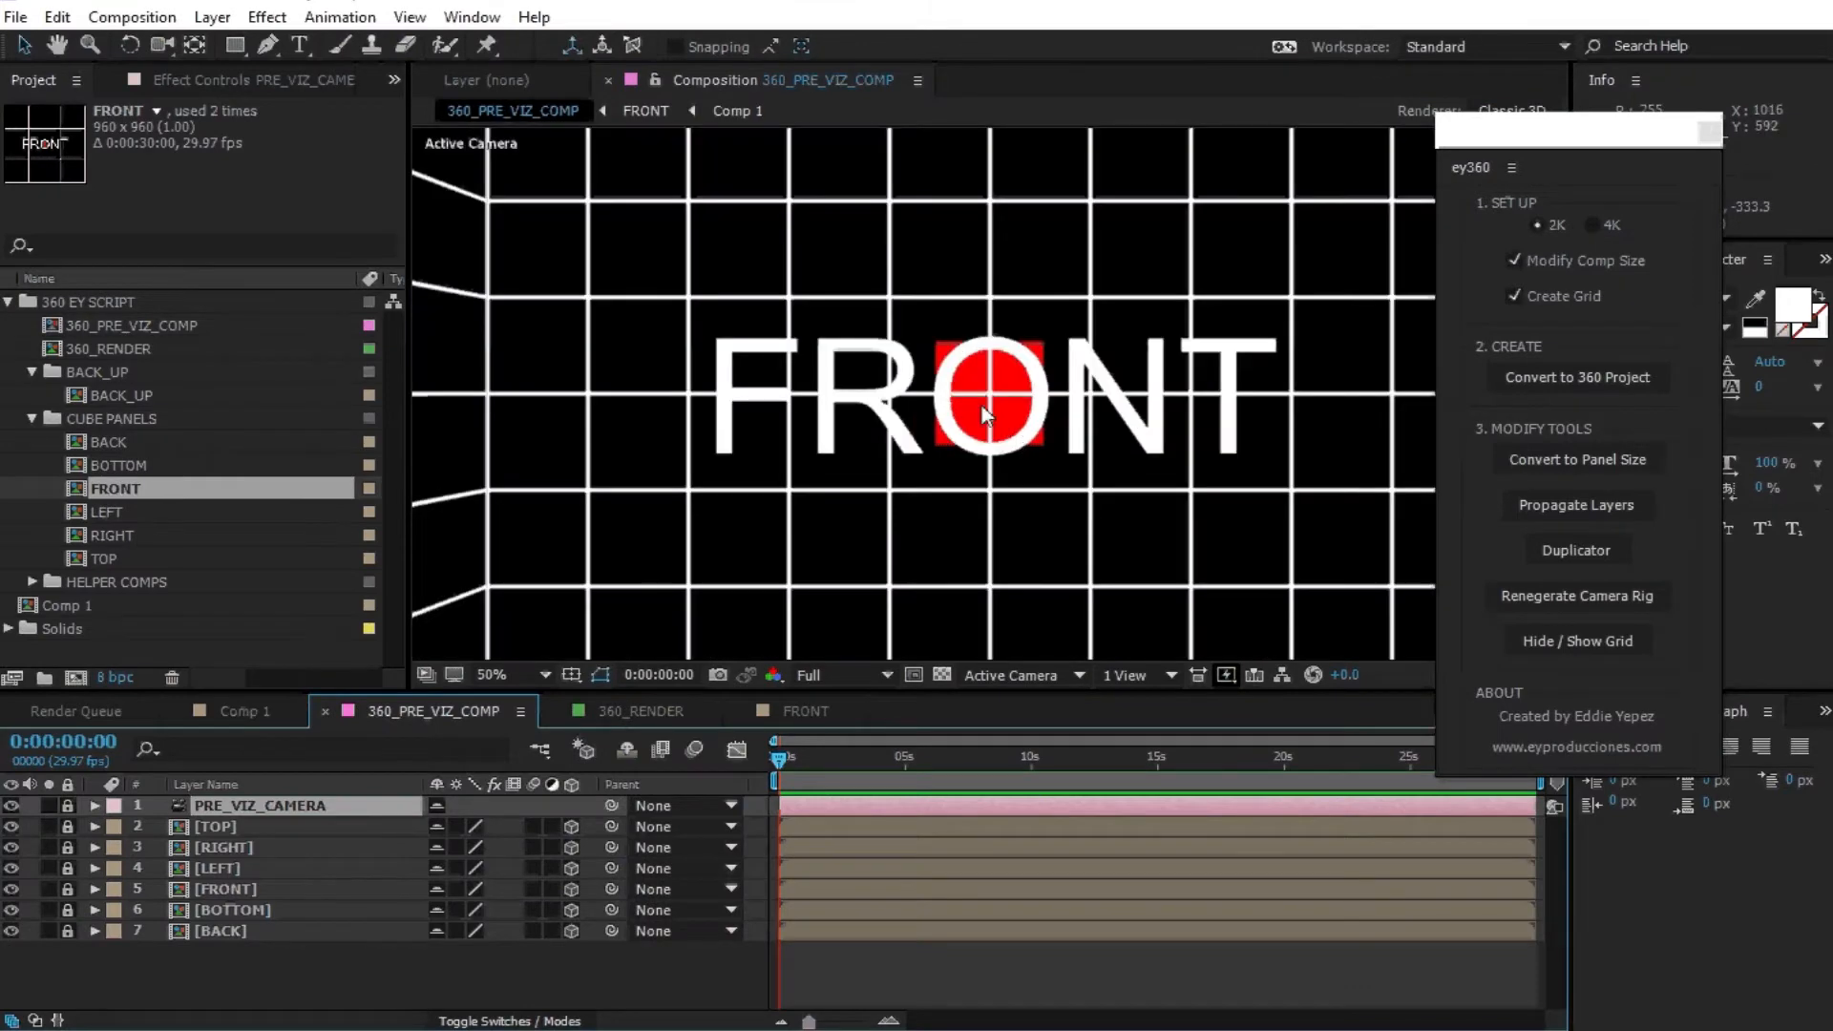
click(627, 710)
scroll(988, 446, up, 2)
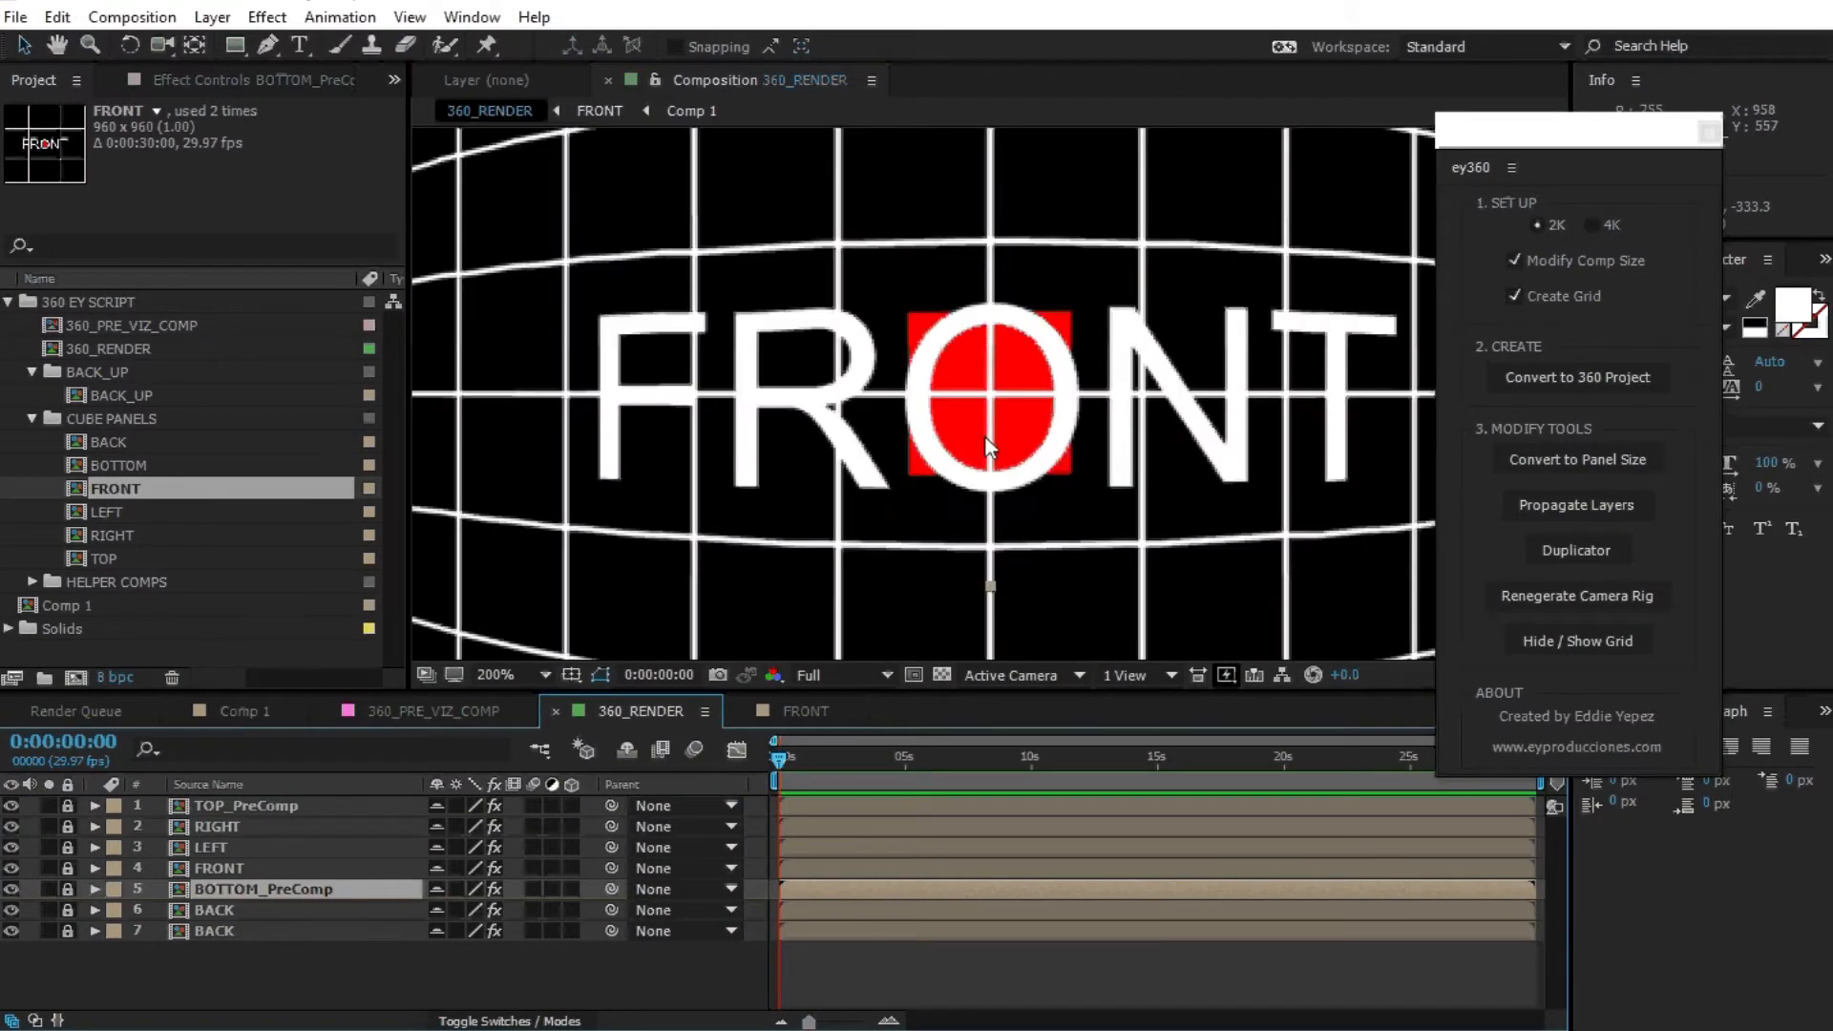
click(805, 713)
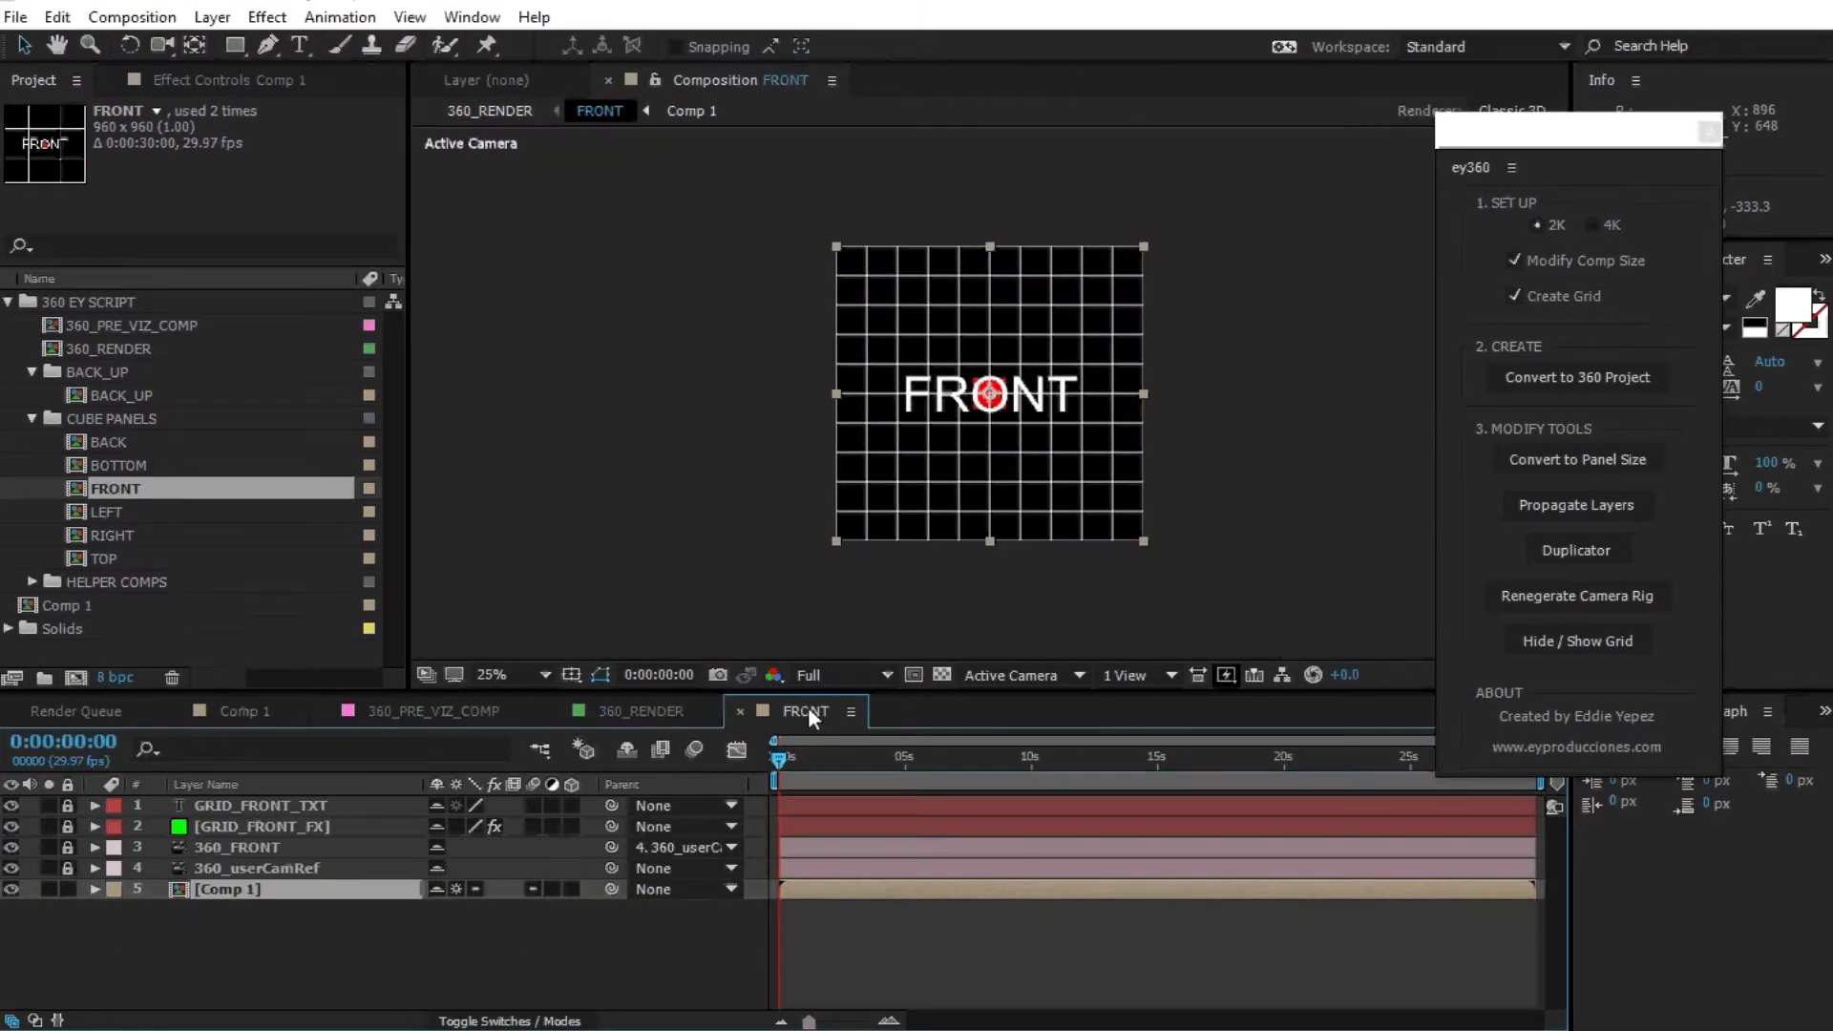
scroll(900, 411, up, 2)
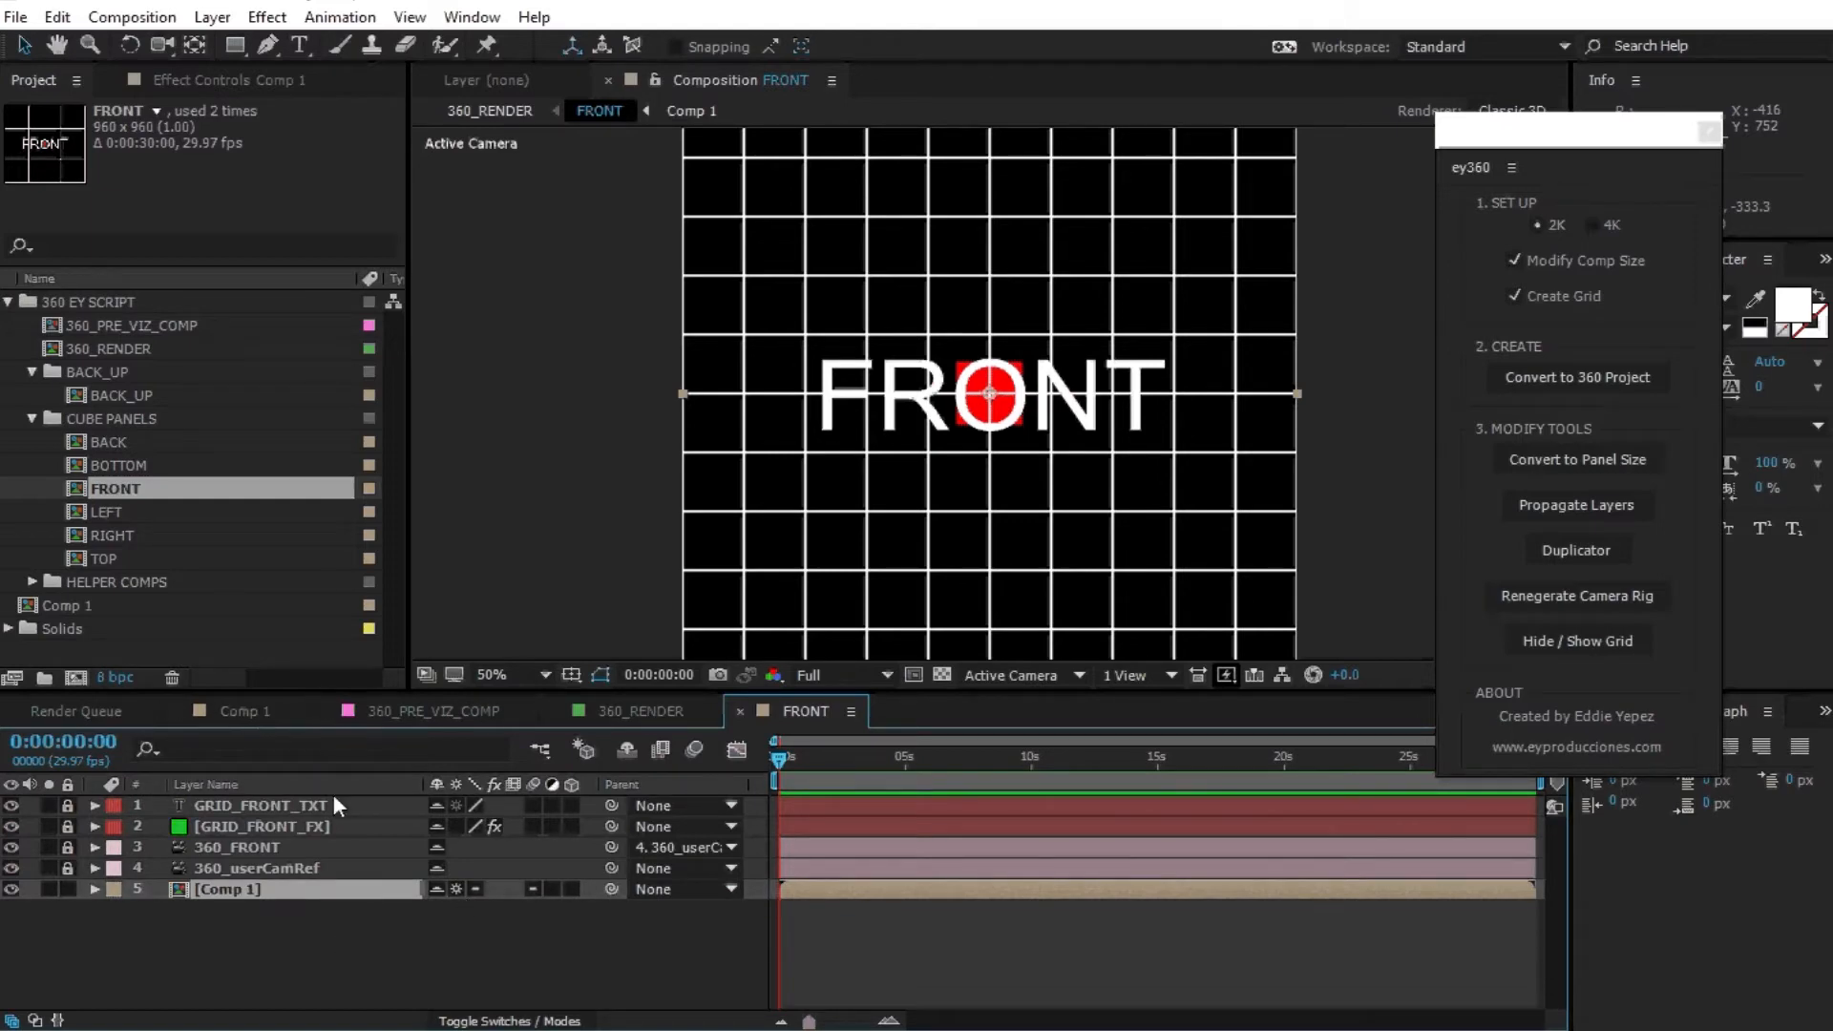
click(456, 888)
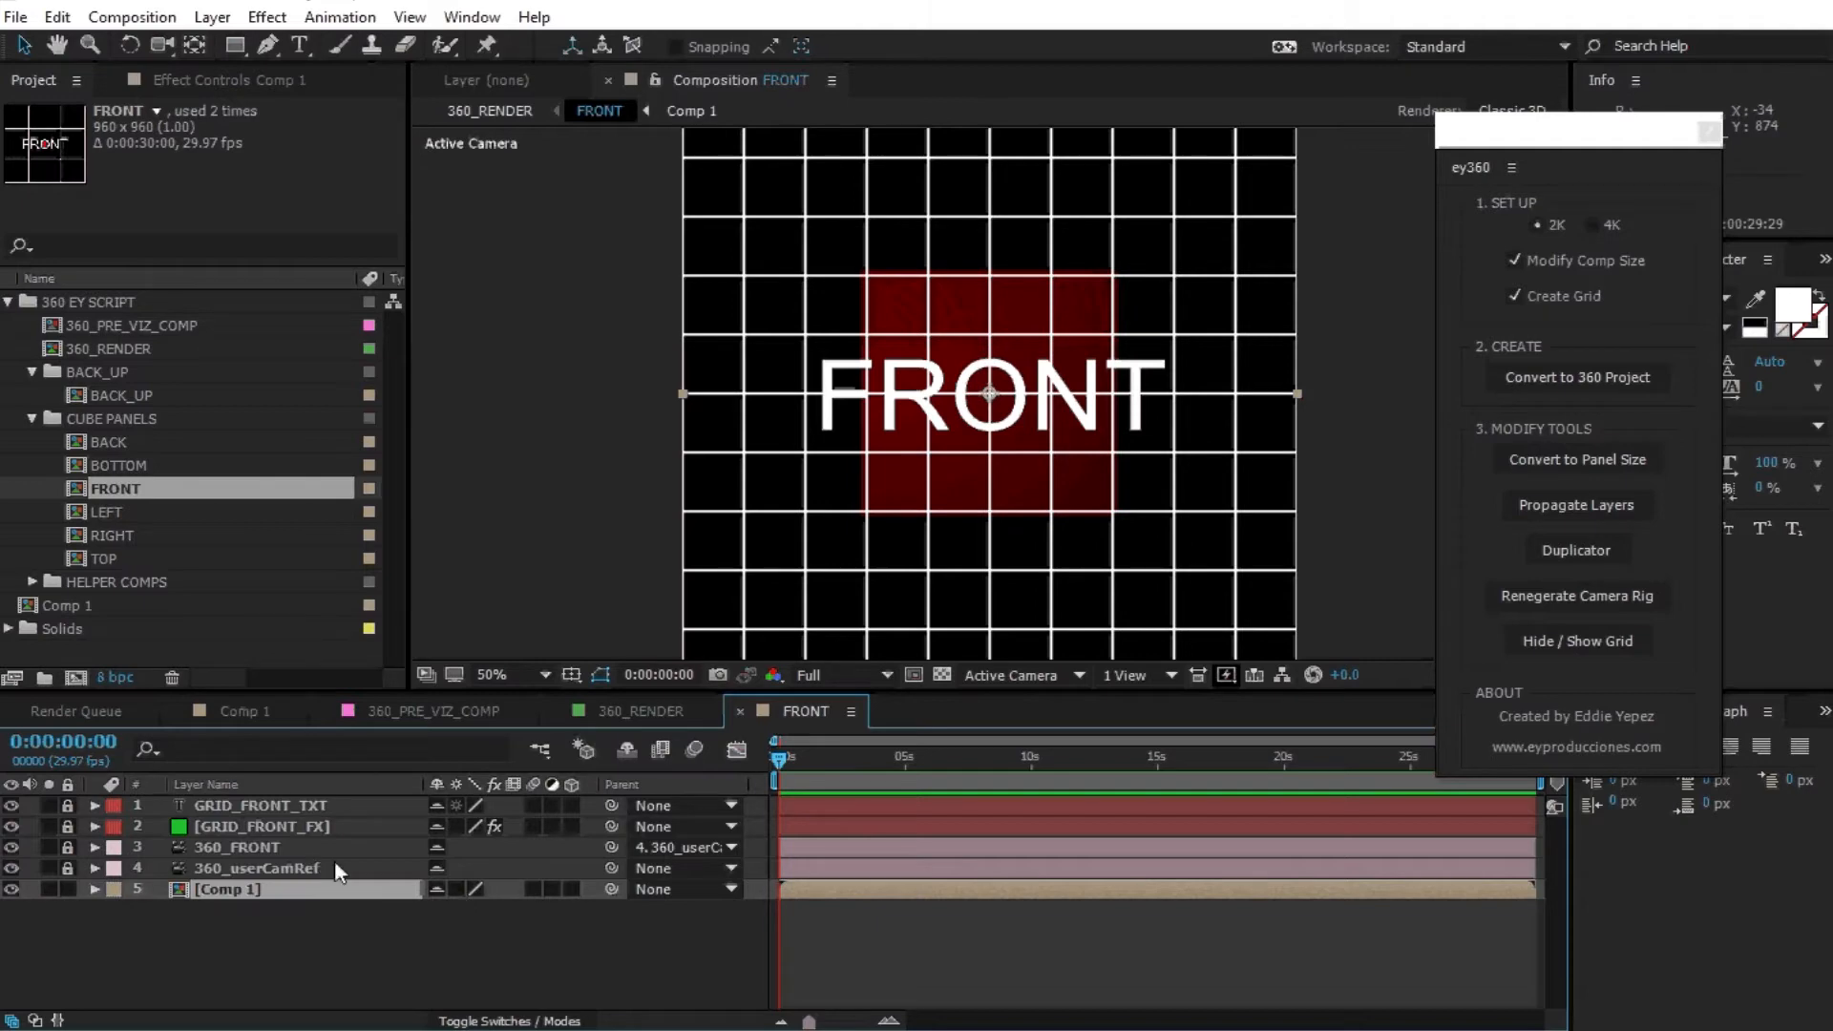
click(455, 889)
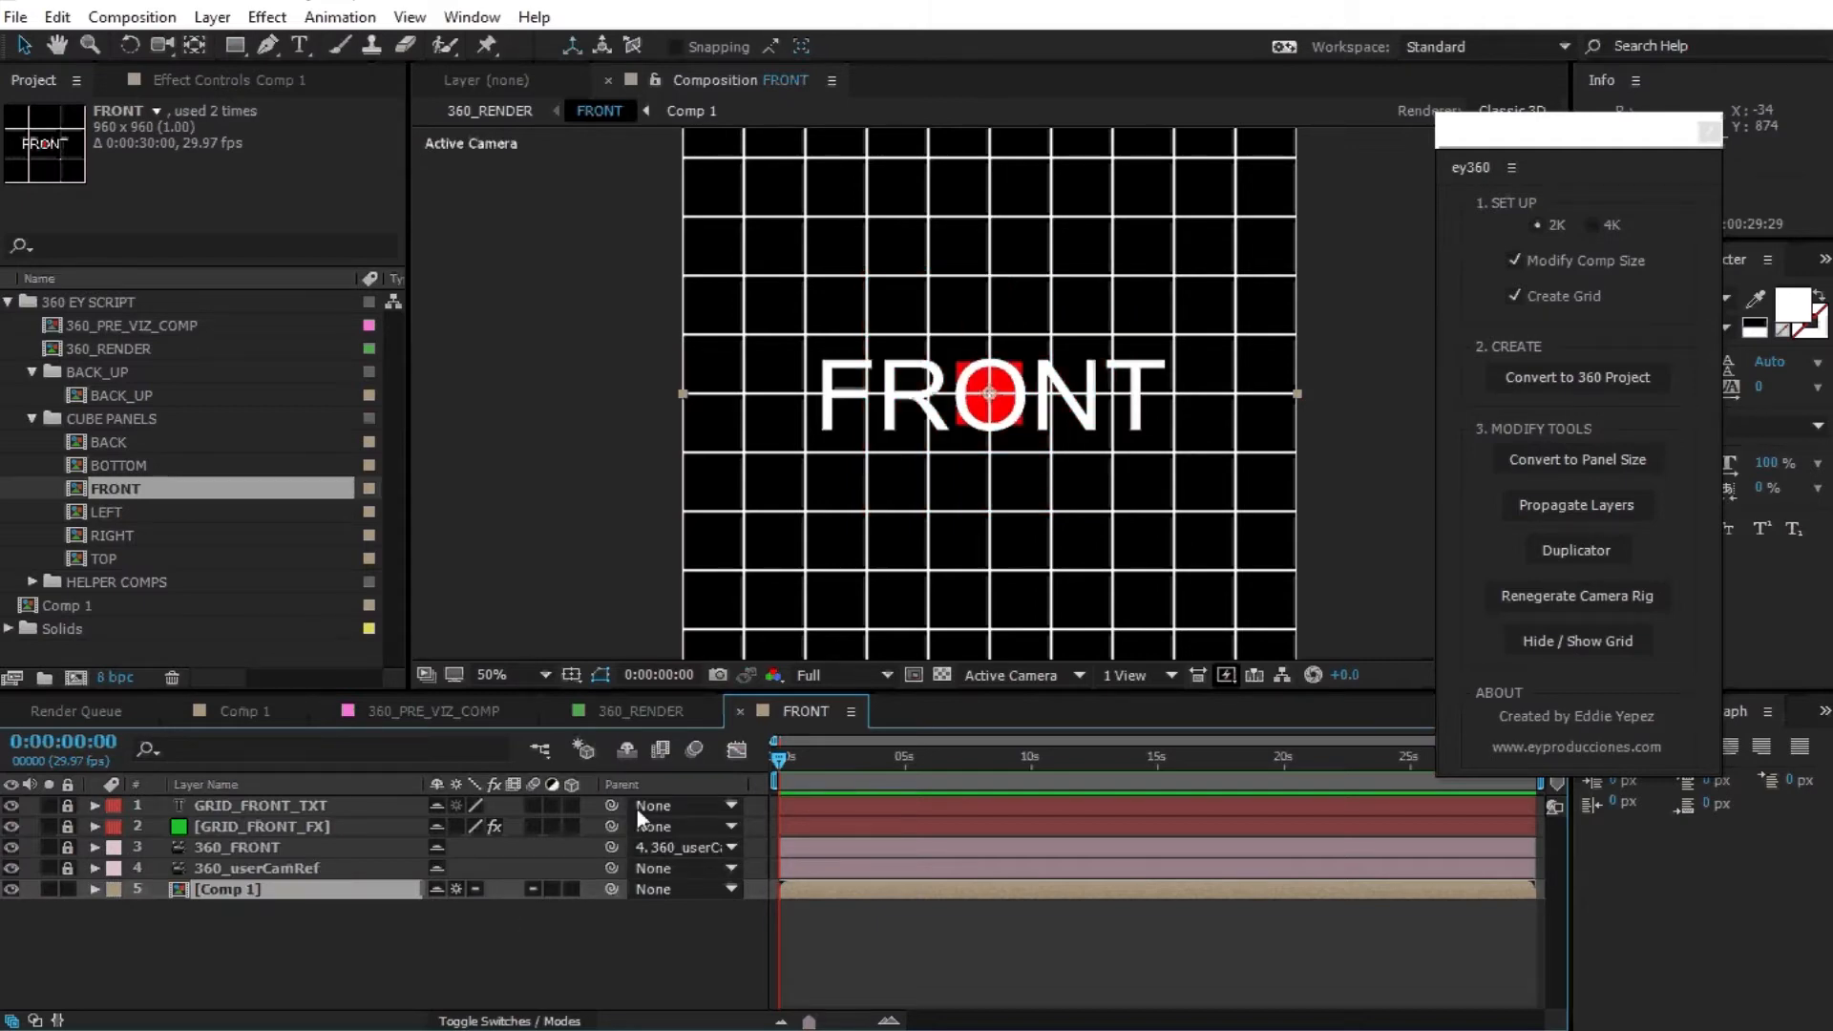
Try to propagate Light 1 from Comp 1 to the cube panels.
click(250, 712)
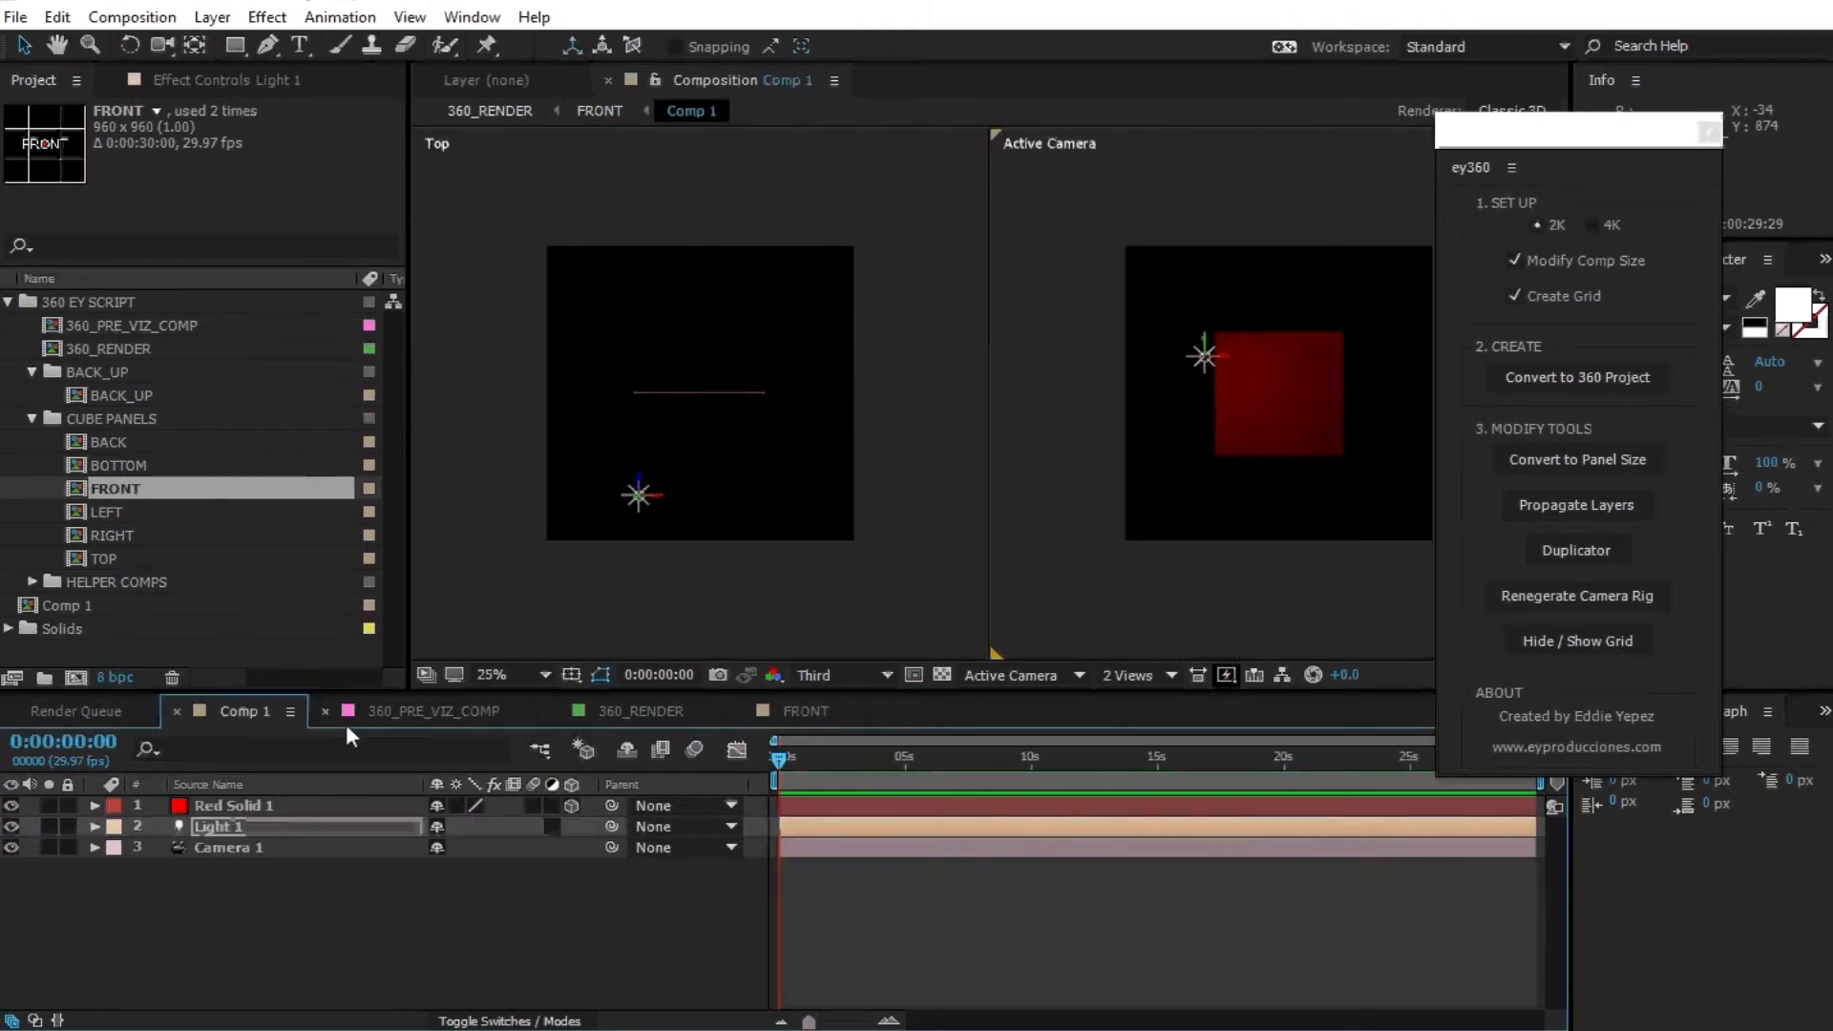
click(236, 823)
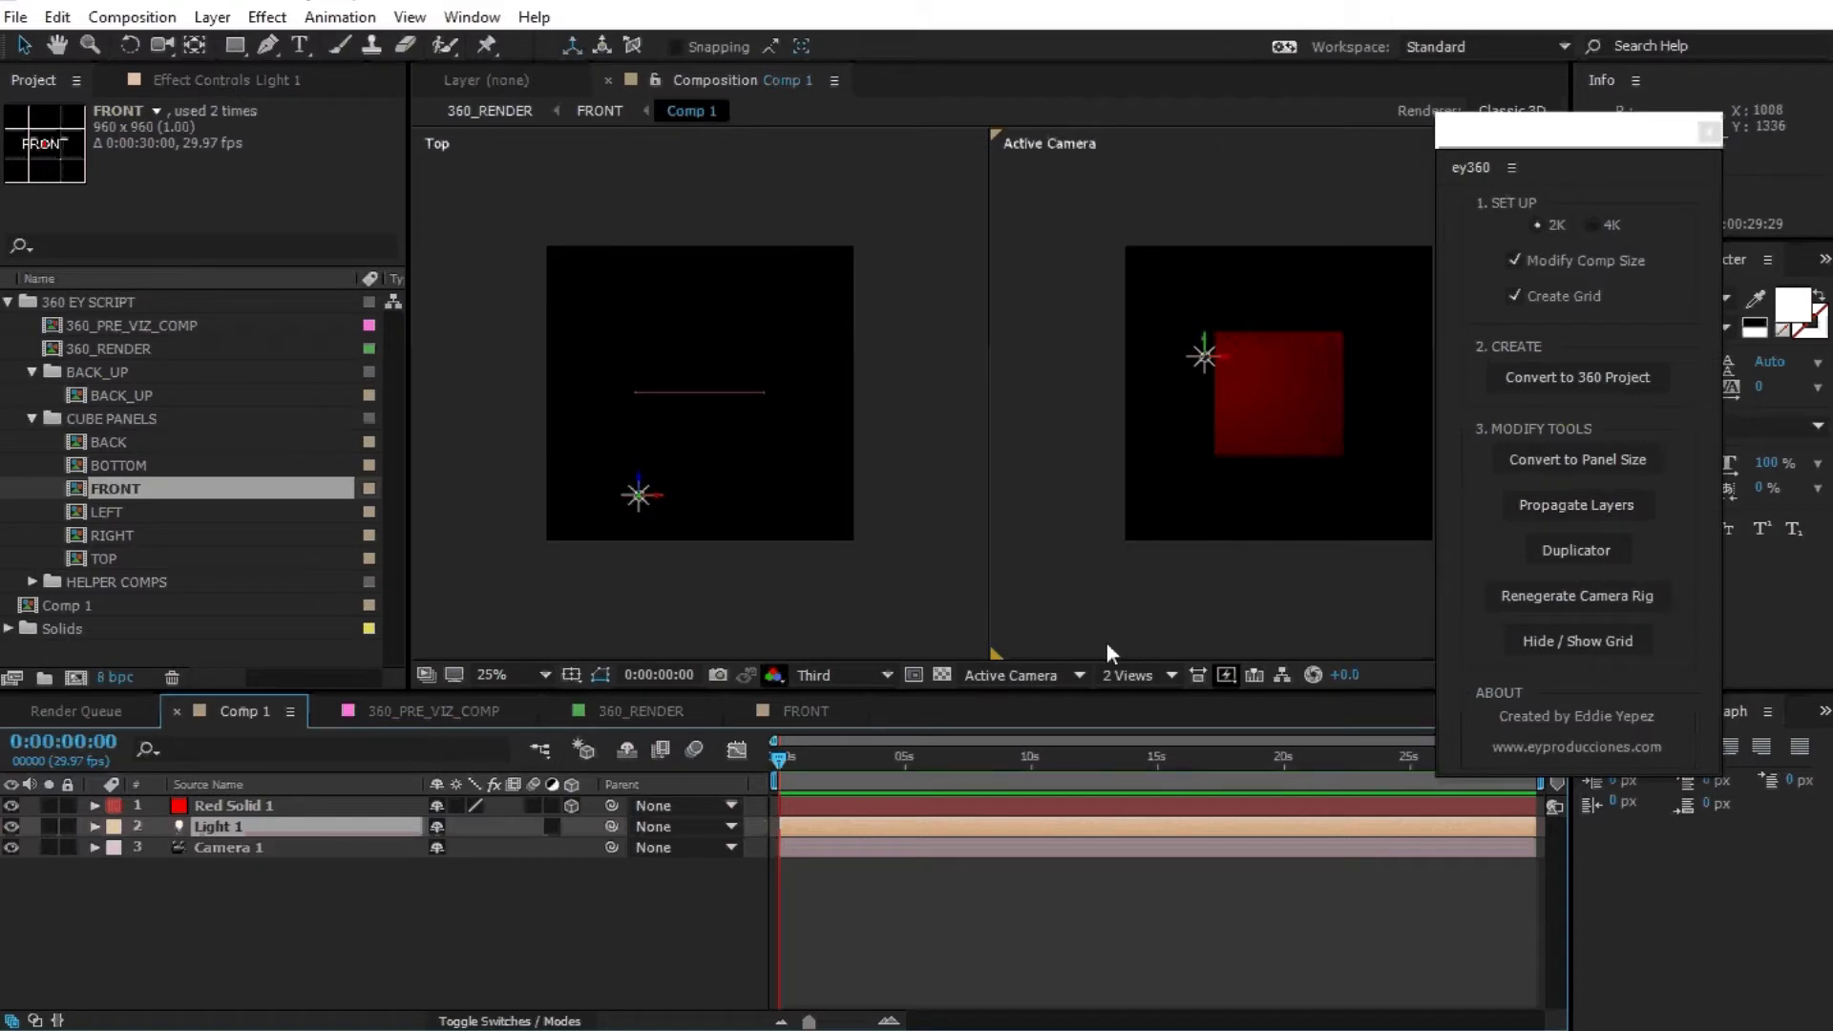
click(1583, 512)
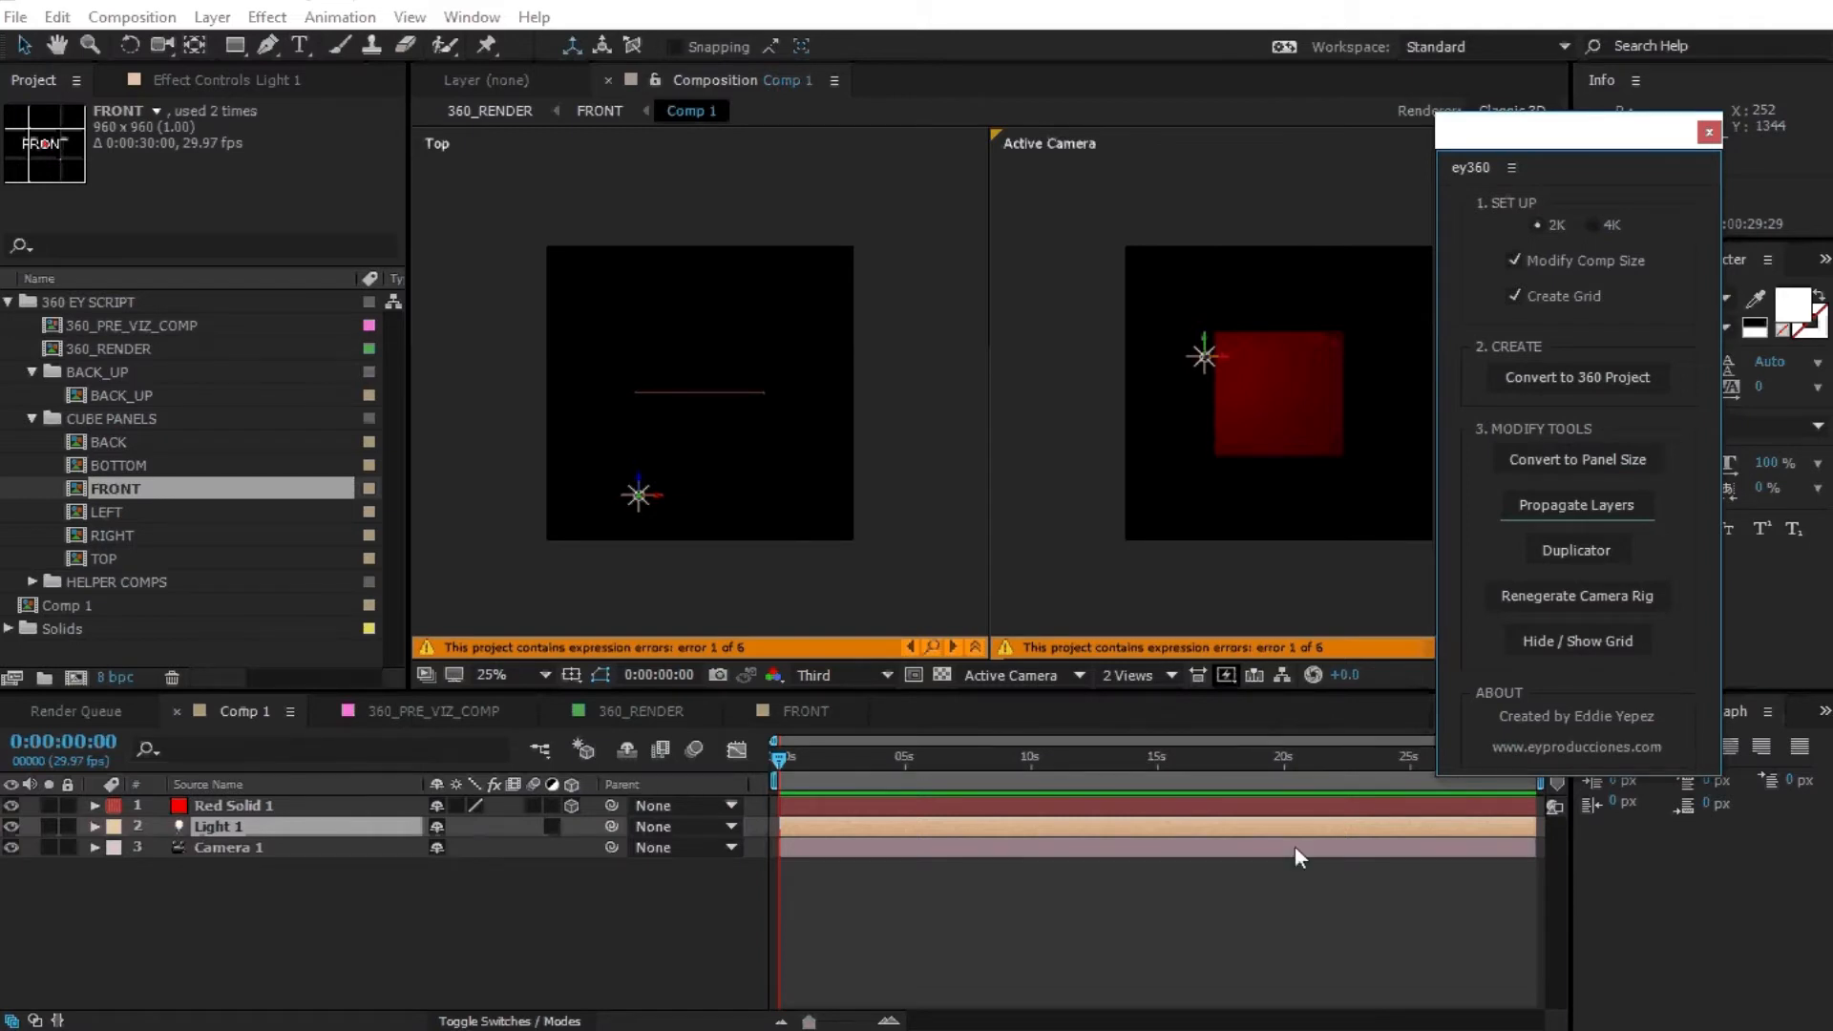
Examine the propagated light in the 360 compositions and the Rotation expression on FRONT's GRID_FRONT_TXT layer, then undo the propagation.
click(445, 711)
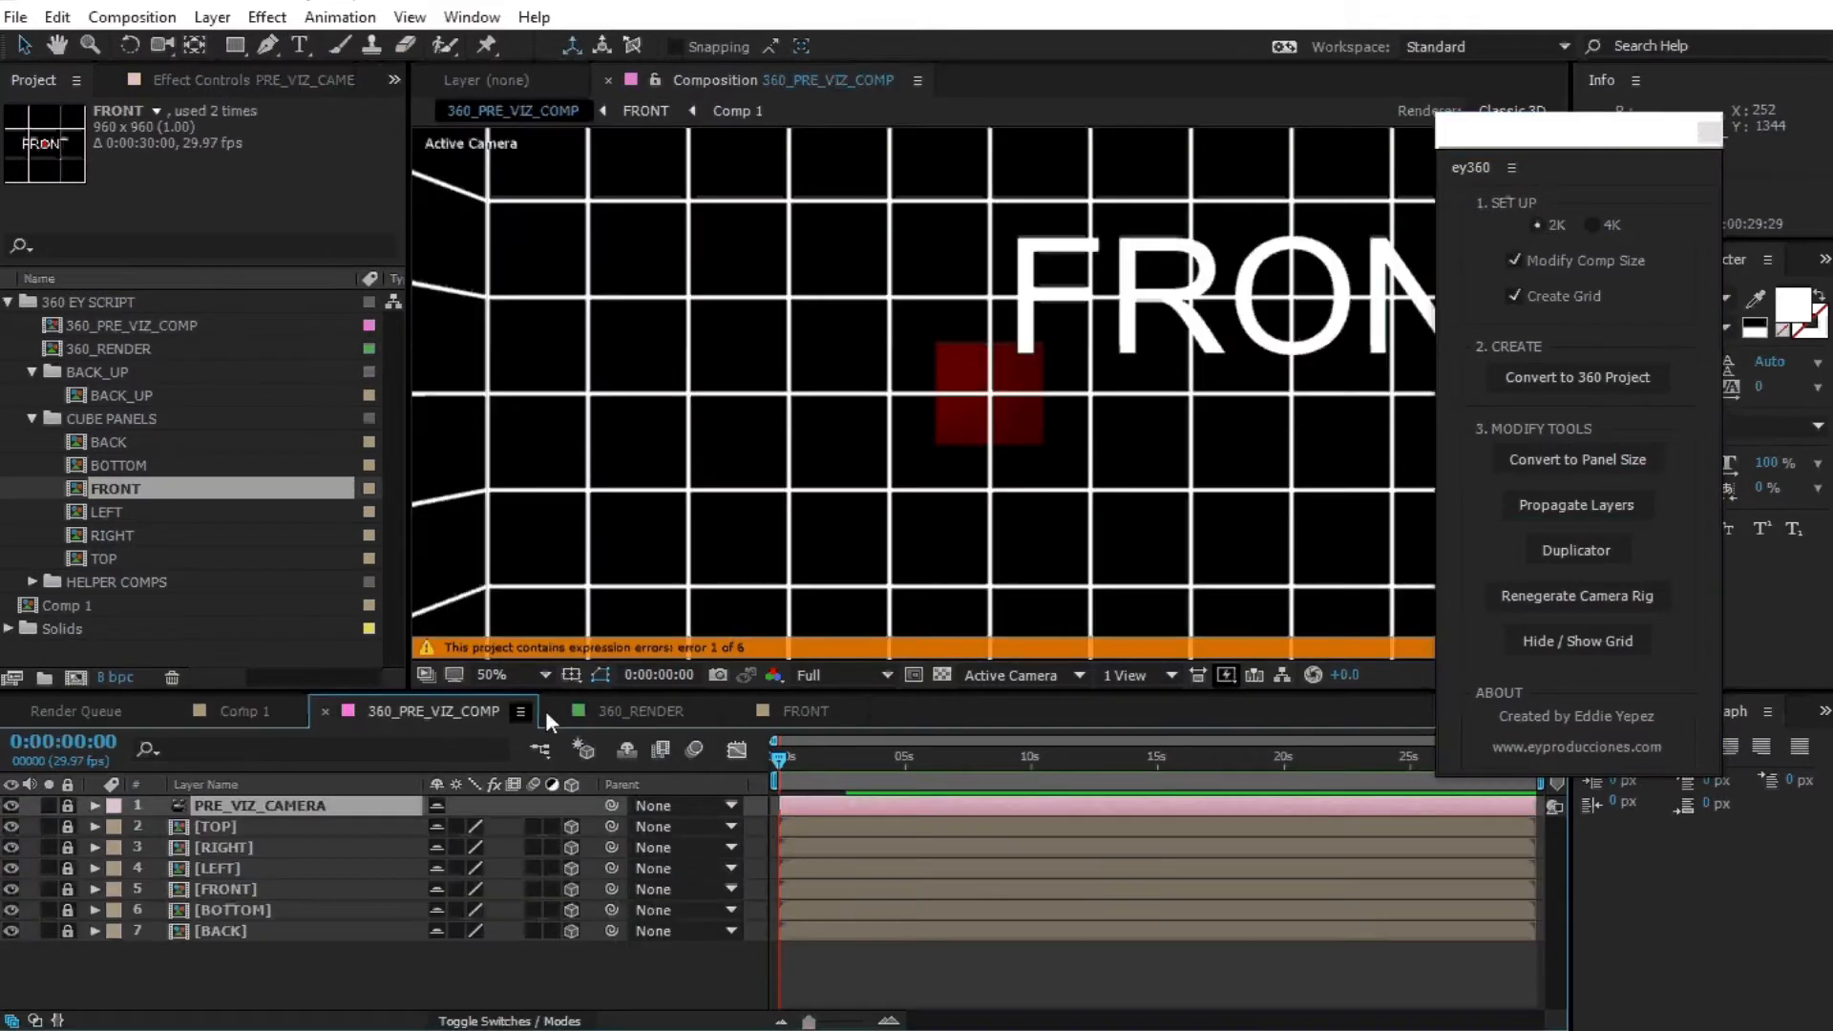
click(650, 710)
click(782, 711)
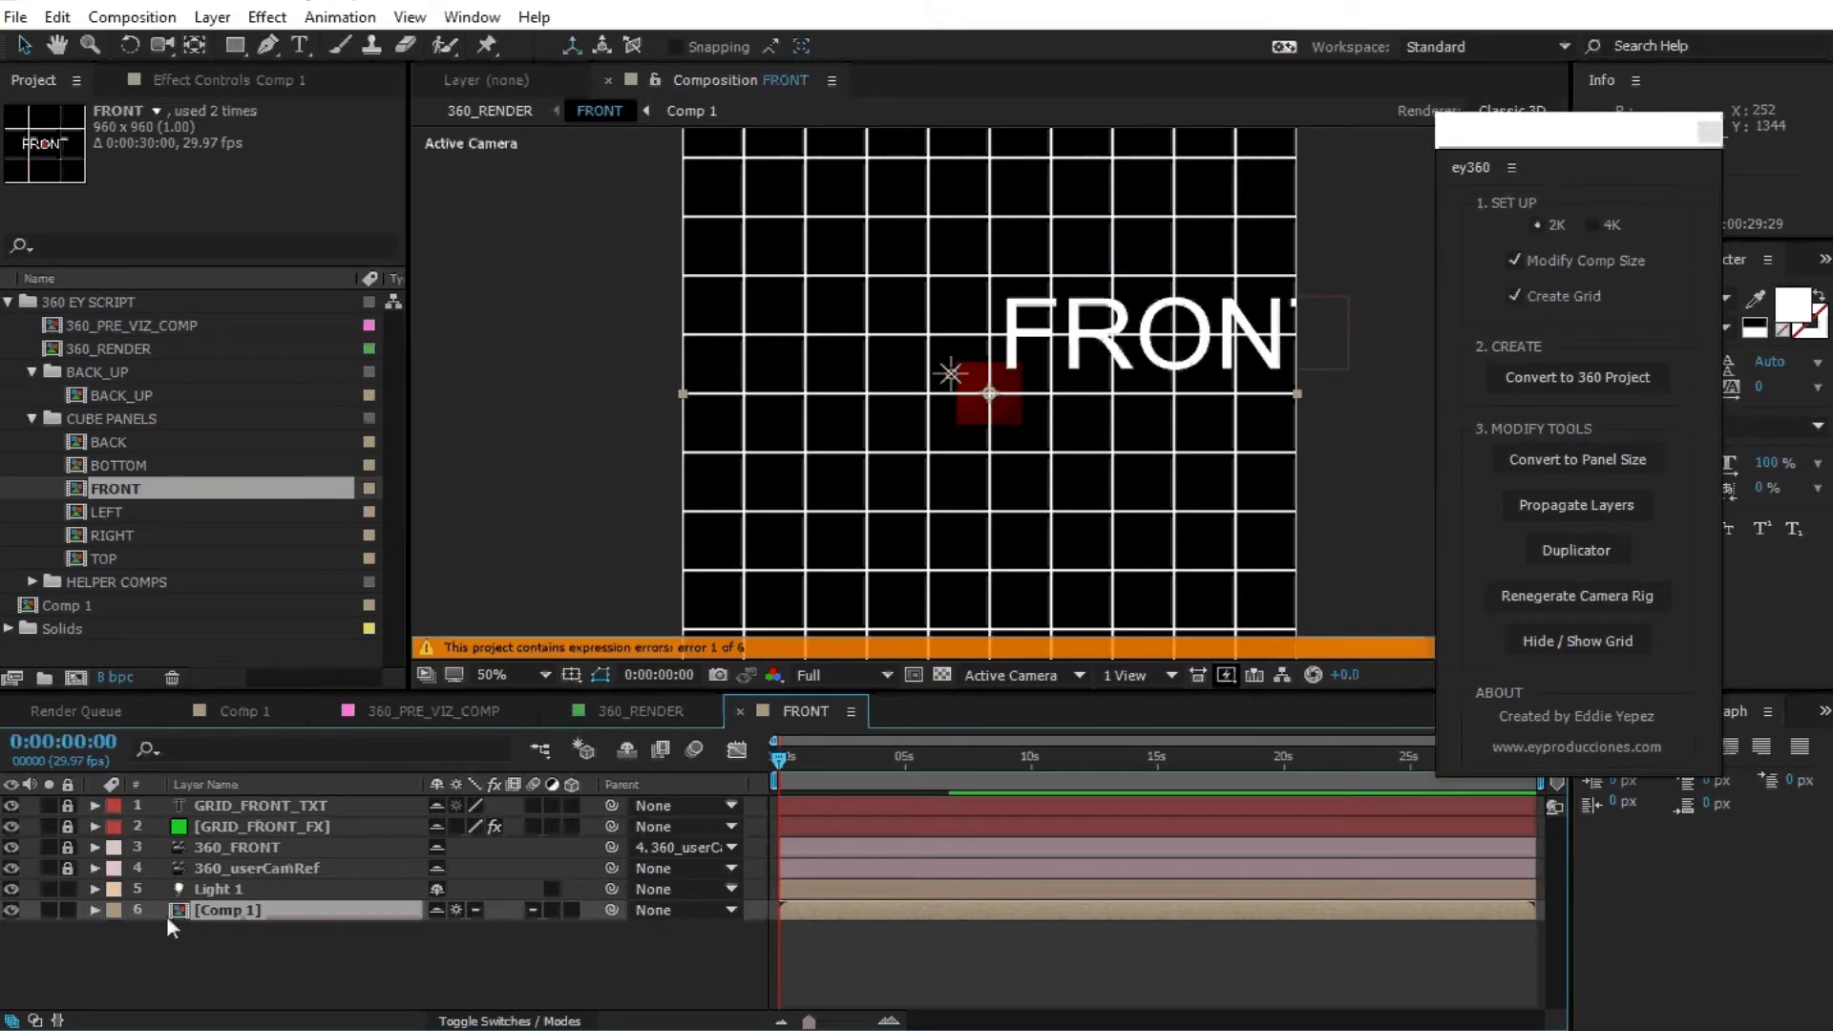
click(270, 889)
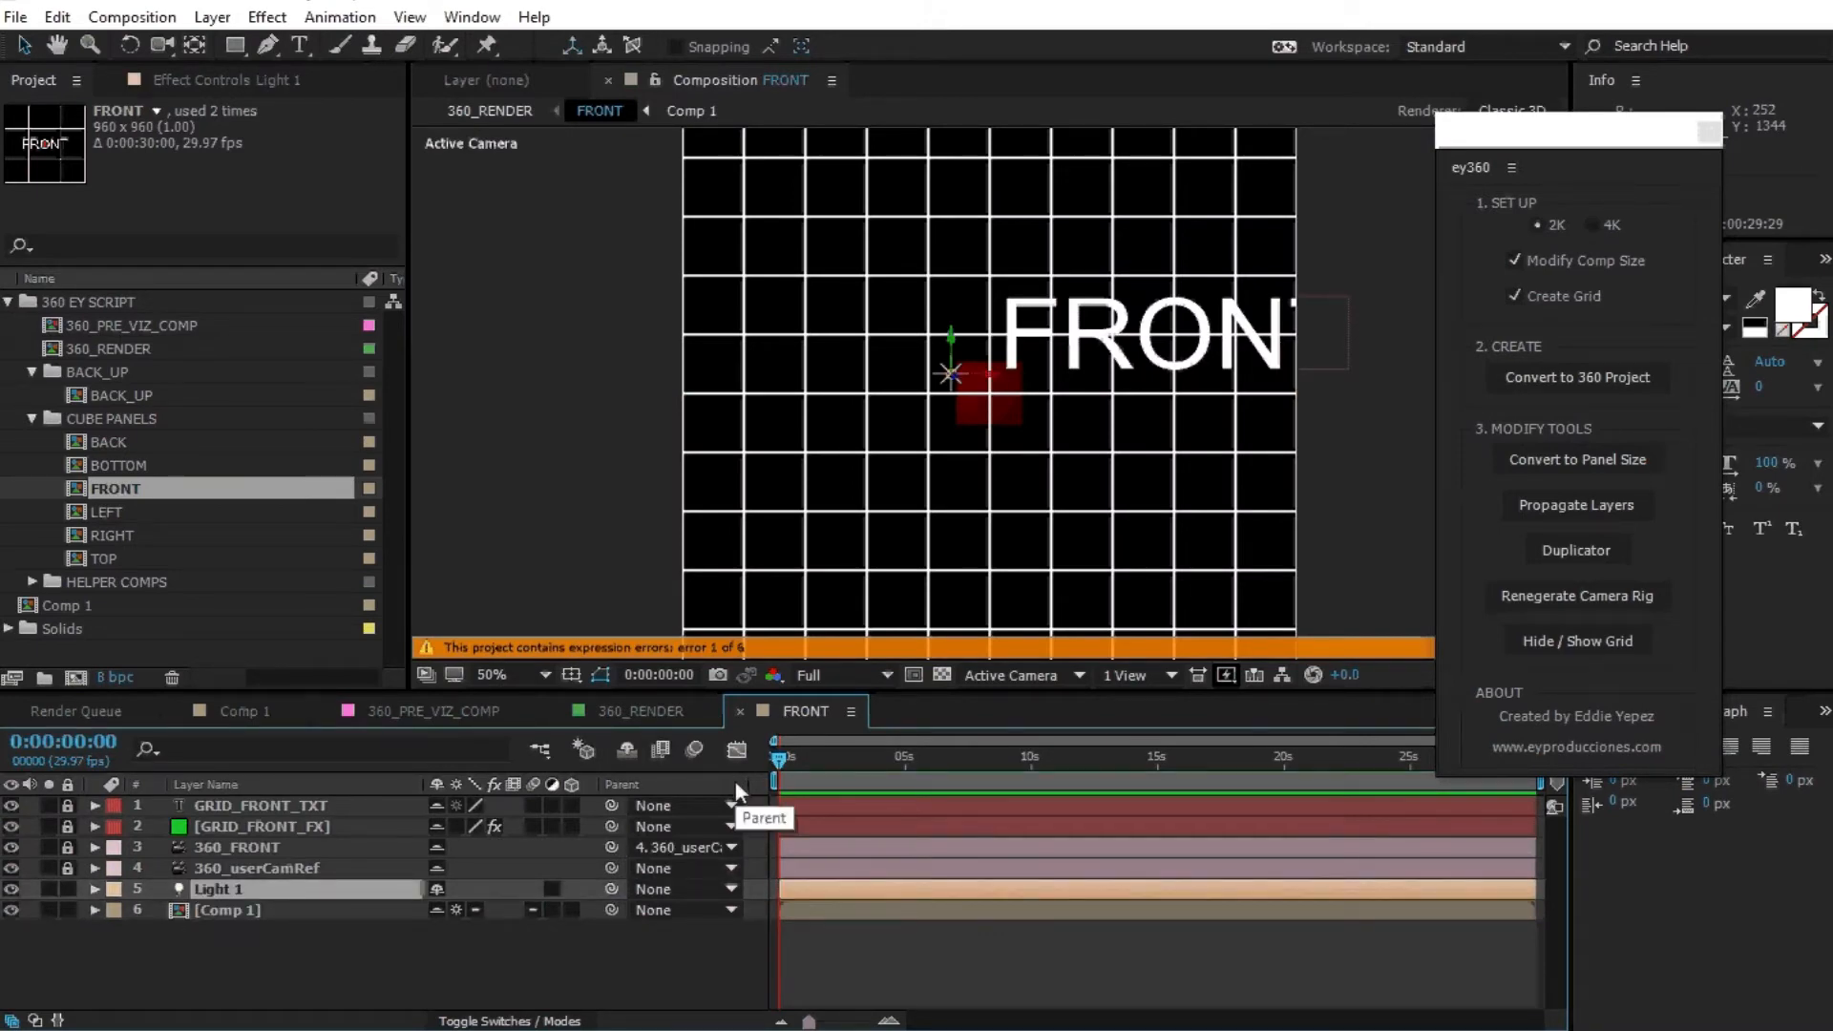
drag(1492, 151, 1634, 163)
click(1511, 649)
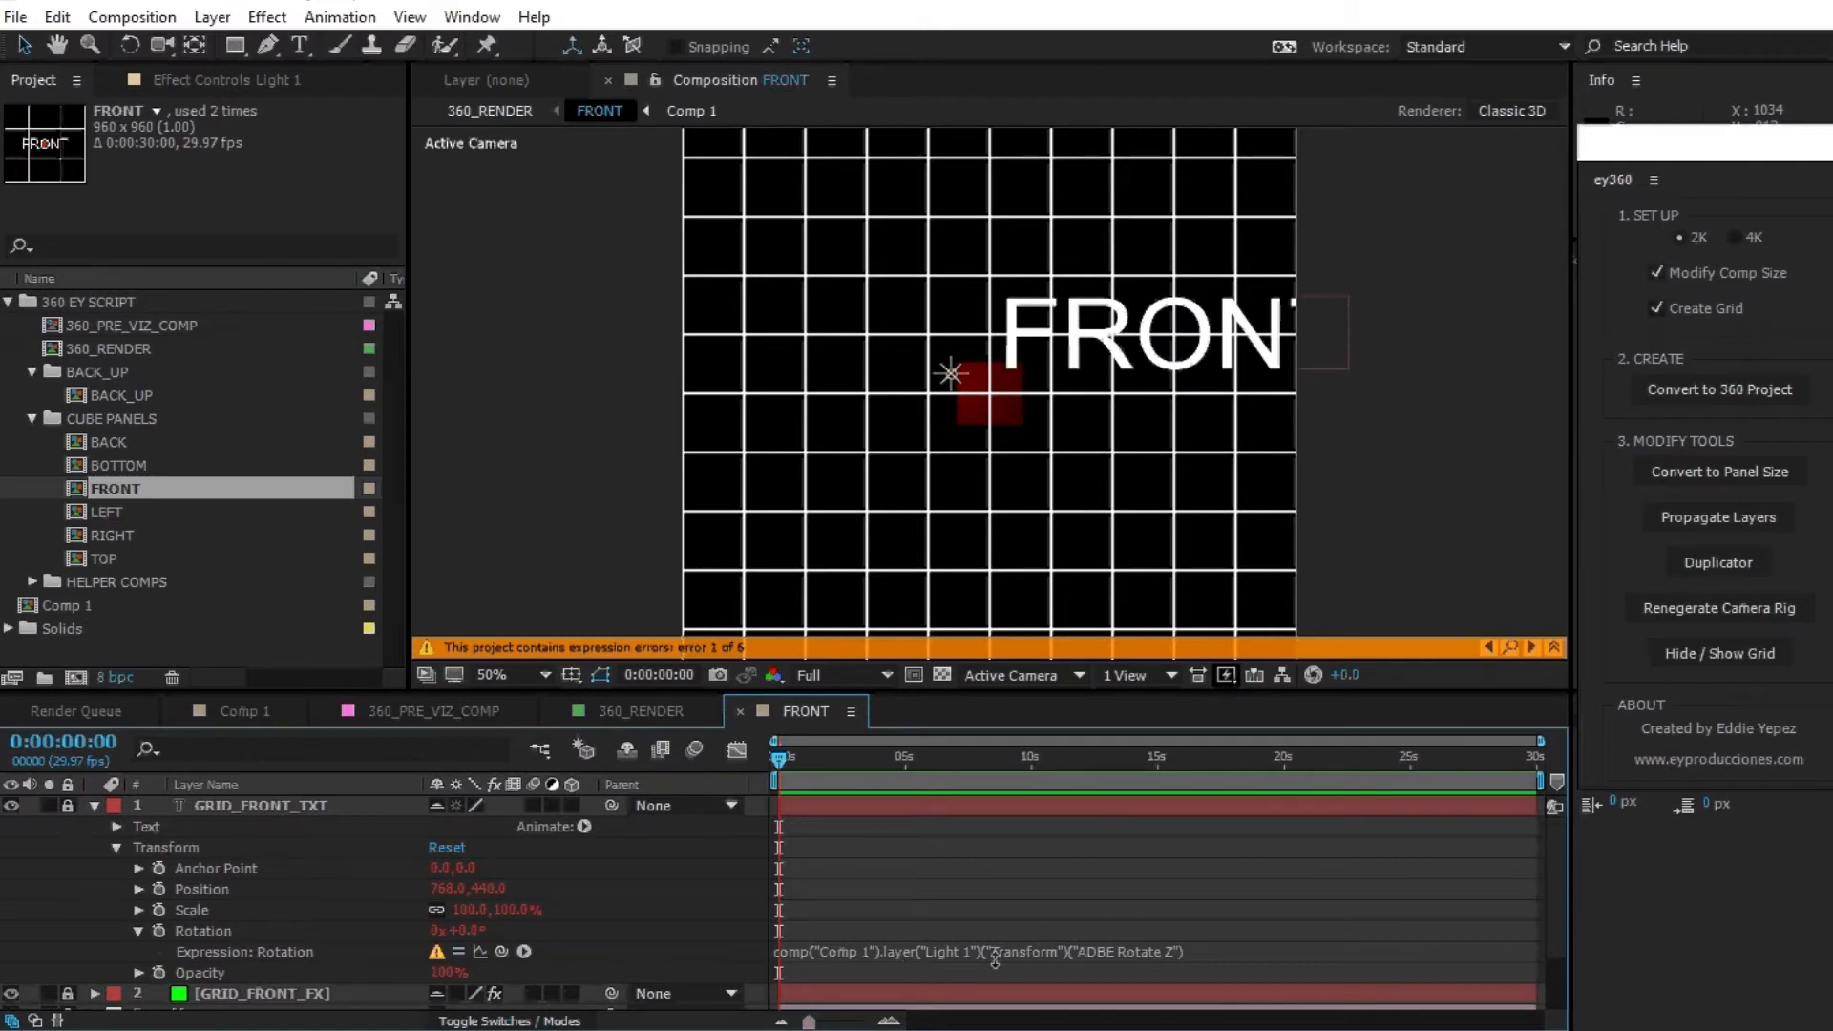
scroll(995, 959, down, 3)
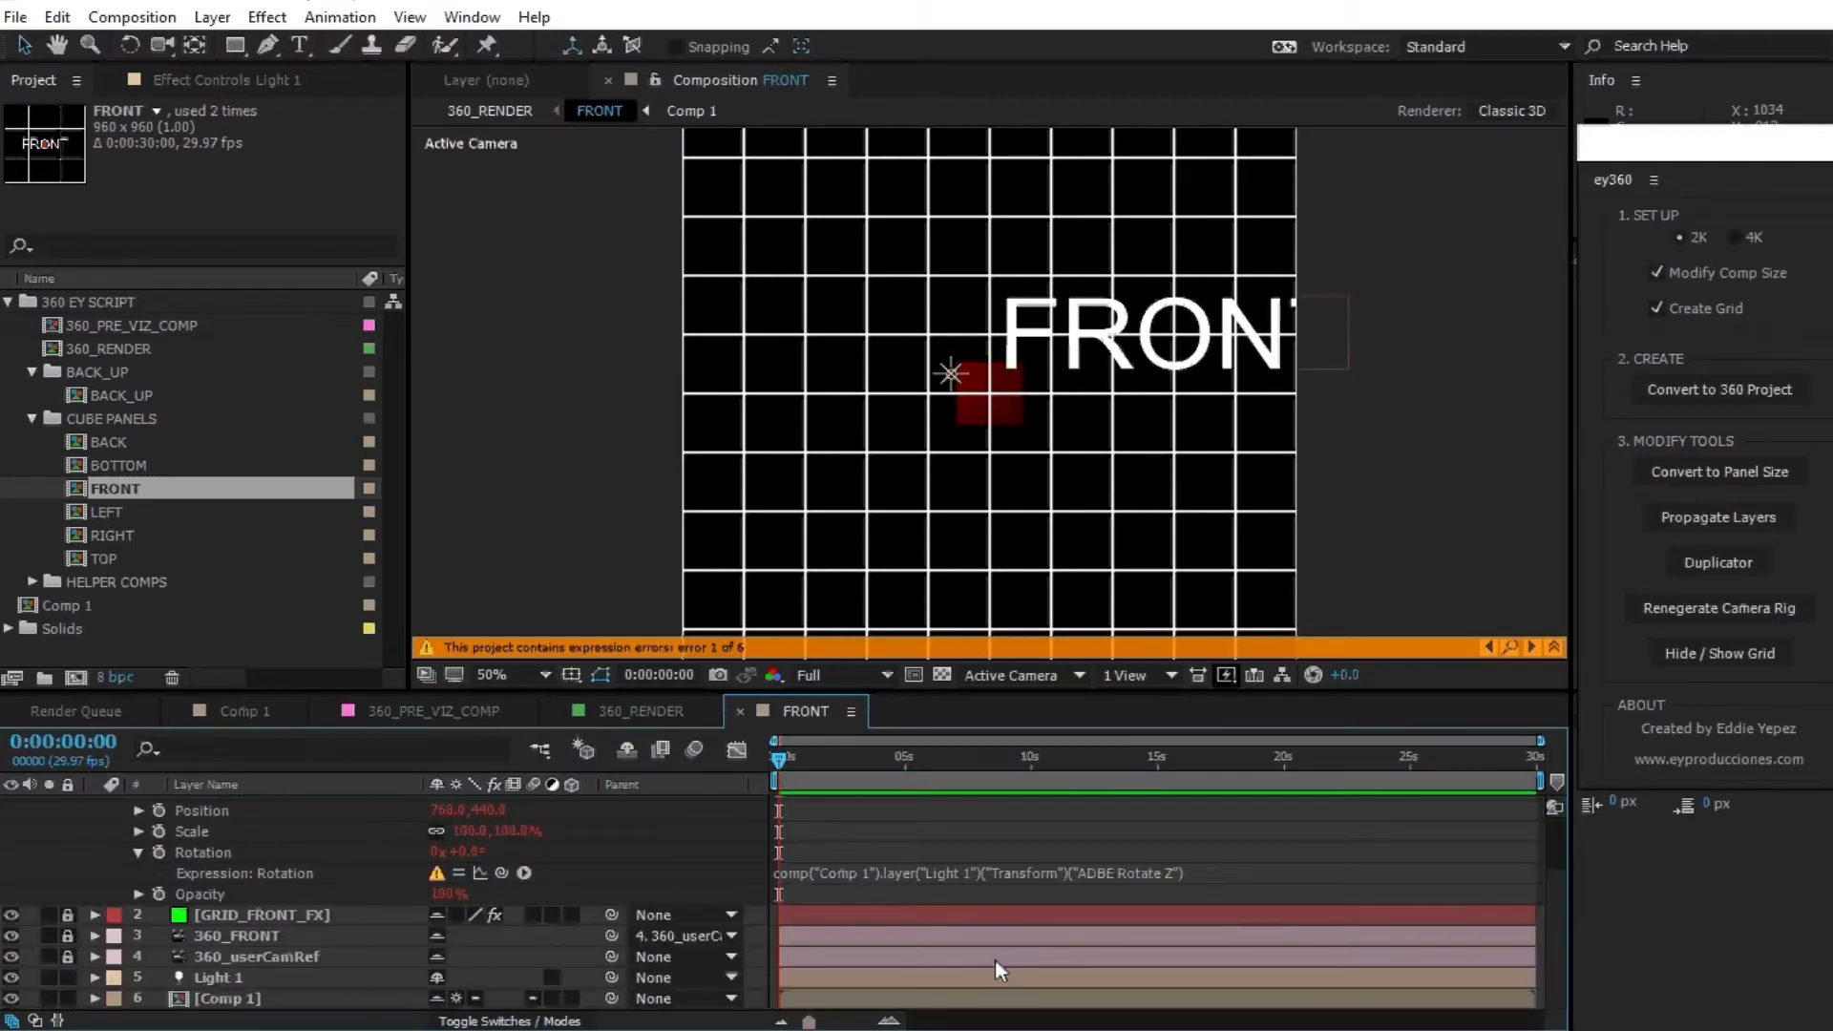
scroll(995, 958, up, 3)
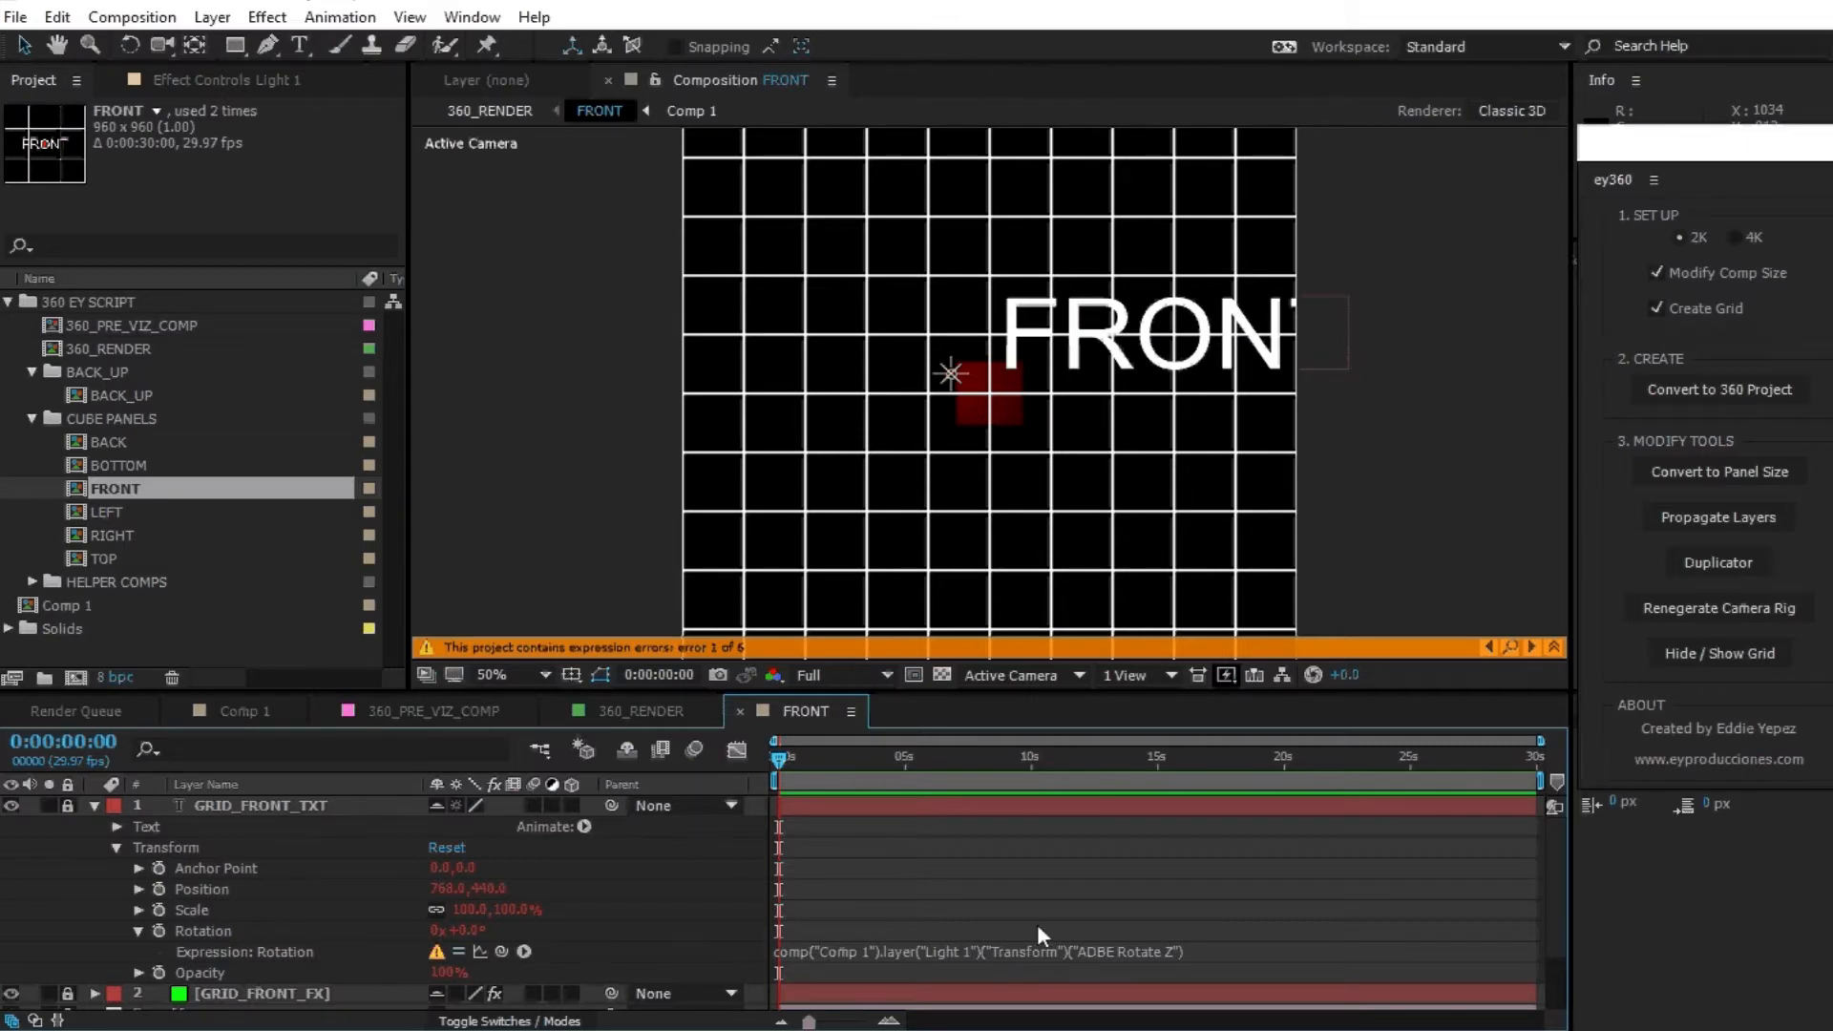
scroll(1041, 923, down, 2)
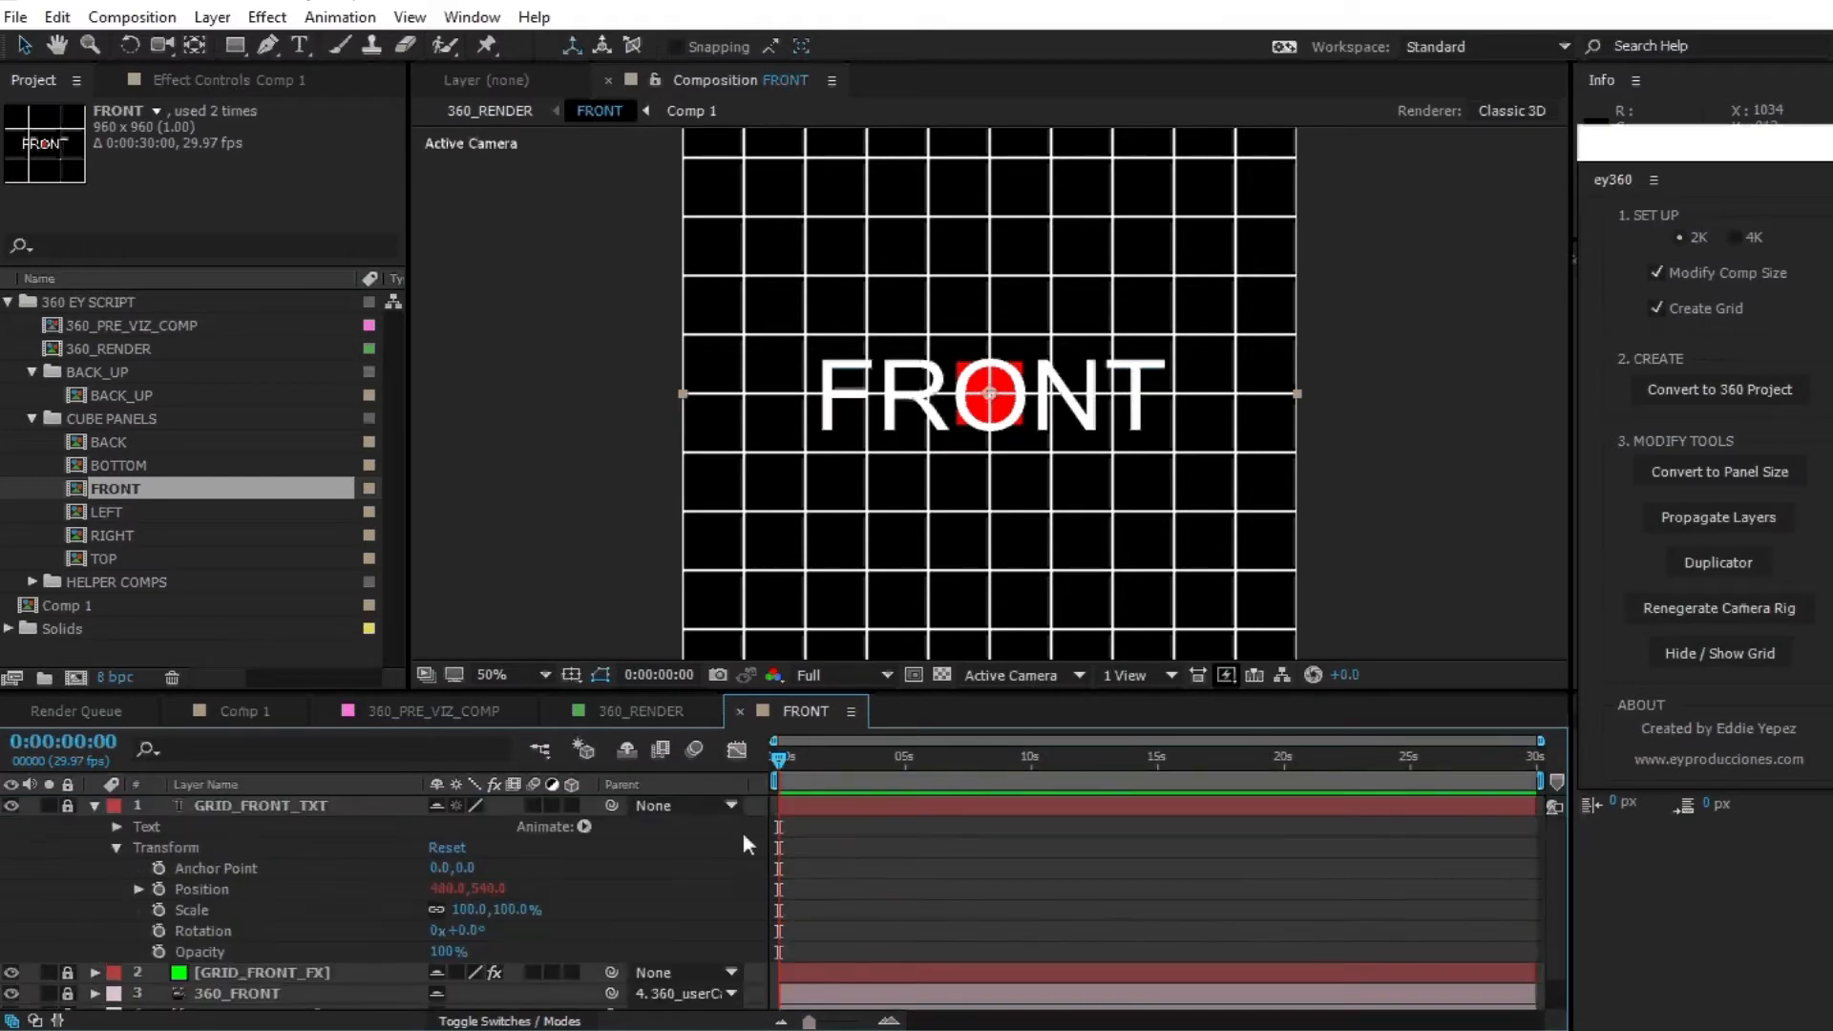
click(91, 805)
Retry propagating Light 1 from Comp 1 with FRONT's Comp 1 layer still unlocked.
click(239, 711)
click(243, 827)
click(1740, 518)
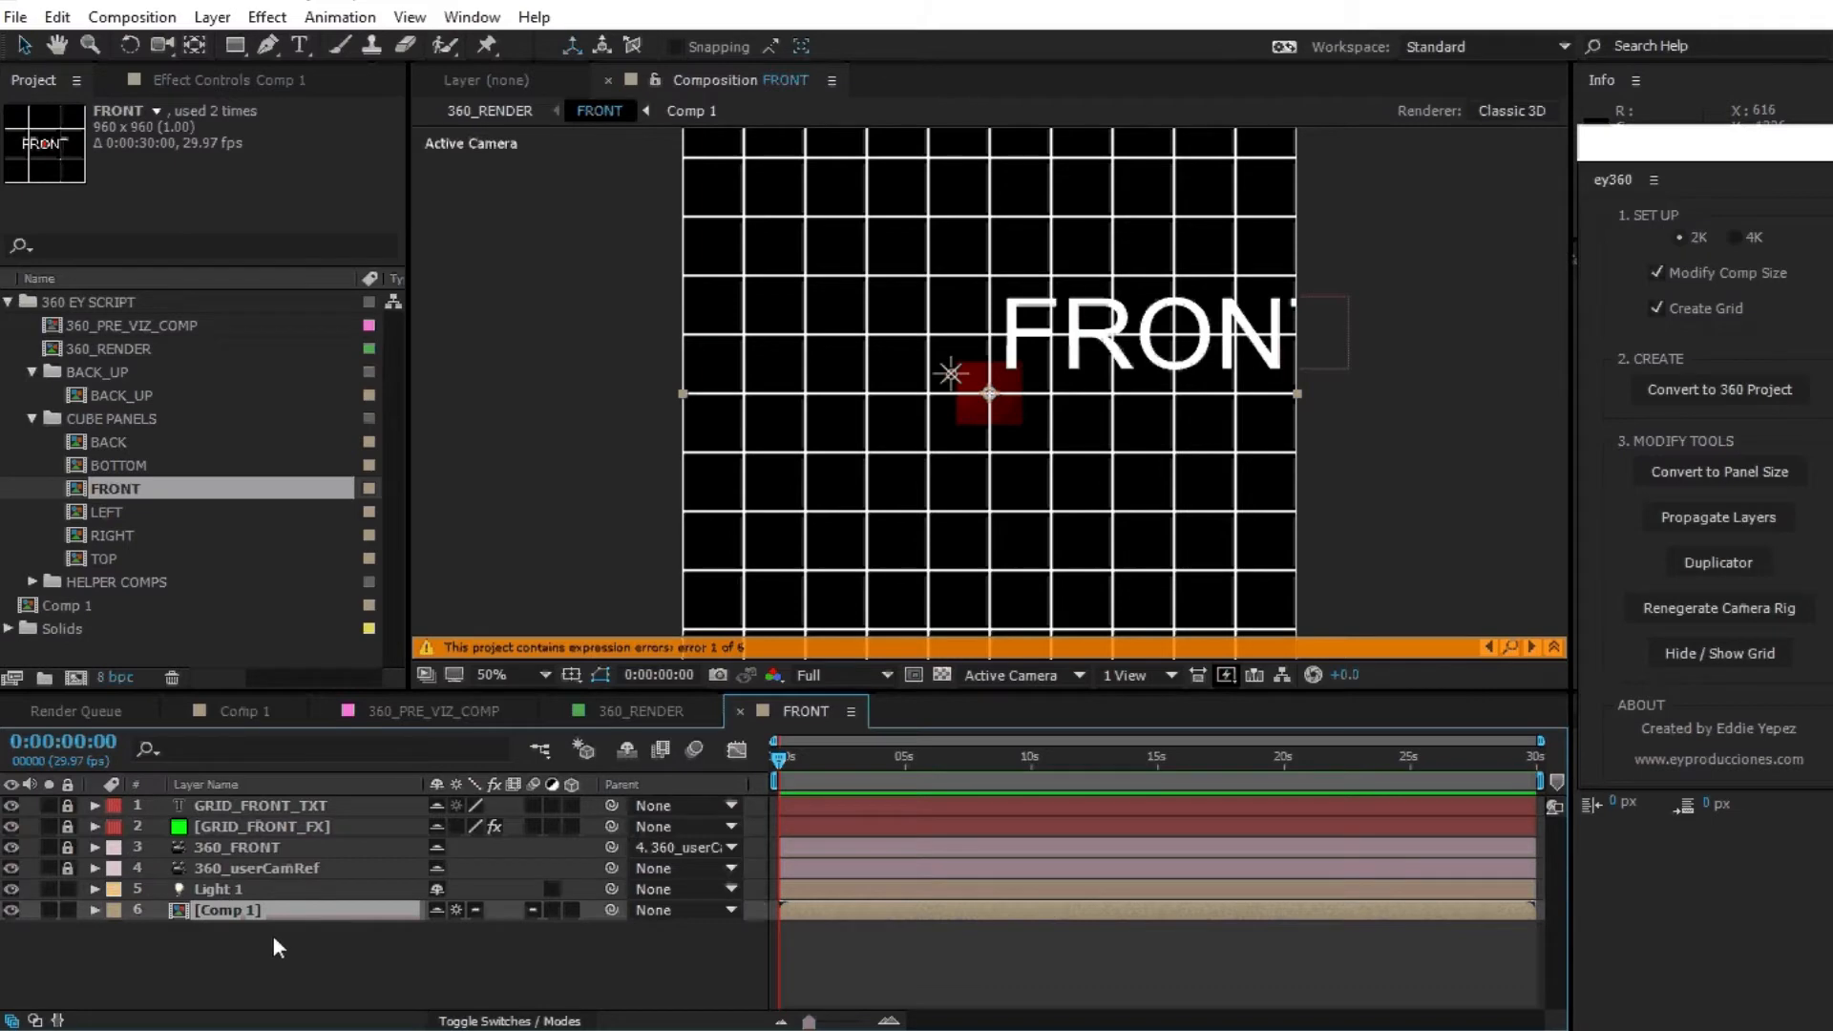
Lock the Comp 1 layer in FRONT and propagate Light 1 from Comp 1 to the cube panels.
click(67, 891)
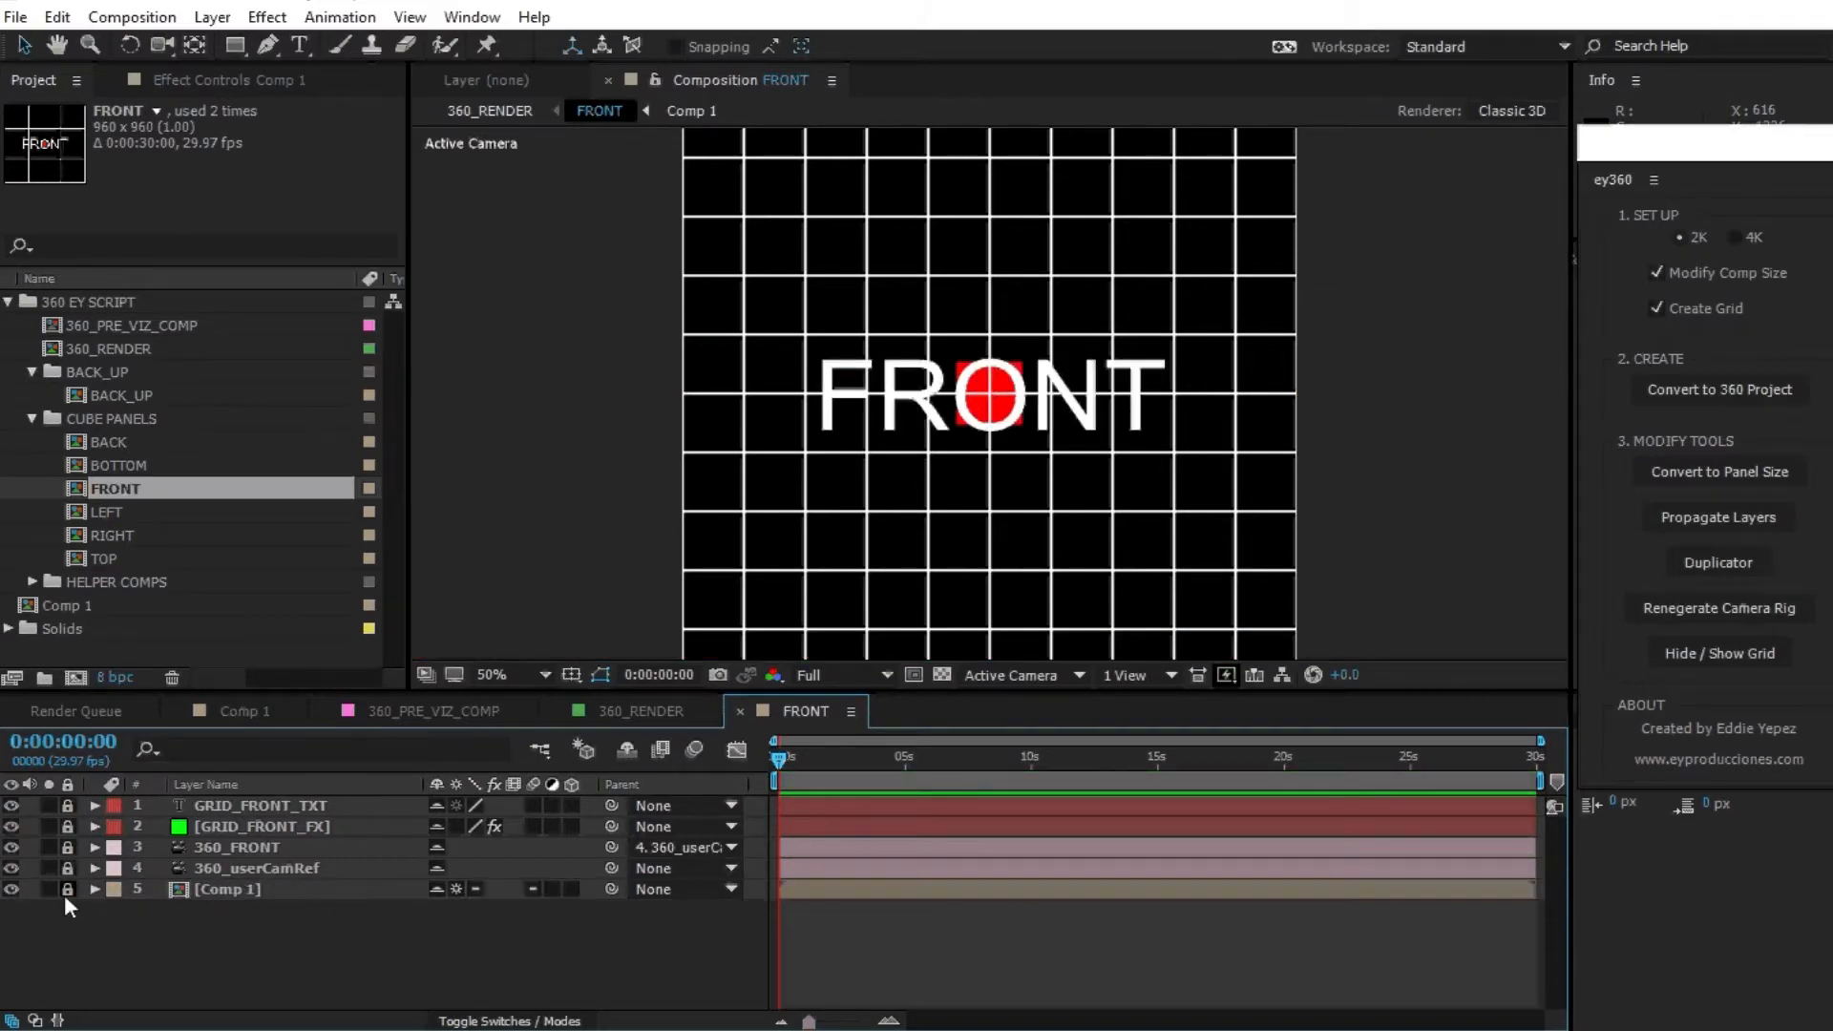
click(203, 719)
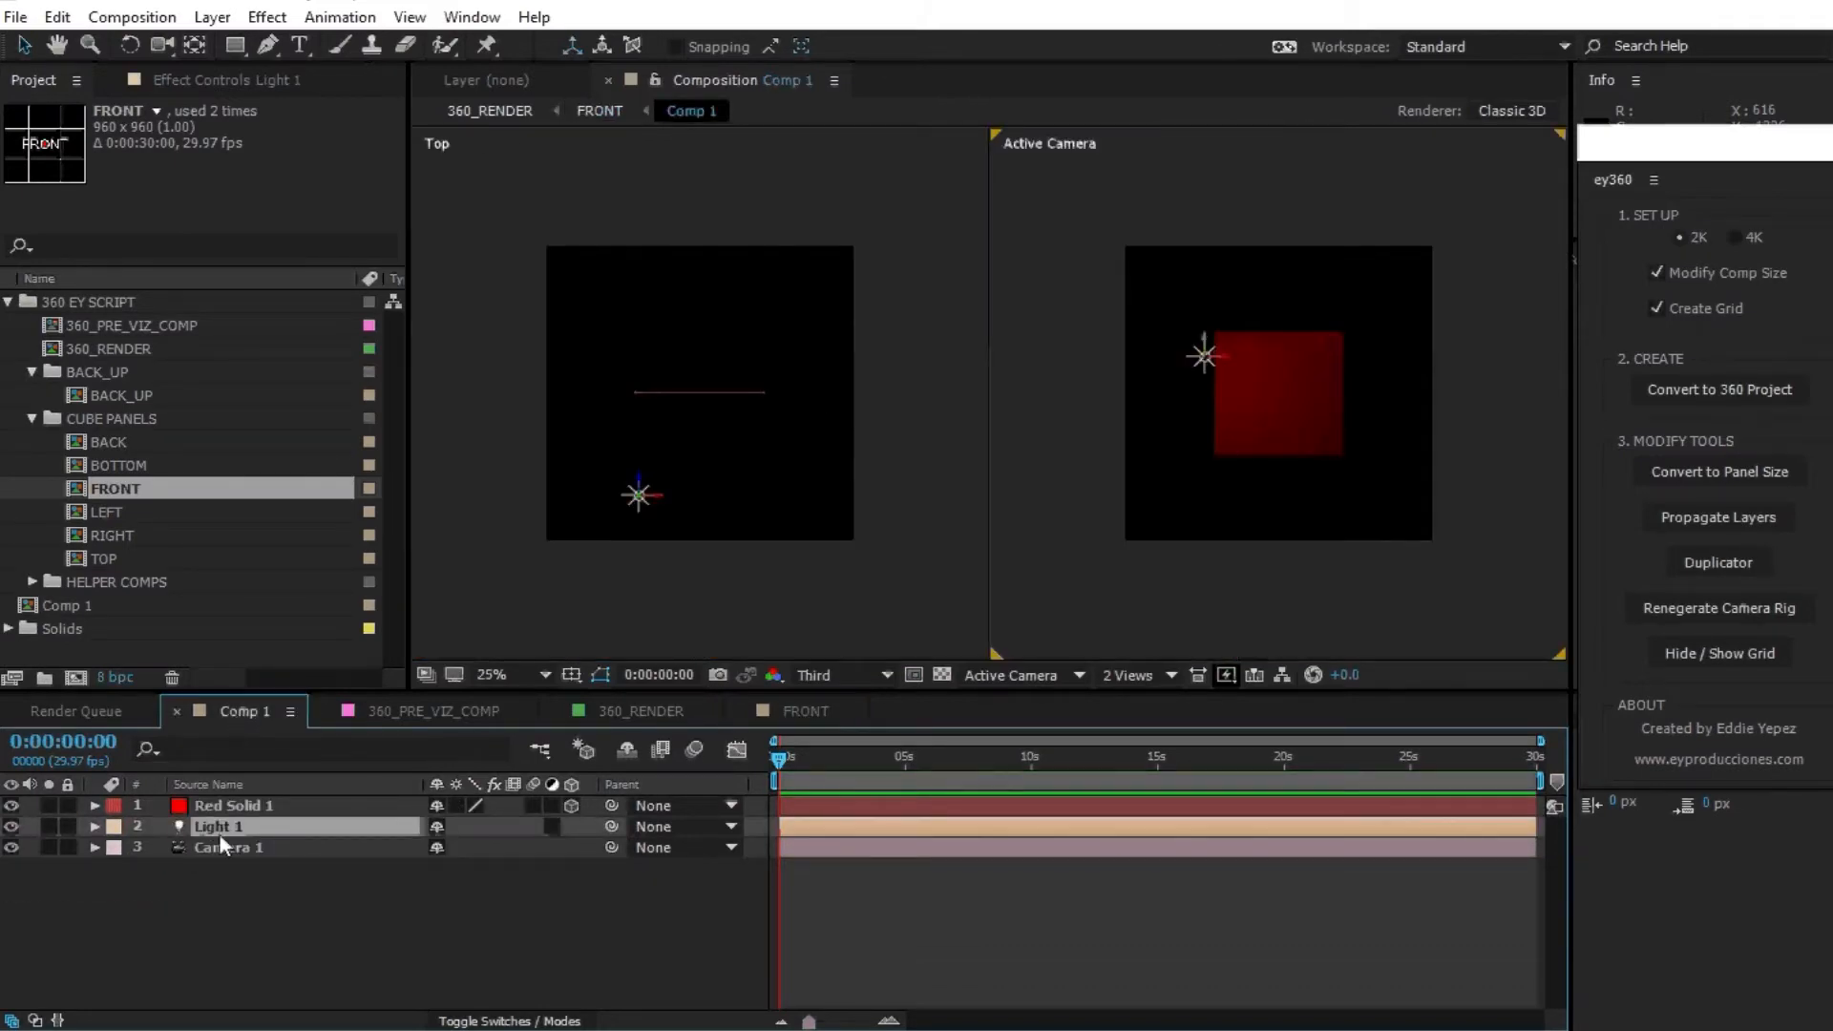
click(1760, 517)
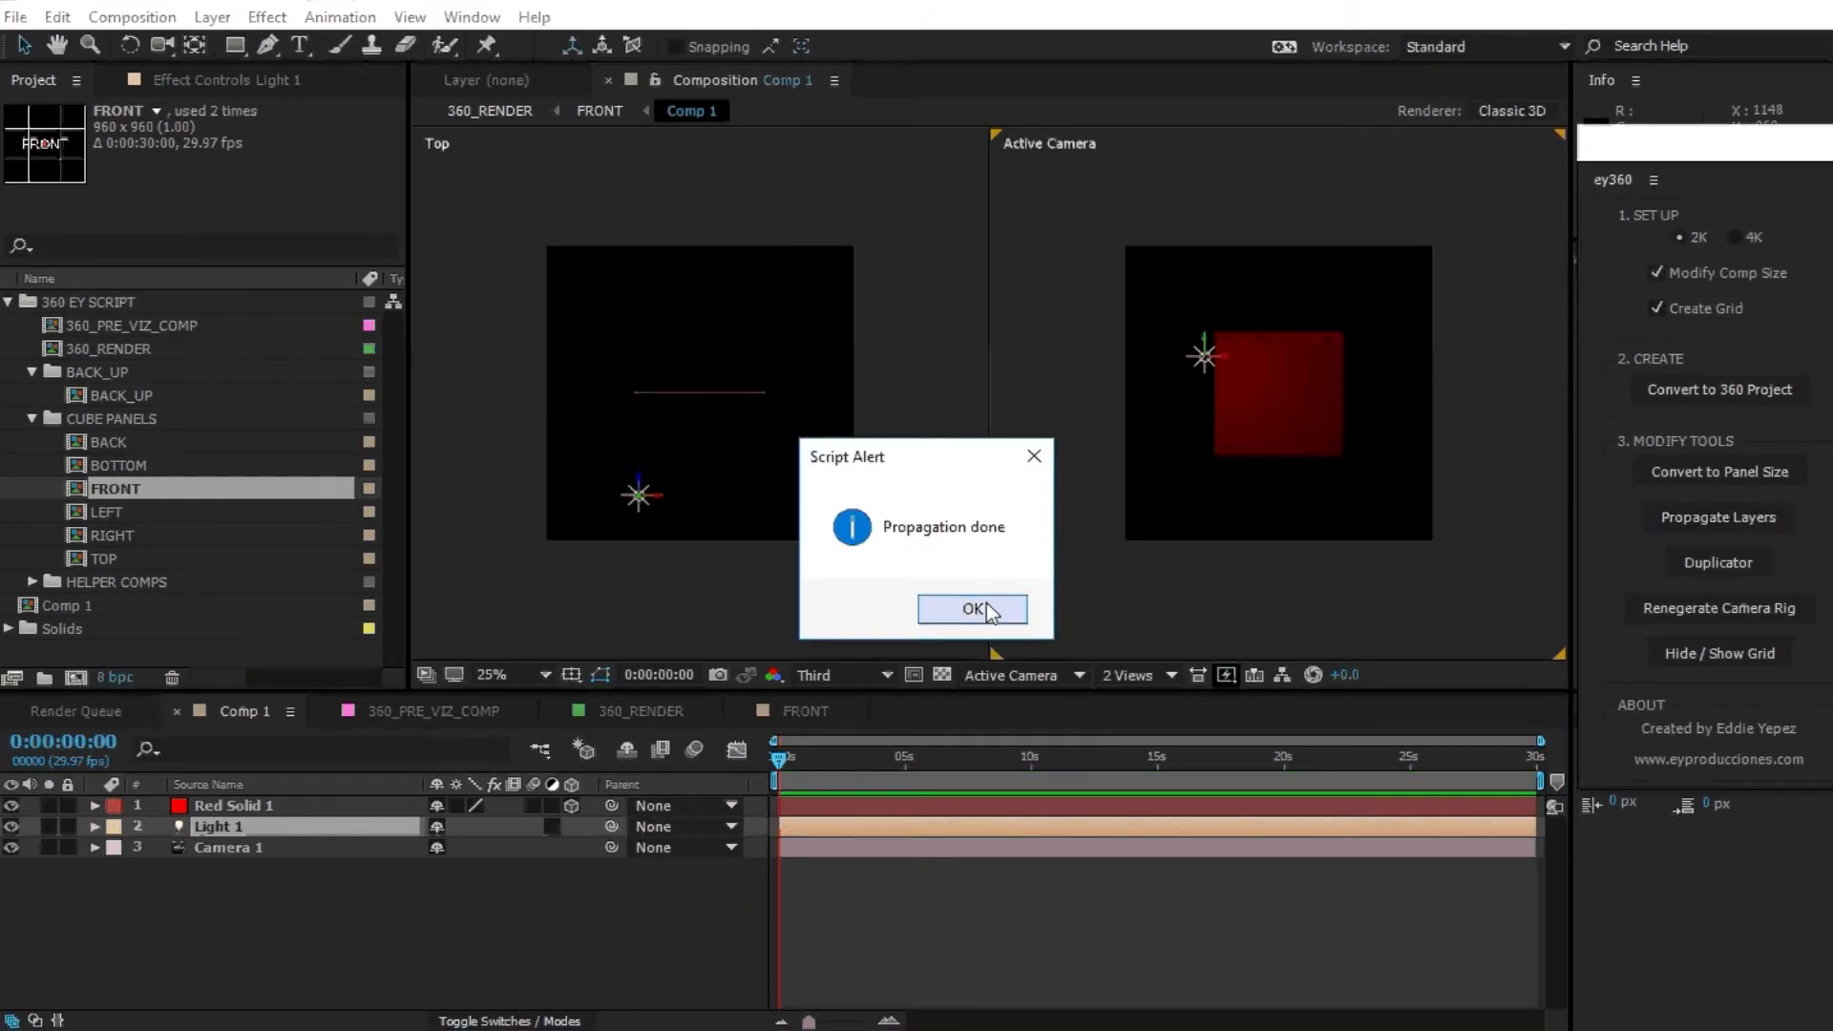
click(974, 608)
drag(1690, 157, 1522, 133)
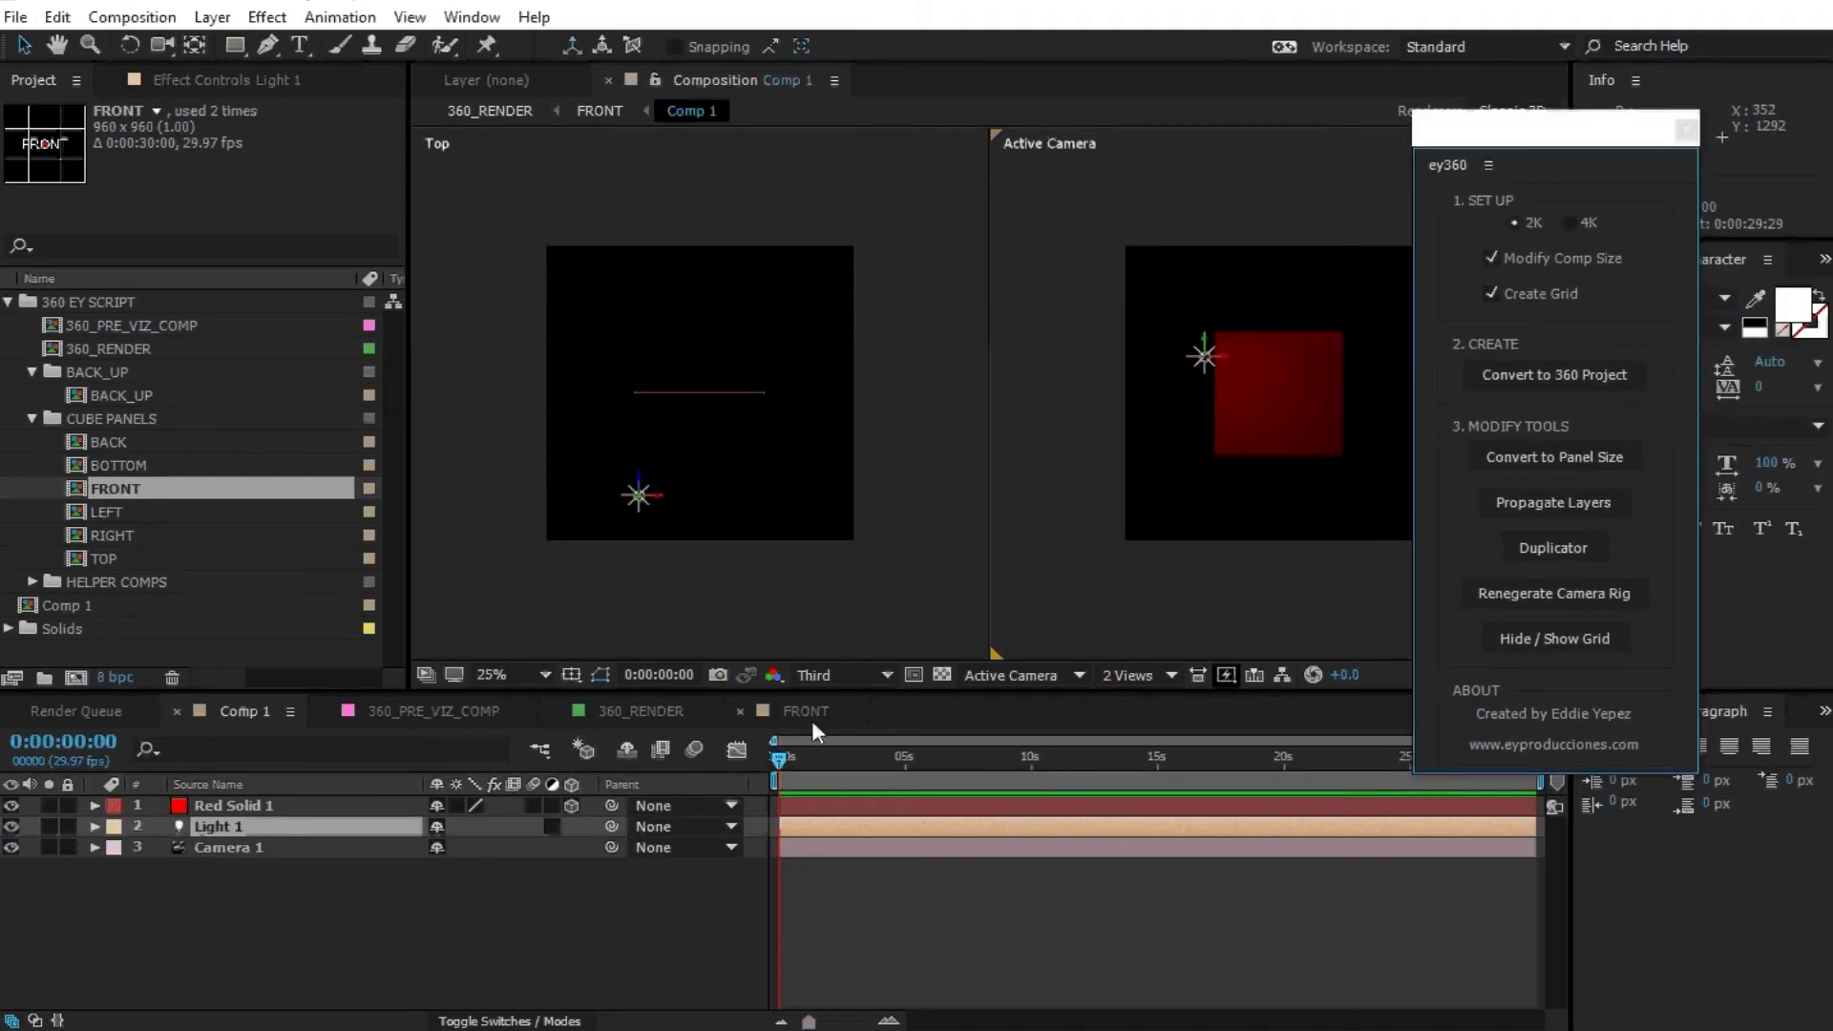
Check the propagated Light 1 in FRONT against Comp 1 and view the lit red solid in 360_PRE_VIZ_COMP.
click(808, 714)
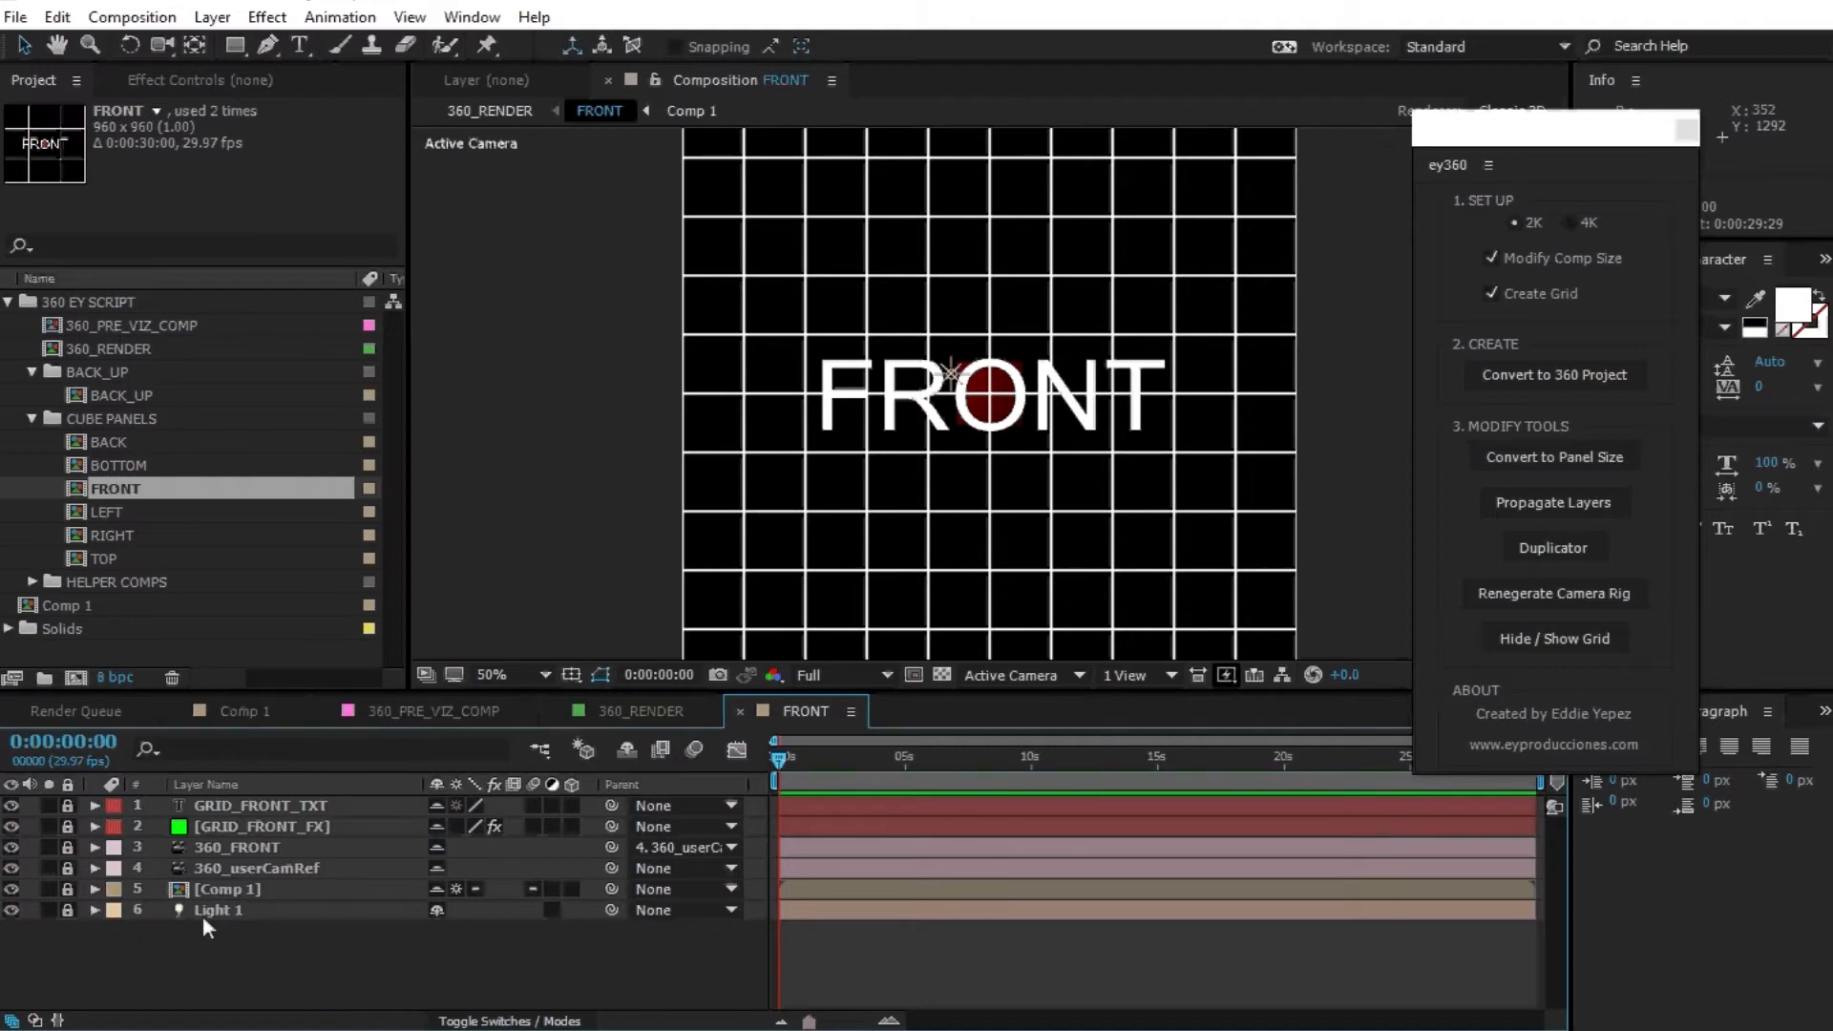
click(258, 714)
click(319, 833)
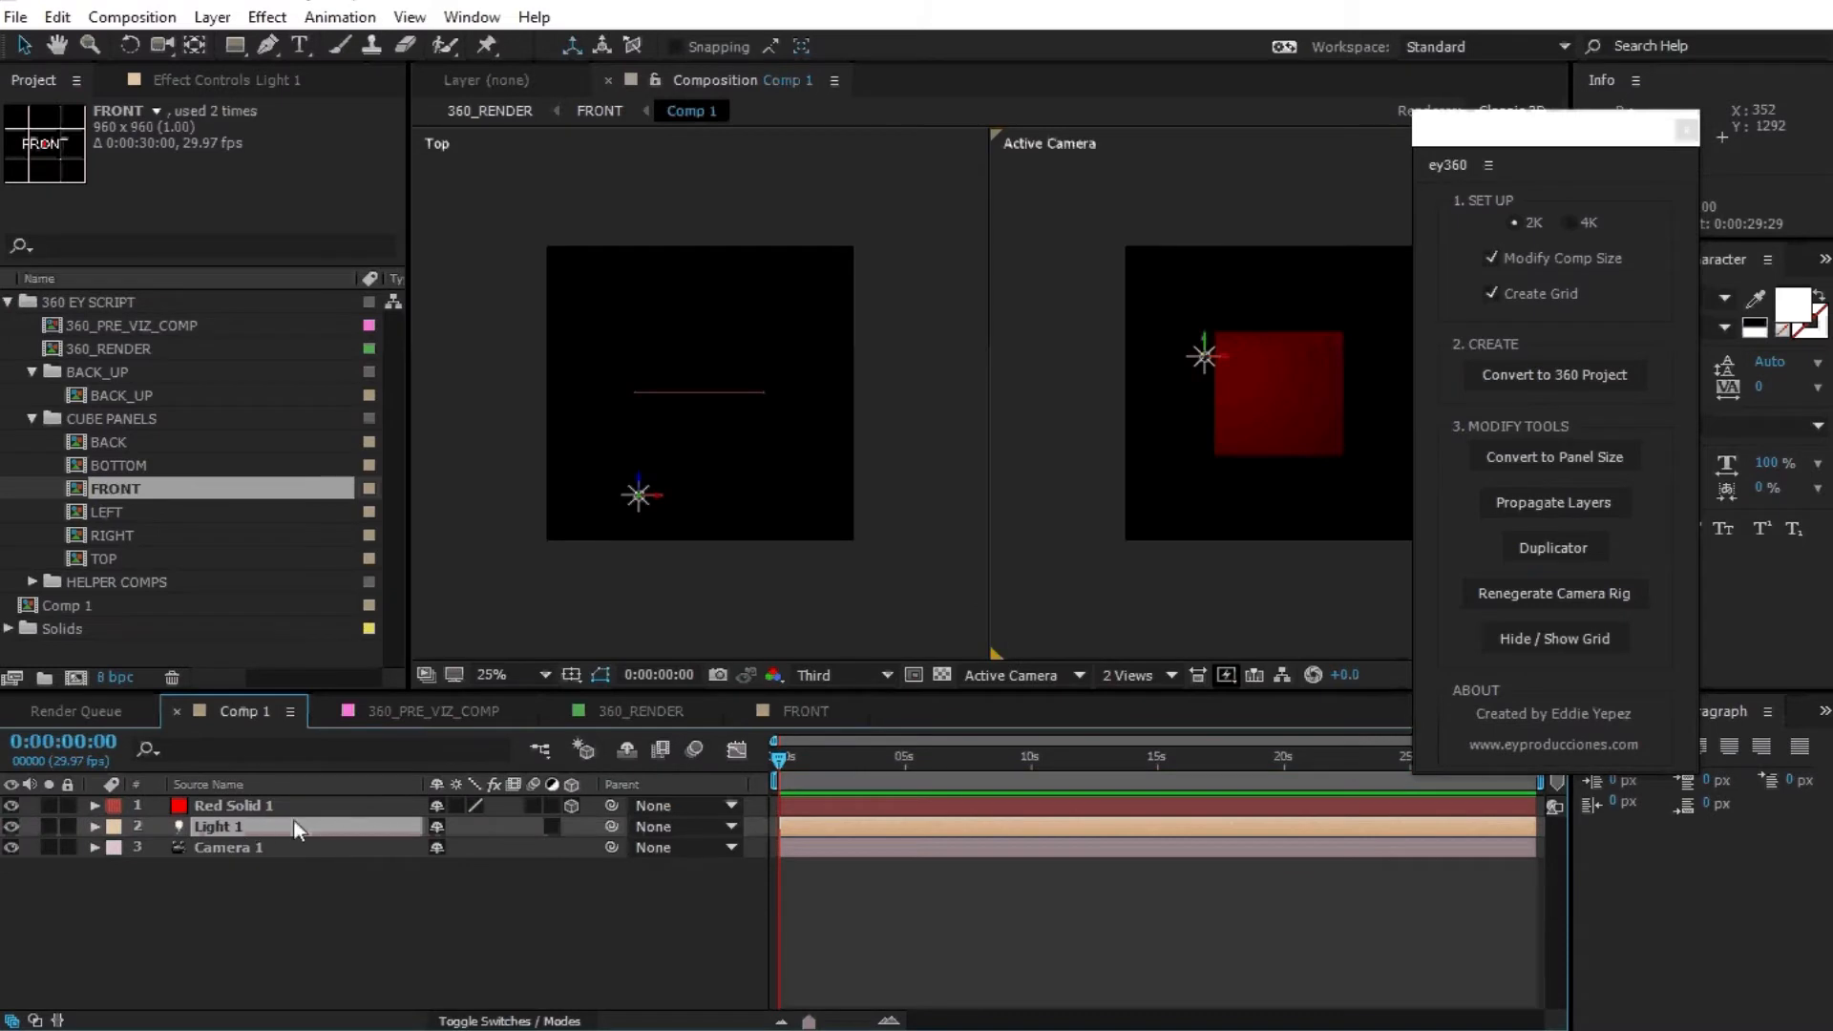
click(472, 708)
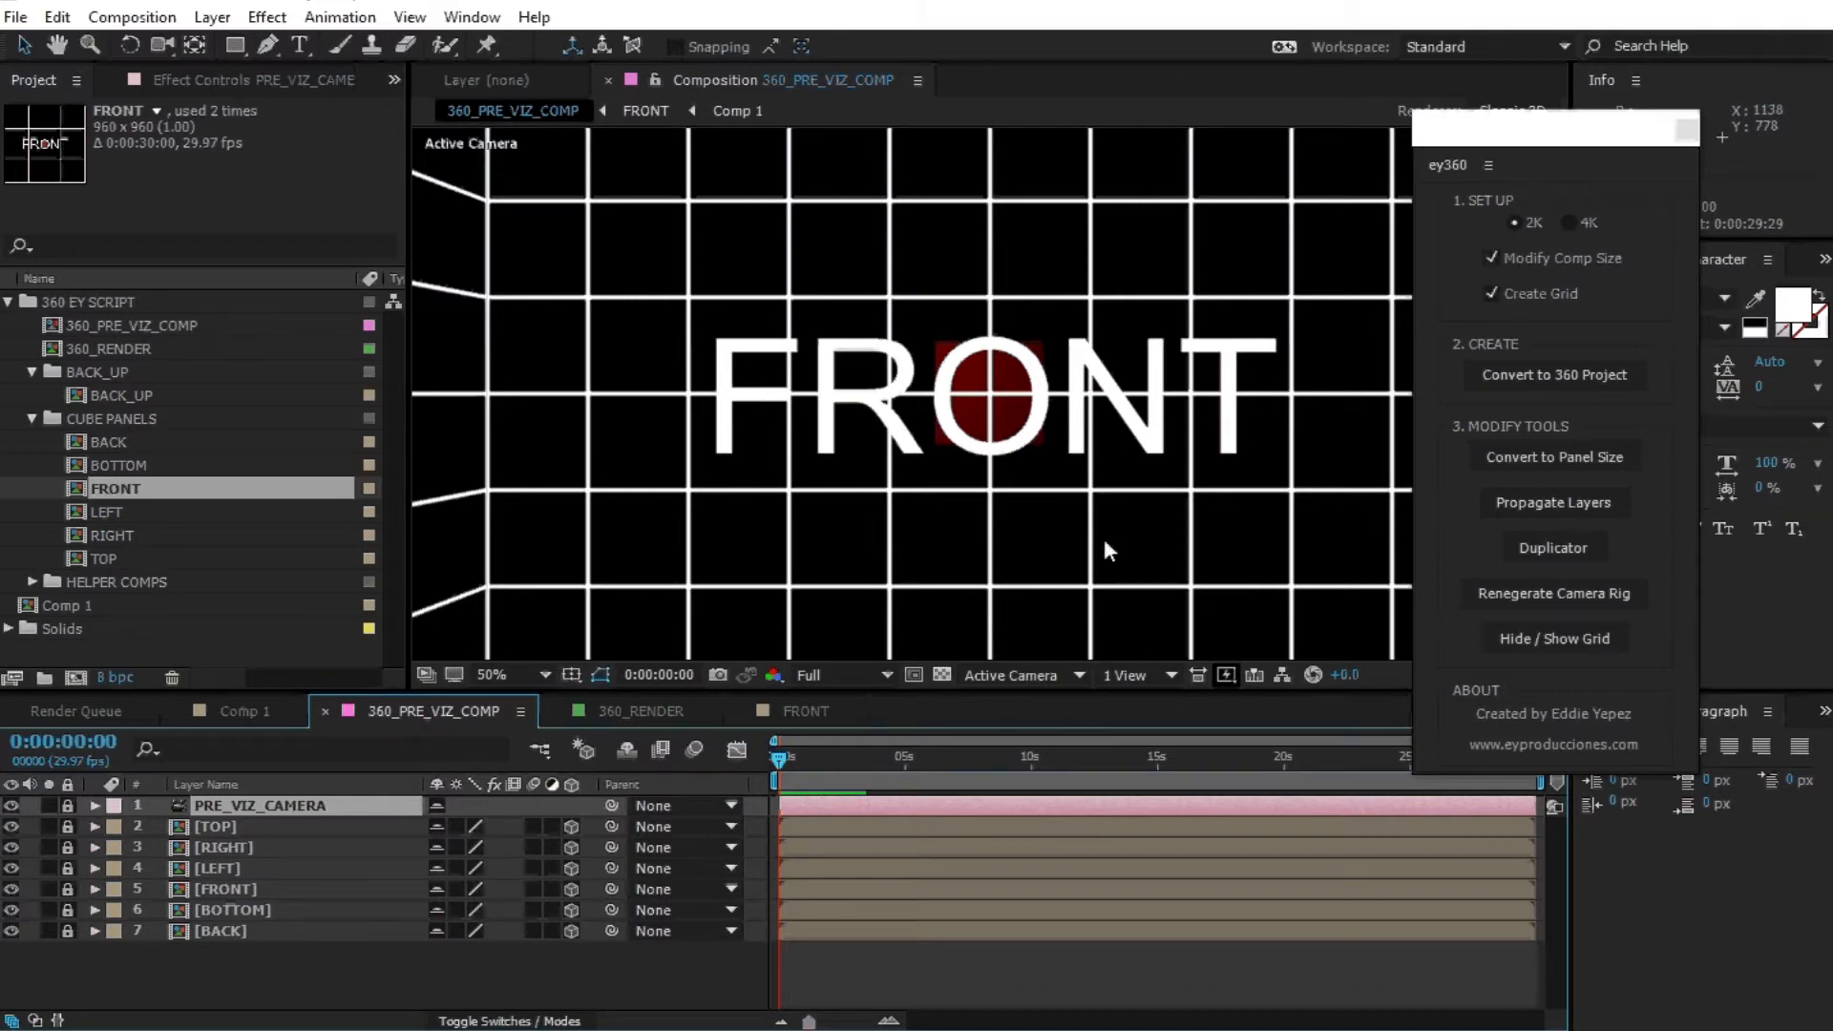
Compare the lit red solid in 360_RENDER with Light 1 in Comp 1 and the FRONT panel.
click(645, 711)
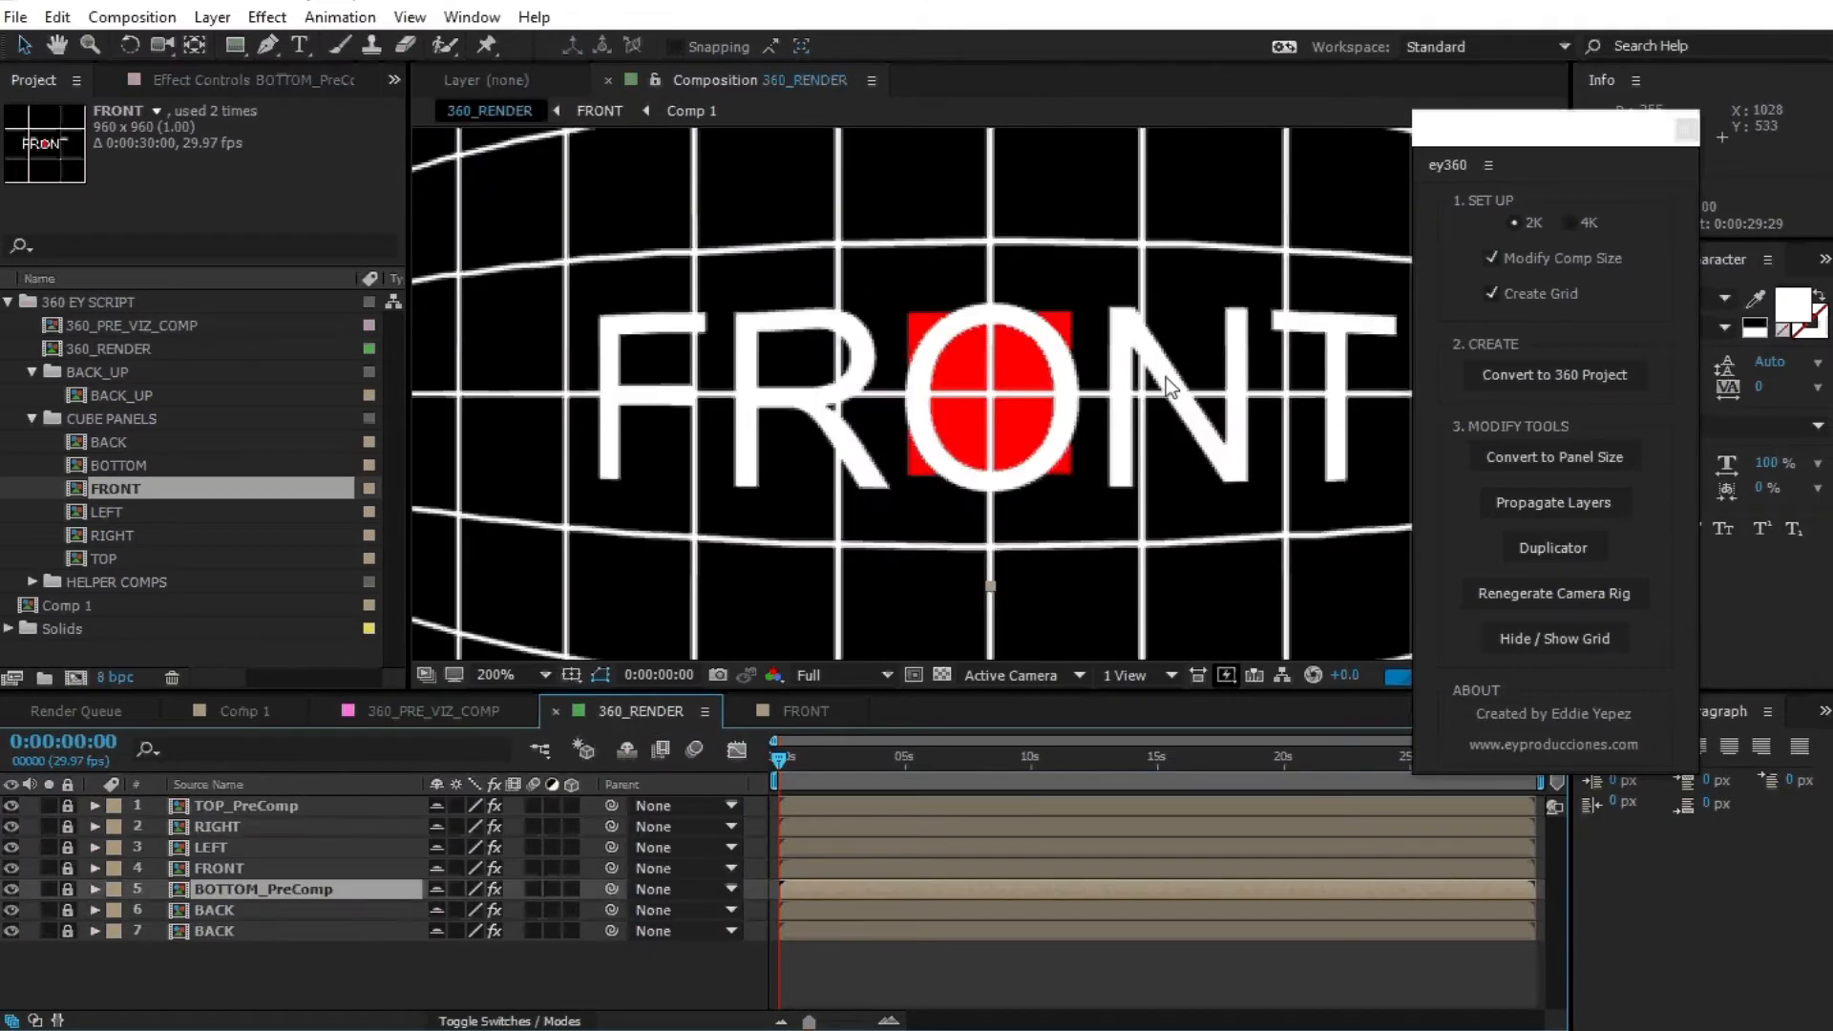
scroll(999, 397, down, 2)
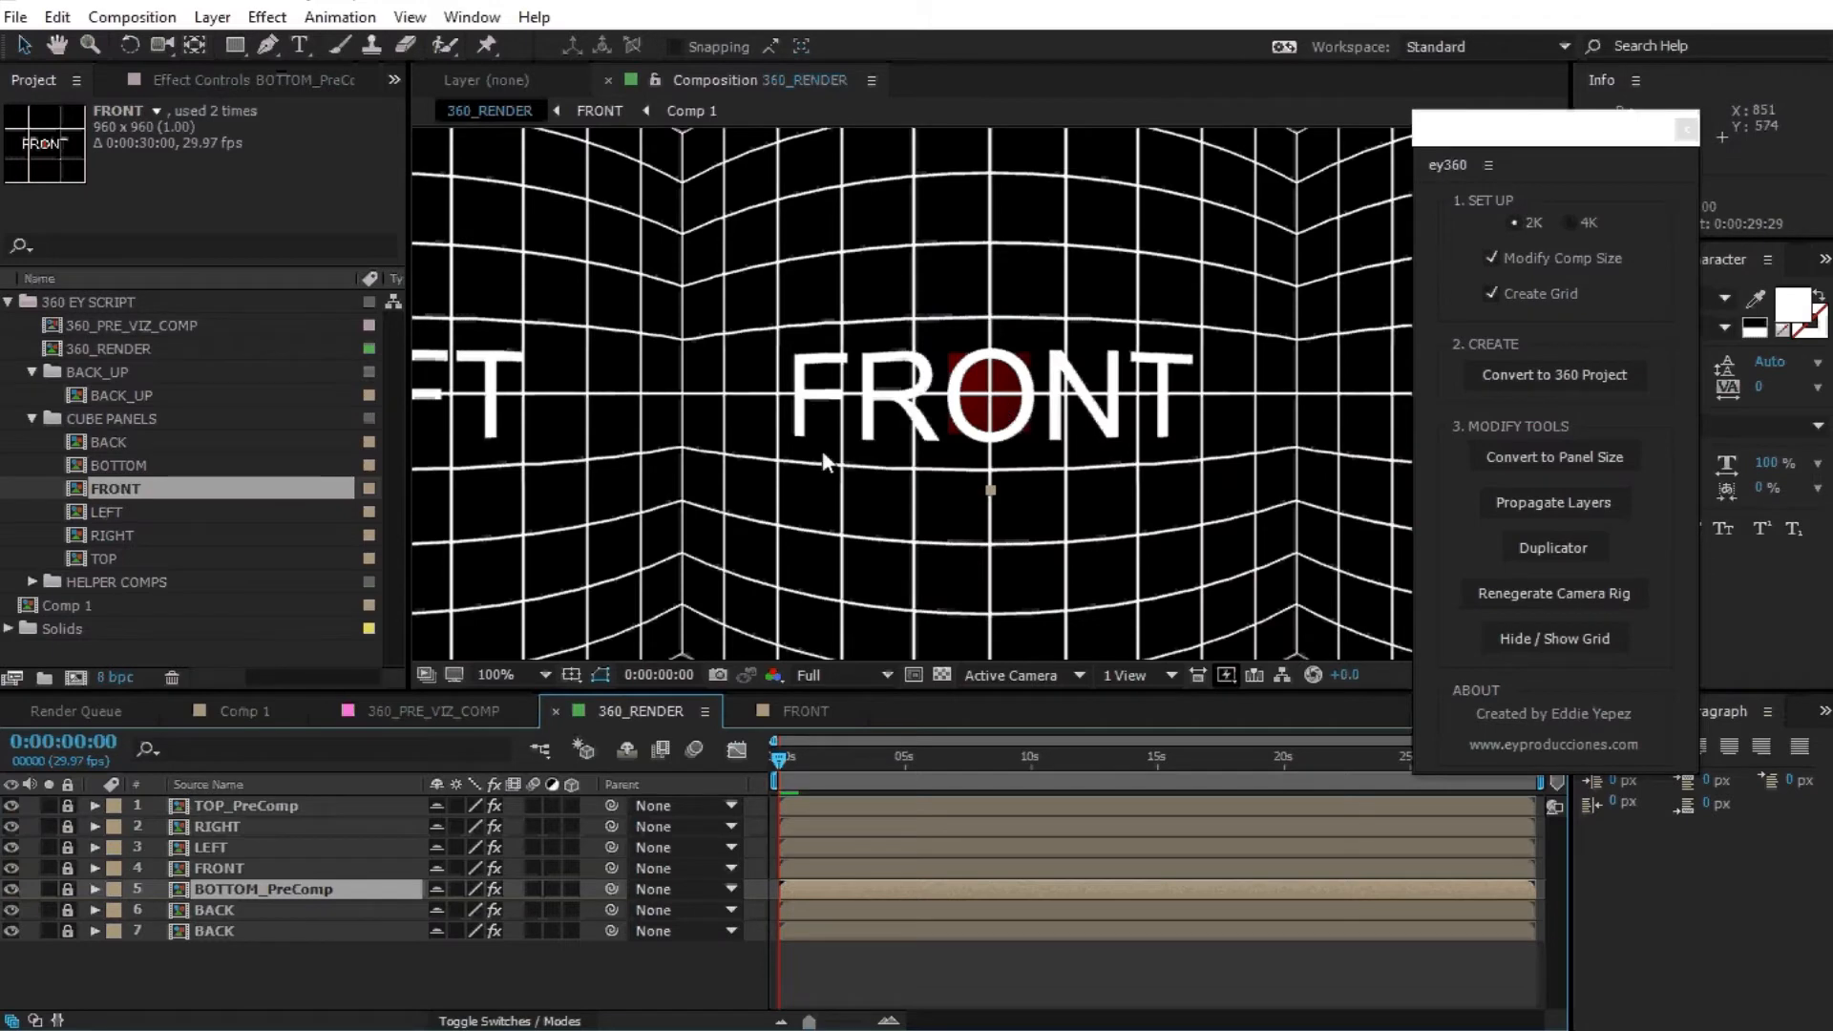
click(224, 711)
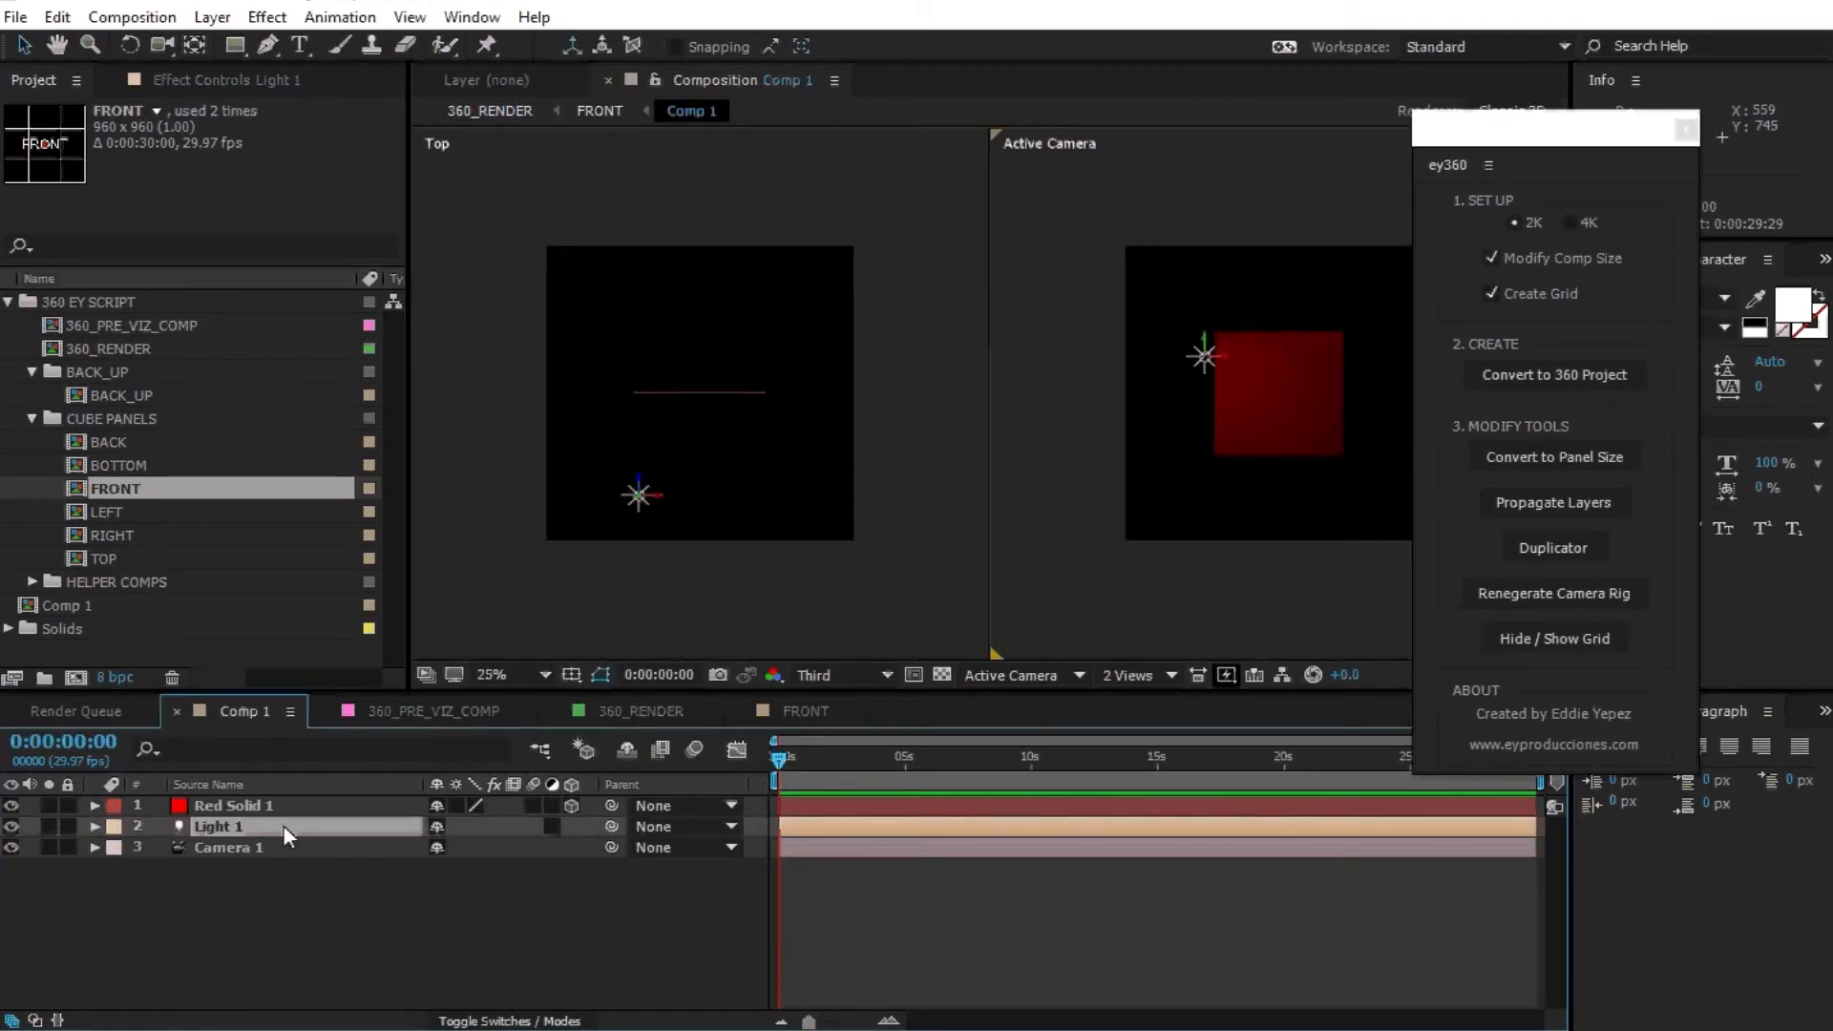
click(805, 711)
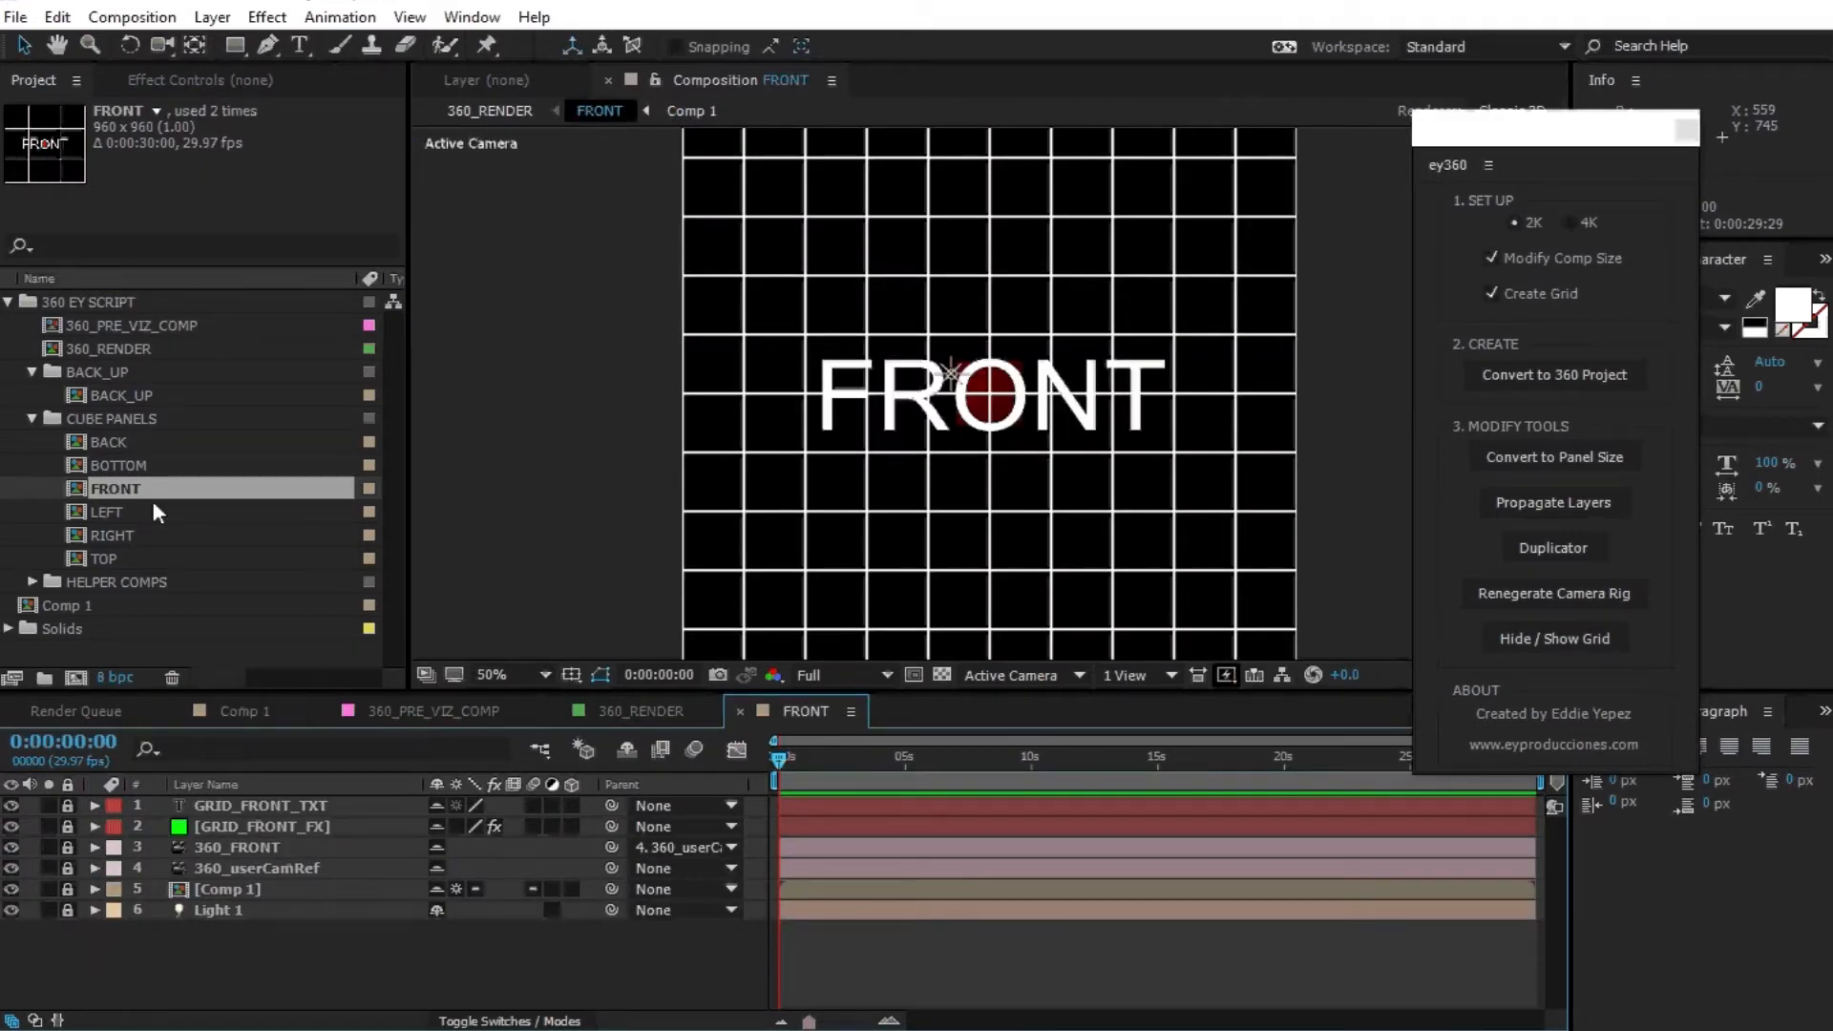
Check for the propagated Light 1 in the BACK and BOTTOM panels, and compare Comp 1 with FRONT.
click(79, 445)
click(84, 488)
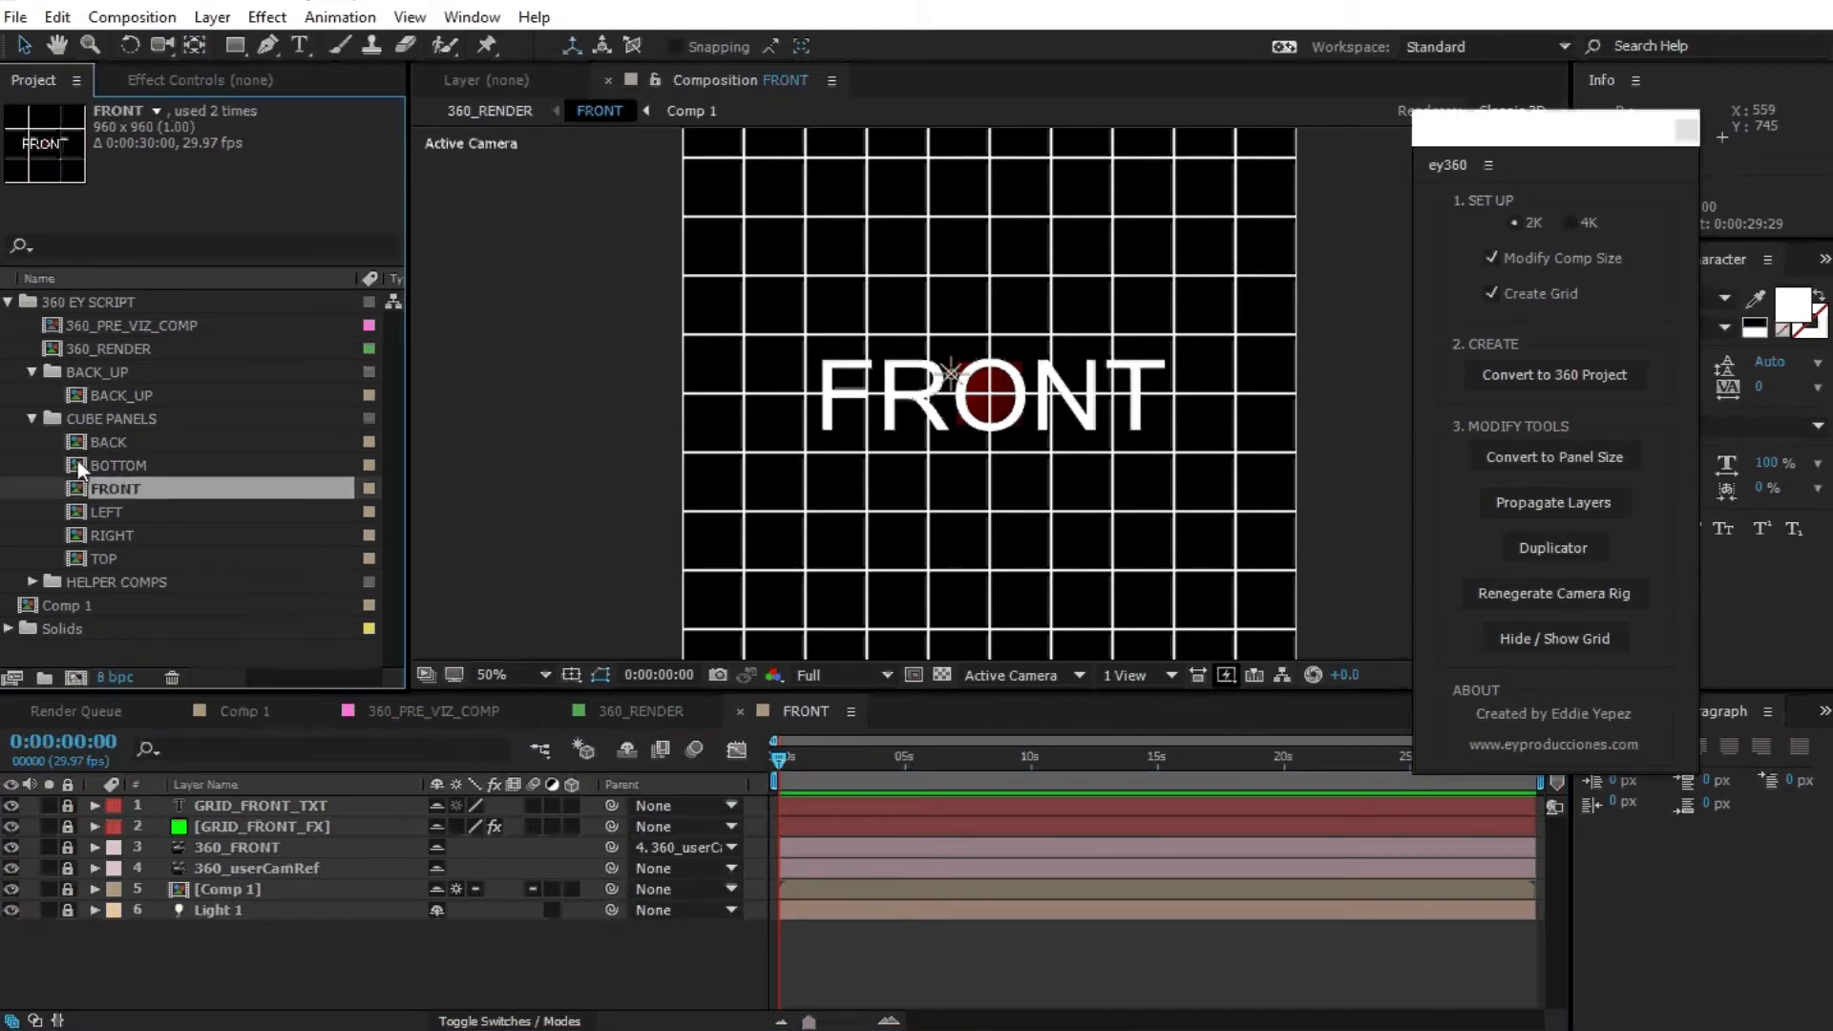
double_click(81, 443)
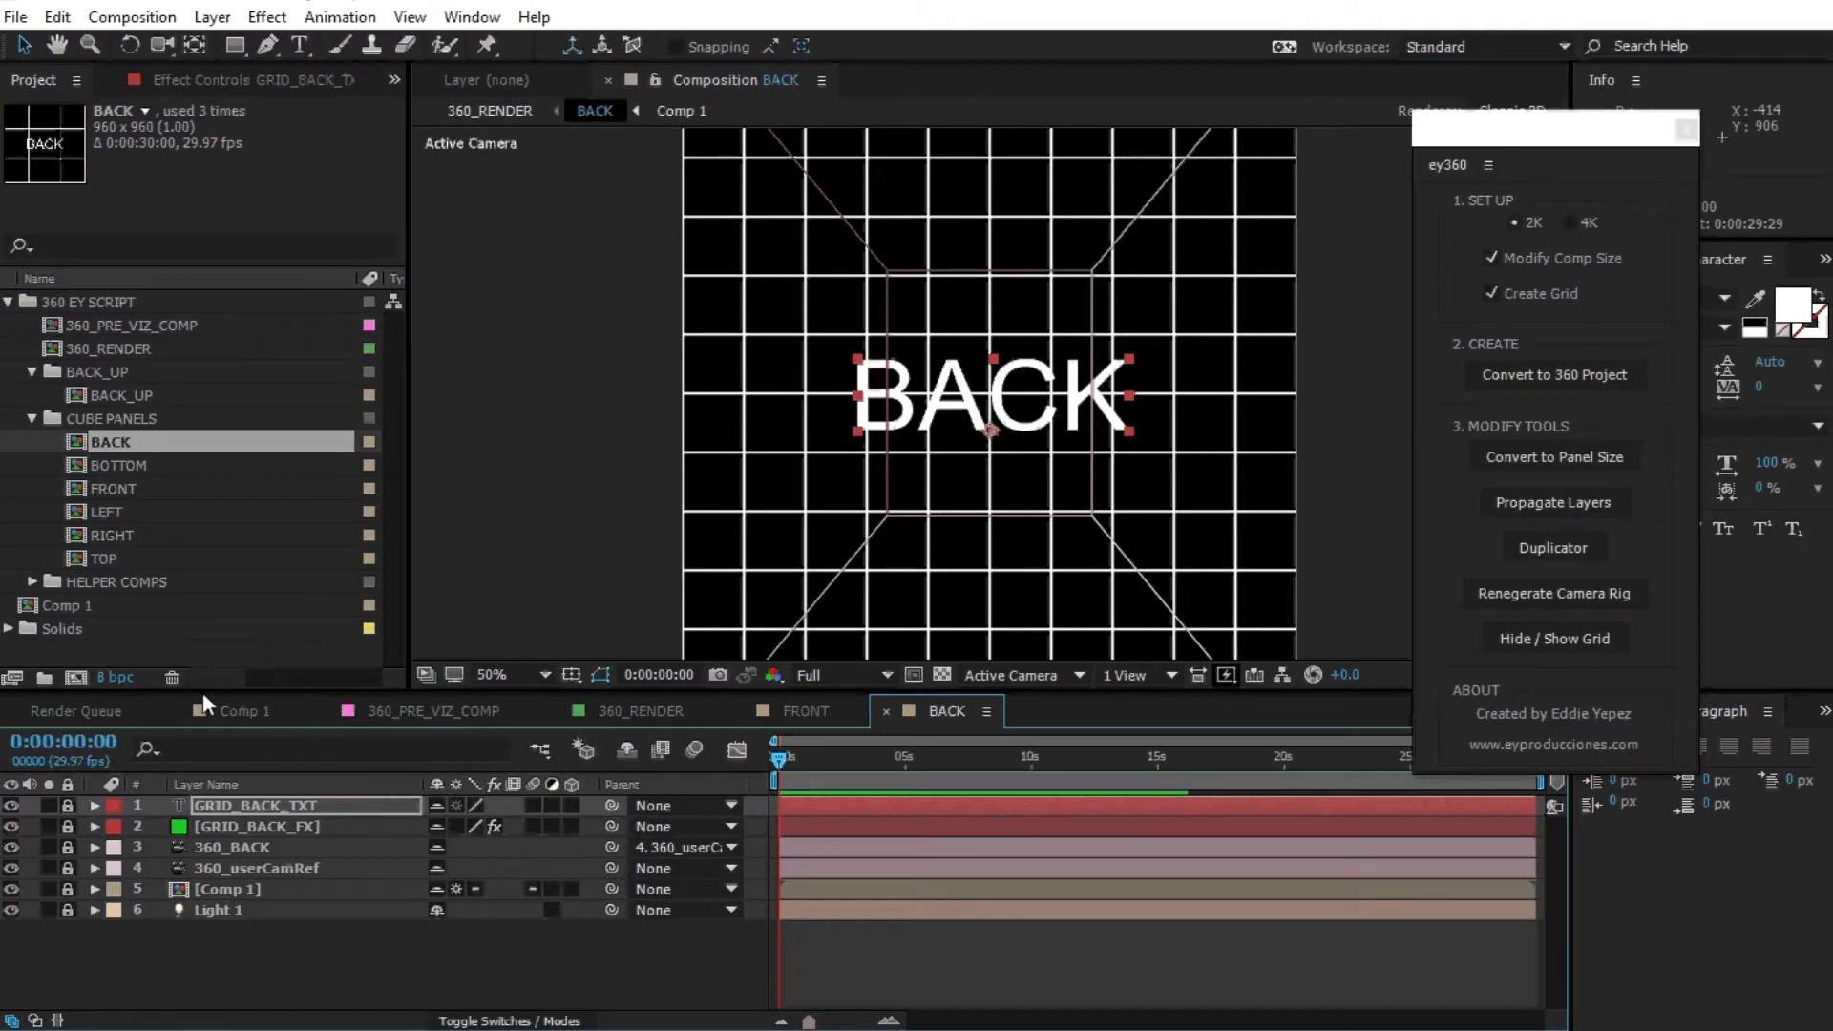
click(80, 470)
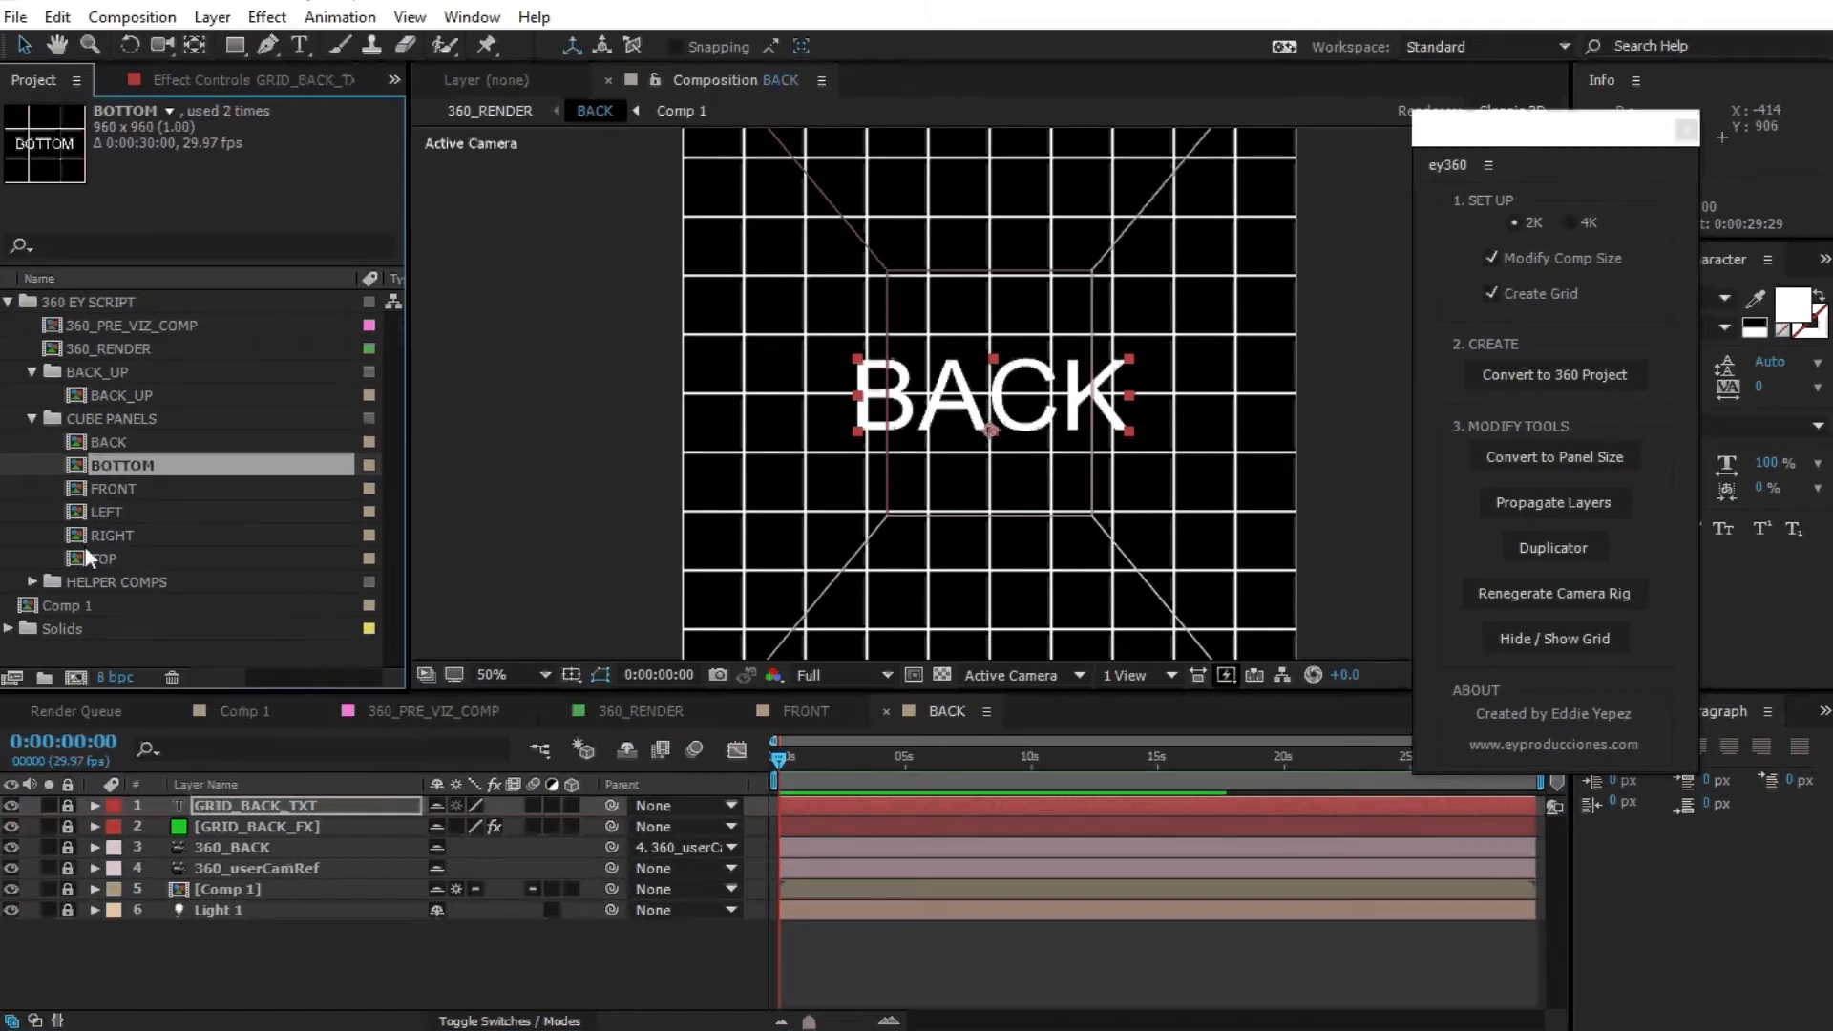
double_click(77, 466)
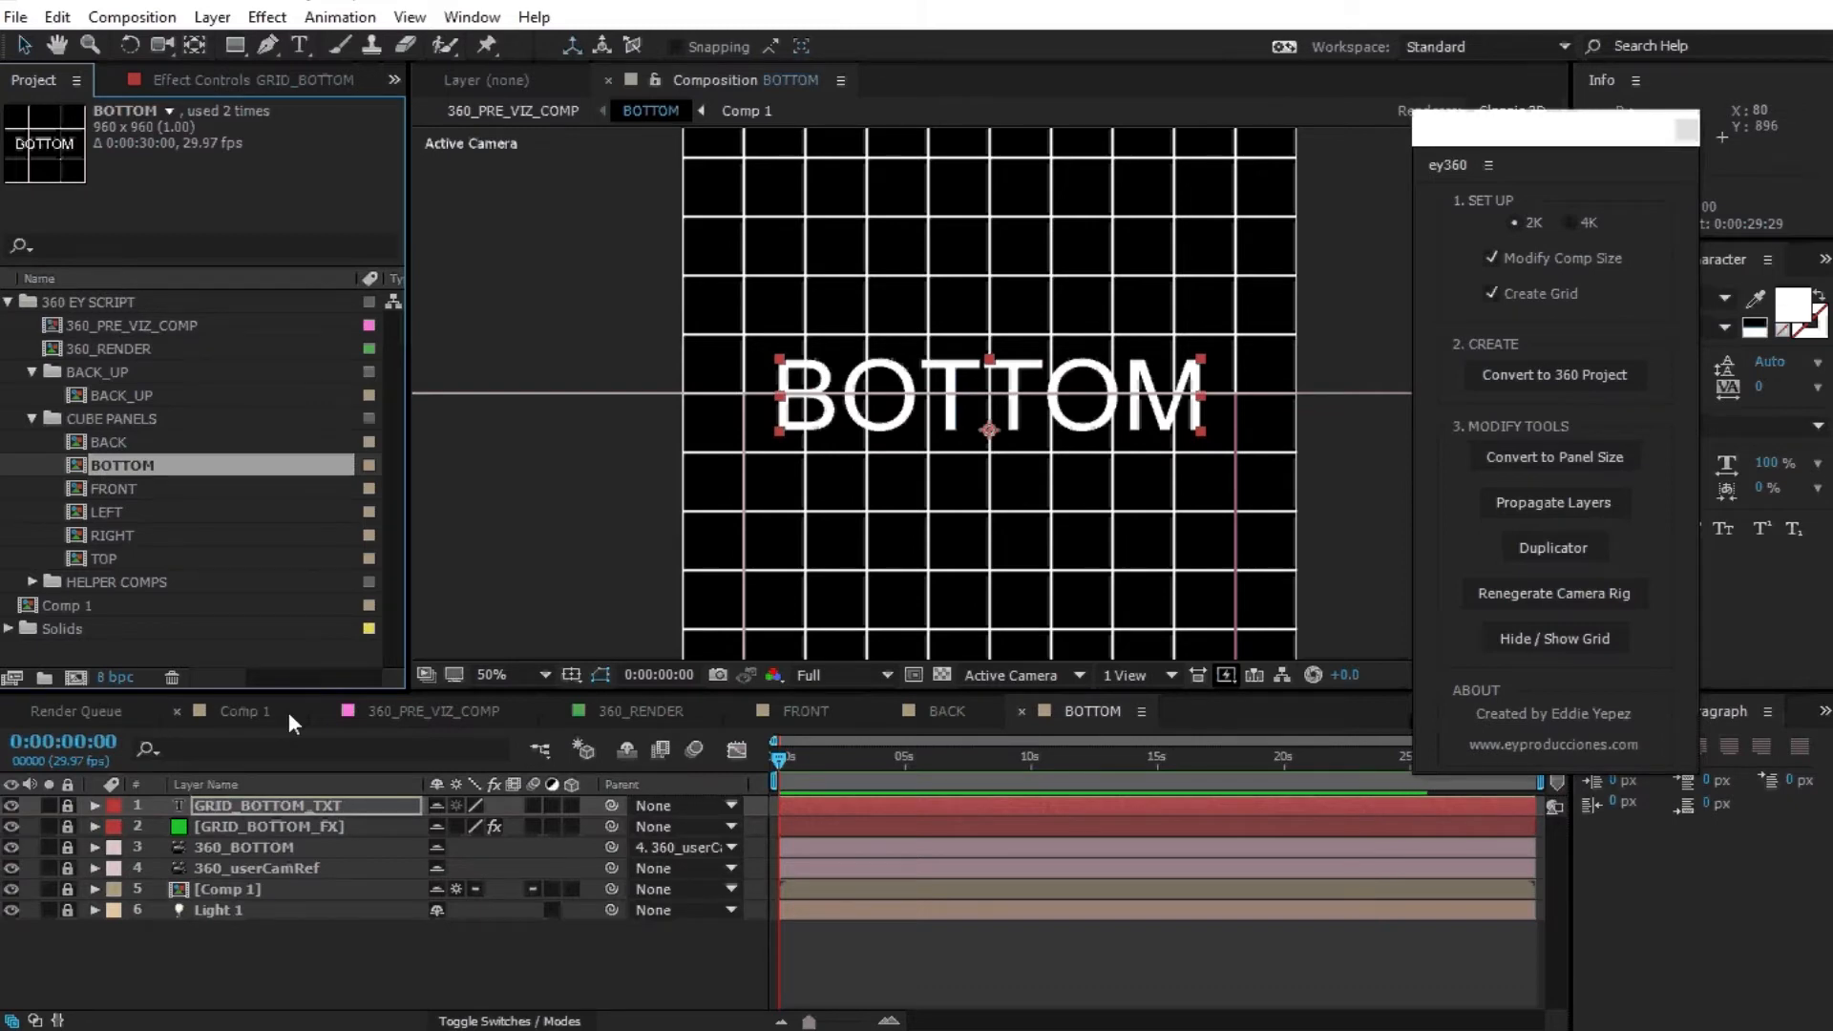
click(250, 710)
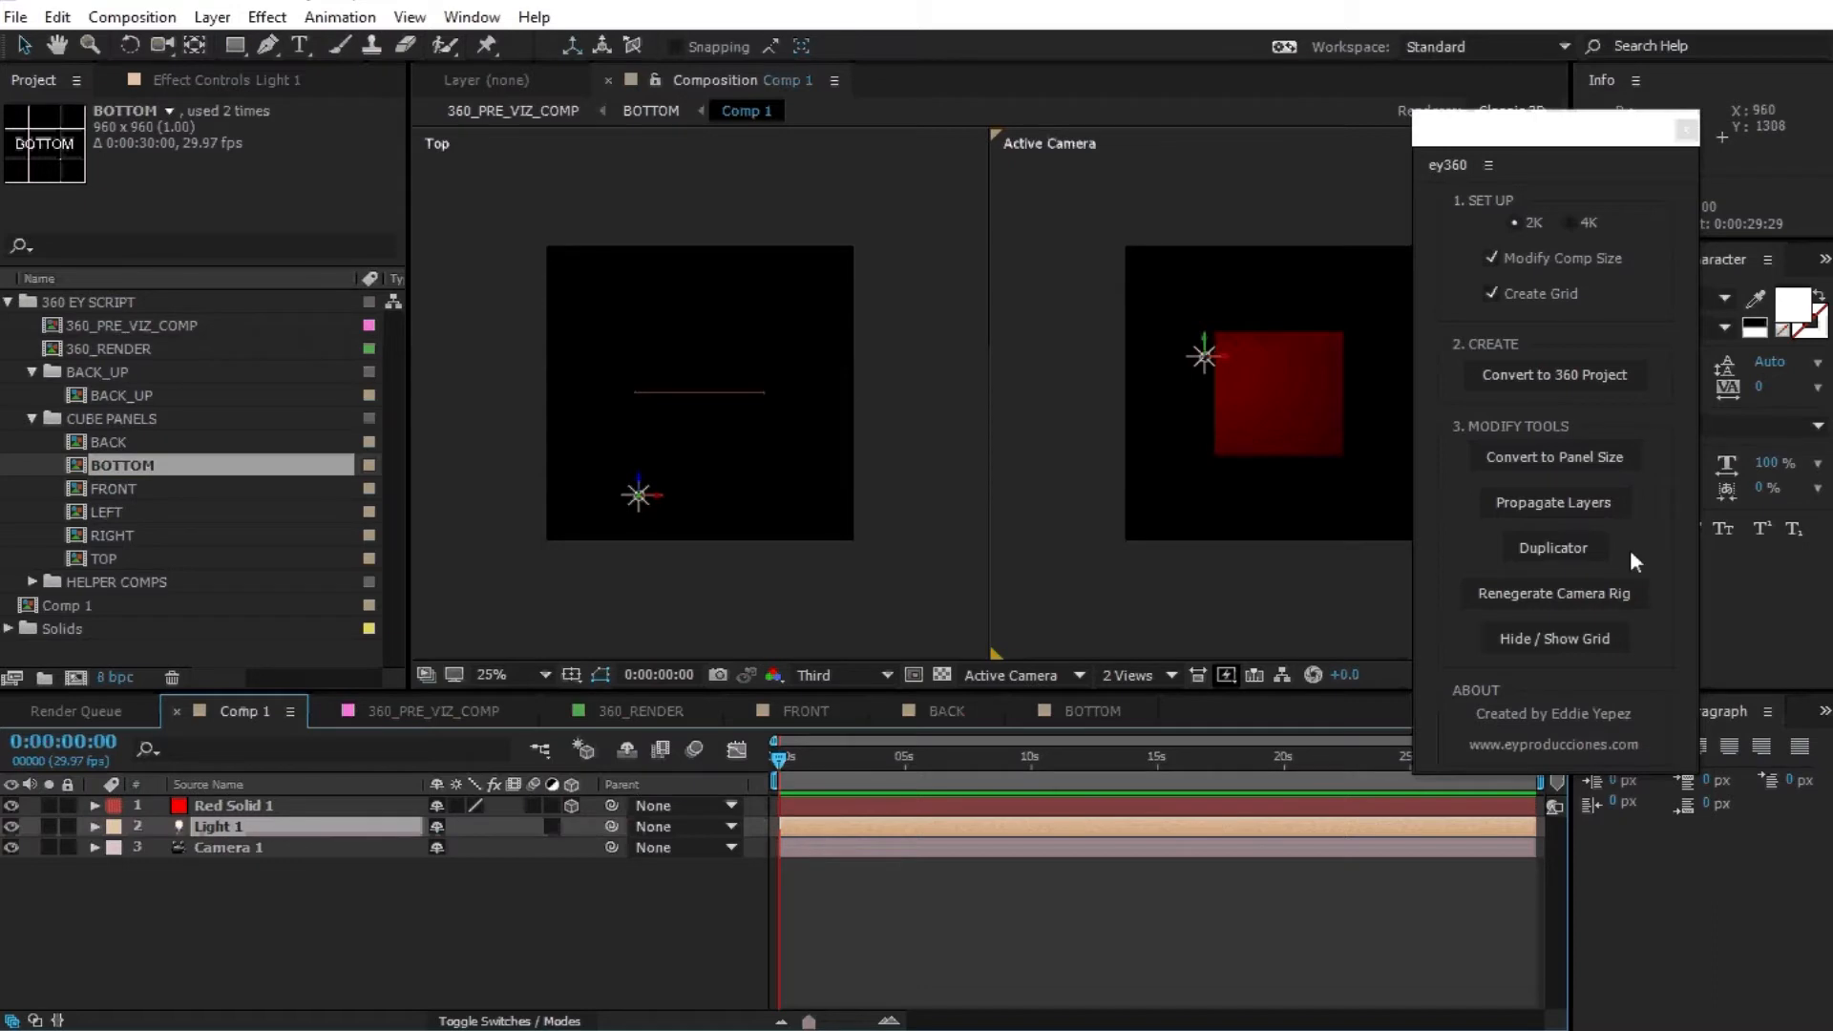
click(1529, 503)
click(854, 711)
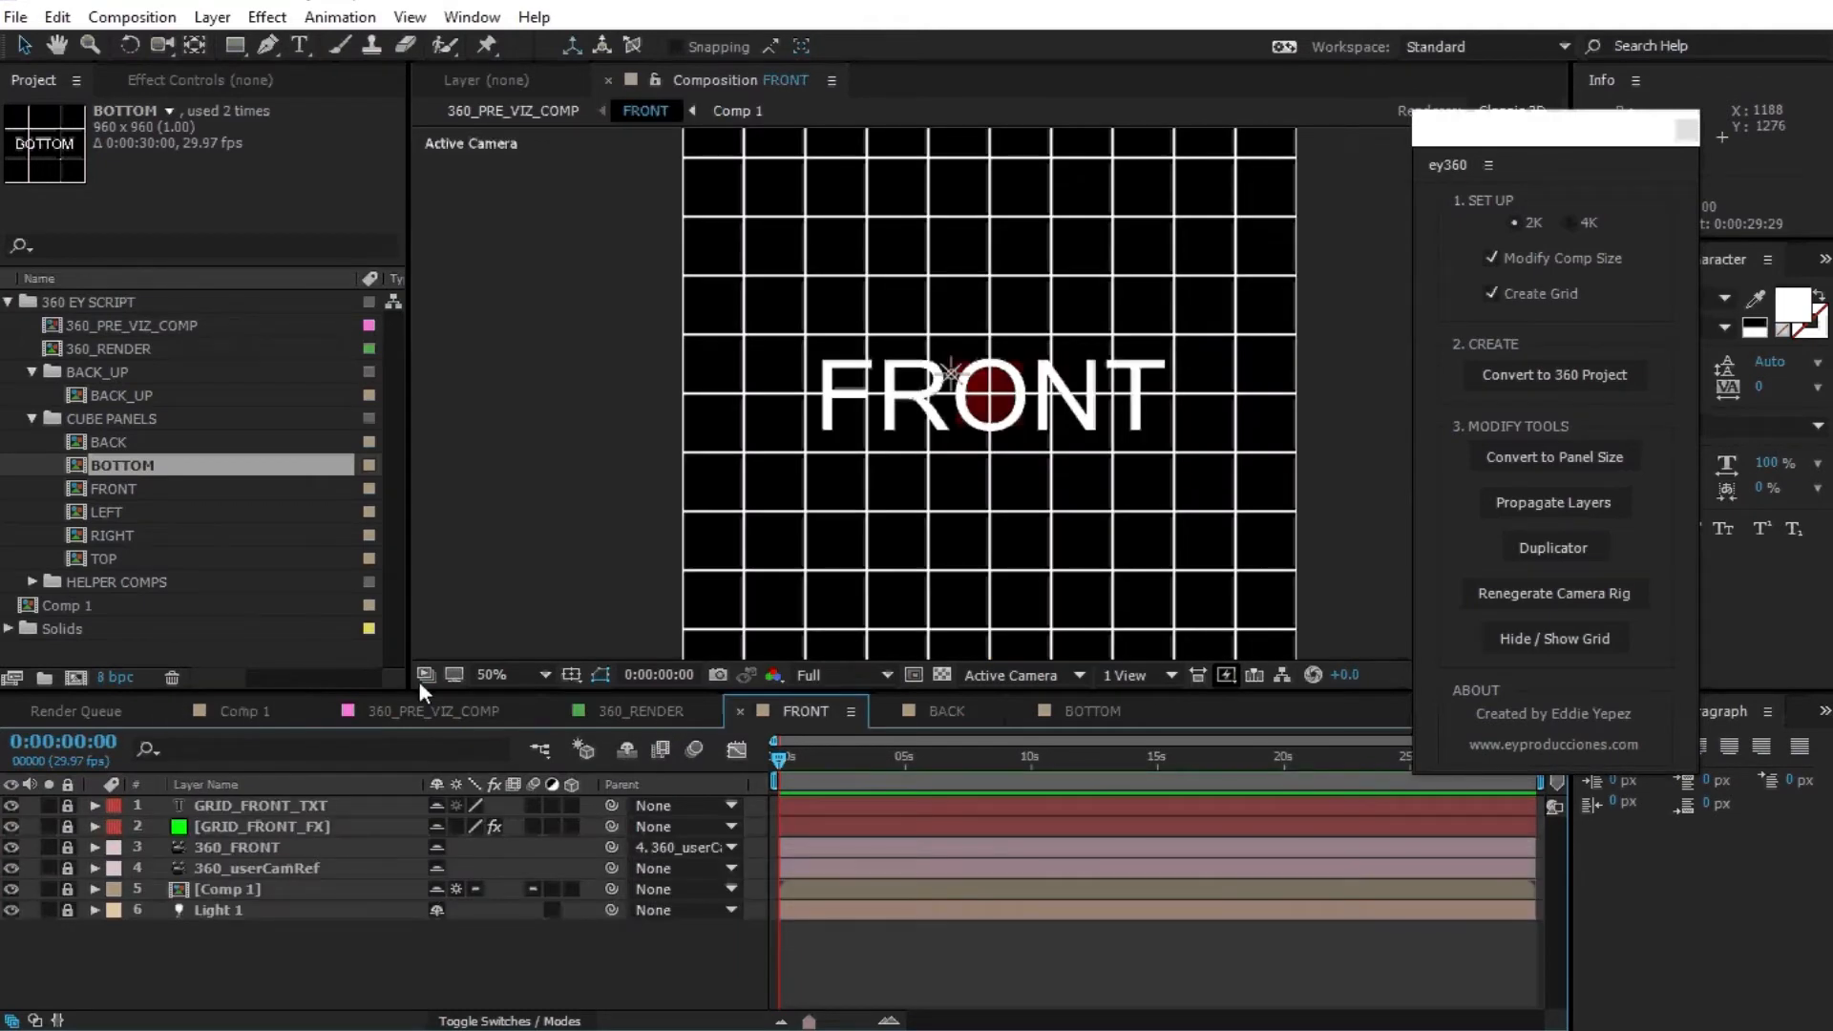
click(245, 711)
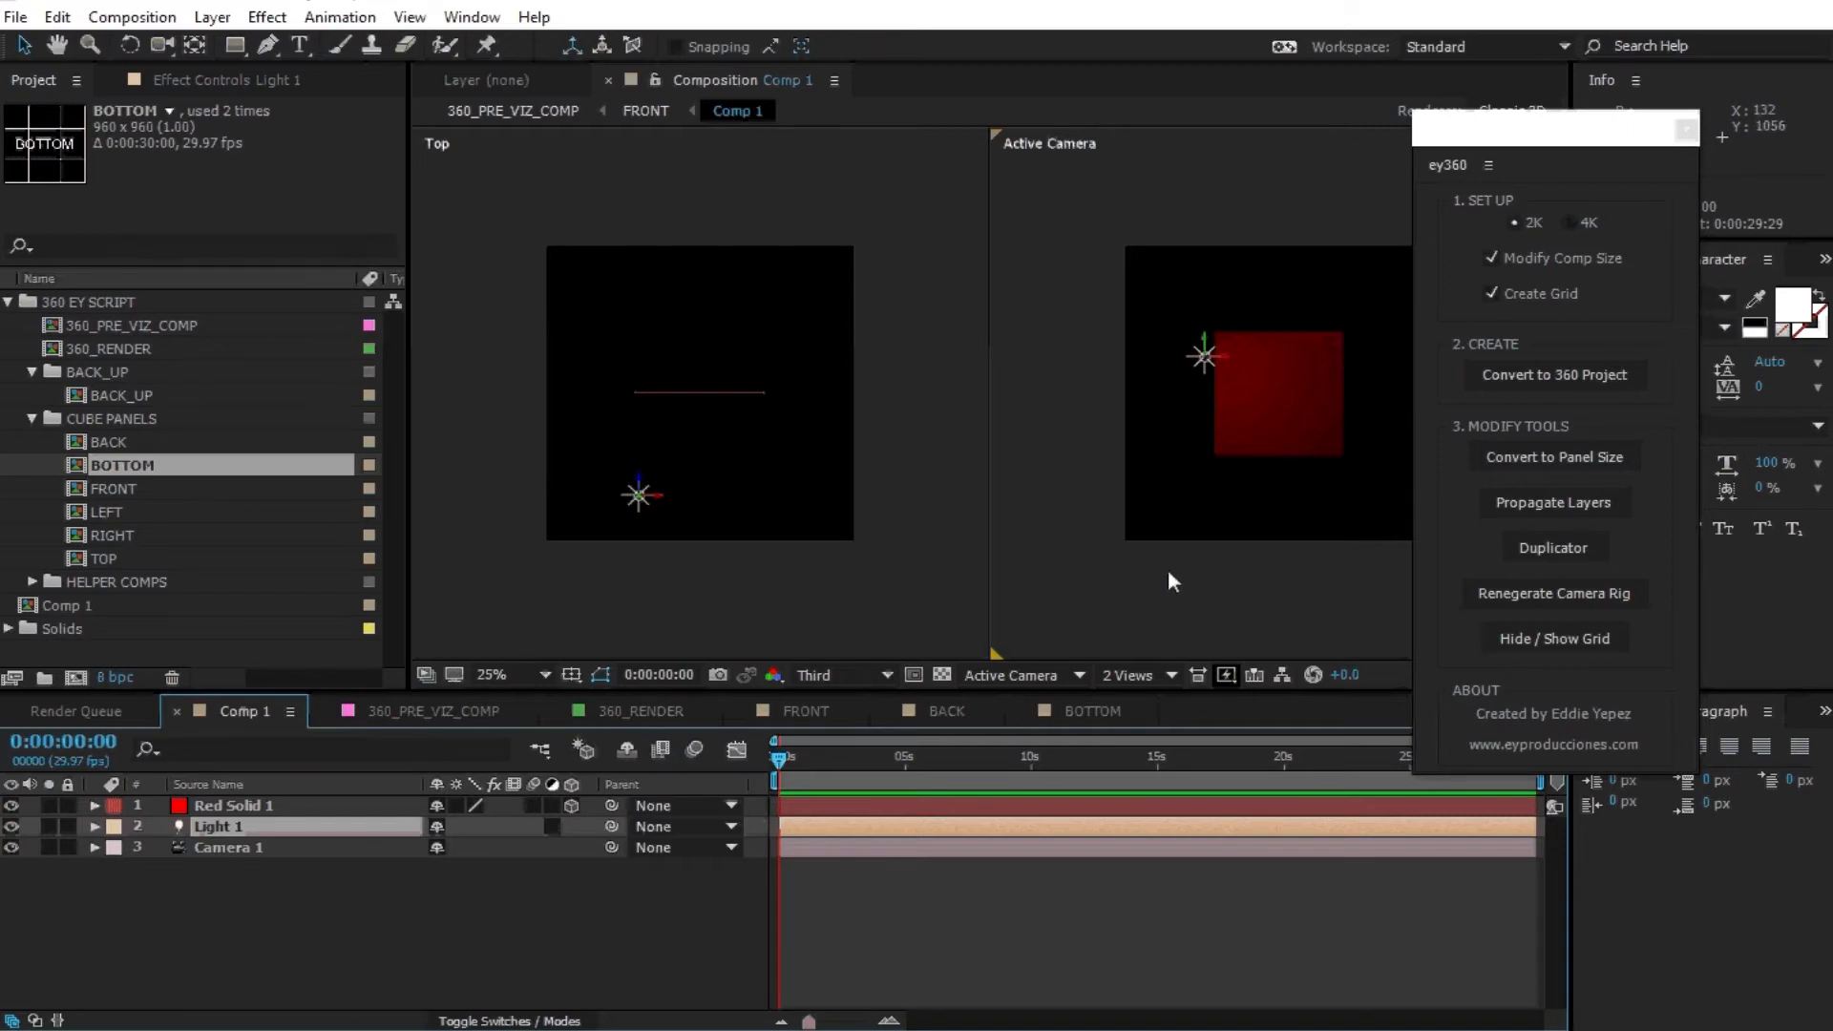
Examine Camera 1's field of view in Comp 1 and its camera settings, leaving them without changes.
click(218, 847)
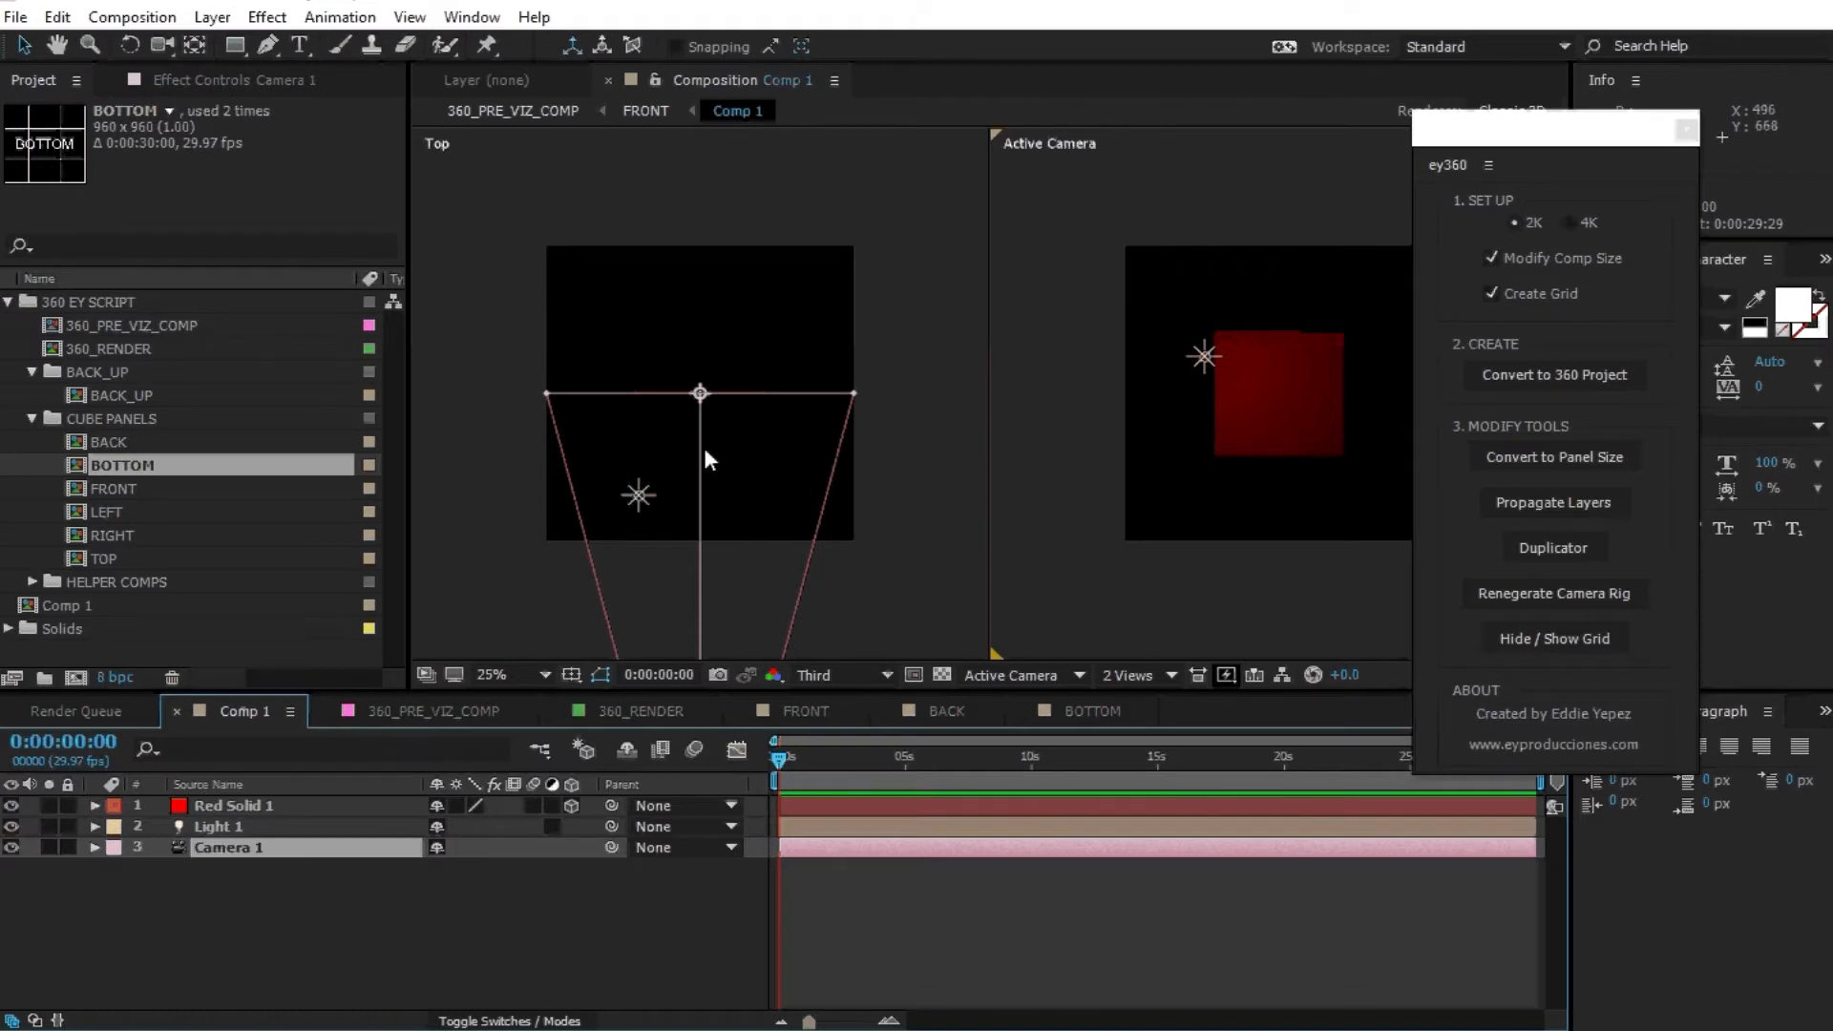
scroll(706, 454, down, 3)
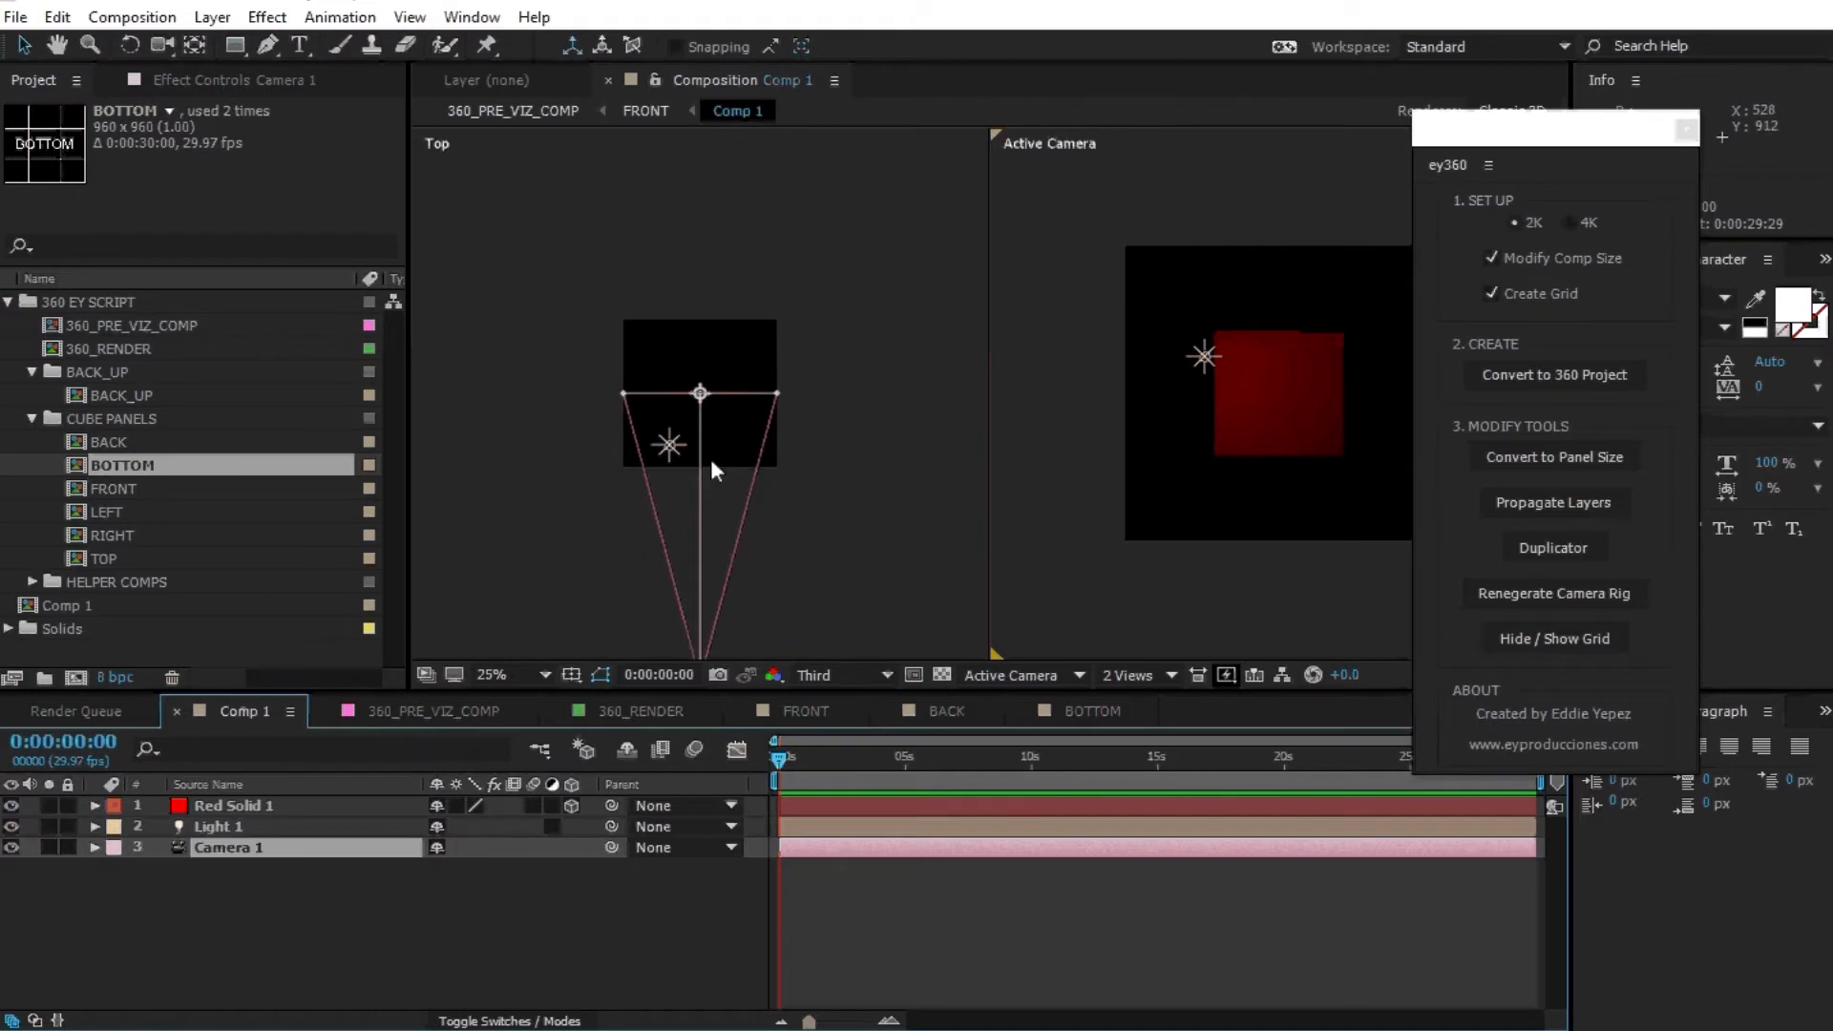
double_click(269, 851)
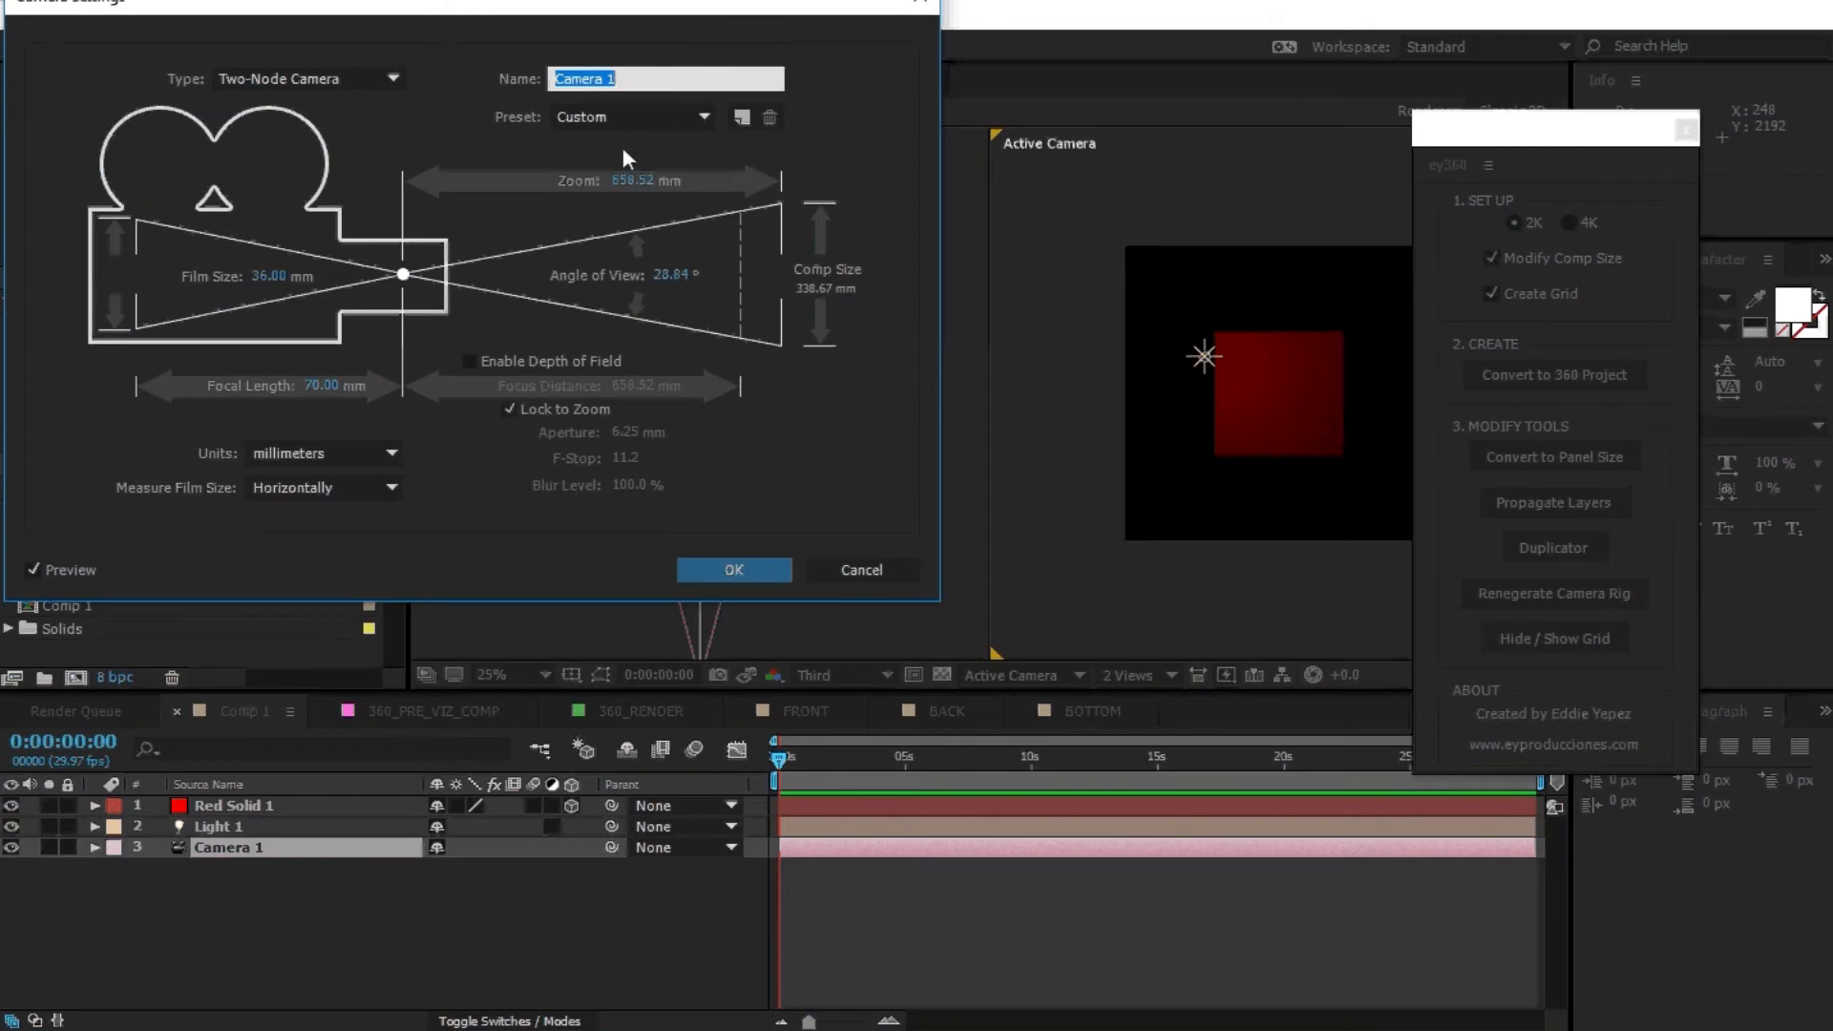
drag(842, 573, 655, 288)
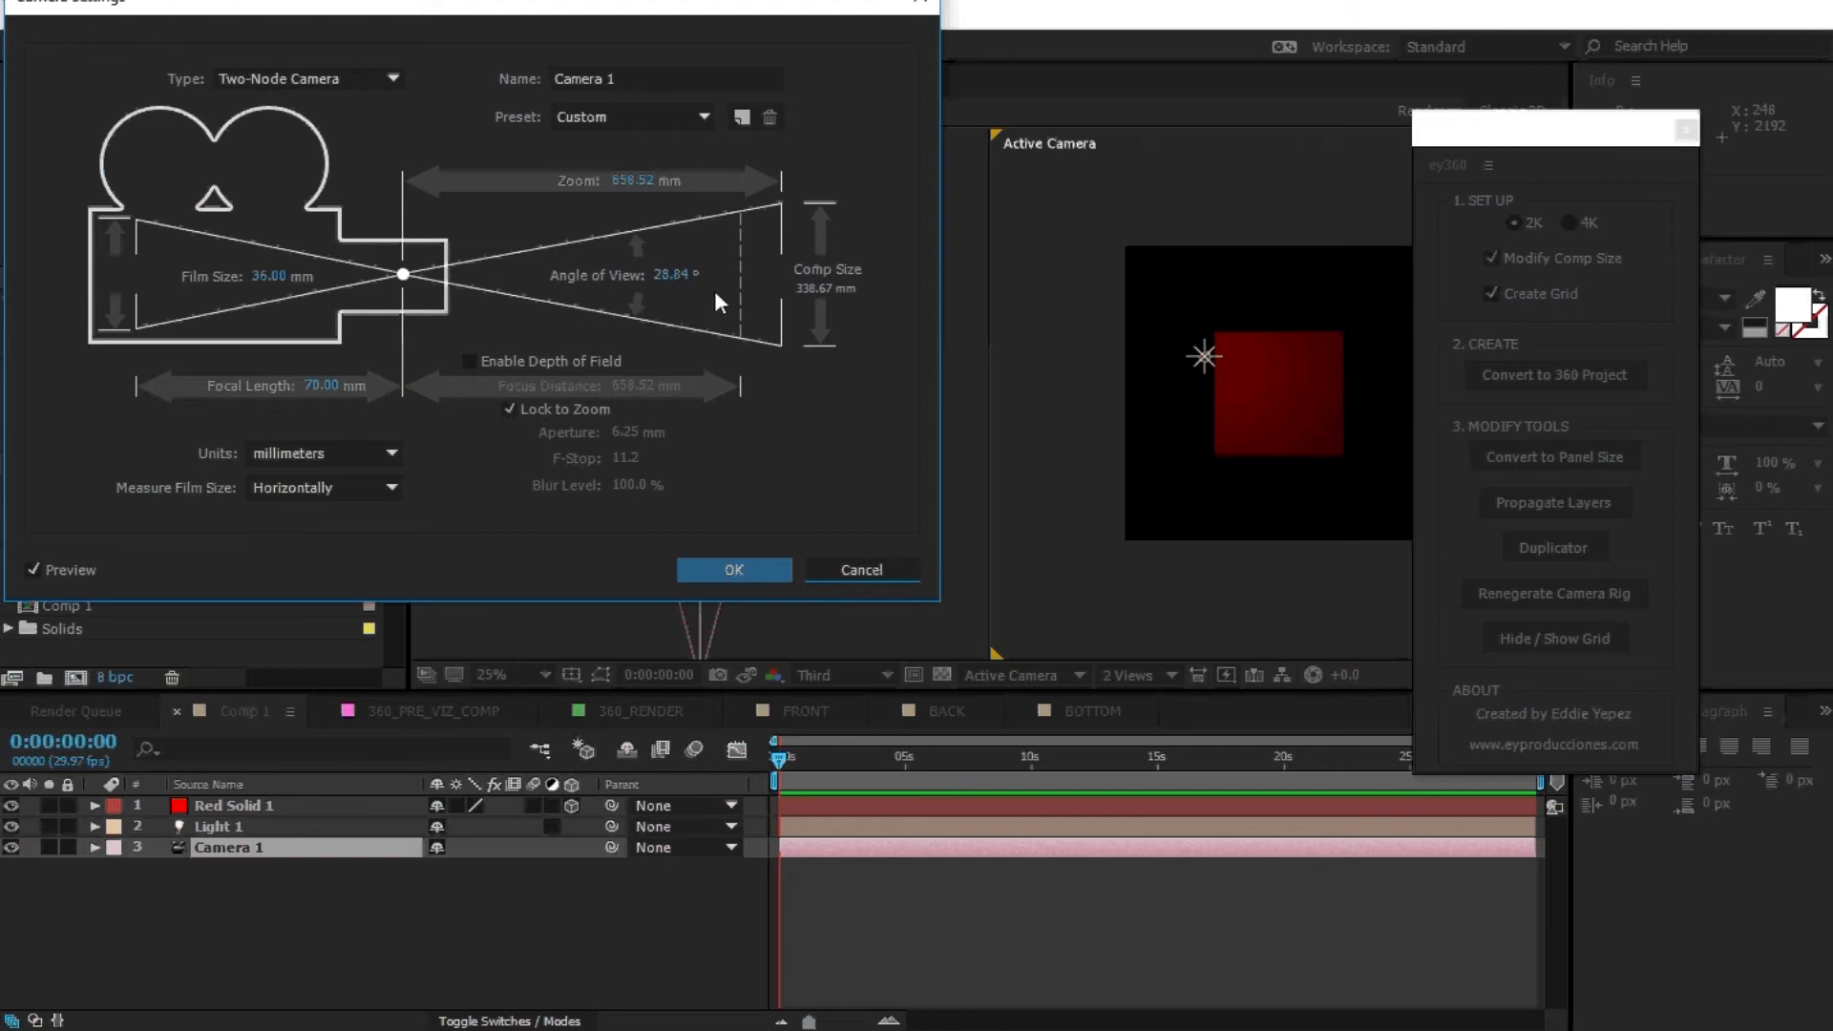
click(879, 569)
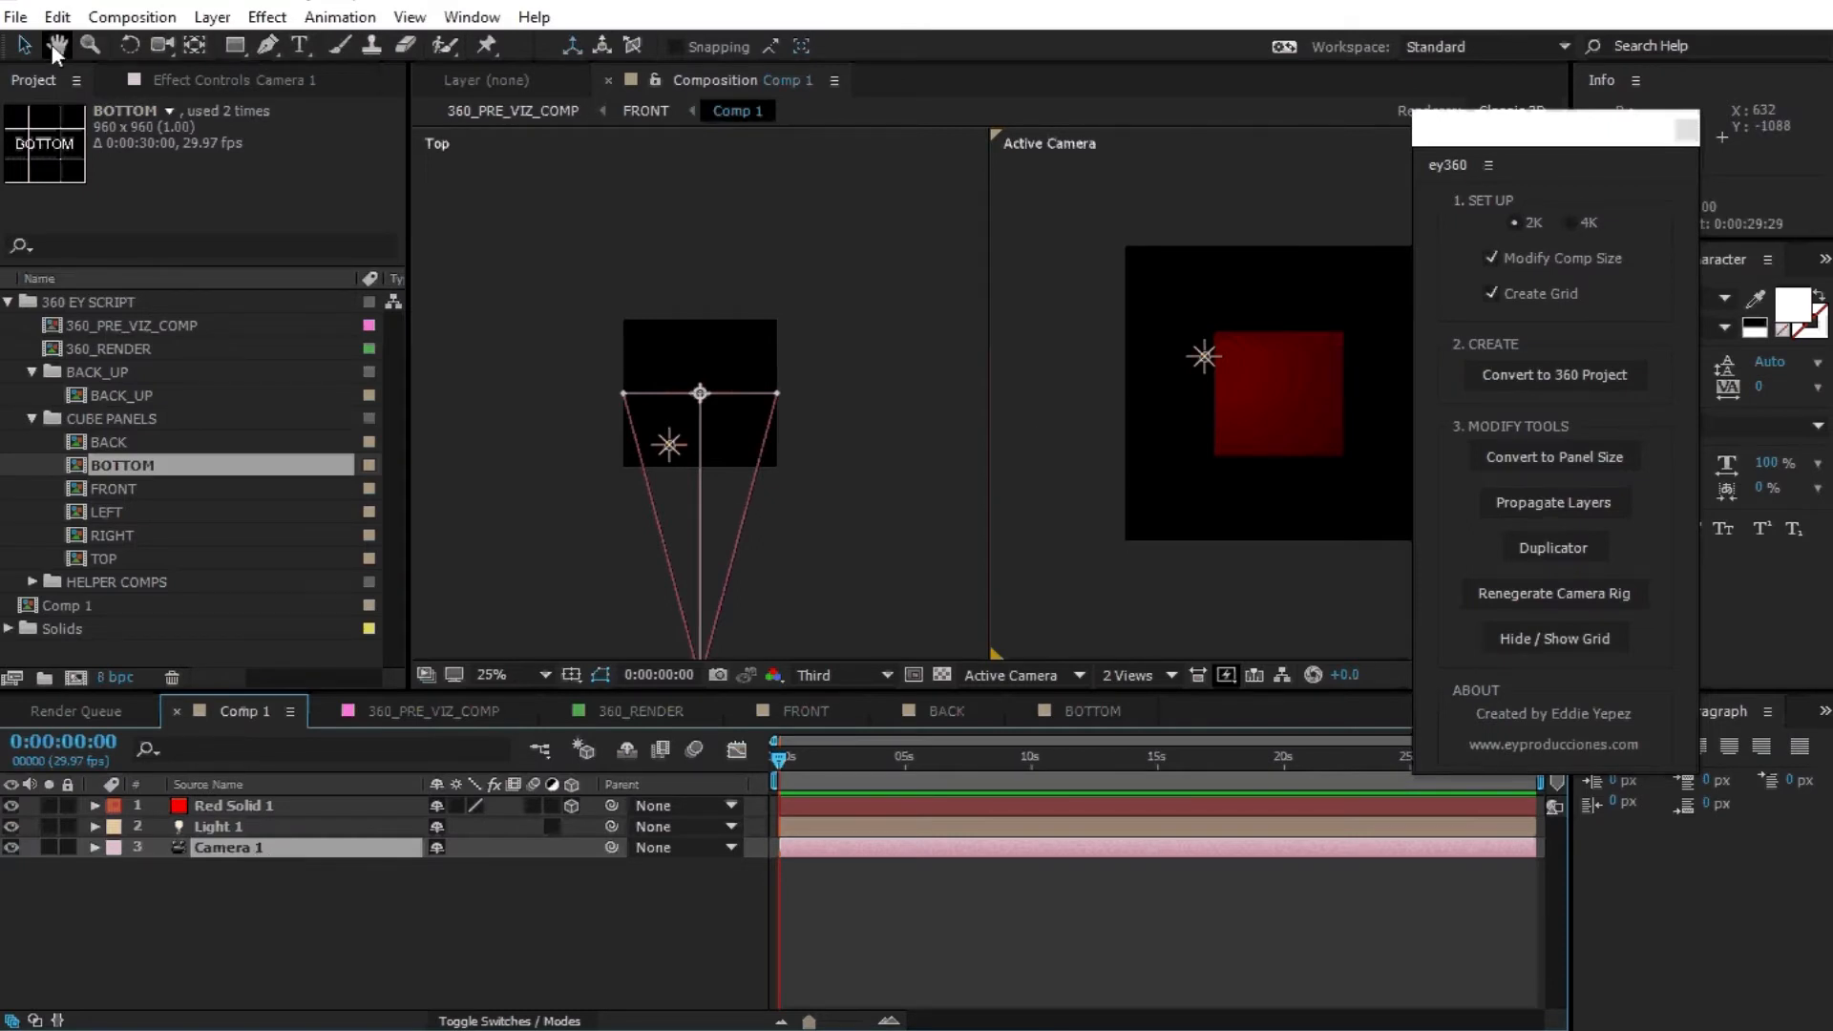
Keyframe Camera 1's Position in Comp 1 from 0:00:00:00 to 0:00:03:21, with Z at -987.7 on the second keyframe.
click(283, 848)
key(p)
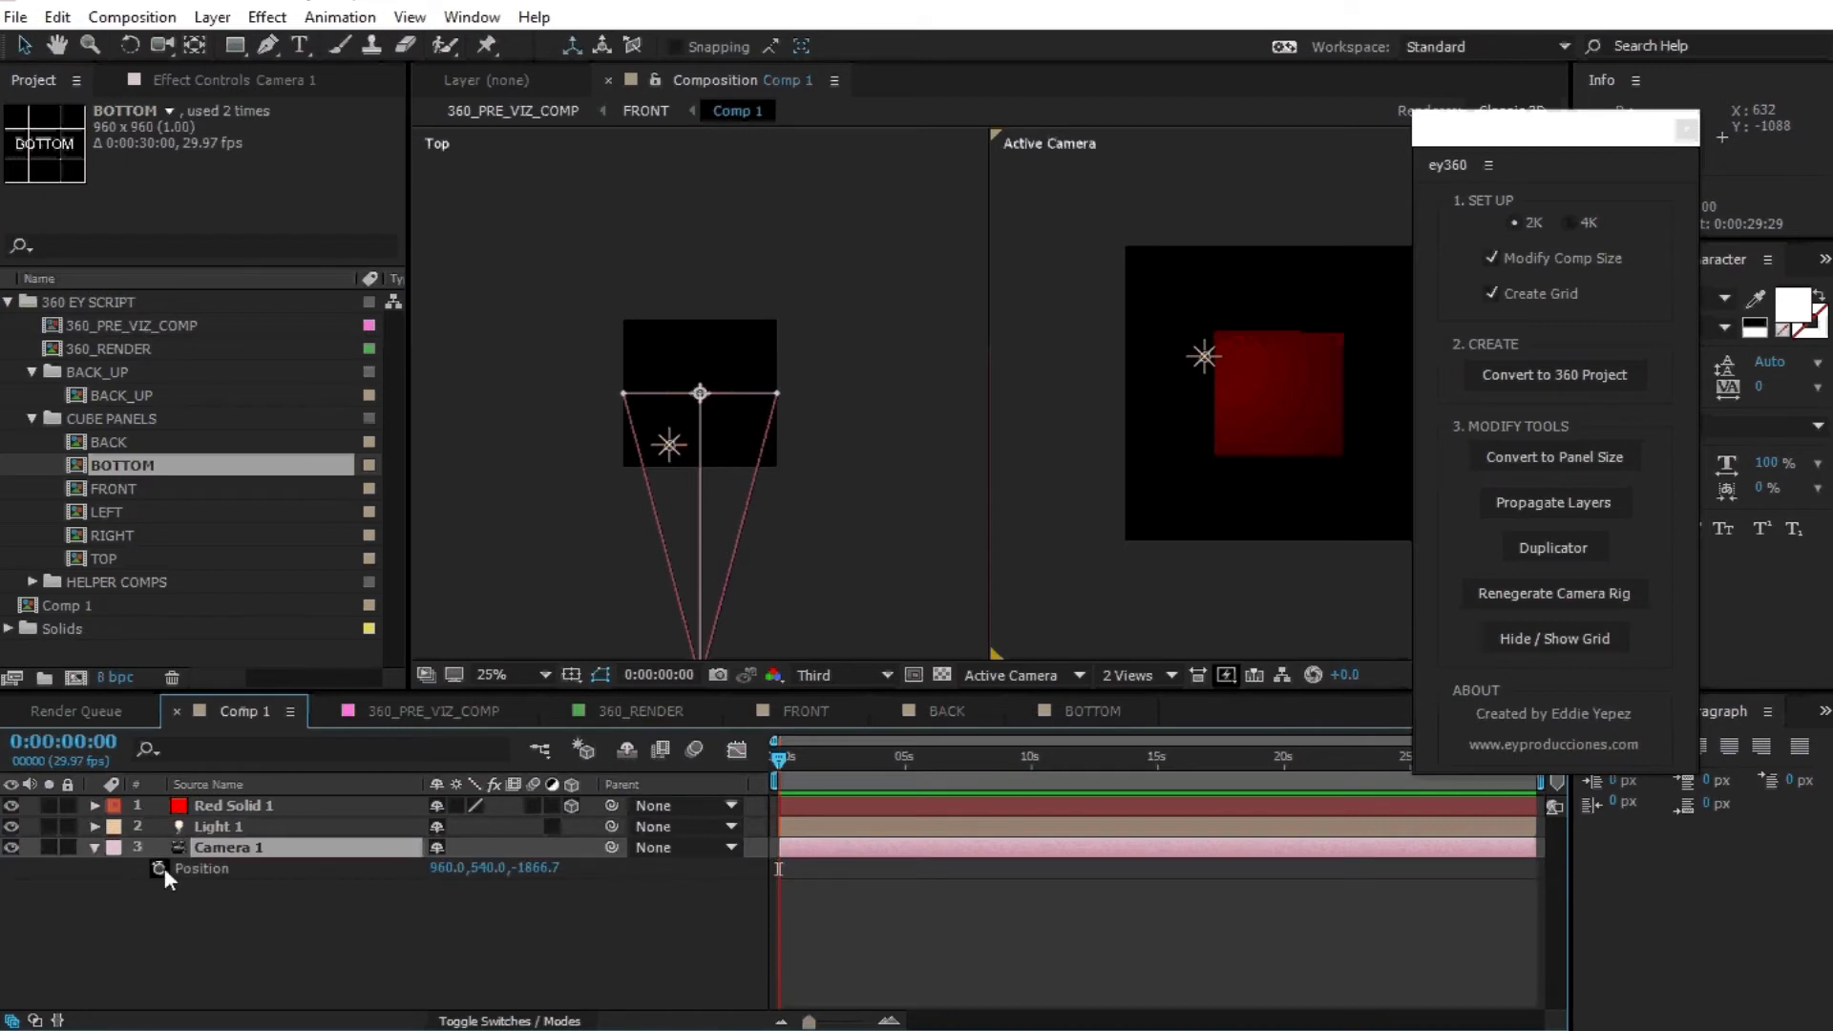
click(781, 542)
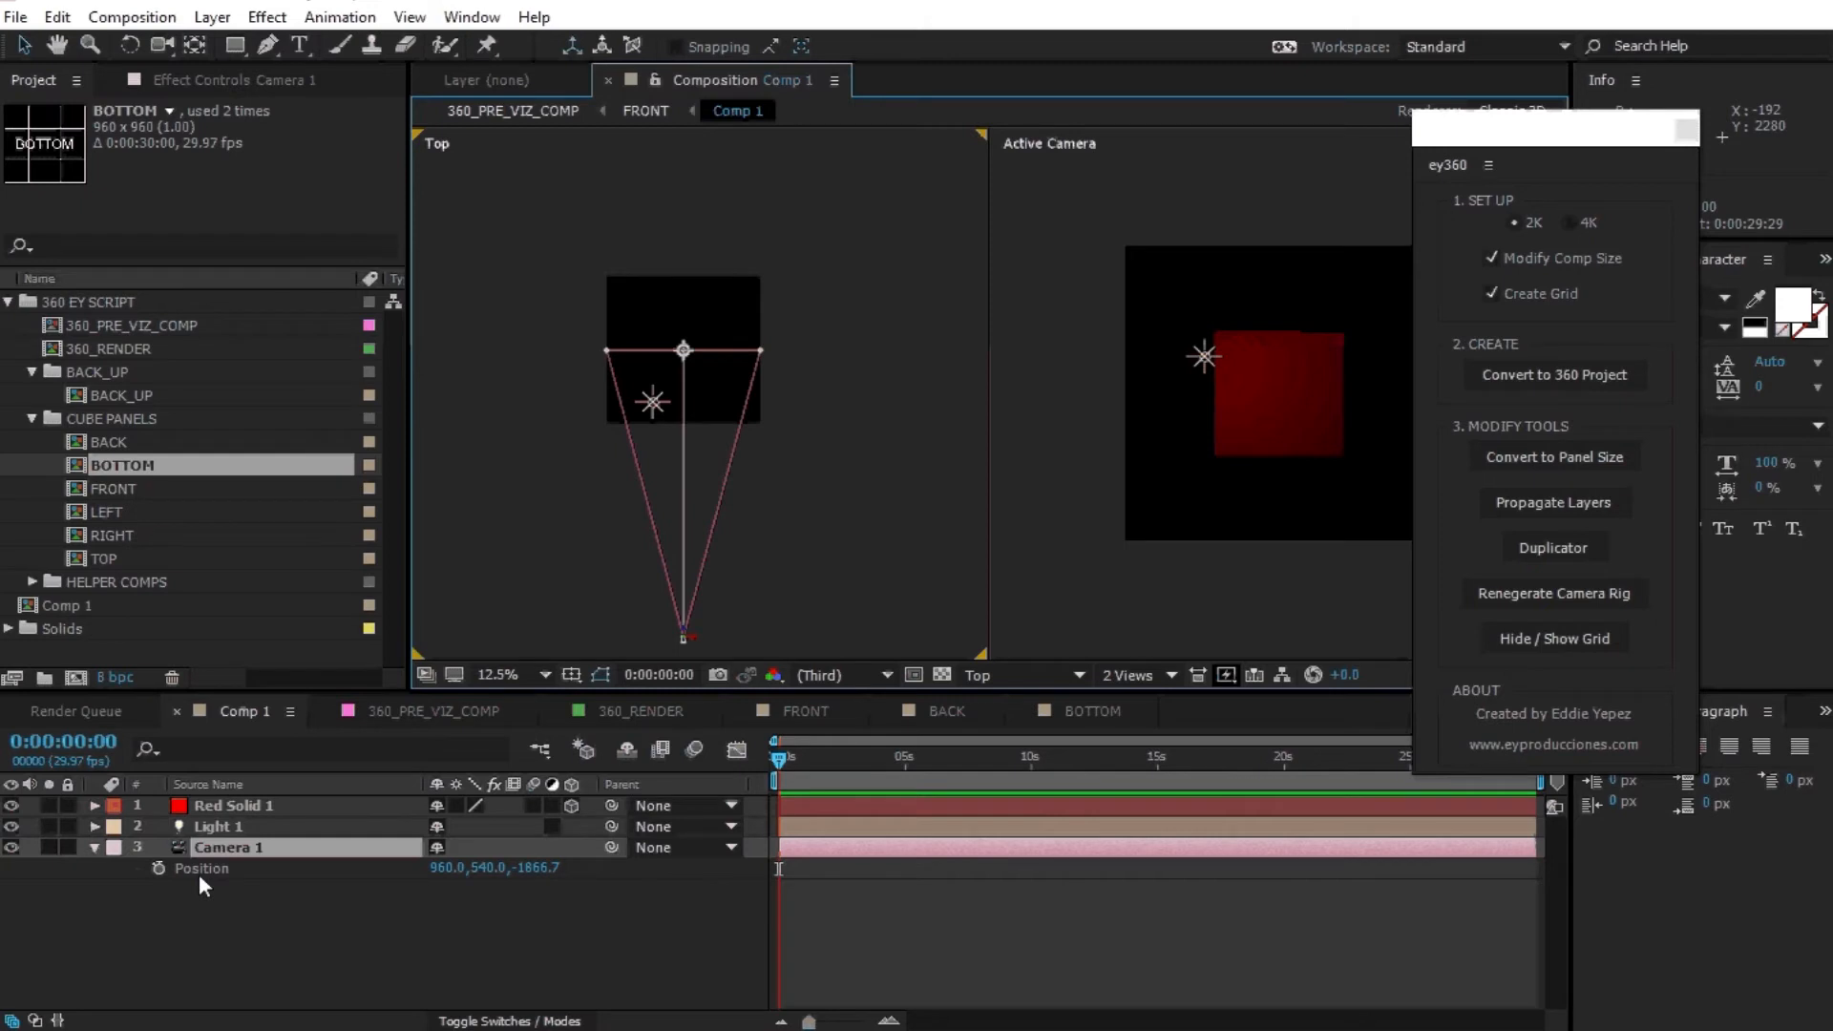
click(159, 868)
drag(840, 754, 873, 753)
drag(512, 870, 706, 871)
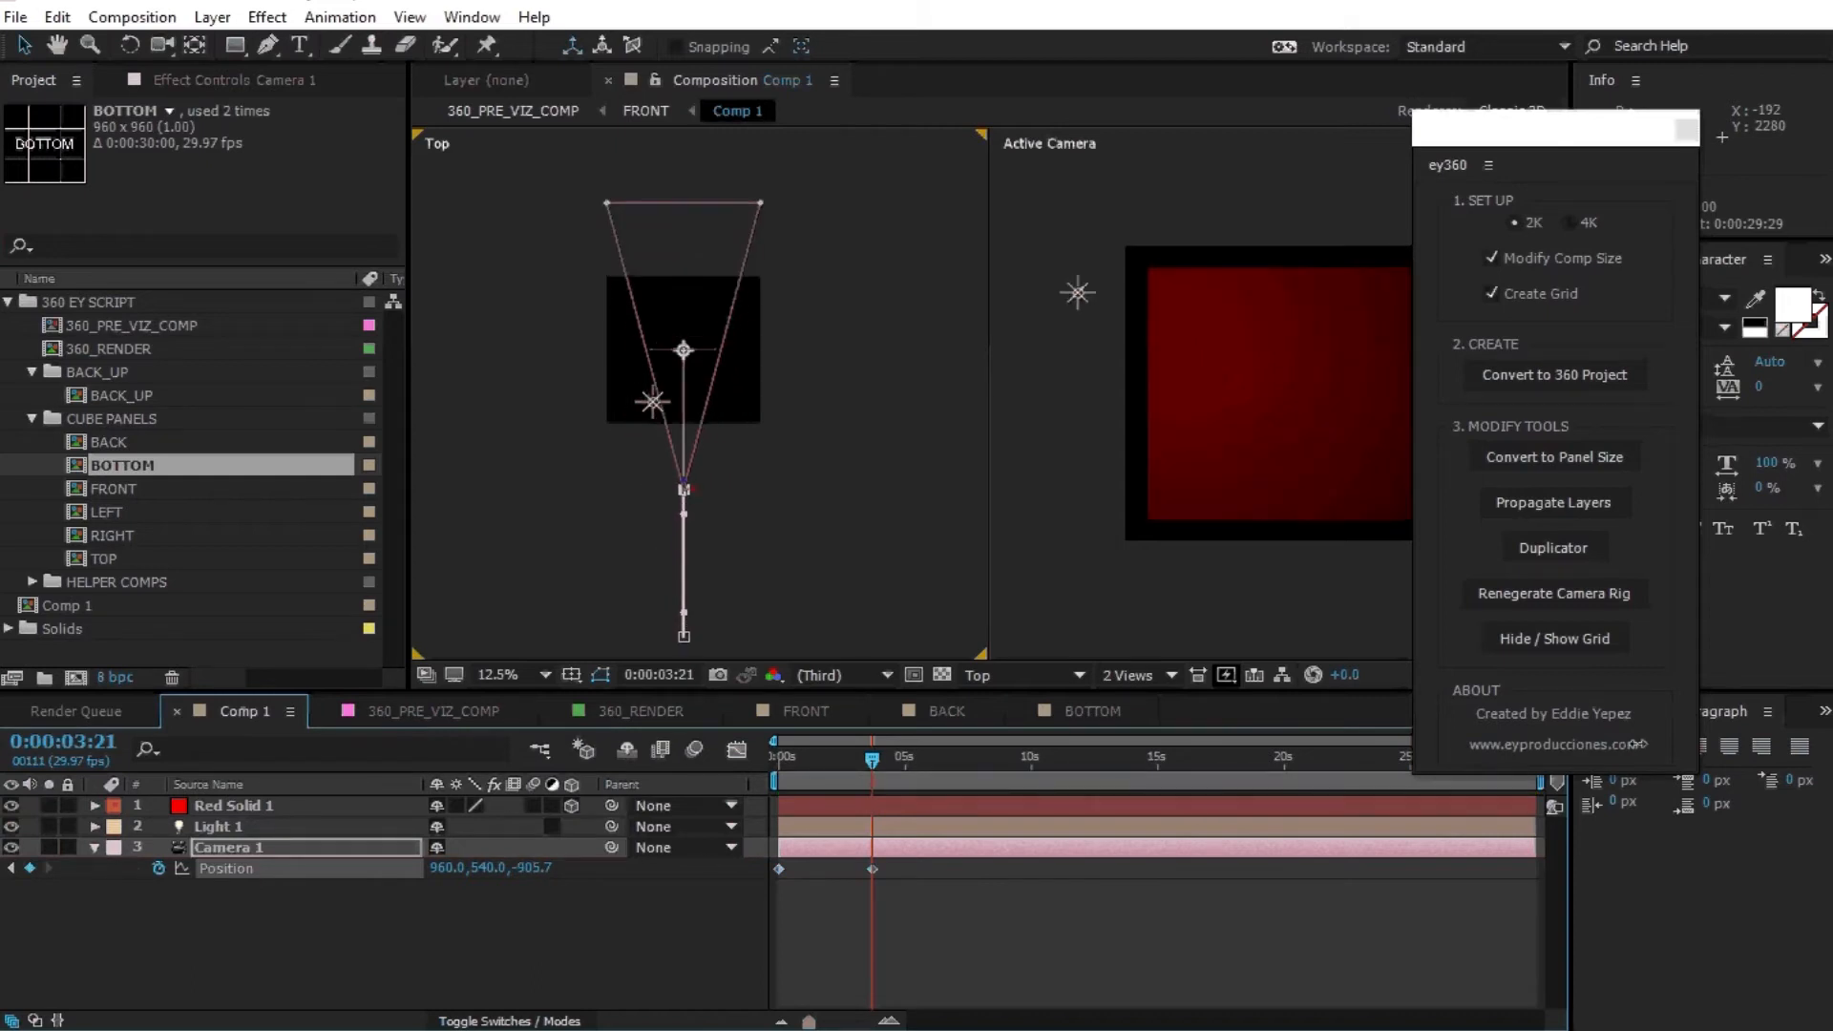
drag(1639, 744, 1494, 705)
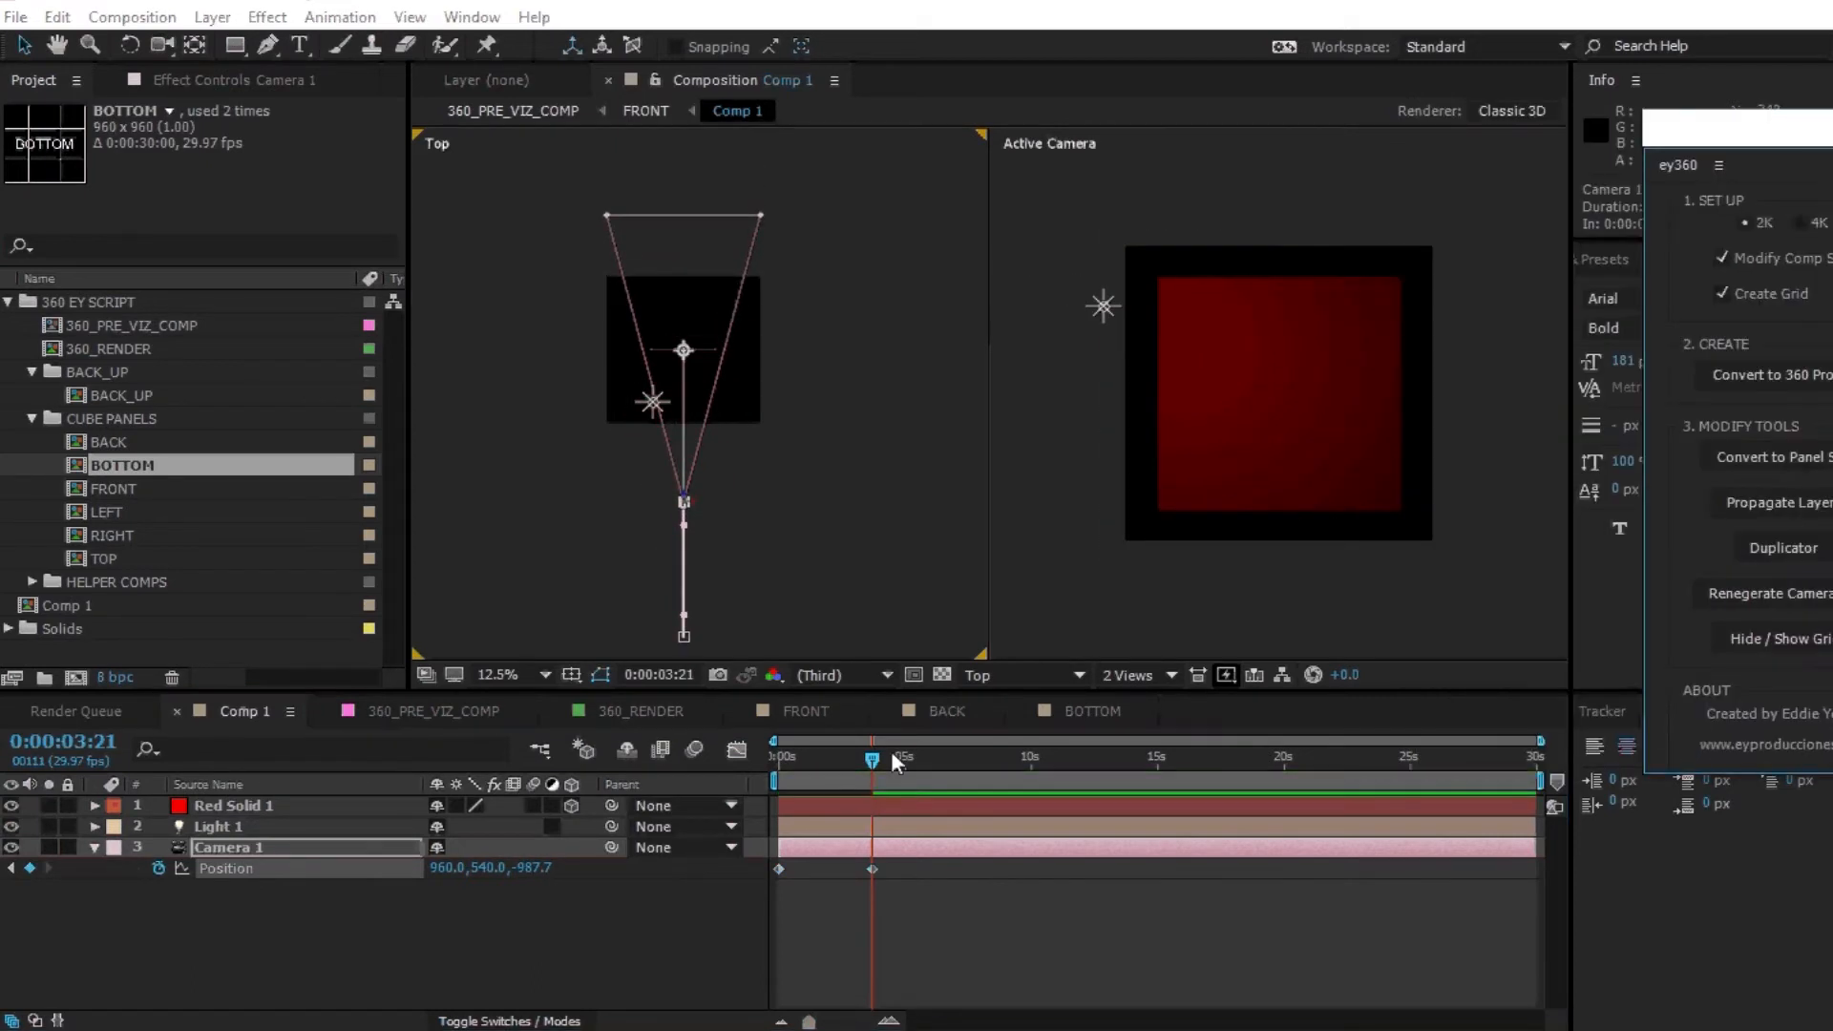
Scrub the camera move in Comp 1 and play it back in 360_PRE_VIZ_COMP.
drag(891, 751, 714, 770)
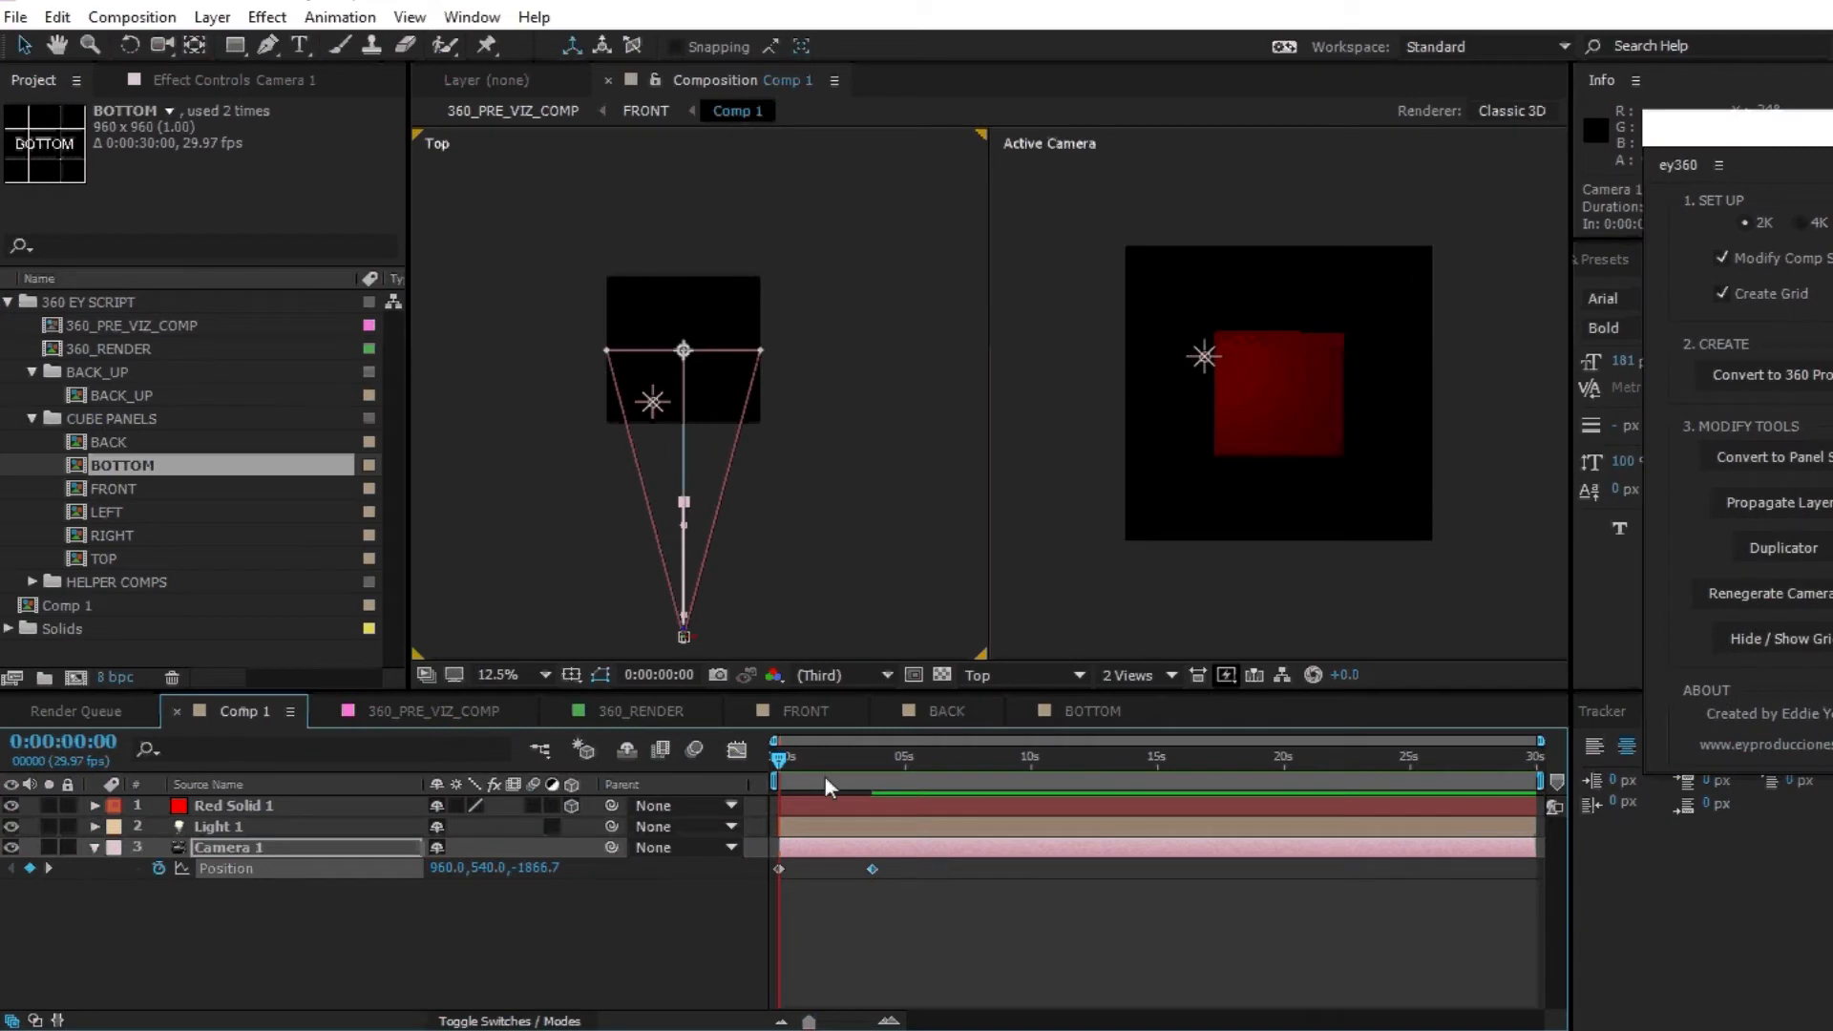
click(462, 712)
key(space)
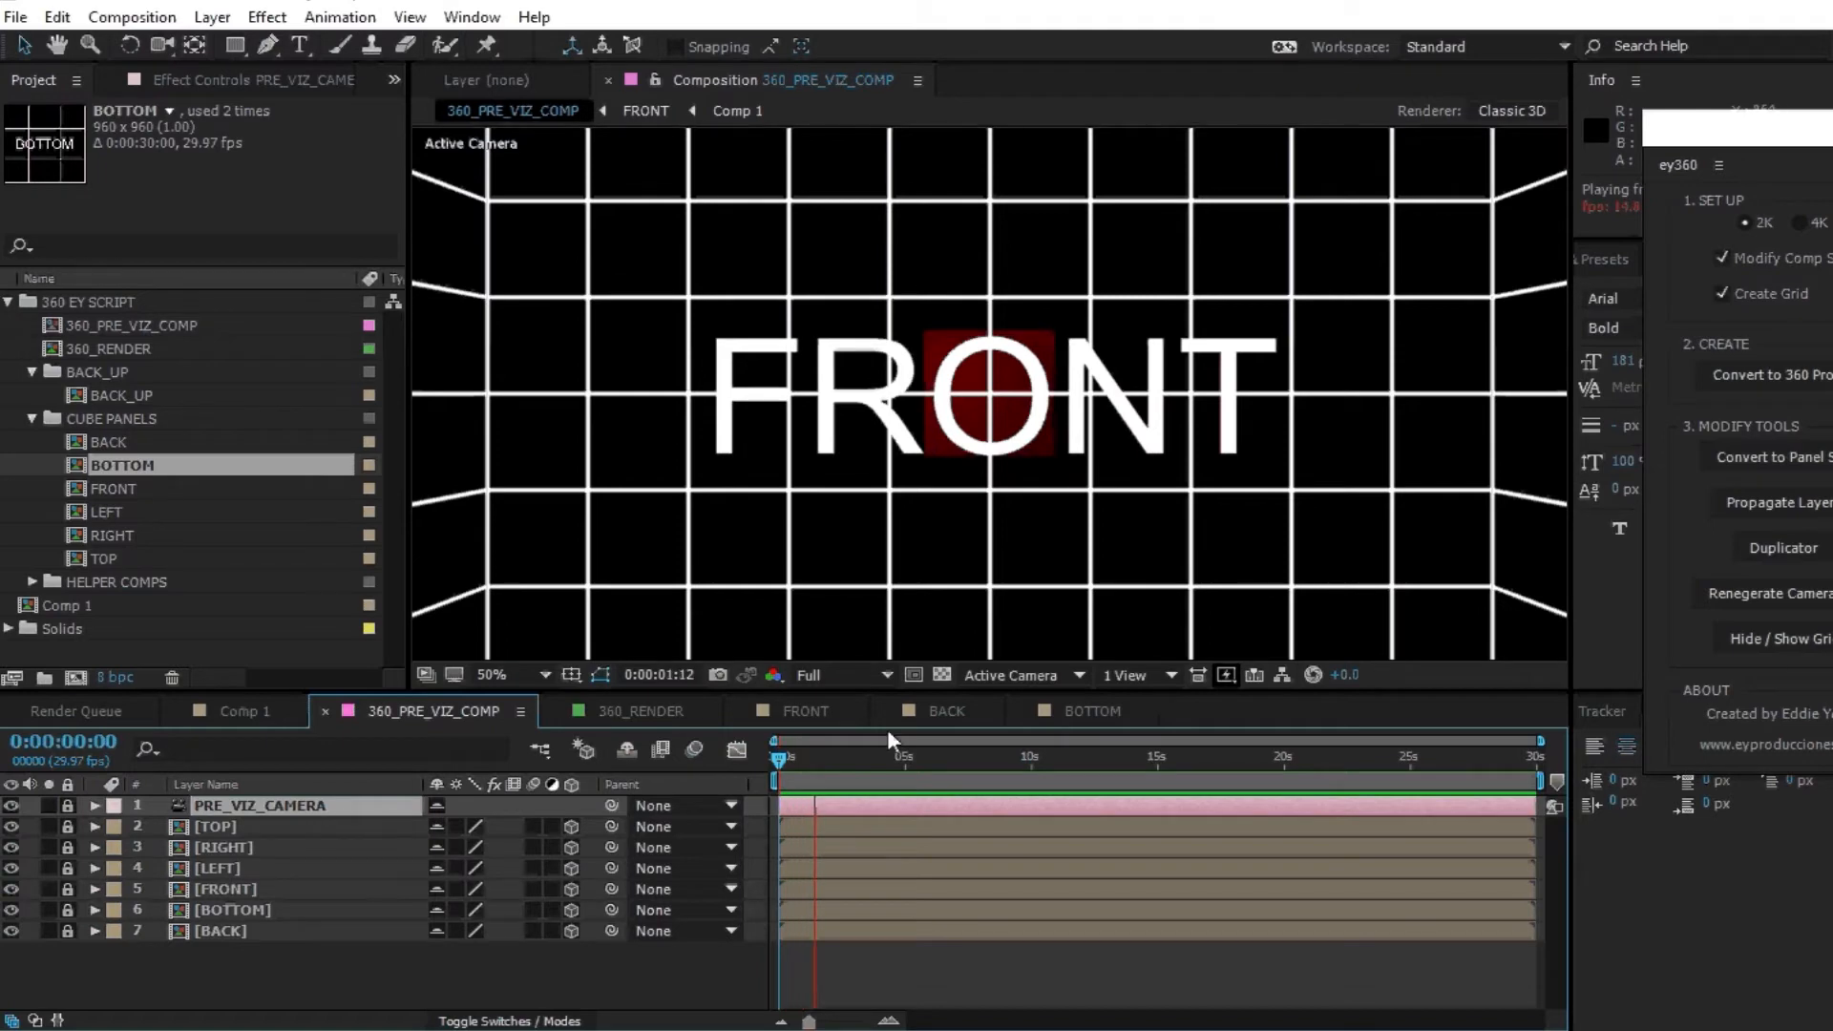
key(space)
Hide the grid with the ey360 script and scrub the animation in 360_PRE_VIZ_COMP and 360_RENDER.
click(1782, 639)
drag(771, 759, 936, 787)
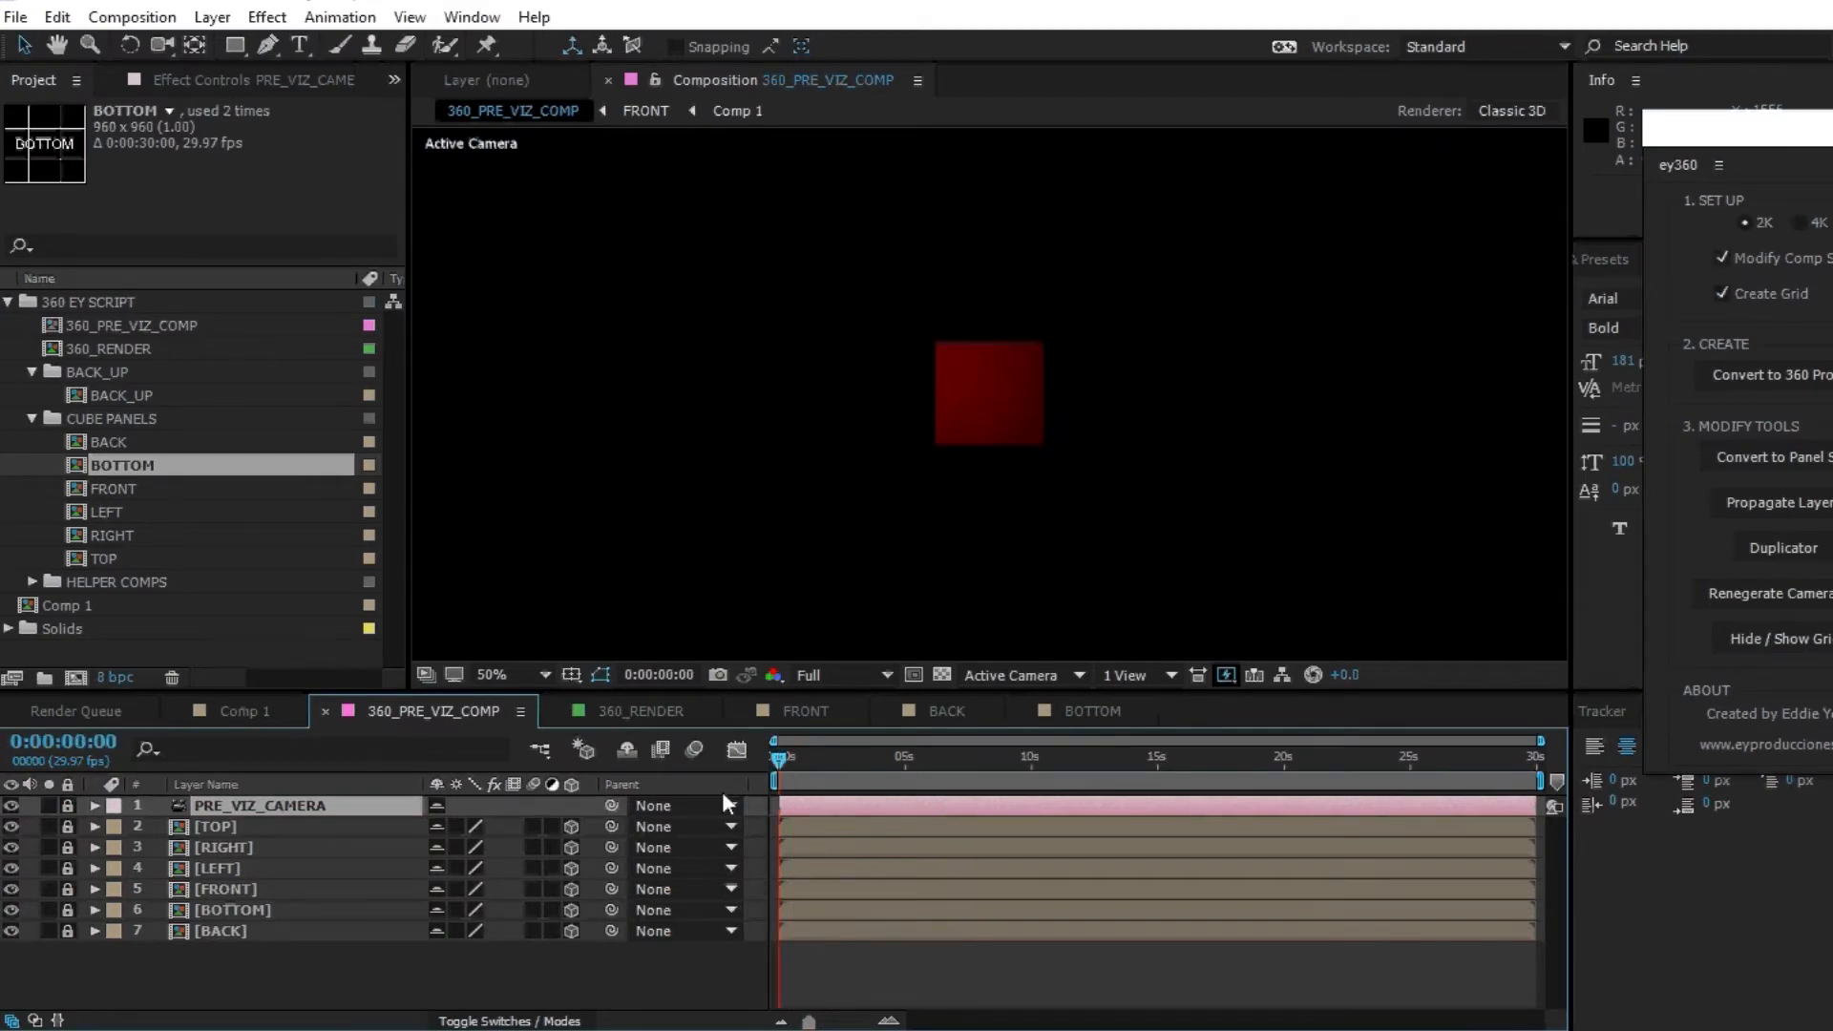
click(641, 711)
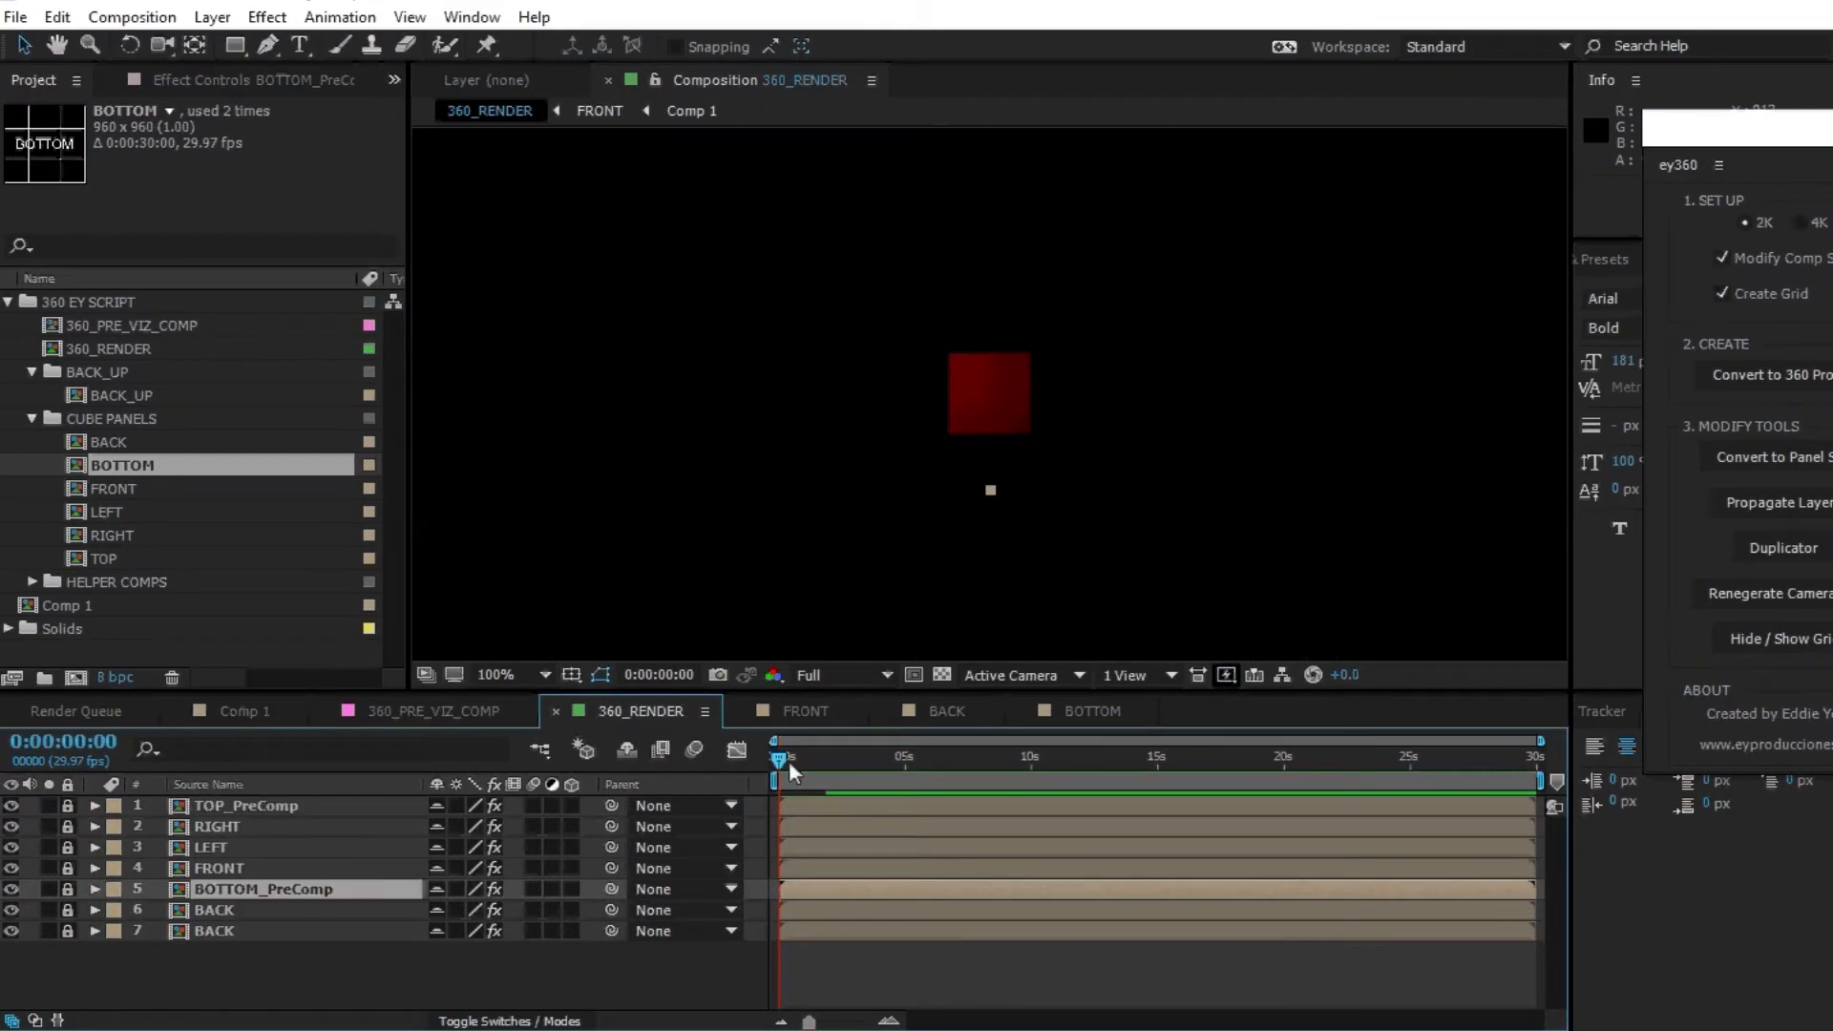
drag(789, 760, 1006, 766)
key(Home)
key(comma)
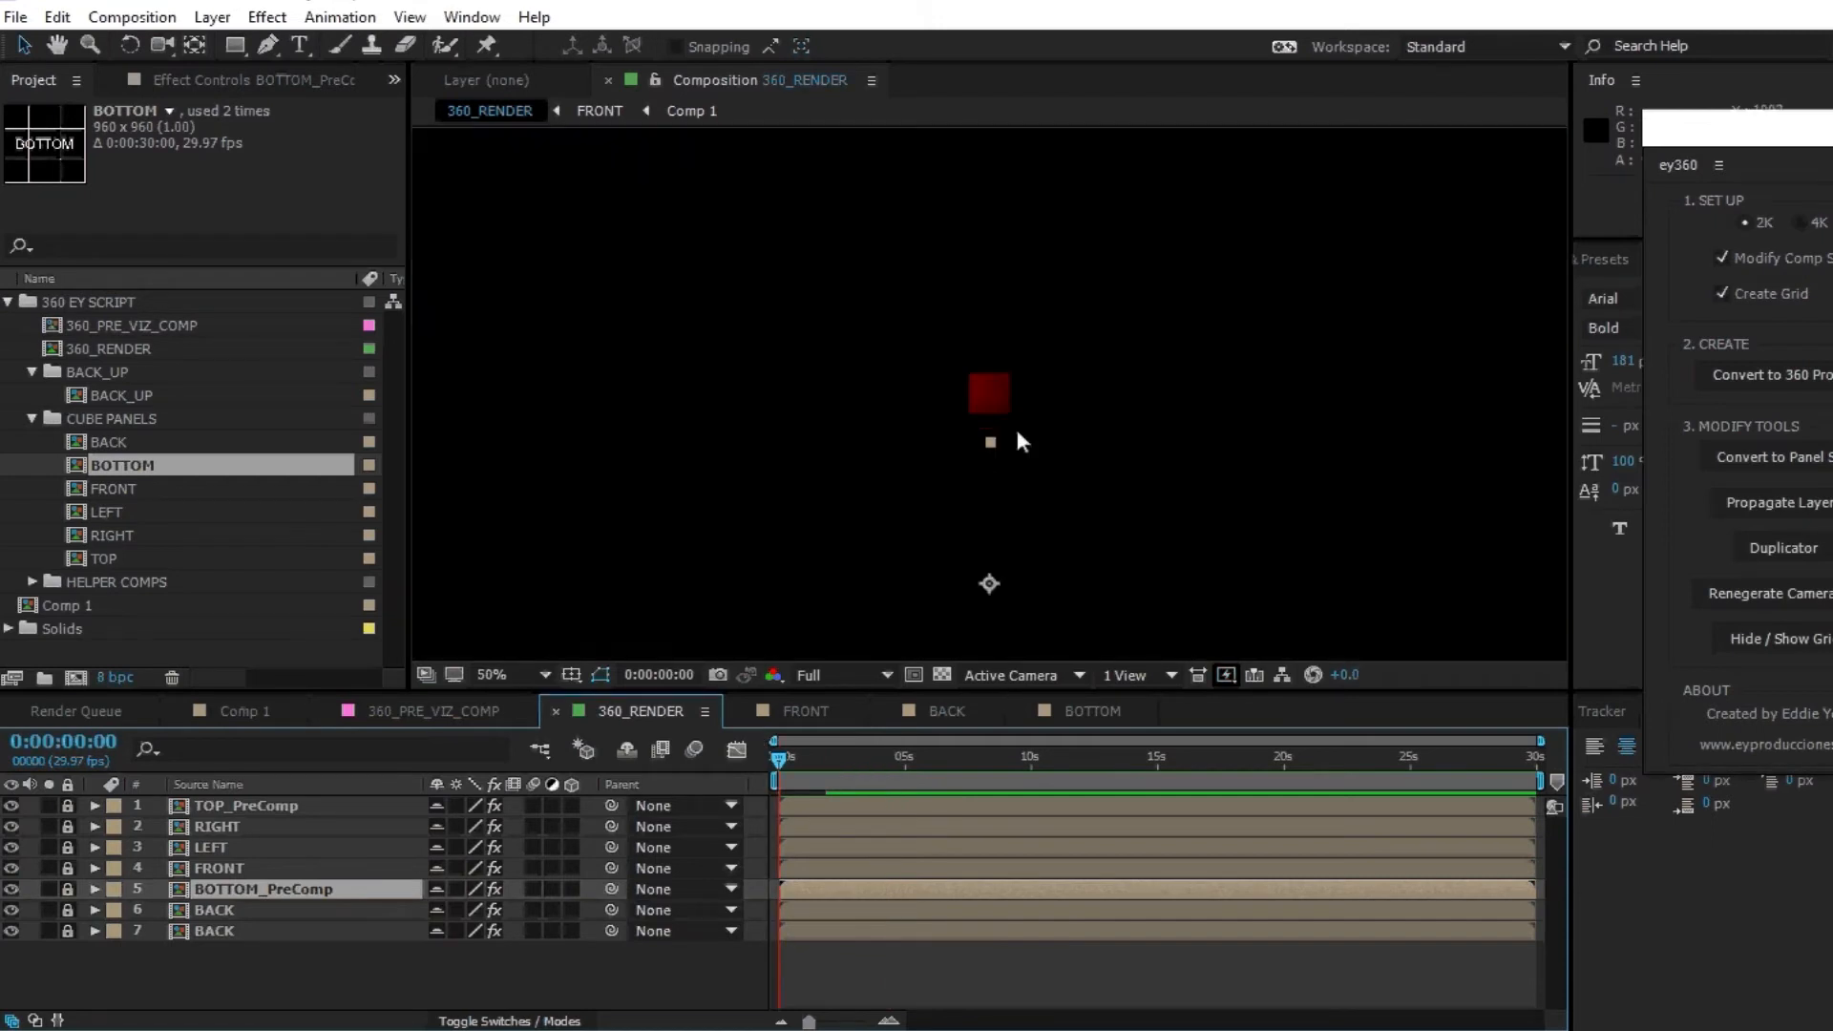
Scrub Comp 1 and inspect the light and red solid in FRONT at 0:00:03:19.
click(212, 702)
drag(807, 760, 870, 760)
click(804, 714)
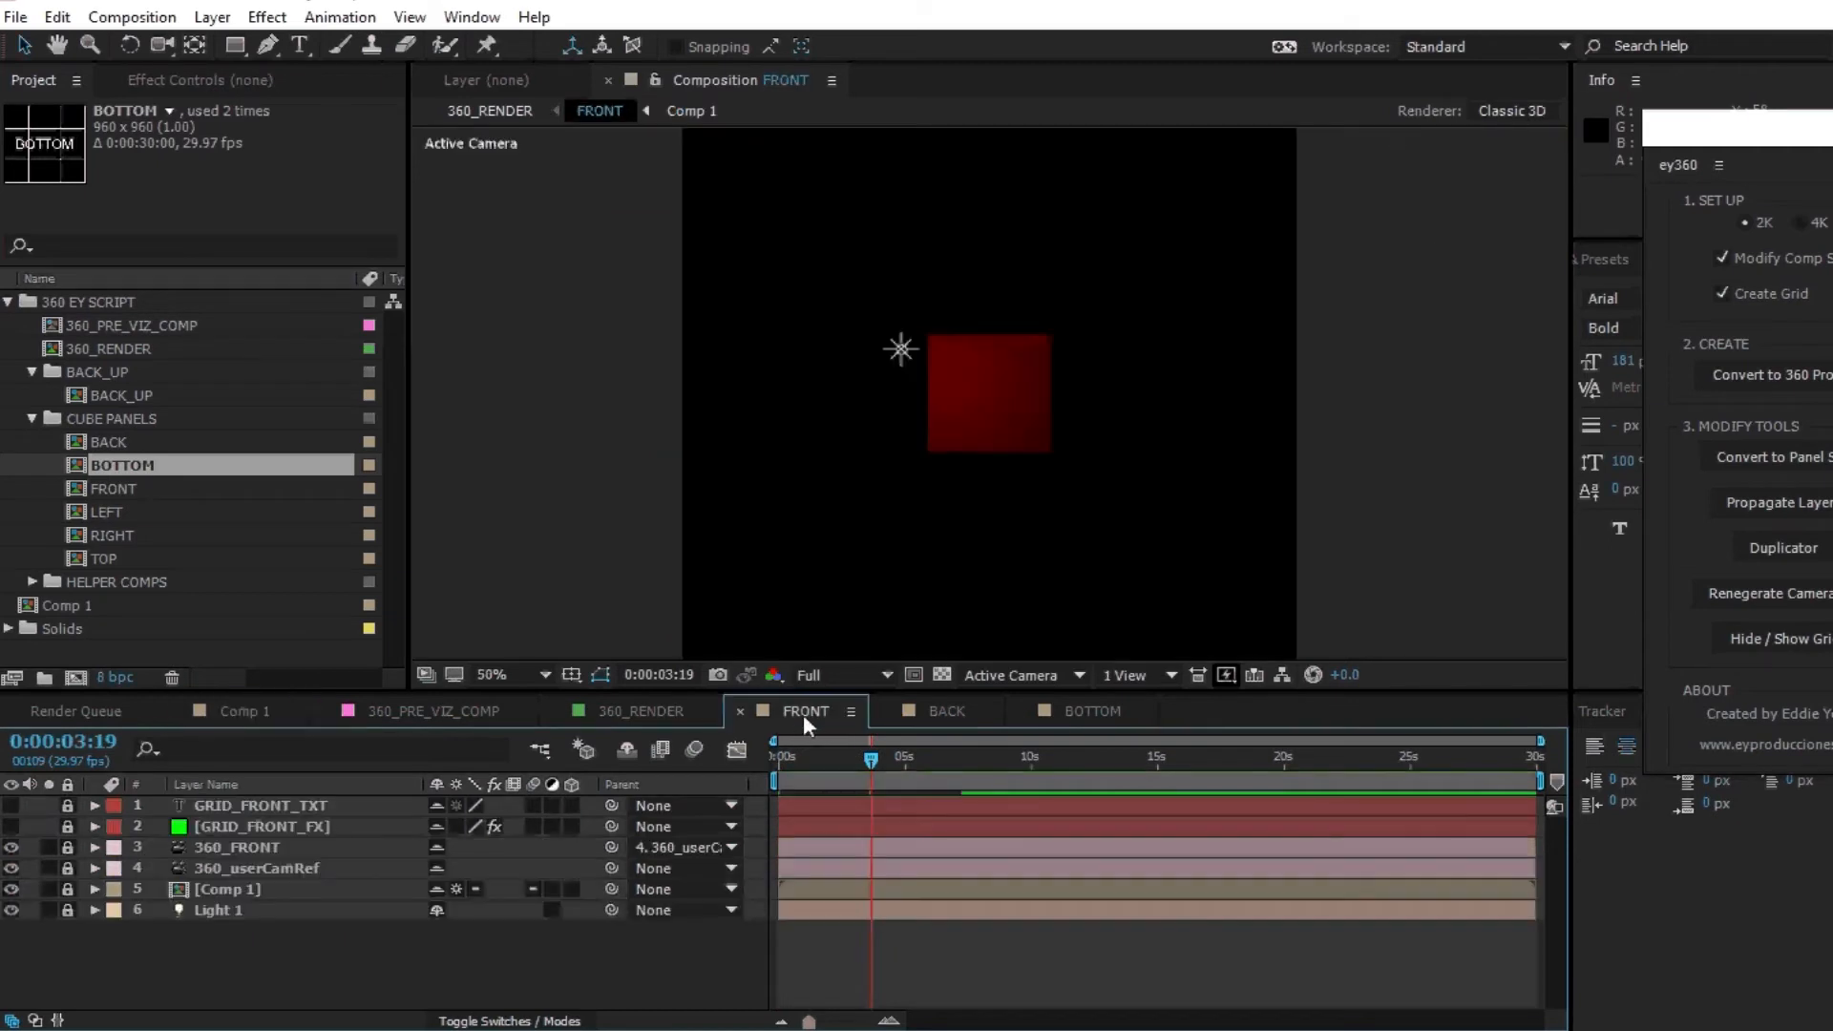
Return Comp 1 to 0:00:00:00 and remove Camera 1's Position keyframes.
click(273, 733)
drag(777, 759, 684, 769)
click(330, 948)
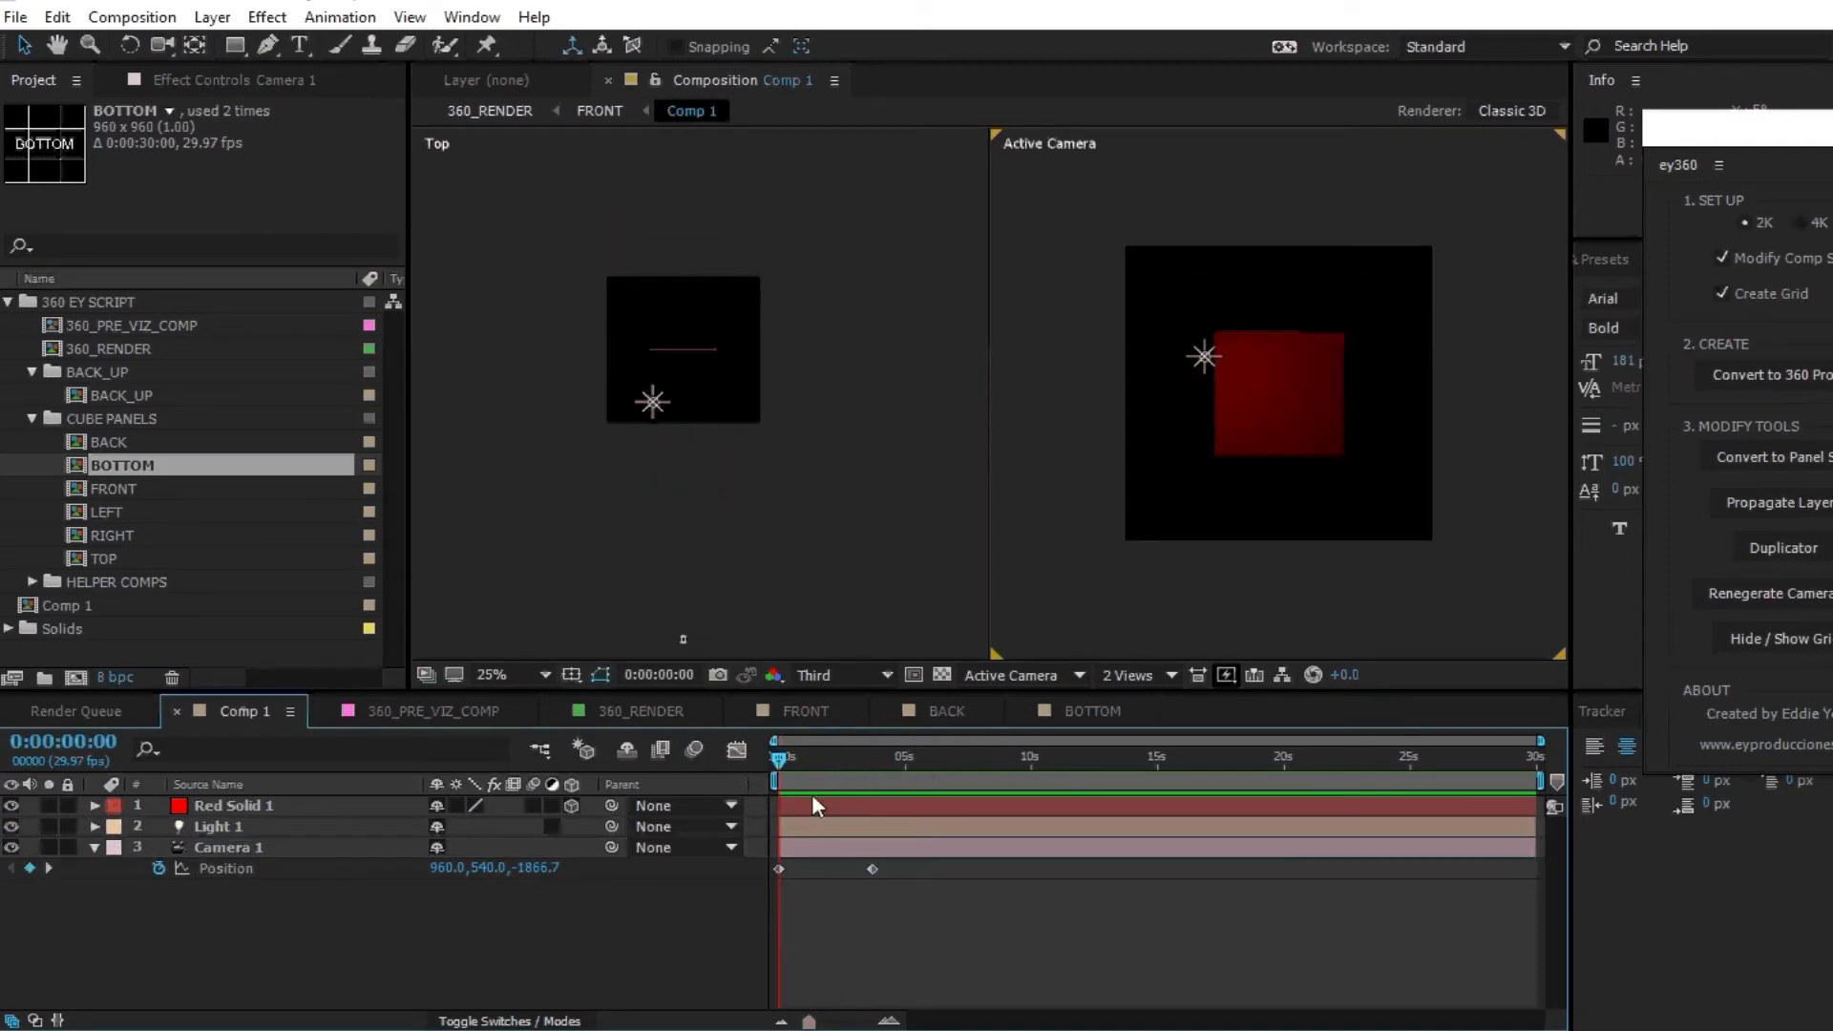
click(155, 868)
Add a 3D null object directly above Camera 1 in Comp 1's layer stack and parent Camera 1 to it.
click(489, 947)
right_click(551, 966)
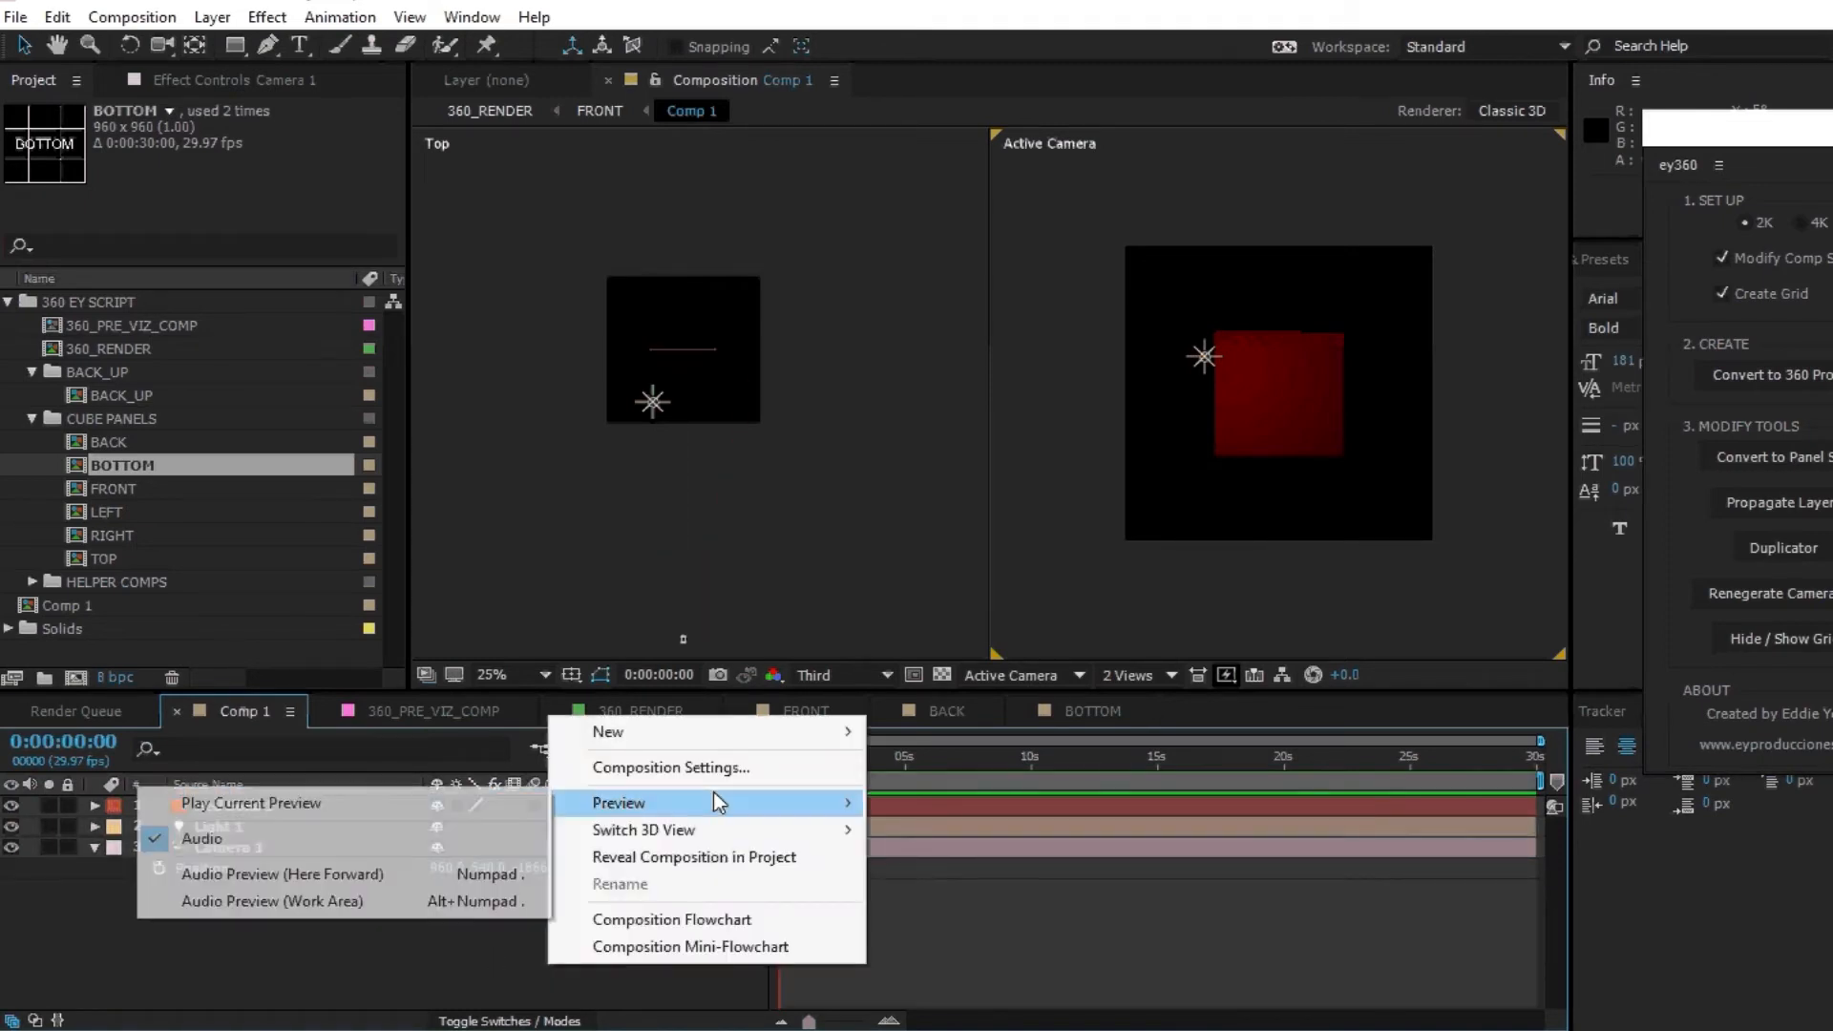
mouse_move(647, 729)
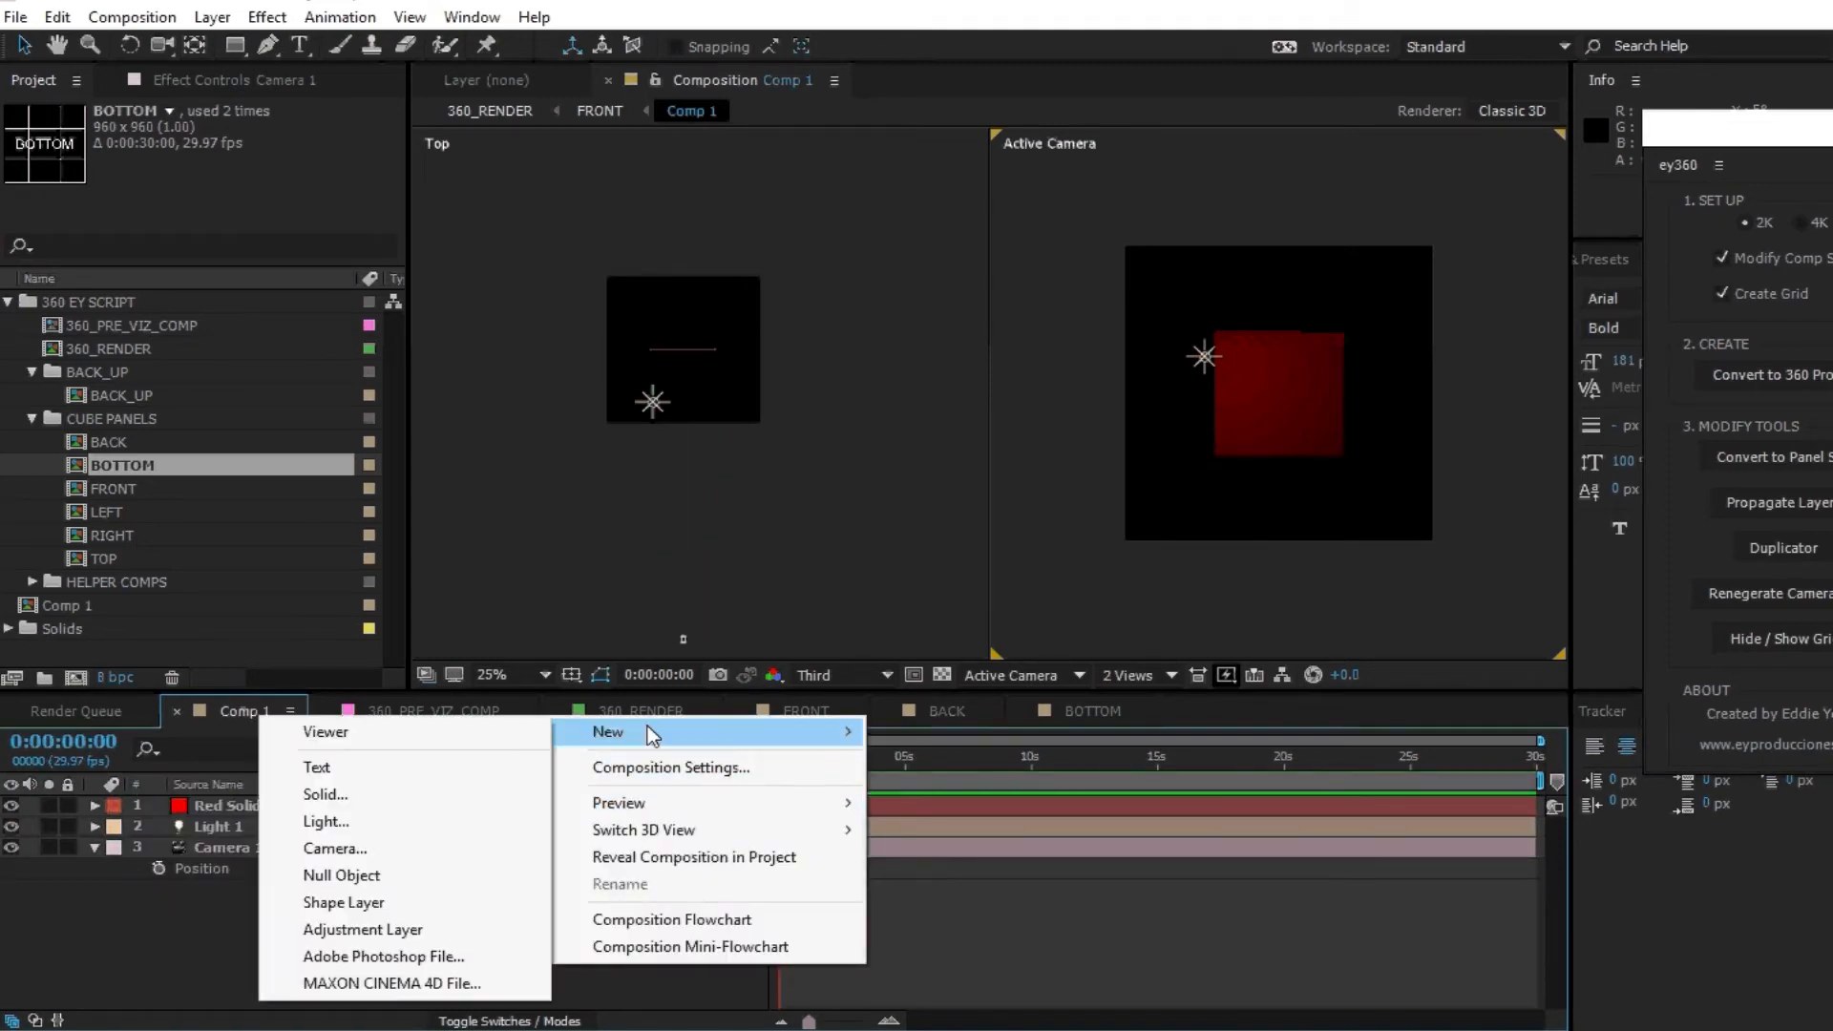
click(401, 886)
drag(260, 798, 284, 851)
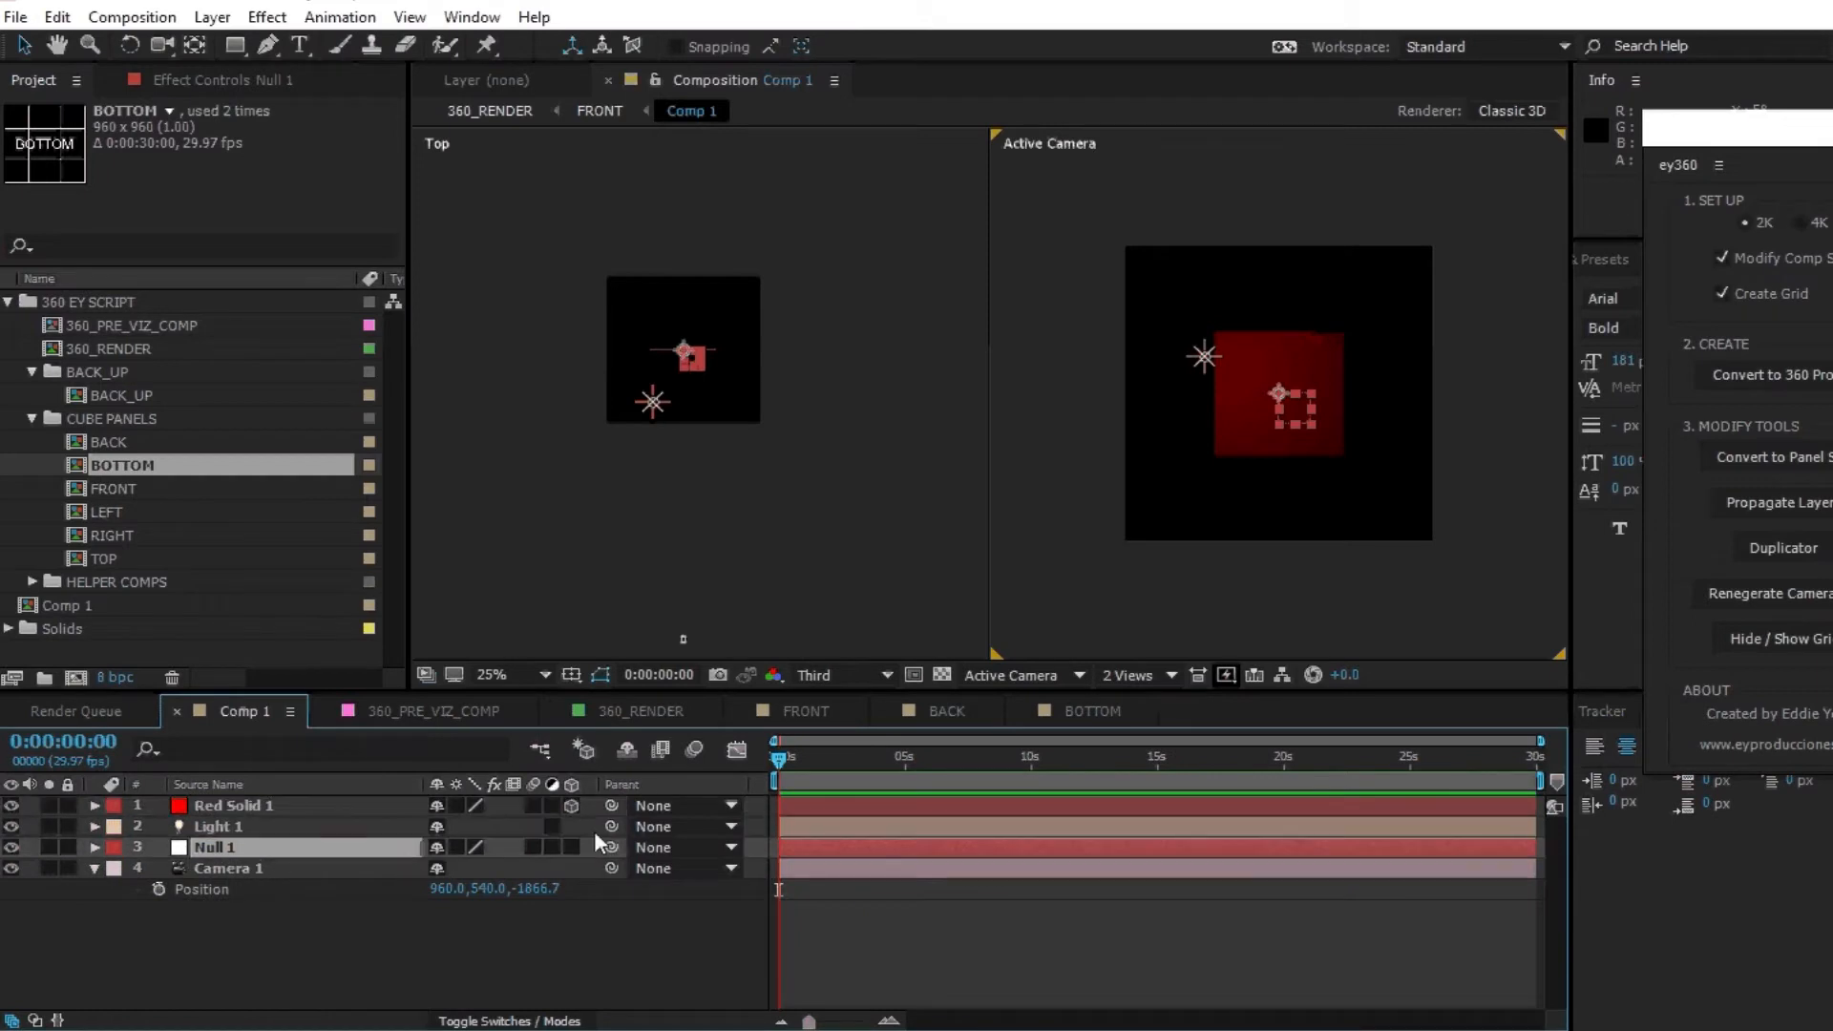
click(571, 846)
drag(611, 866, 219, 850)
Keyframe Null 1's Position from 0:00:00:00 to 0:00:01:17, with Z at 807 on the second keyframe.
key(p)
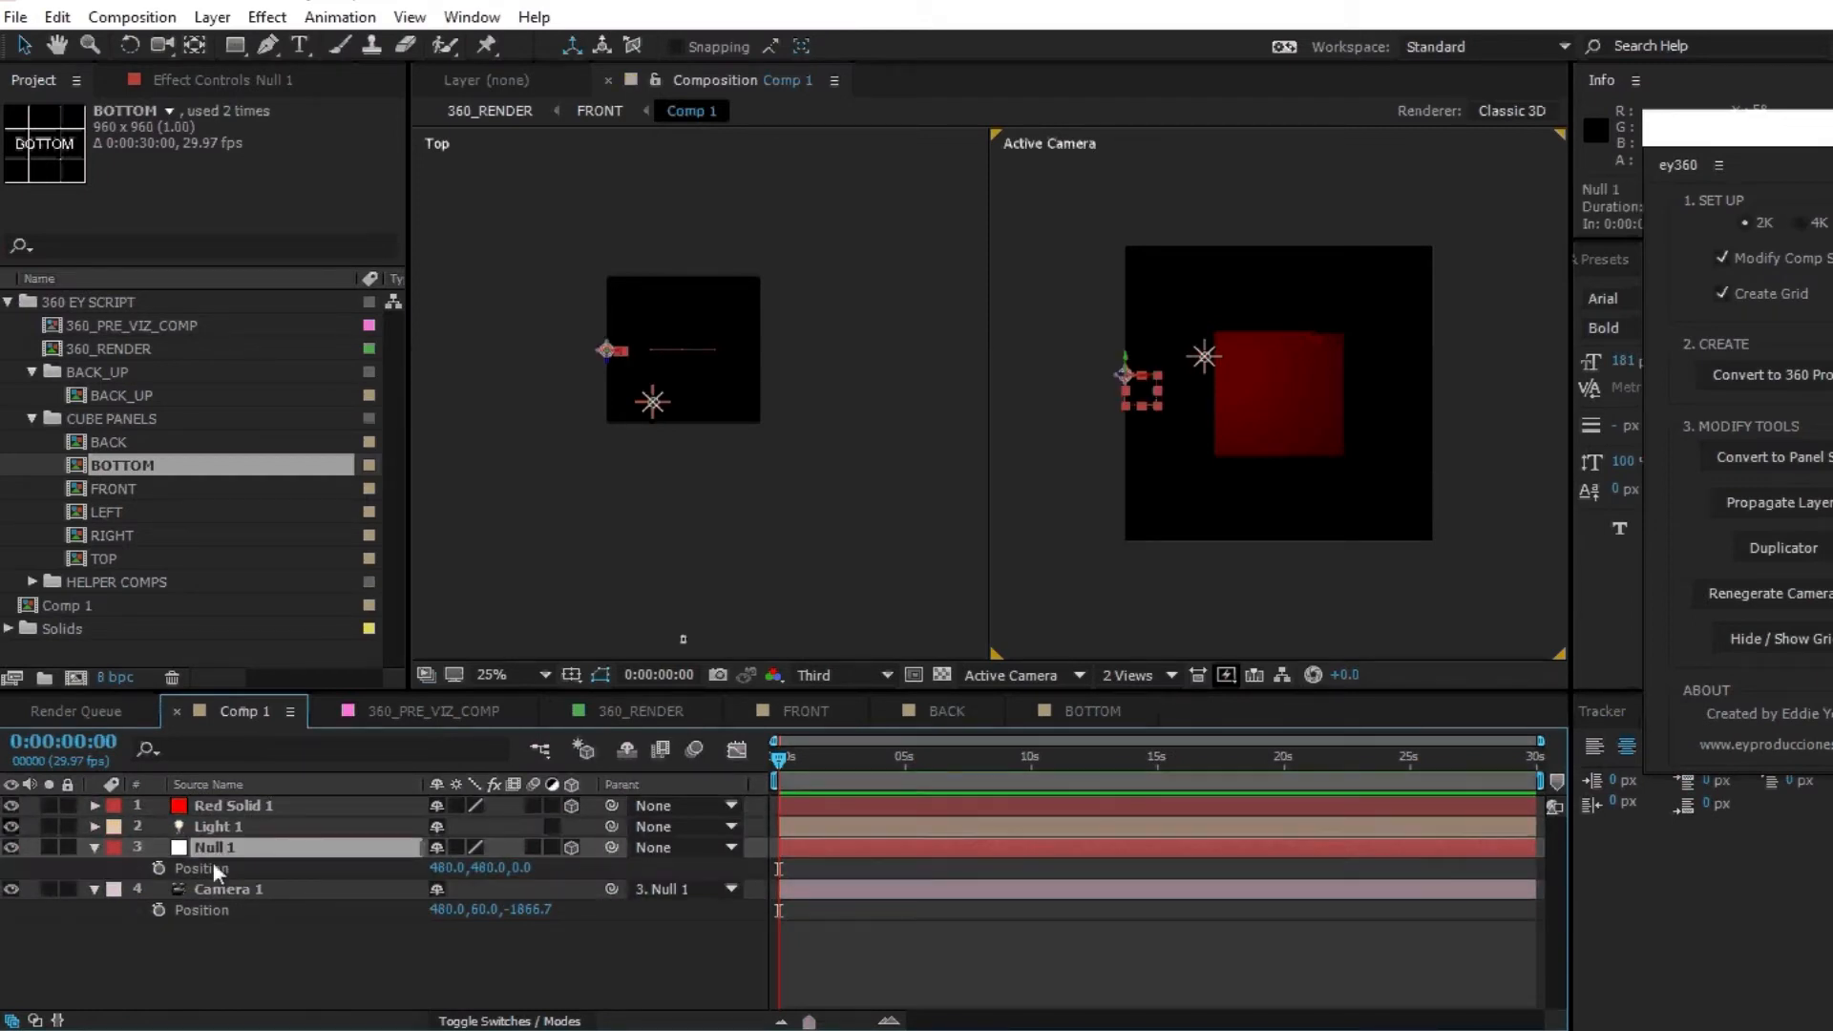
click(158, 868)
drag(850, 752, 819, 753)
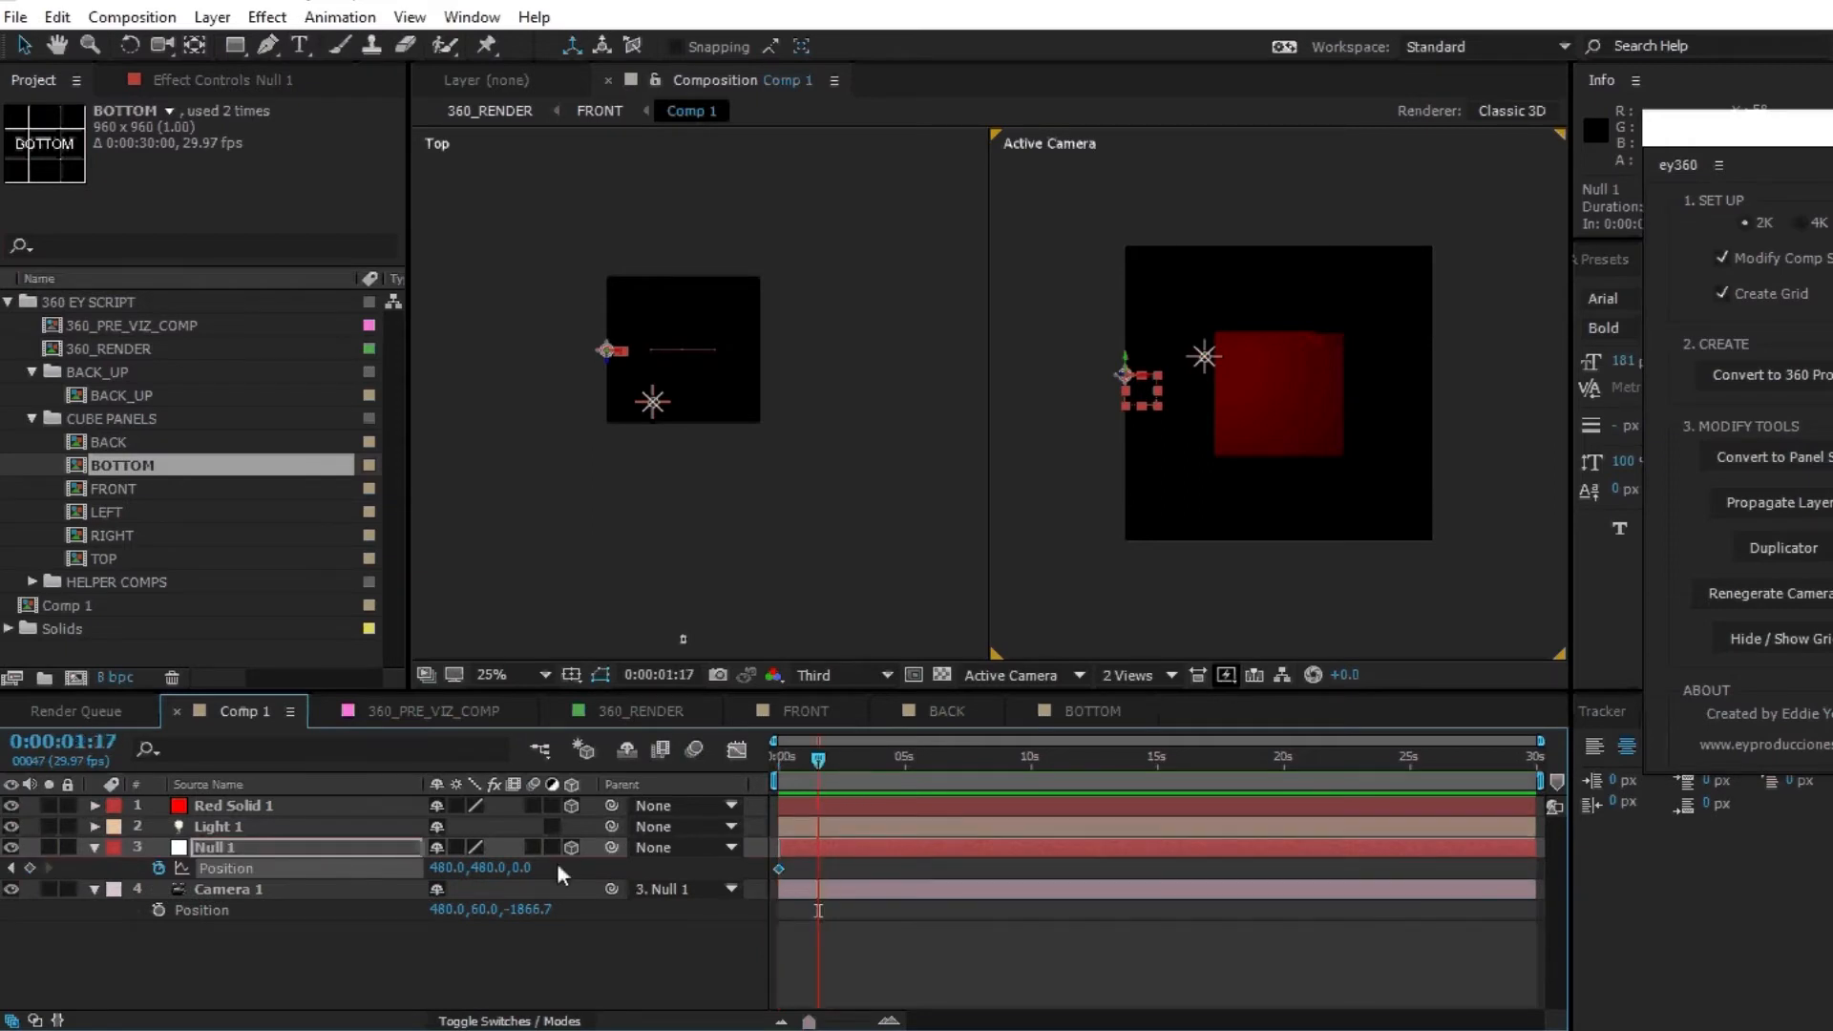
drag(519, 877, 1553, 870)
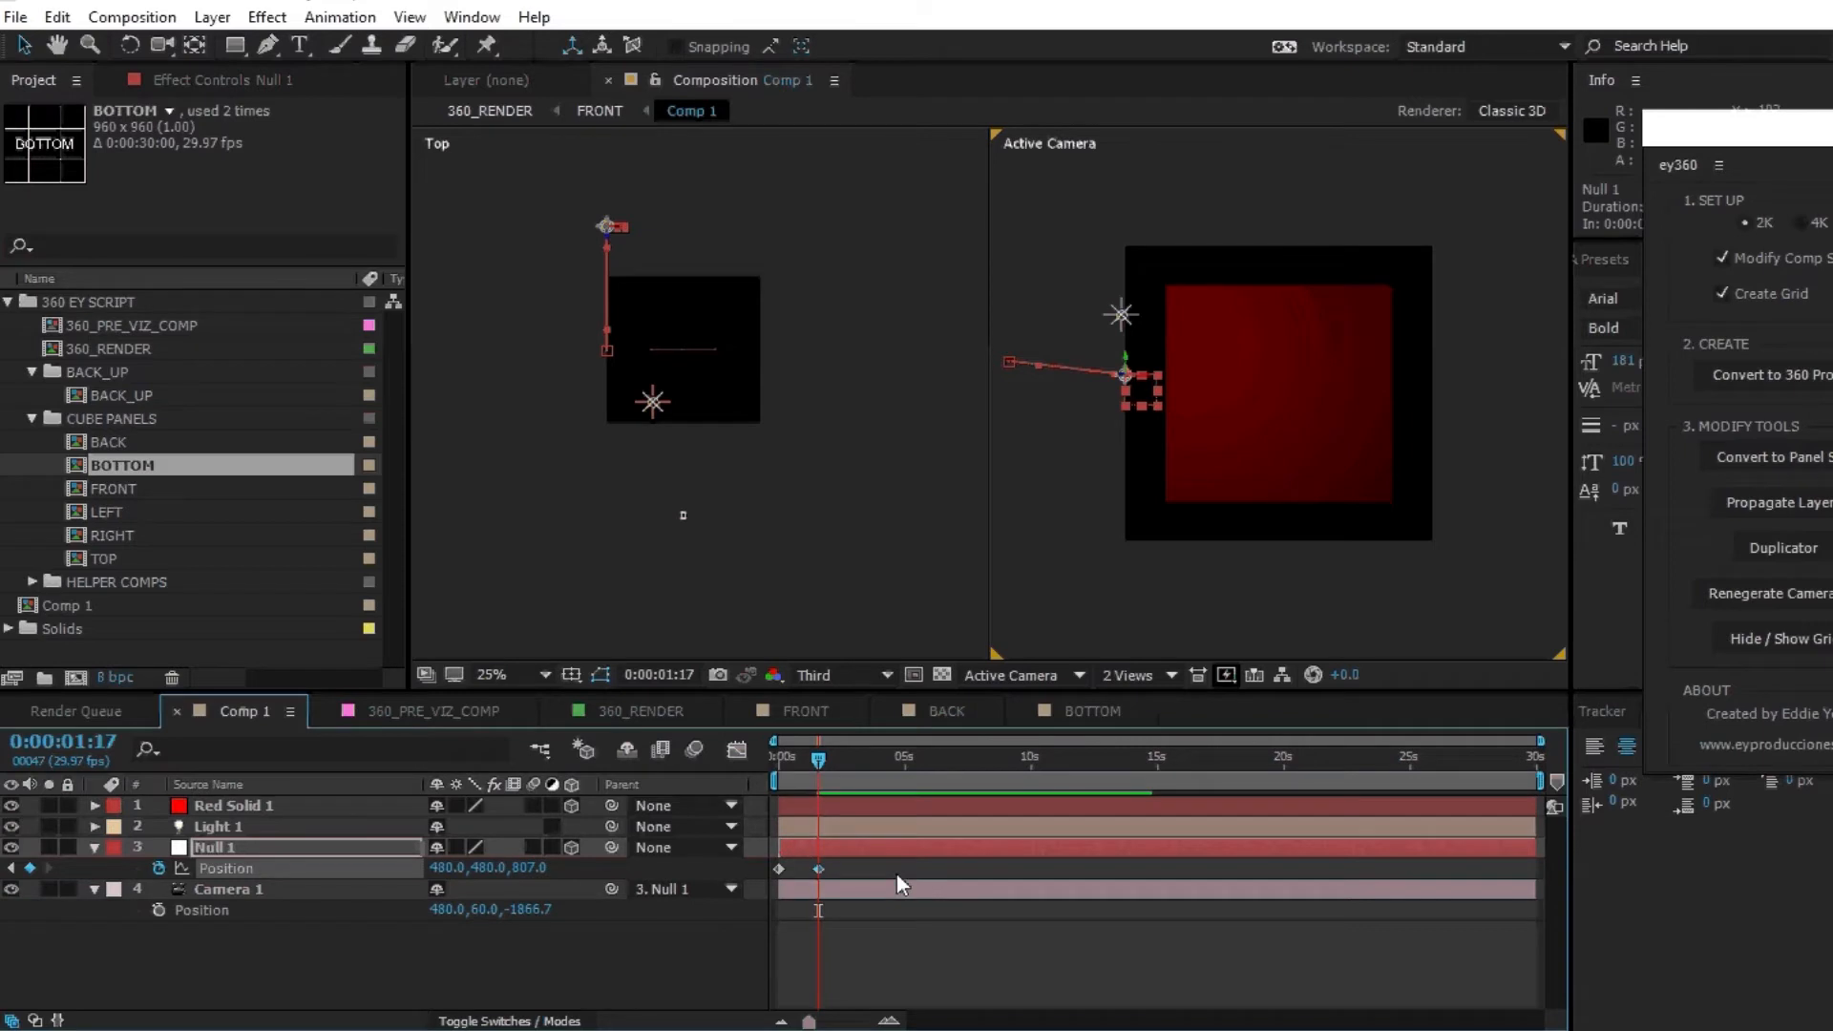
click(1032, 955)
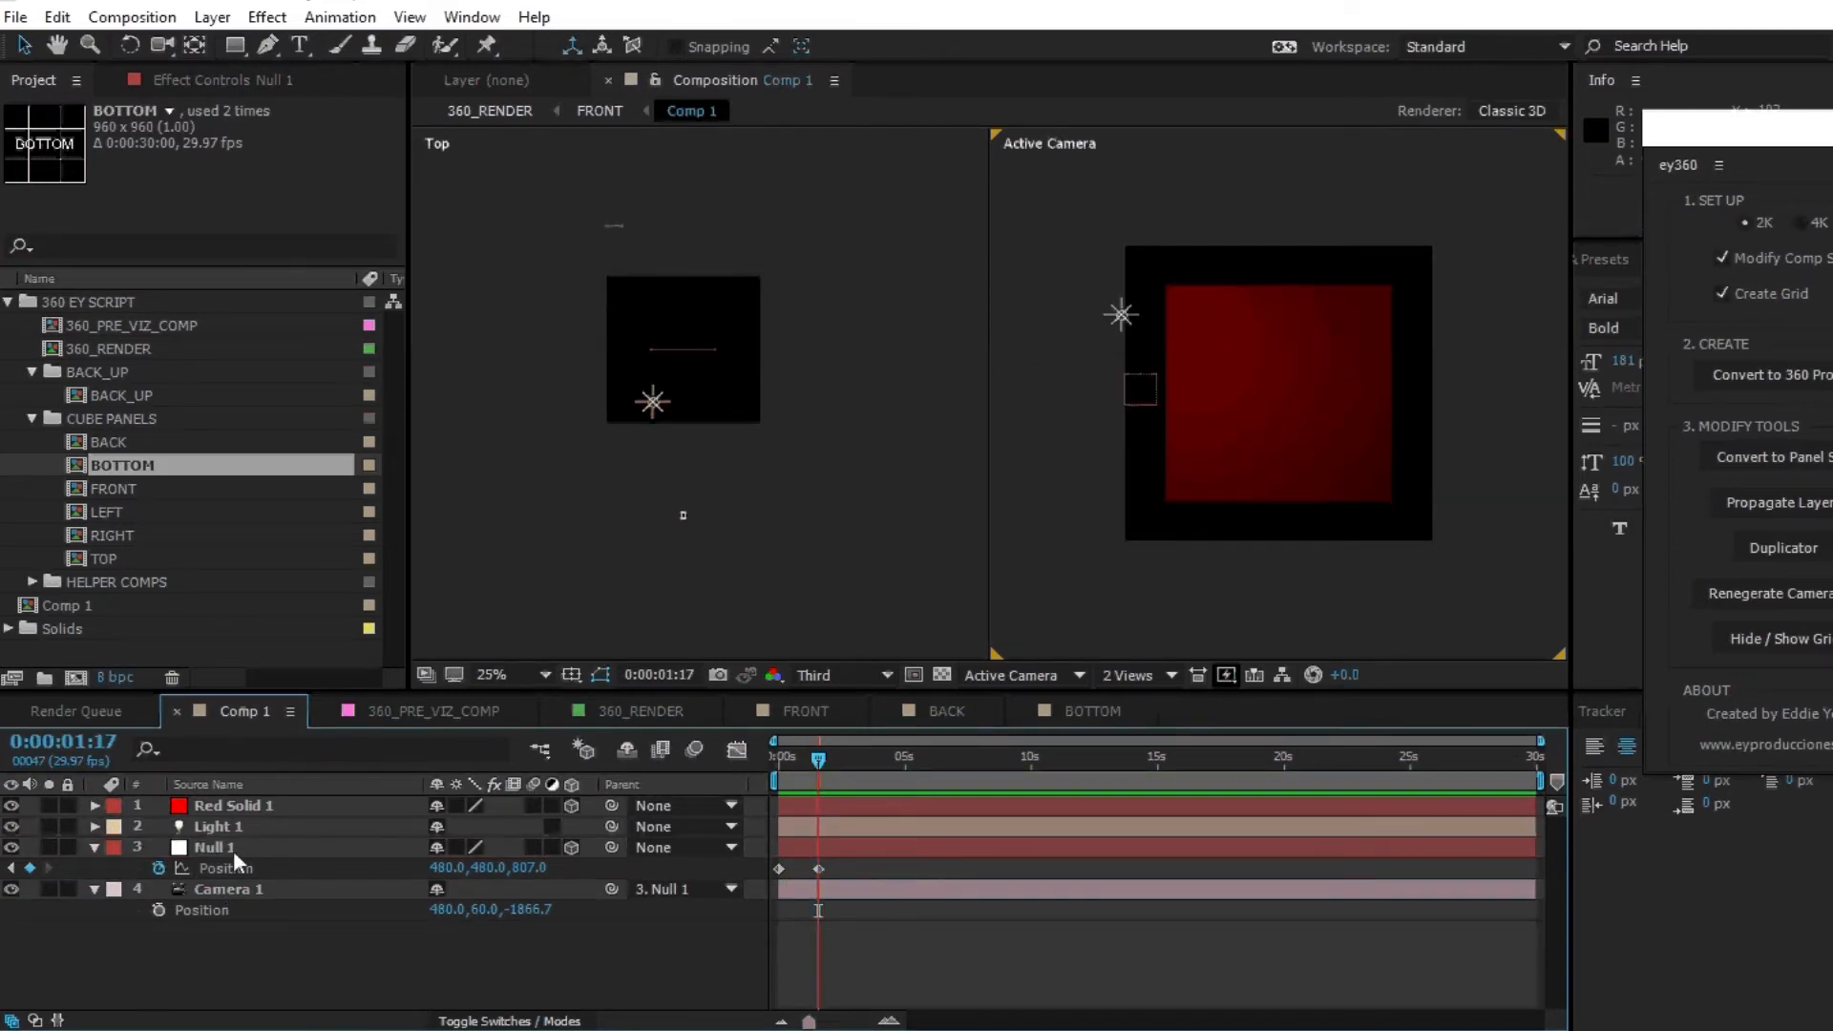
click(254, 889)
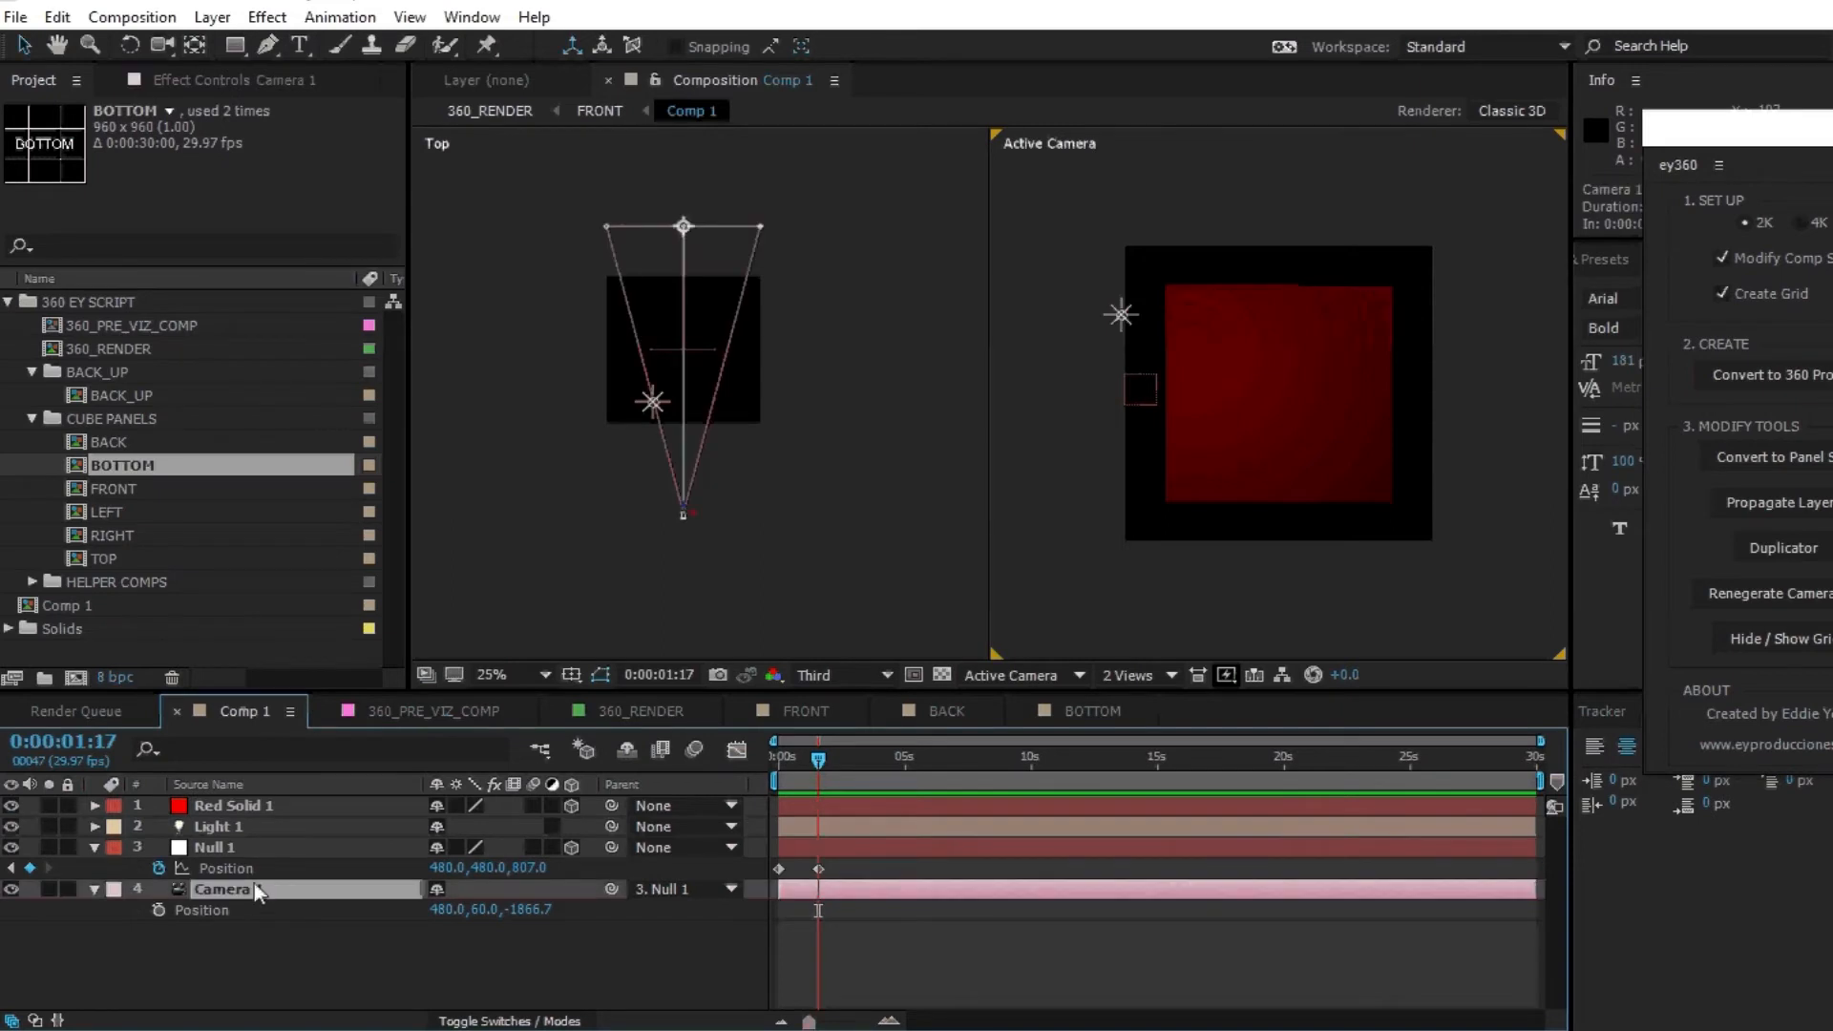
Scrub the timelines of Comp 1, FRONT and BACK to compare the null-driven camera motion with the cube panels.
mouse_move(818, 759)
mouse_down()
mouse_move(758, 764)
mouse_move(824, 759)
mouse_up()
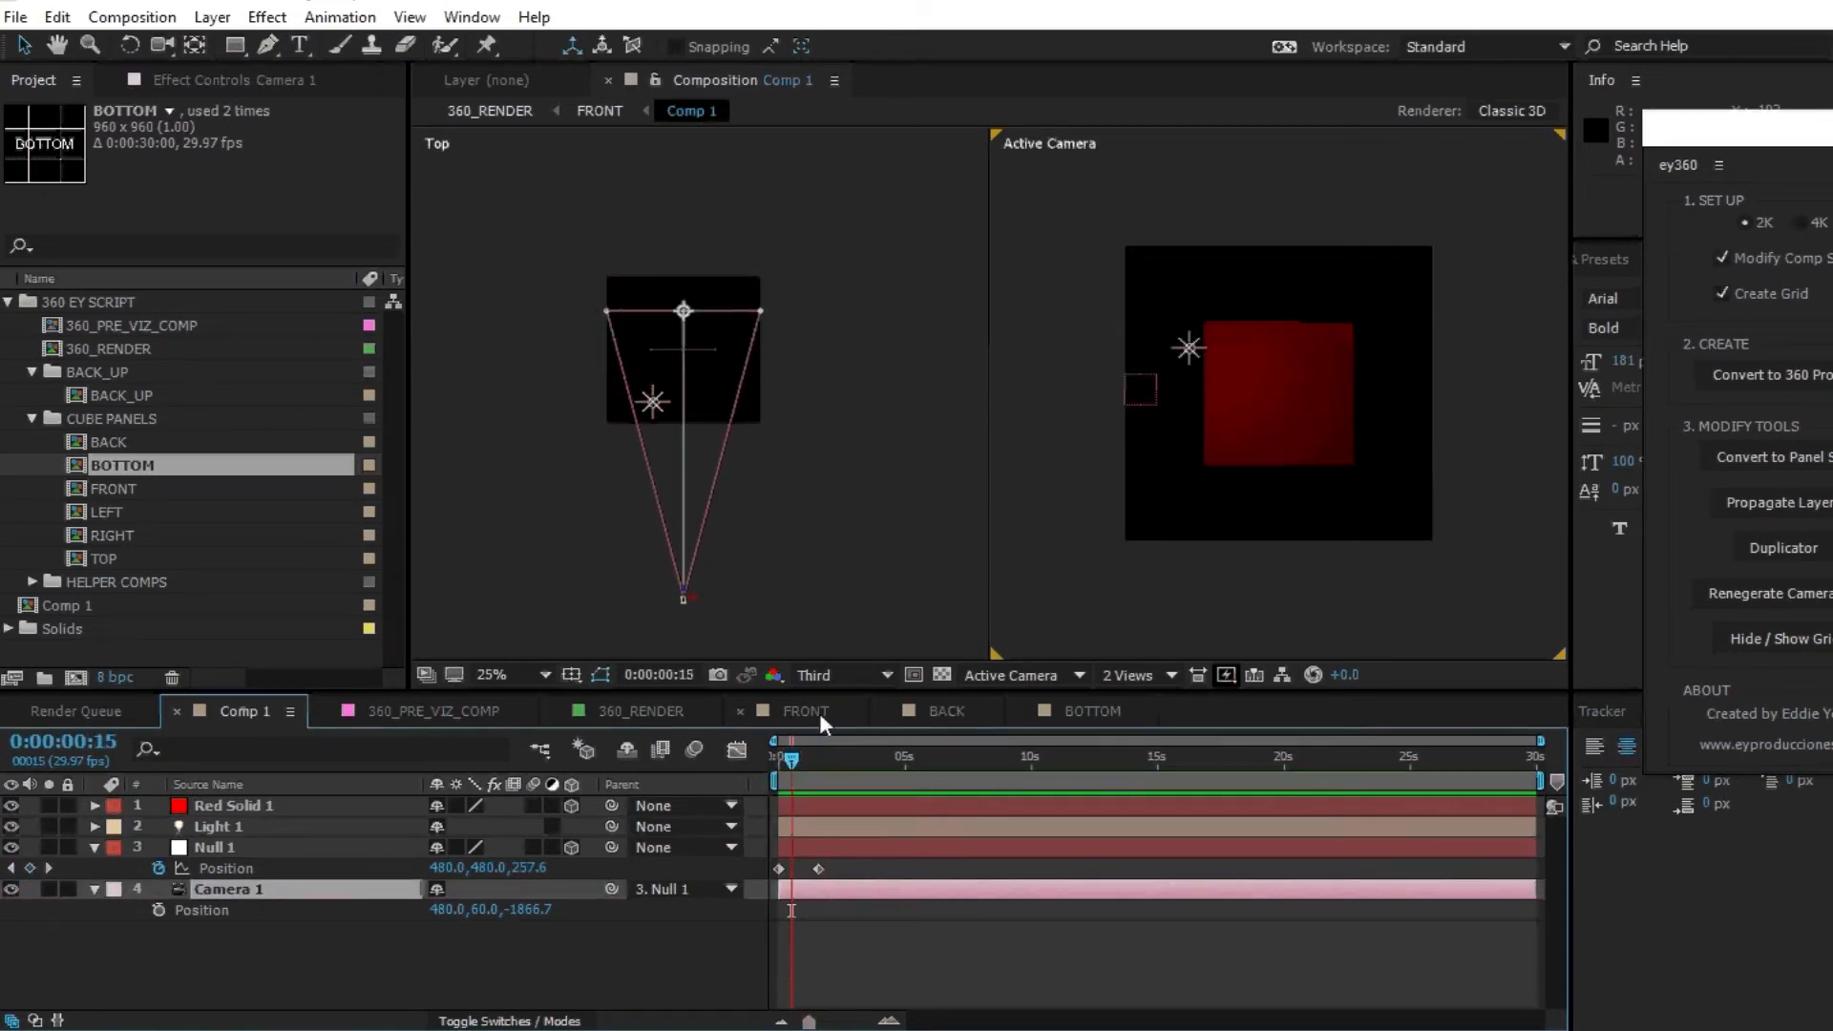
click(811, 712)
drag(775, 769, 813, 781)
click(947, 710)
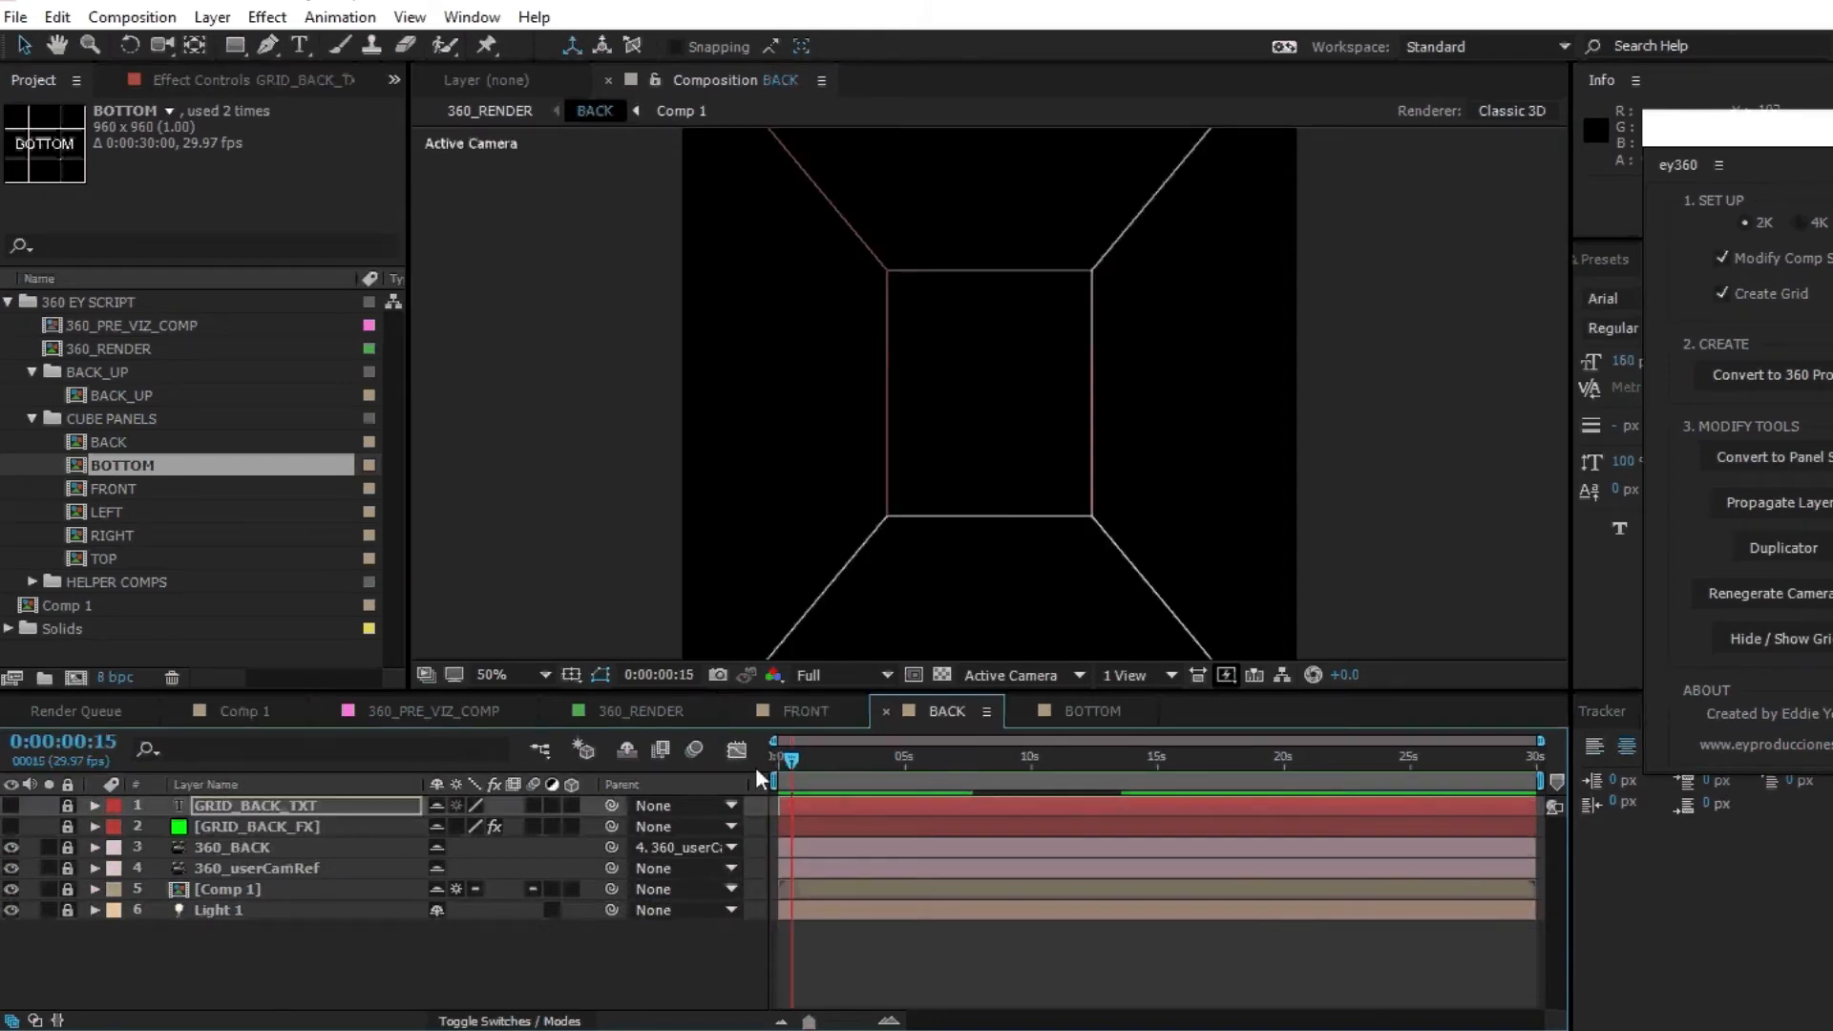
click(827, 712)
drag(800, 759, 661, 777)
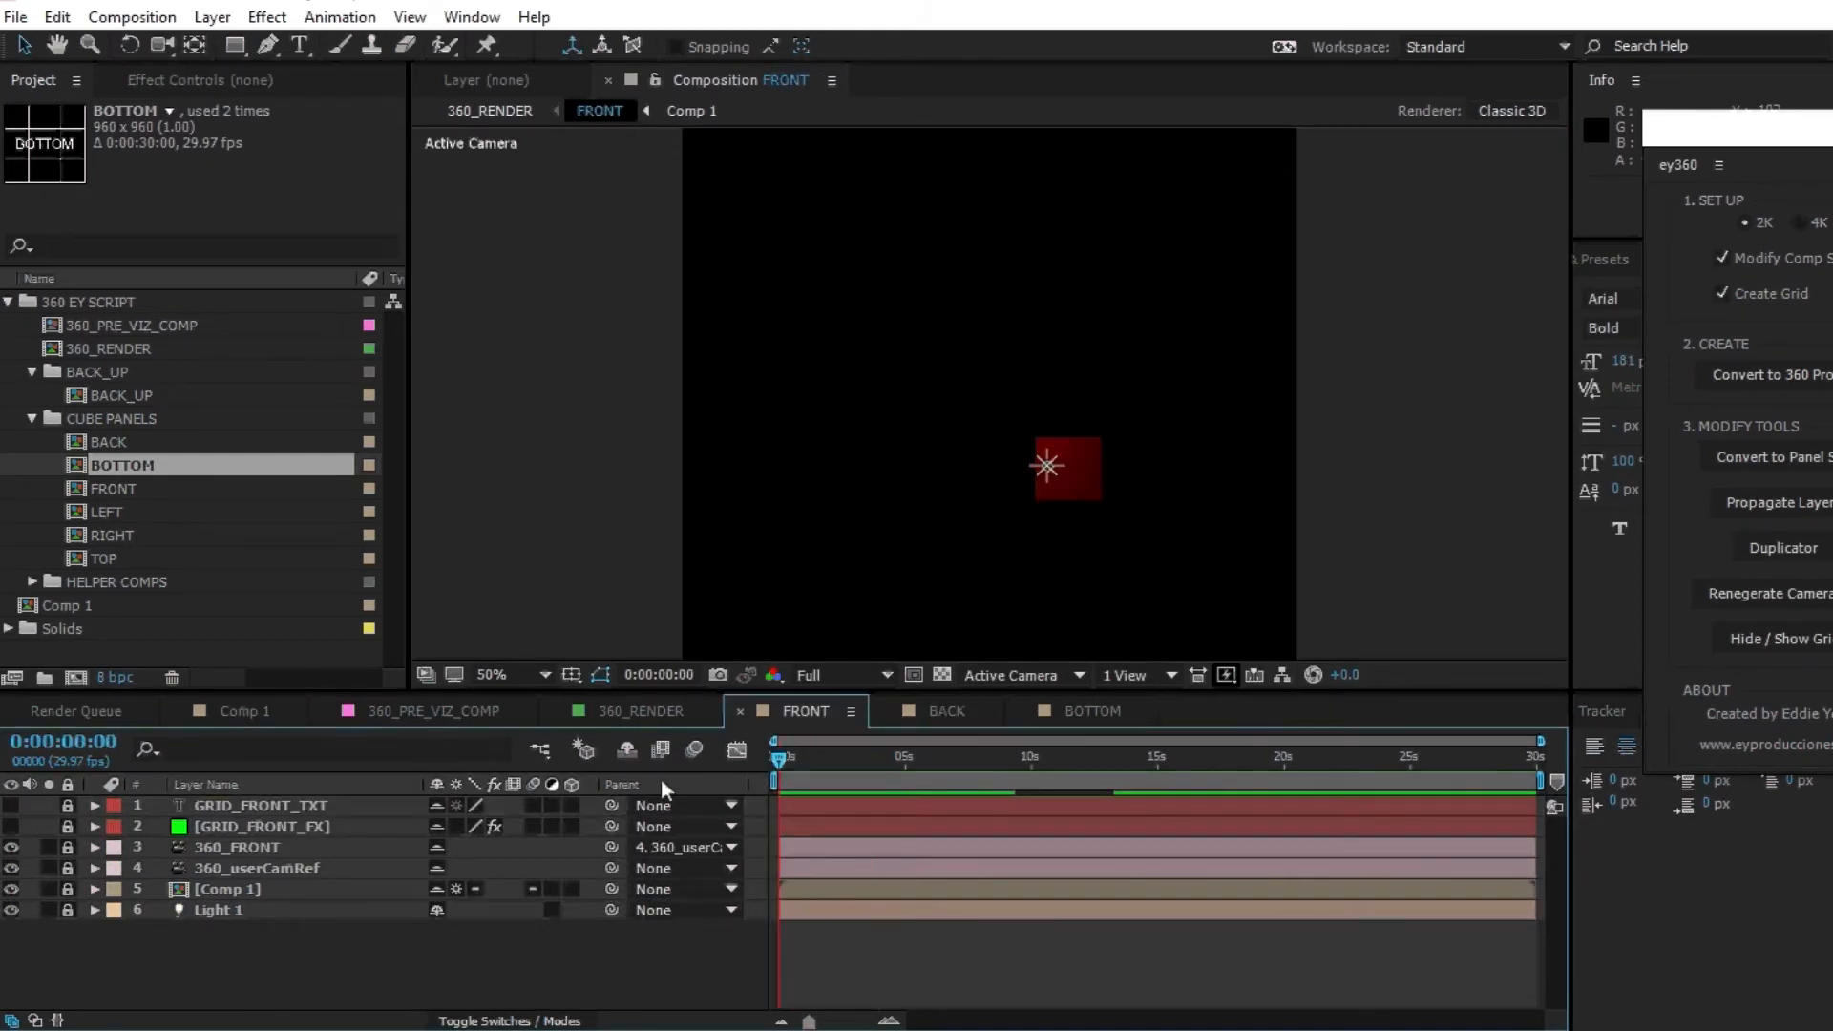
Scrub 360_PRE_VIZ_COMP and play back 360_RENDER to check whether the camera animation carries through.
click(445, 713)
scroll(779, 537, down, 3)
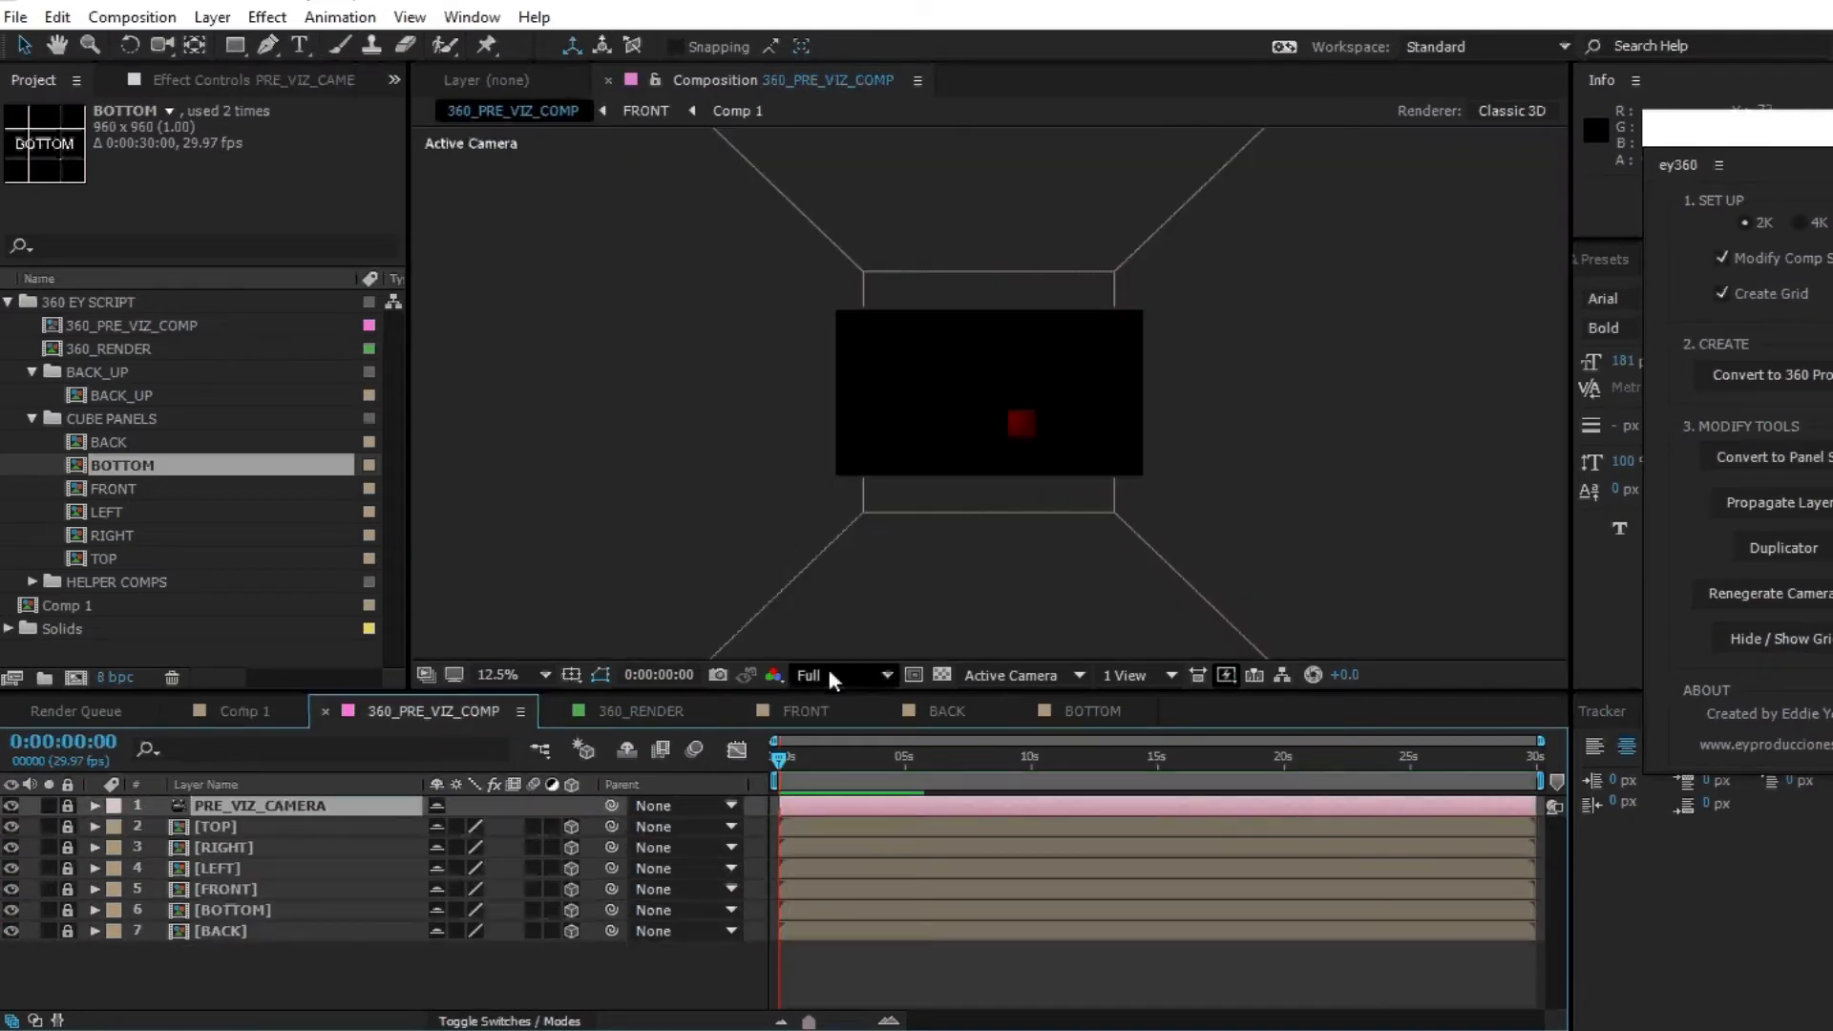
drag(782, 762, 641, 762)
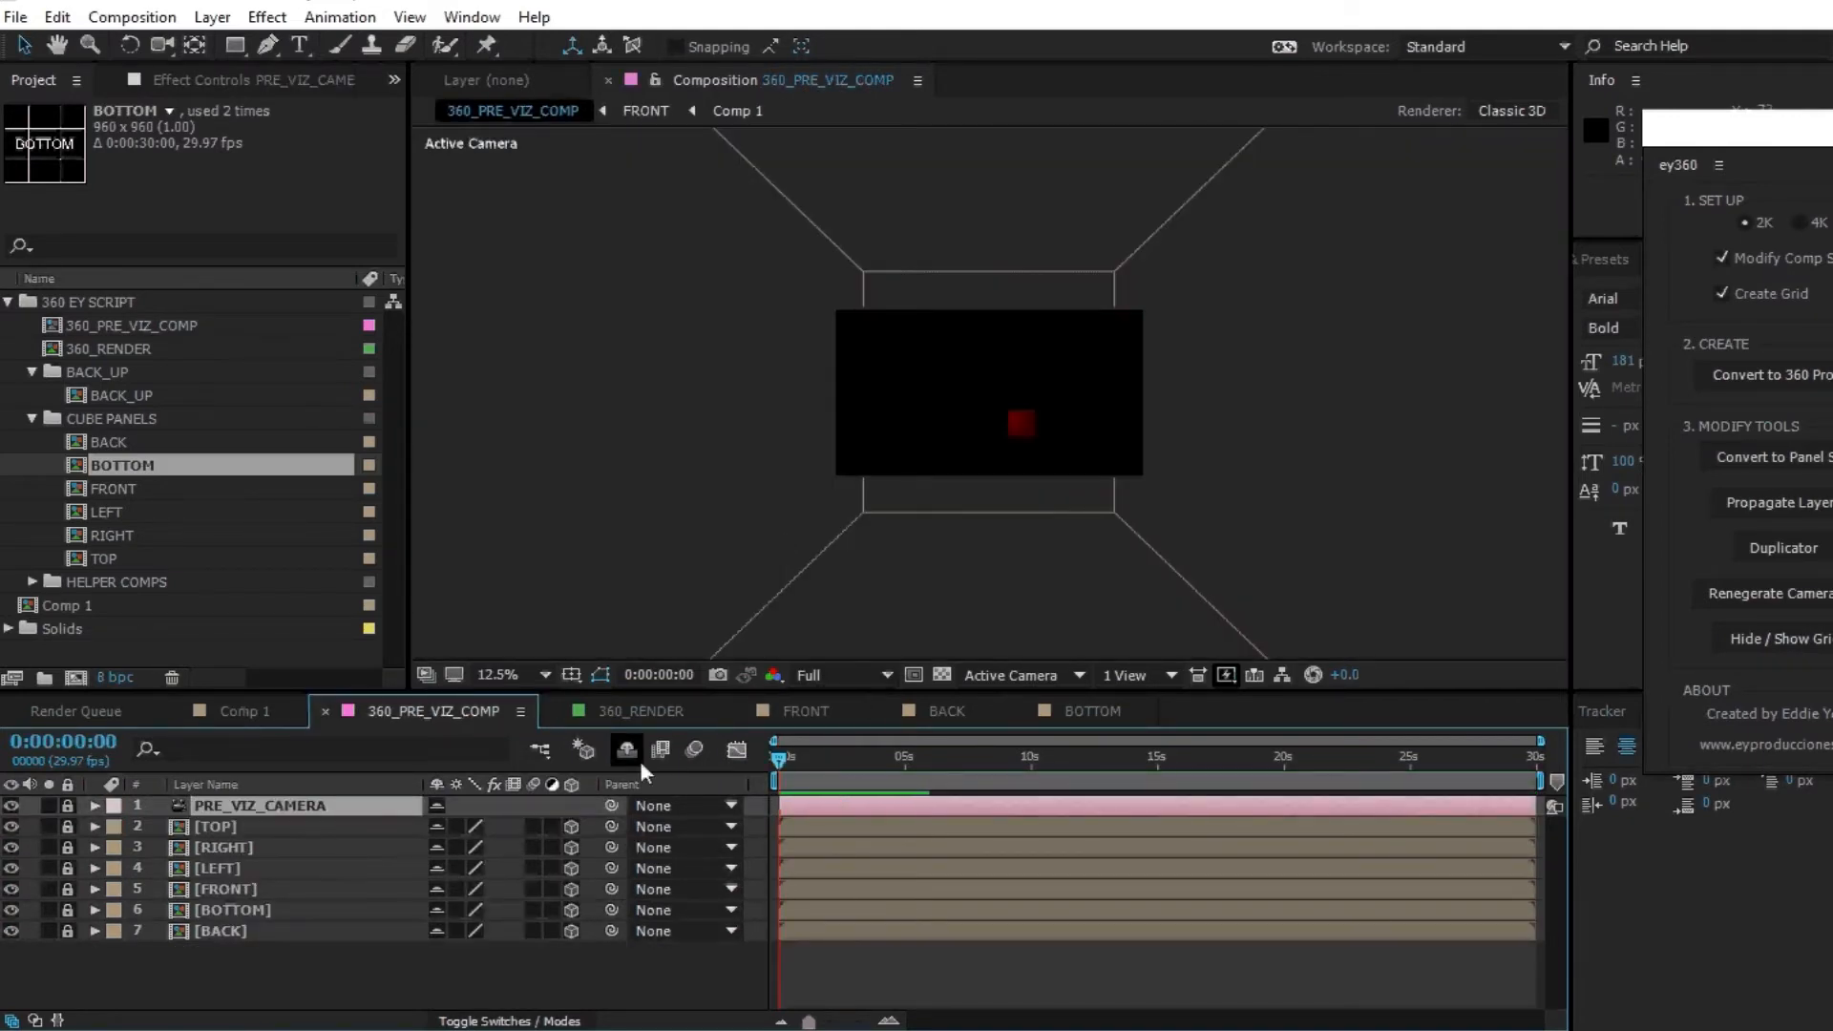
click(650, 709)
key(space)
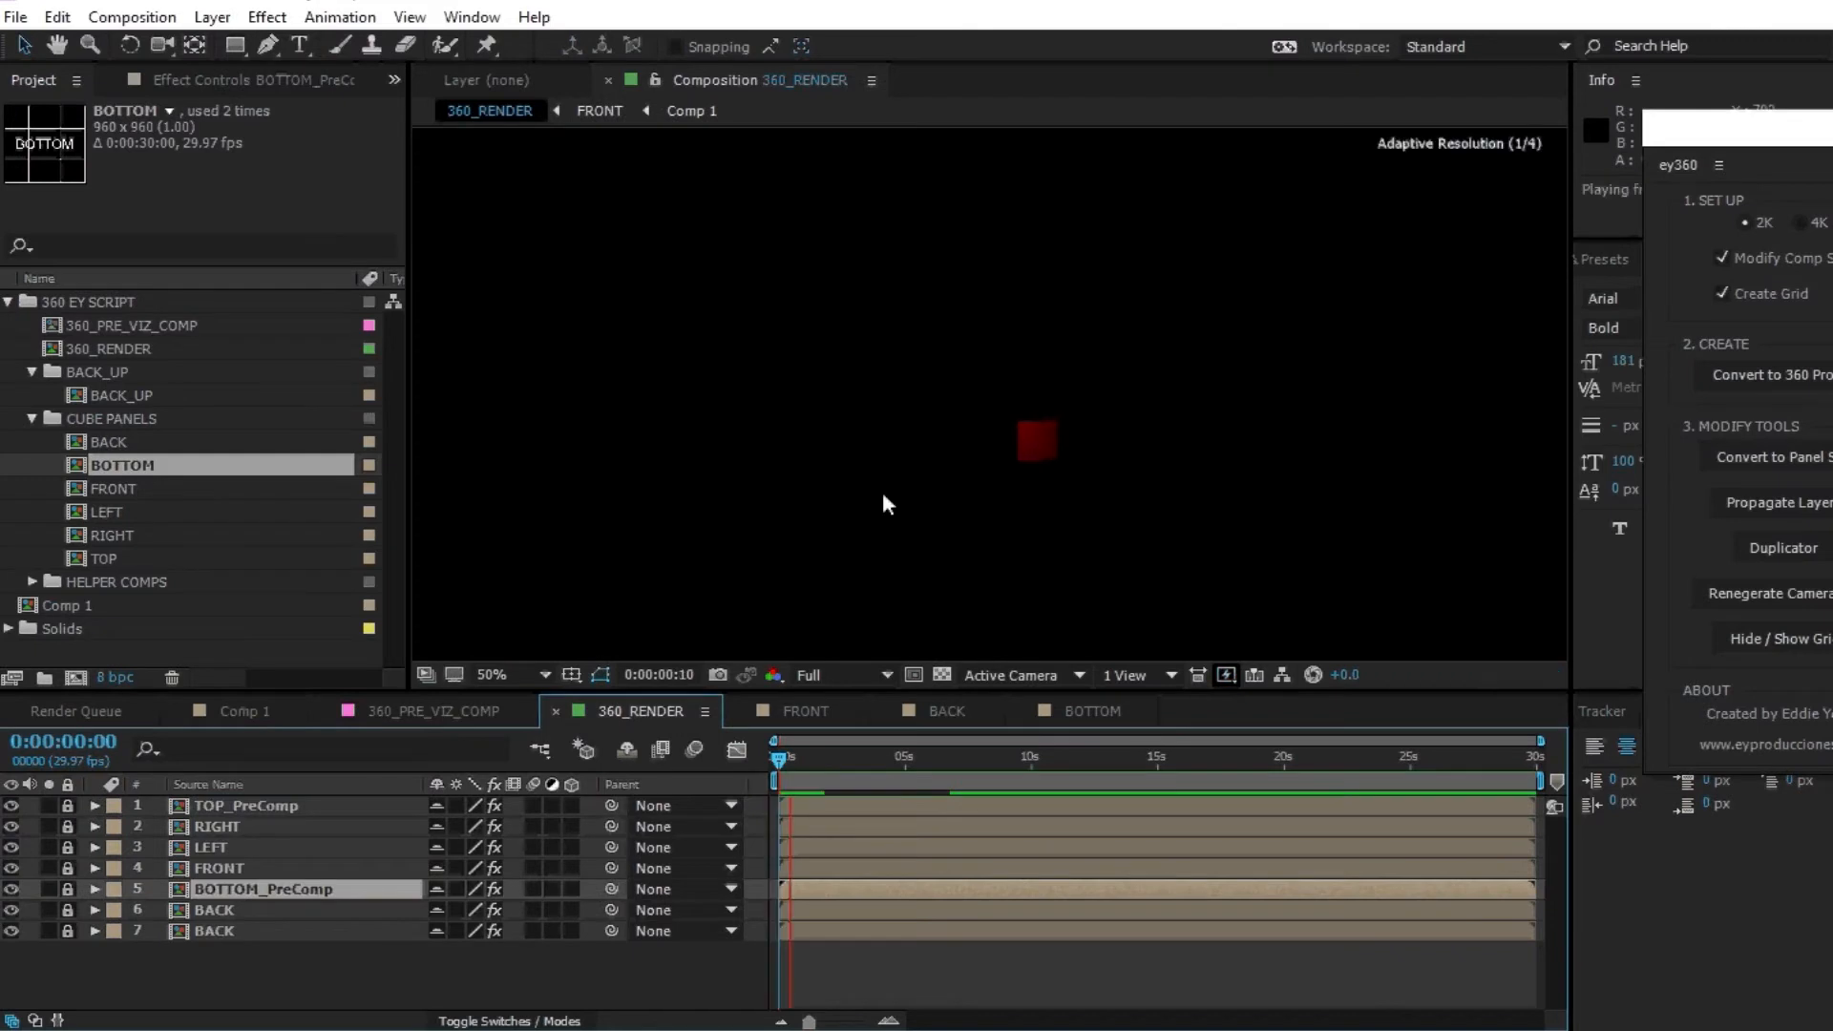
key(space)
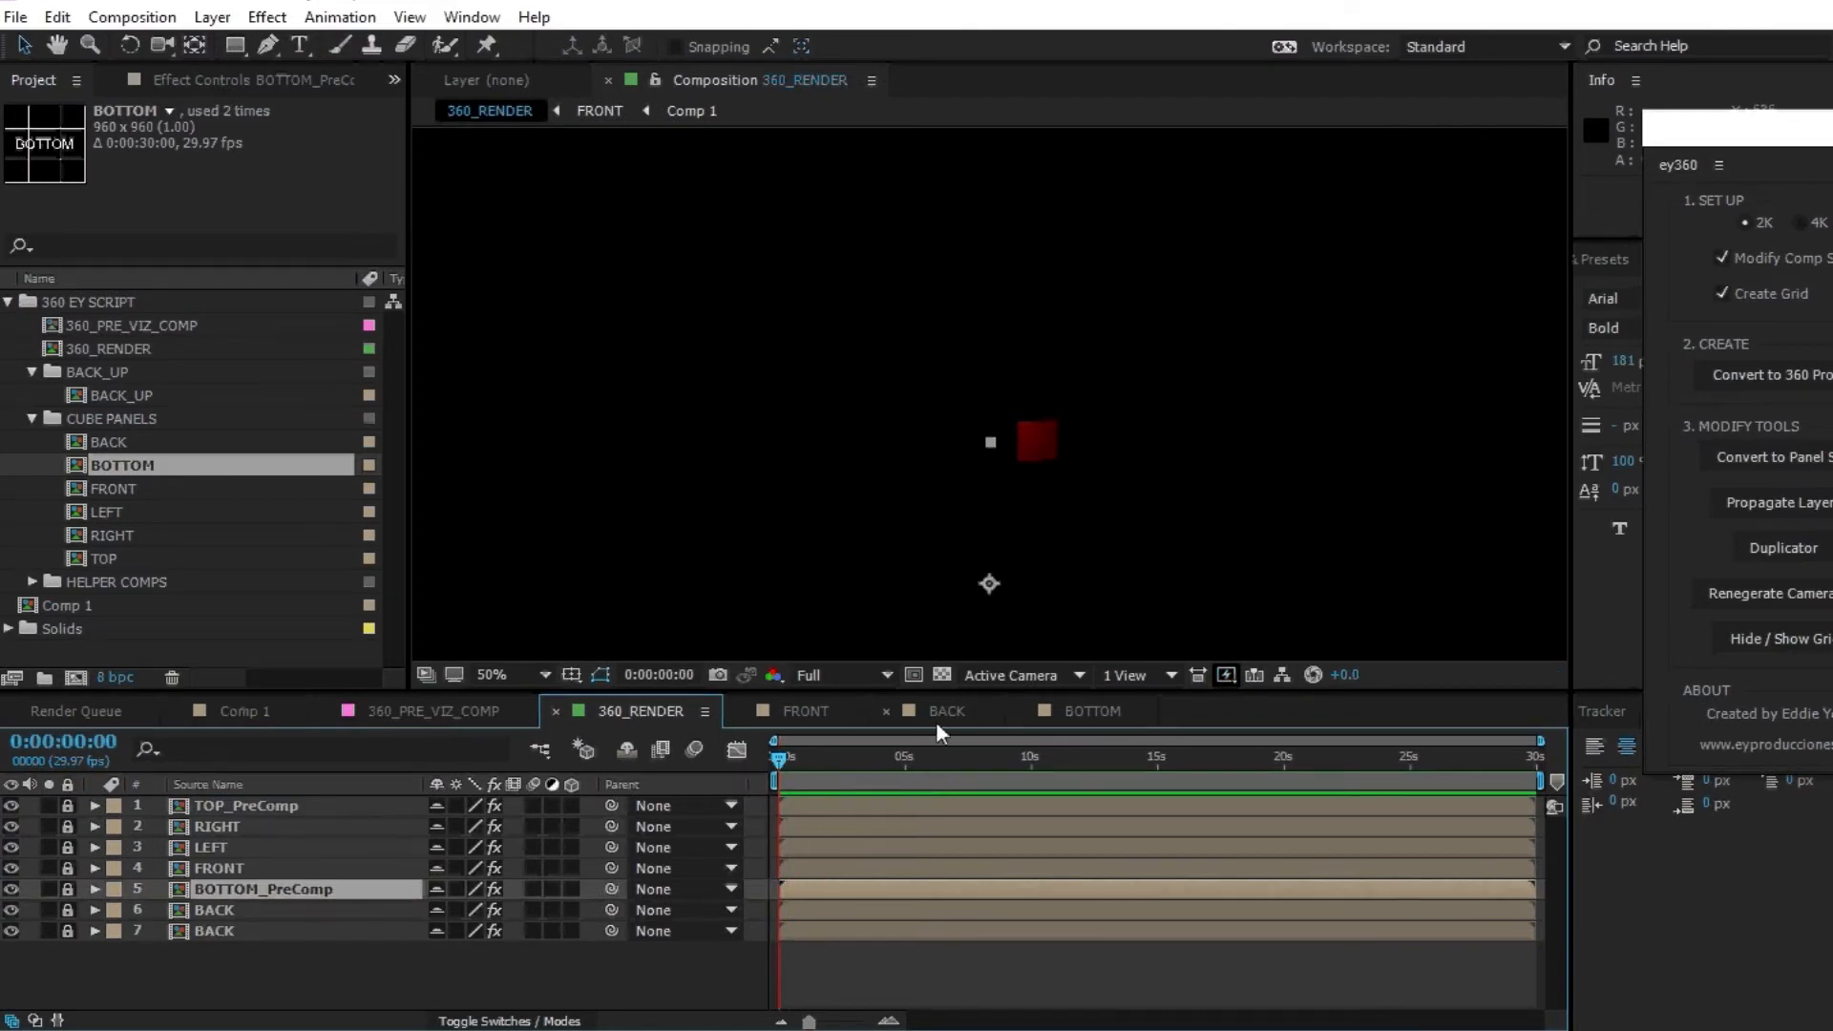
Regenerate the ey360 camera rig from Comp 1 so the cube panels include the camera's null parent.
click(779, 721)
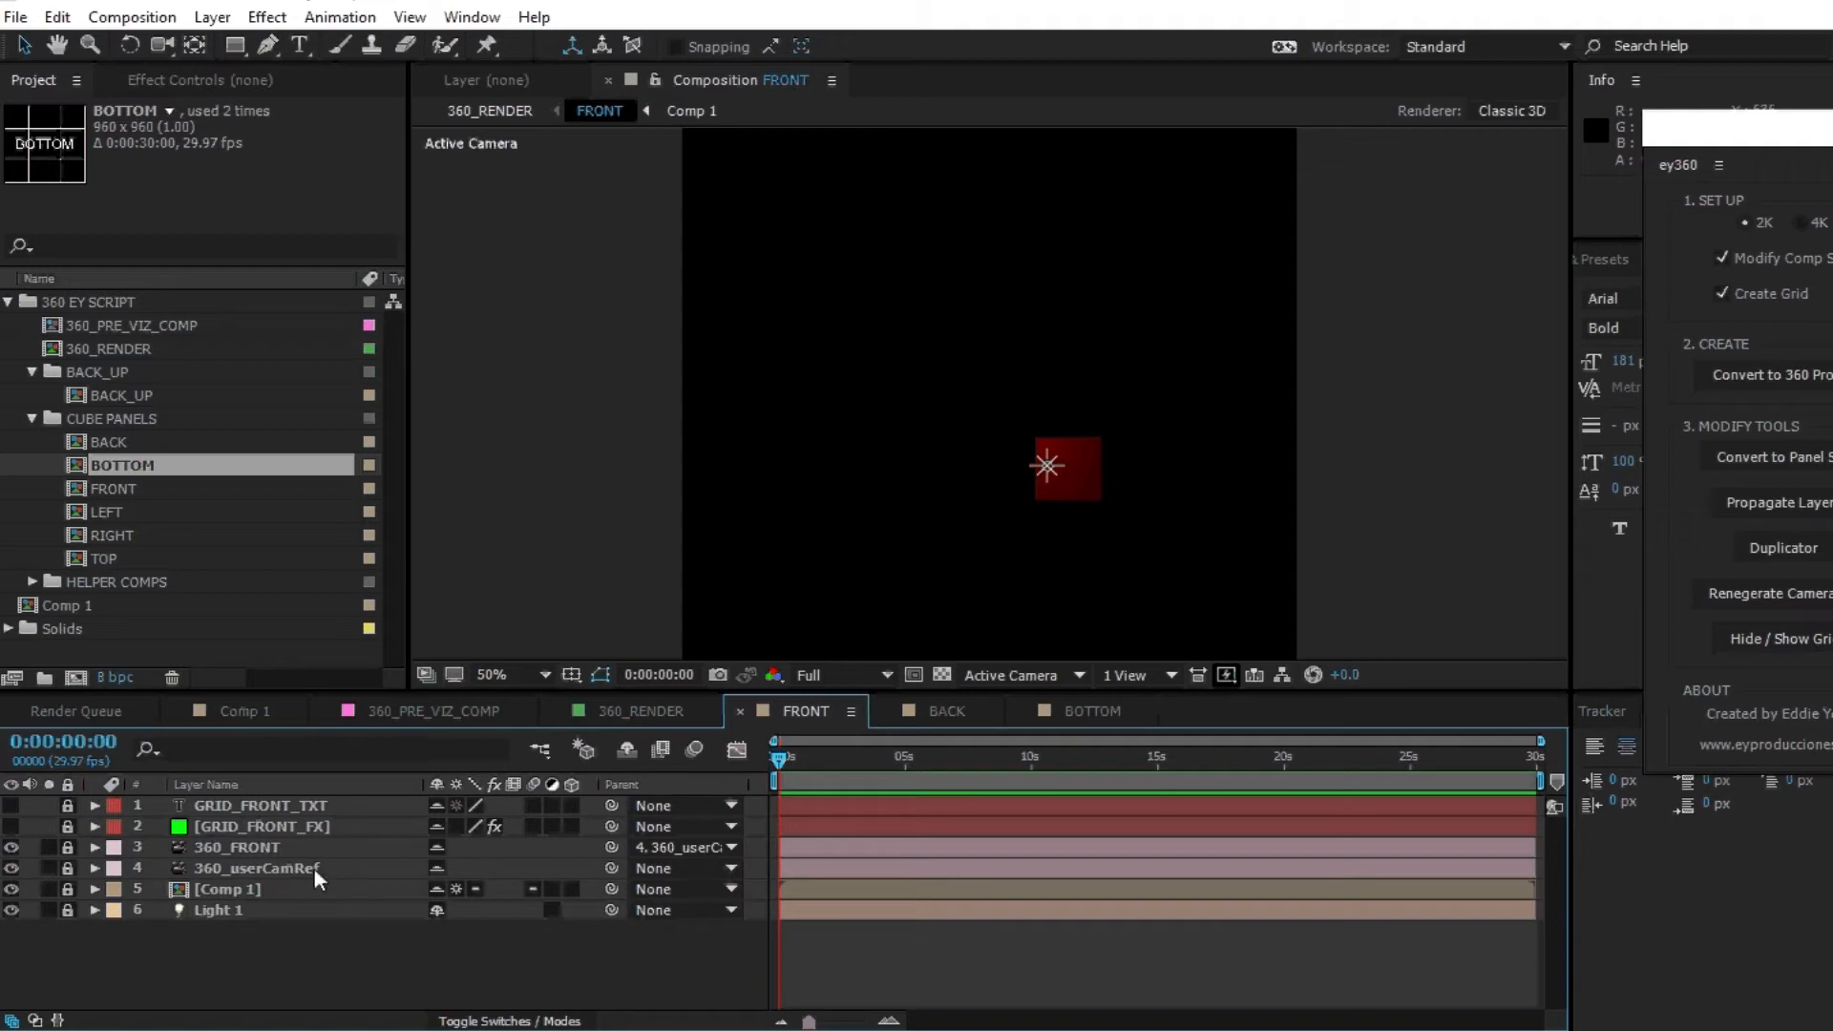
click(290, 700)
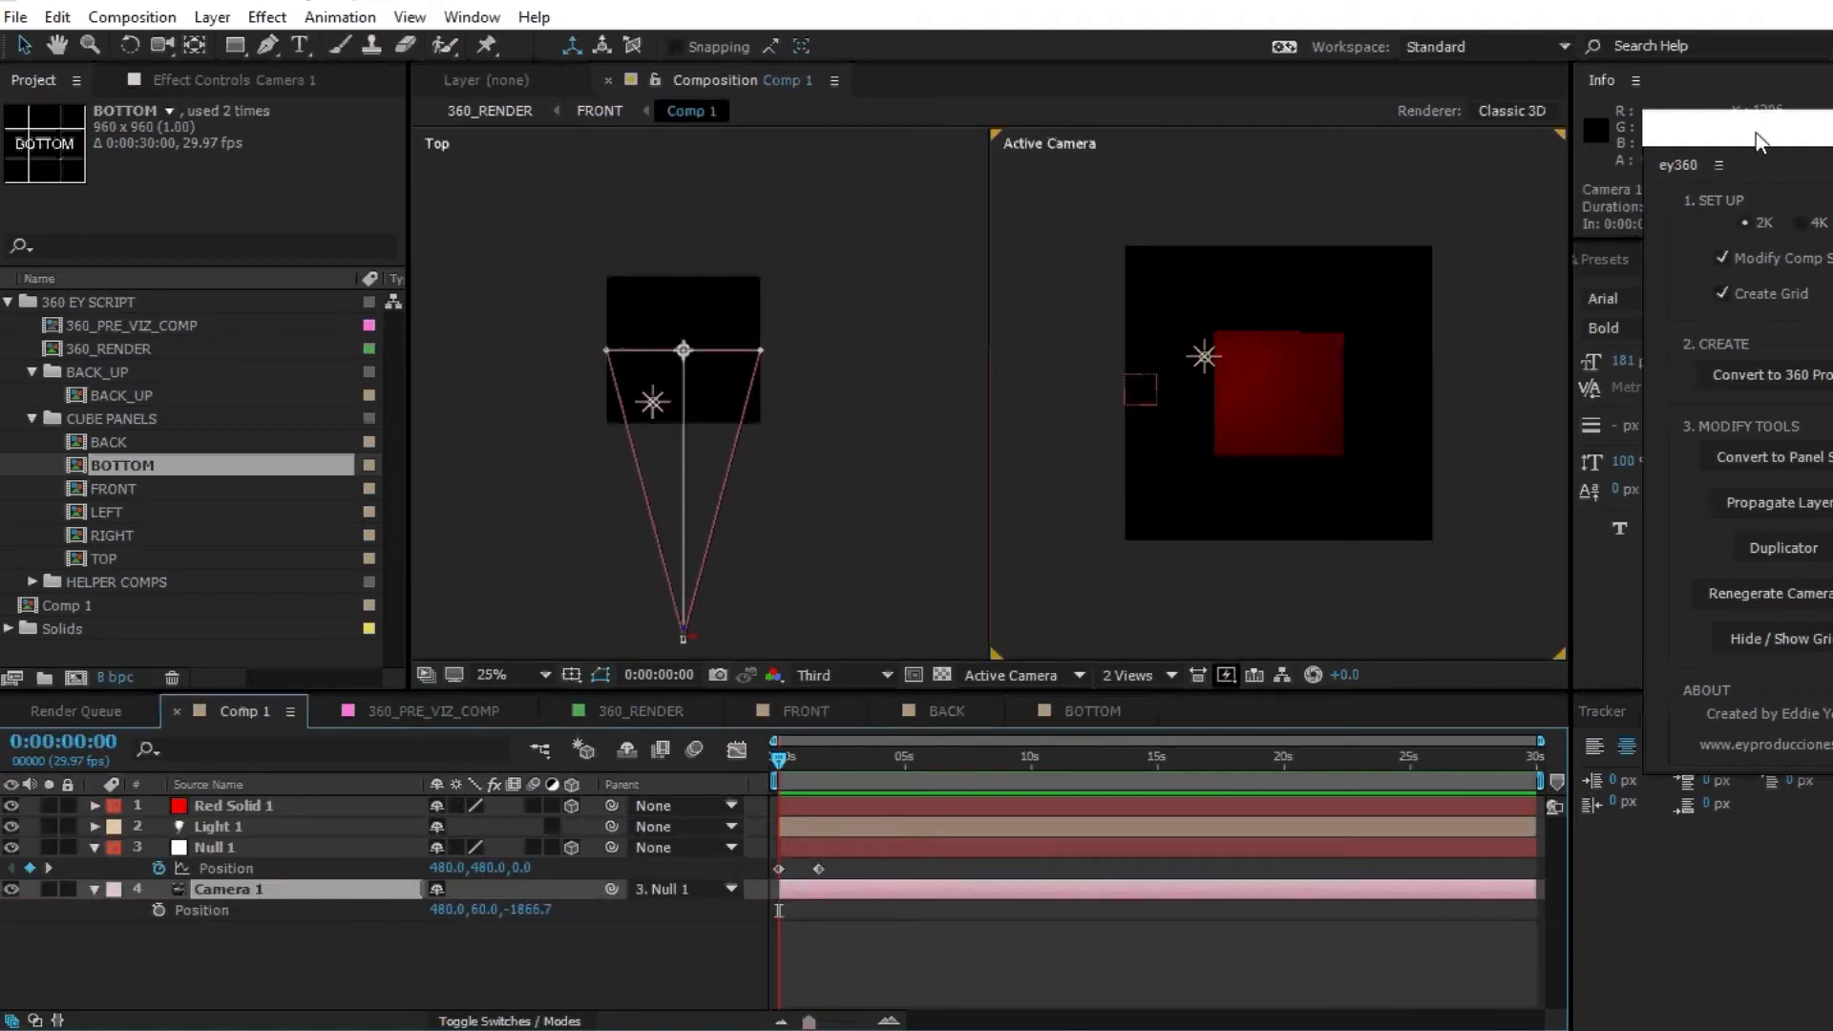
drag(1755, 133, 1552, 151)
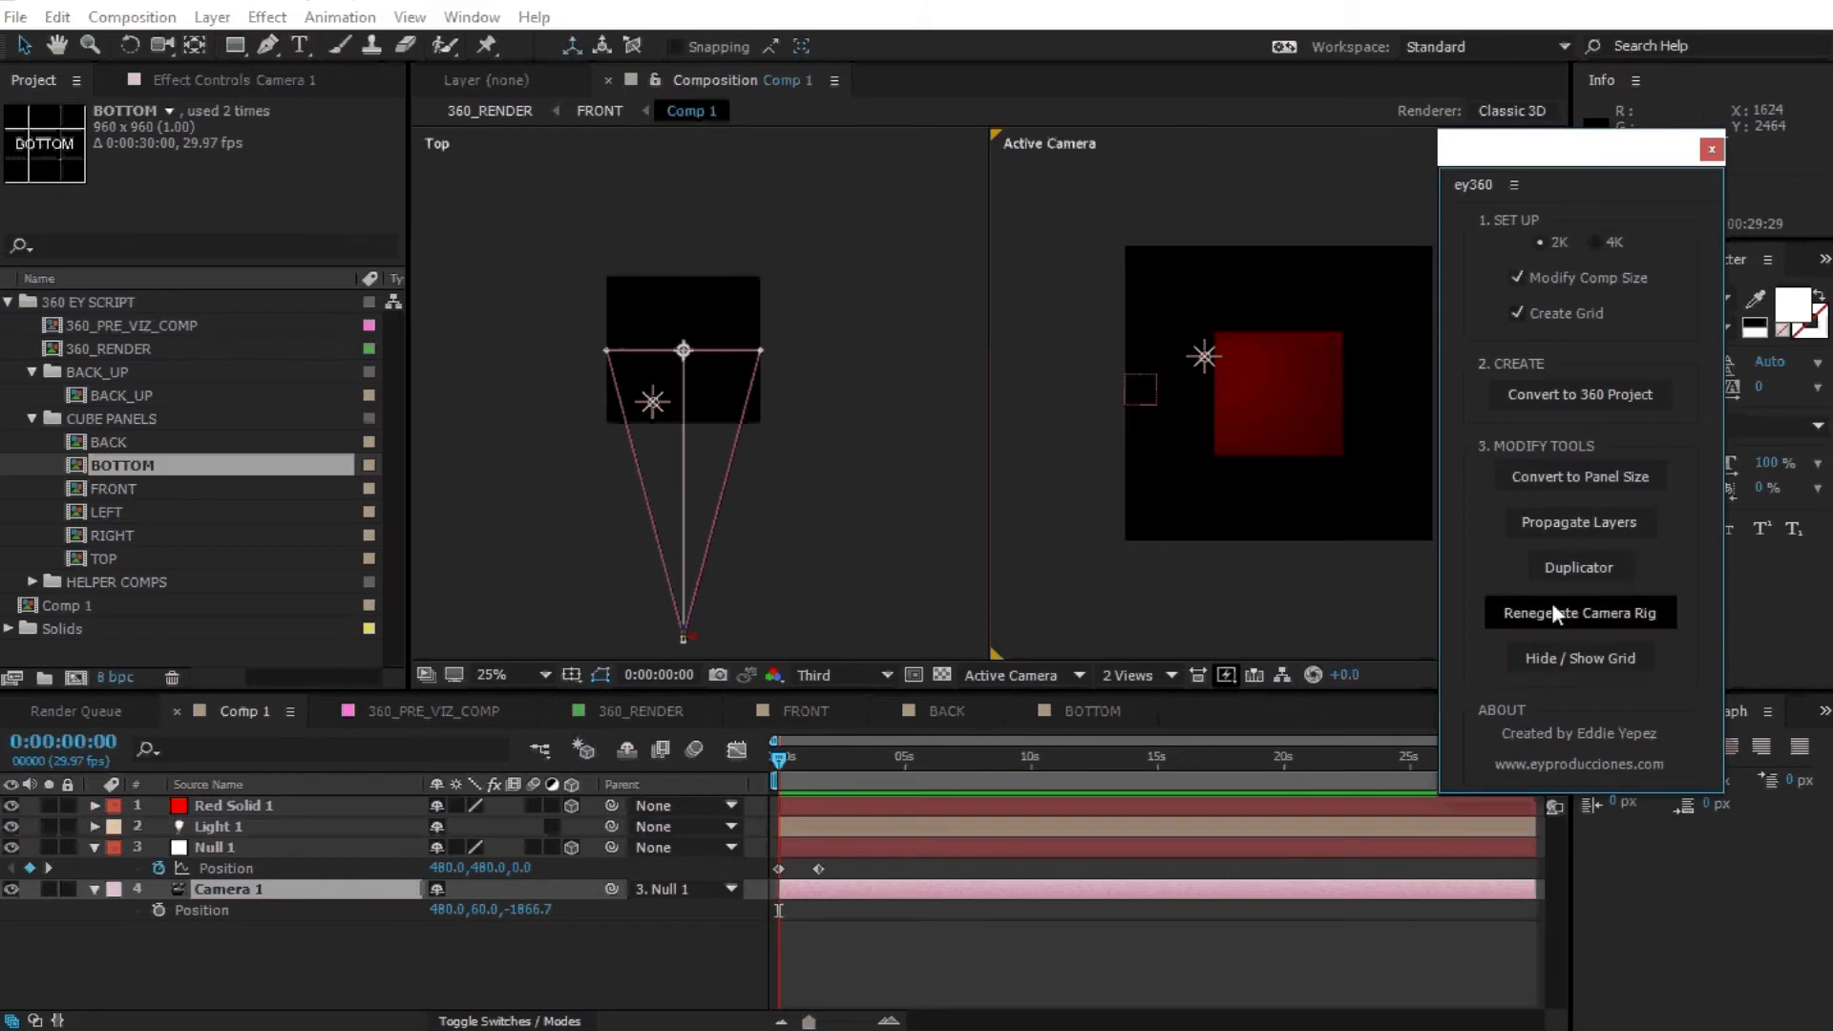
click(1572, 620)
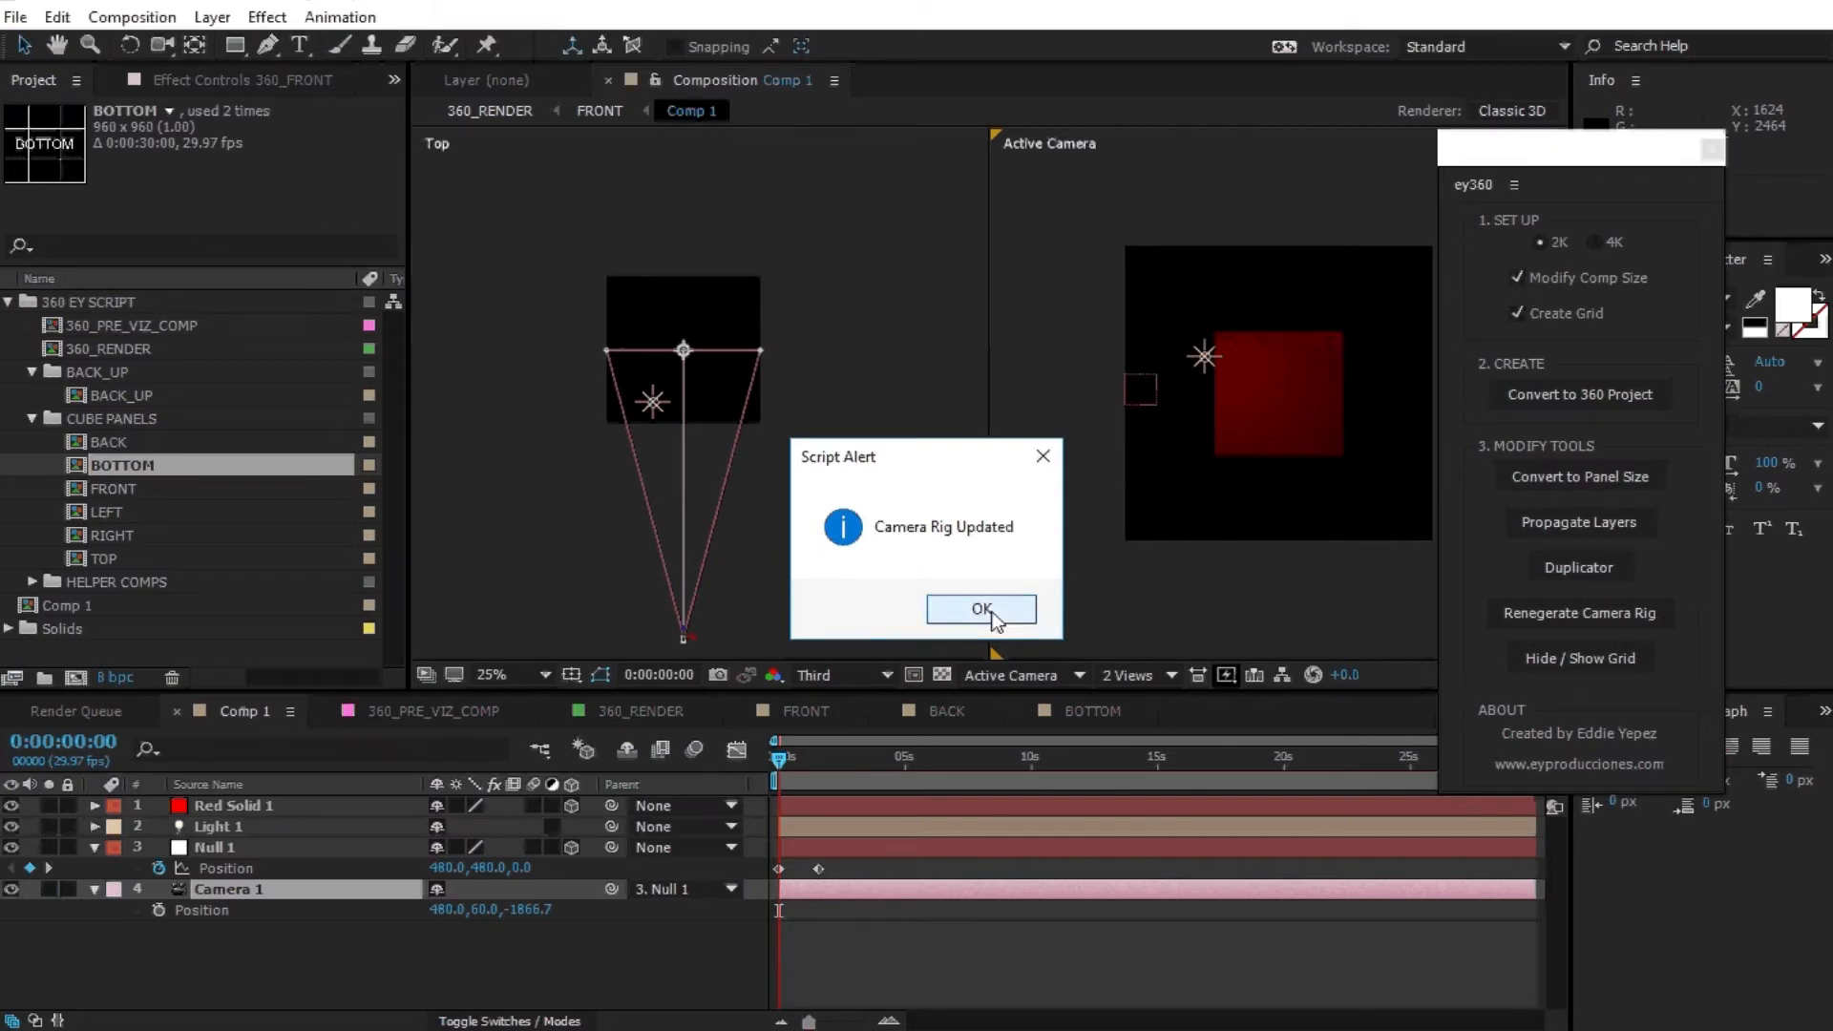
click(981, 608)
Review the updated camera motion in 360_PRE_VIZ_COMP, 360_RENDER and FRONT, going to 0:00:00:24.
click(449, 711)
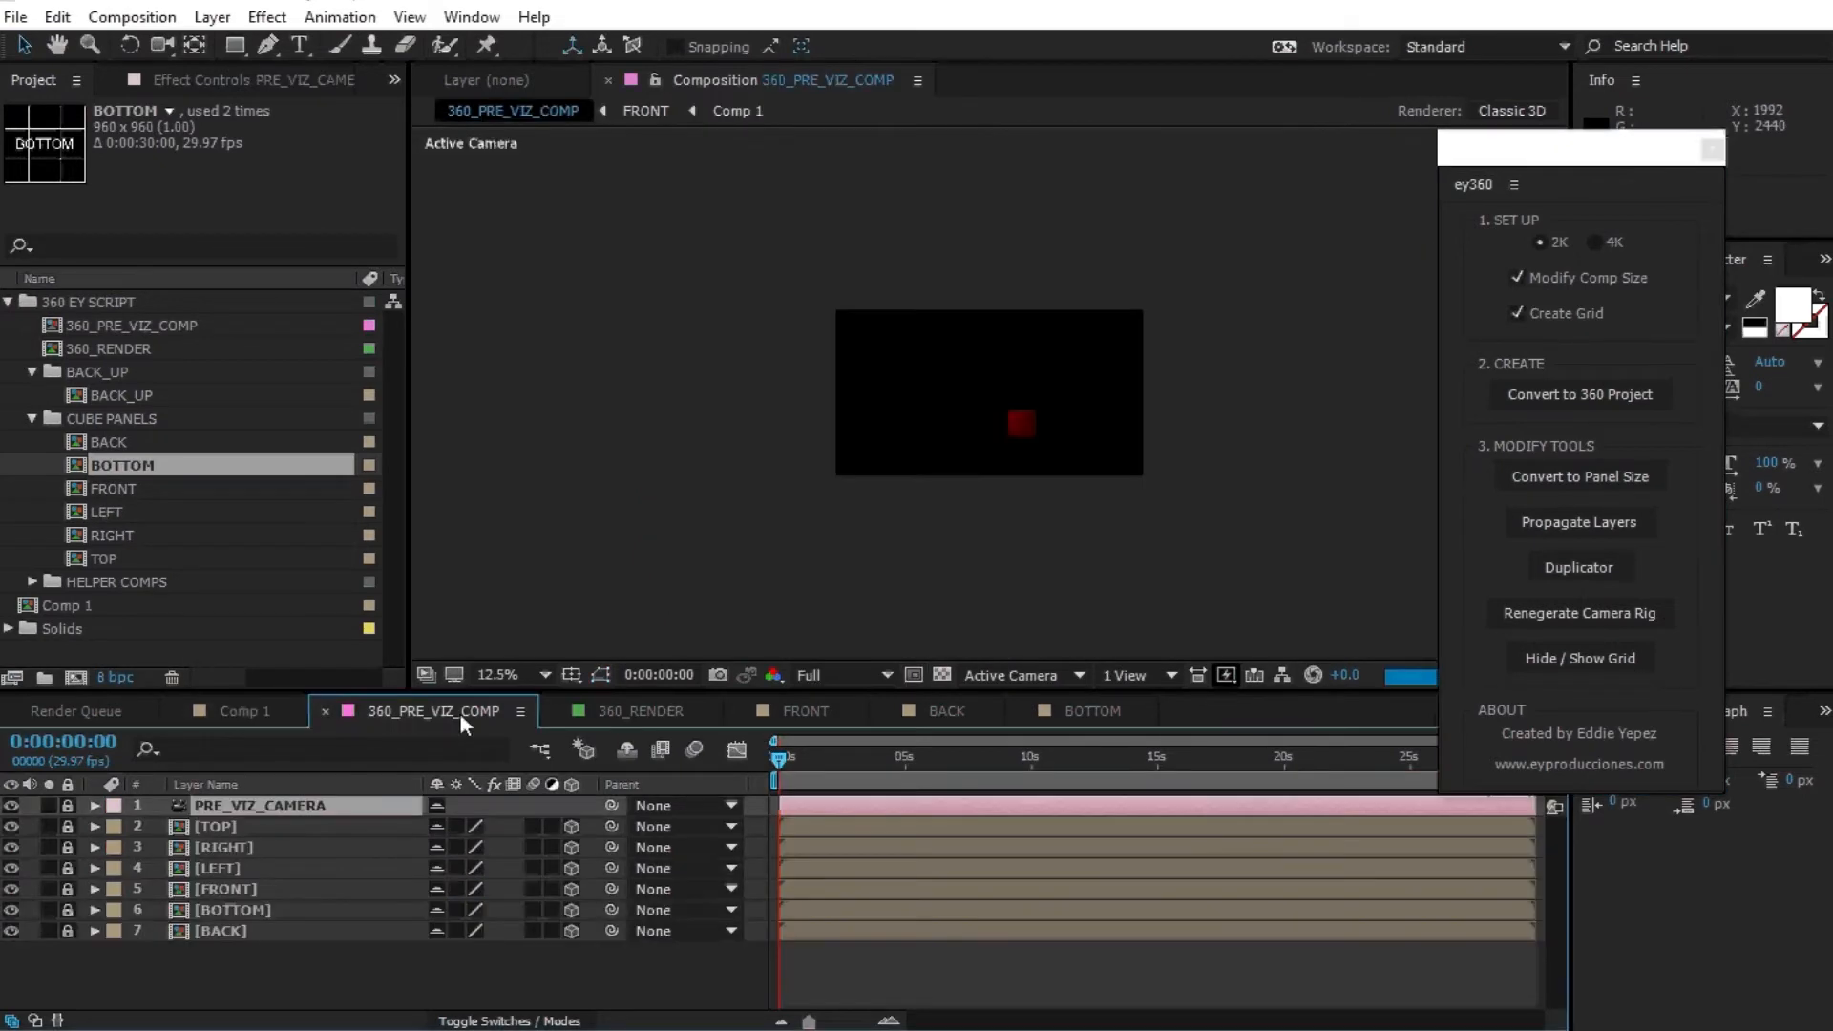
drag(779, 759, 818, 763)
click(604, 712)
click(827, 720)
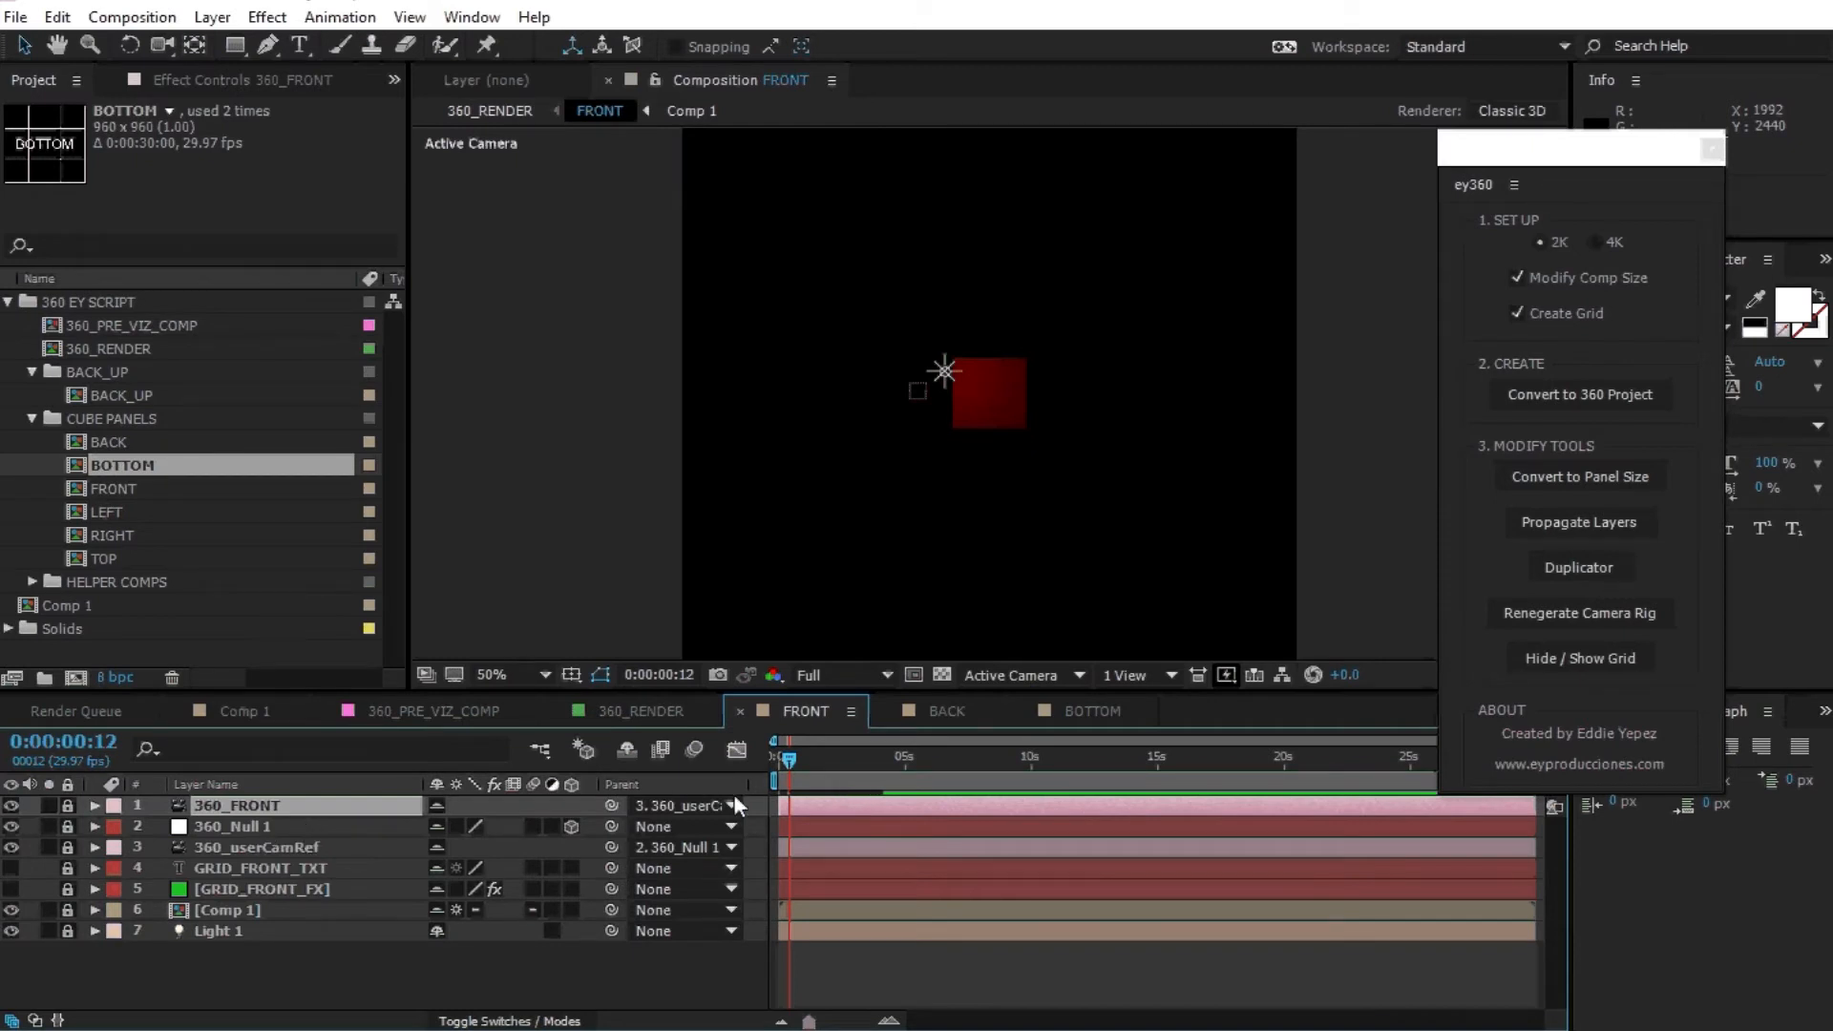
click(800, 763)
Return Comp 1 to 0:00:00:00 and remove Null 1's Position keyframes.
click(245, 710)
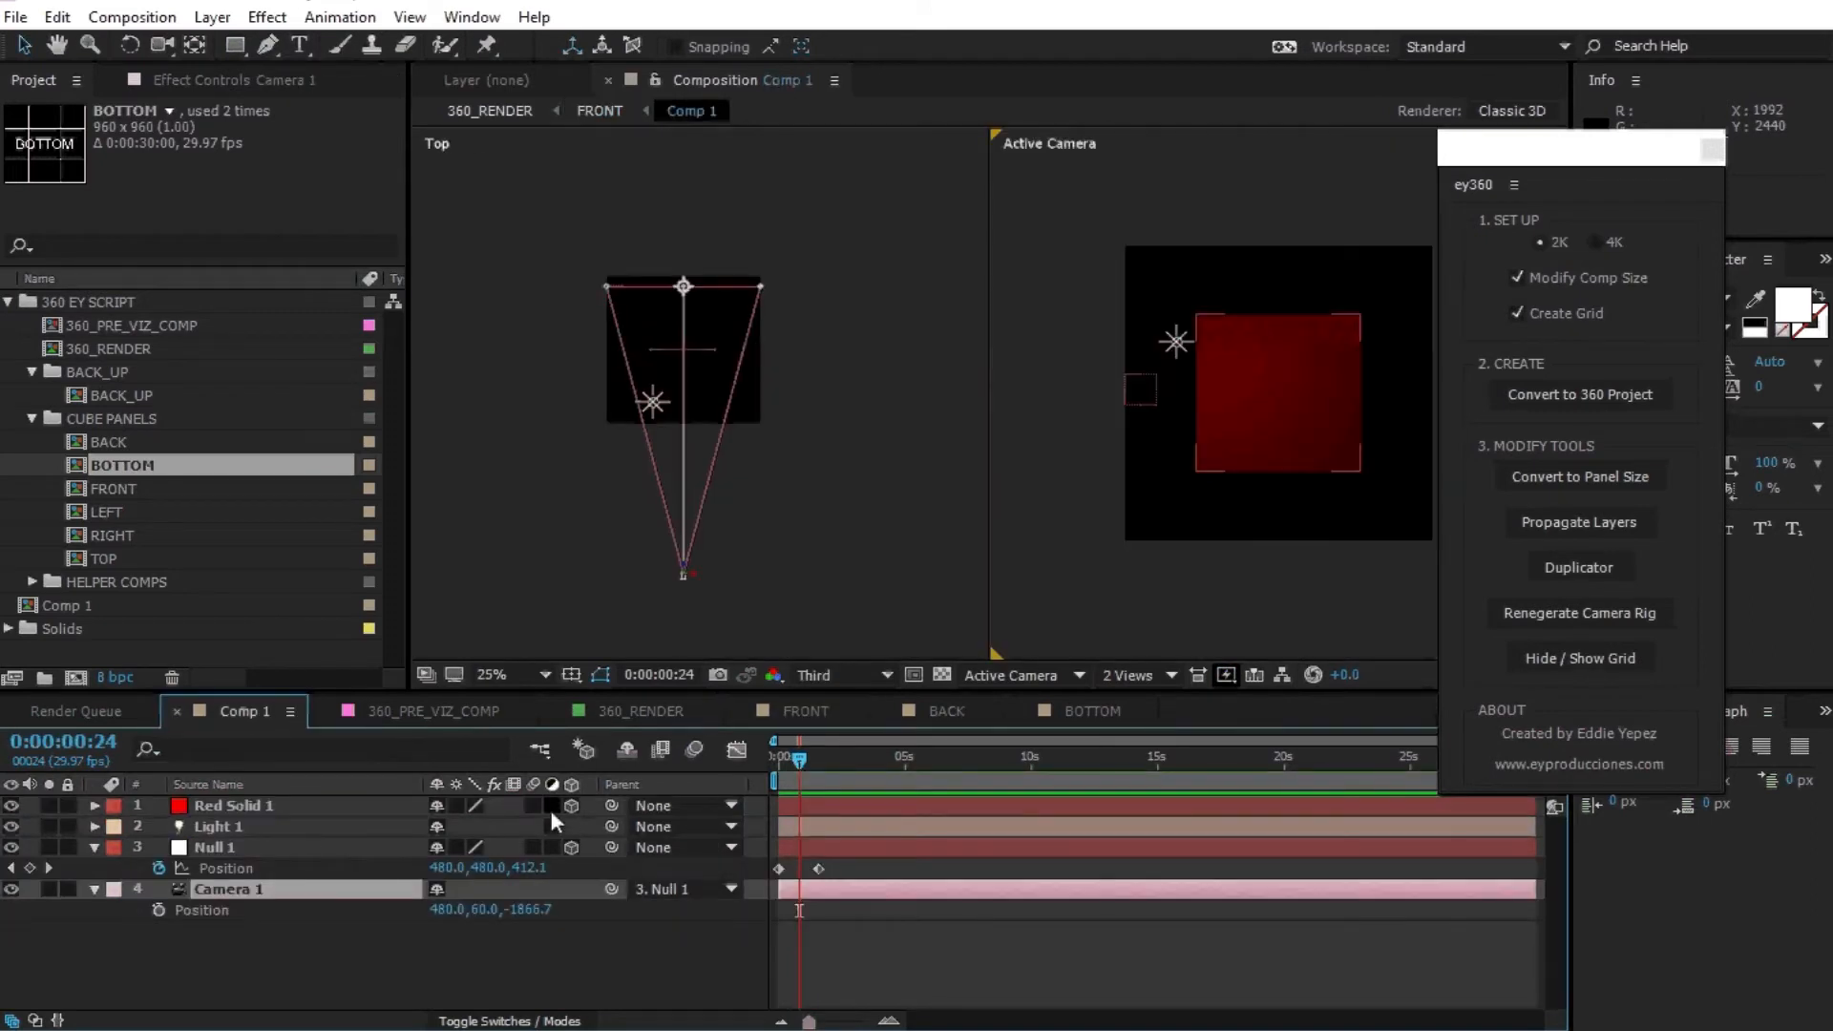
click(1606, 658)
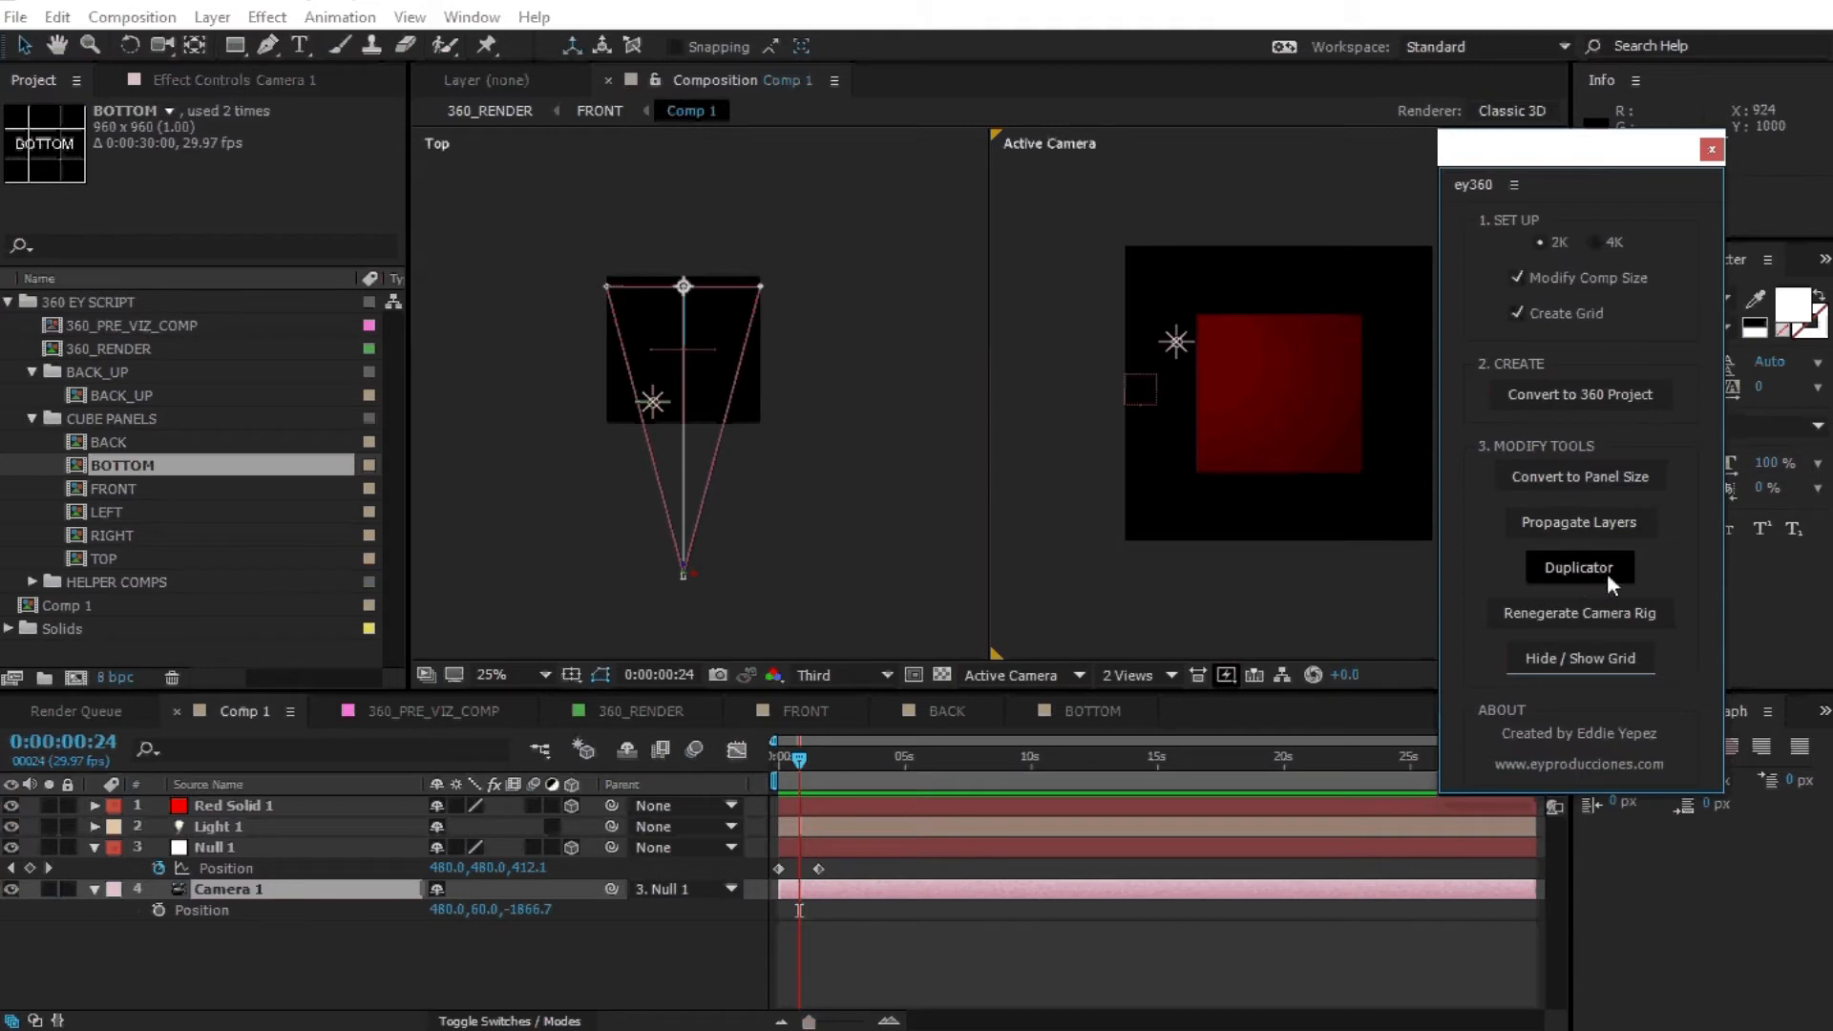
drag(799, 760, 663, 760)
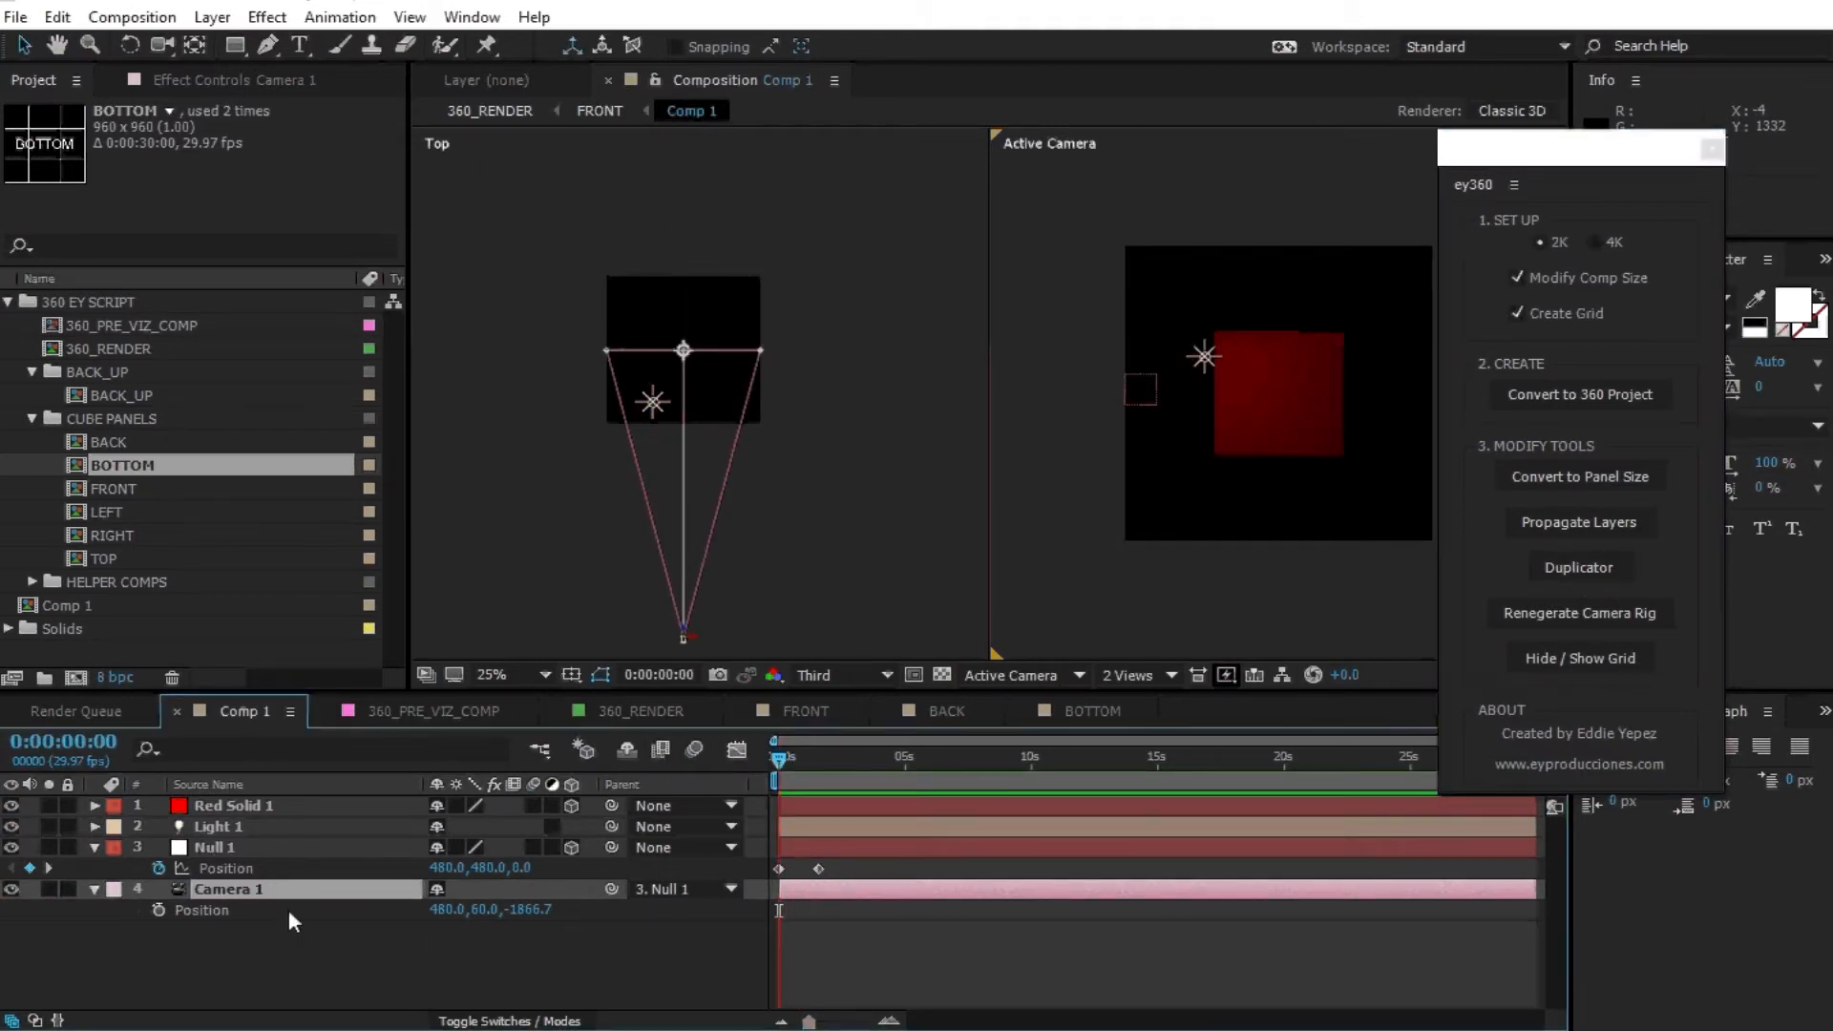
click(158, 868)
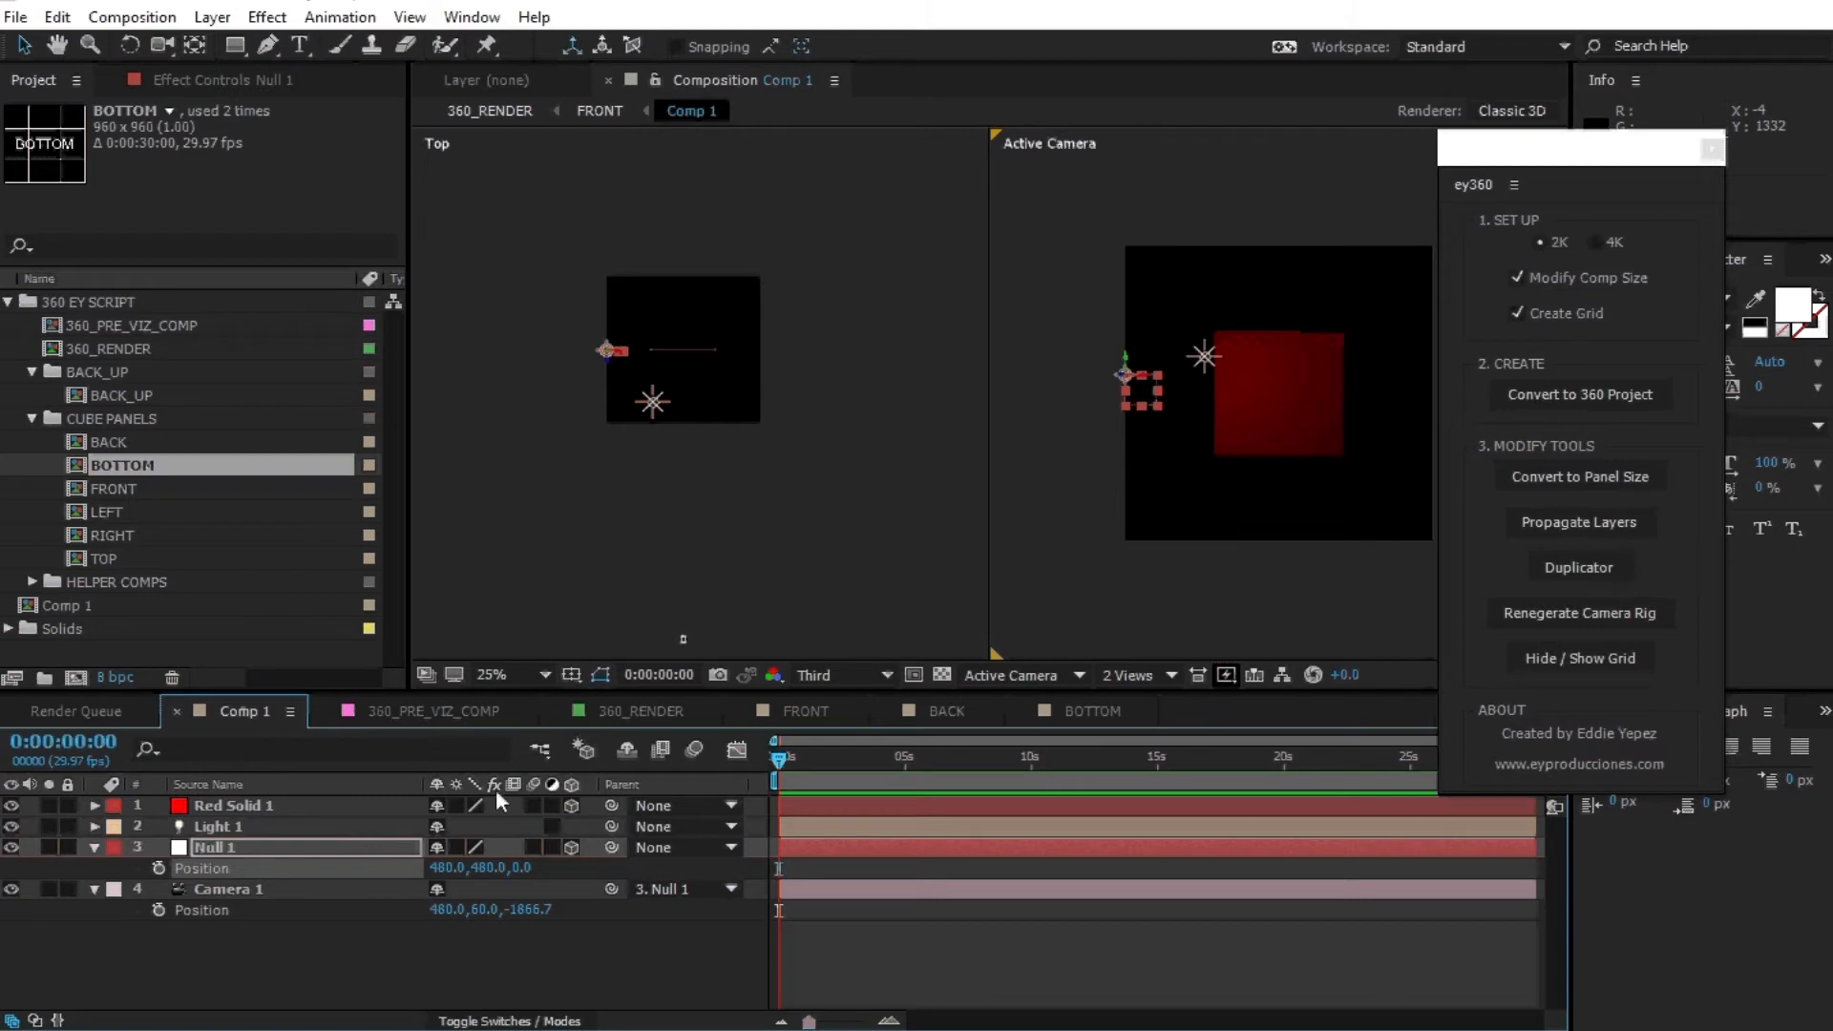
Draw a star on a new shape layer over the red solid in Comp 1 and make the layer 3D.
drag(1302, 359, 1204, 370)
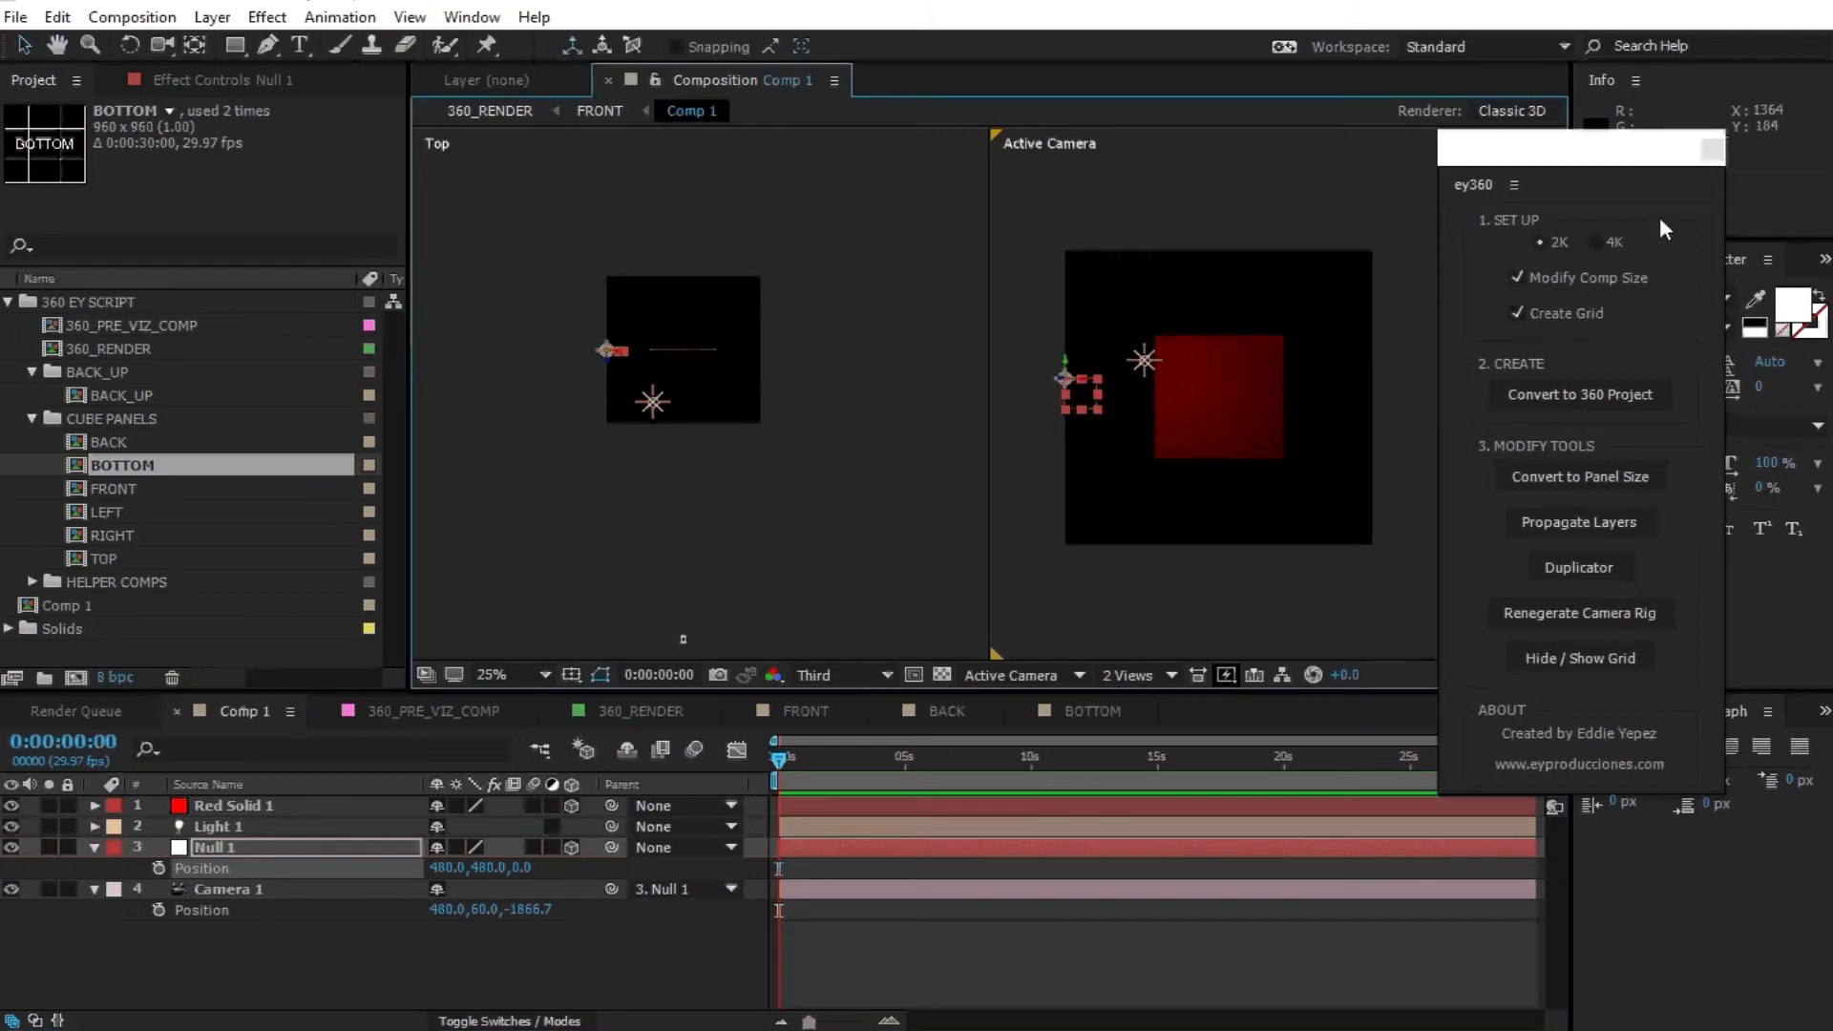
drag(1556, 158, 1619, 158)
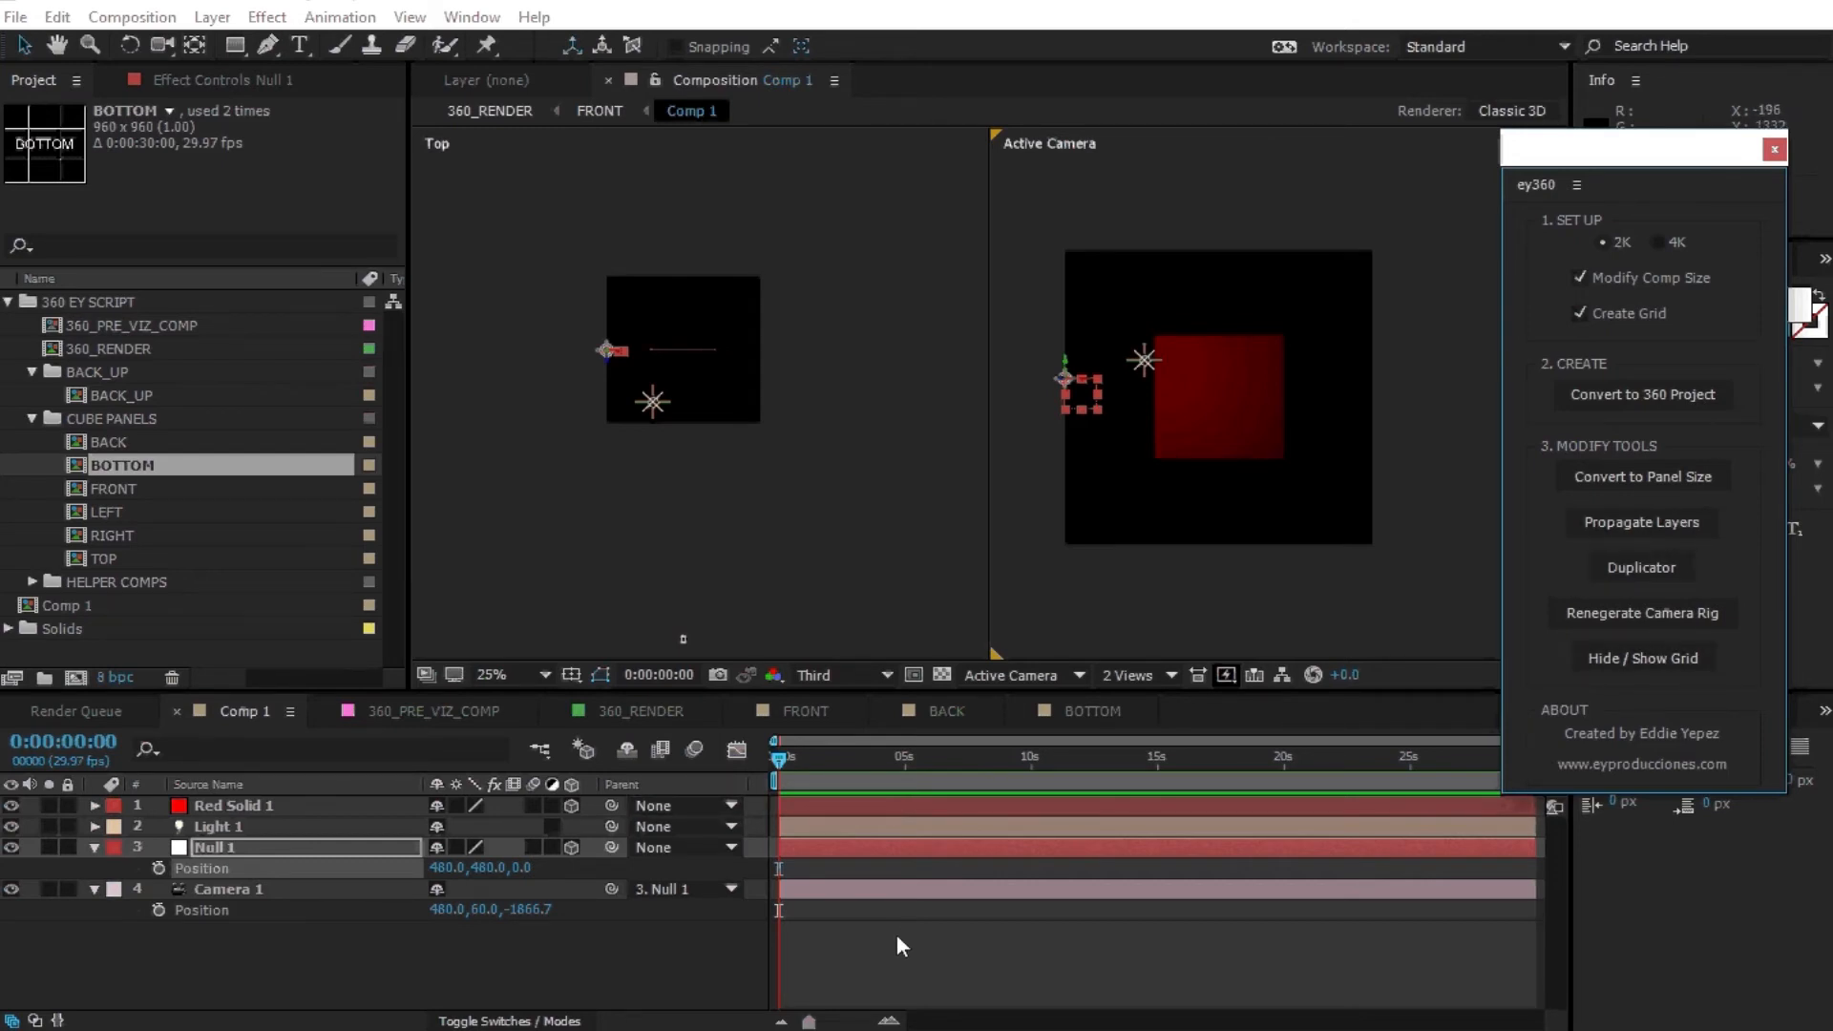
drag(231, 46, 372, 147)
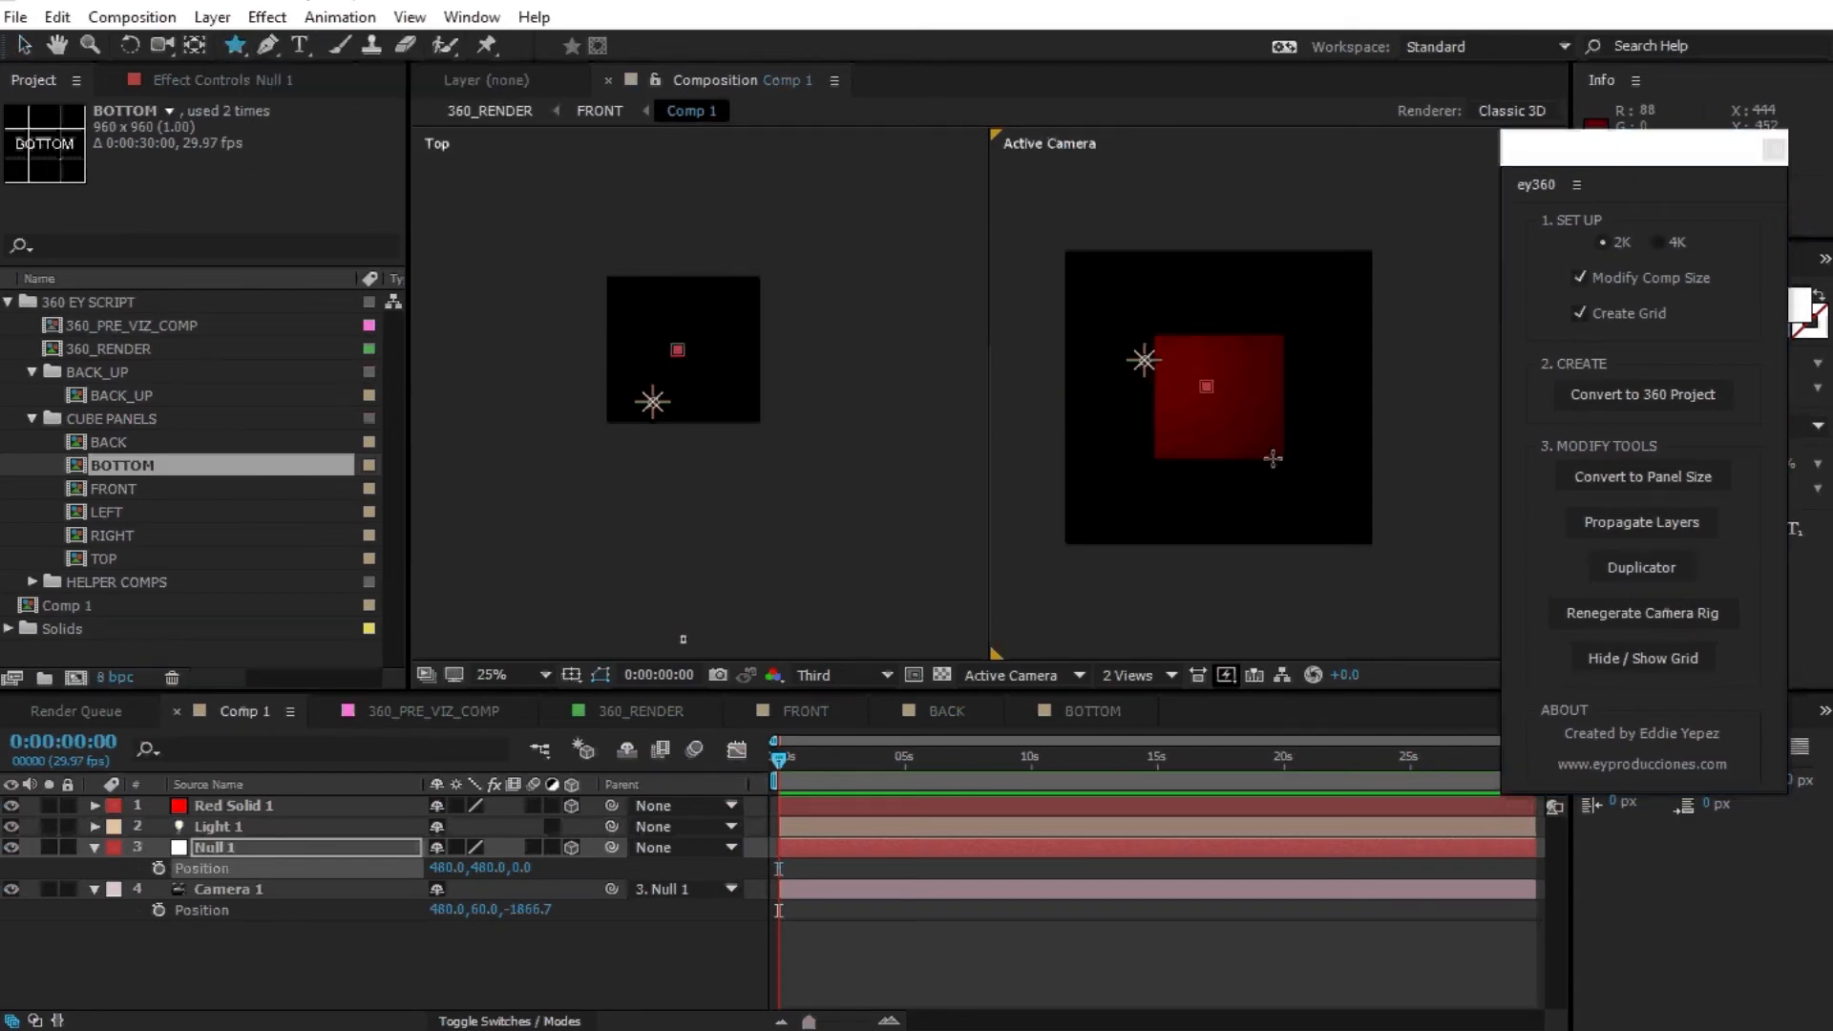
drag(1206, 382, 1207, 282)
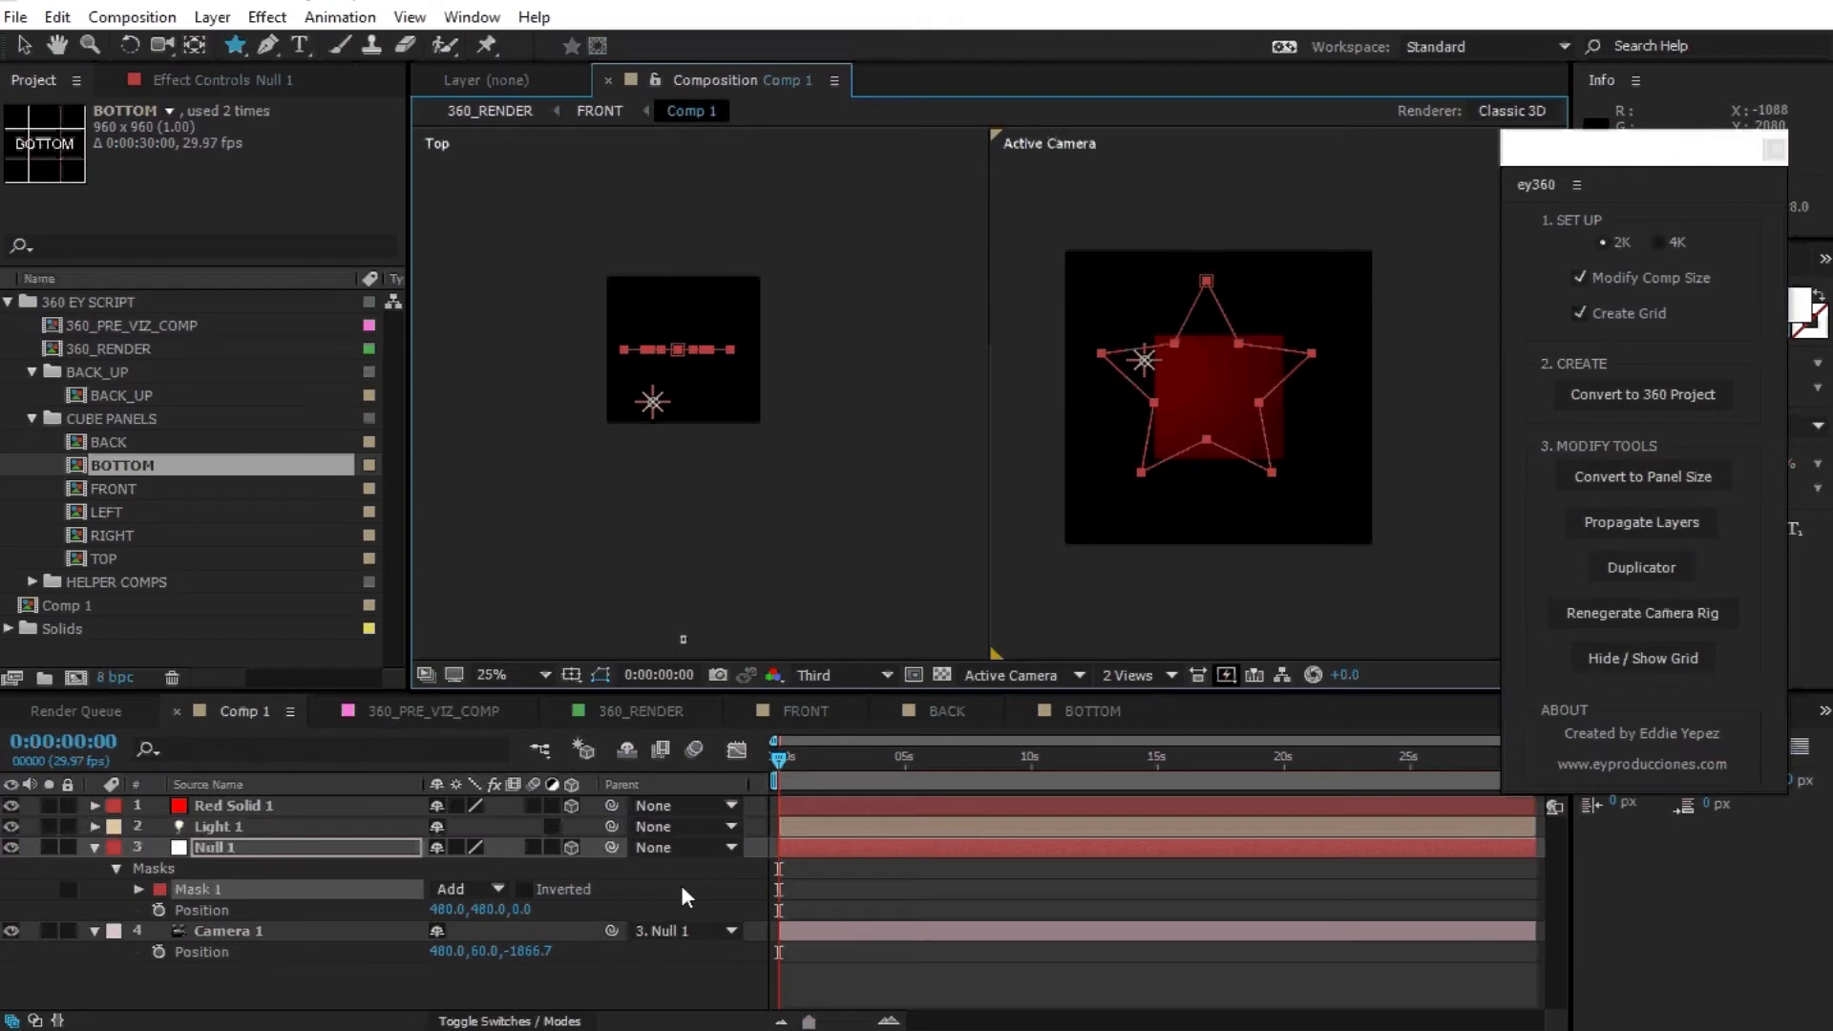
key(ctrl+z)
click(938, 980)
drag(1219, 399, 1214, 294)
drag(1276, 449, 1257, 436)
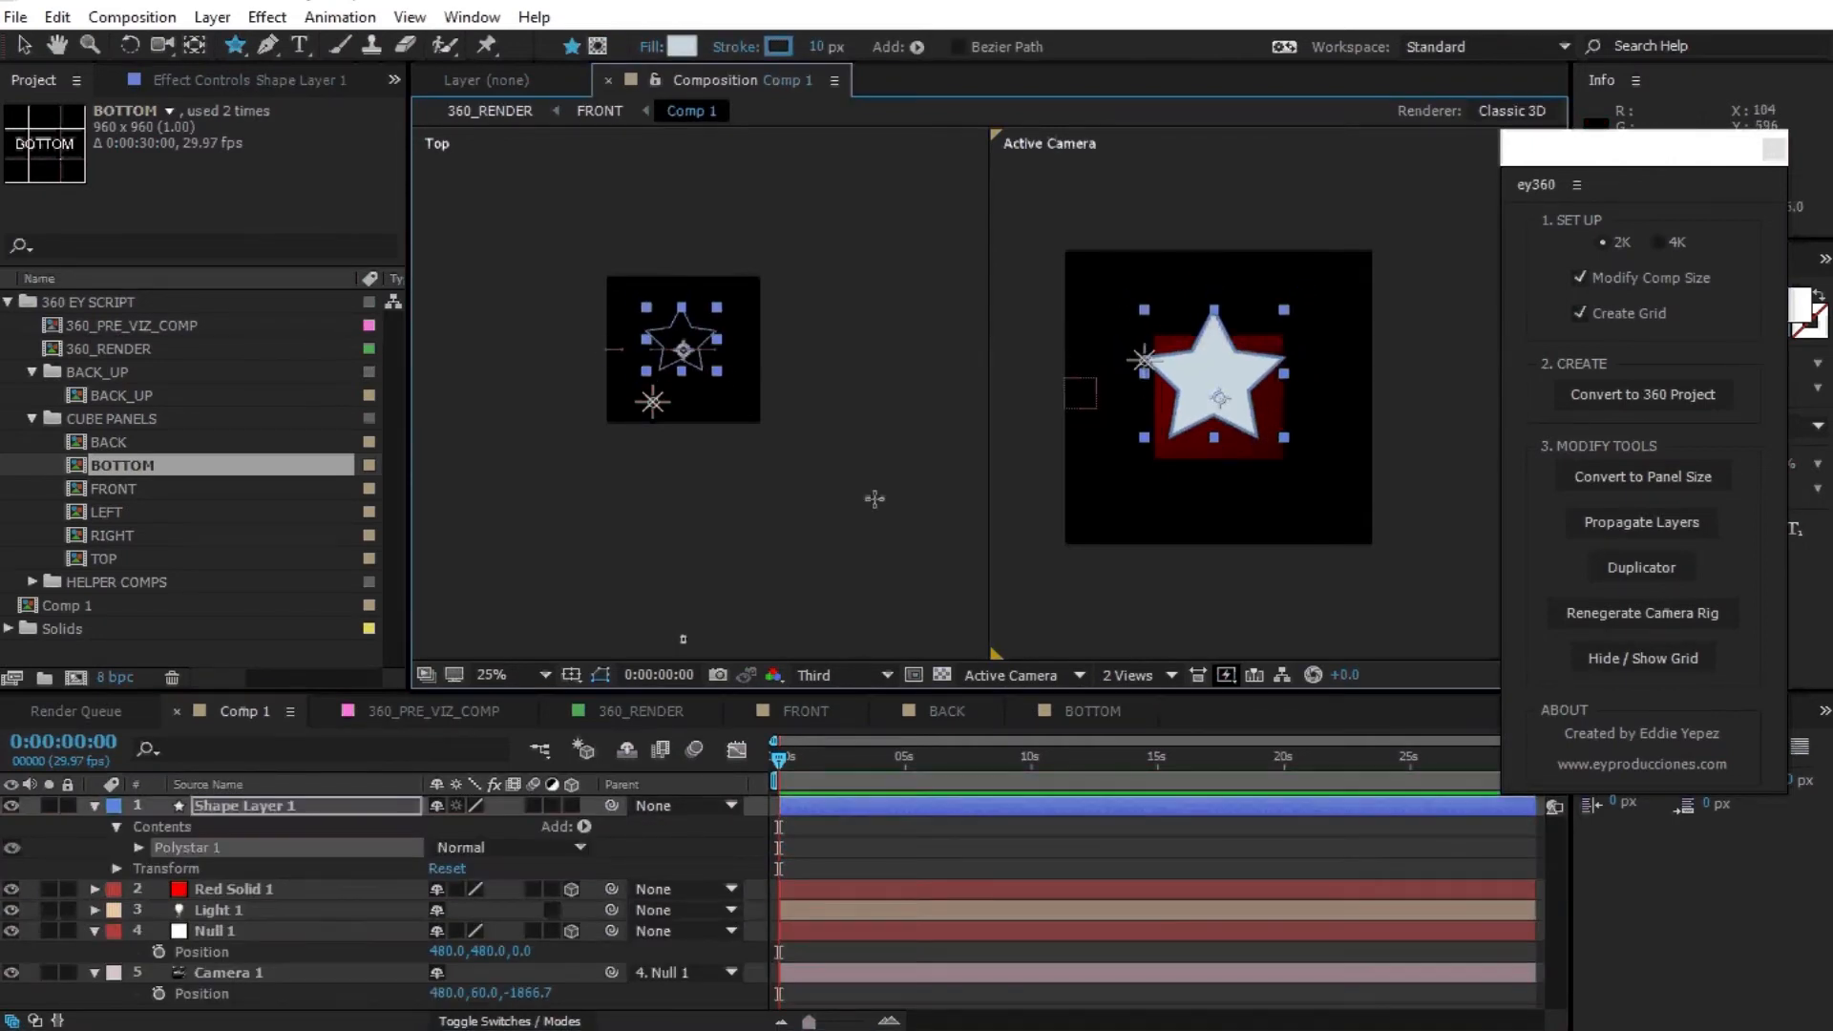
click(571, 804)
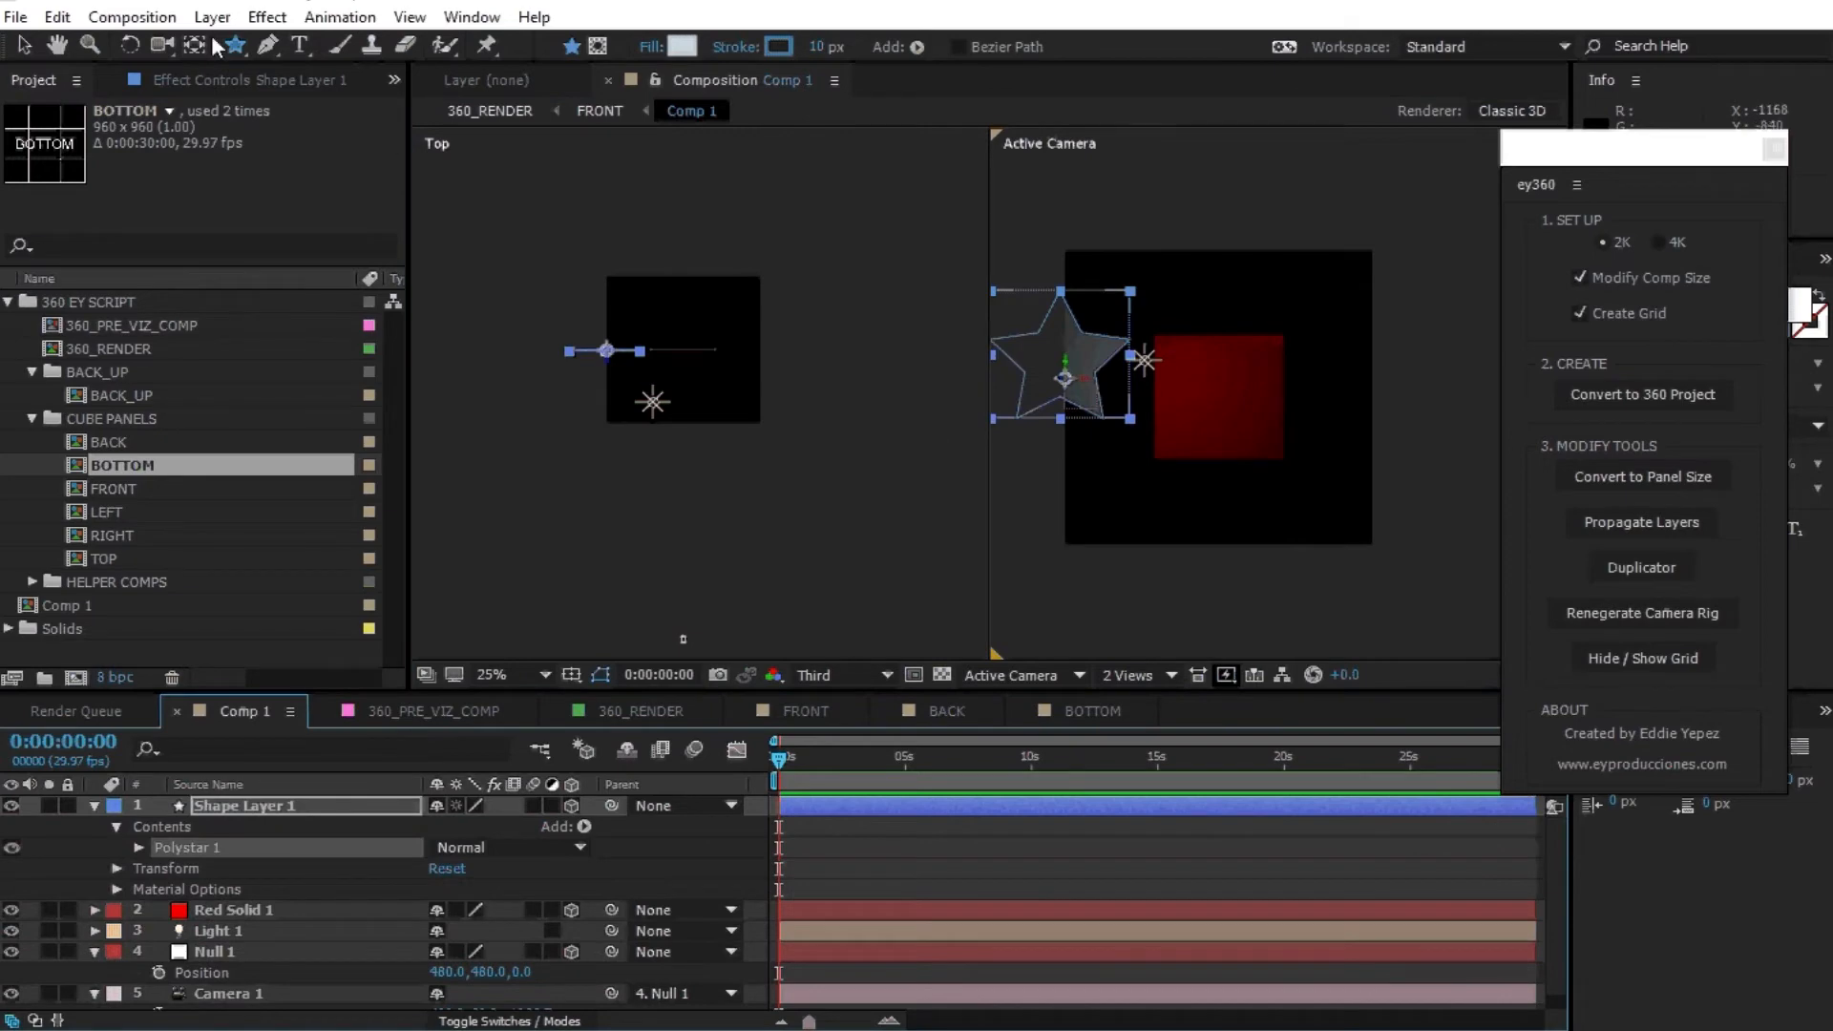
Move the star over the upper part of the red solid and turn off Light 1's visibility.
drag(10, 45, 124, 43)
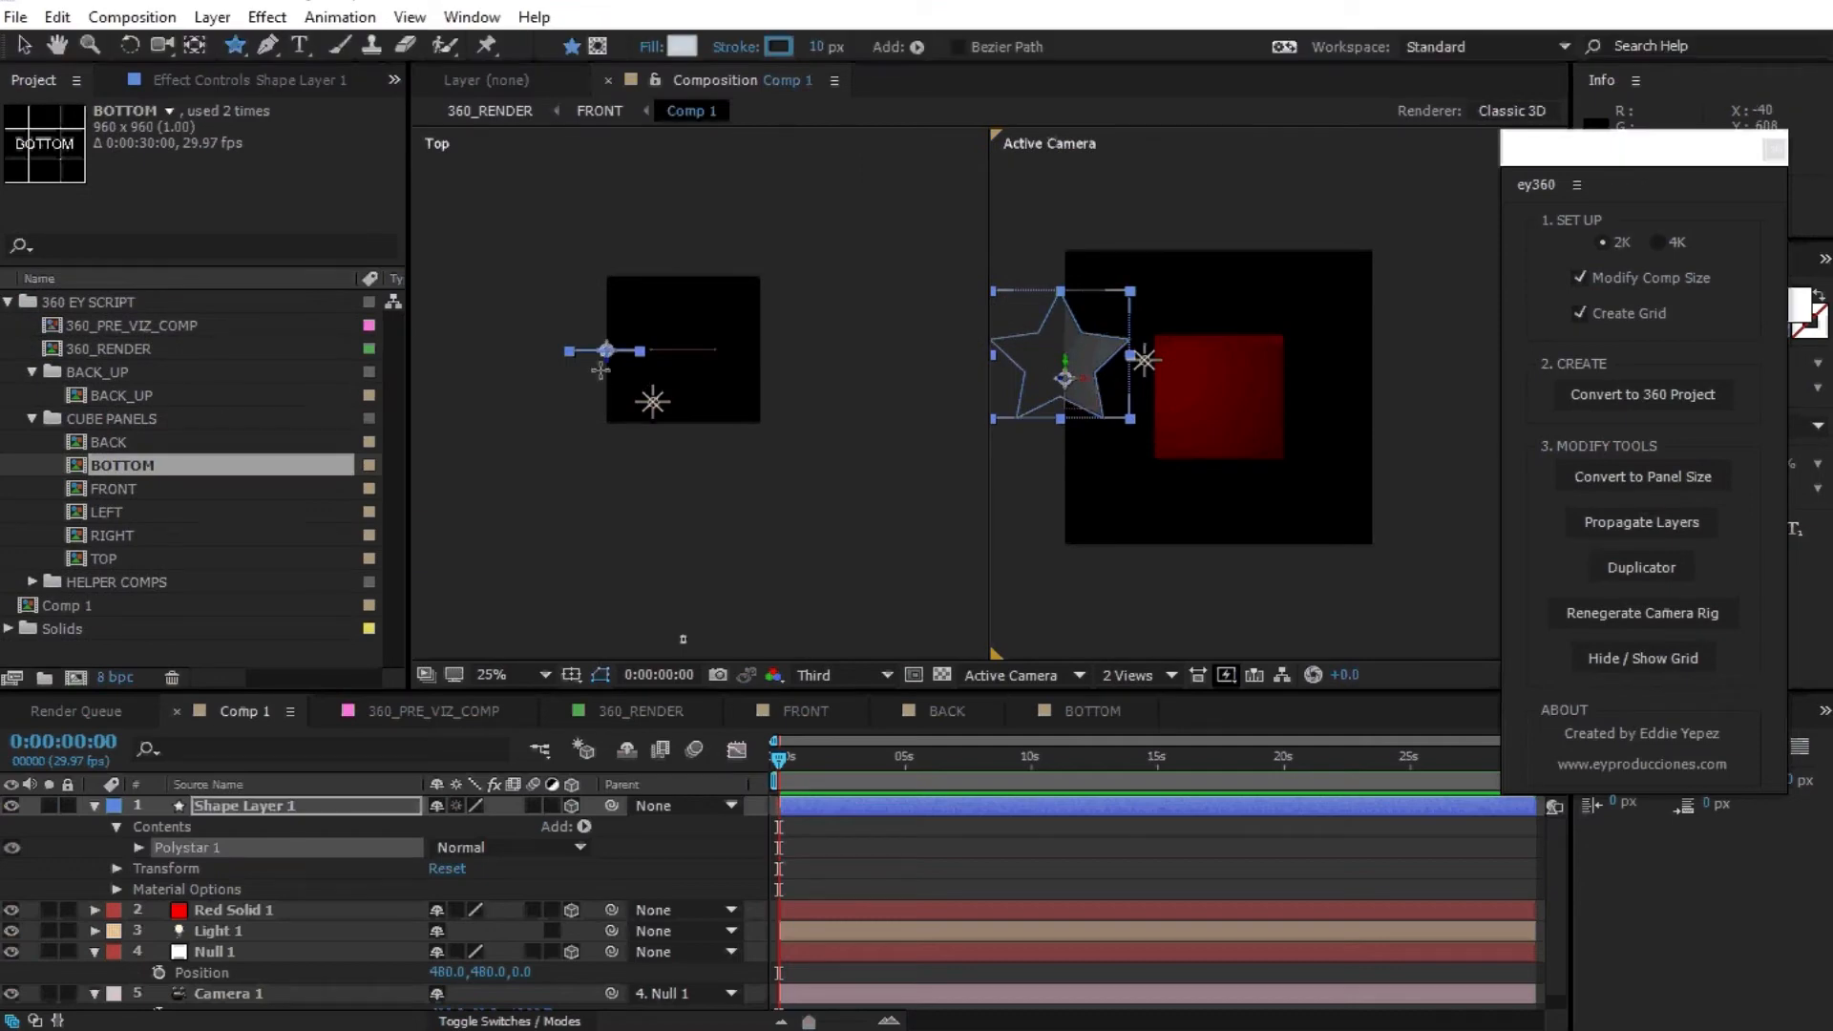
key(v)
click(612, 371)
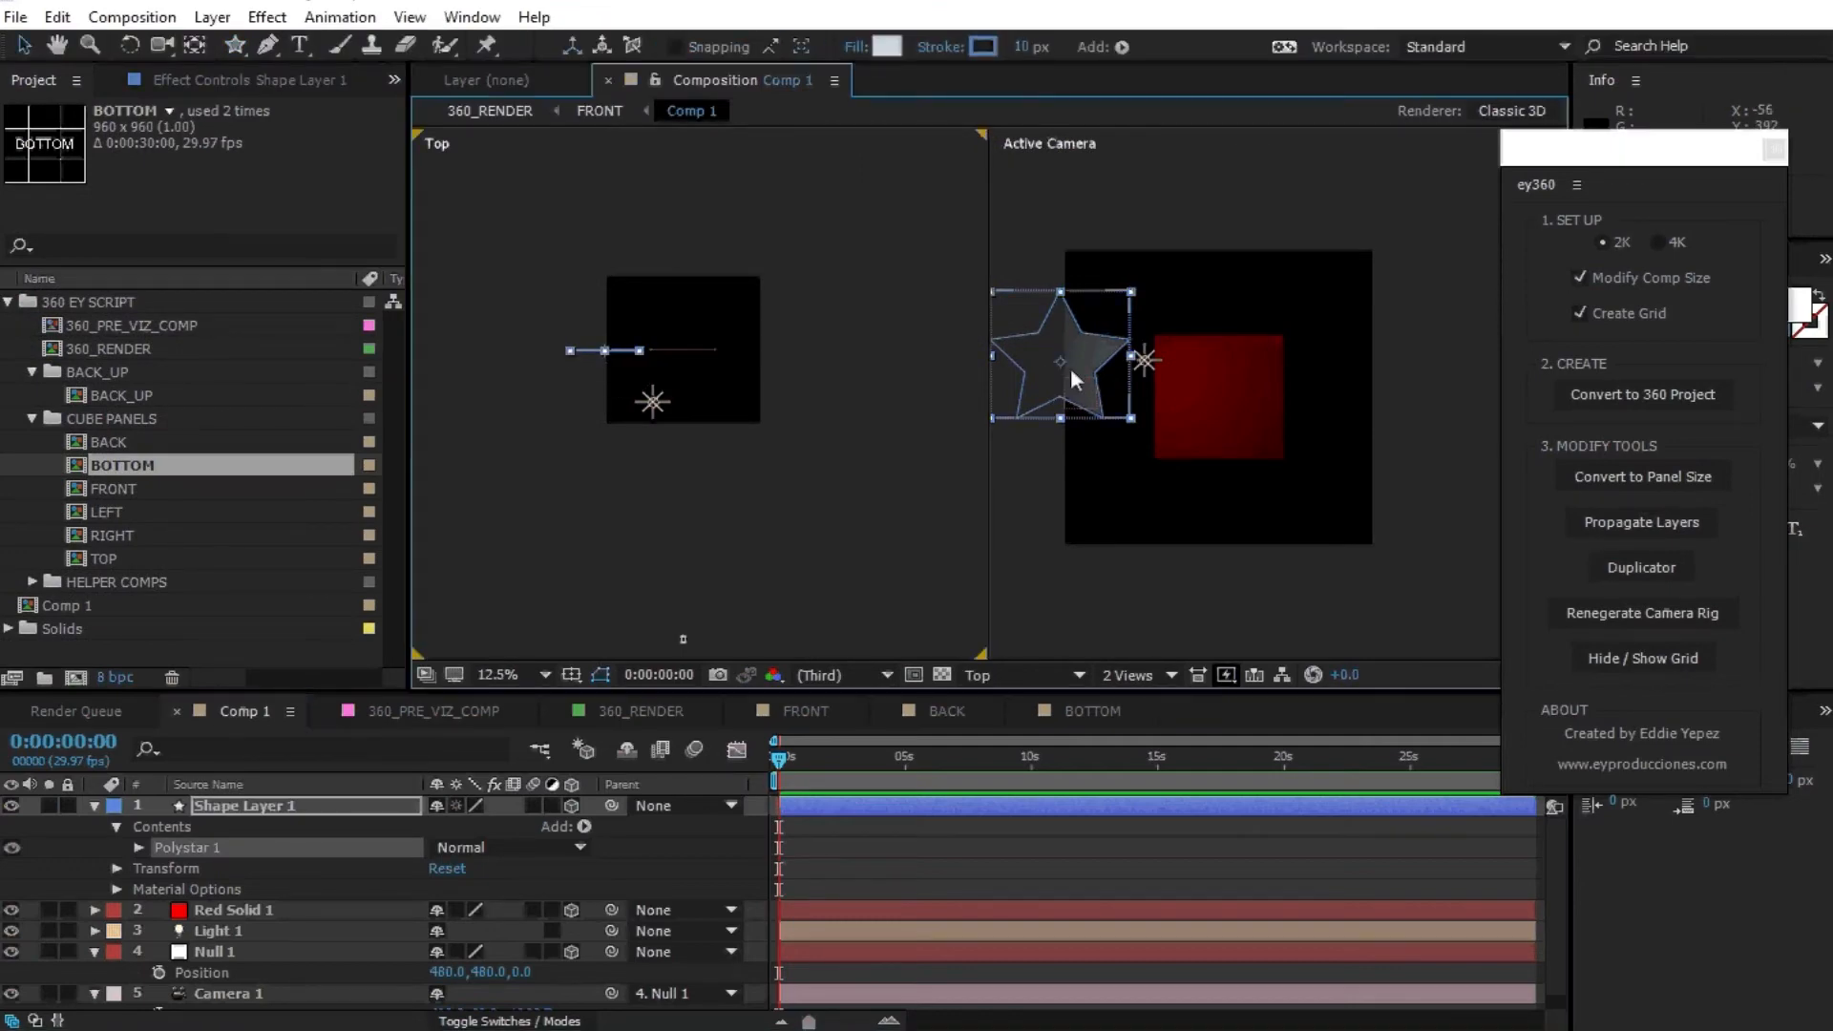
drag(1047, 344, 1232, 319)
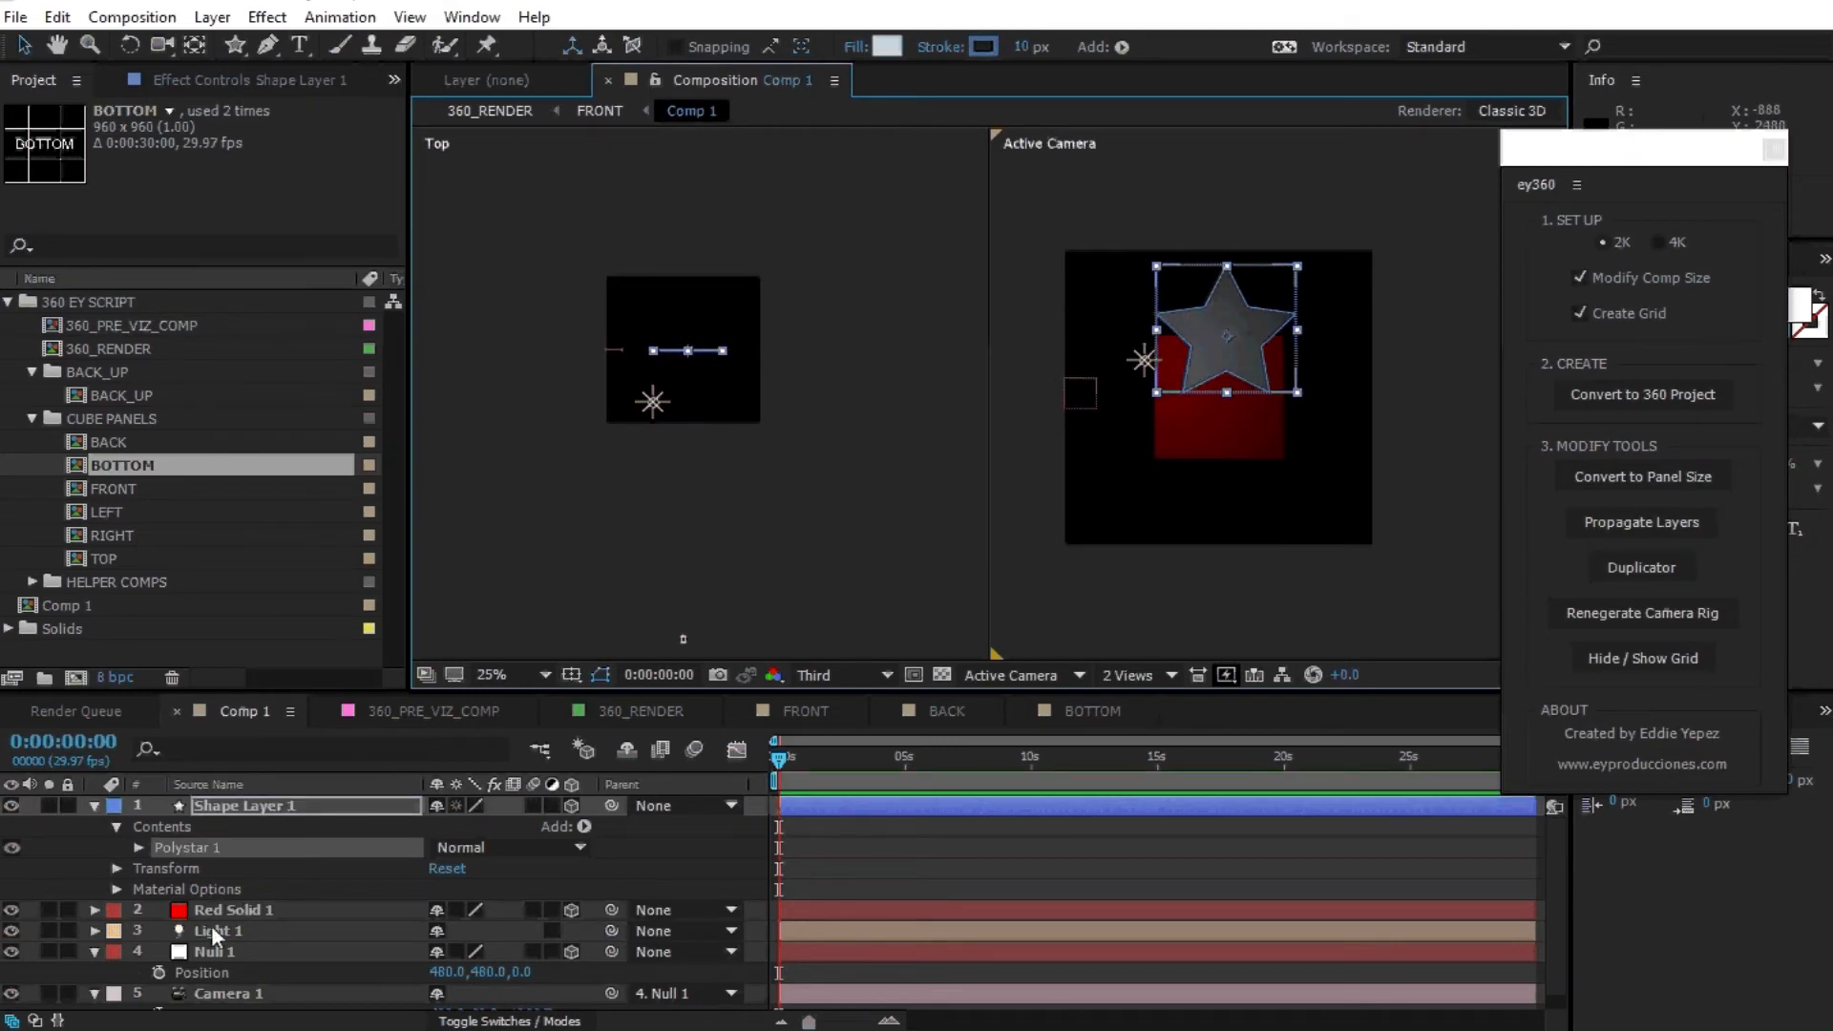
click(11, 930)
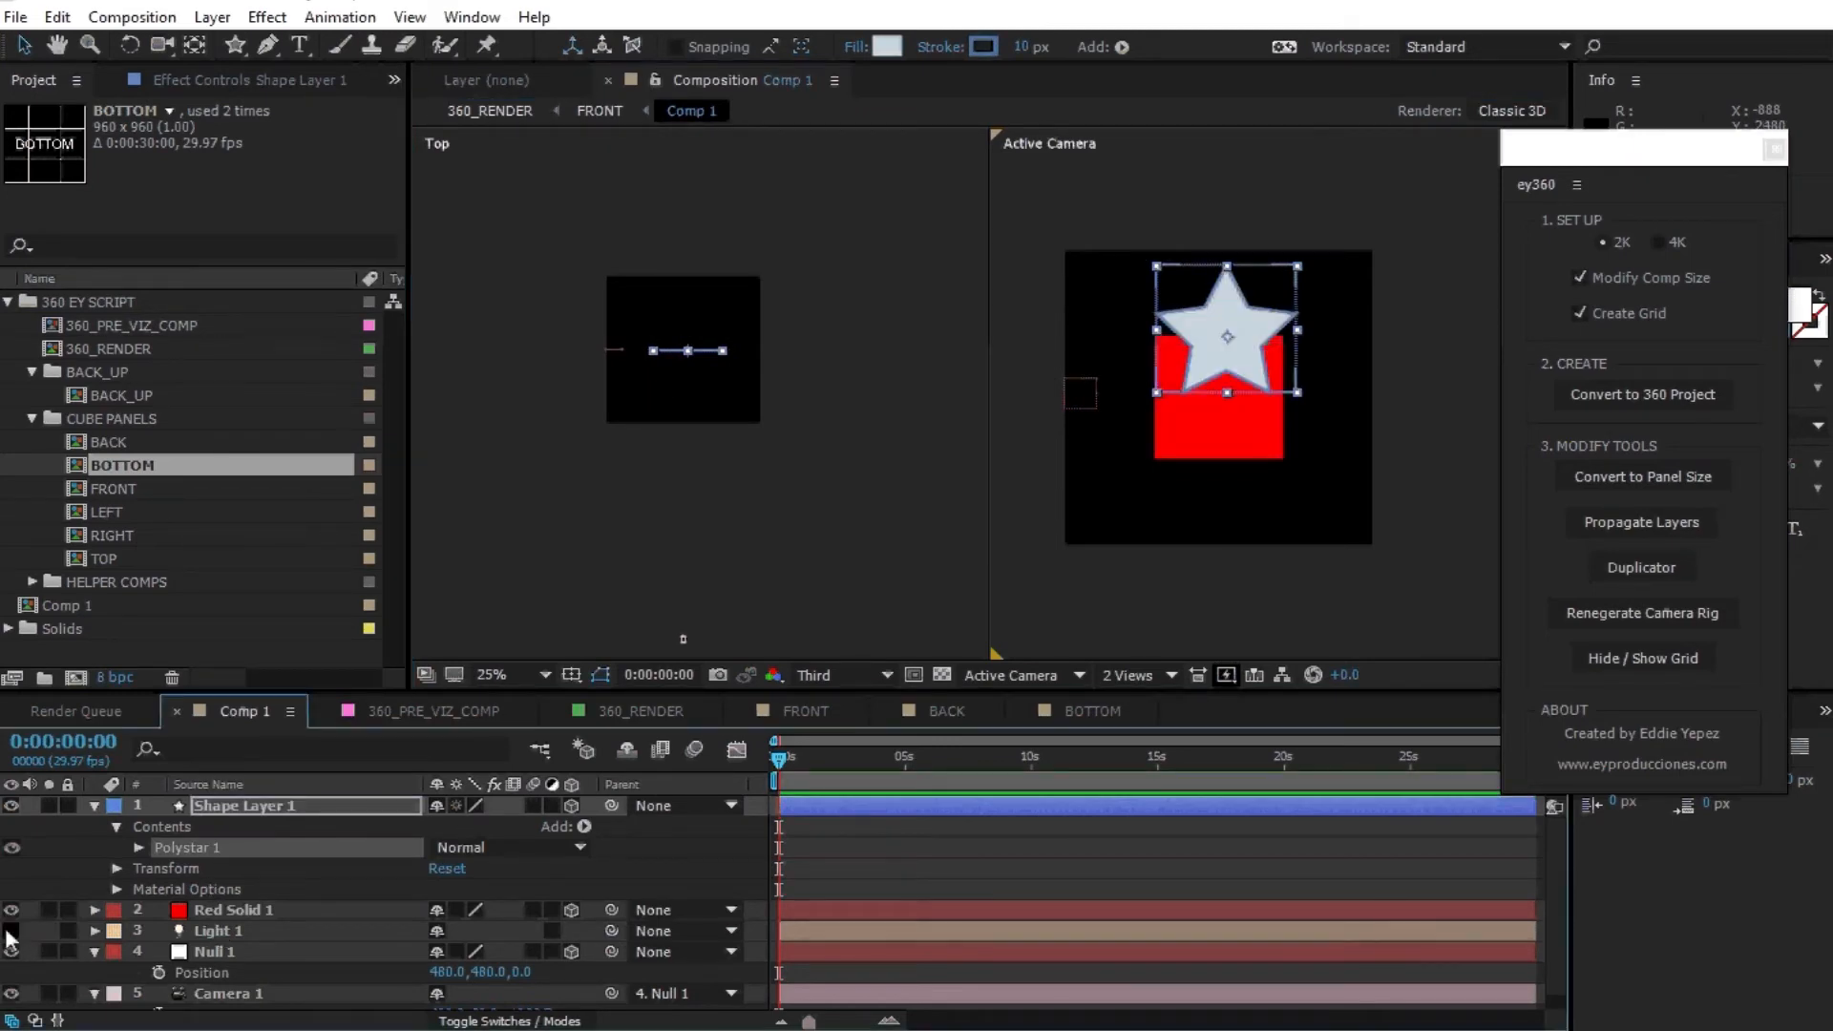
Move Shape Layer 1's anchor point to the centre of the star.
click(267, 804)
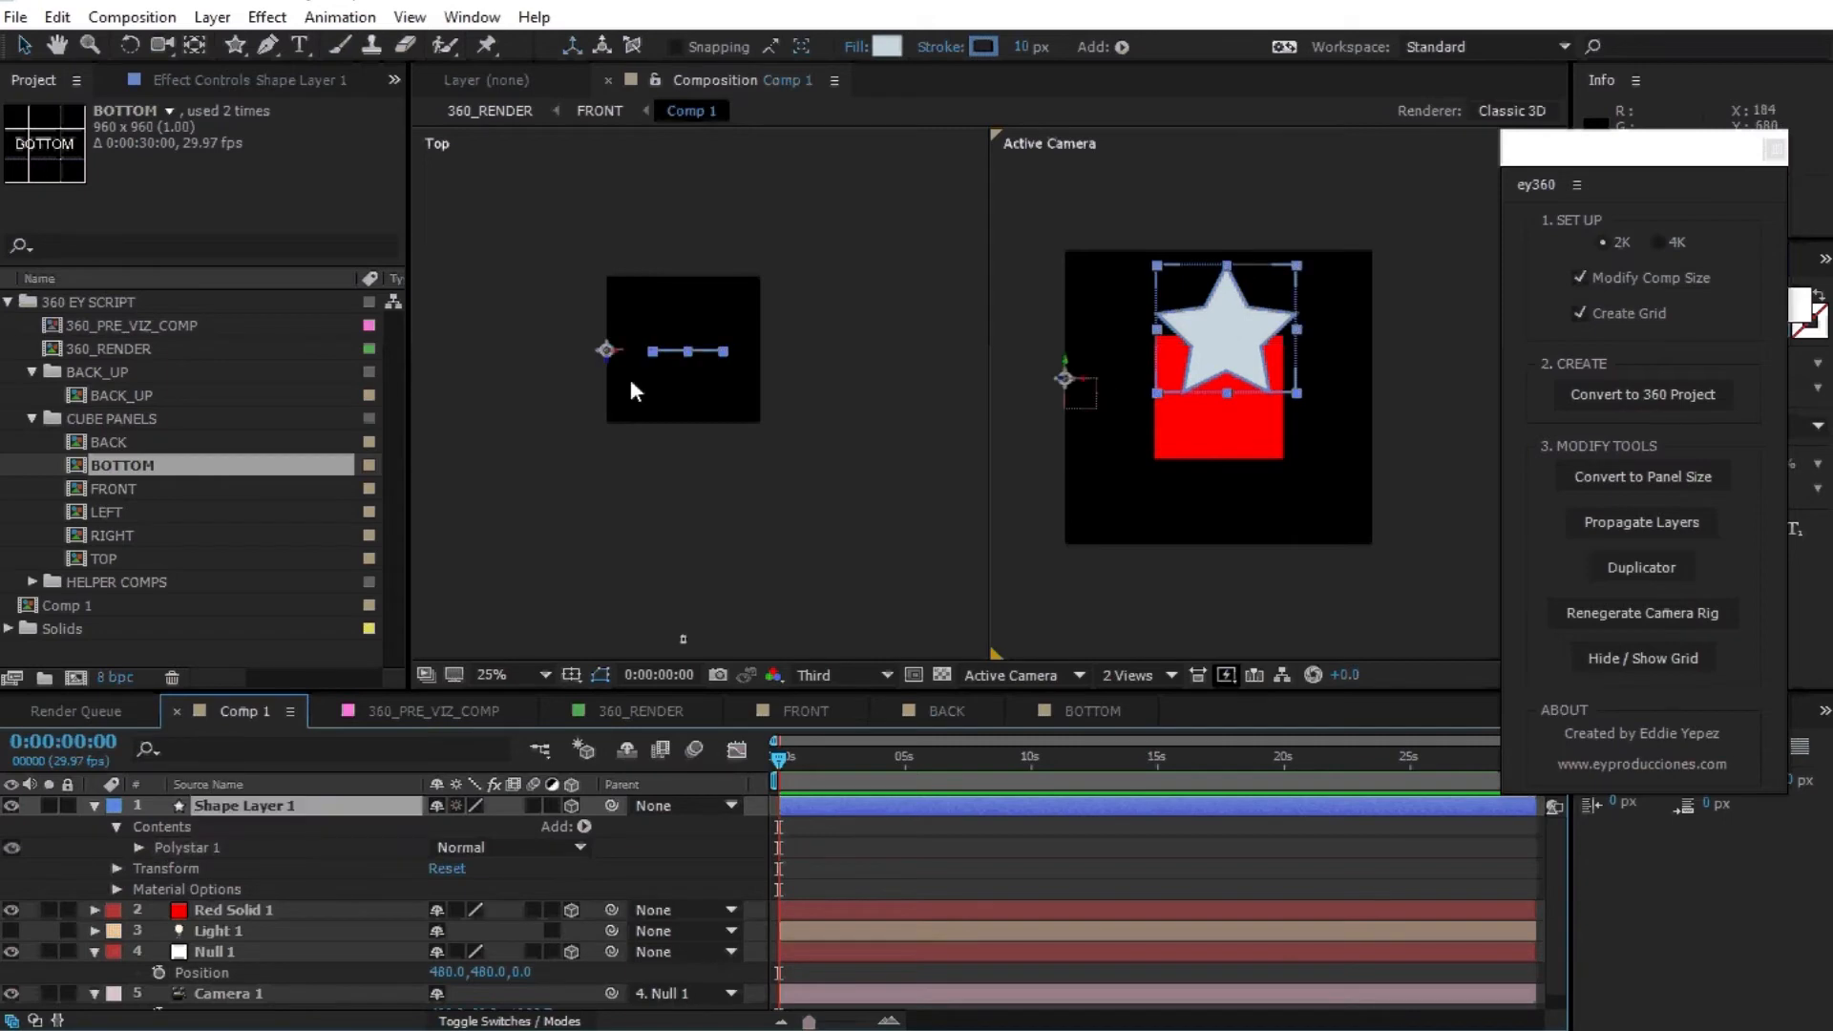
drag(611, 374, 631, 348)
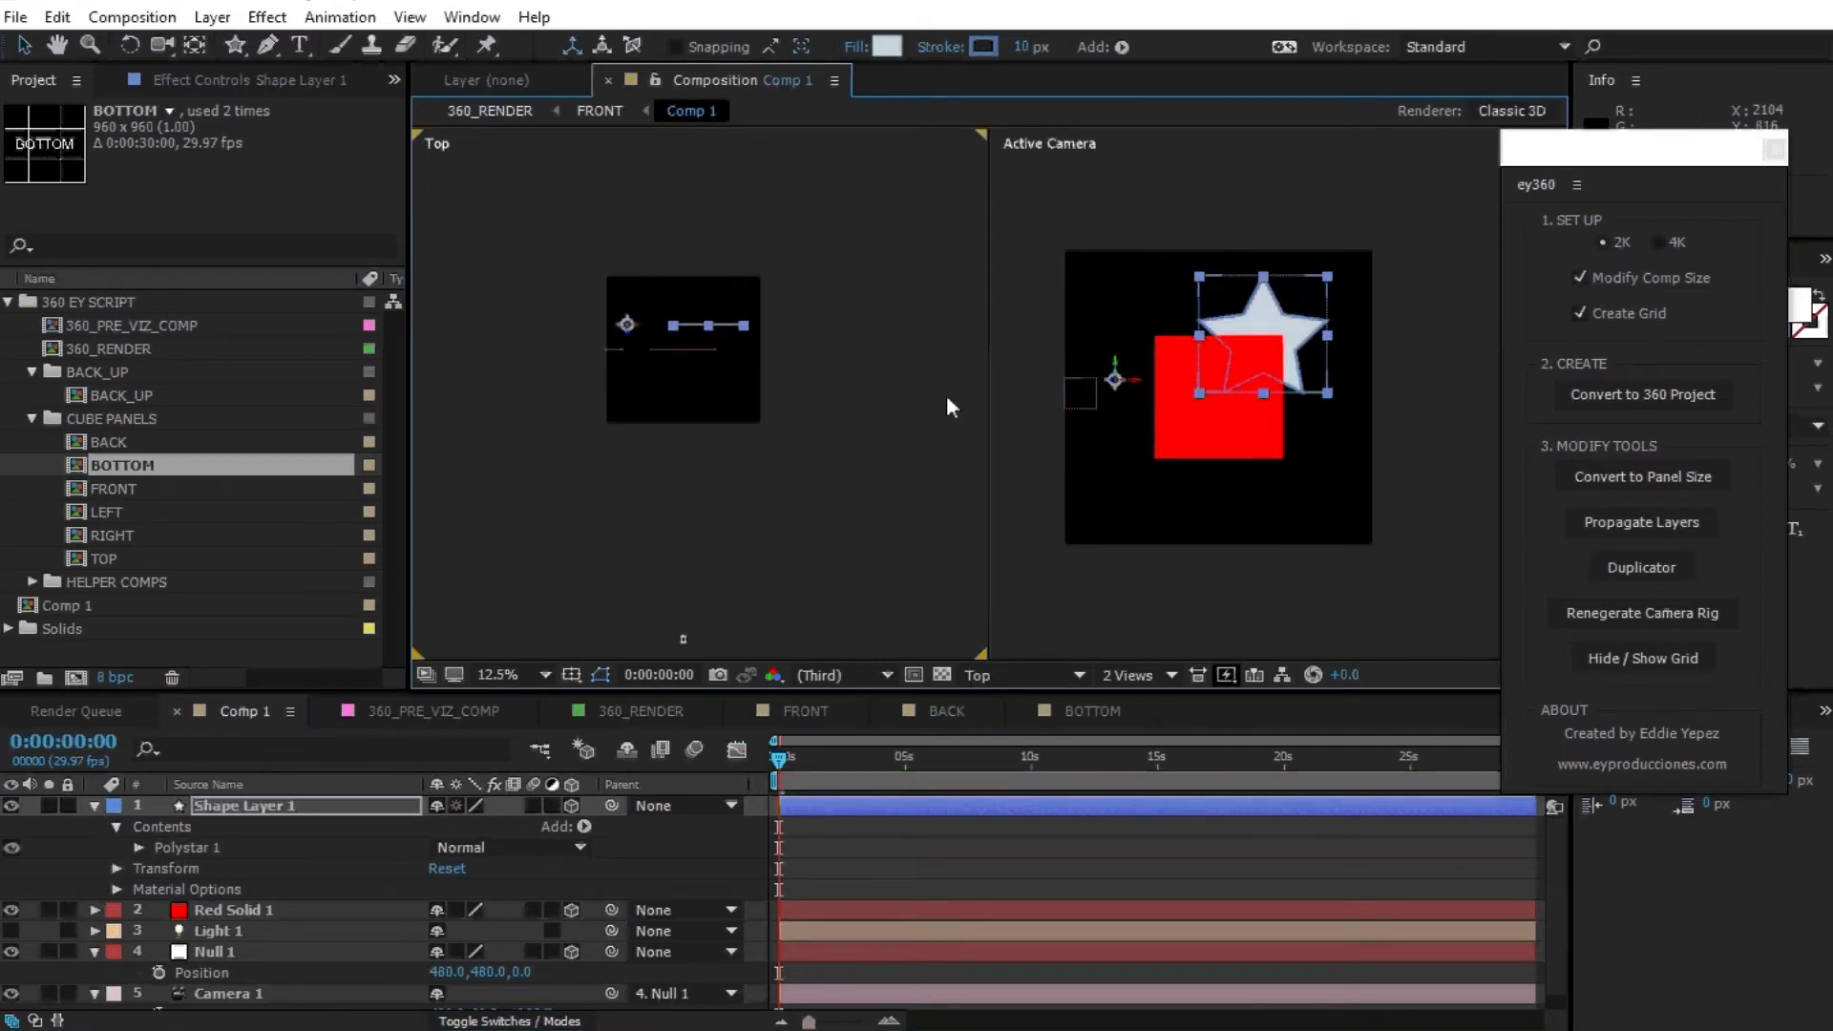
drag(1260, 388, 1224, 380)
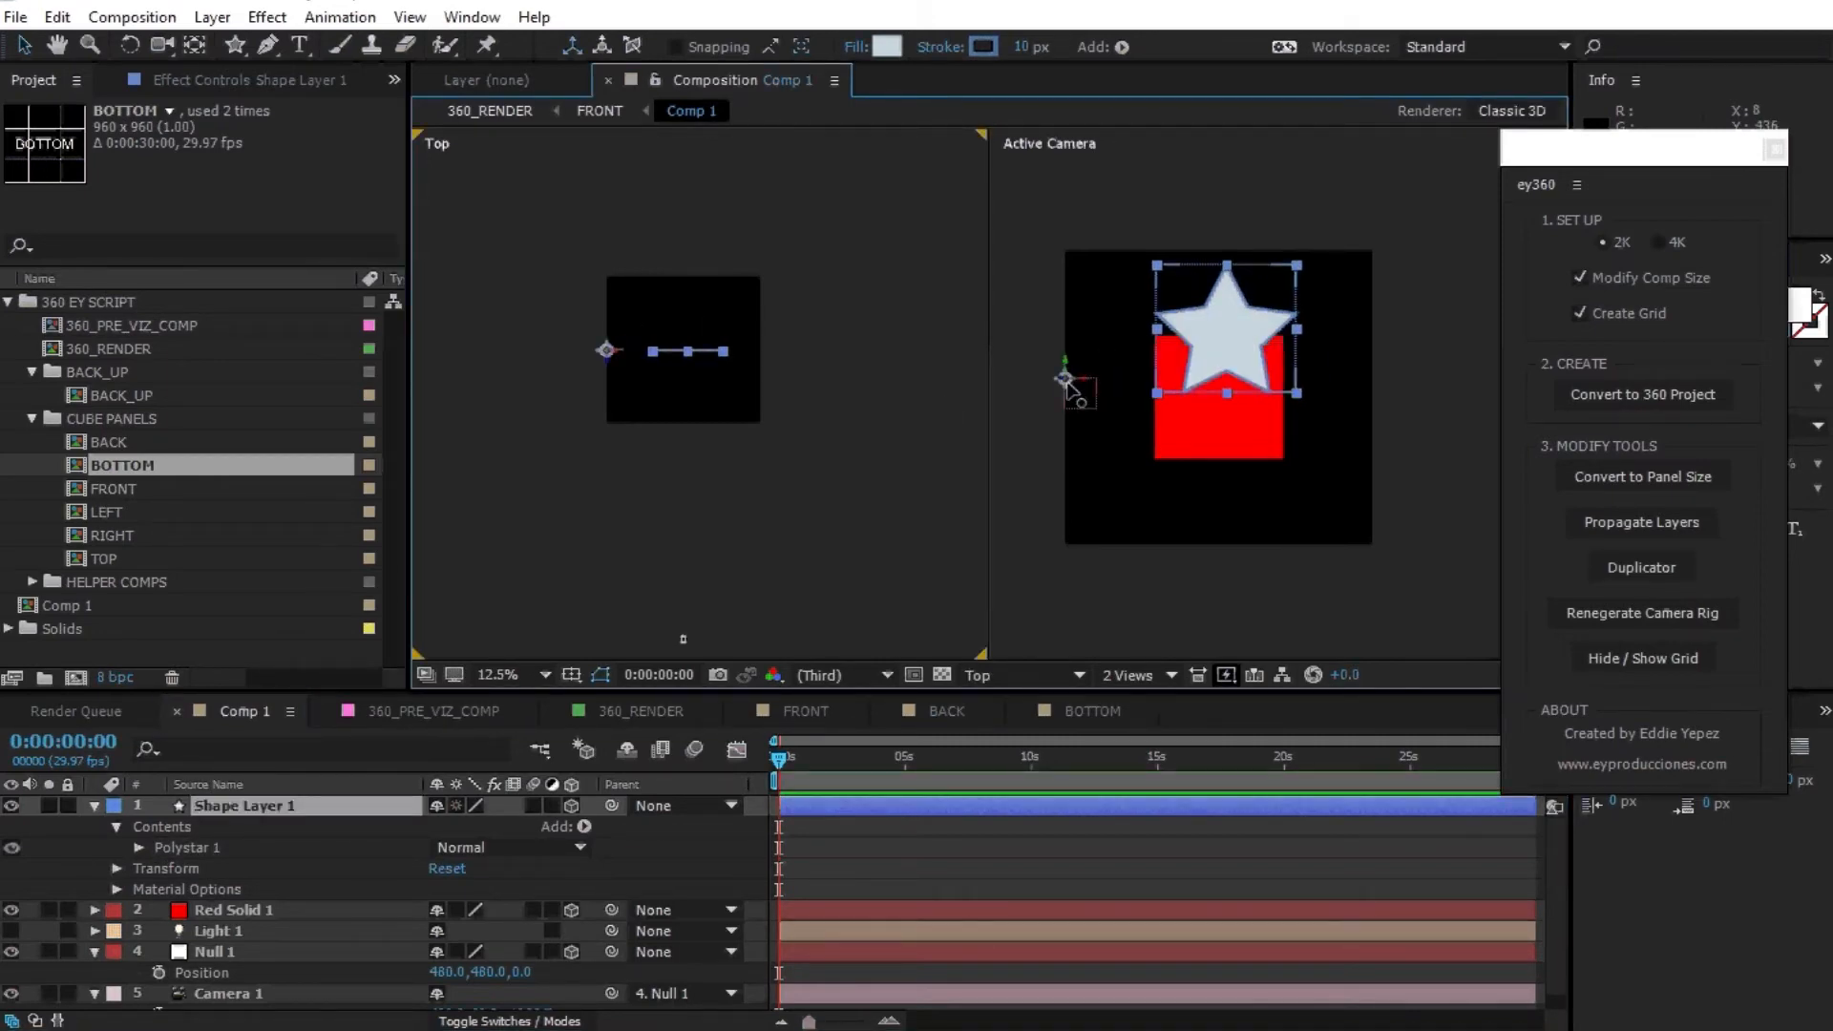
drag(1064, 378, 1224, 335)
key(v)
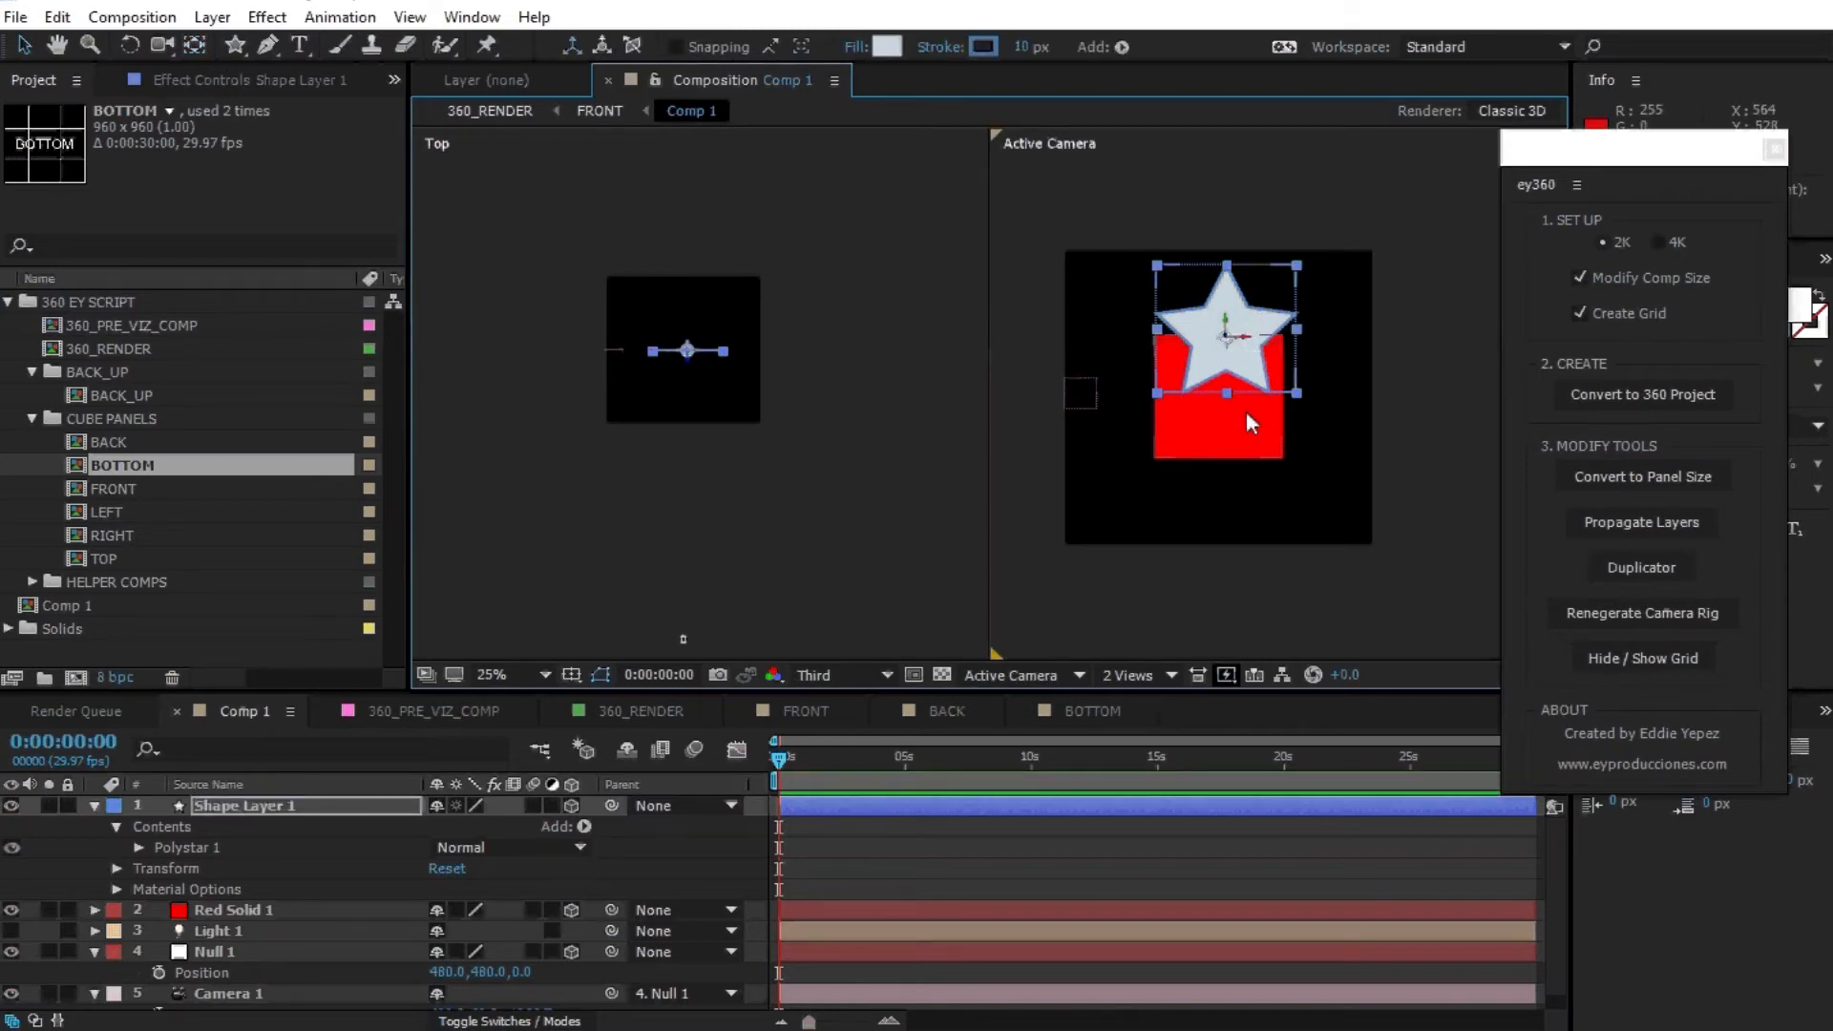
Add a new null object to Comp 1 above Camera 1 and make it a 3D layer.
key(comma)
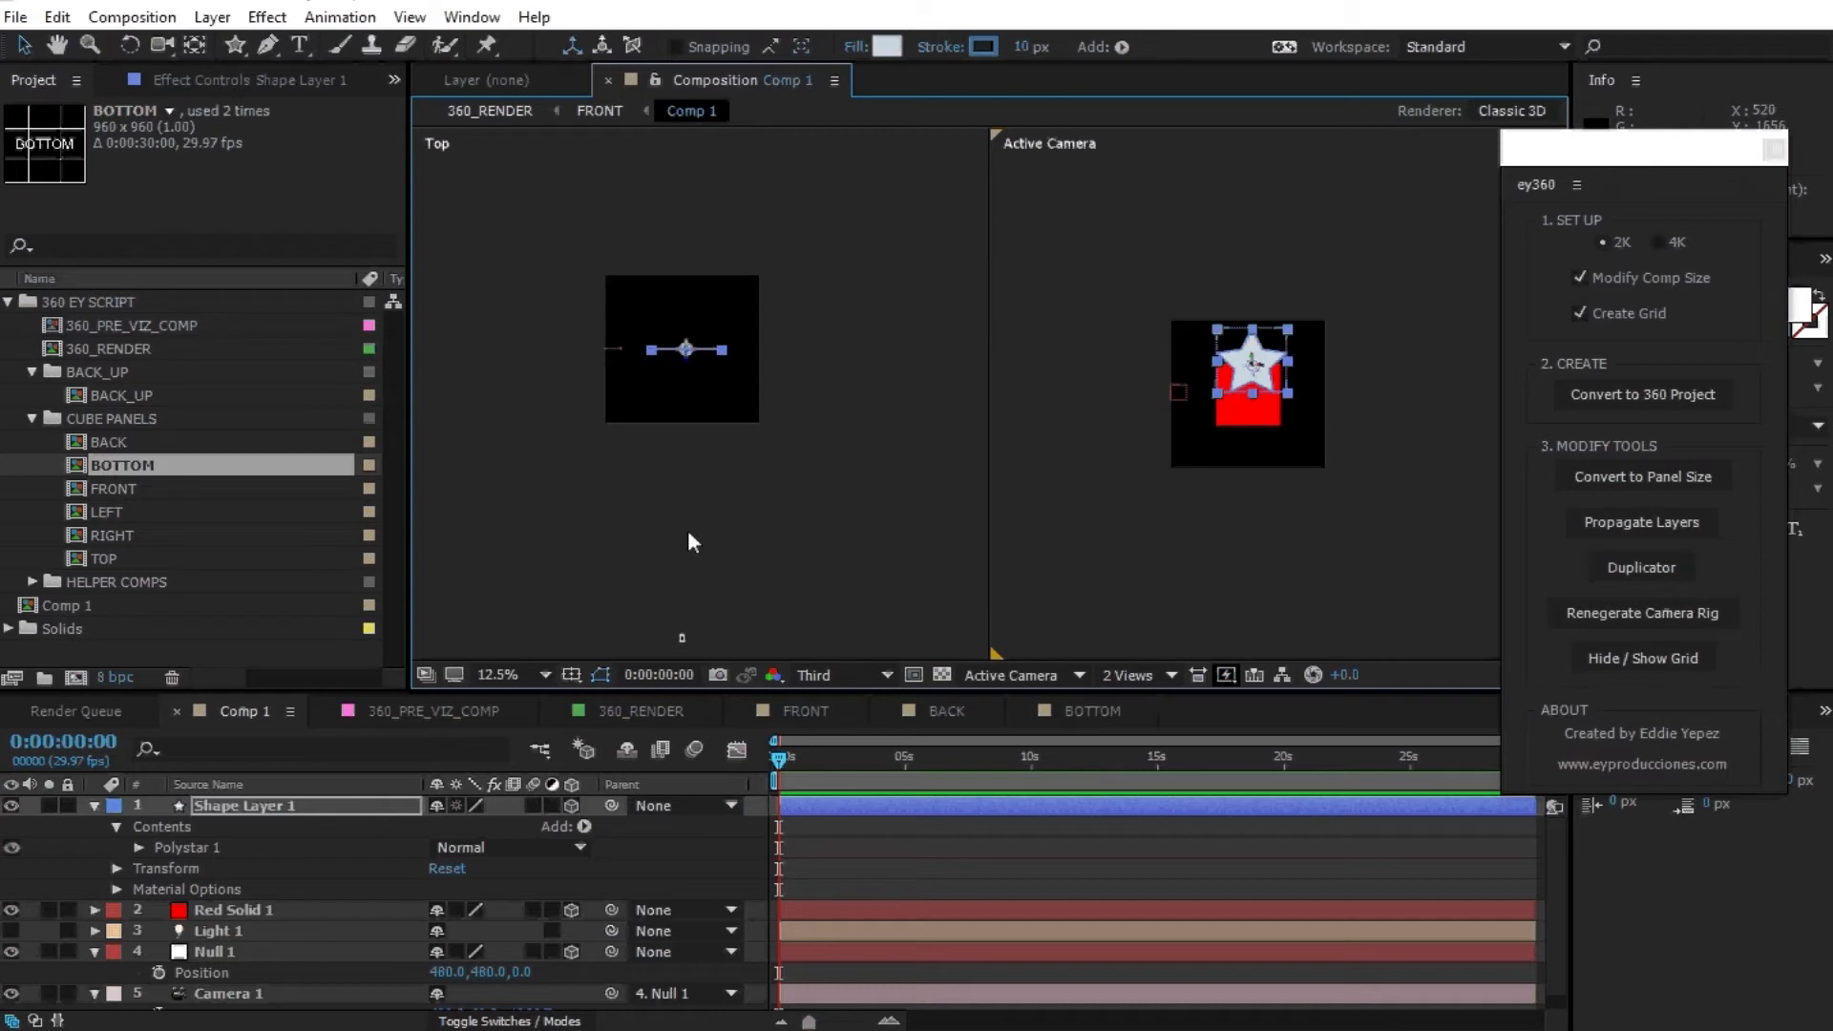
click(93, 806)
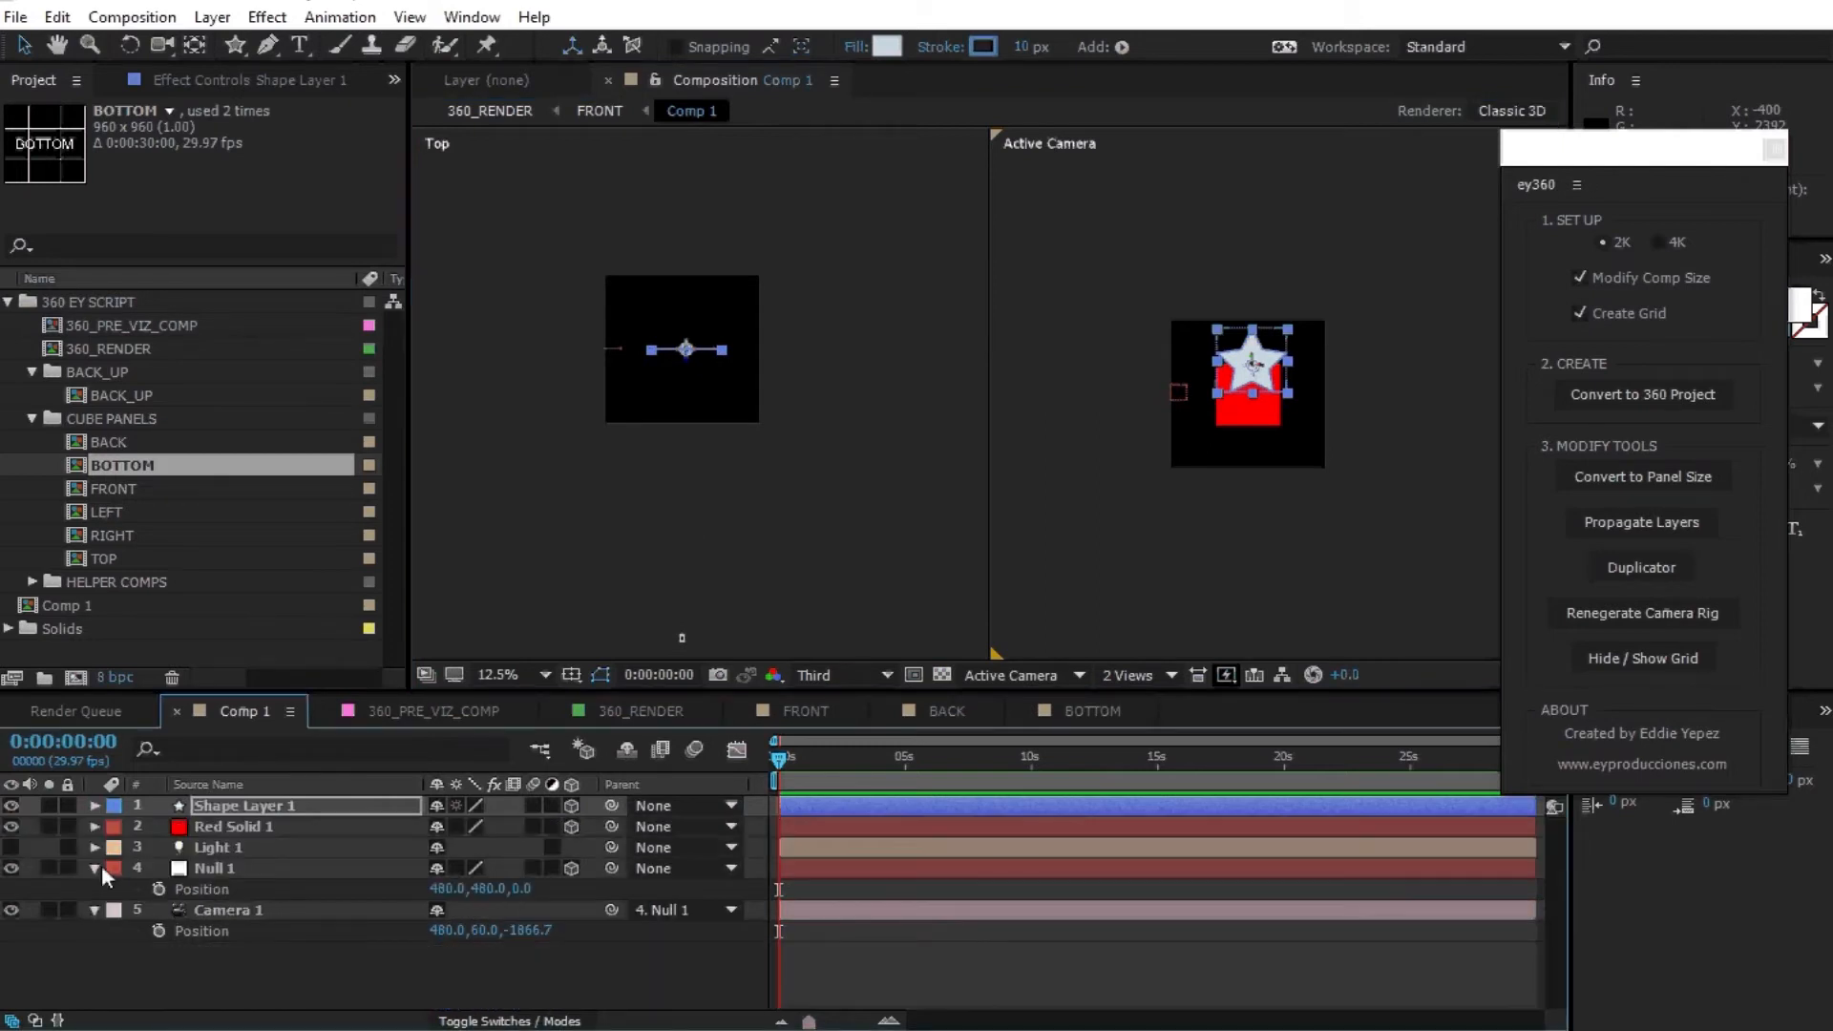
click(252, 892)
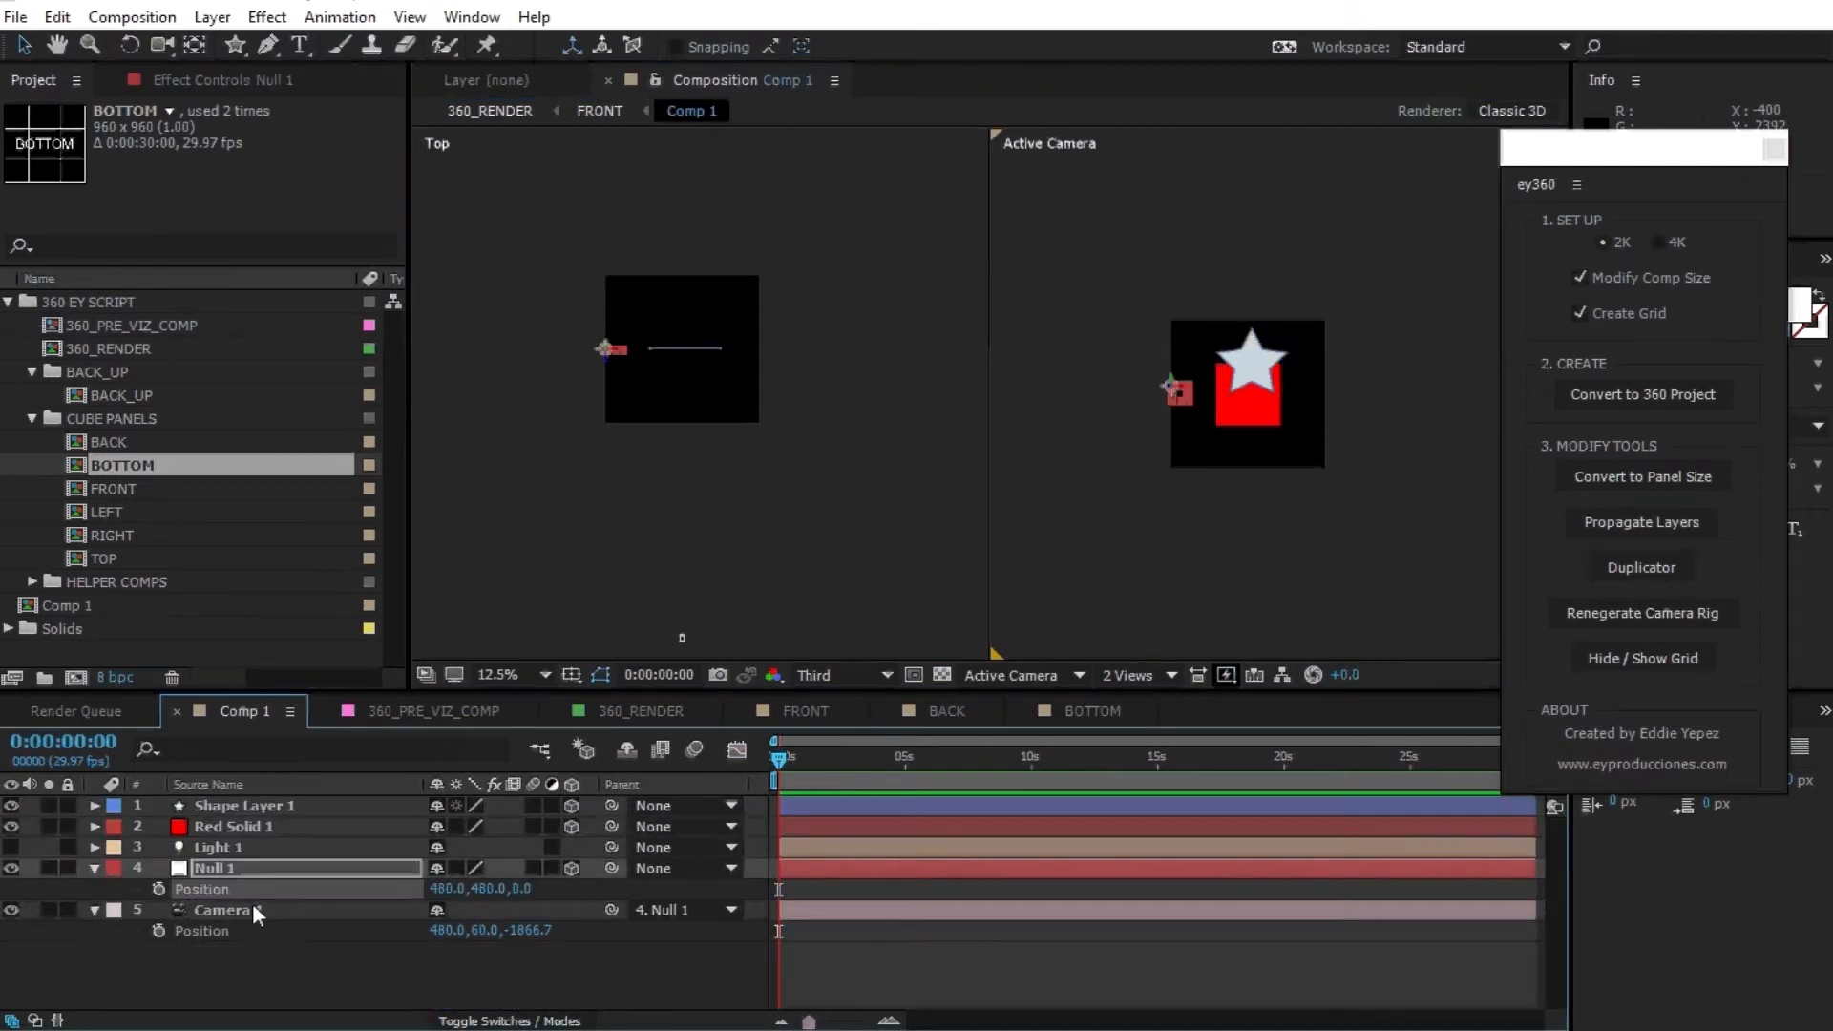
click(255, 903)
click(777, 519)
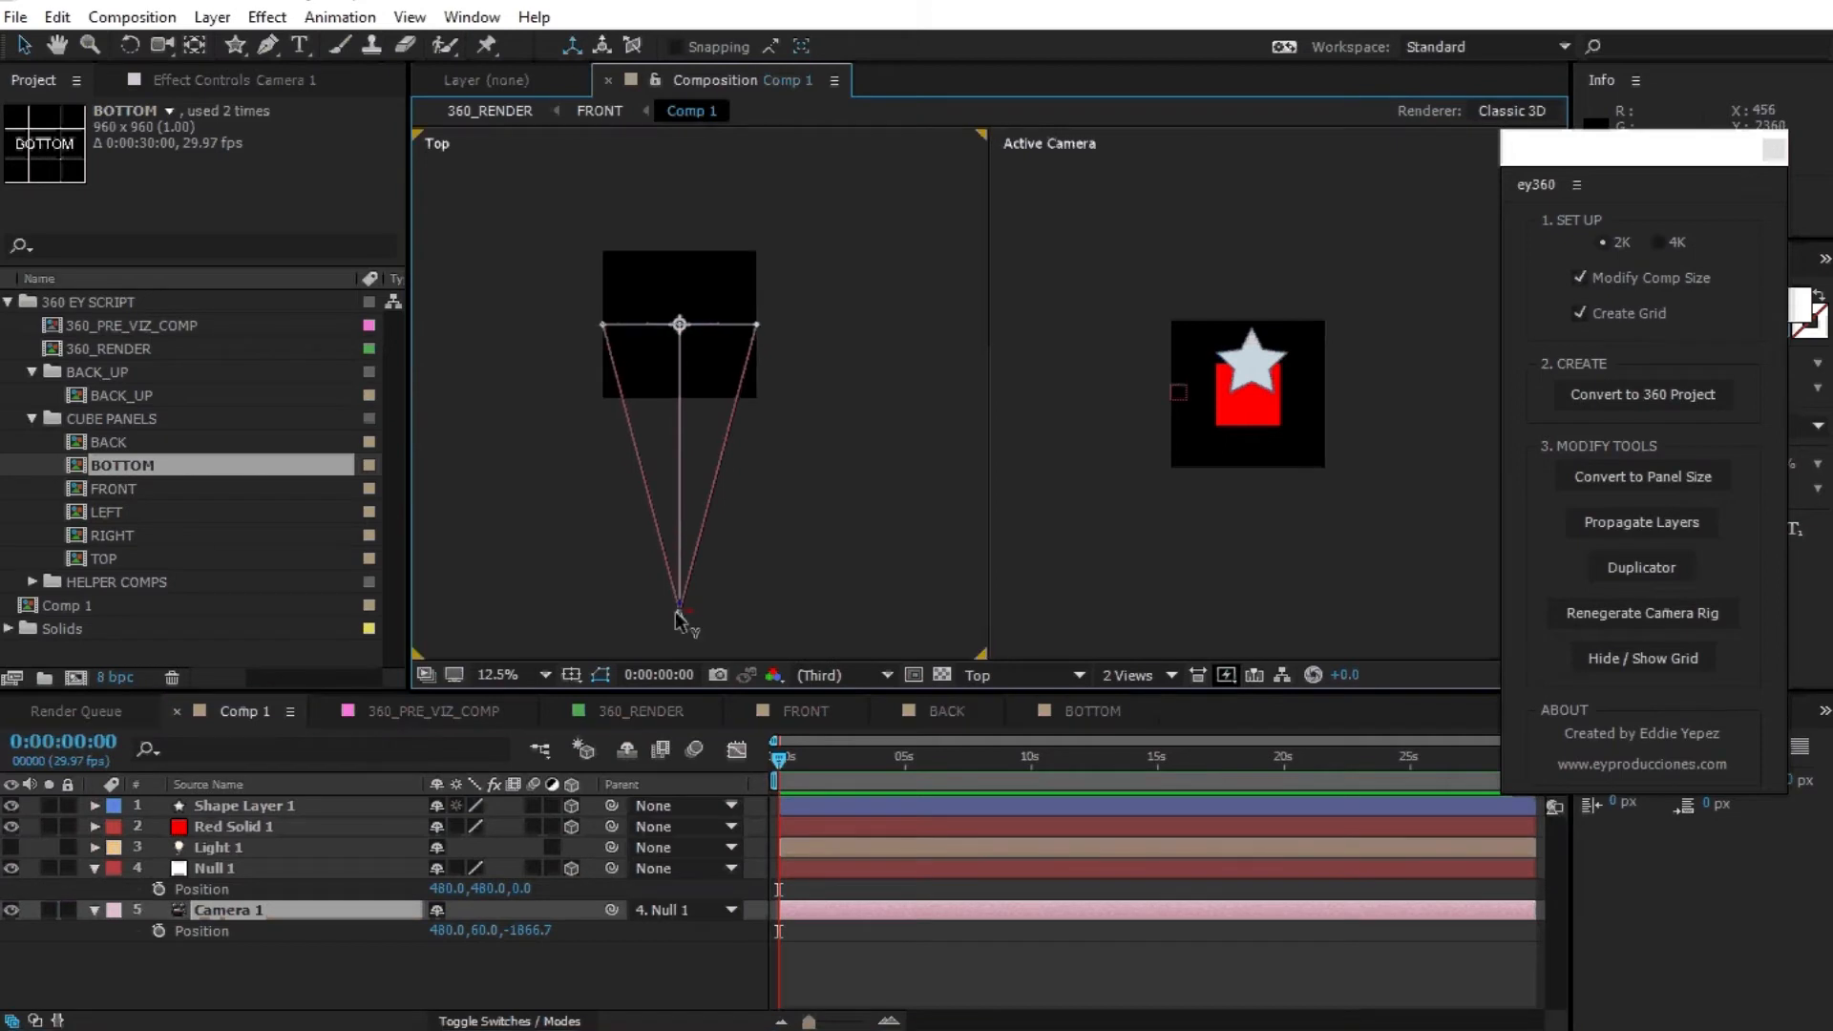
right_click(924, 955)
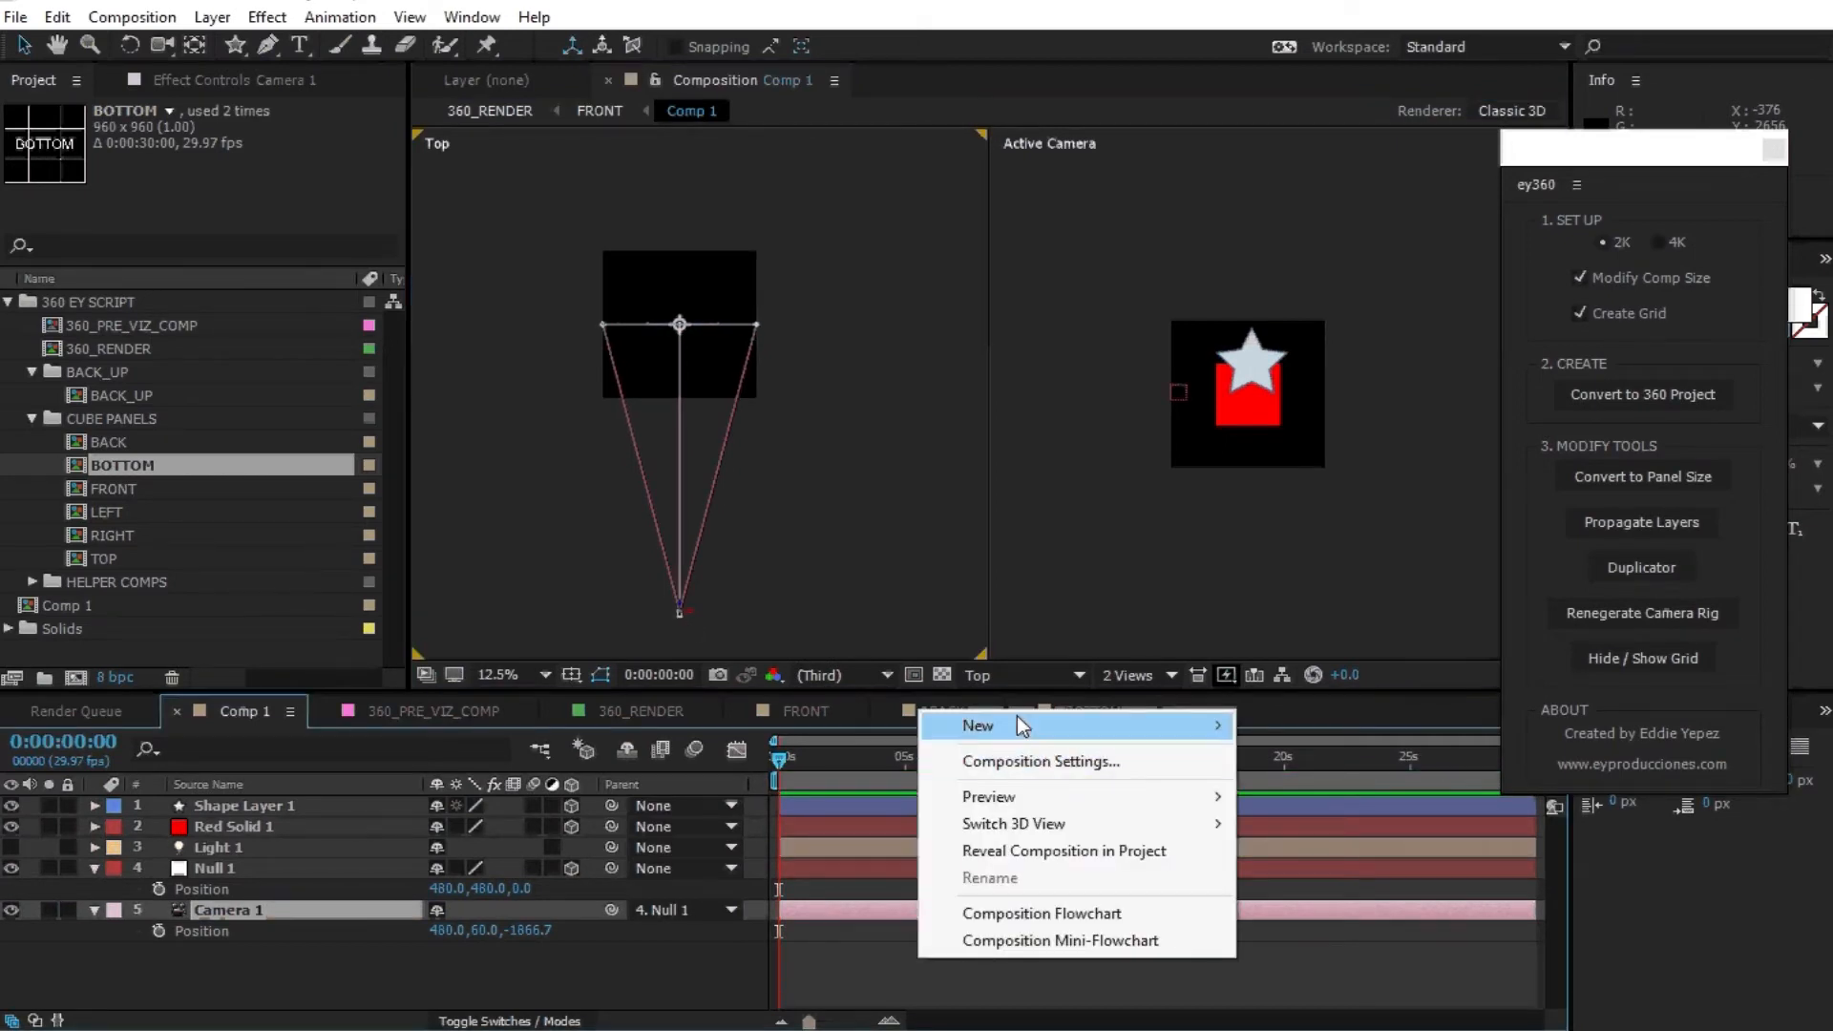
mouse_move(1022, 726)
click(711, 869)
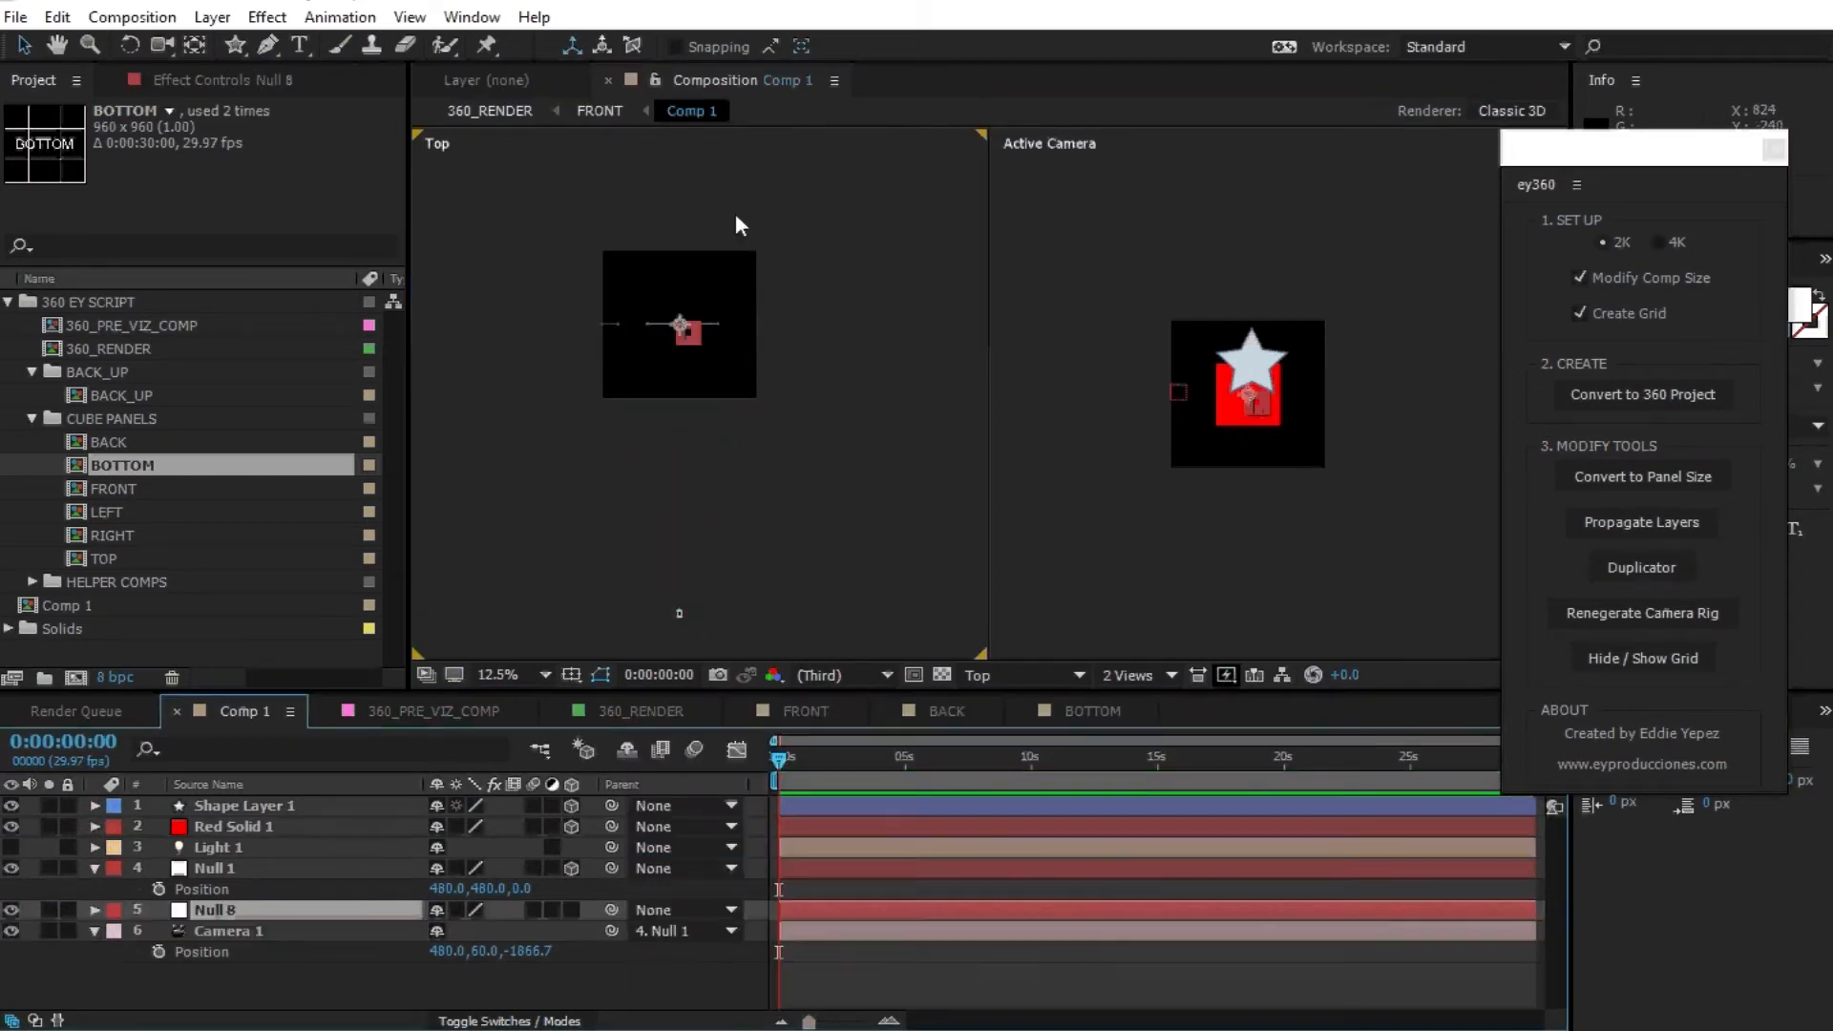
click(571, 910)
Move the new null back in the Top view onto the camera's position.
drag(605, 327, 609, 442)
drag(609, 516, 684, 613)
click(1280, 463)
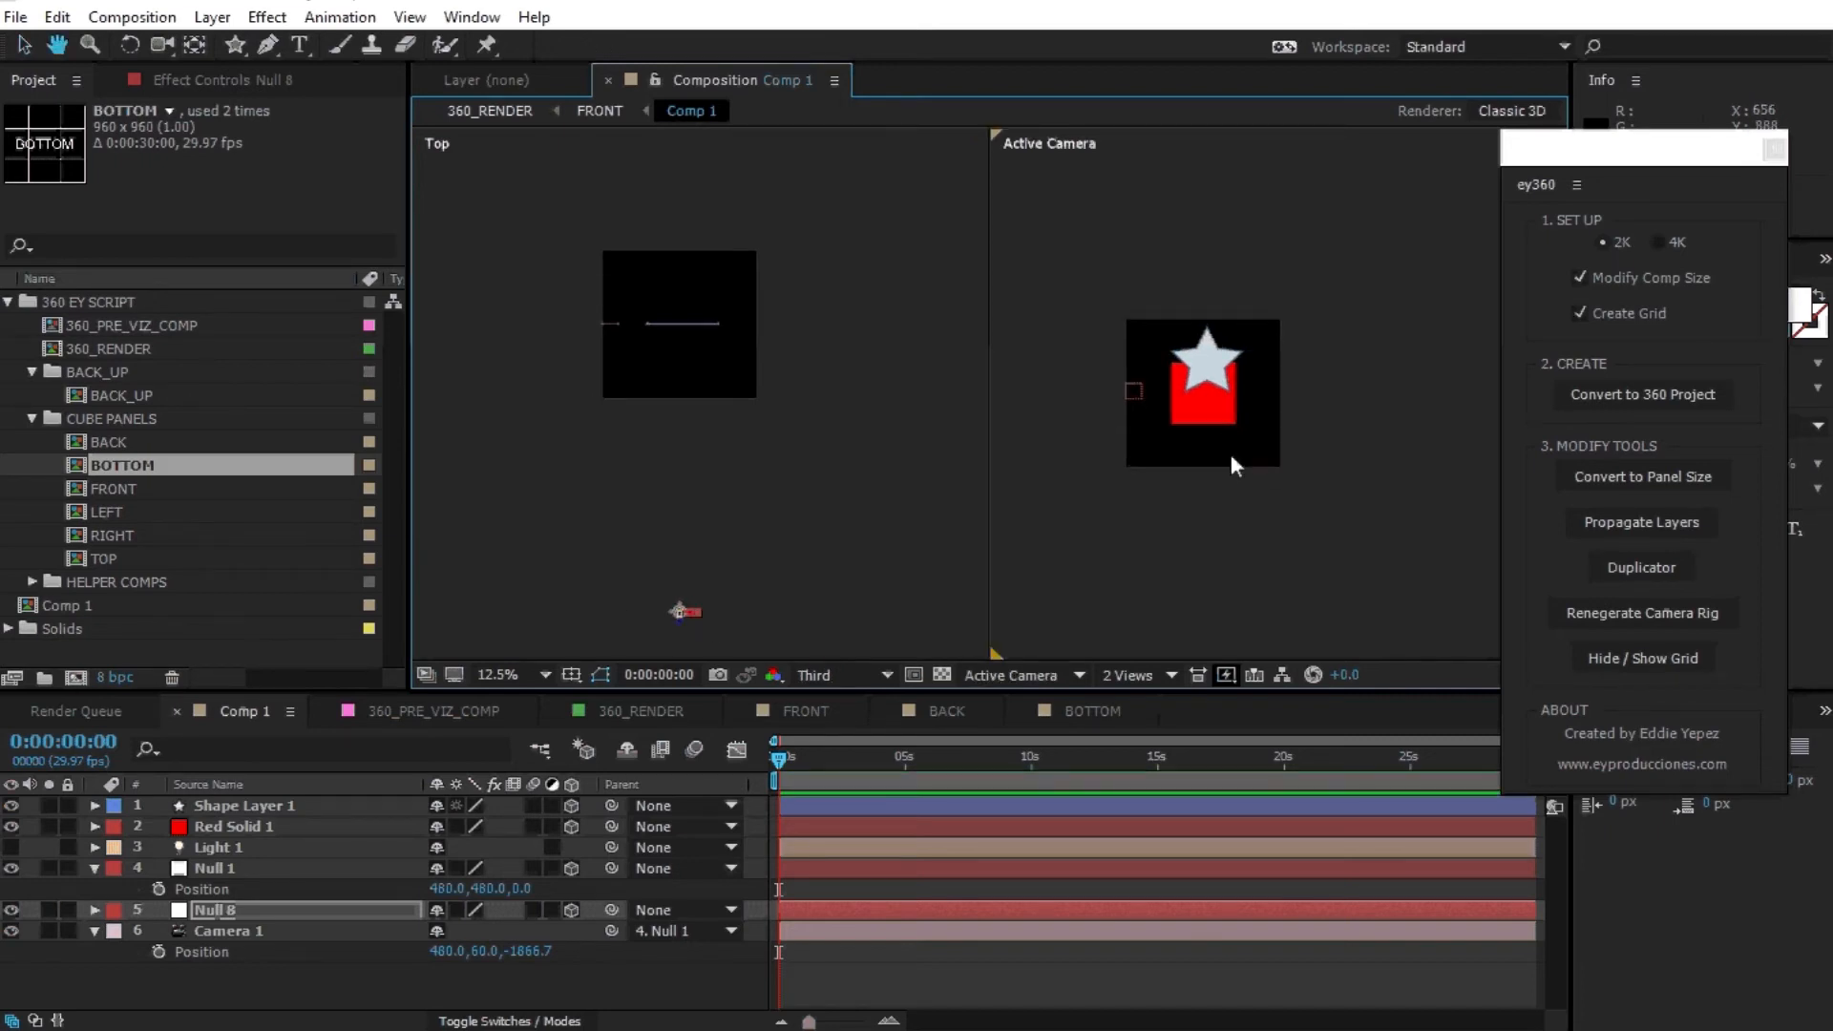
Show the Front view in place of Top and align the new null vertically with the camera.
click(725, 478)
click(1161, 677)
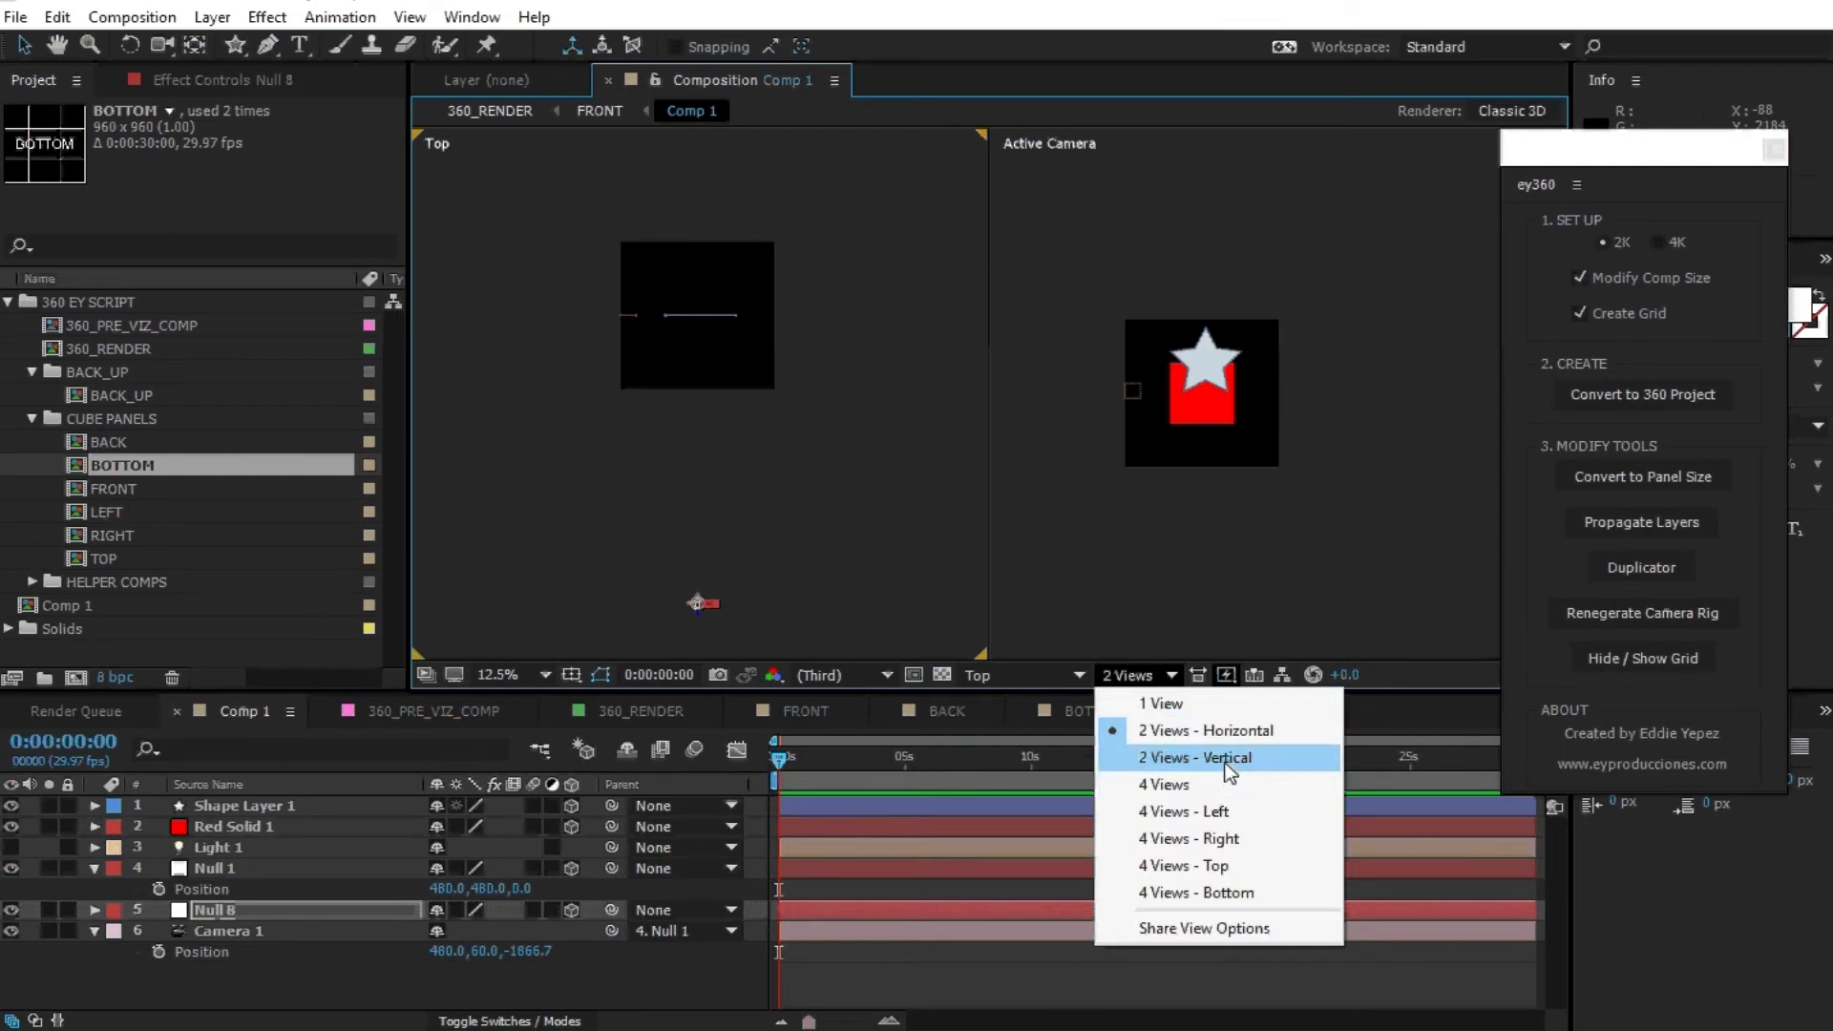
click(998, 674)
click(1002, 672)
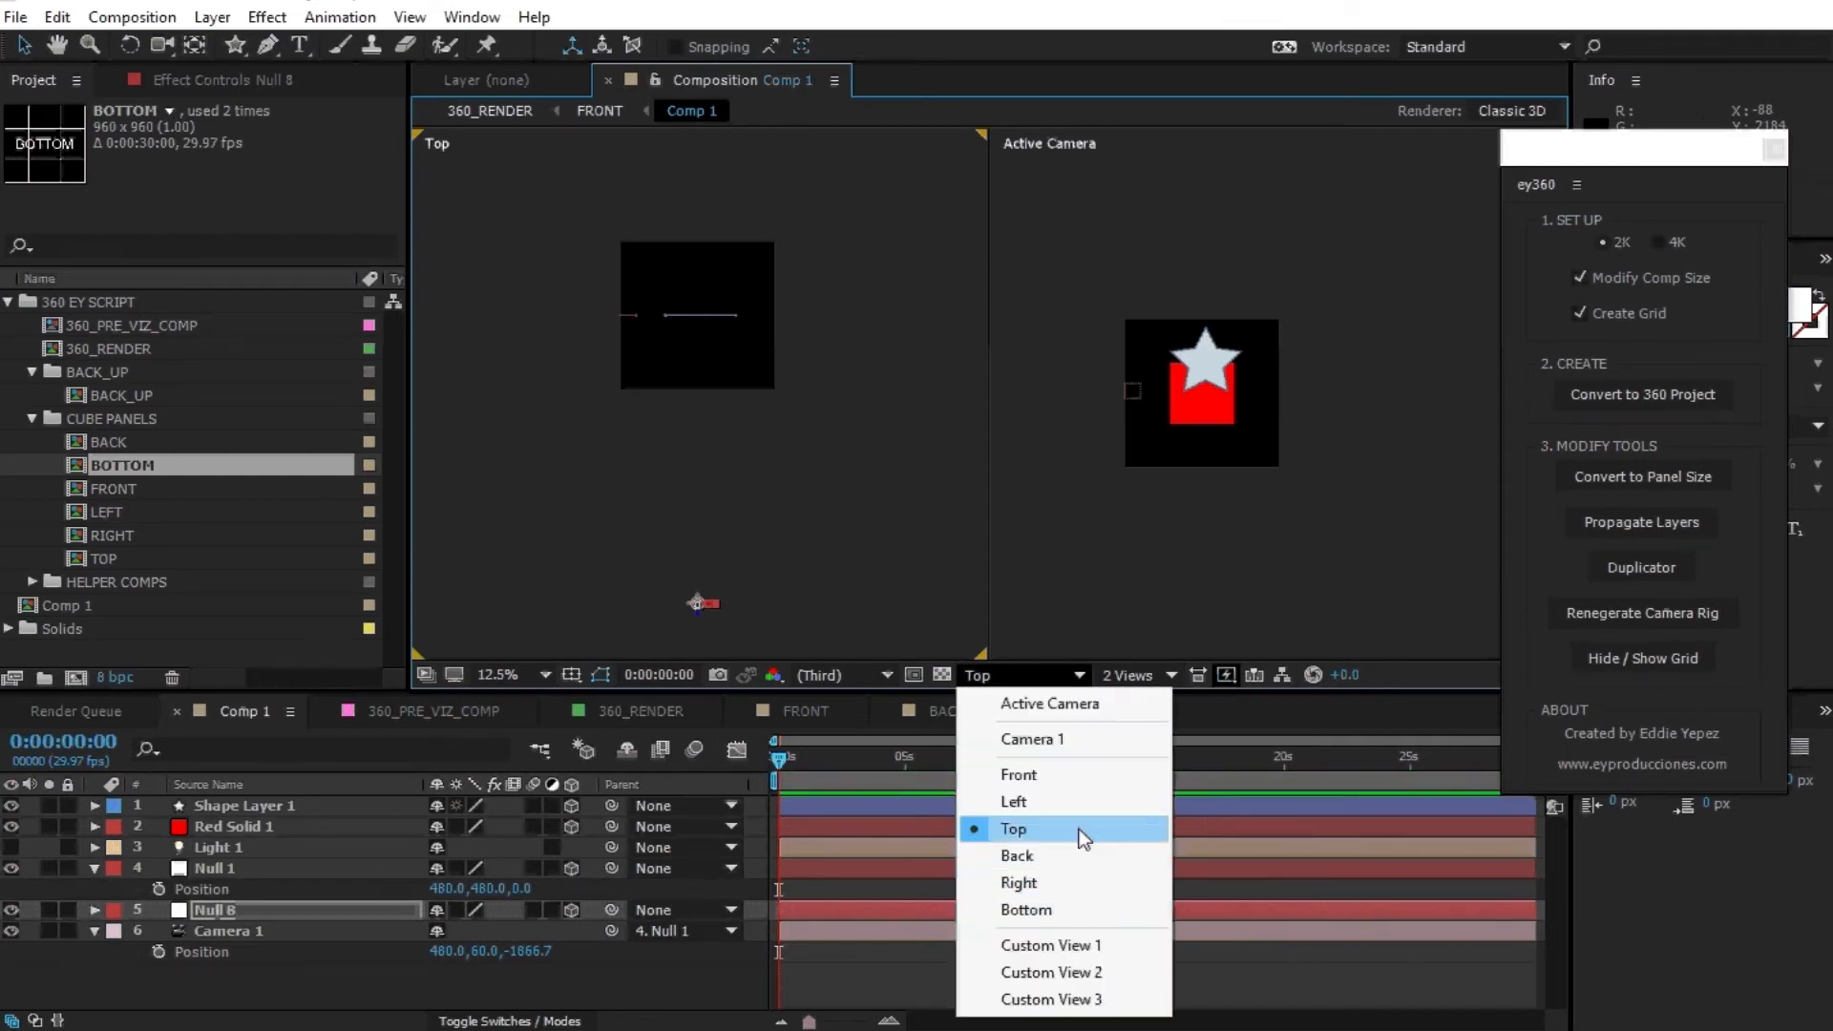
click(1092, 775)
drag(725, 395, 734, 449)
key(v)
scroll(708, 397, up, 6)
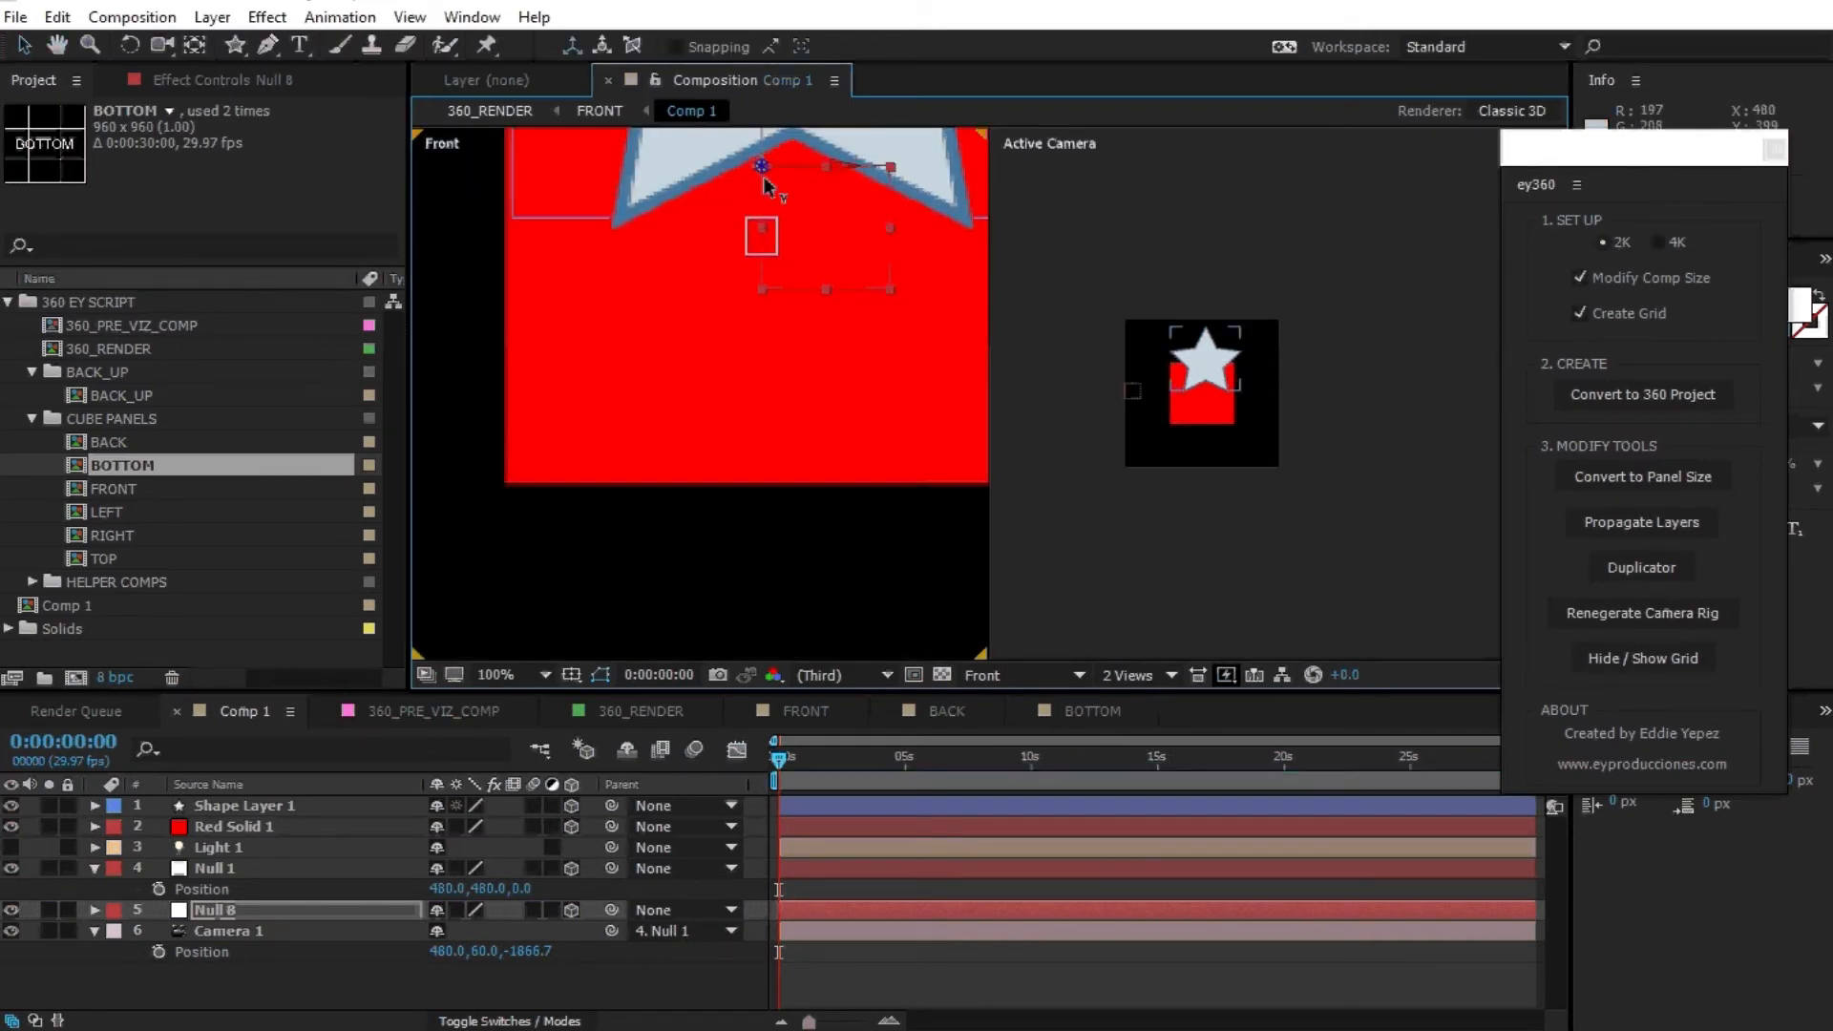
drag(834, 270, 789, 449)
Move the star down to the centre of the red solid and switch the Front view back to Top.
scroll(789, 447, down, 3)
drag(732, 314, 720, 382)
click(976, 672)
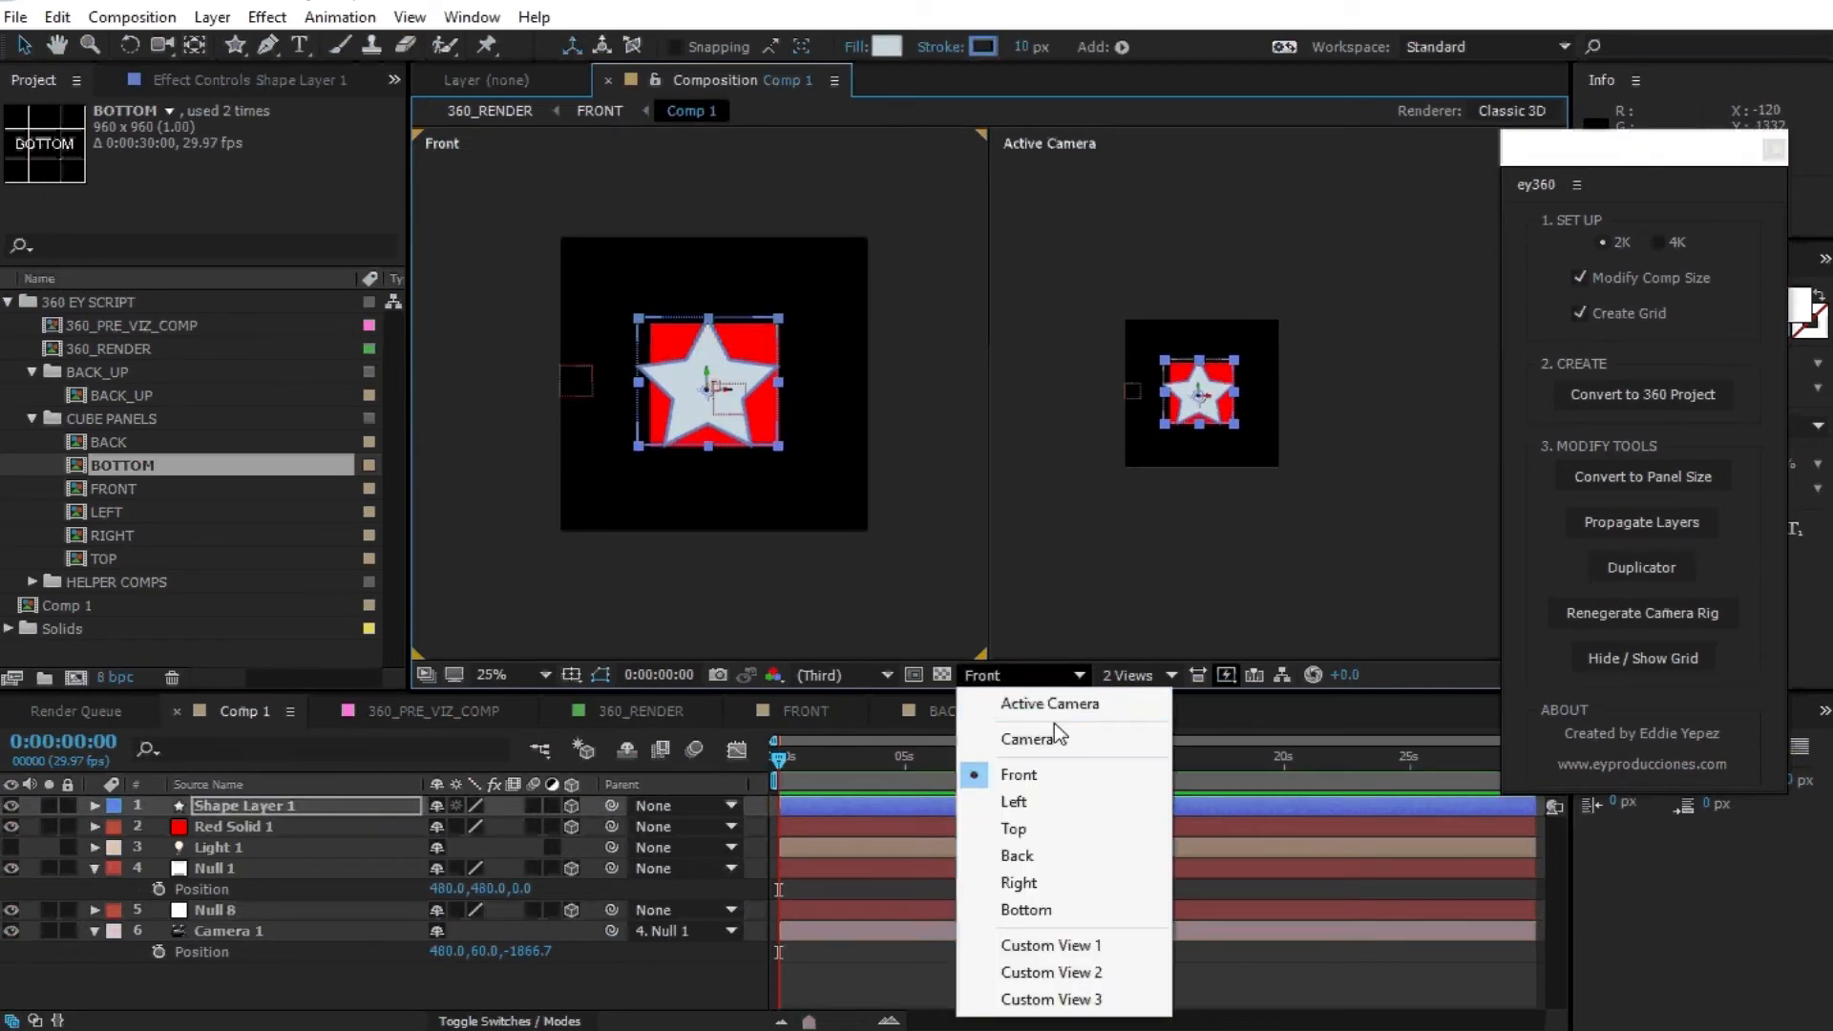
click(1013, 829)
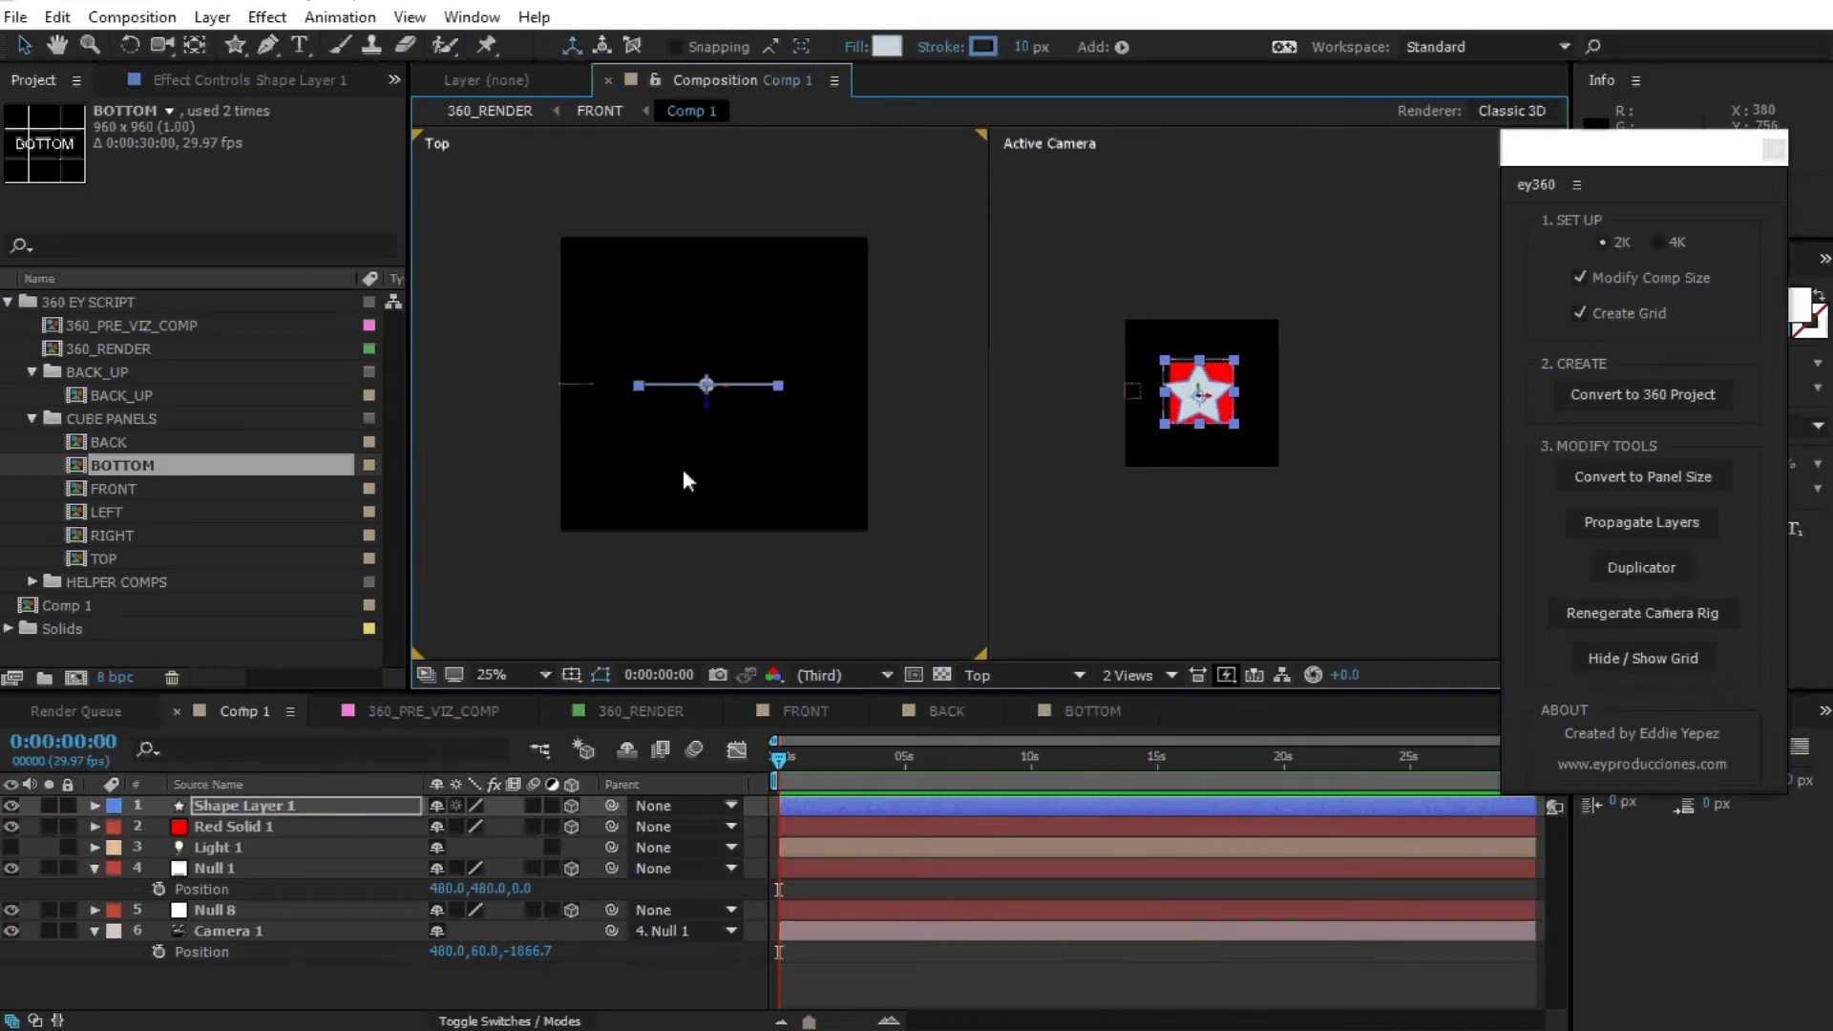
drag(680, 464, 669, 347)
scroll(665, 329, down, 1)
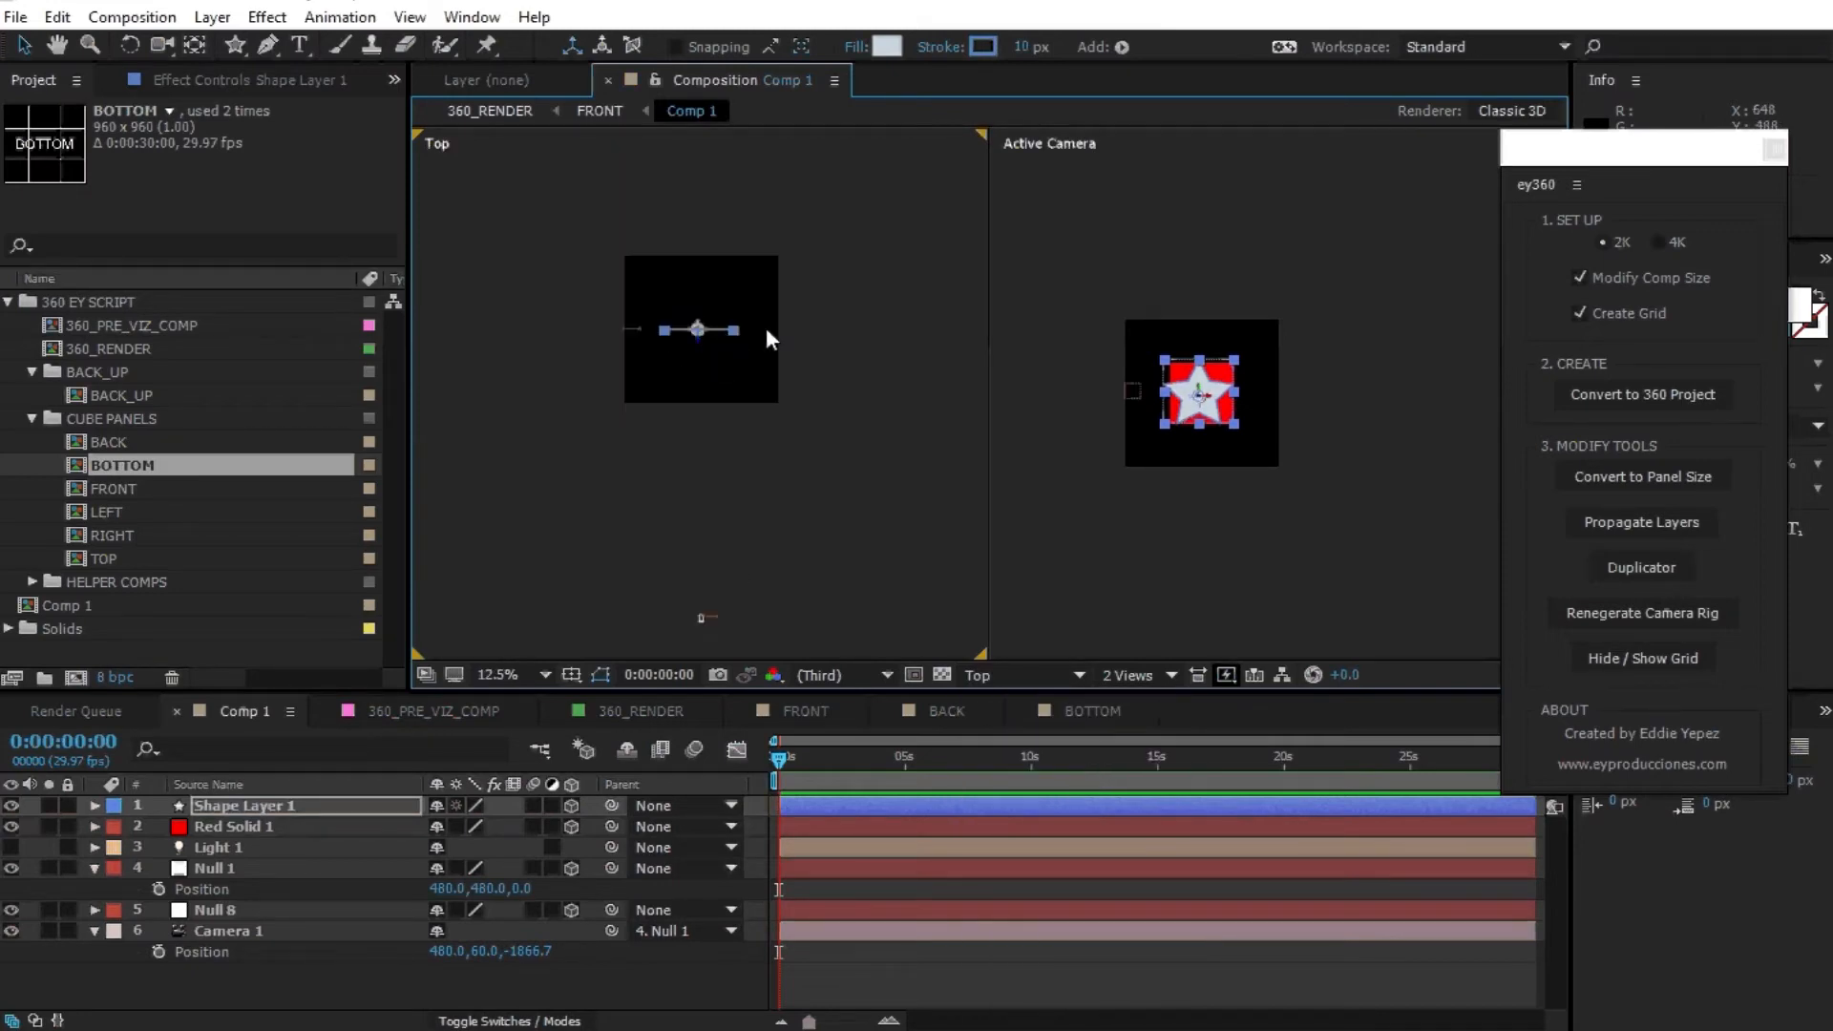
drag(775, 368, 763, 288)
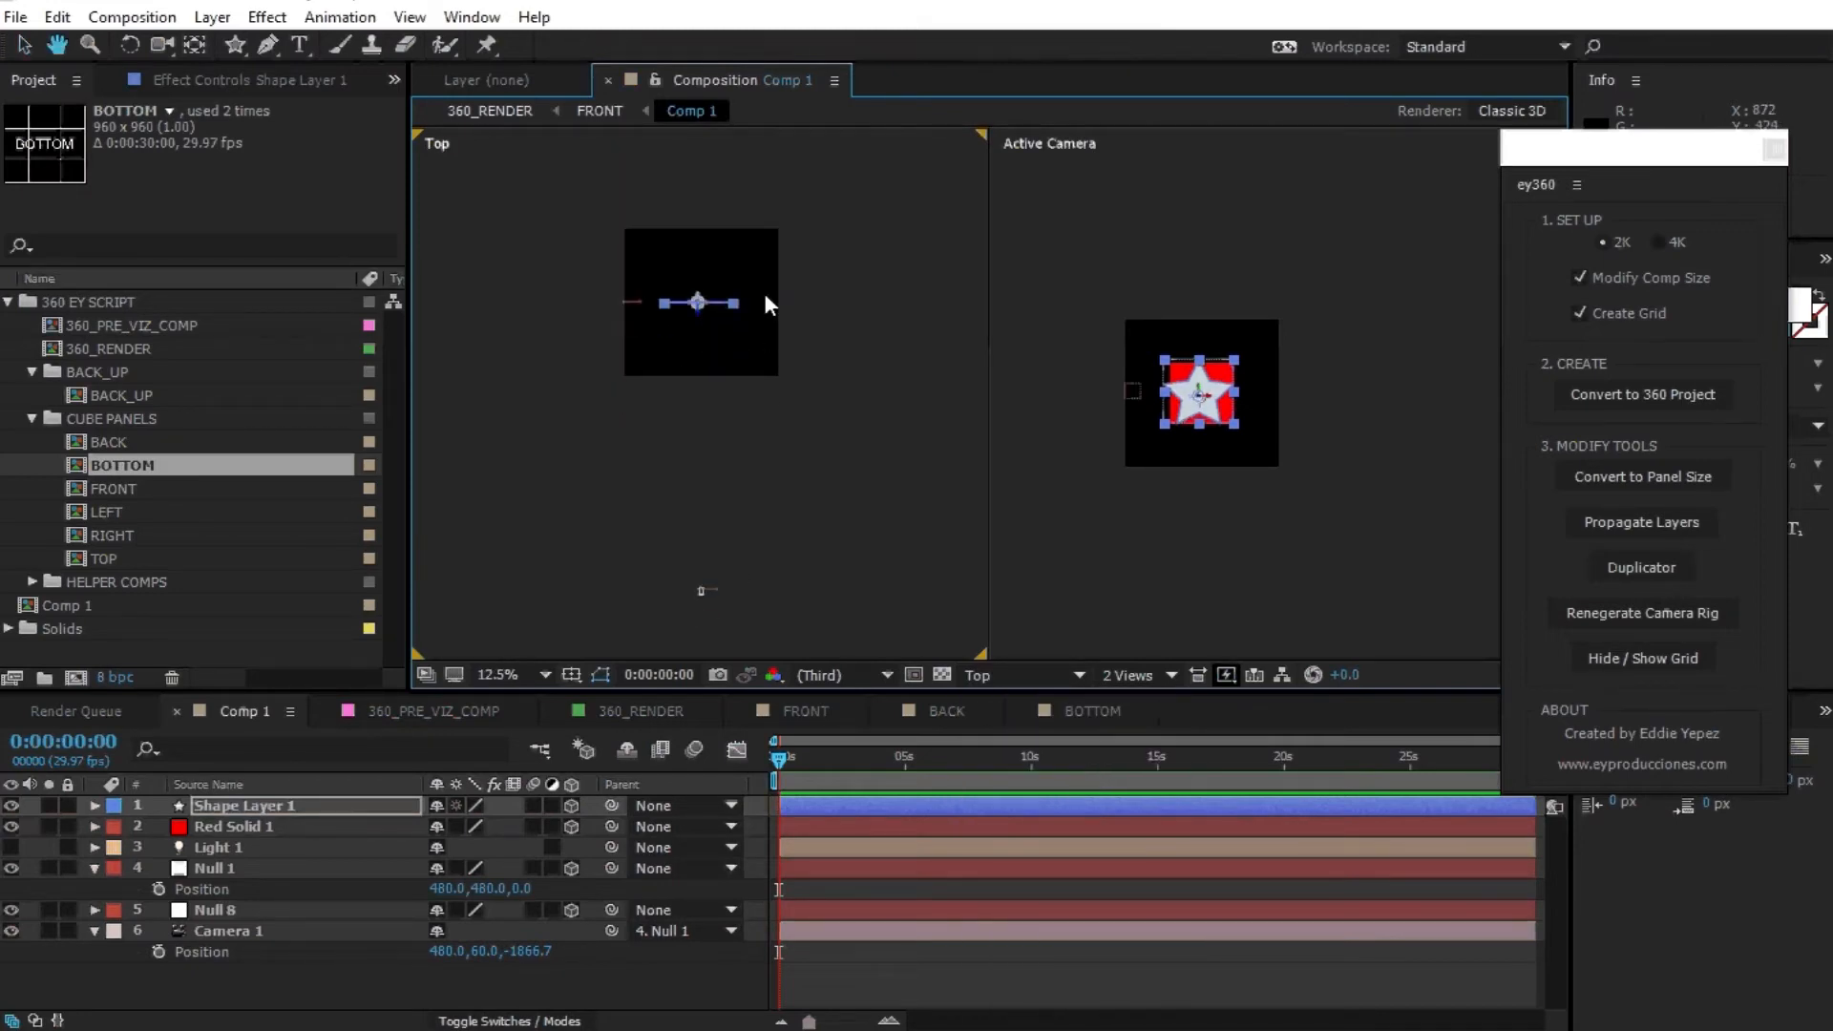
Rename the new null at the camera position as center and return to the Comp 1 composition view.
click(714, 595)
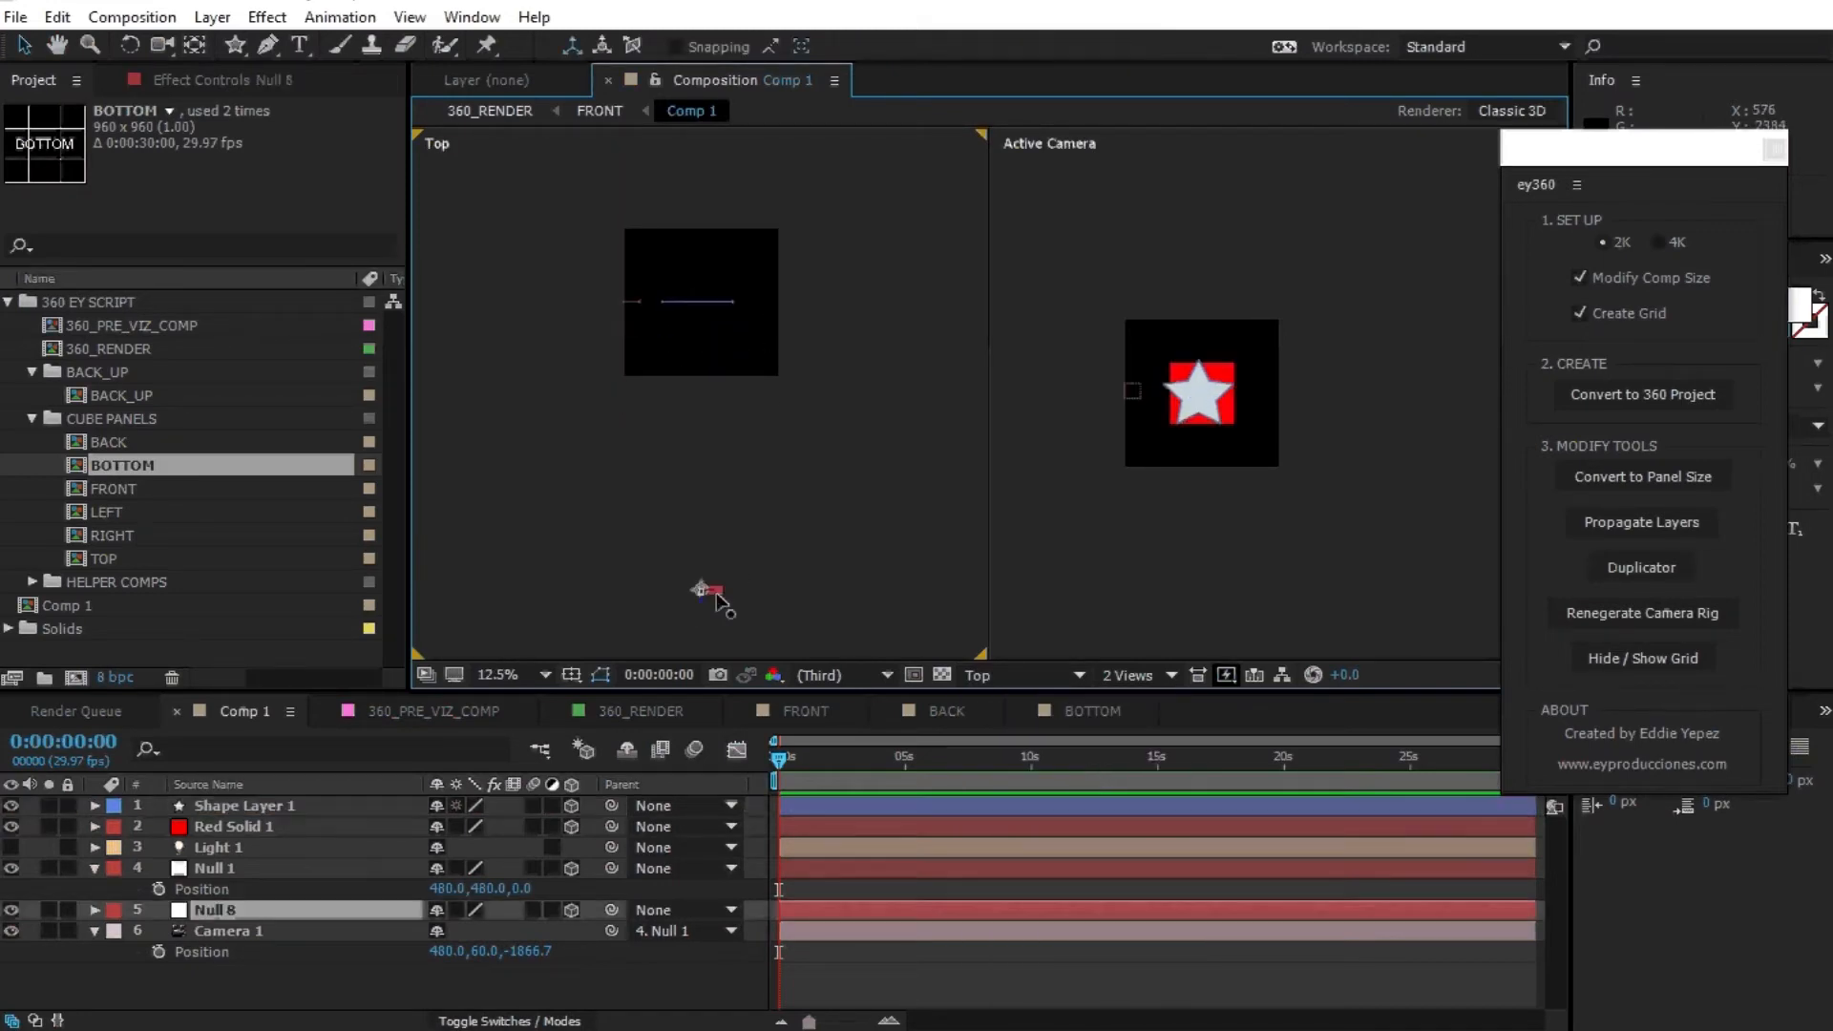
double_click(244, 912)
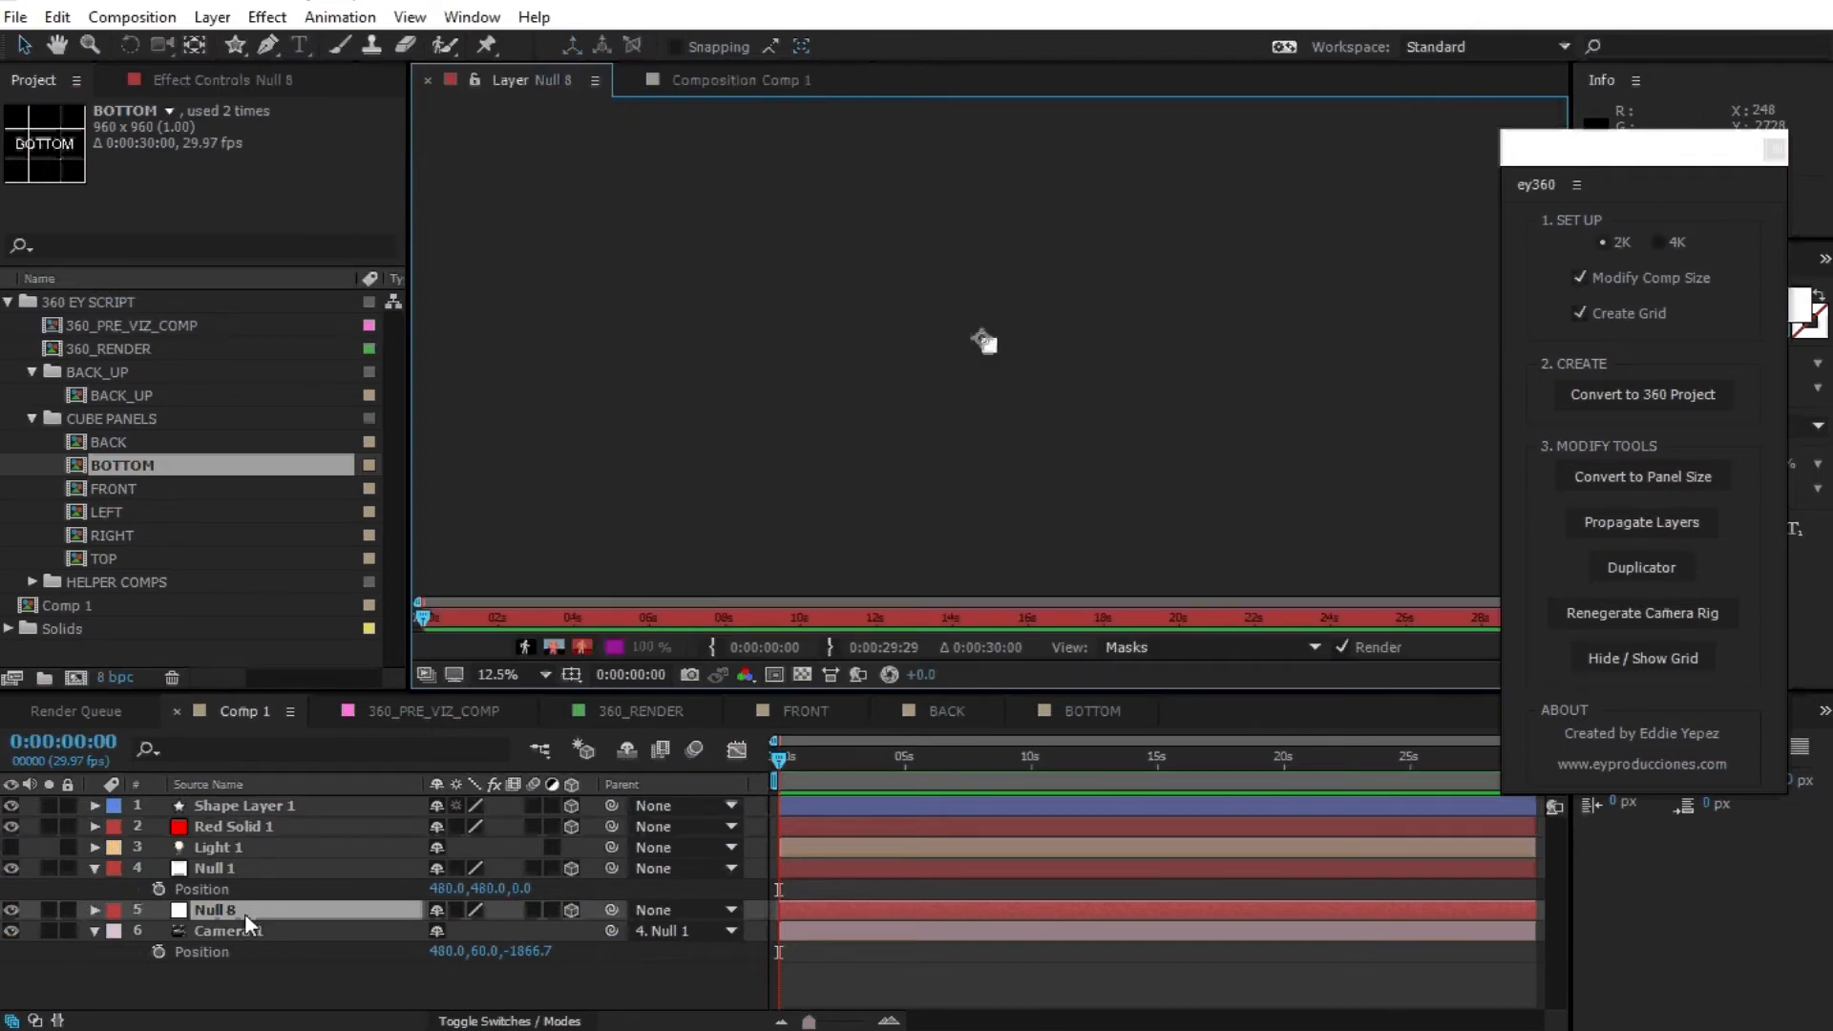
key(Return)
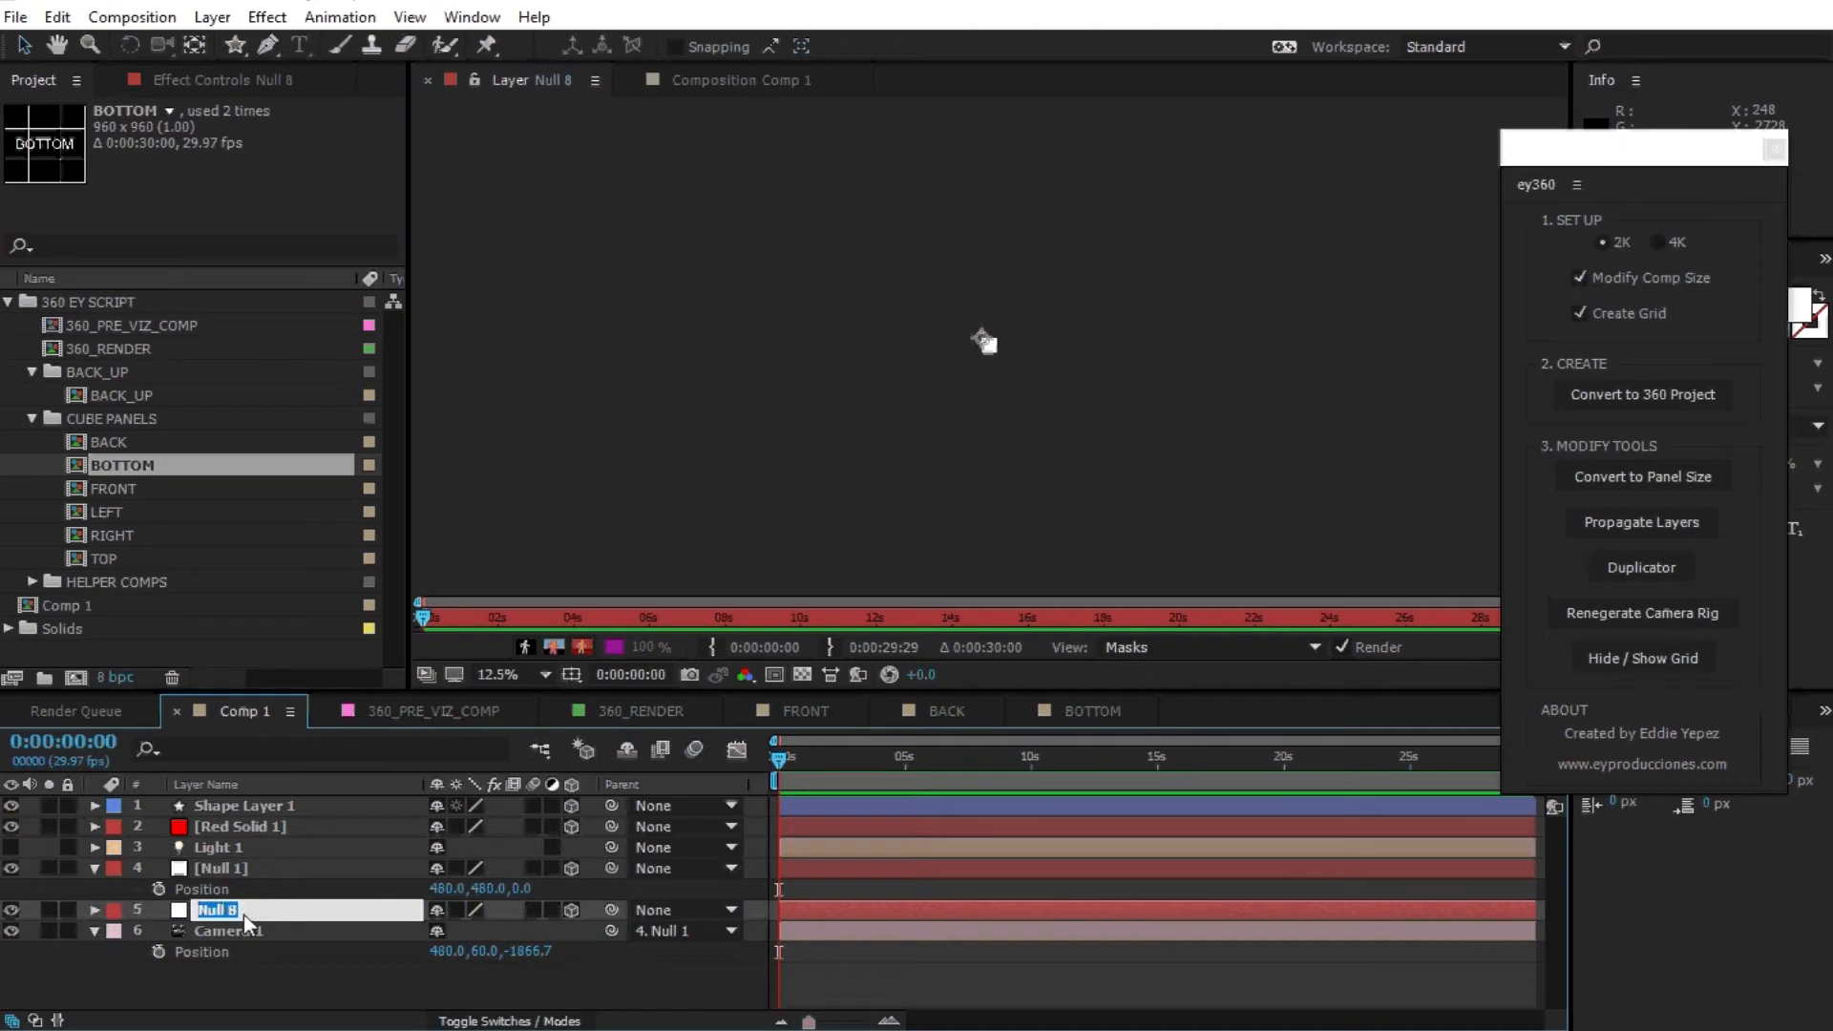
text(center)
key(Return)
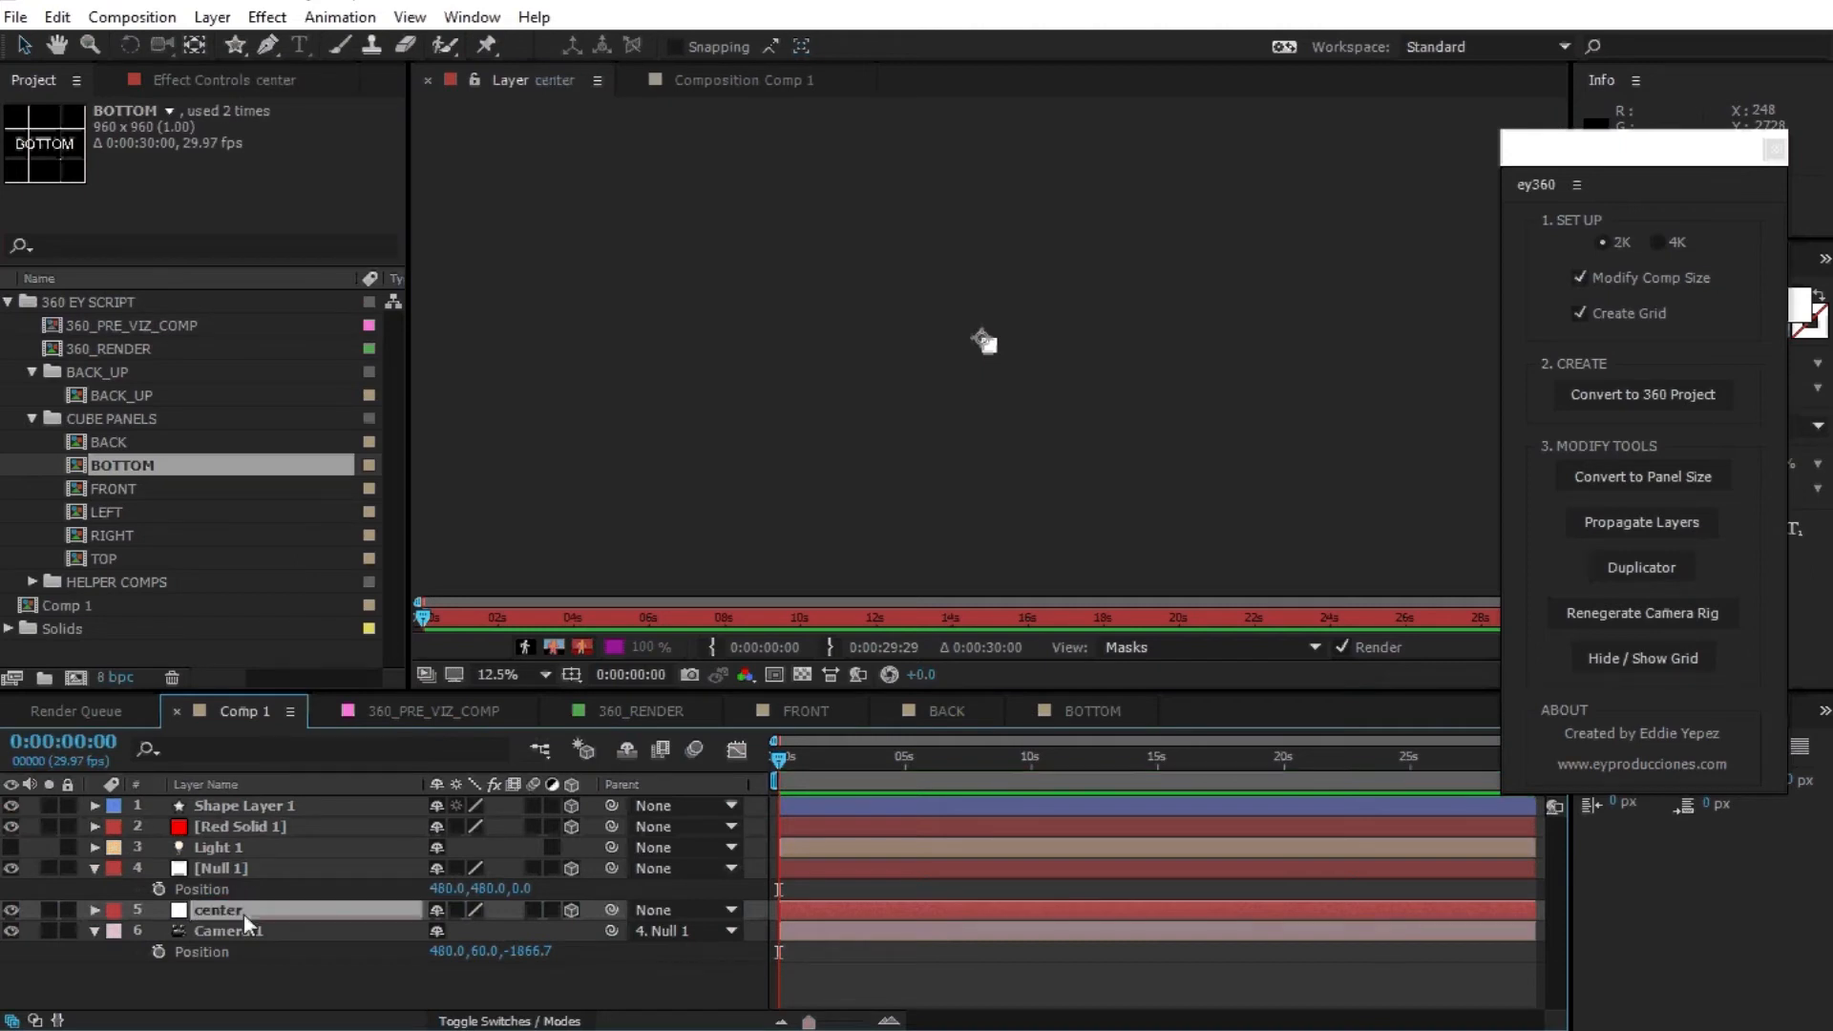
click(739, 80)
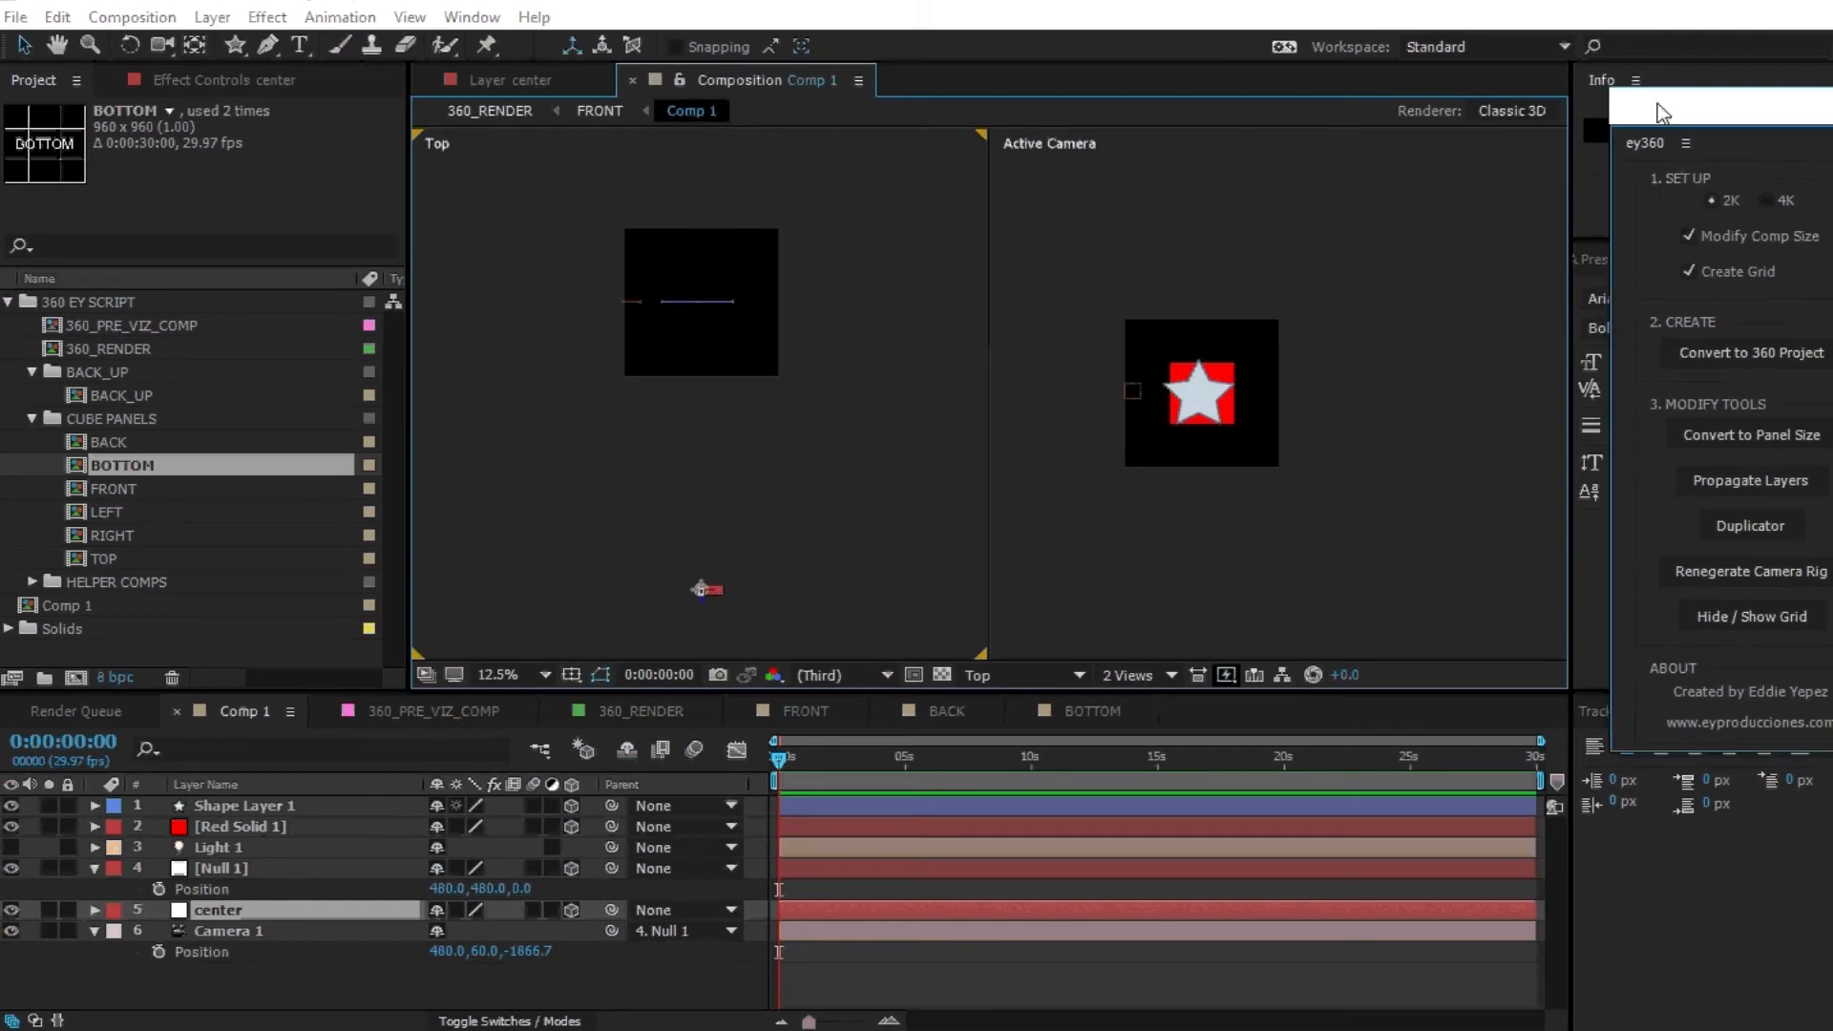
Run the ey360 Duplicator on Shape Layer 1 with 8 copies.
drag(1657, 111, 1518, 120)
click(242, 867)
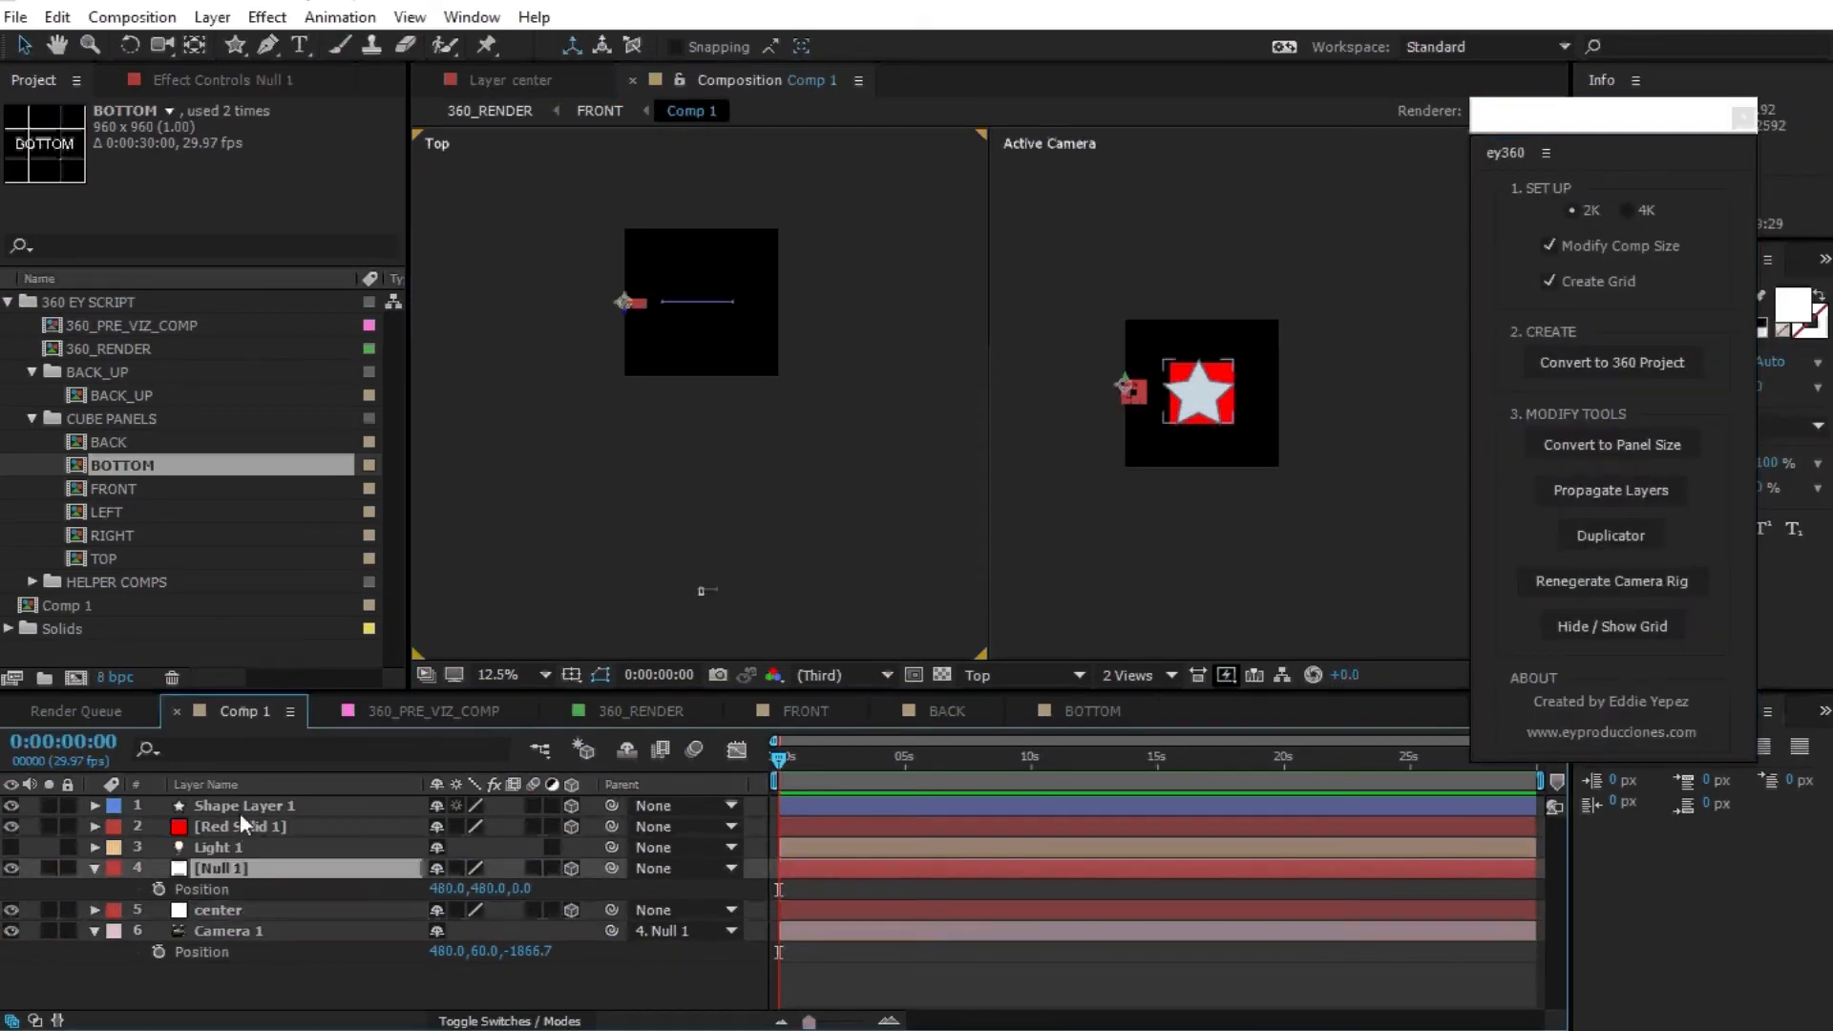
click(238, 811)
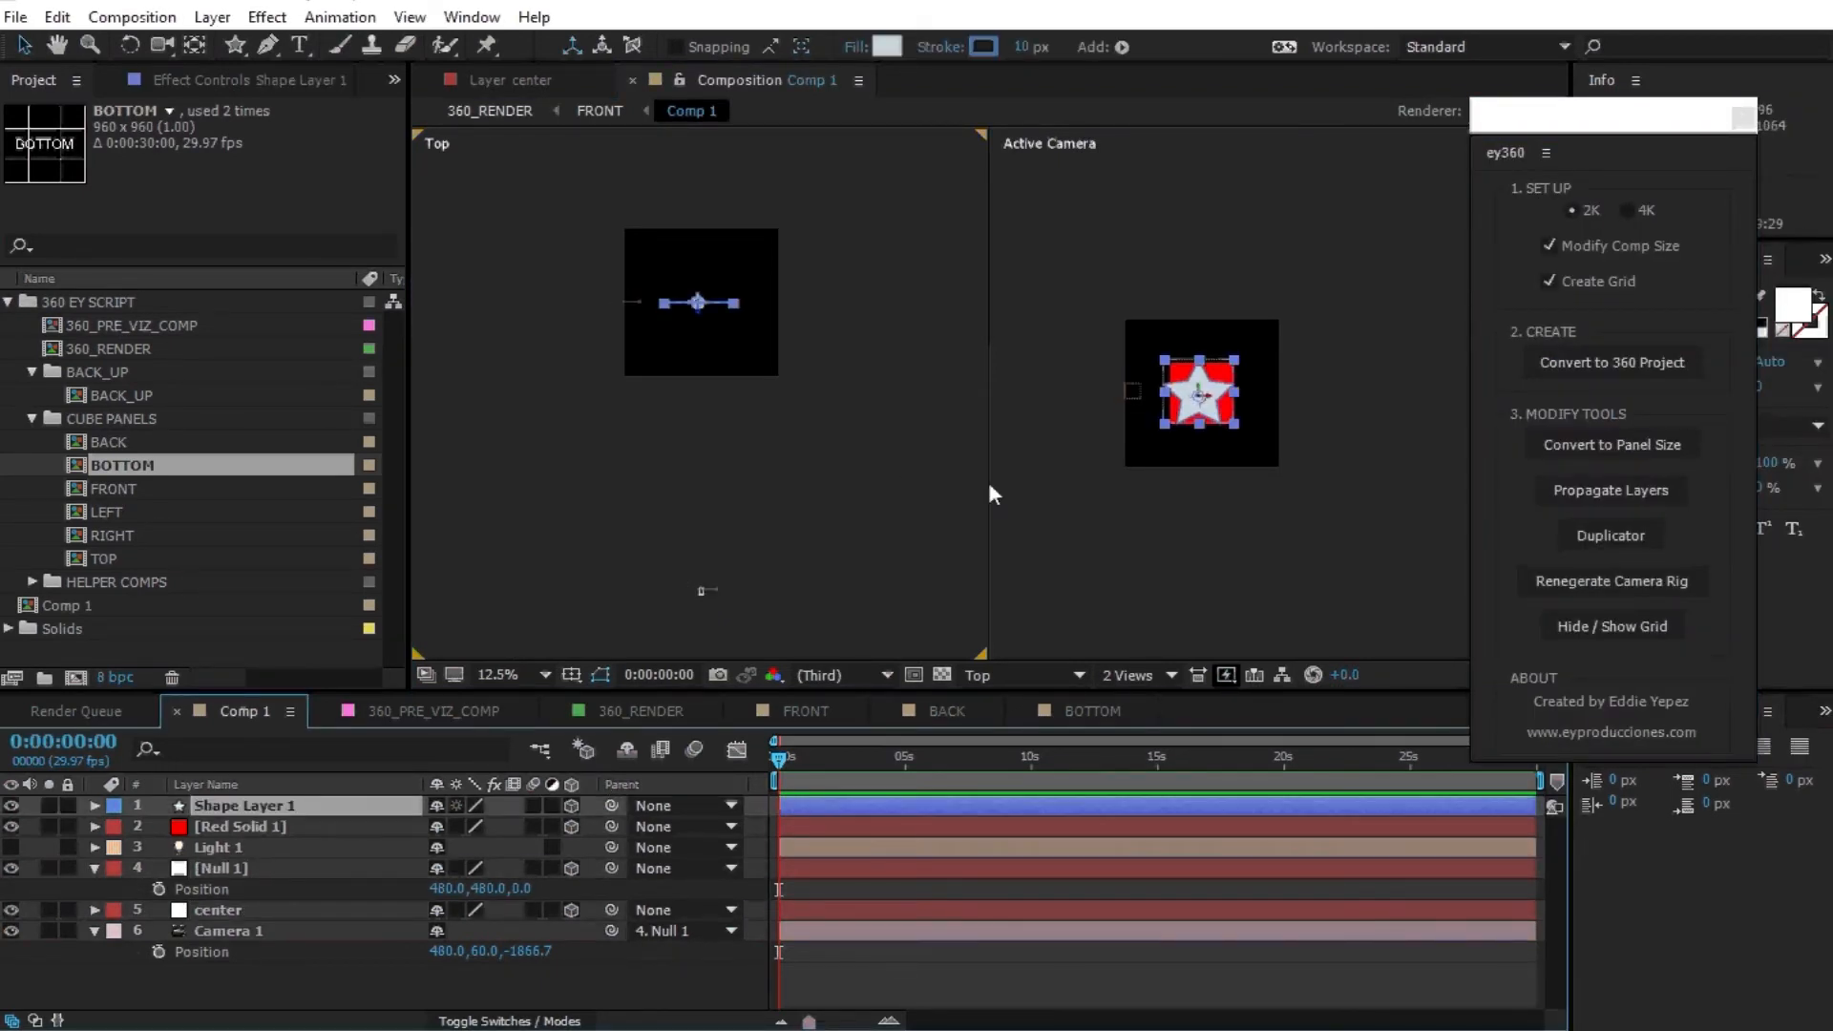
key(comma)
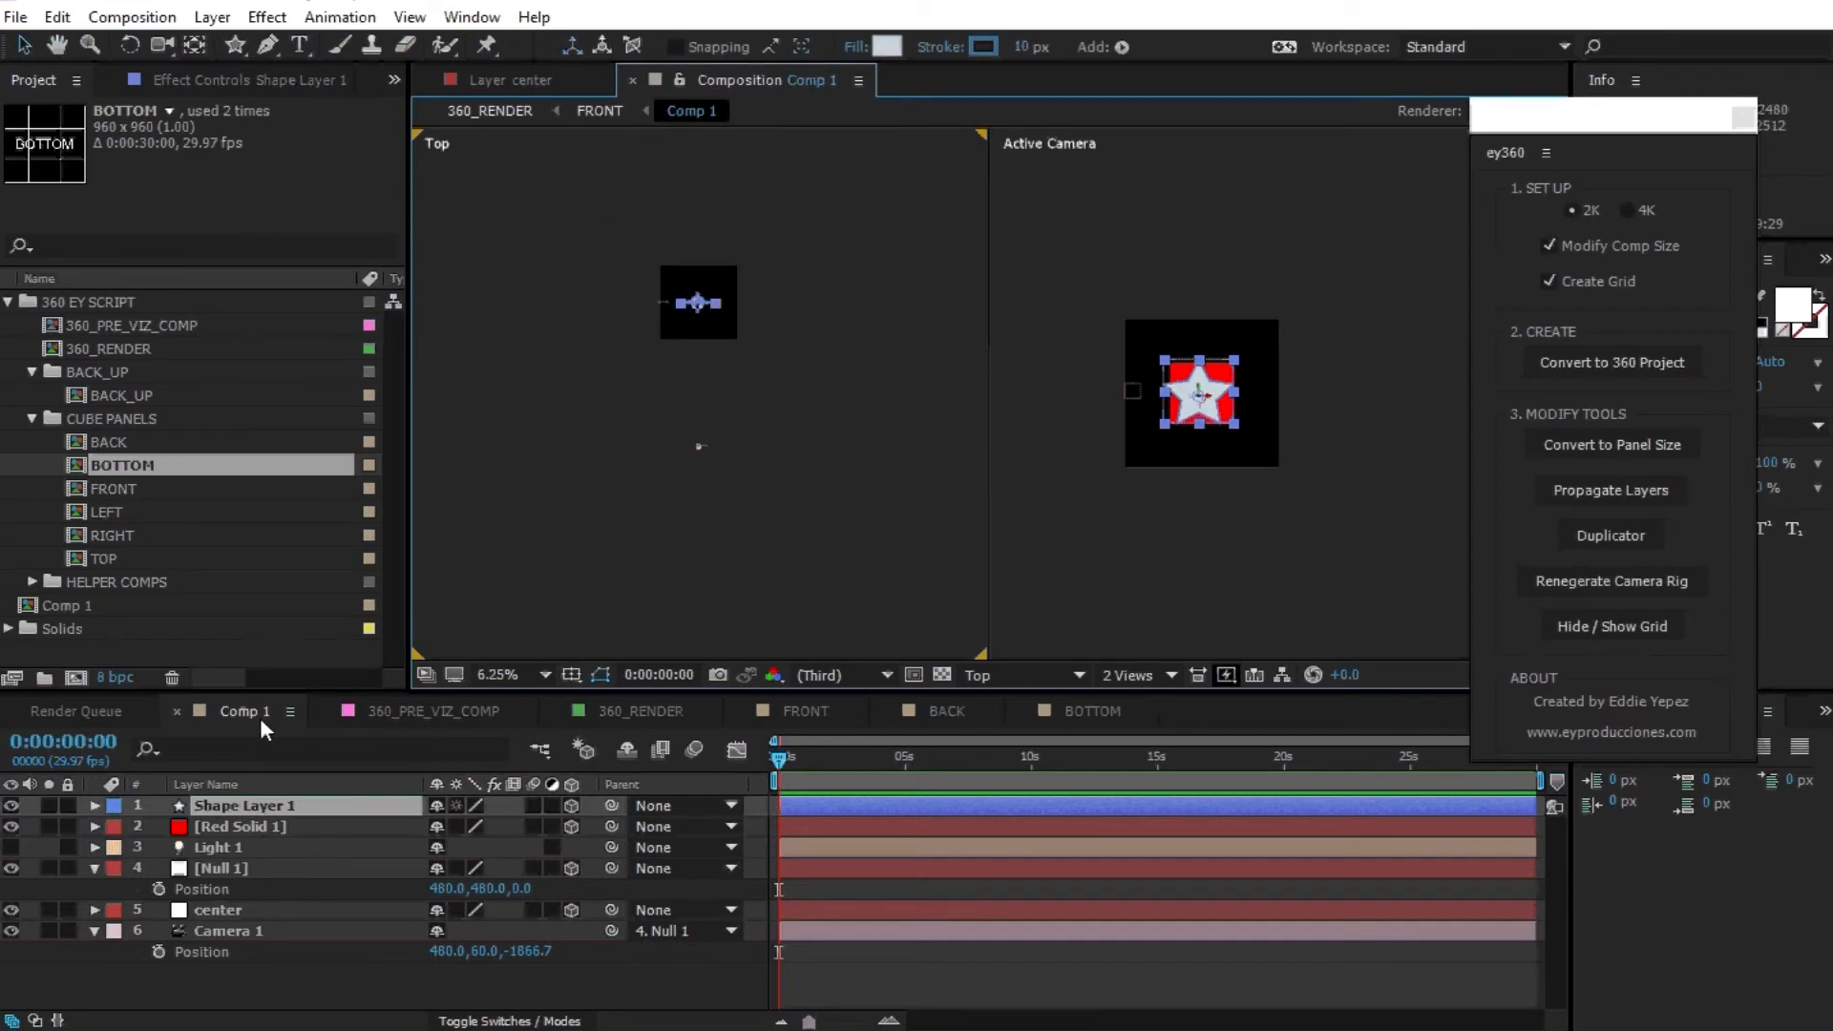
click(273, 804)
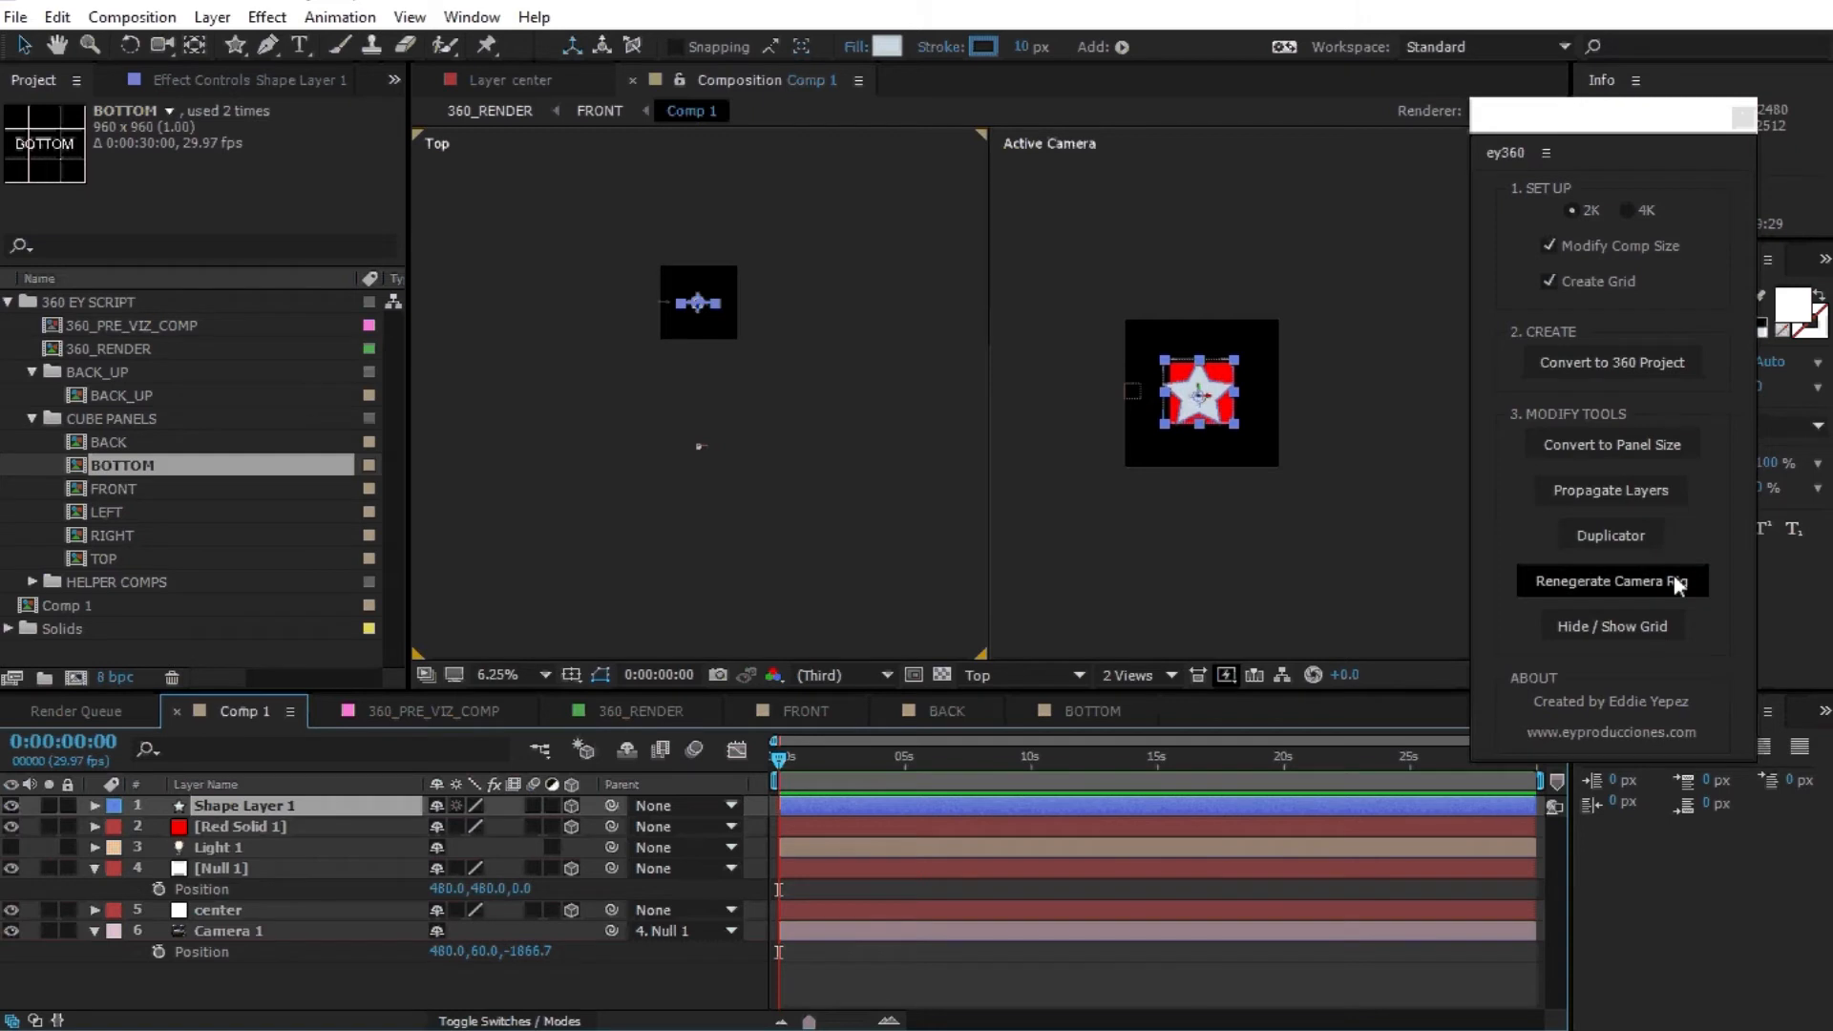
click(1623, 536)
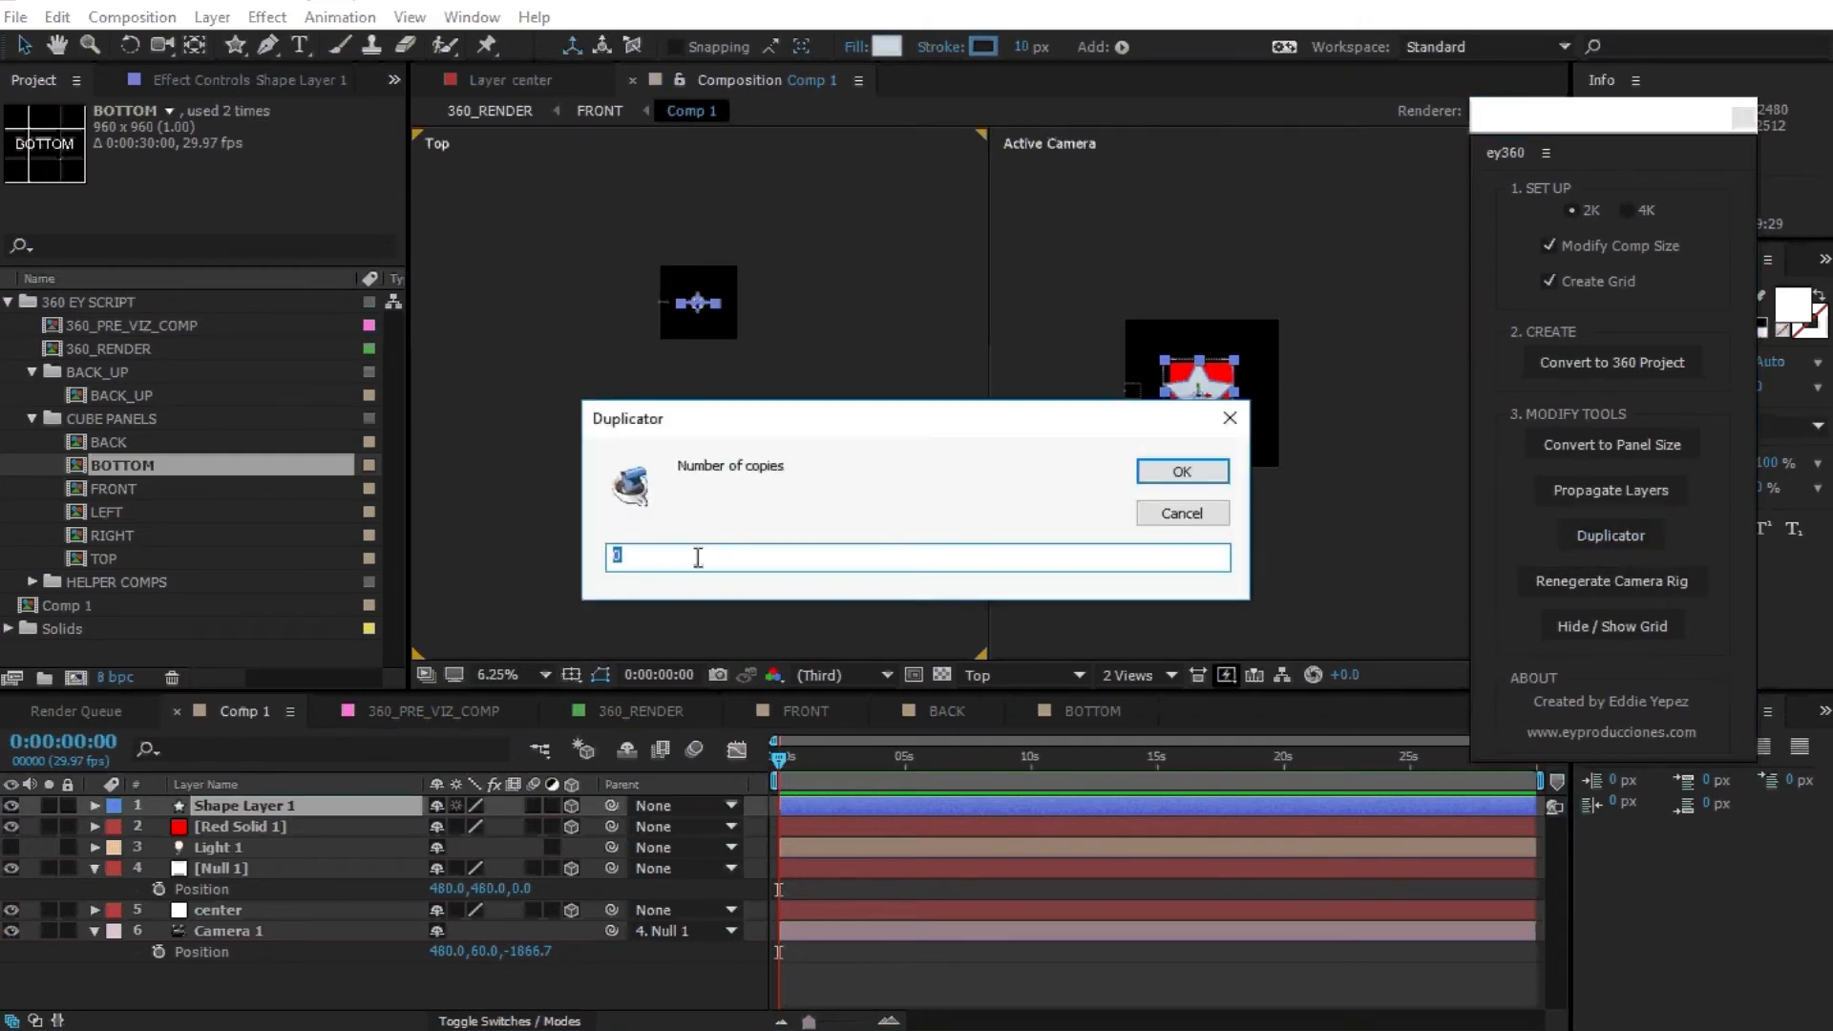
text(8)
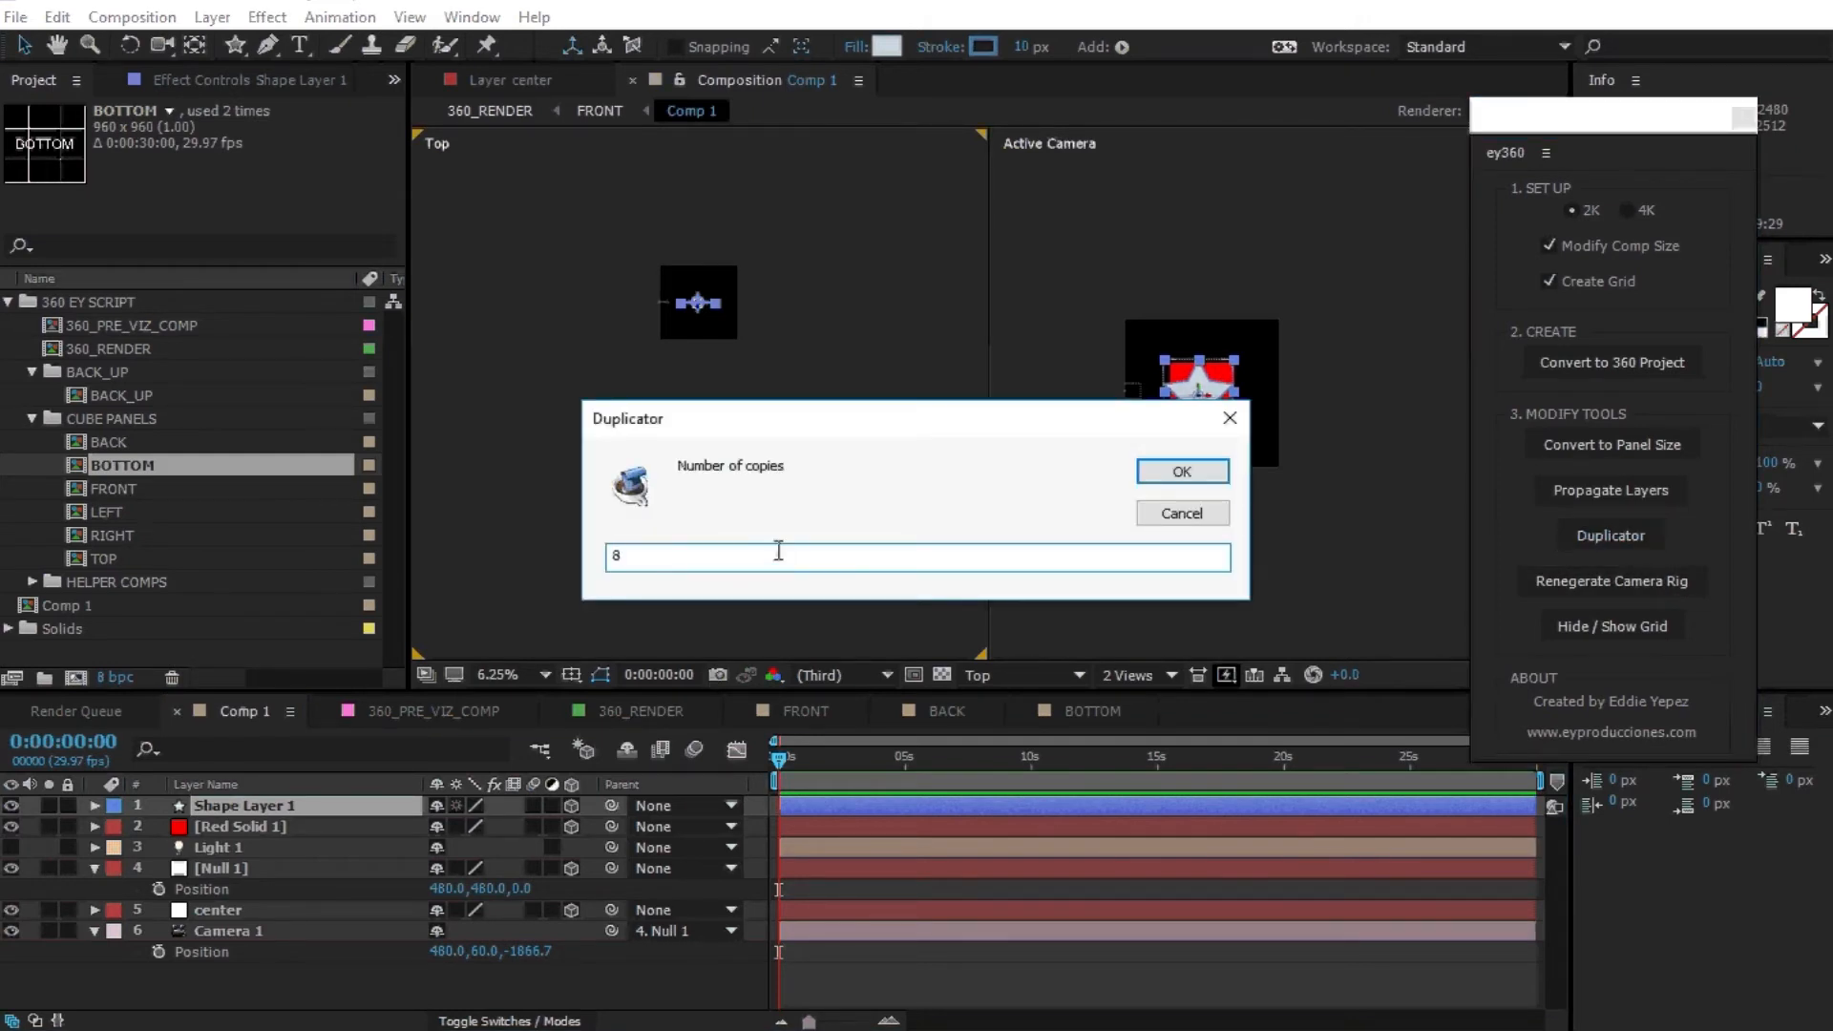
click(1224, 477)
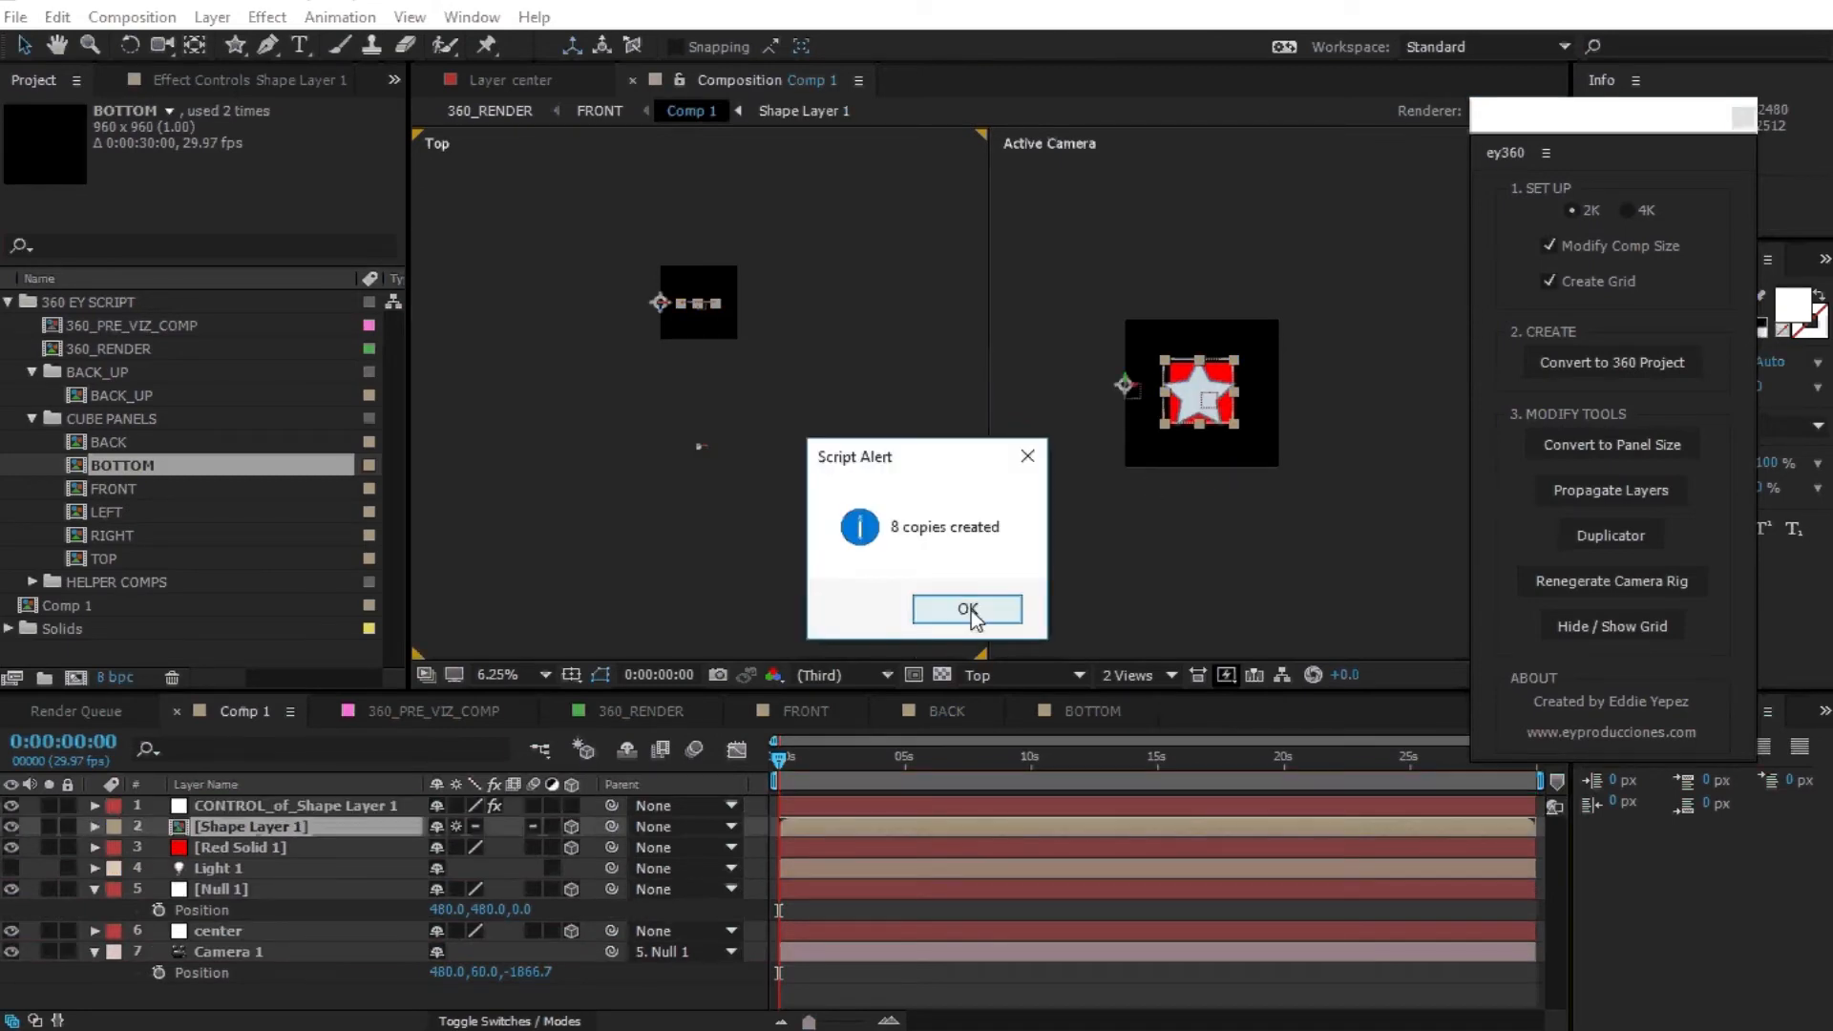
click(968, 609)
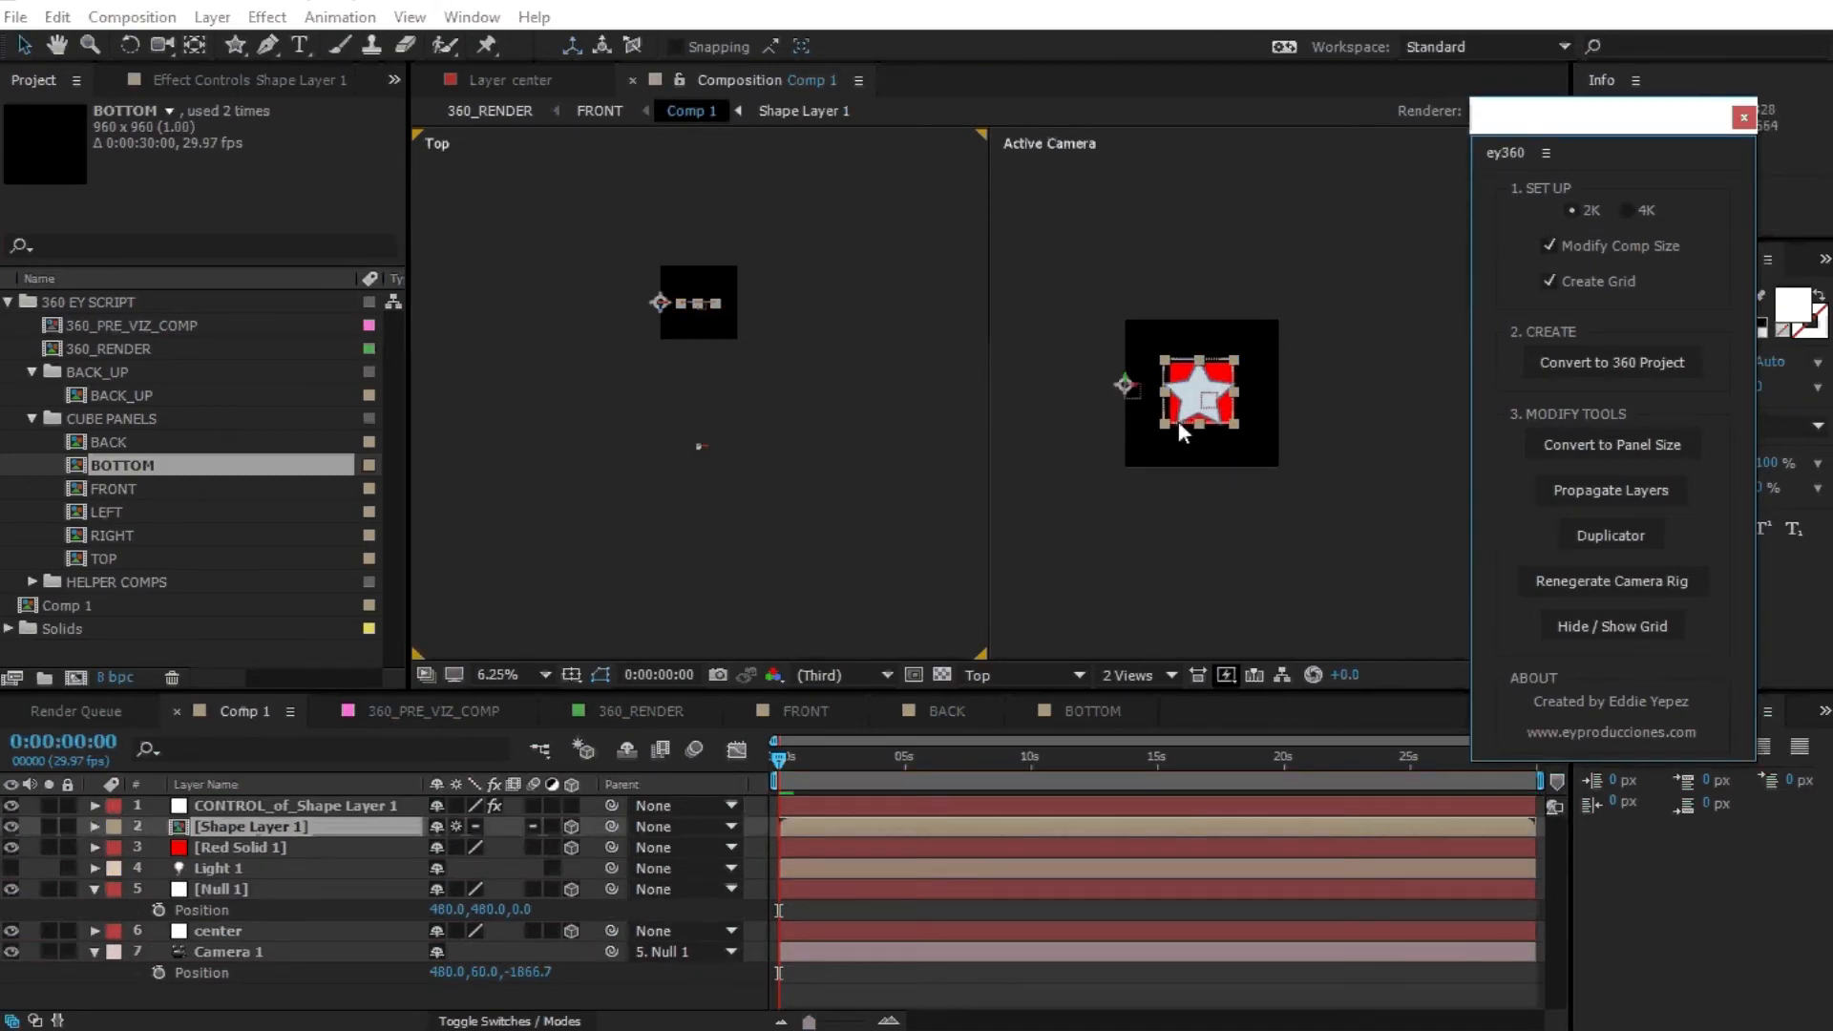
Set Angle Control to 44° in the effect controls of CONTROL_of_Shape Layer 1.
scroll(1182, 431, up, 1)
drag(736, 368, 784, 381)
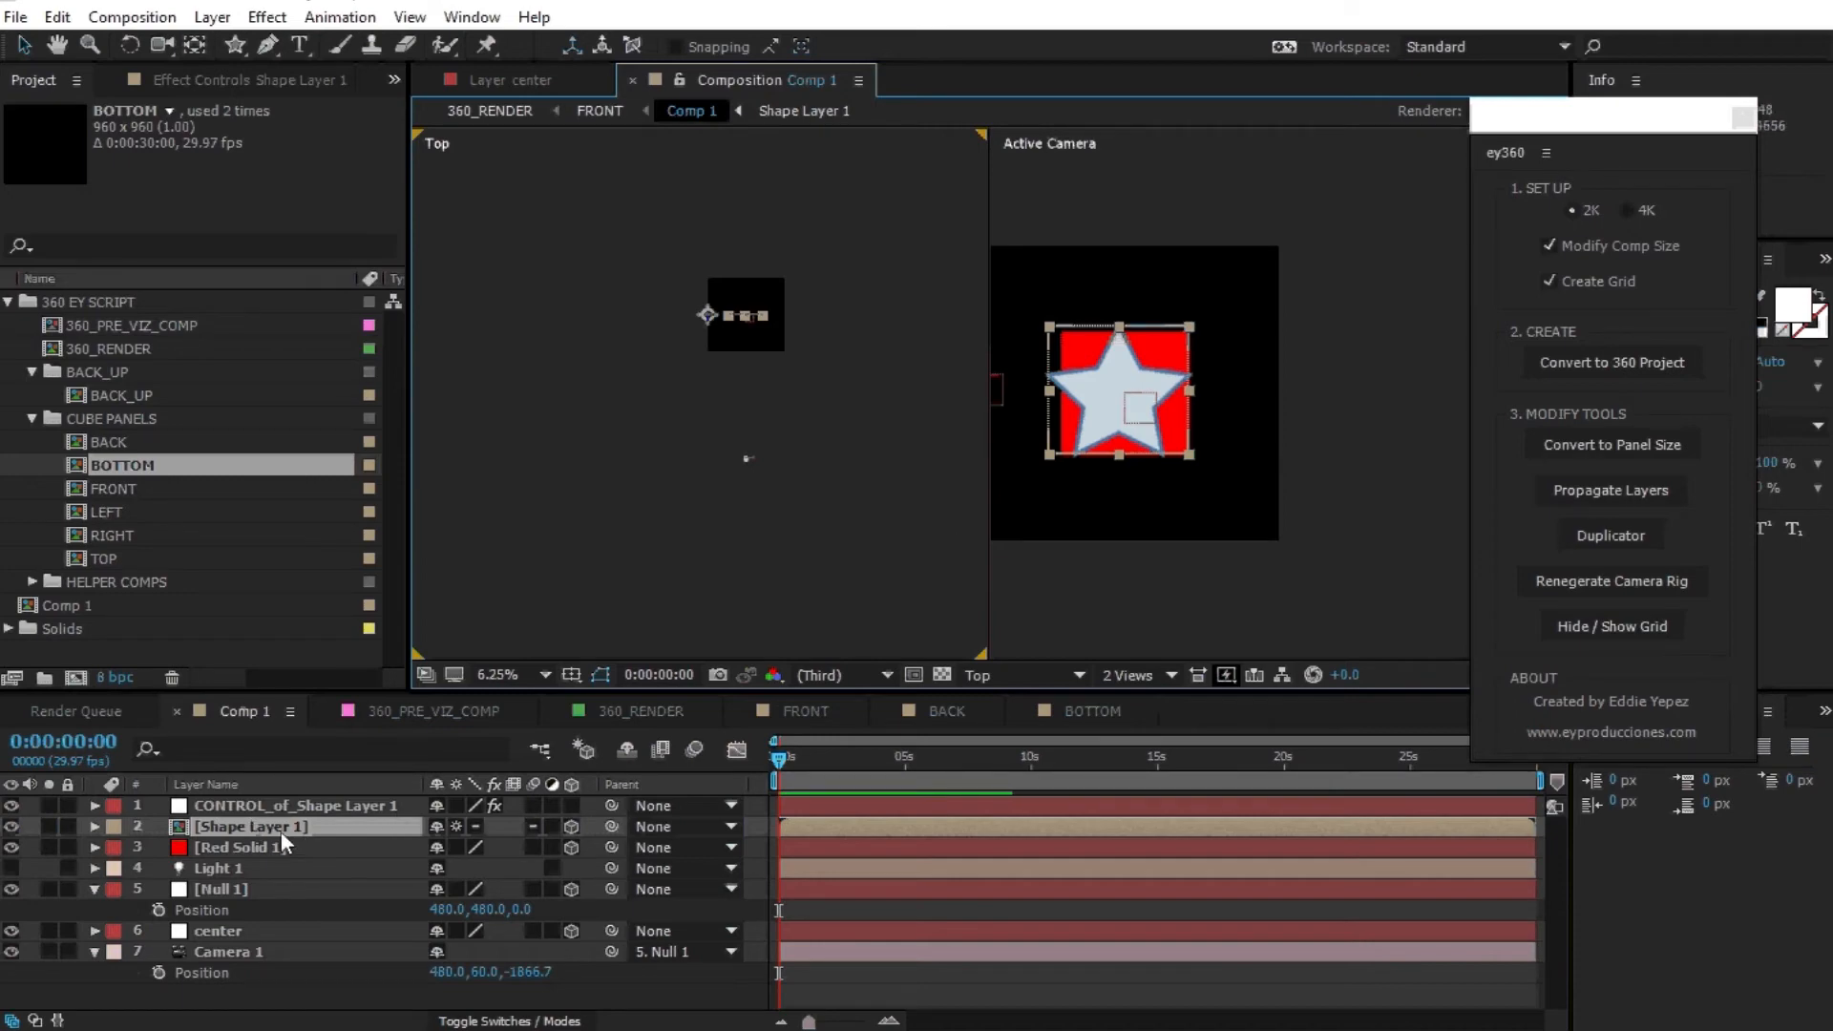
click(307, 807)
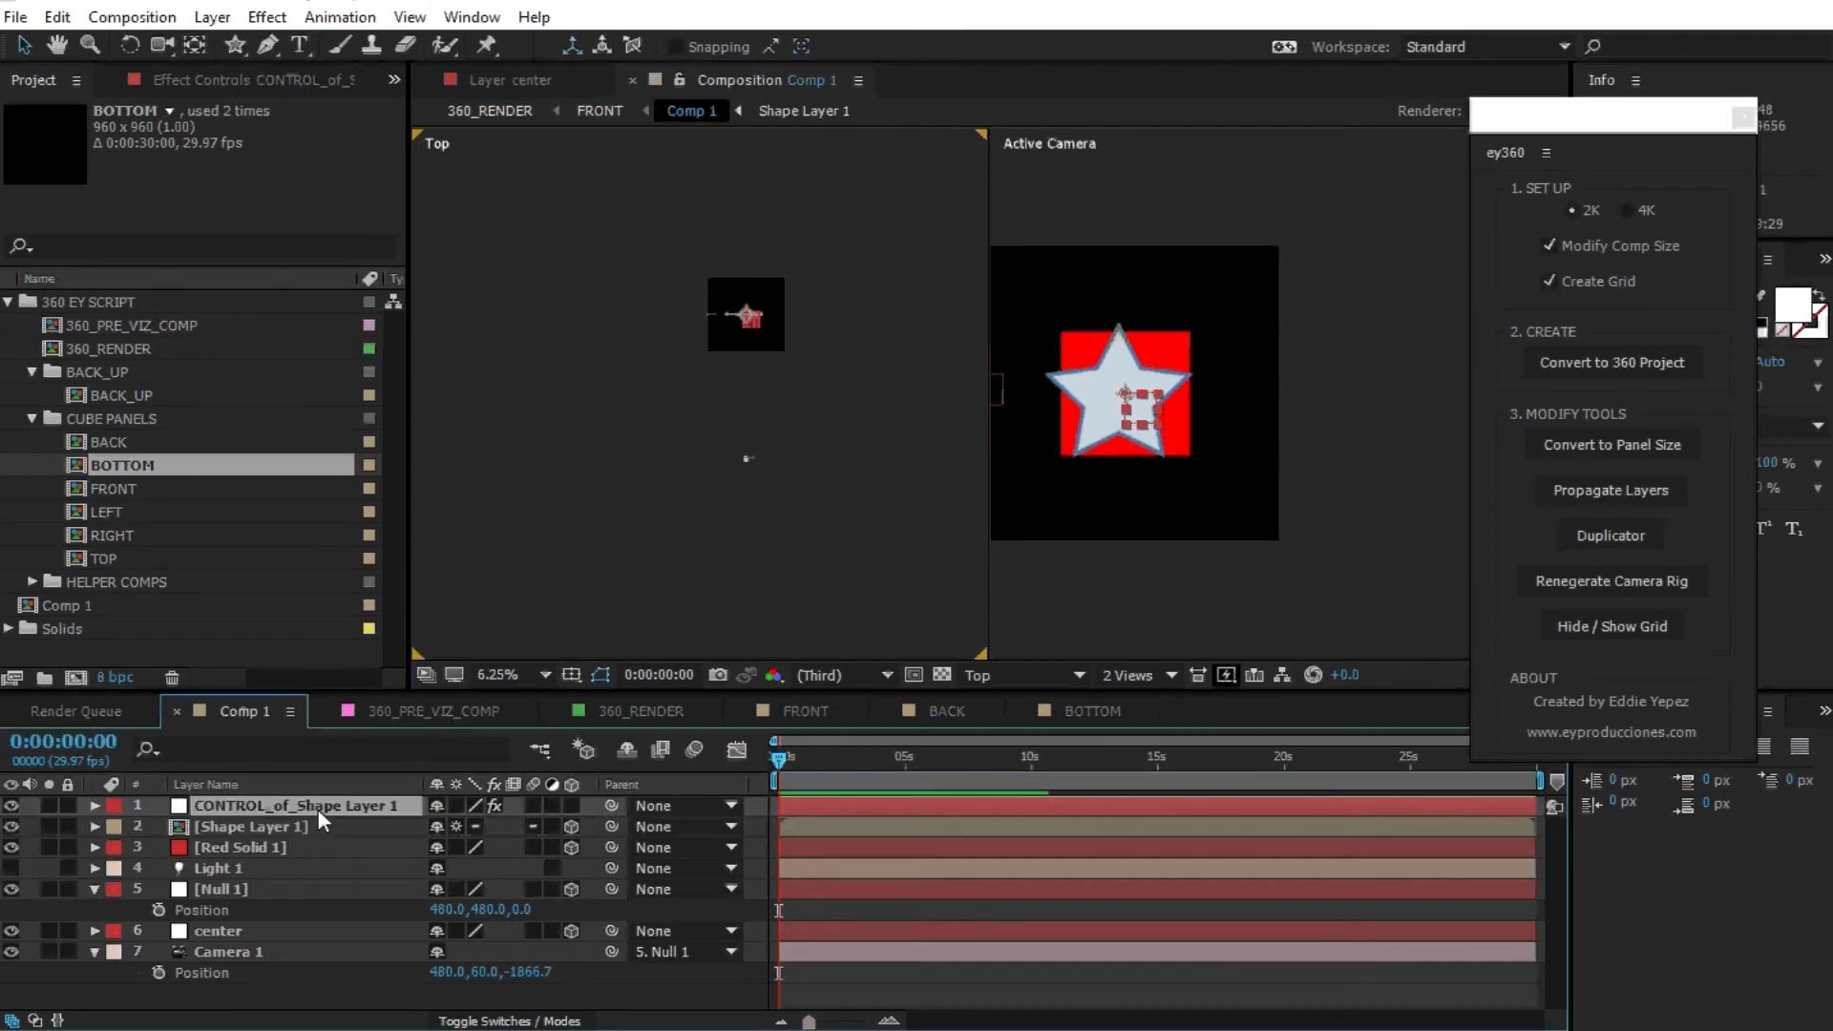
click(166, 84)
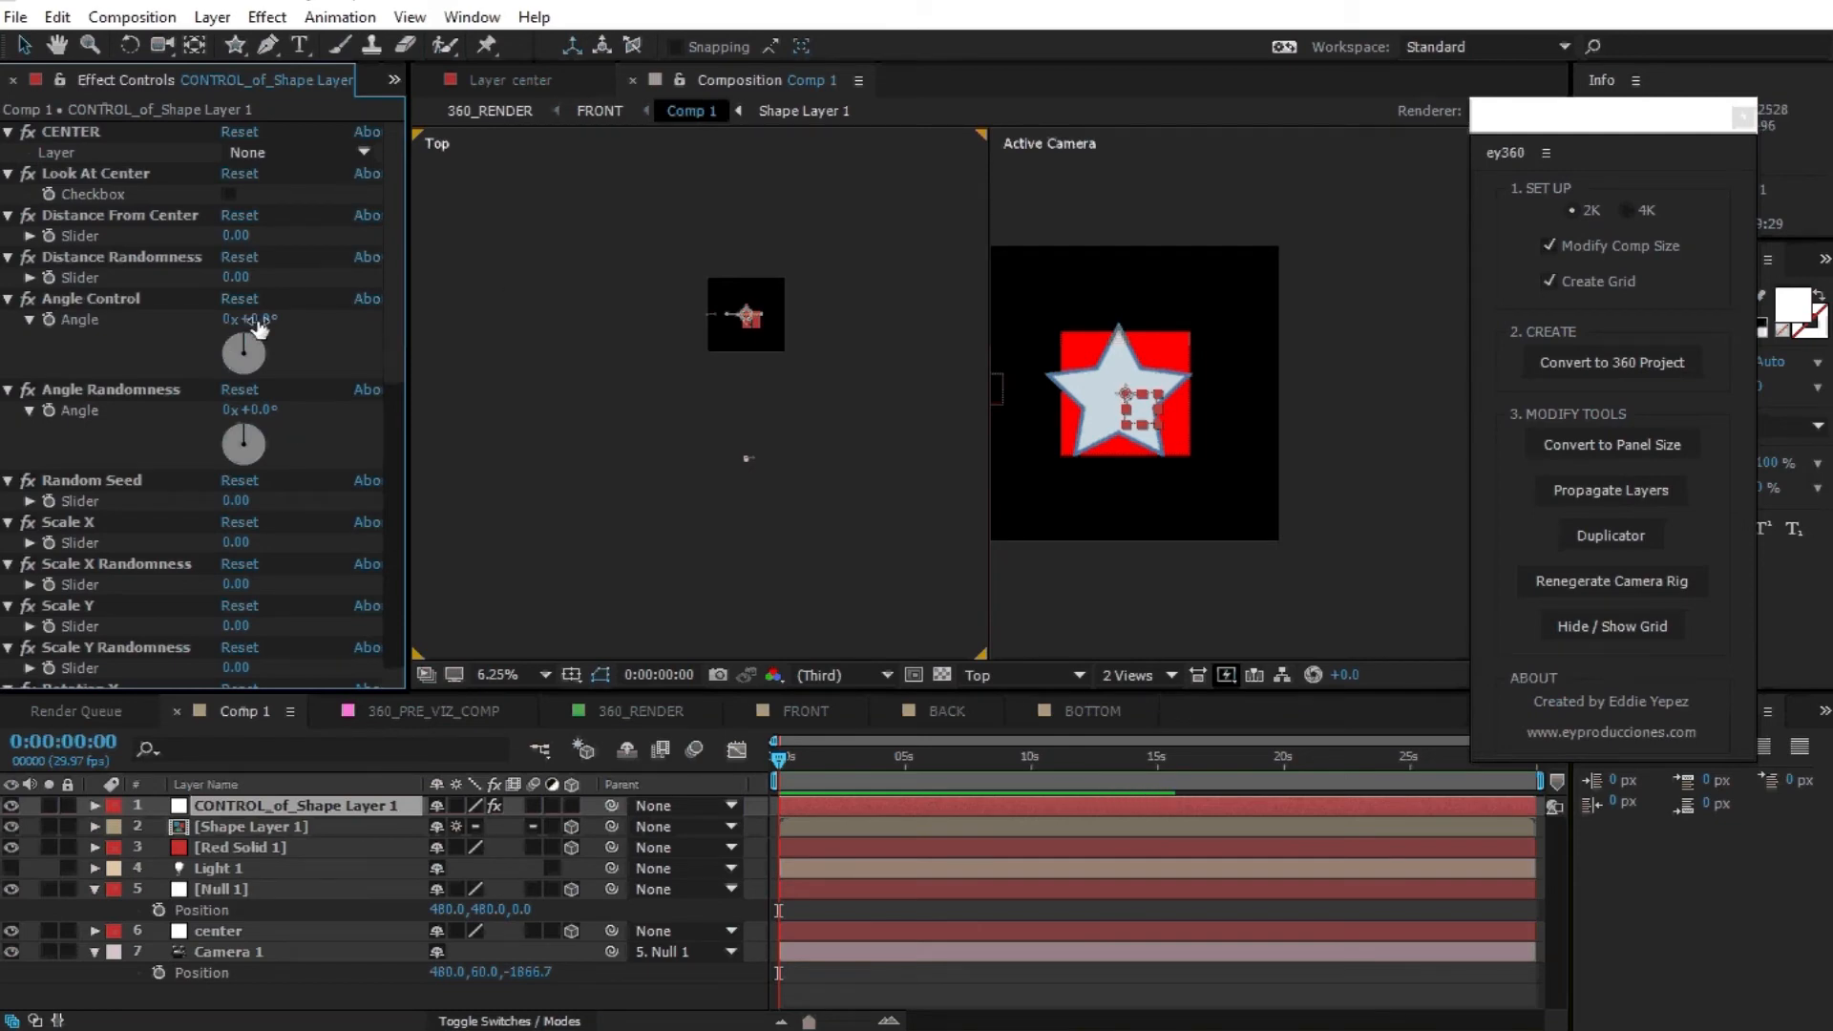
drag(251, 319, 310, 318)
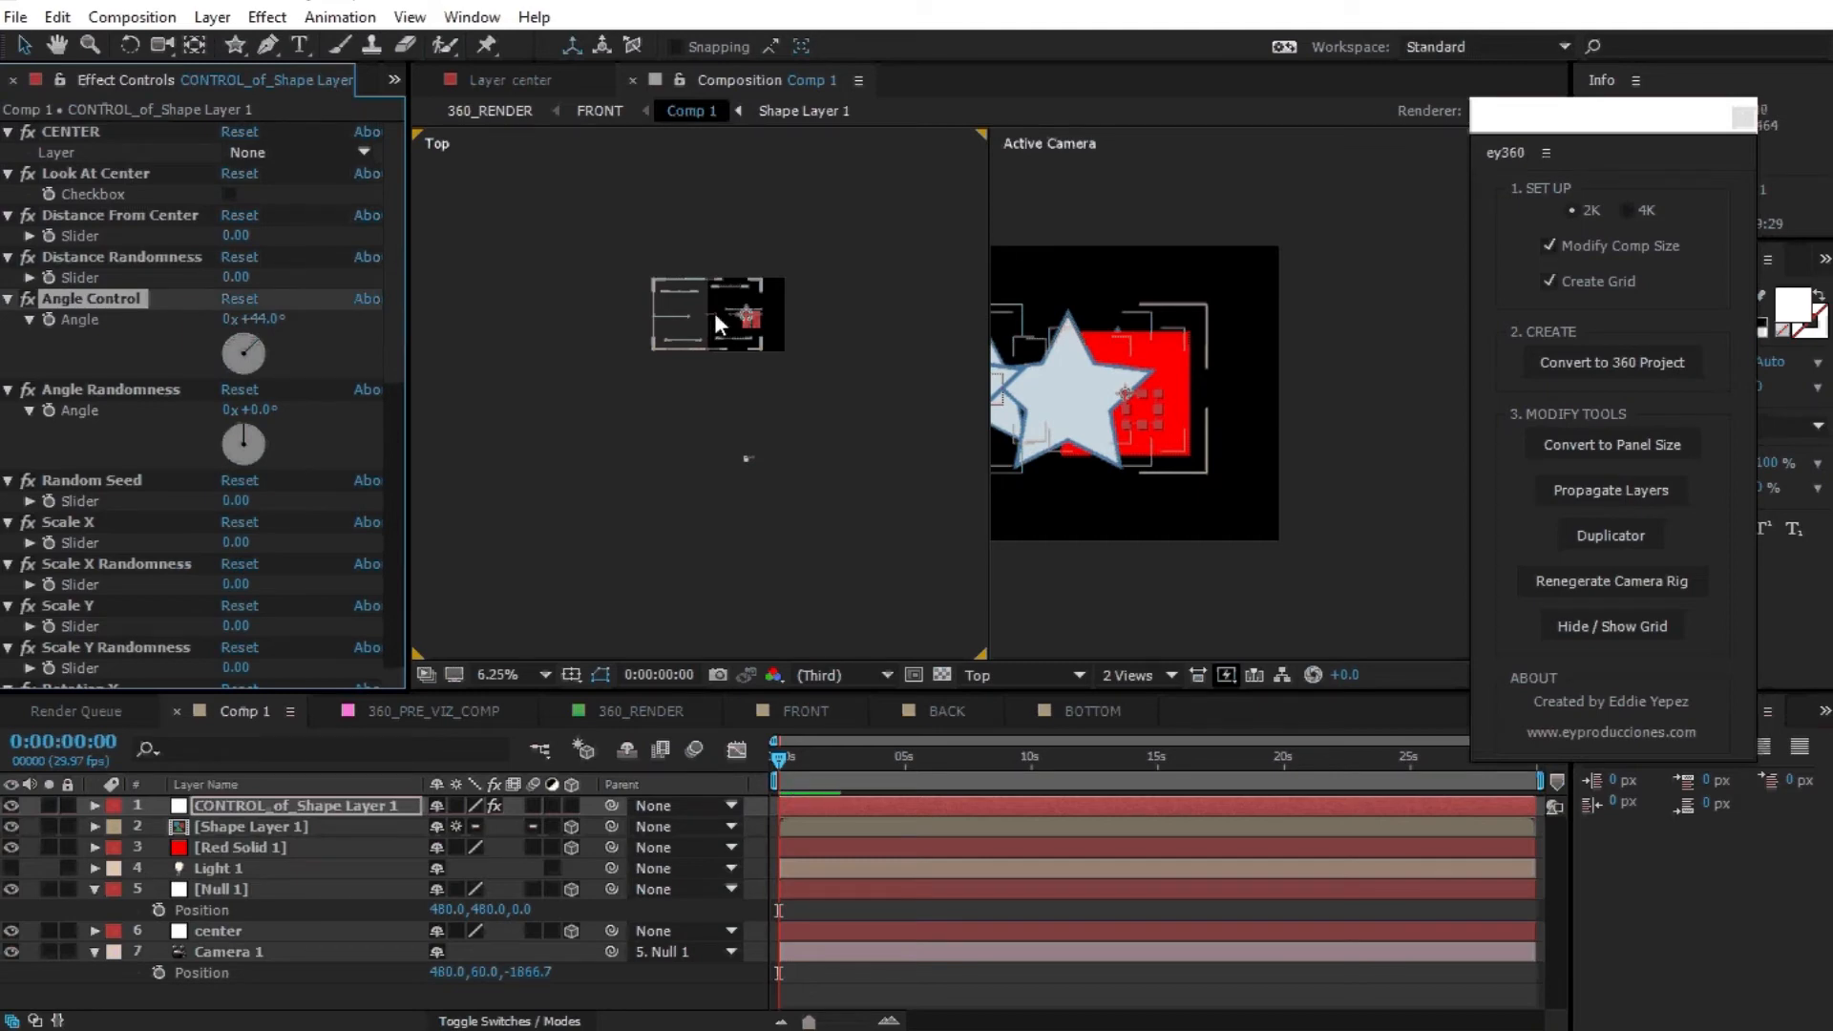
Assign the center null as the CENTER layer of CONTROL_of_Shape Layer 1 and set Distance From Center to 1621.
click(240, 929)
click(301, 805)
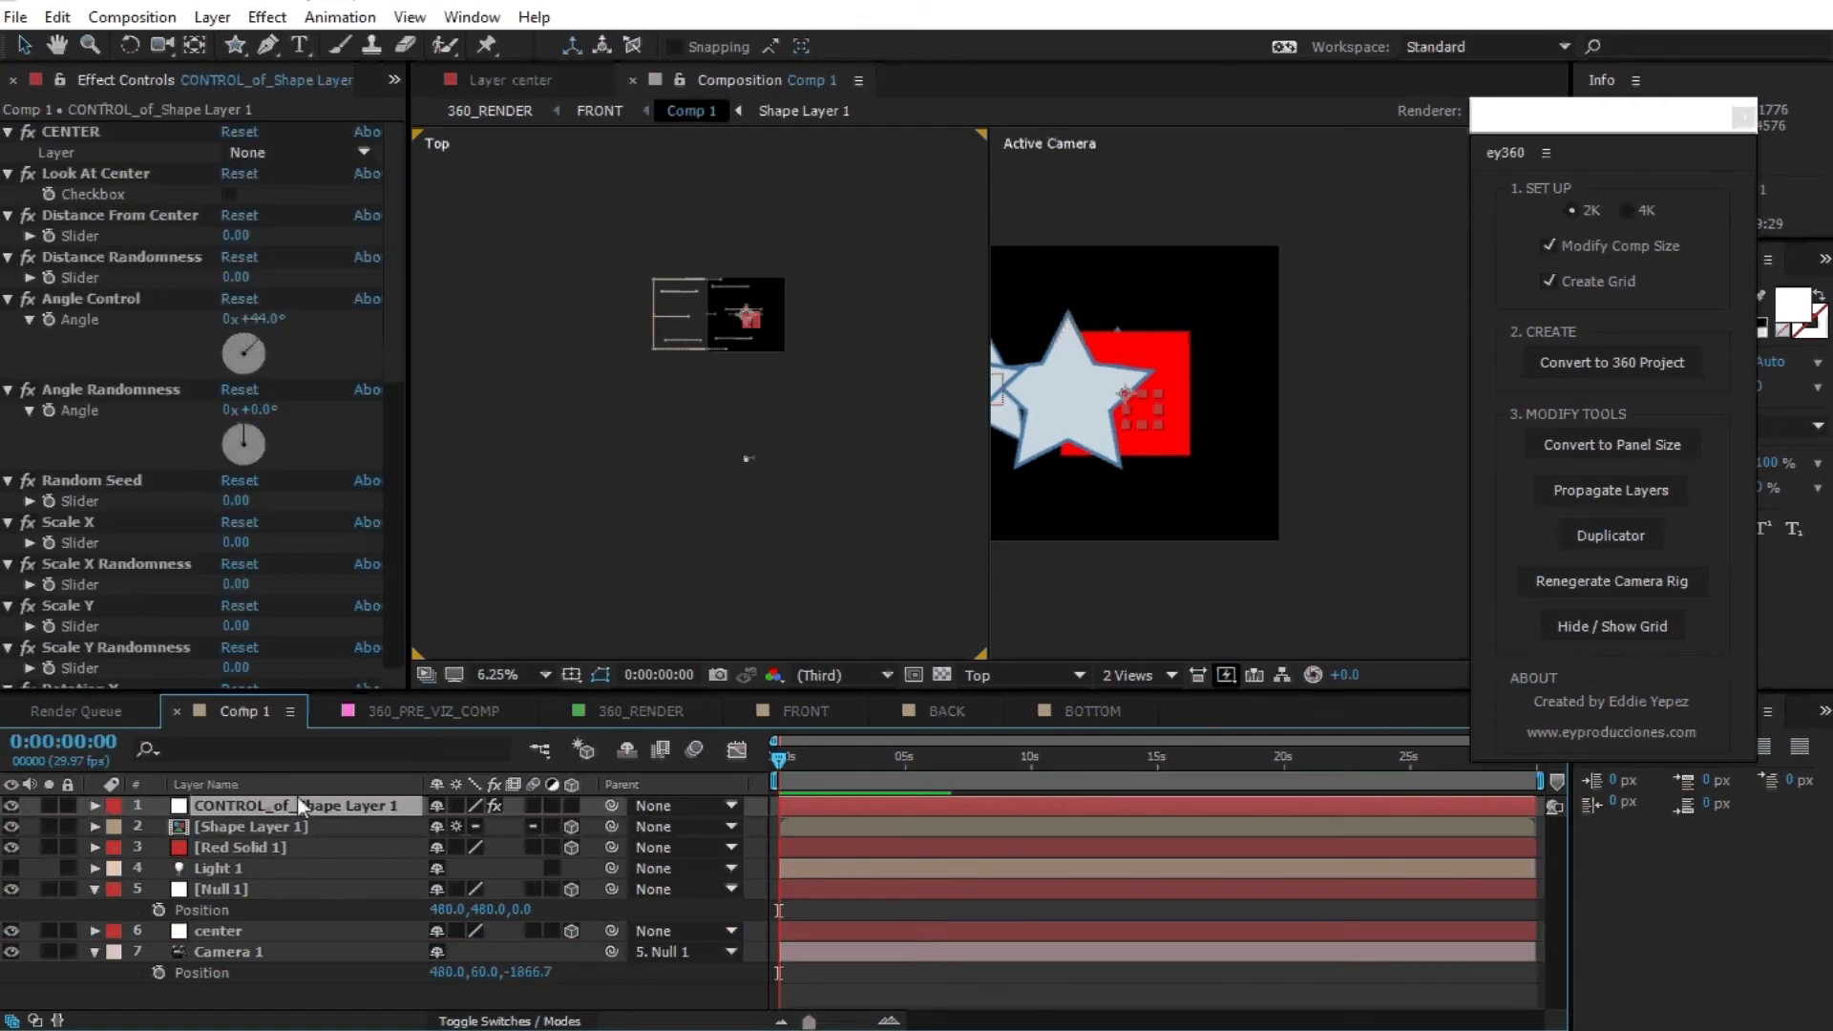
click(296, 153)
click(339, 324)
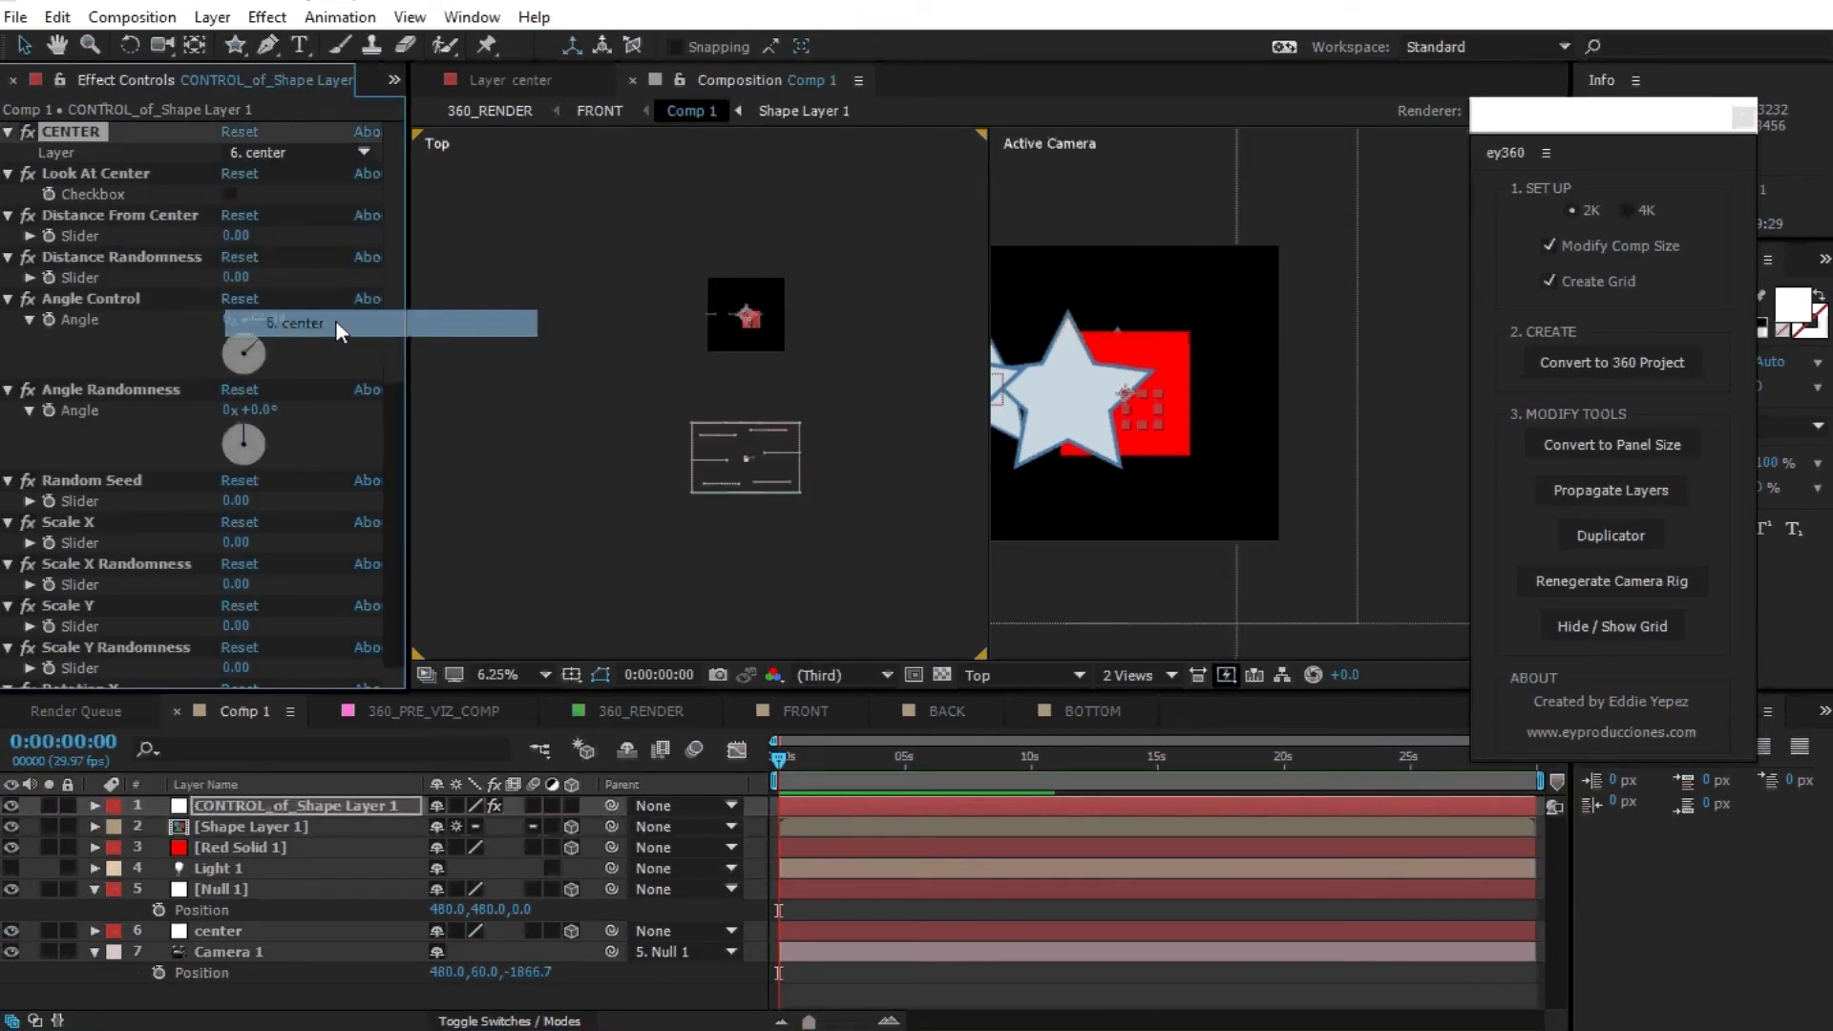
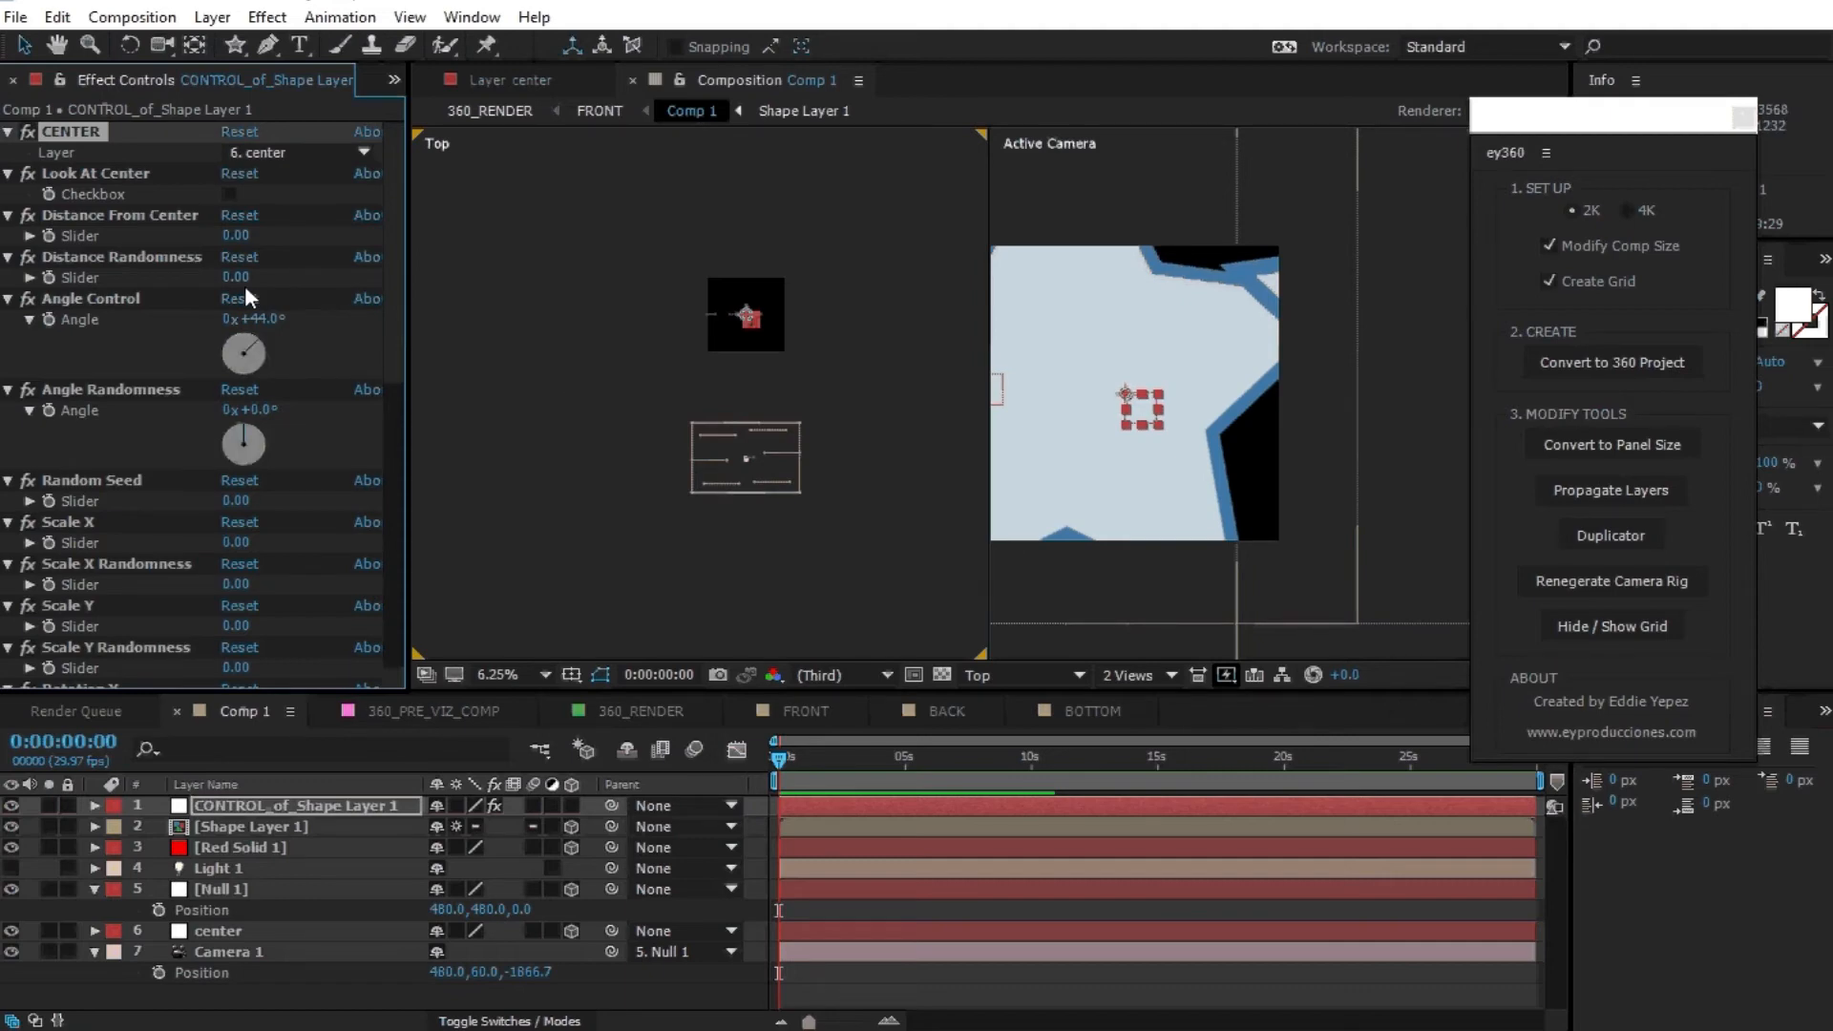
drag(236, 239, 1117, 431)
drag(1201, 346, 1288, 345)
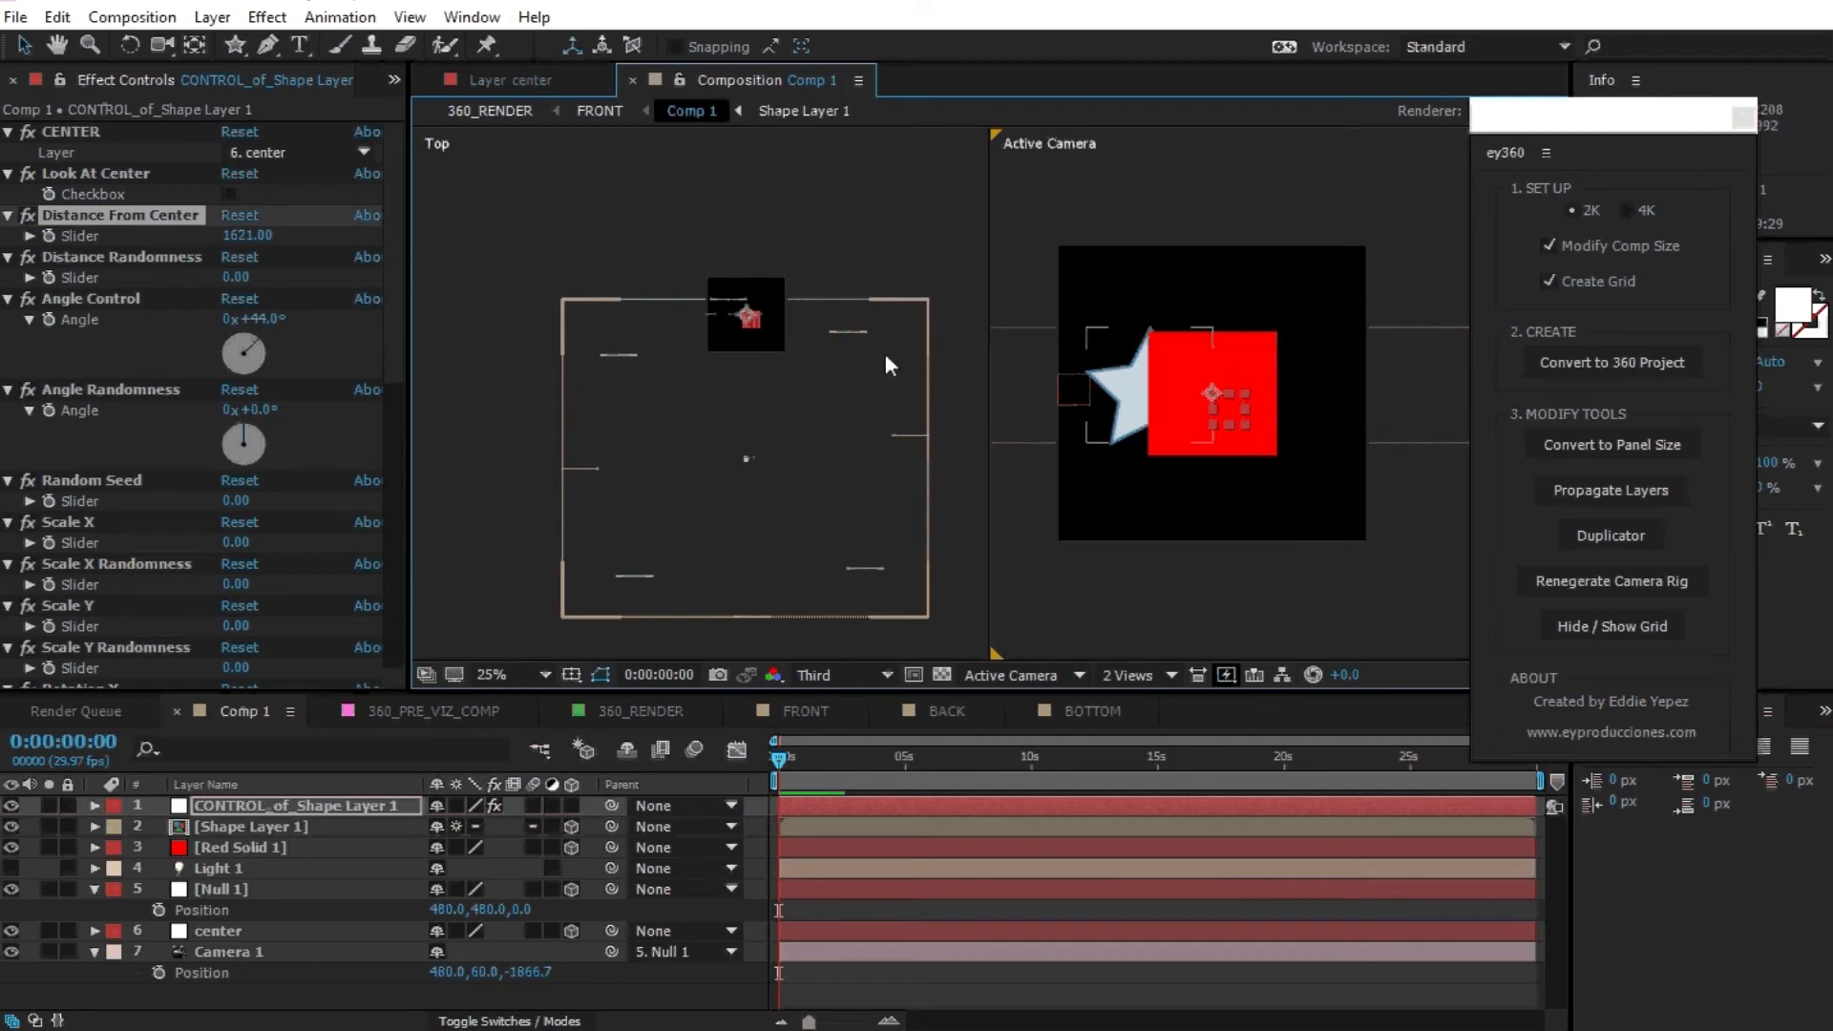
Turn on Look At Center in the effect controls of CONTROL_of_Shape Layer 1.
click(227, 193)
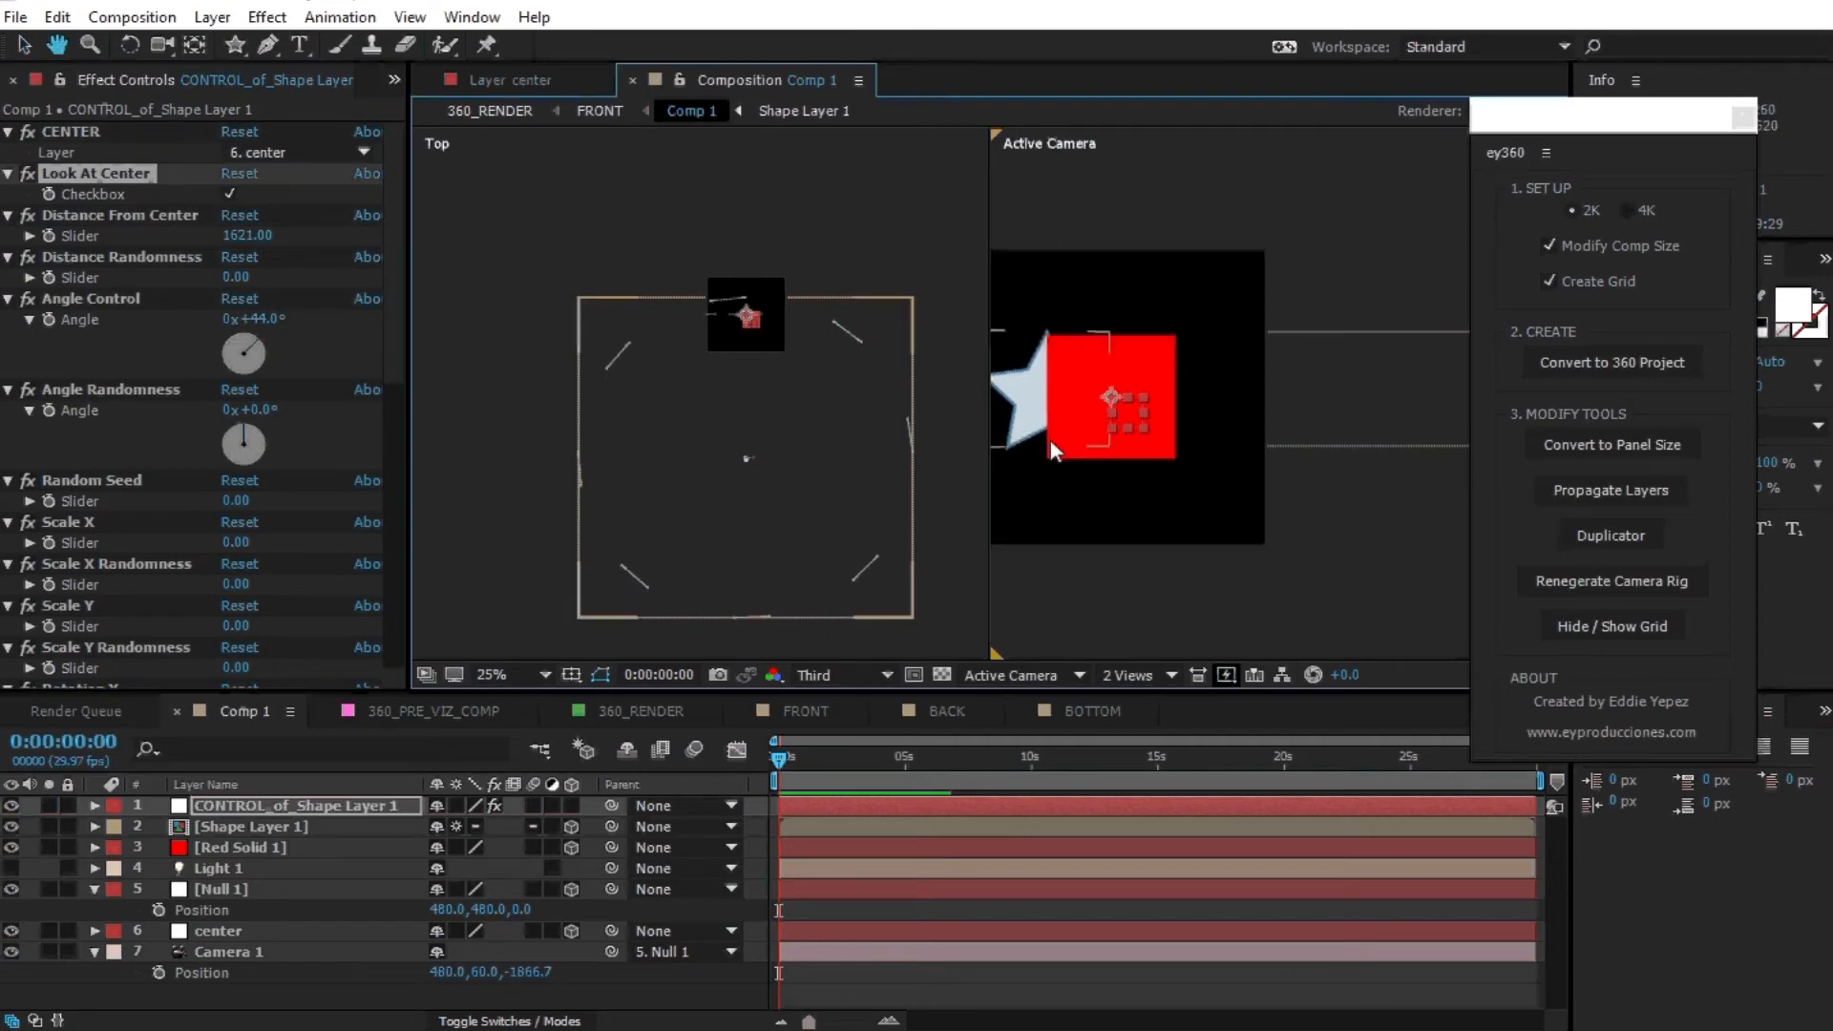
scroll(1050, 441, down, 2)
Examine the duplicated stars in 360_PRE_VIZ_COMP by orbiting the pre-viz camera around the scene.
click(393, 711)
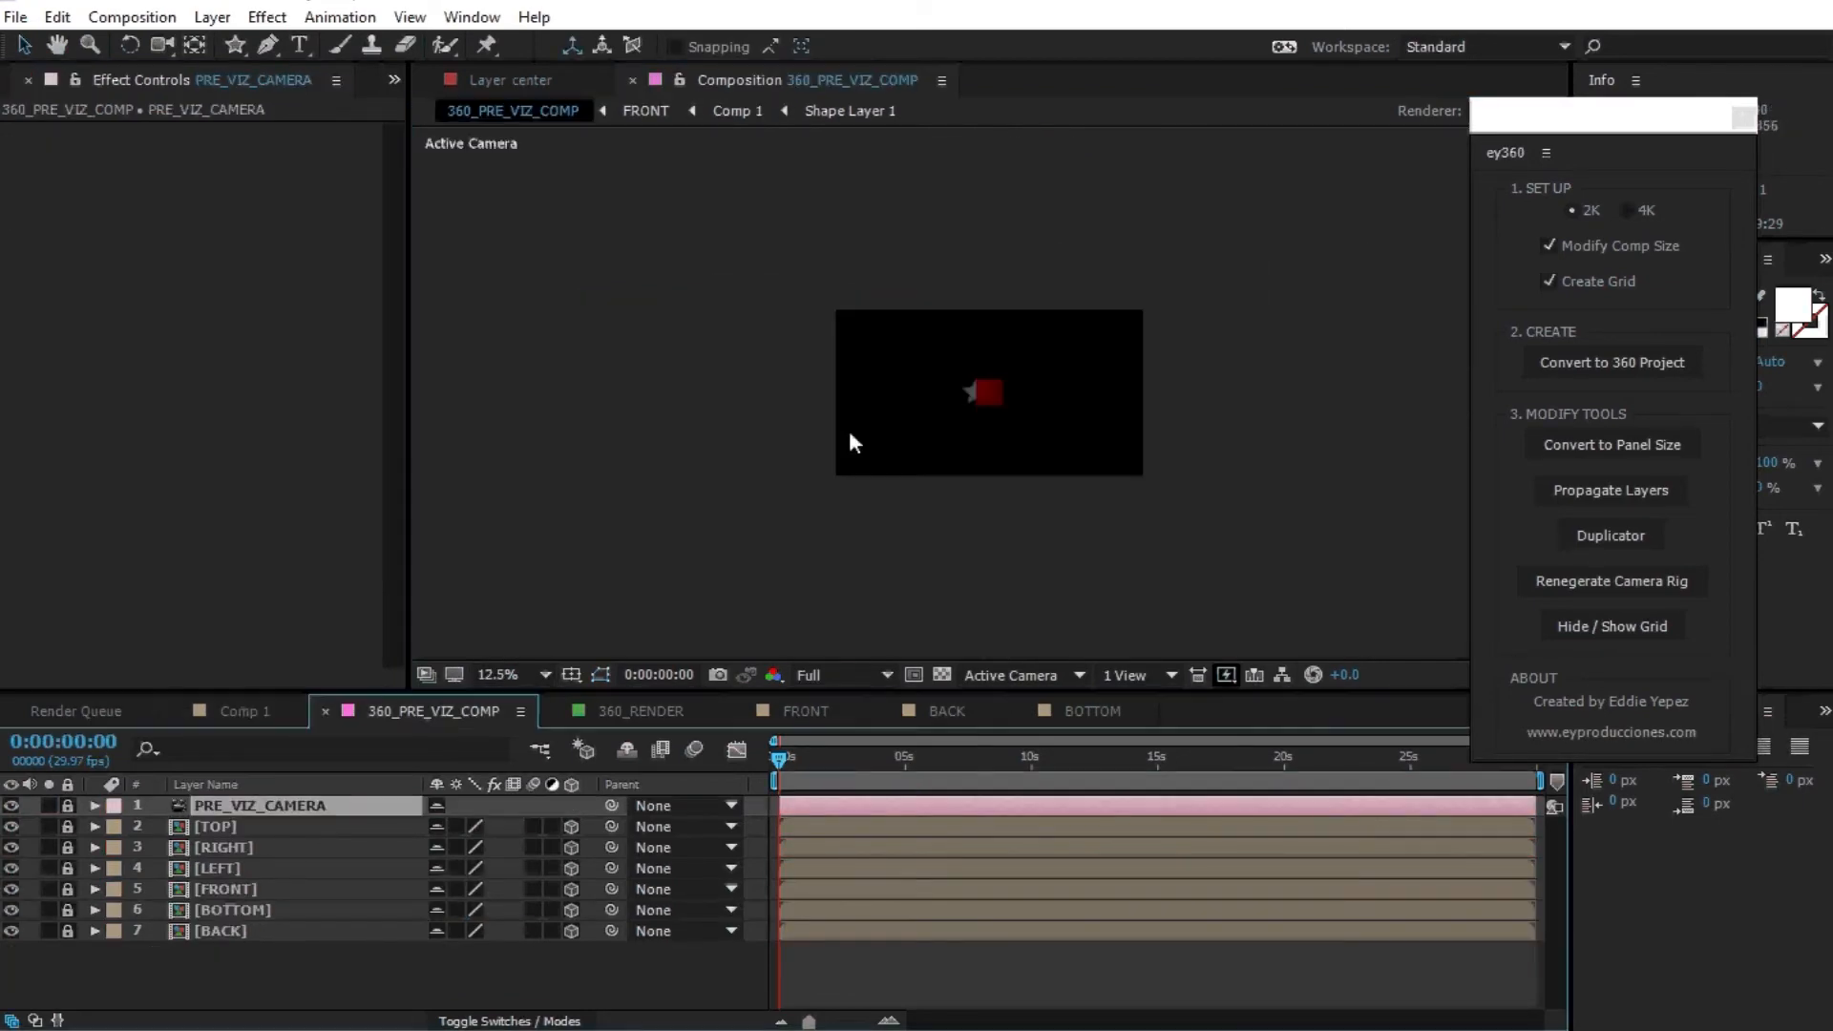
scroll(1006, 403, up, 2)
key(c)
drag(1007, 403, 1069, 438)
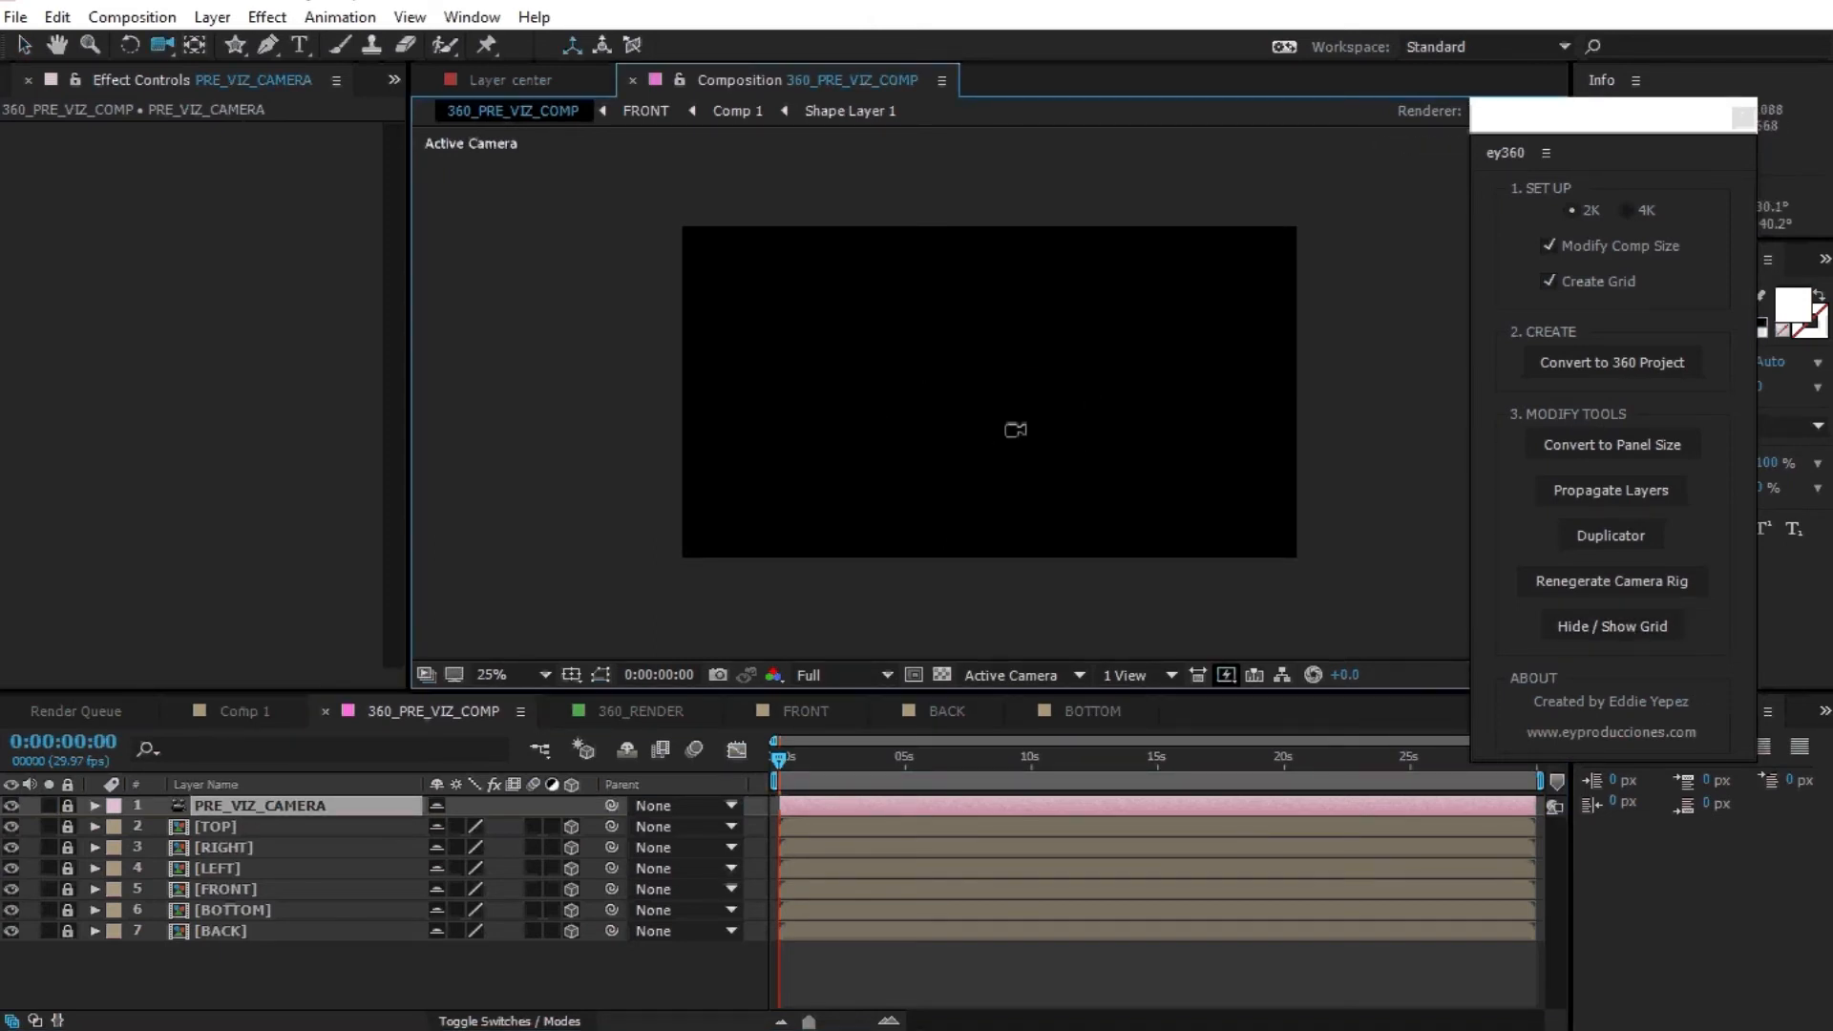
drag(1115, 429, 750, 430)
drag(1013, 433, 859, 438)
drag(1092, 444, 956, 462)
drag(1072, 483, 1159, 438)
Show the ey360 grid and orbit the pre-viz camera to examine the FRONT and LEFT panels.
click(1600, 632)
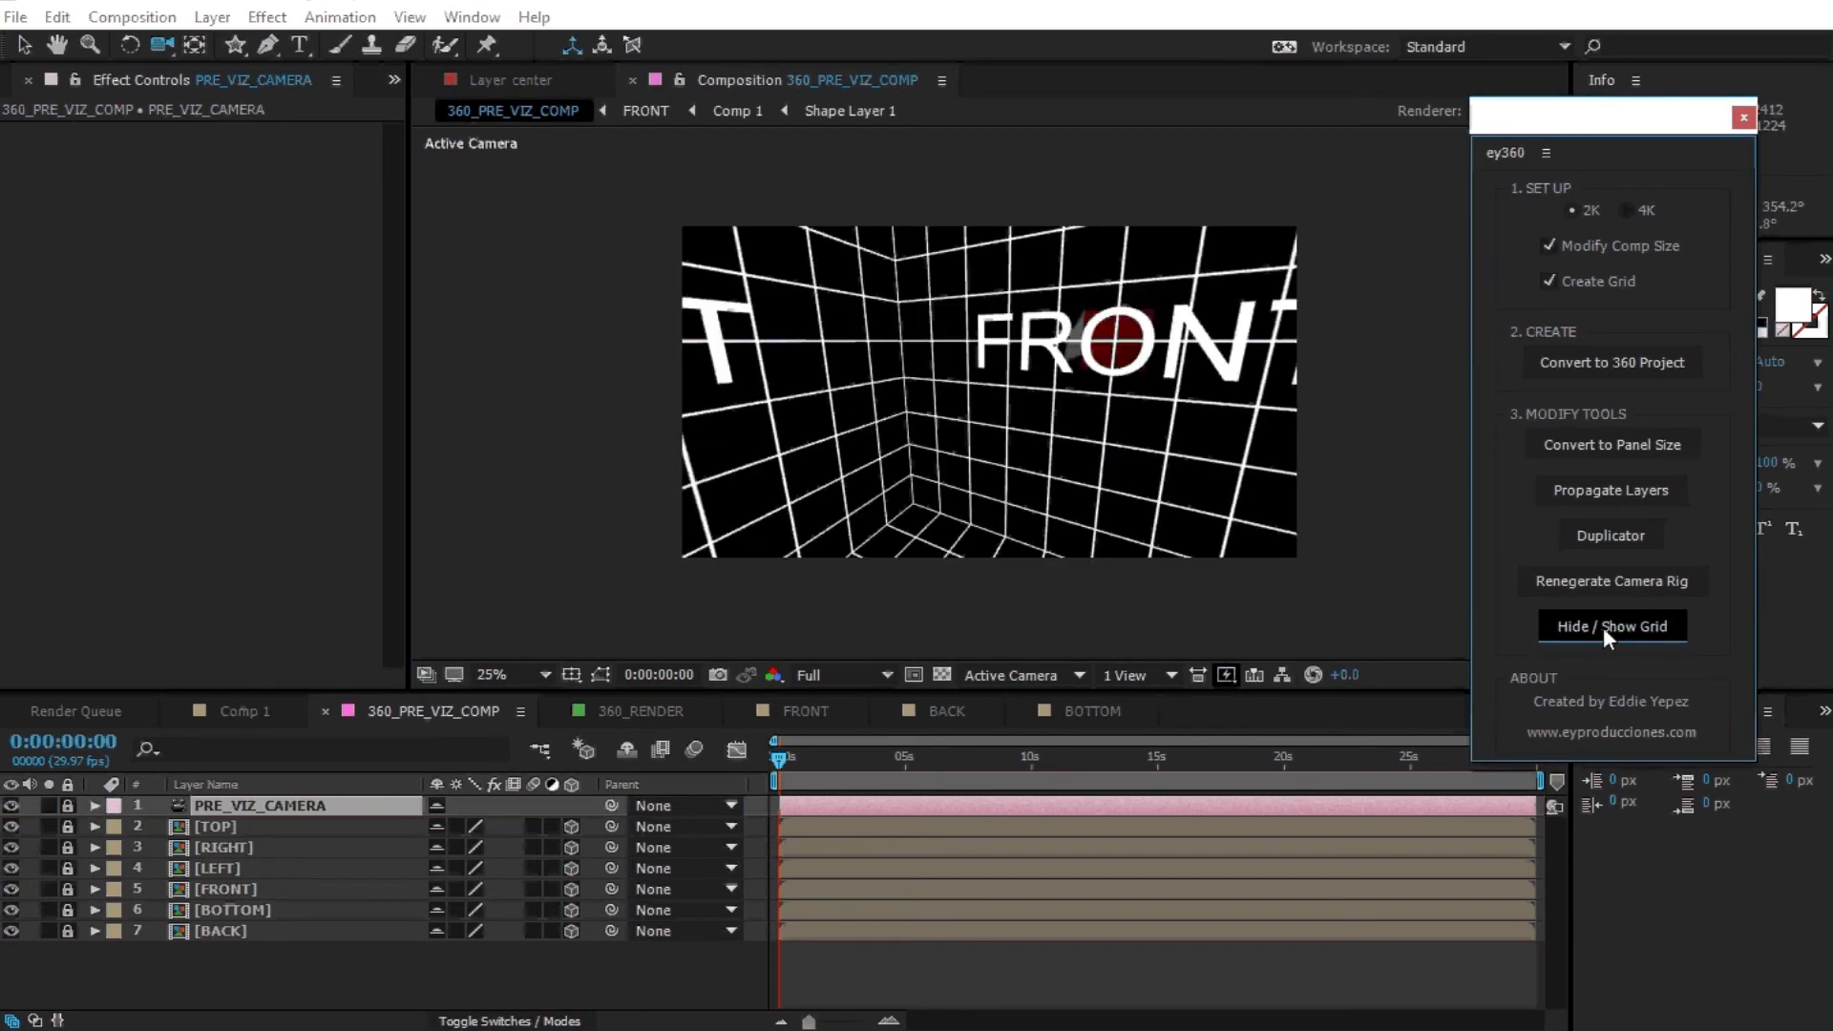
mouse_move(1047, 429)
mouse_down()
mouse_move(1007, 430)
mouse_move(1036, 453)
mouse_move(1153, 452)
mouse_move(1055, 452)
mouse_up()
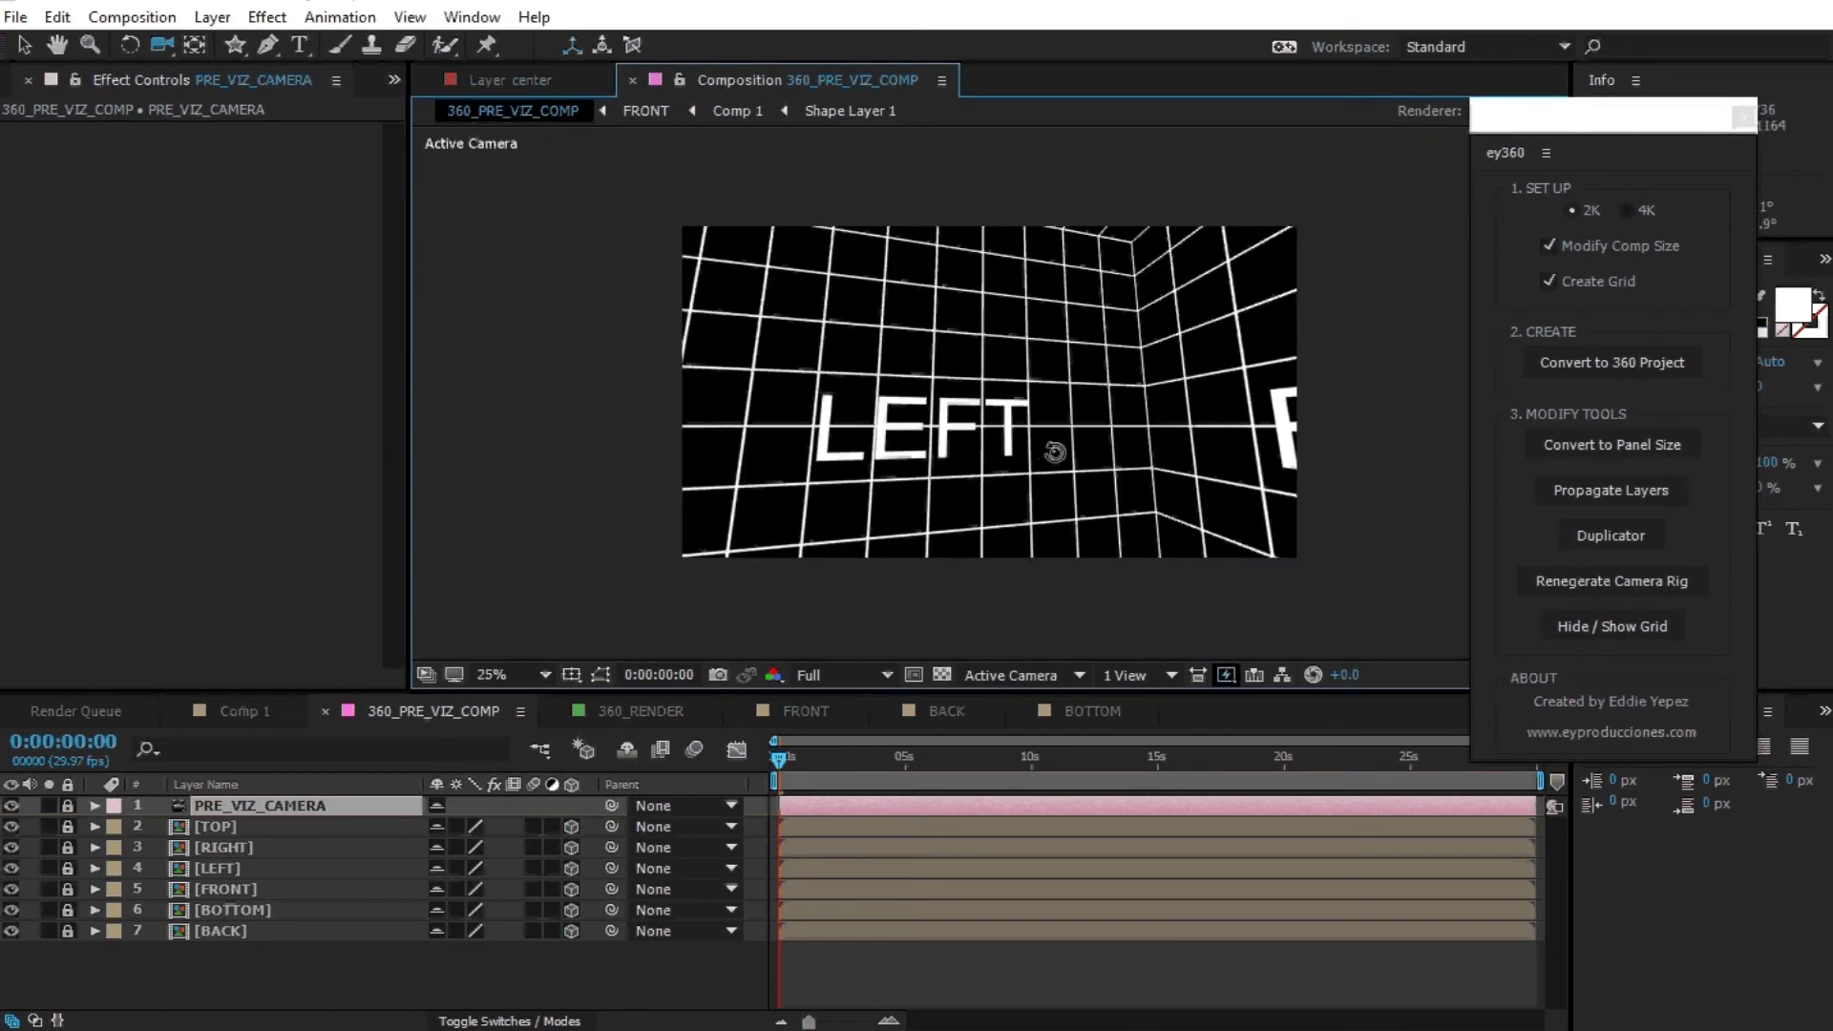
drag(926, 463, 964, 468)
Inspect Light 1 in Comp 1 and the layers of the FRONT composition.
click(272, 707)
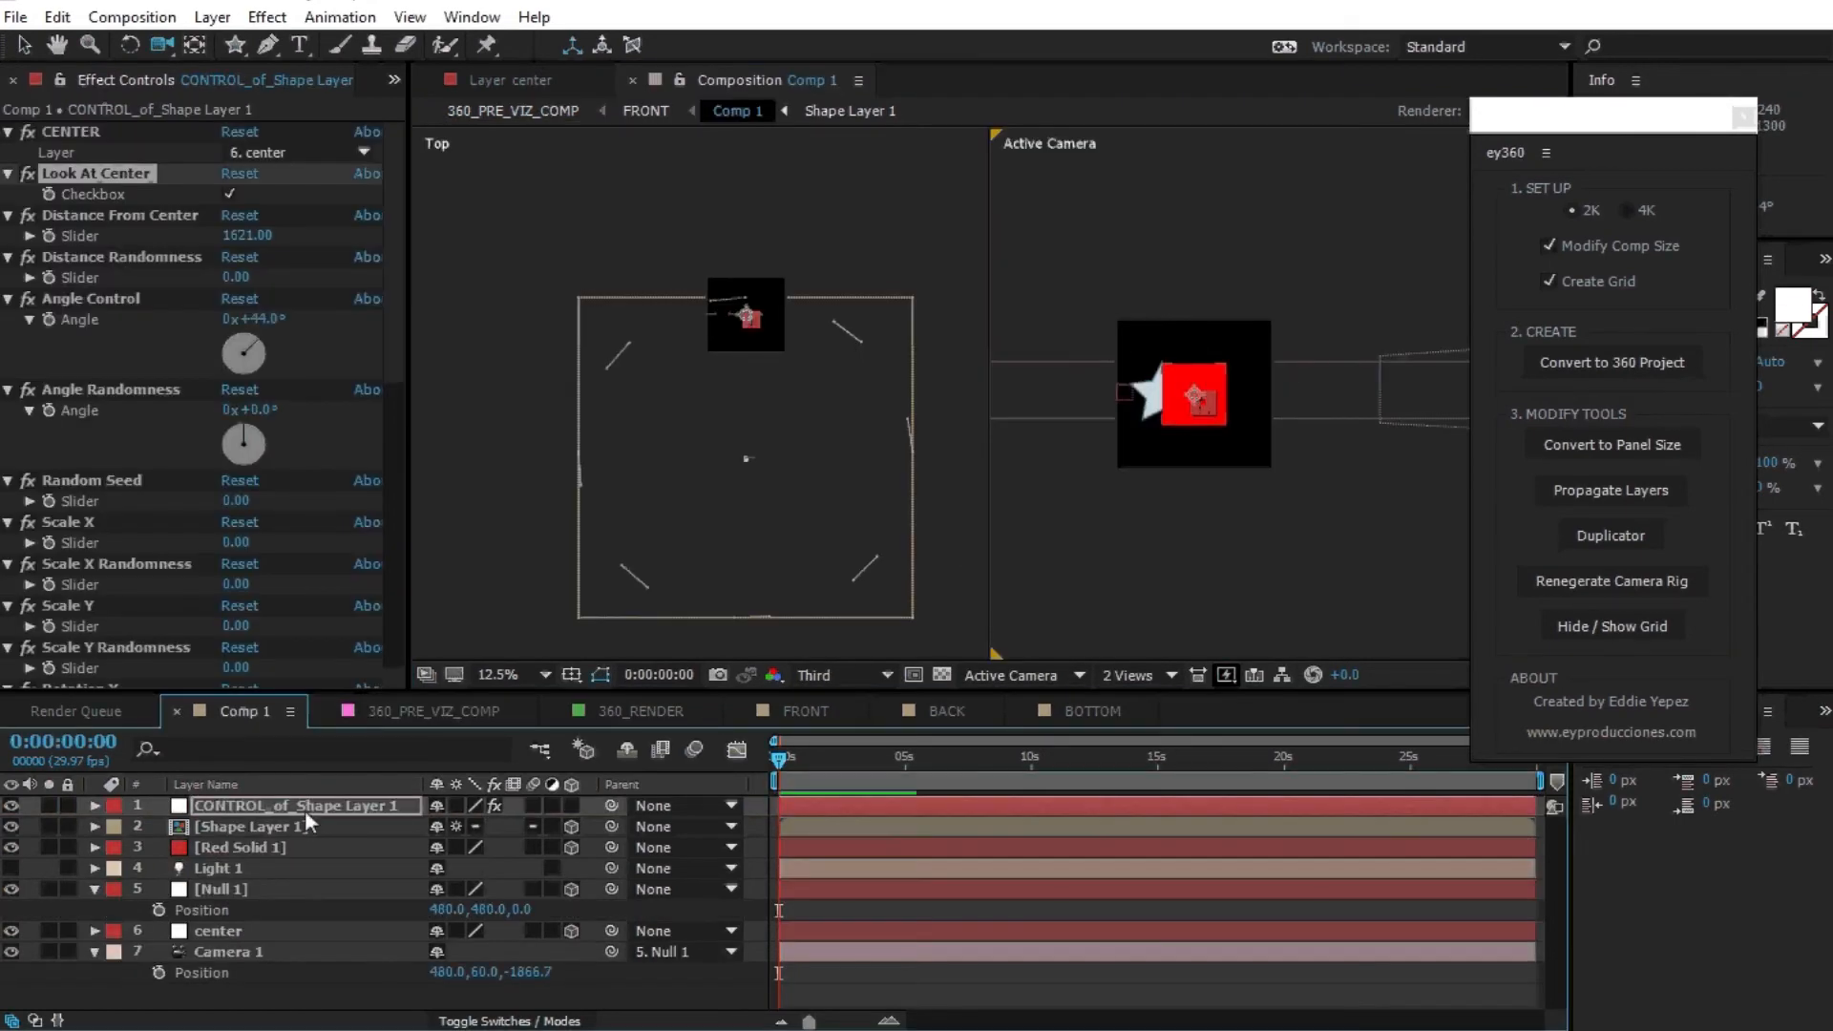
click(225, 869)
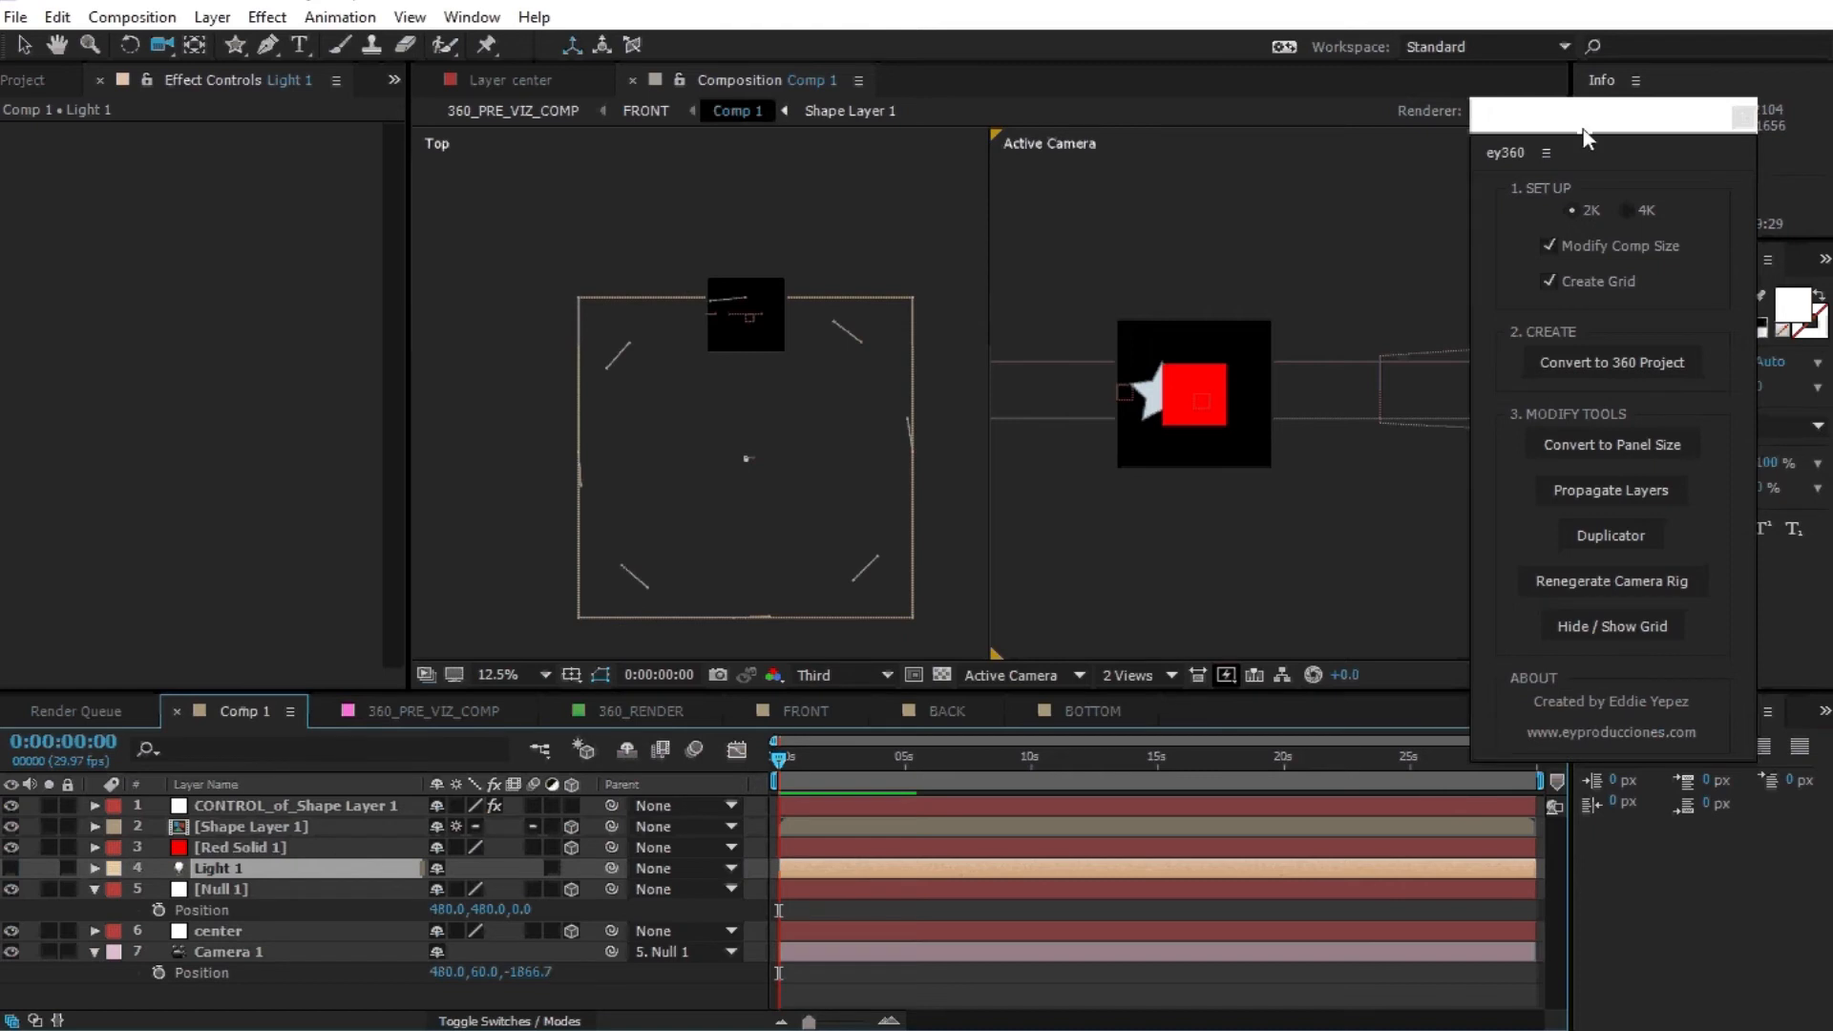
click(1634, 535)
click(819, 719)
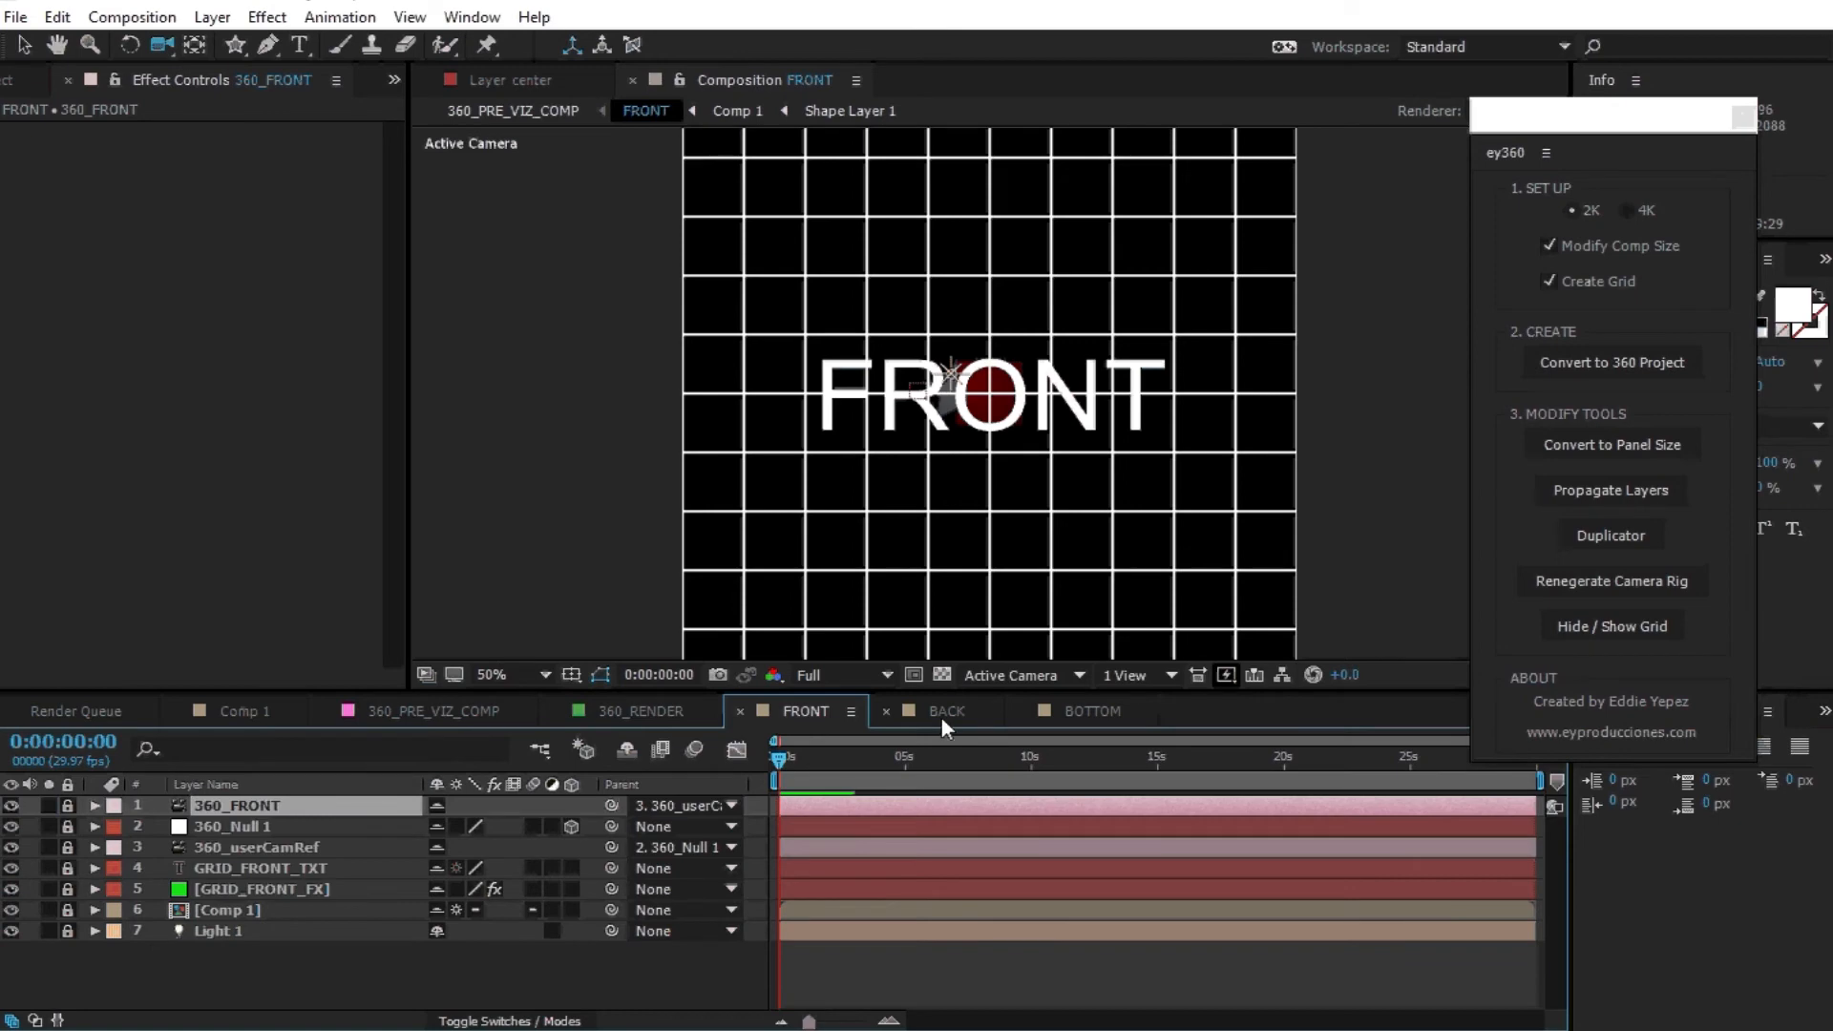
click(256, 714)
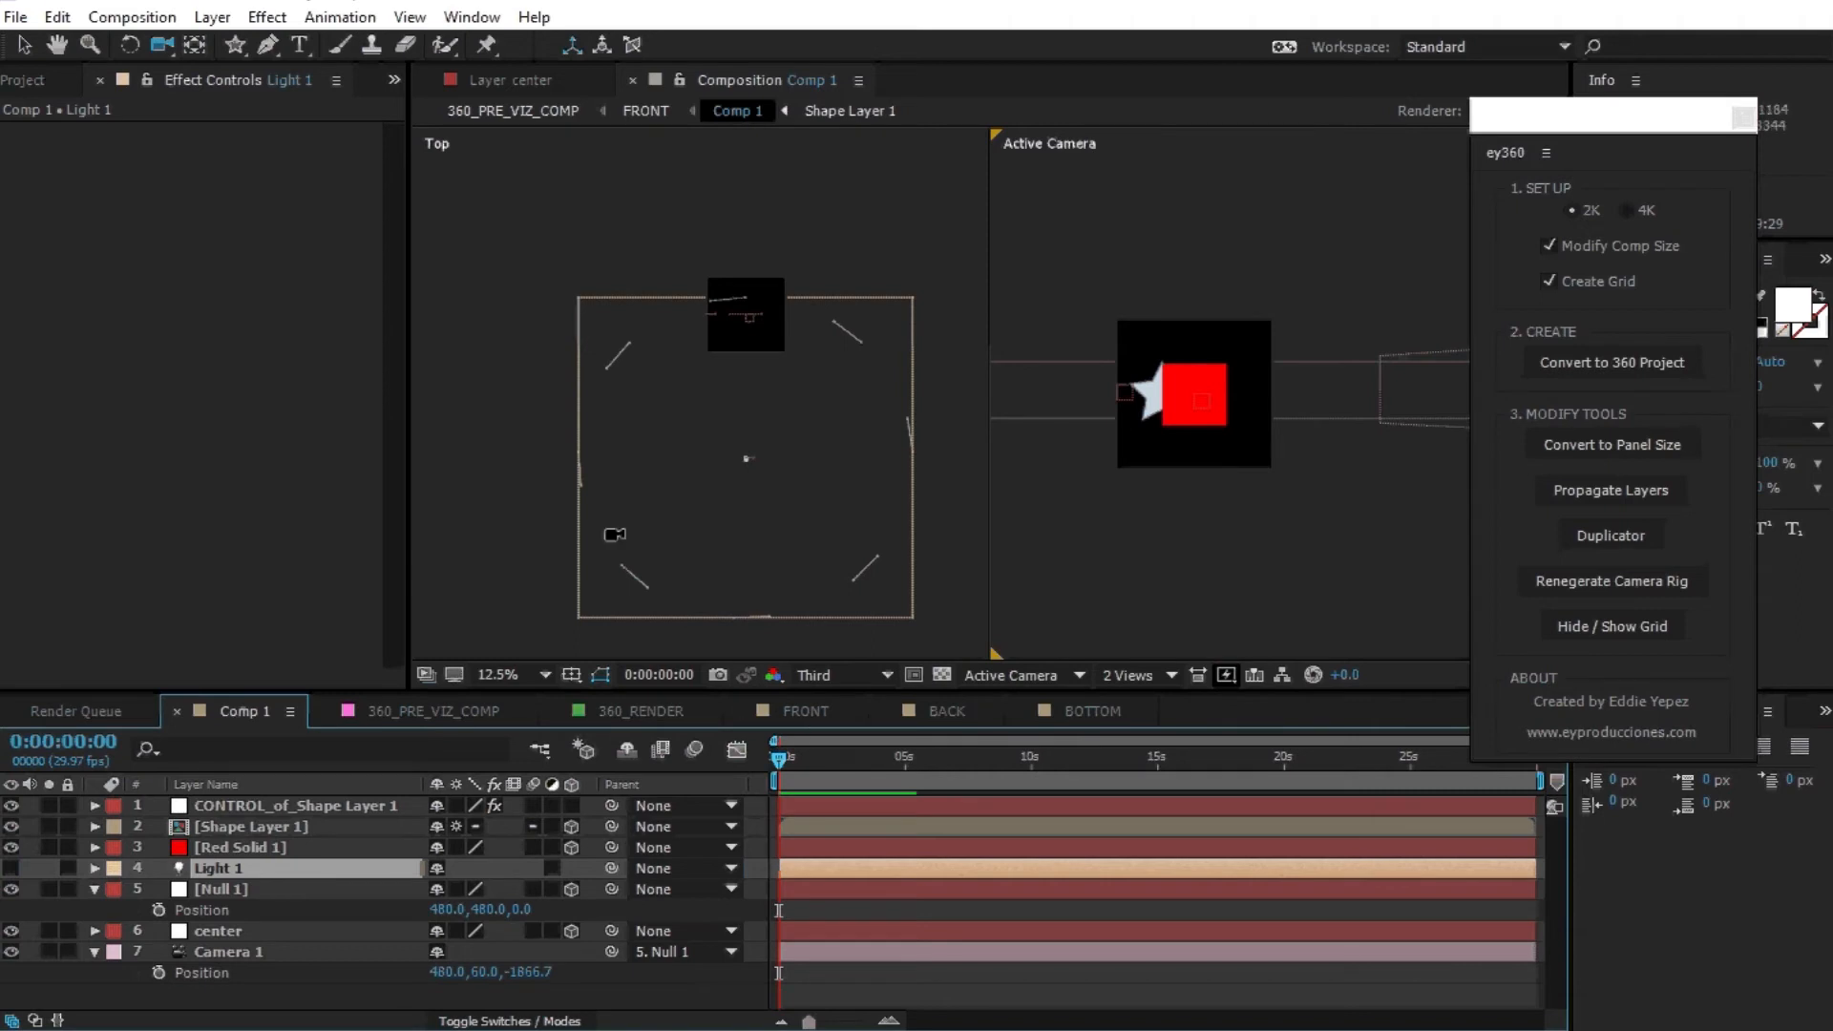
click(35, 81)
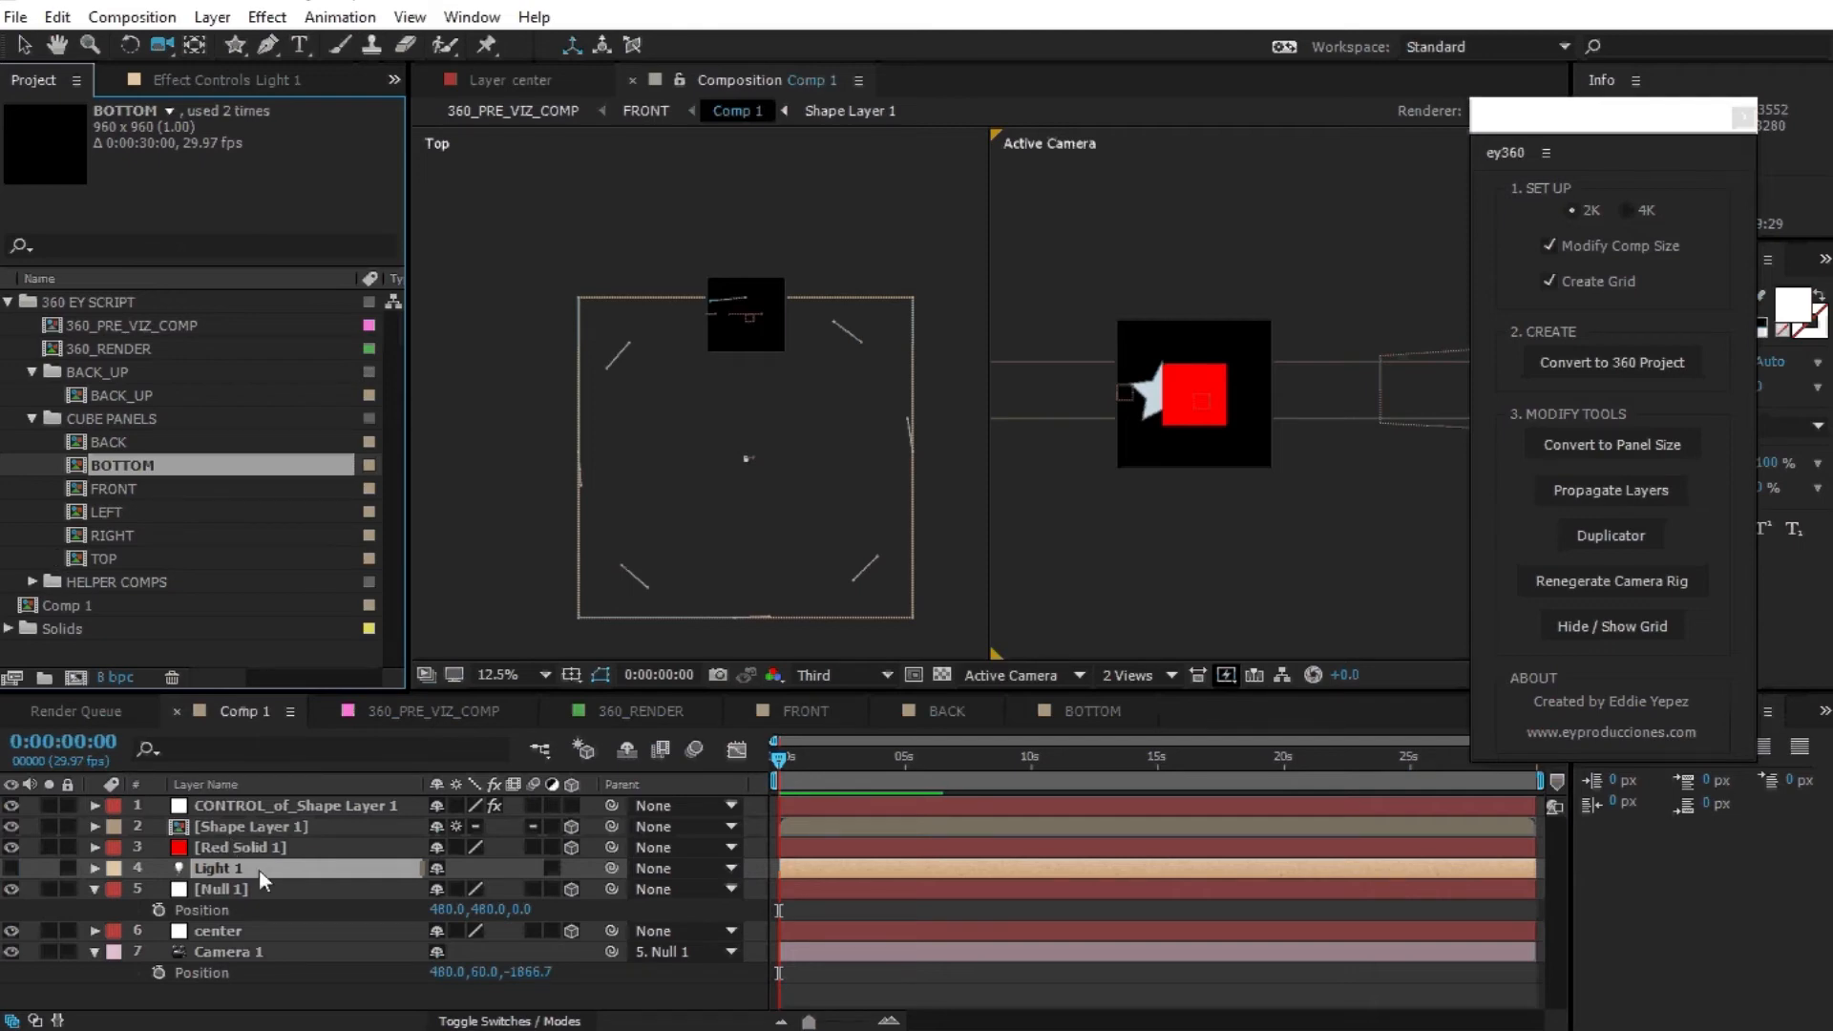
key(Delete)
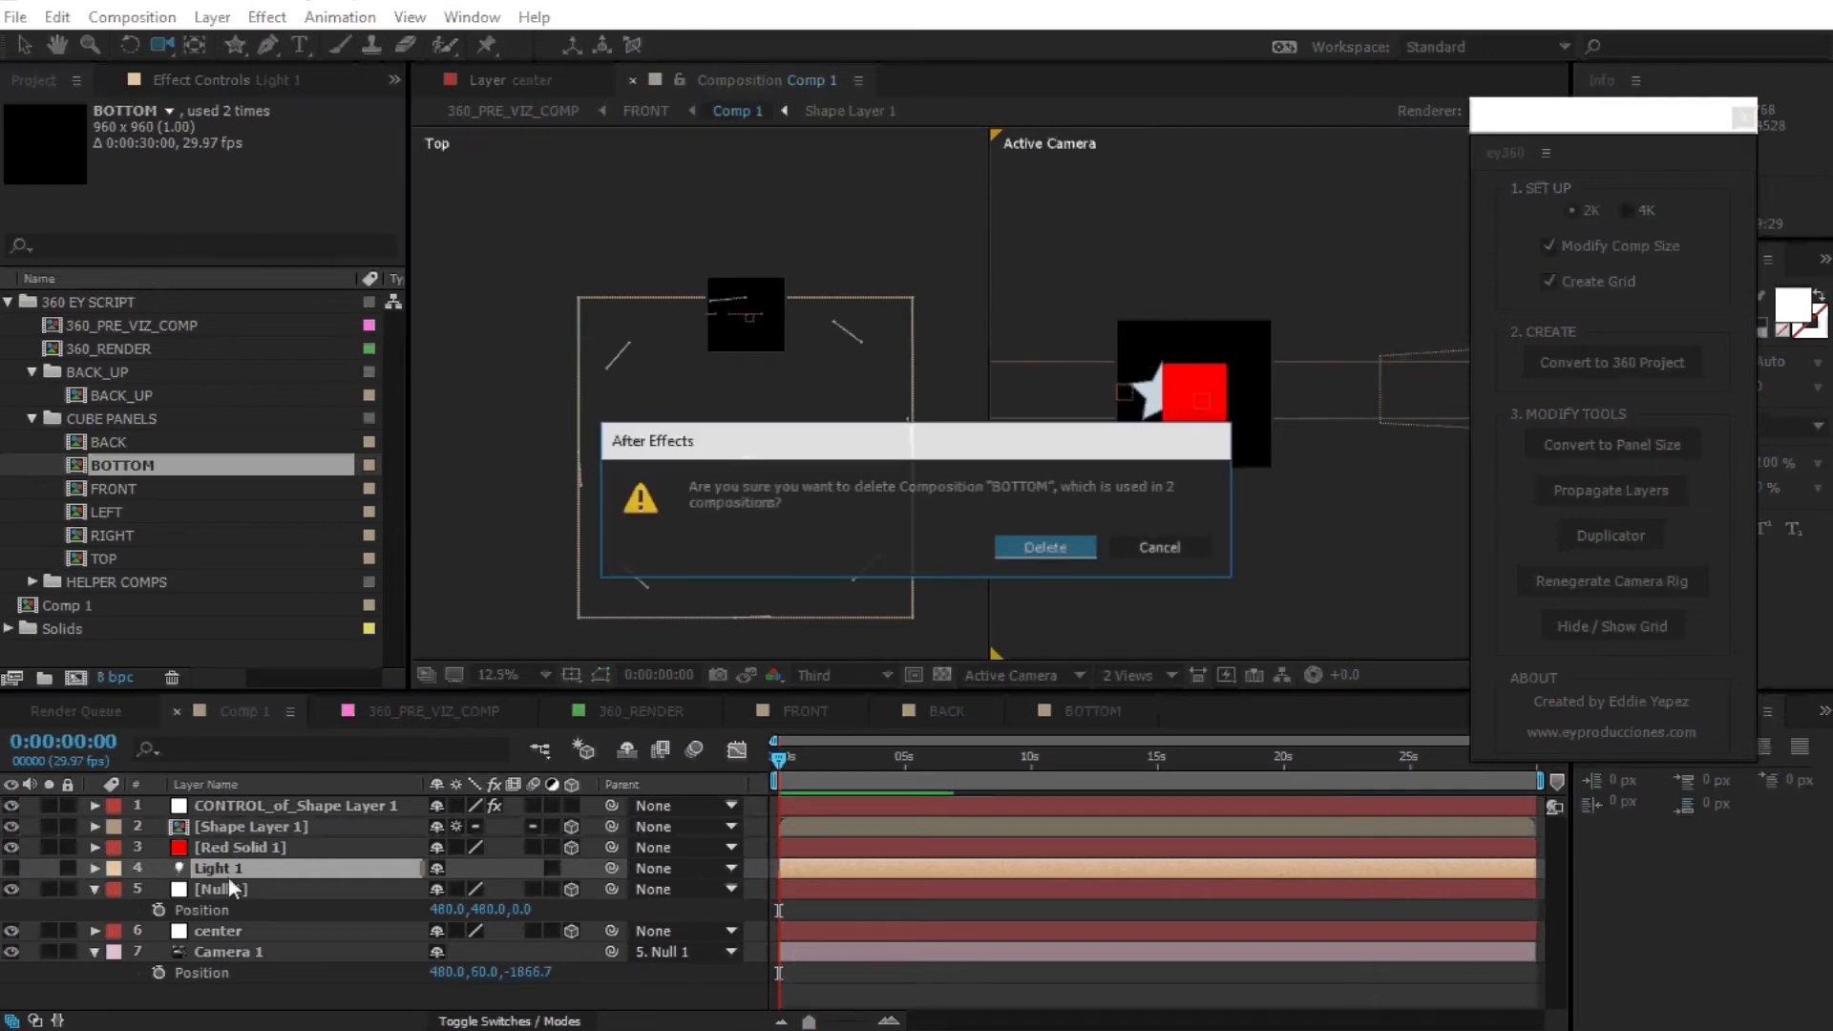
click(1062, 544)
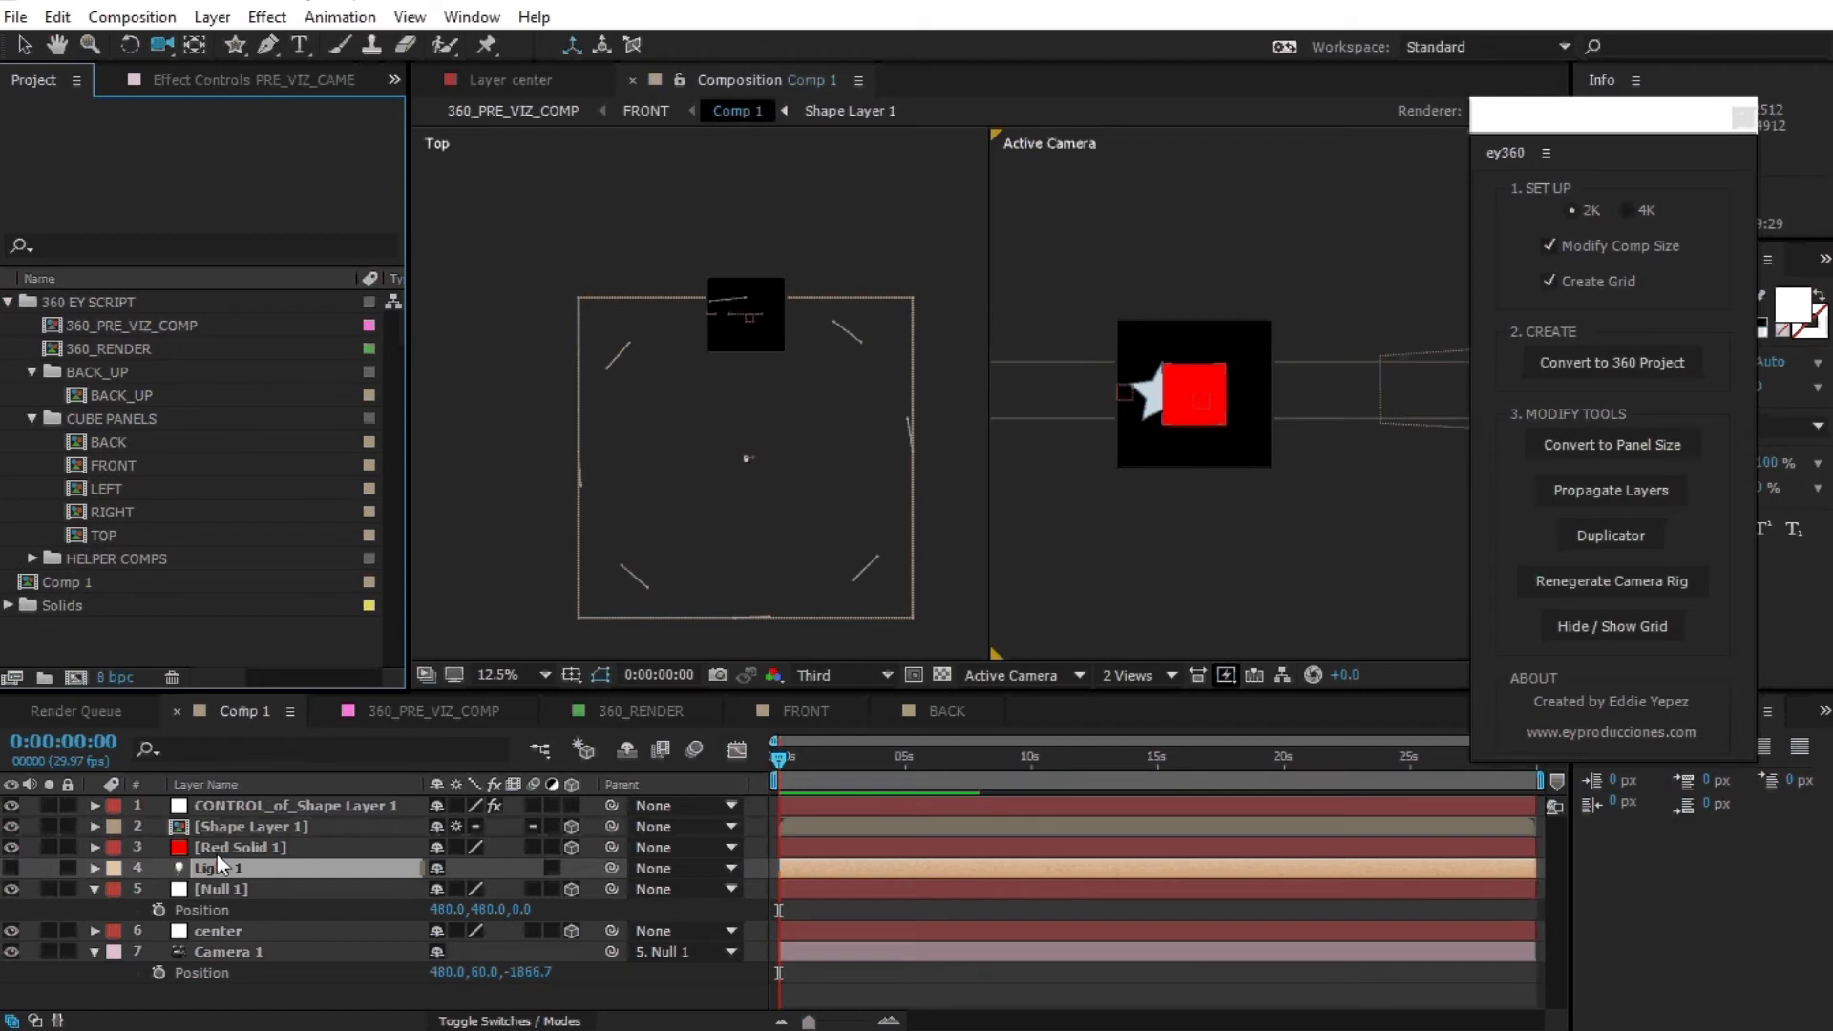
key(ctrl+z)
Delete the Light 1 layer from Comp 1.
click(237, 887)
click(243, 867)
key(Delete)
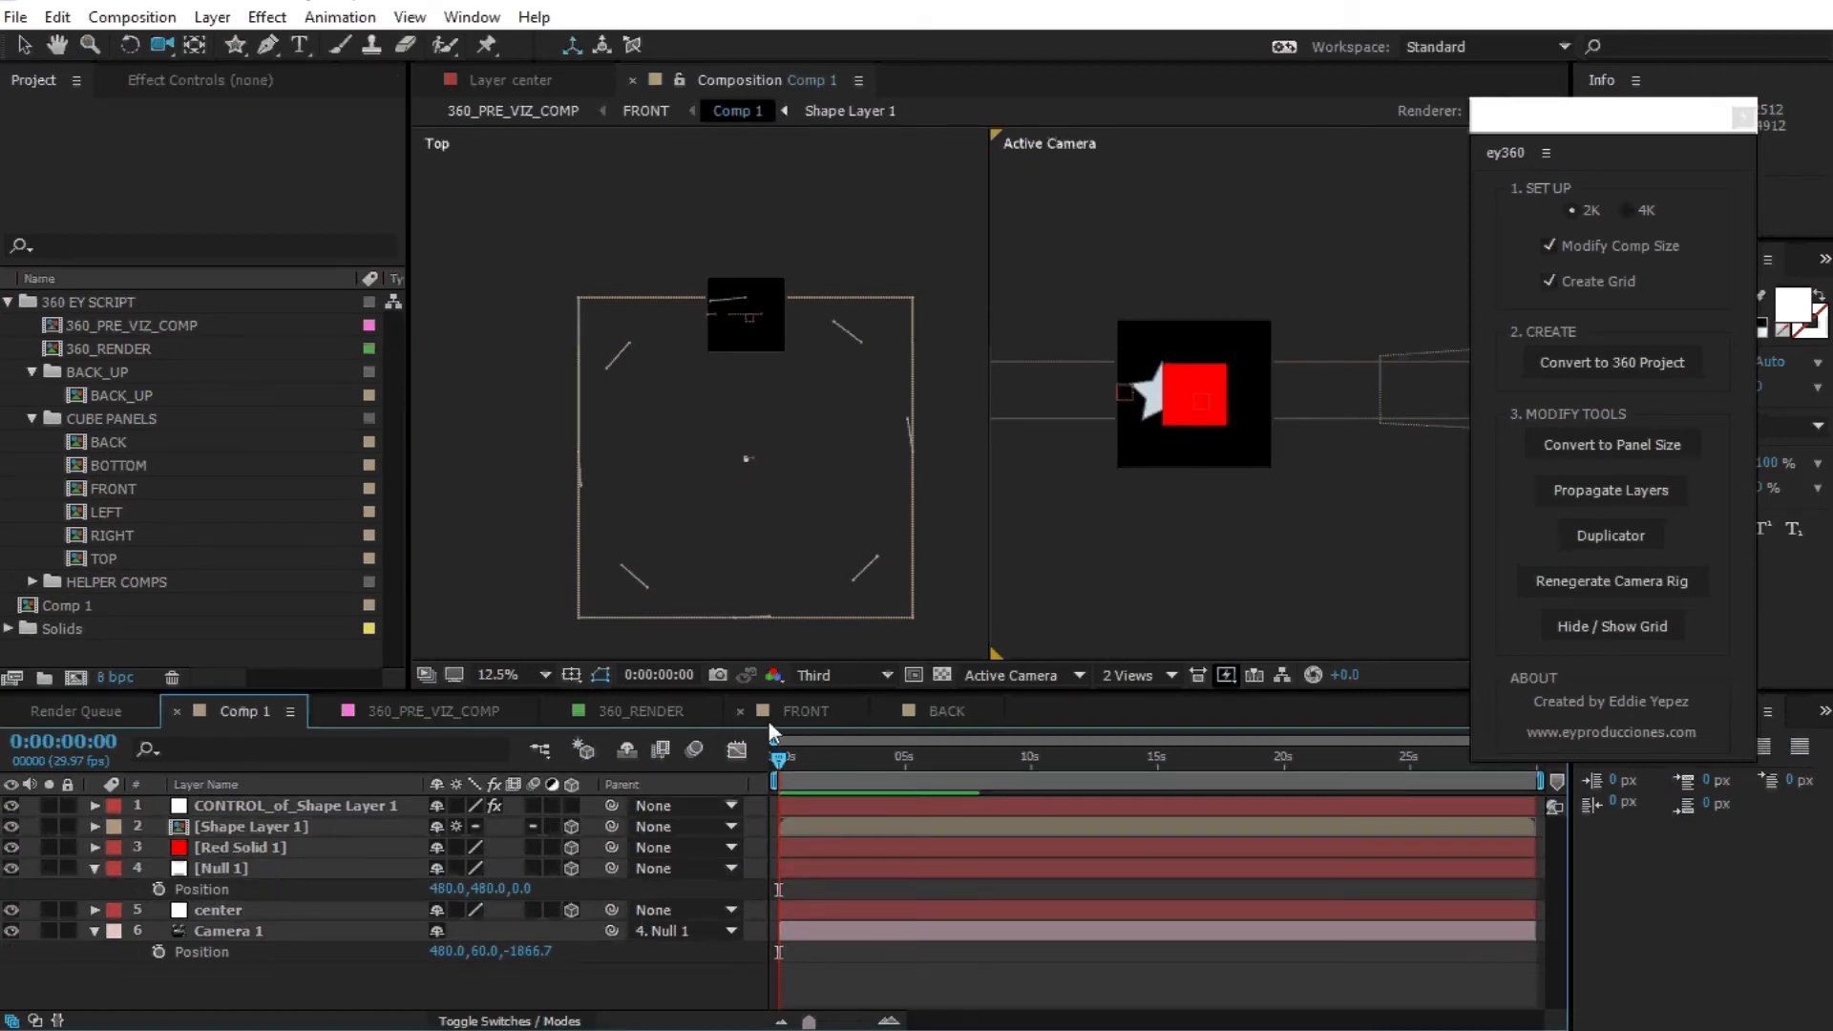
Unlock Light 1 in the FRONT composition and delete it.
click(814, 709)
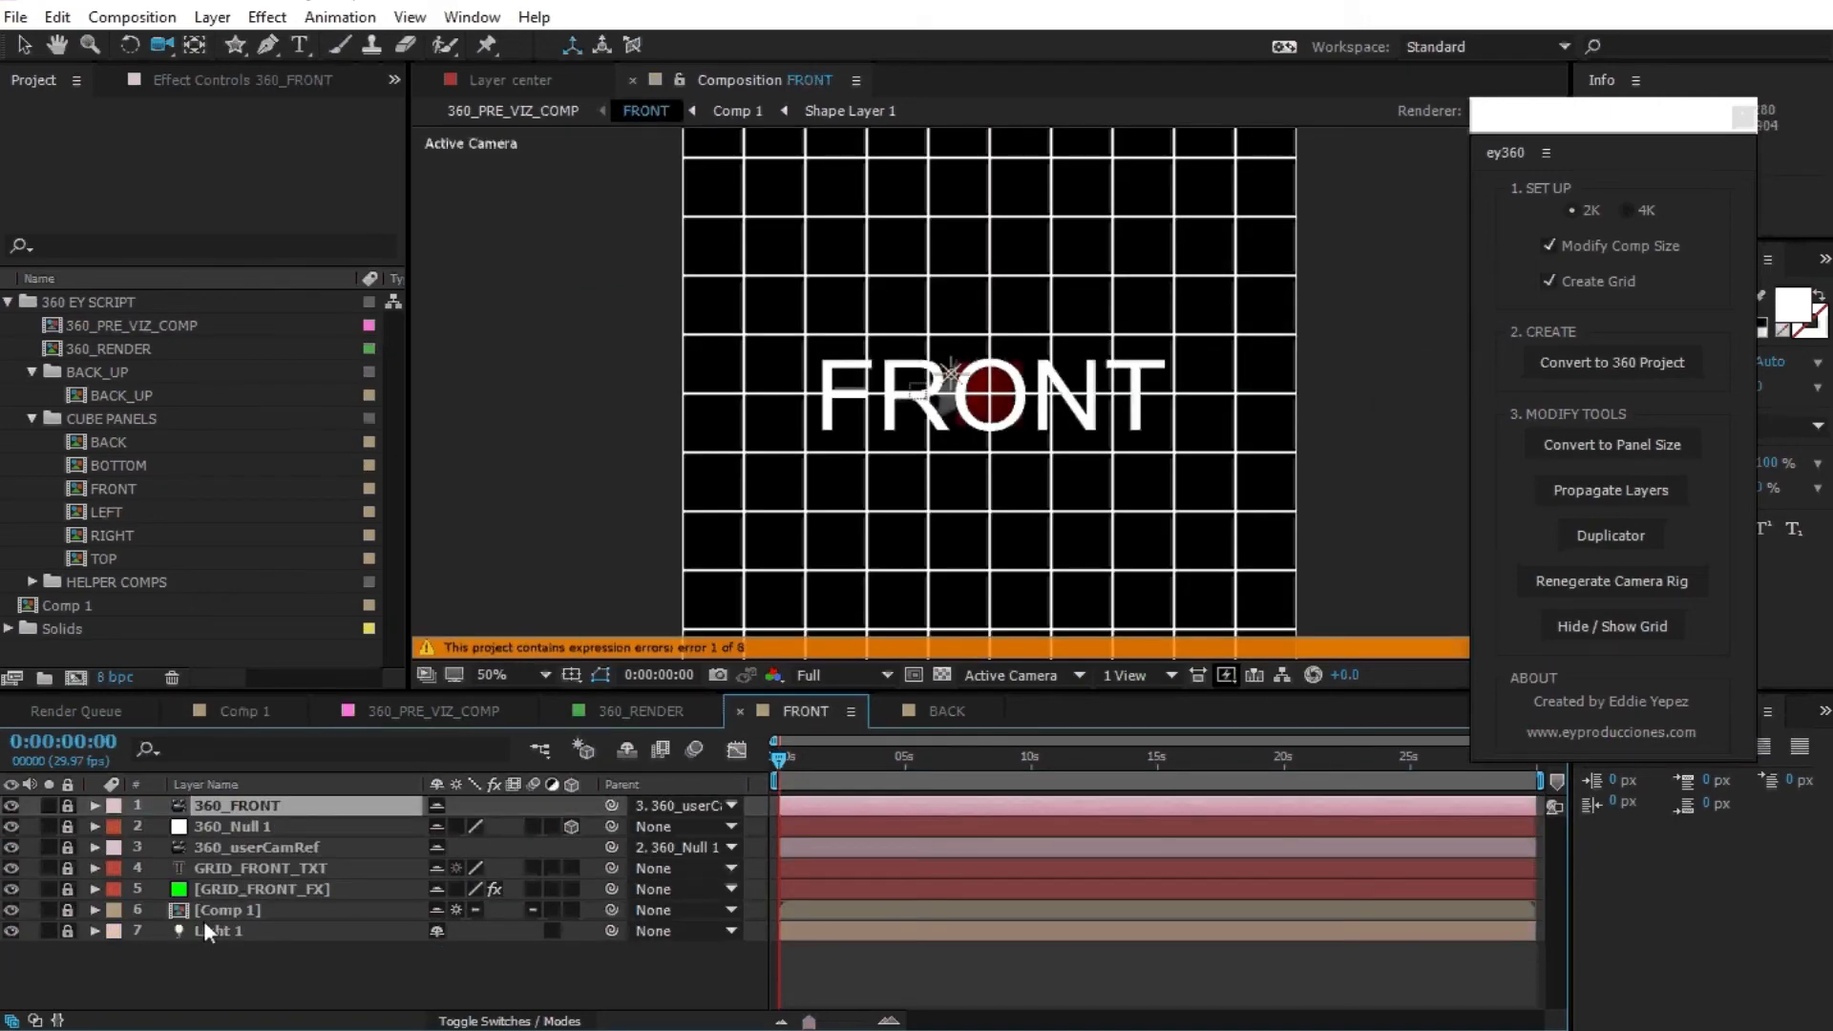
click(97, 931)
click(237, 933)
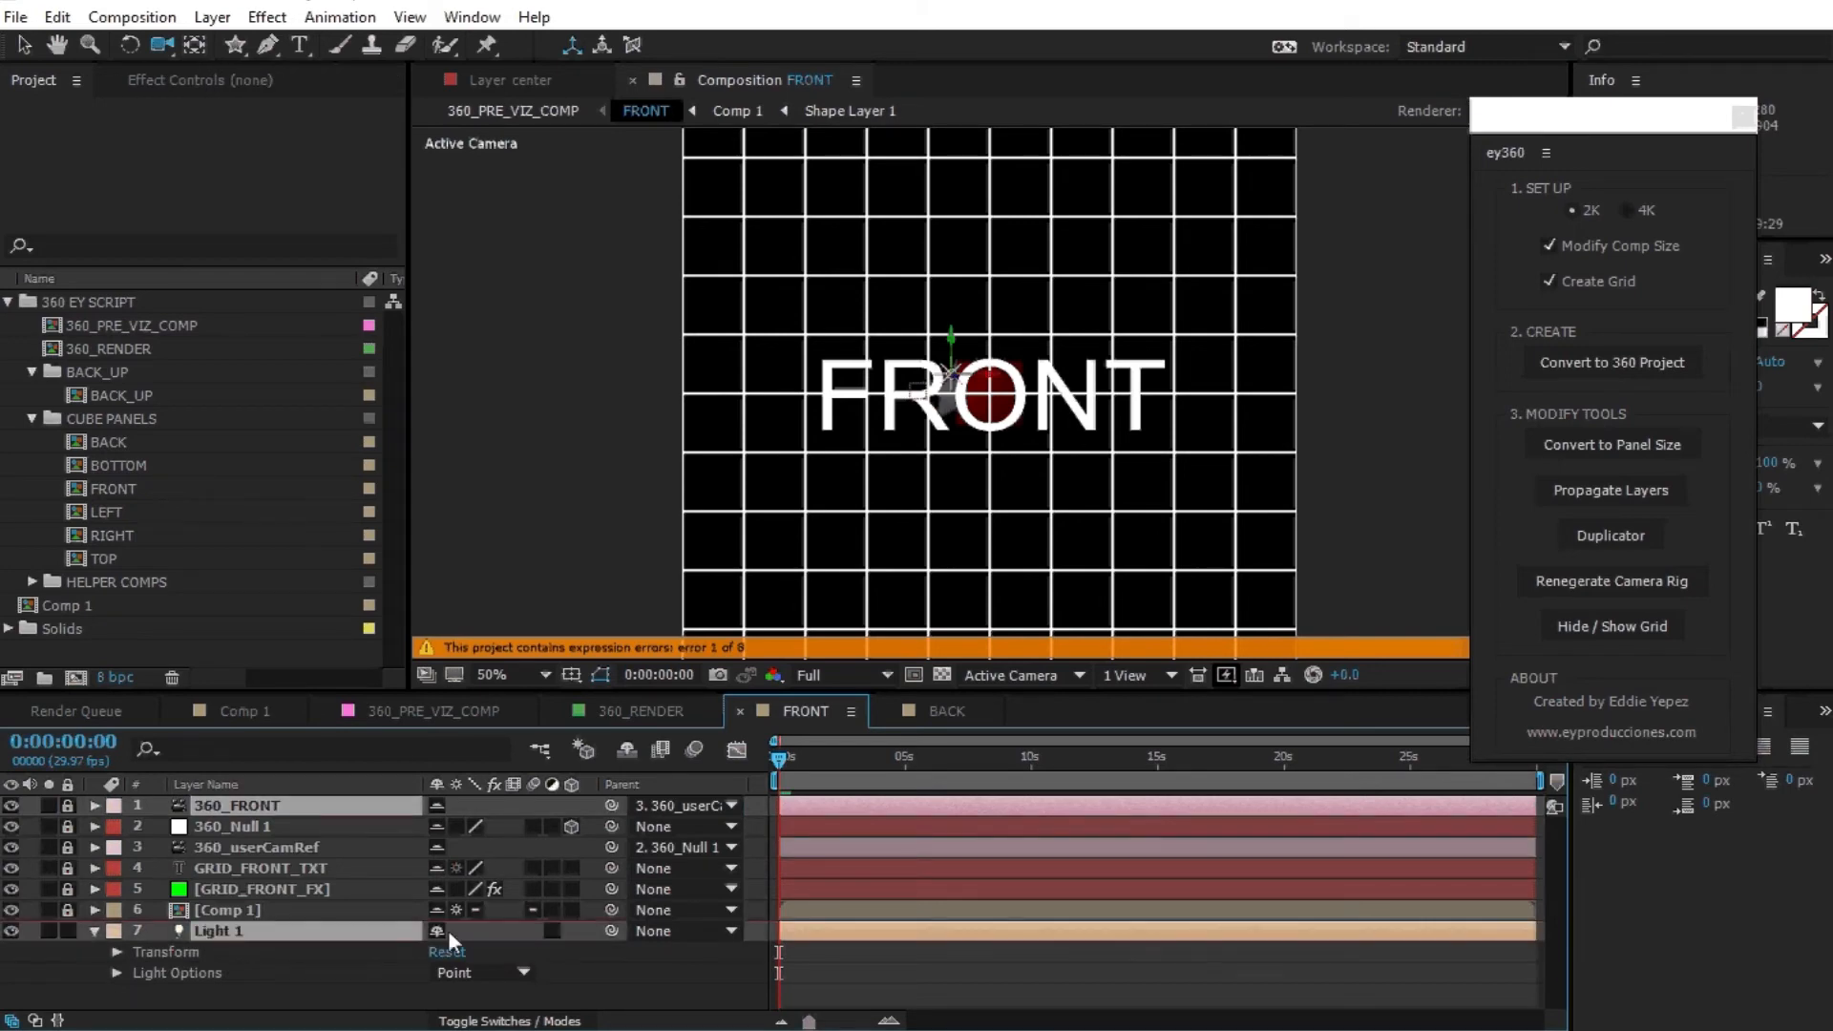
key(Delete)
Unlock Light 1 in the BACK composition and delete it.
click(940, 712)
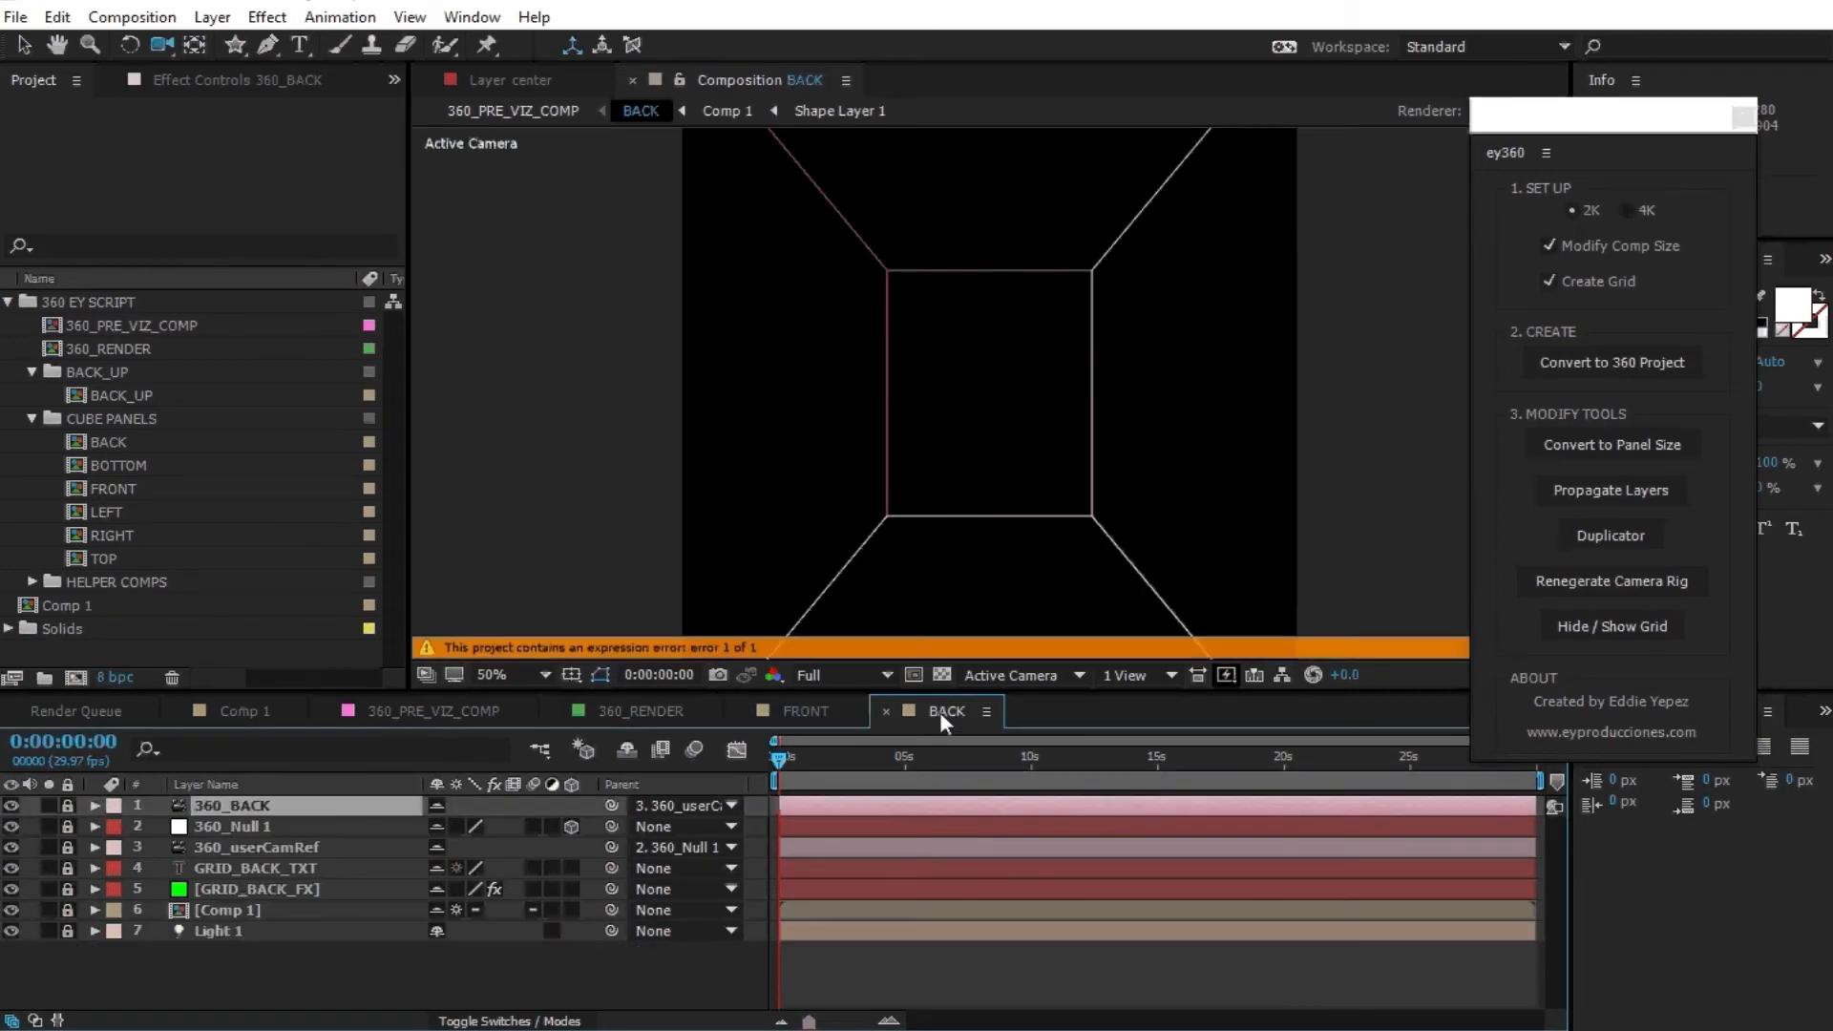
click(236, 936)
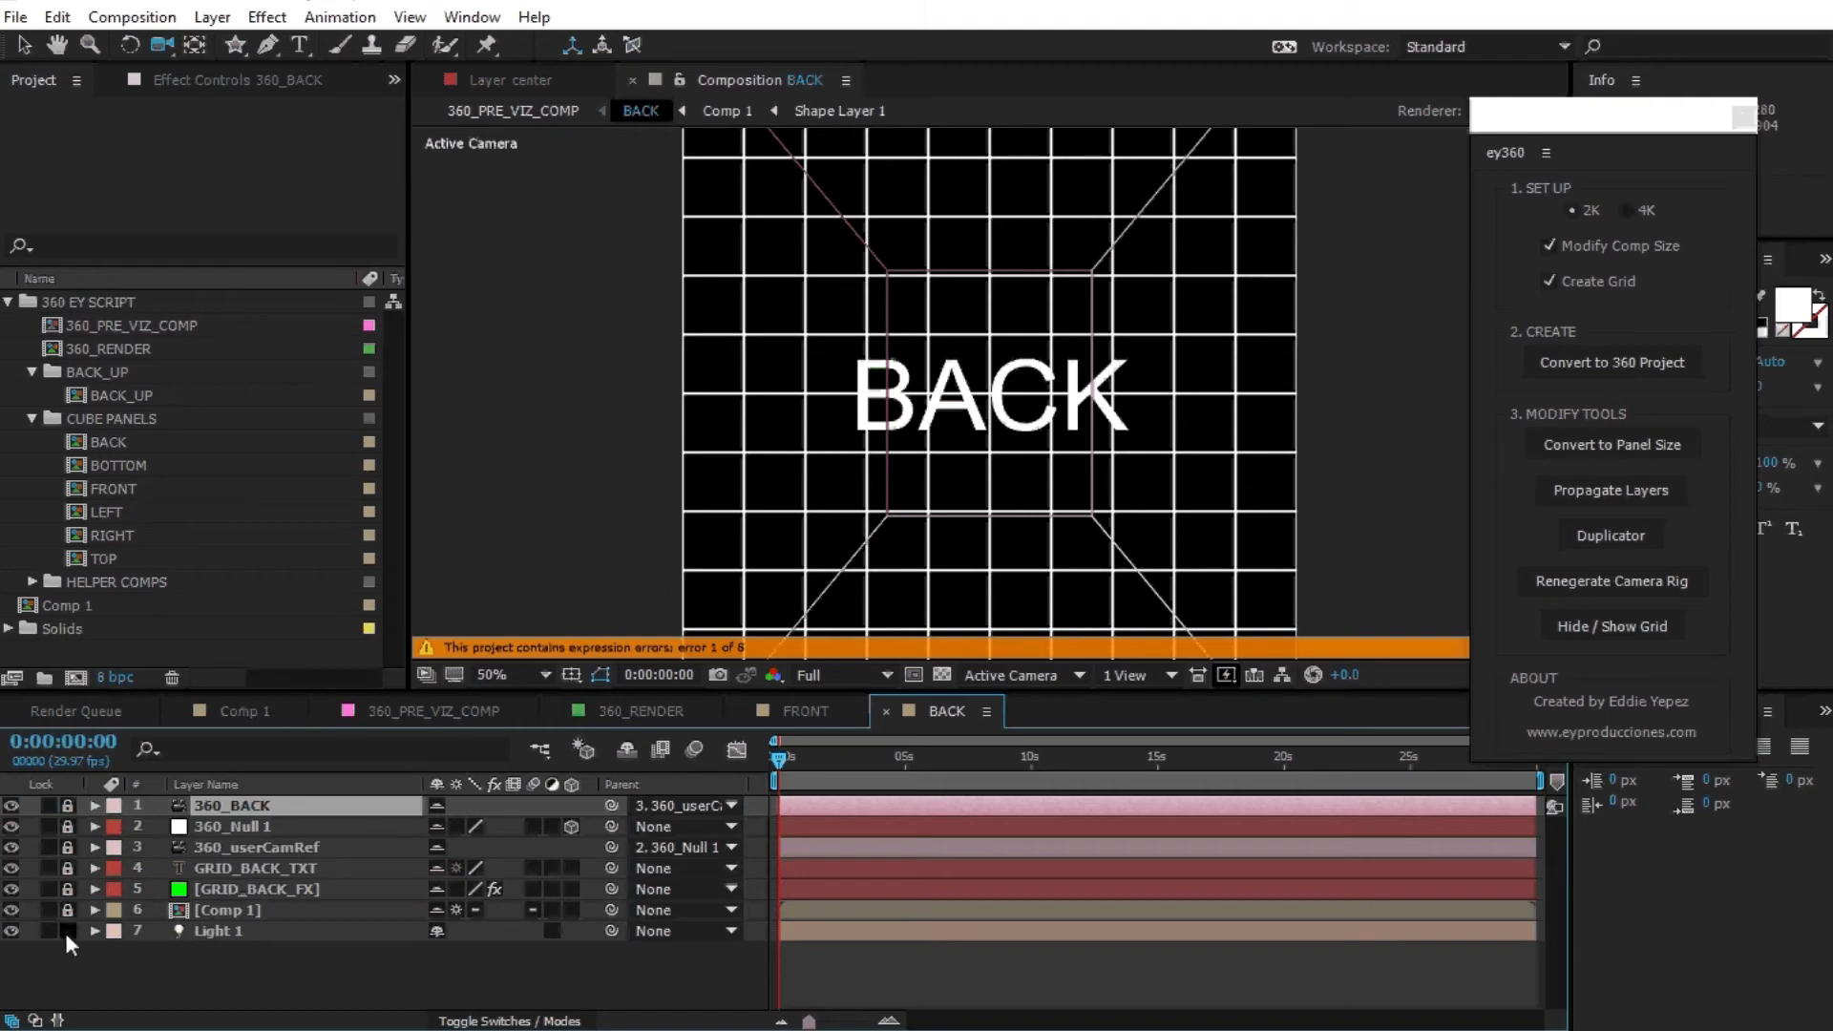
key(Delete)
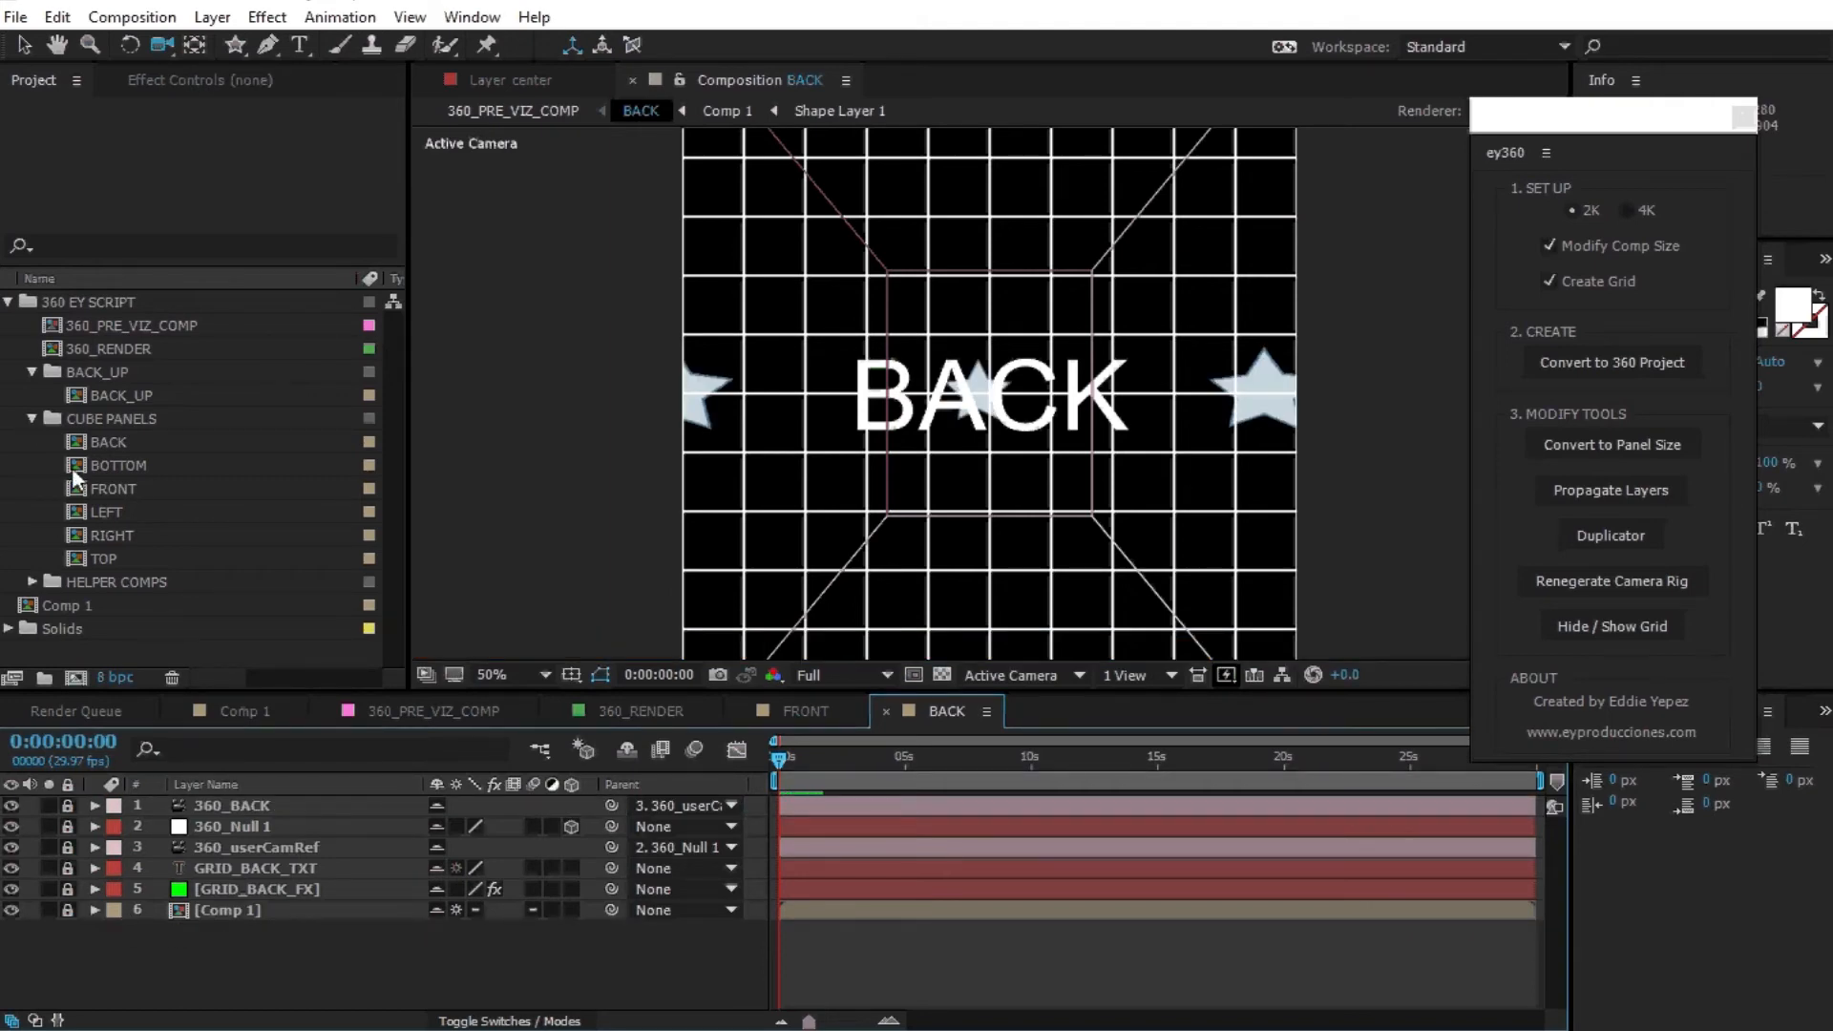
Open the BOTTOM, LEFT and RIGHT compositions from the CUBE PANELS folder.
double_click(72, 466)
double_click(78, 512)
click(79, 537)
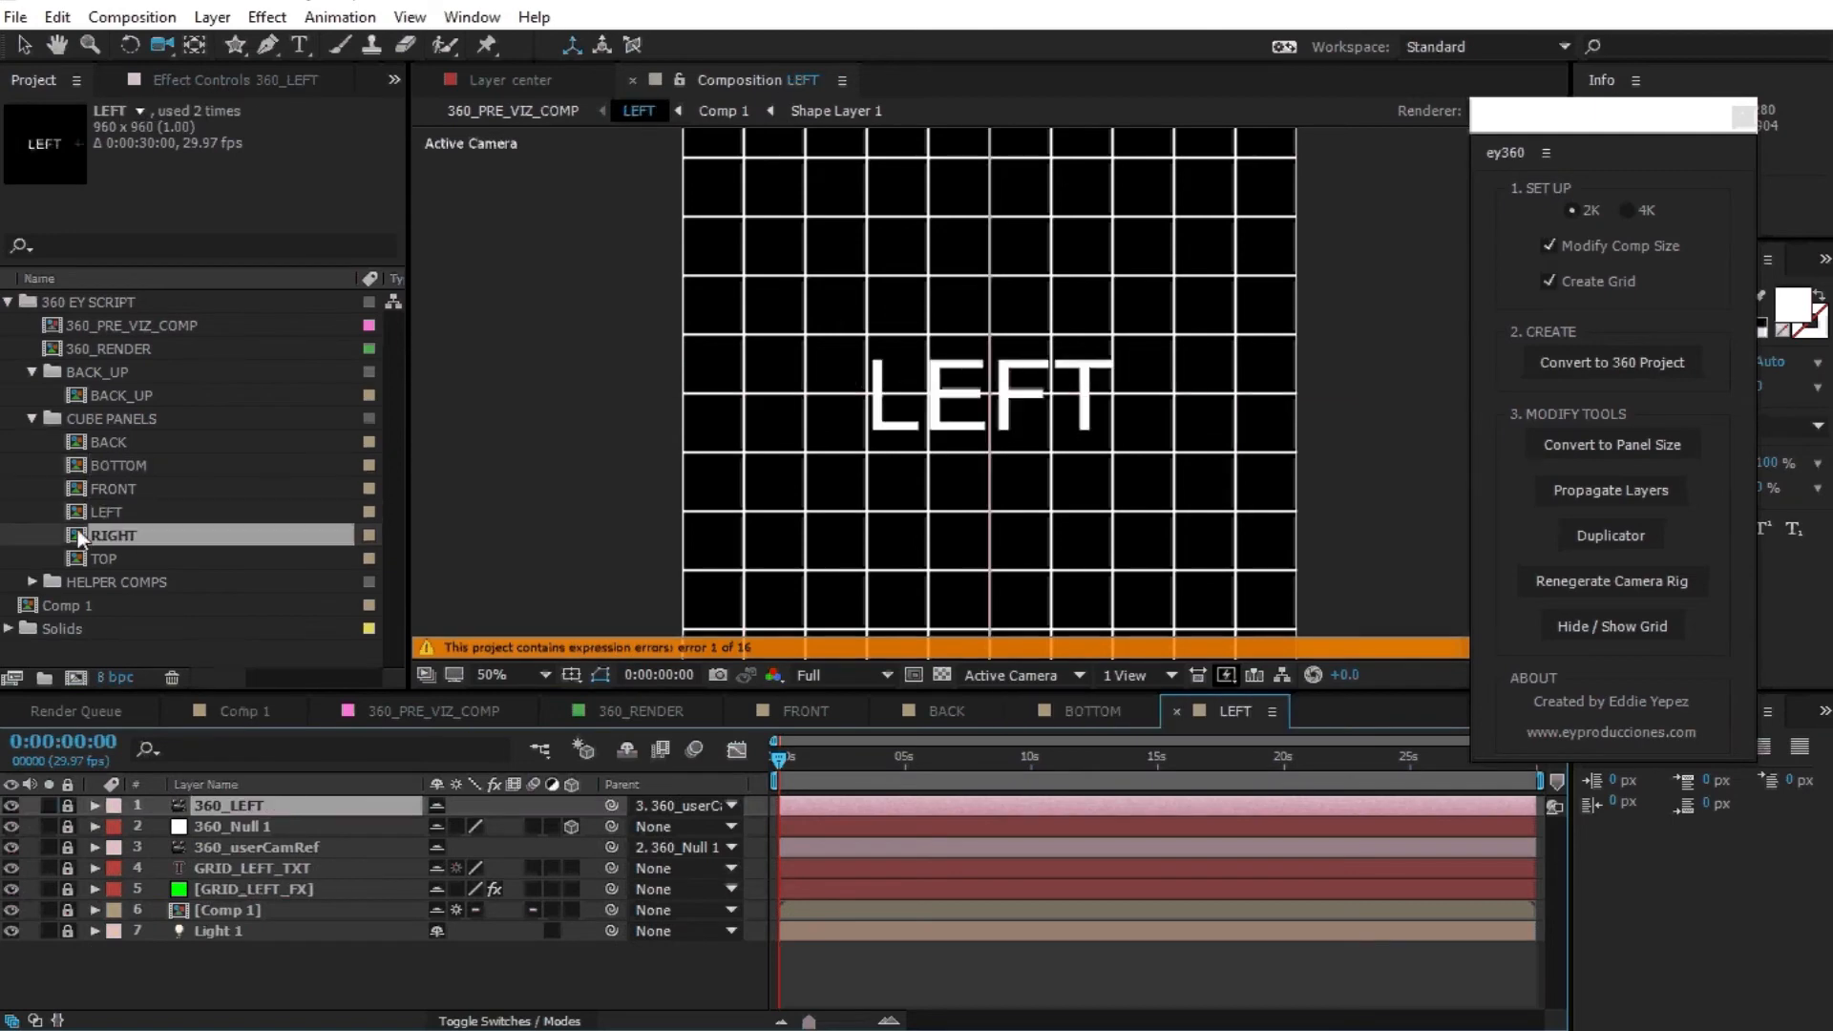
double_click(80, 538)
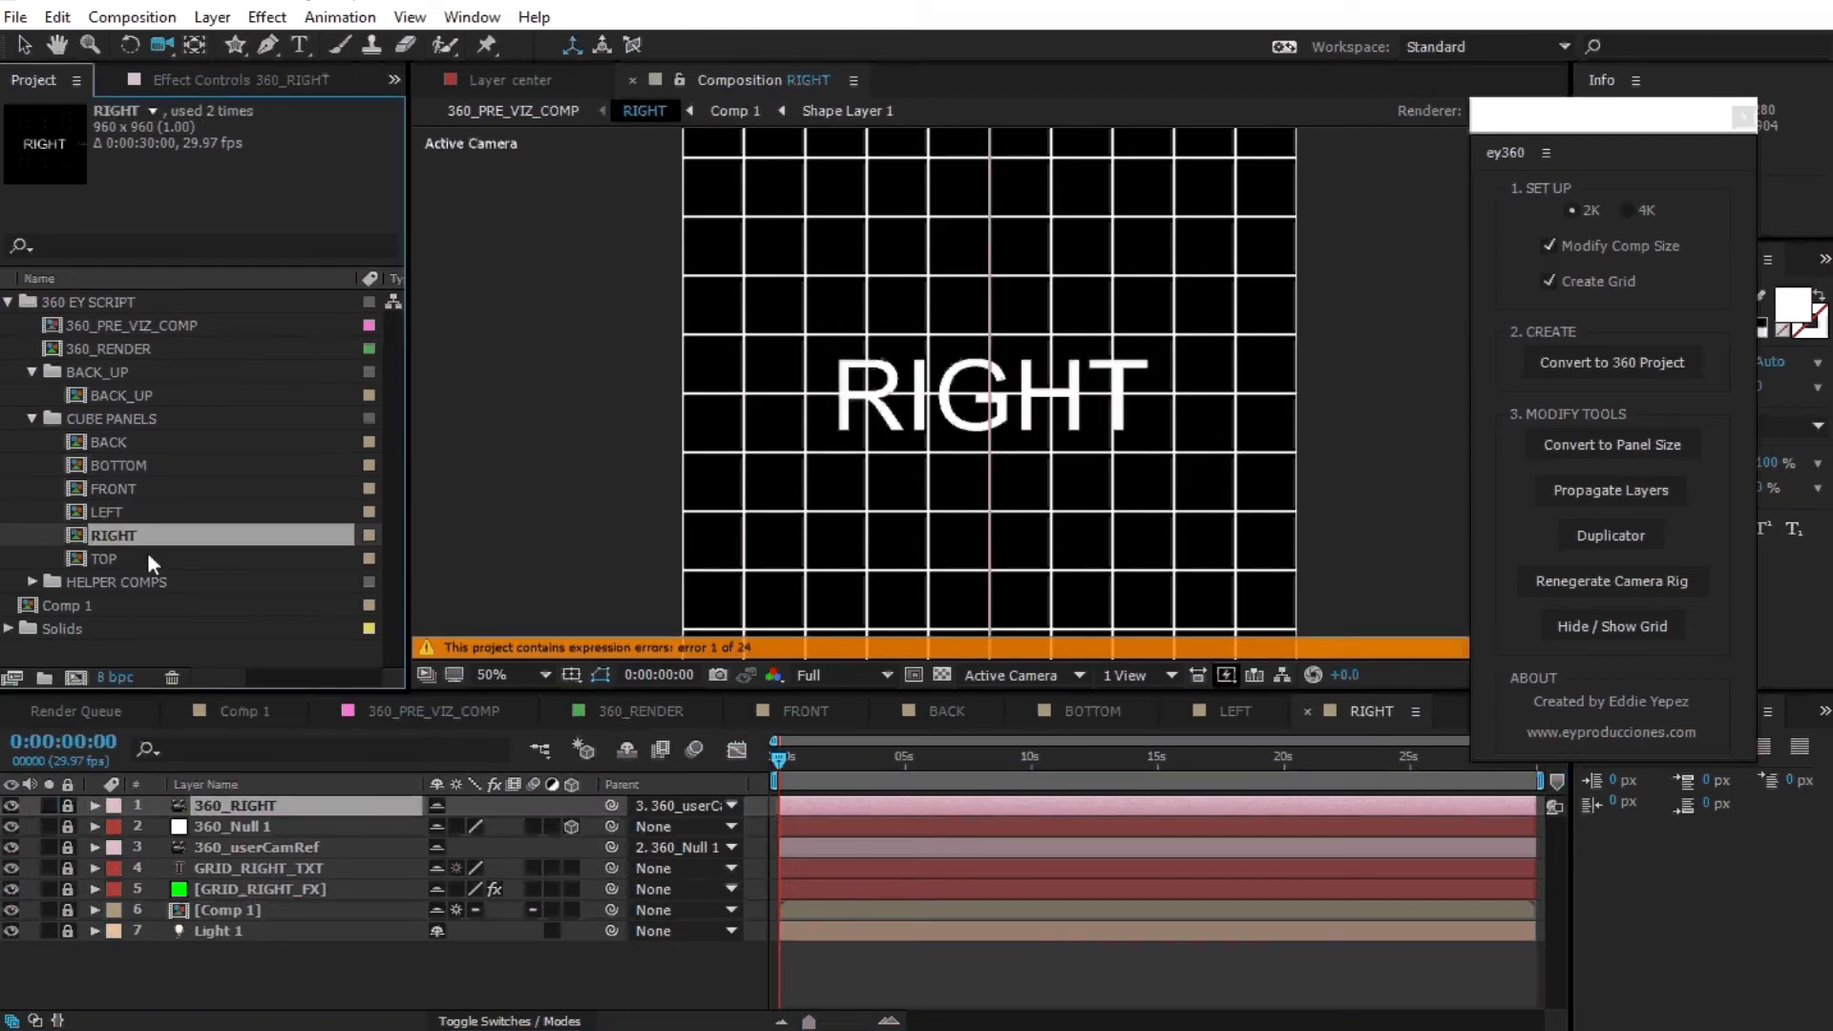
Unlock and delete Light 1 in each of the TOP, RIGHT, LEFT and BOTTOM compositions.
double_click(95, 560)
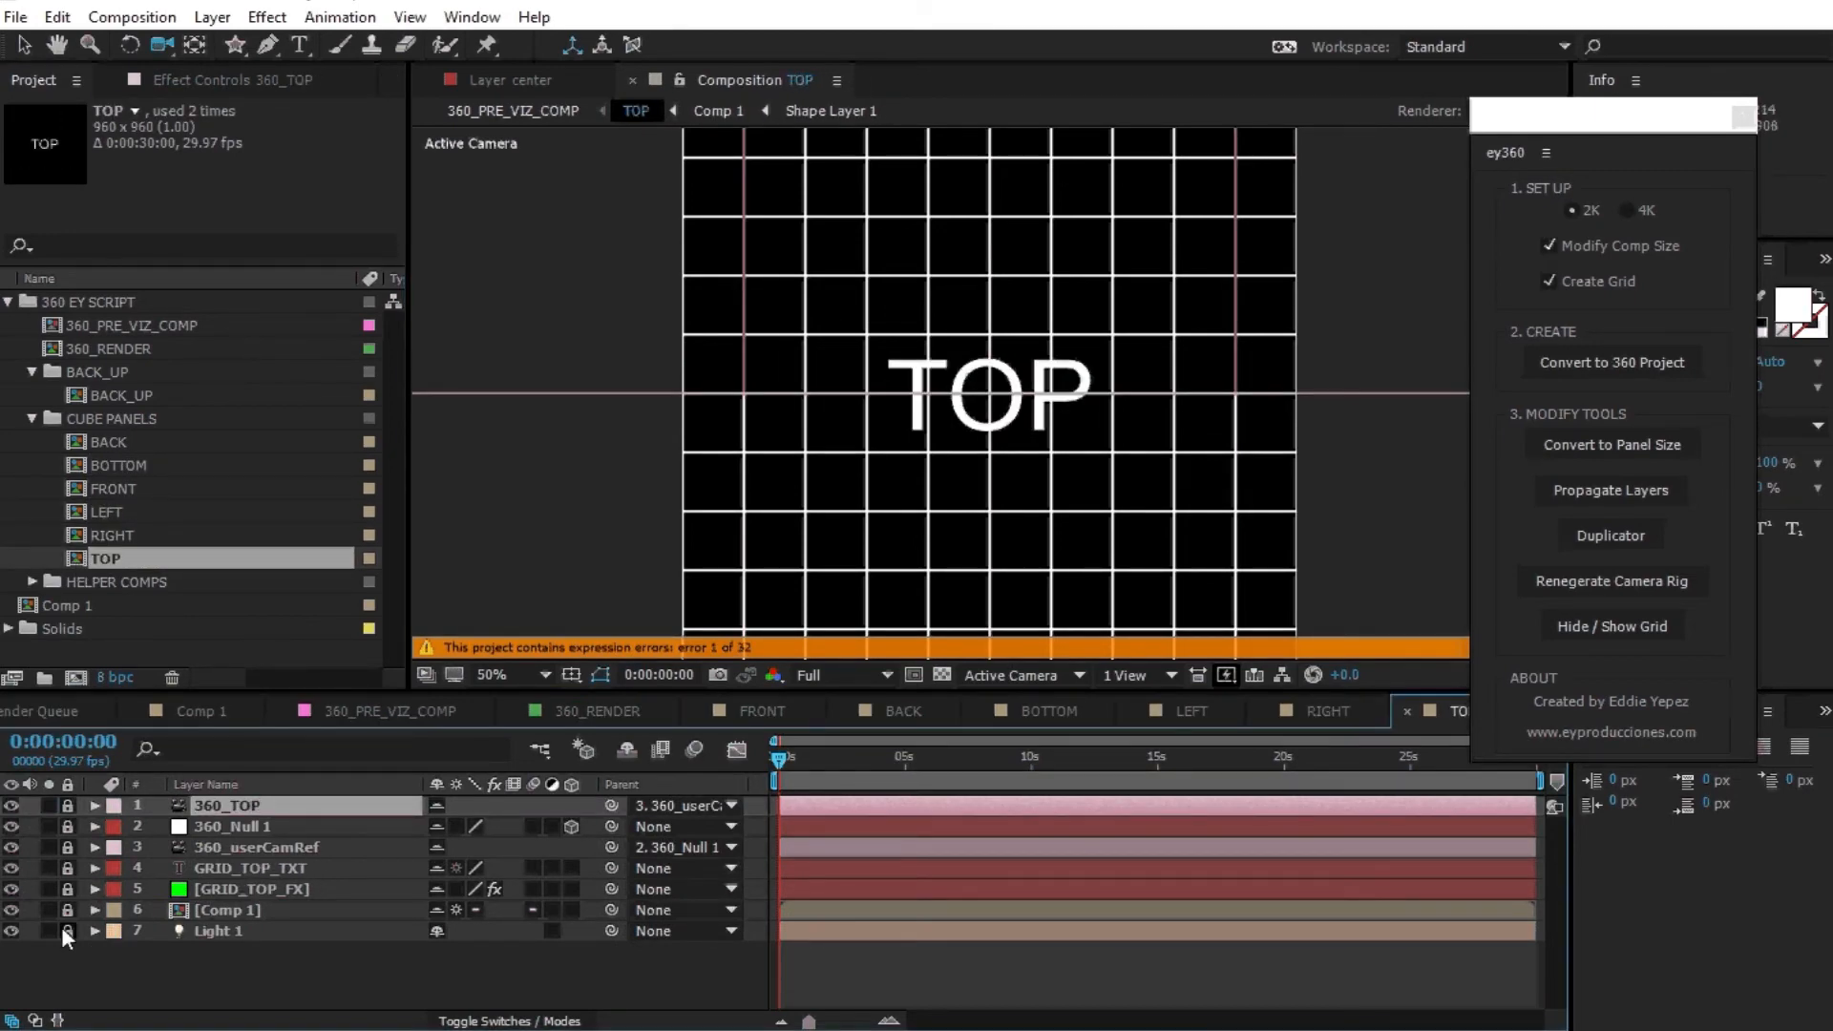
click(1322, 711)
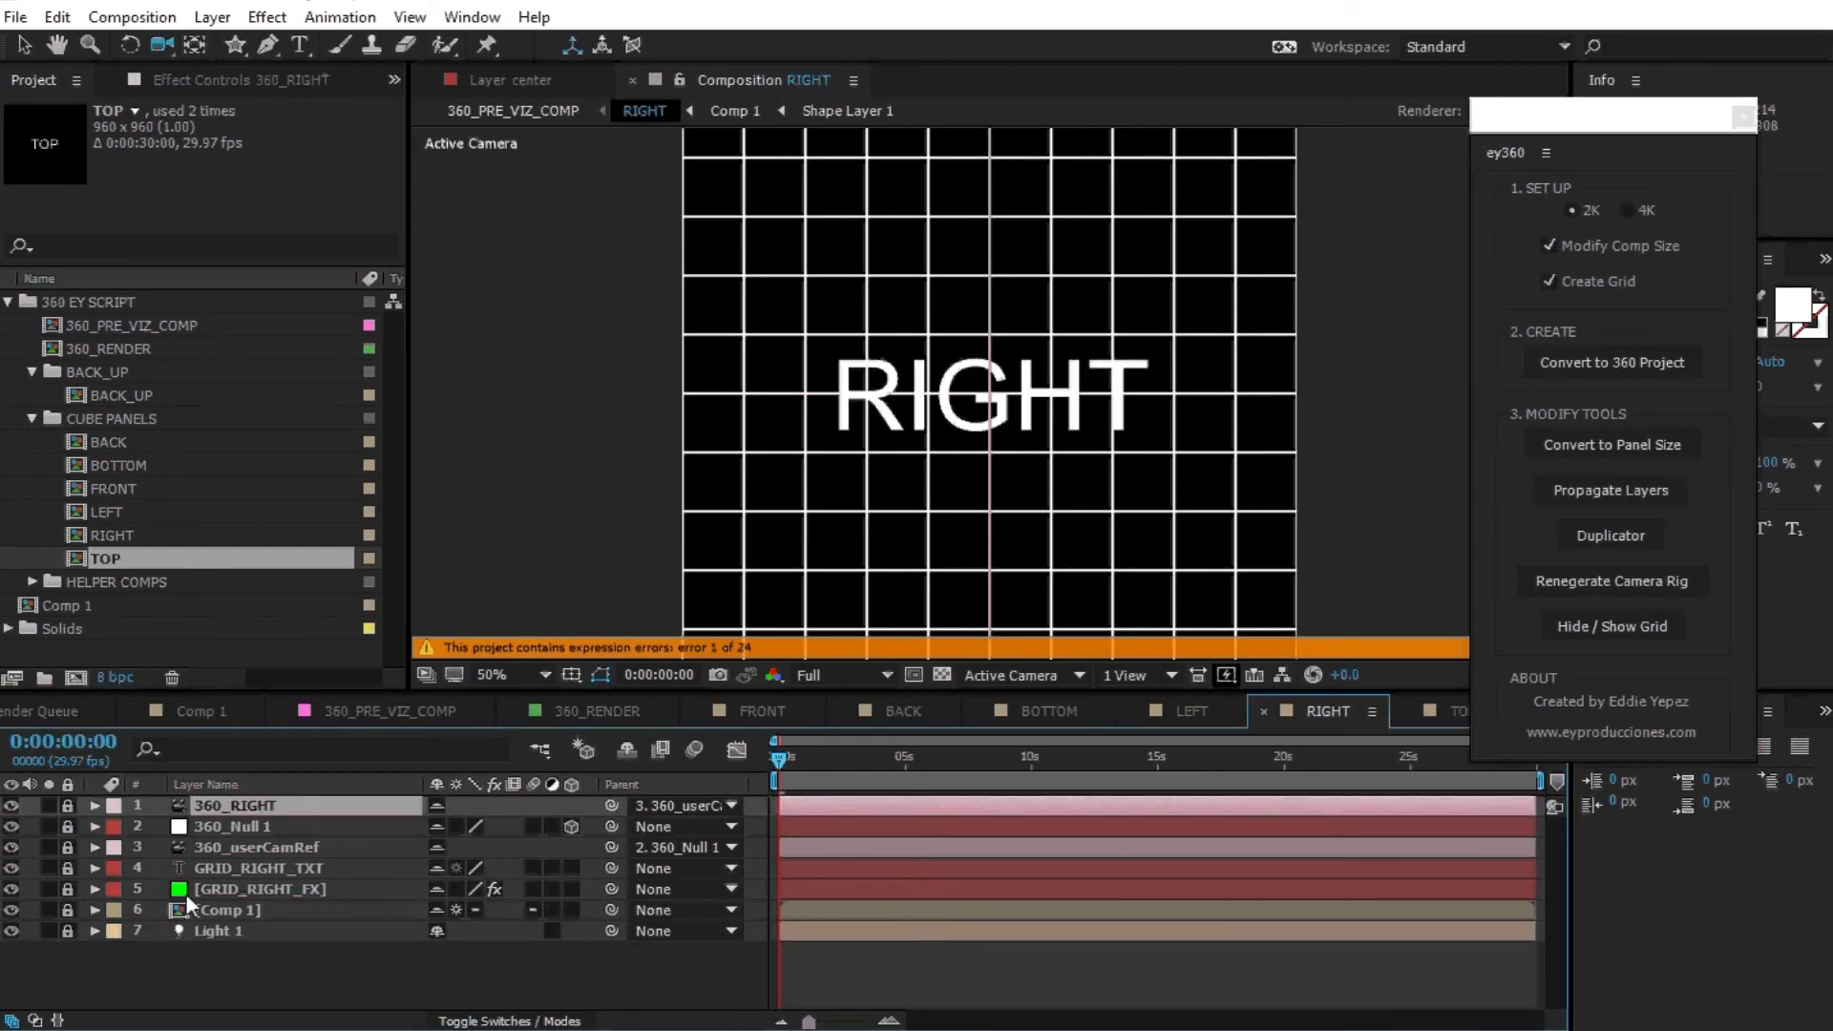
click(225, 932)
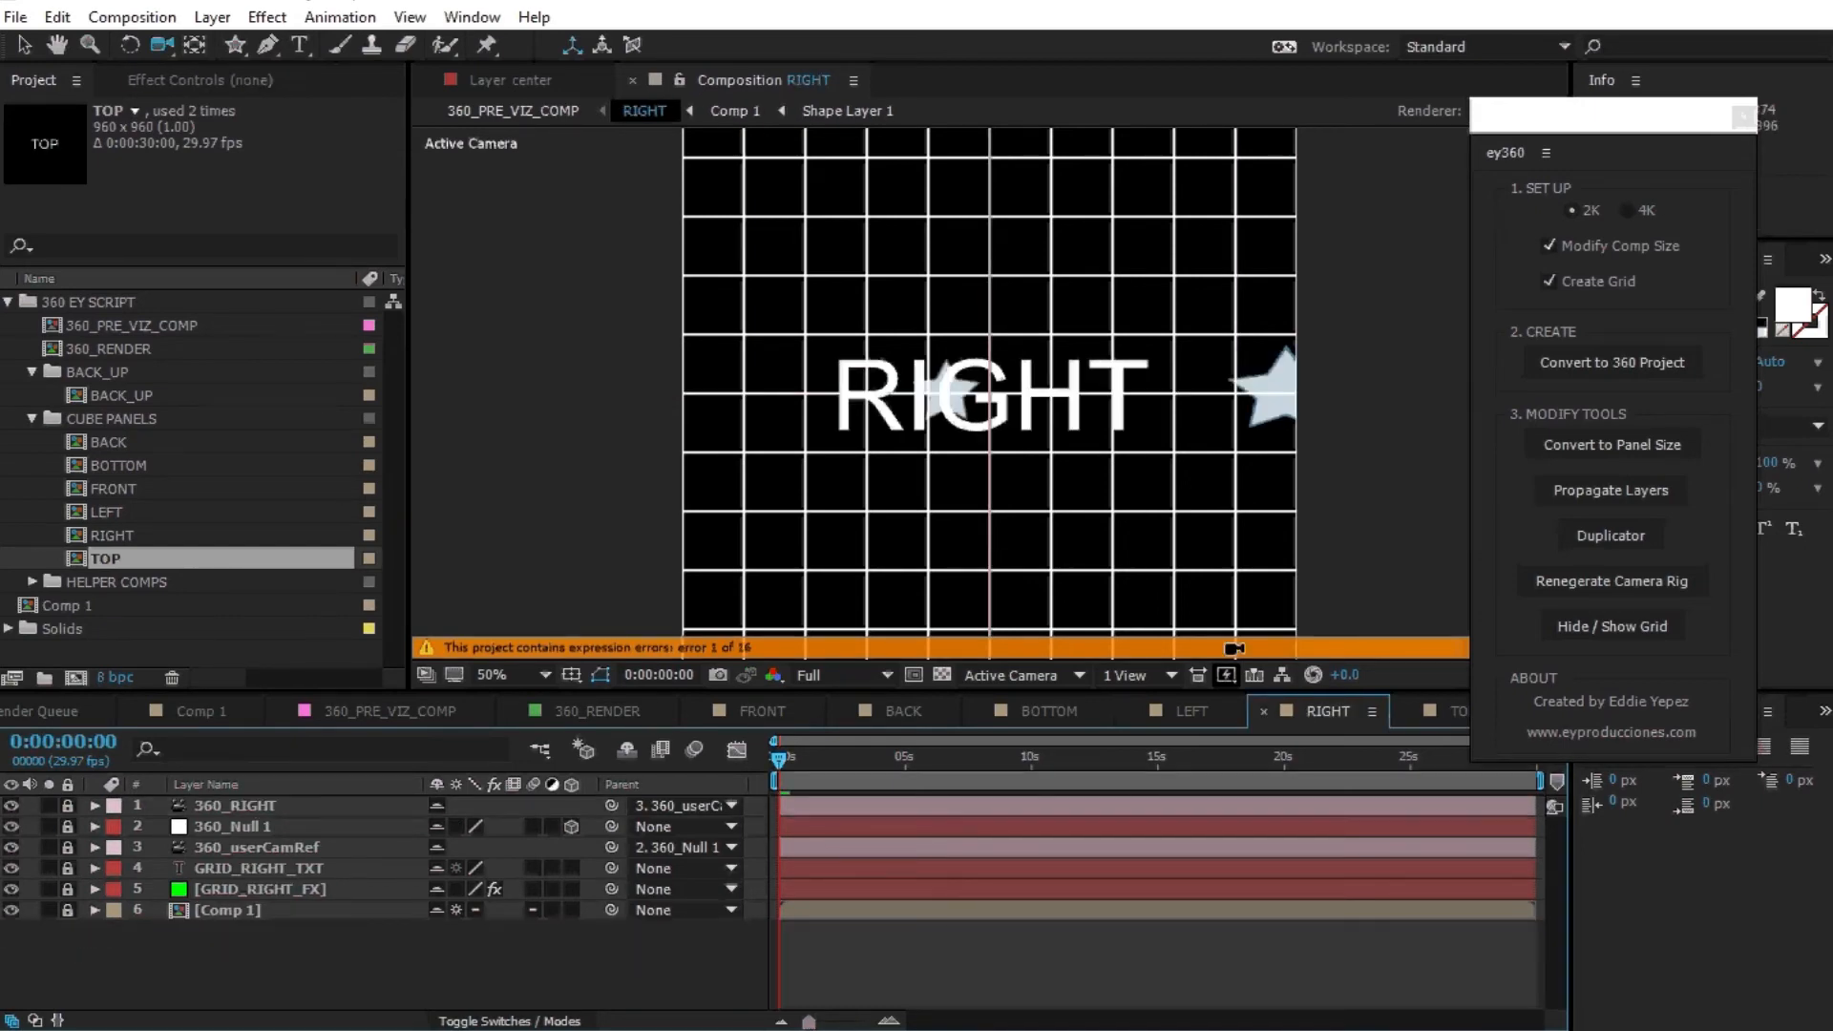
click(1183, 714)
click(267, 931)
click(1049, 711)
click(229, 932)
key(Delete)
click(903, 713)
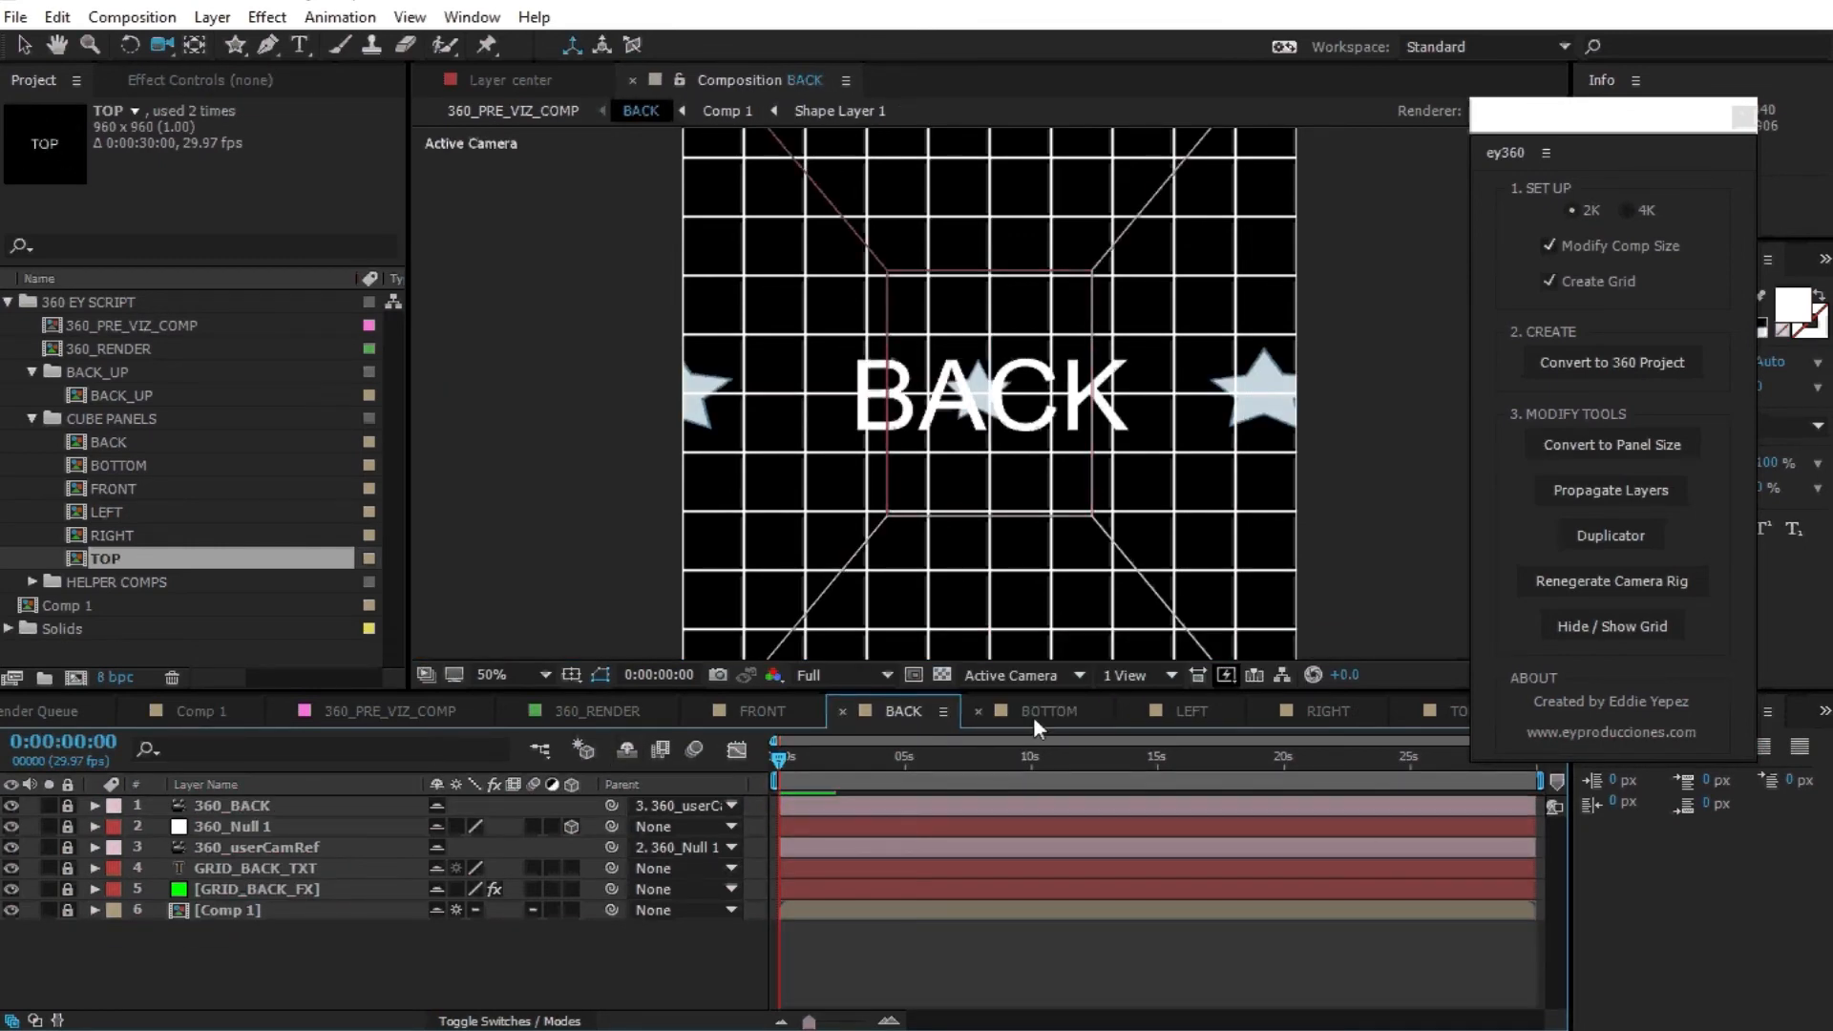
Examine the stars in 360_PRE_VIZ_COMP with the grid hidden and shown while orbiting the pre-viz camera.
click(405, 710)
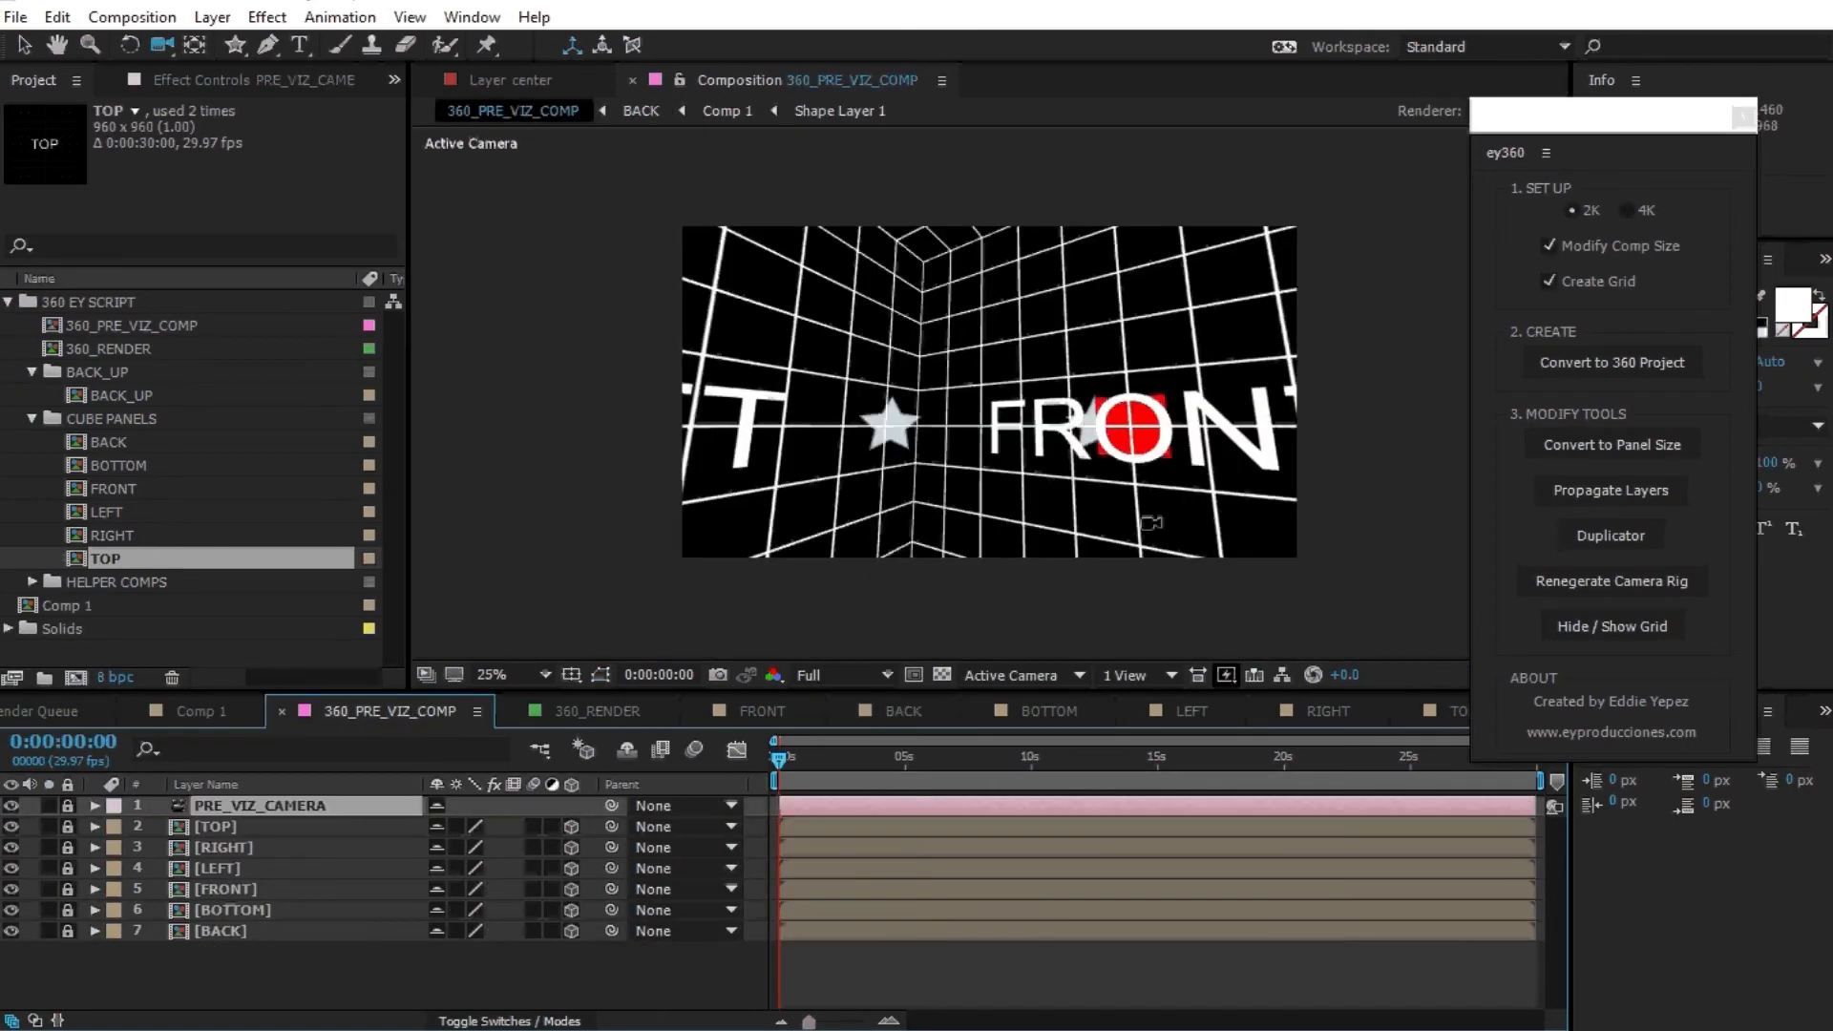
drag(850, 391, 1093, 406)
click(1602, 619)
drag(955, 380, 1158, 598)
drag(1018, 444, 1063, 399)
click(1604, 624)
drag(1078, 449, 1059, 450)
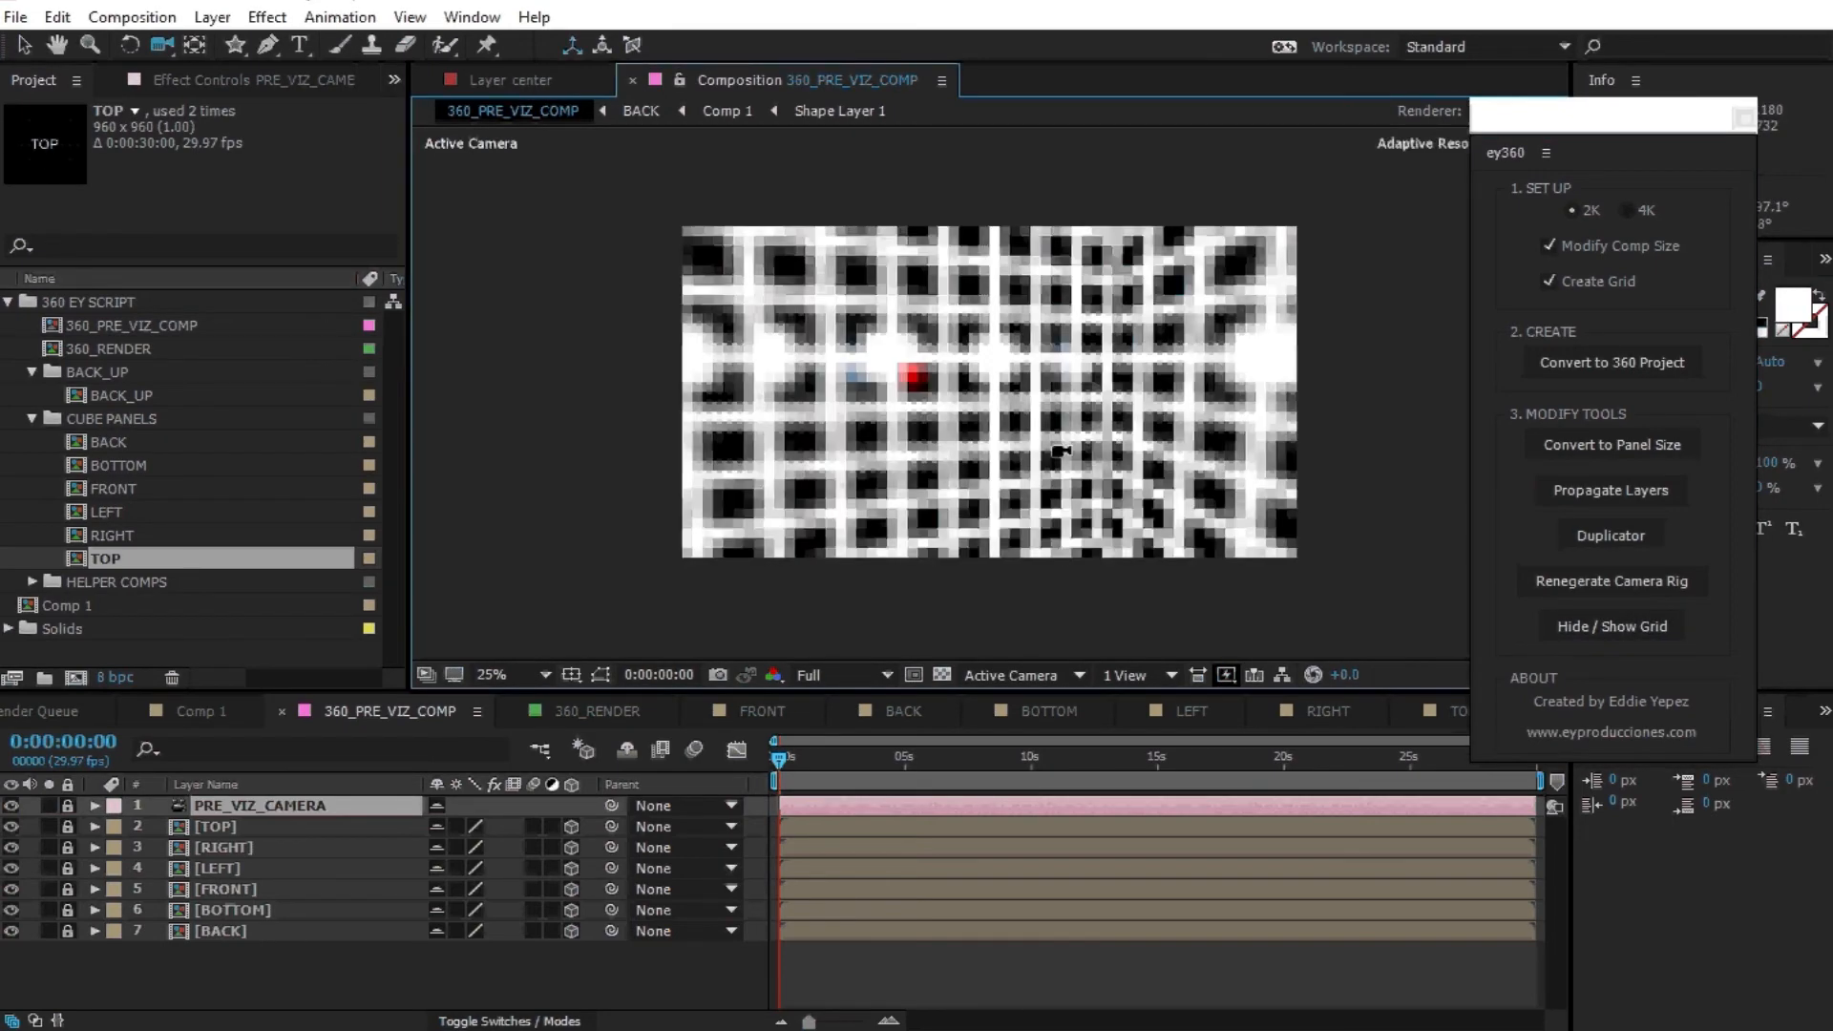
Hide the ey360 grid in the 360_RENDER composition and view the whole frame at 25%.
click(605, 710)
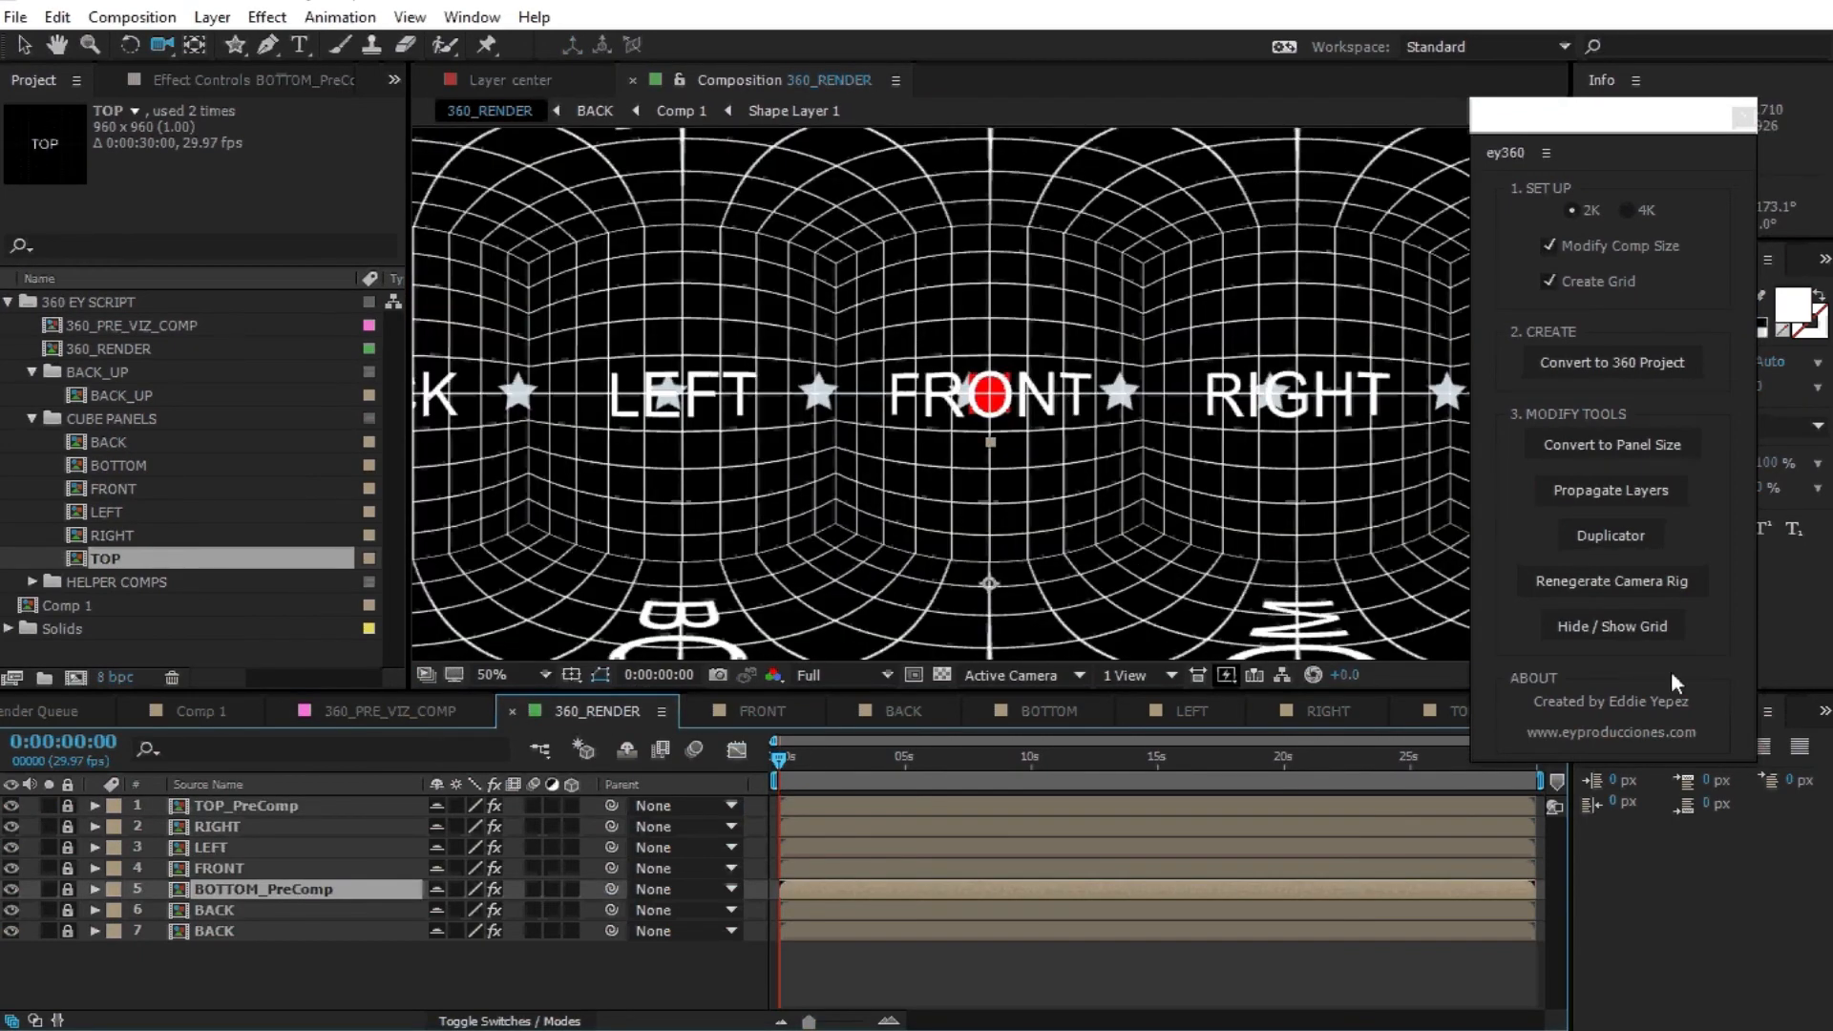
click(1597, 618)
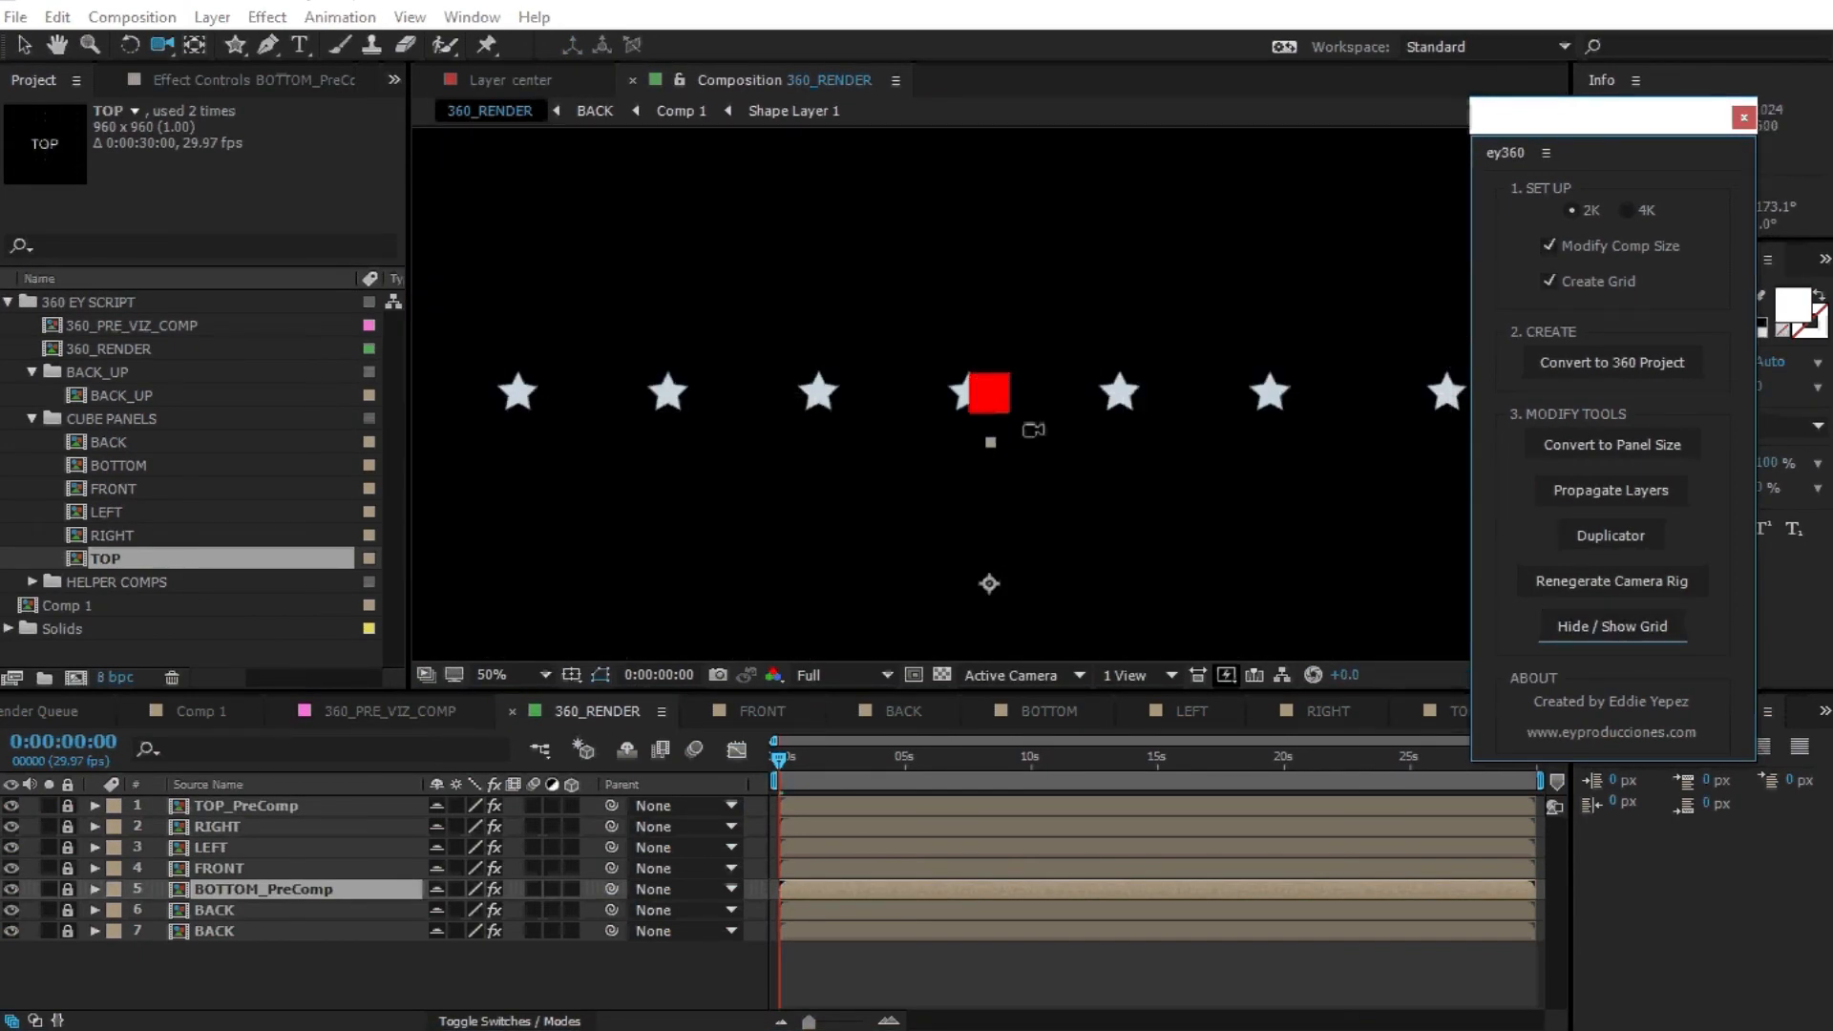
key(comma)
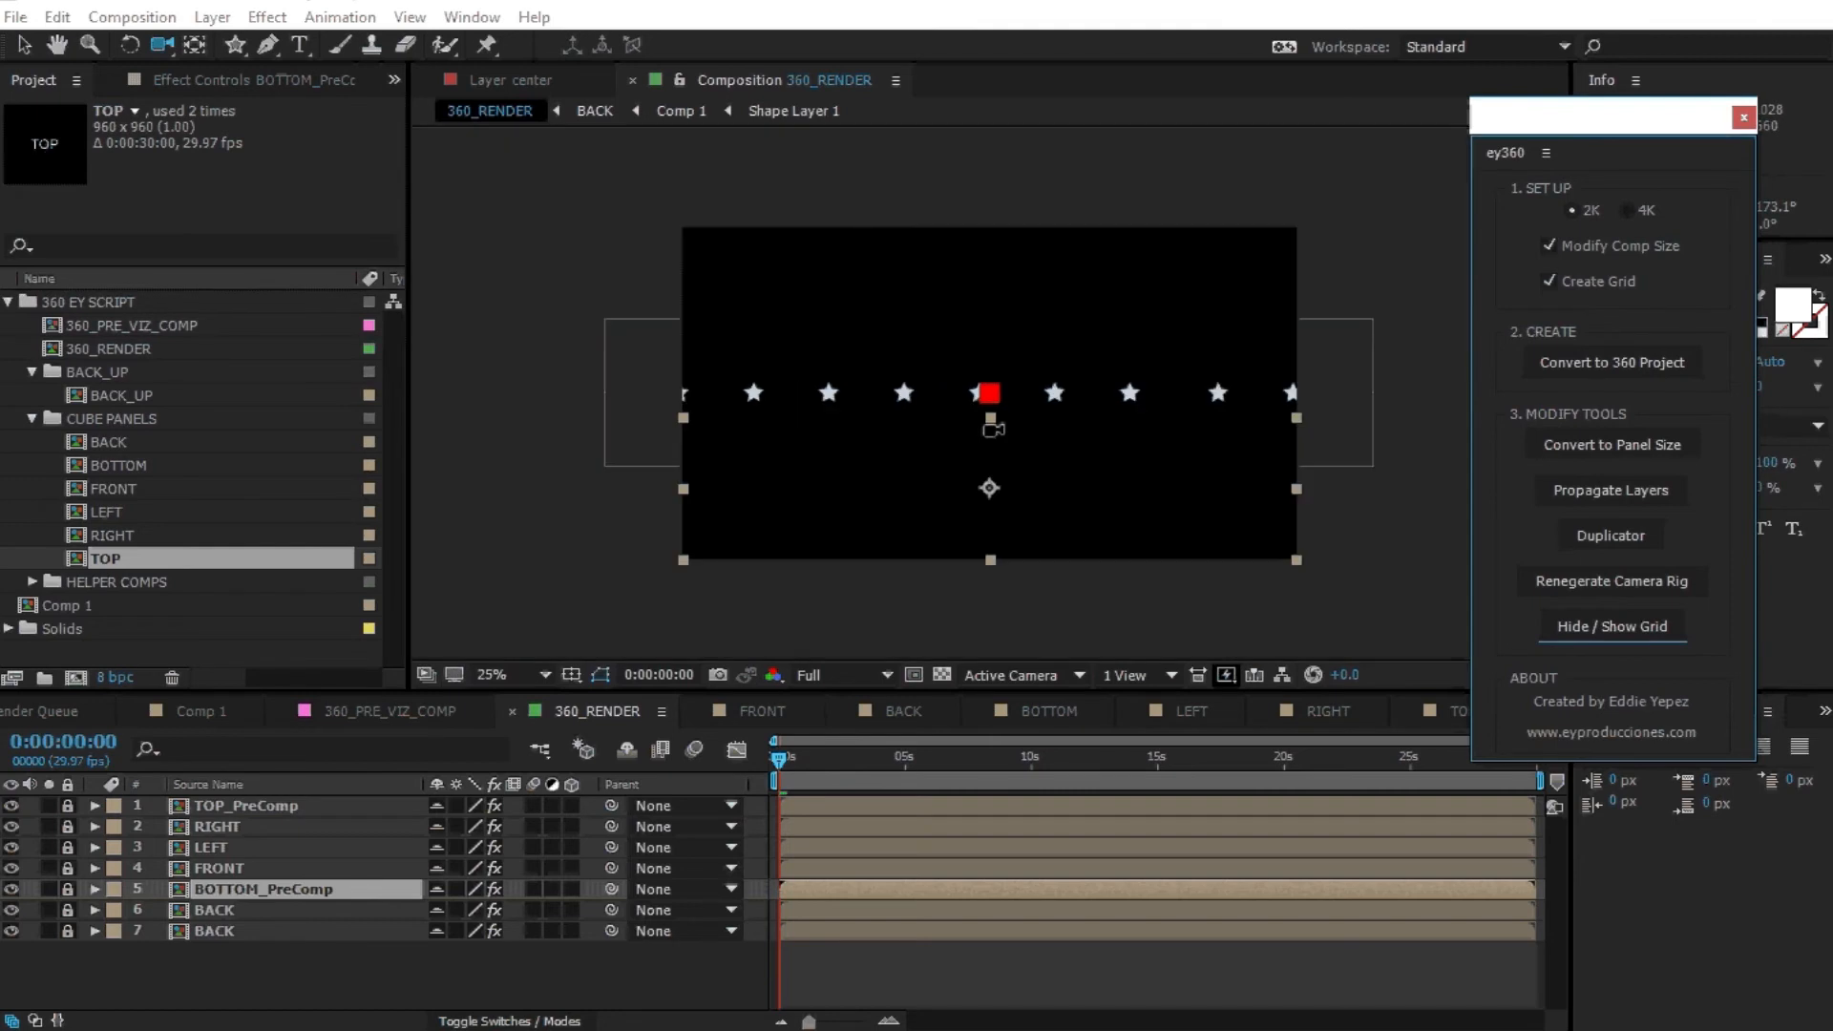
In Comp 1, set Distance Randomness to 556 and Random Seed to 9 for CONTROL_of_Shape Layer 1.
click(197, 711)
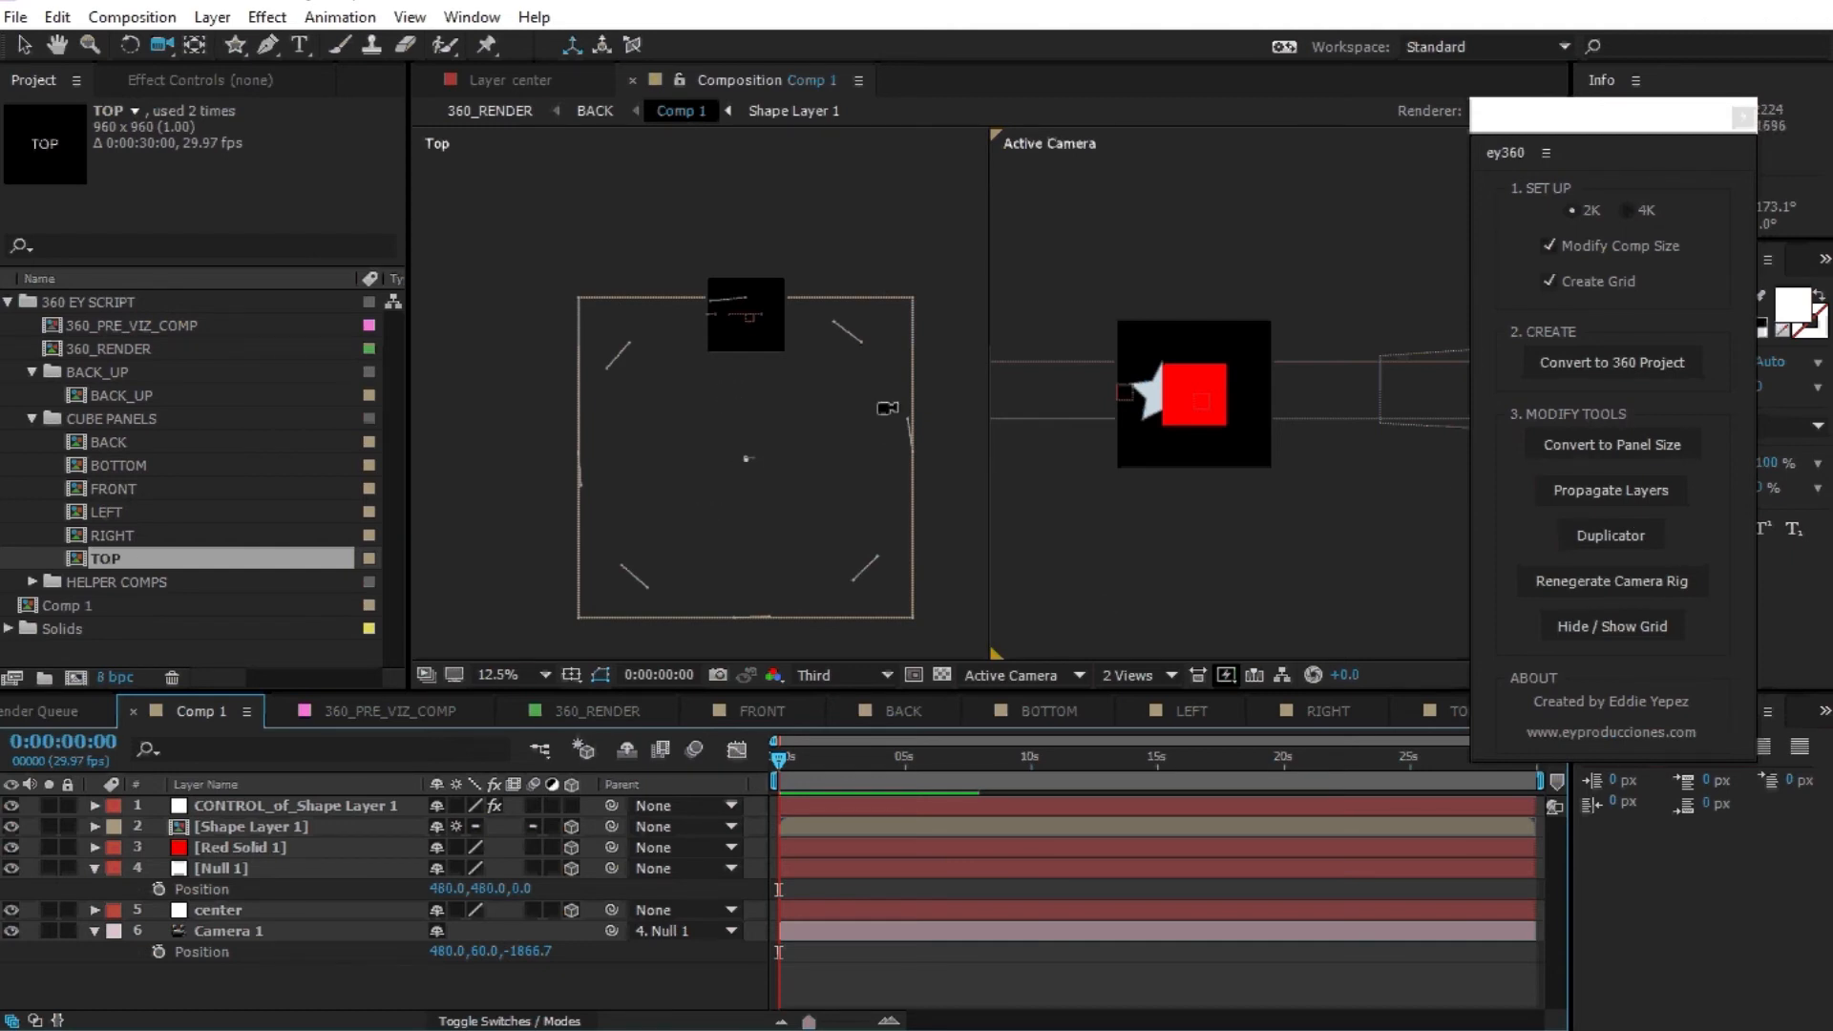
click(268, 806)
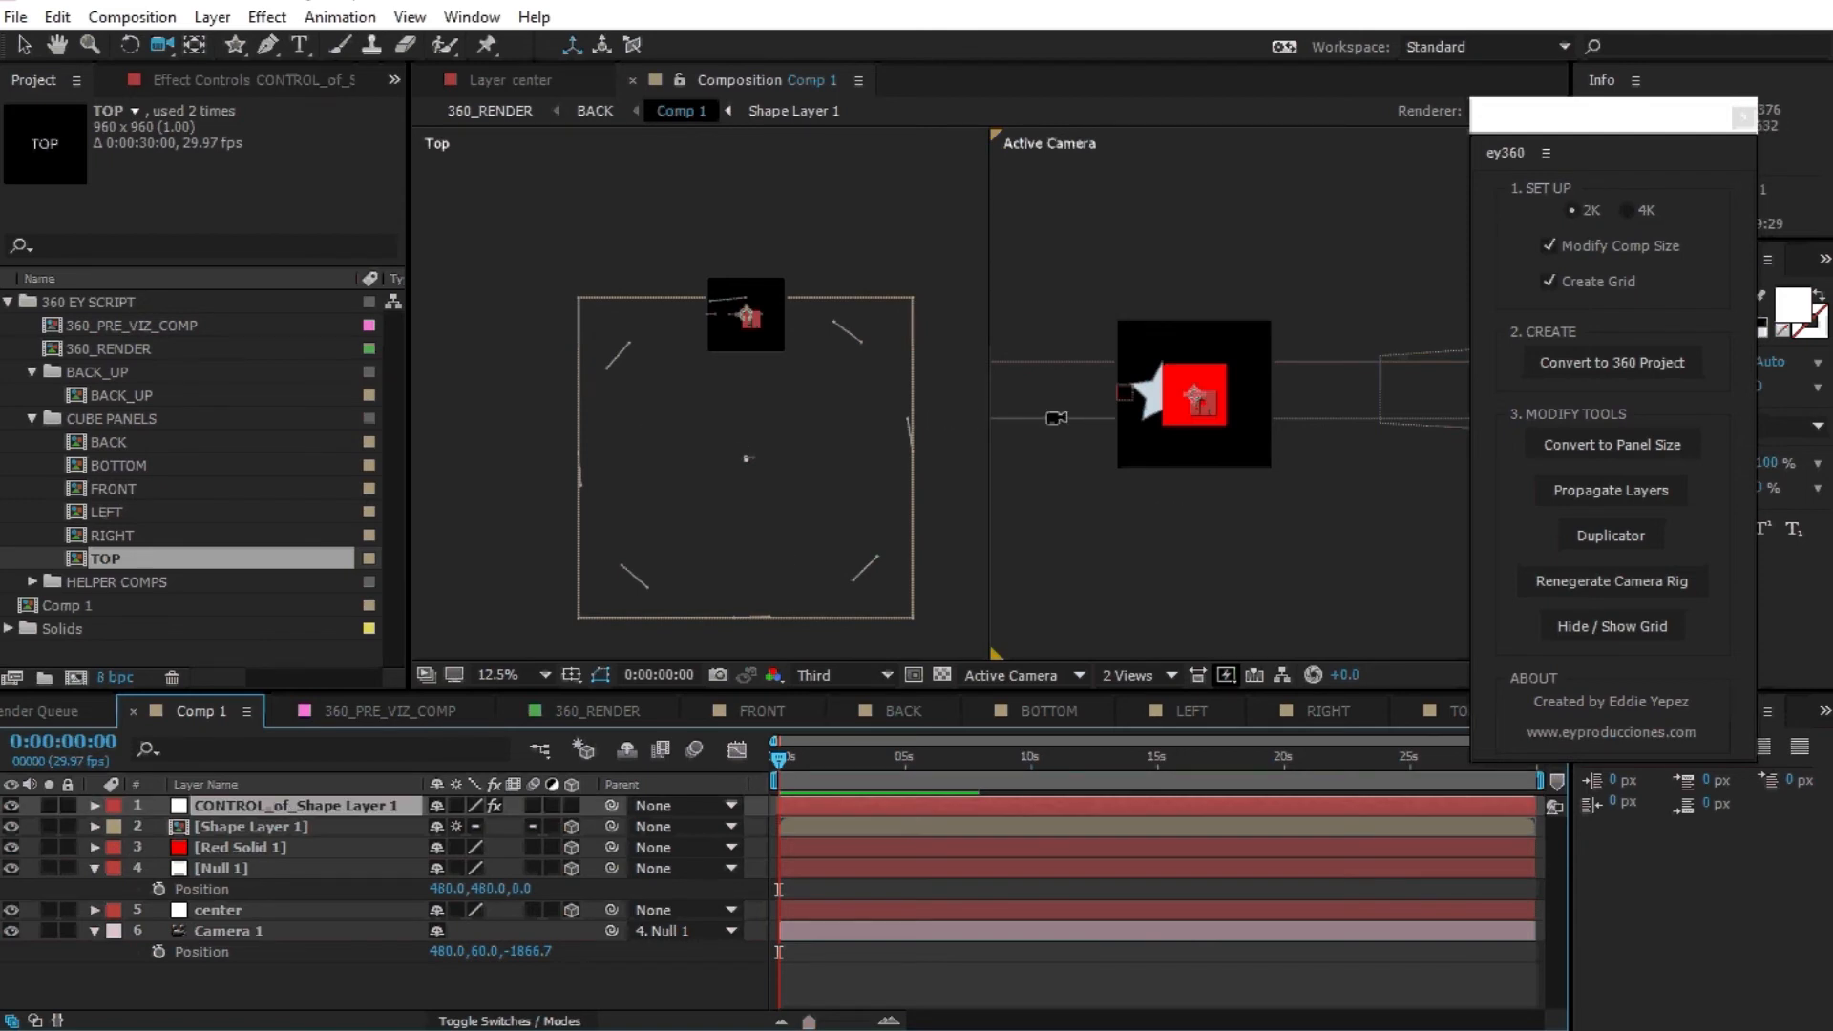
click(239, 86)
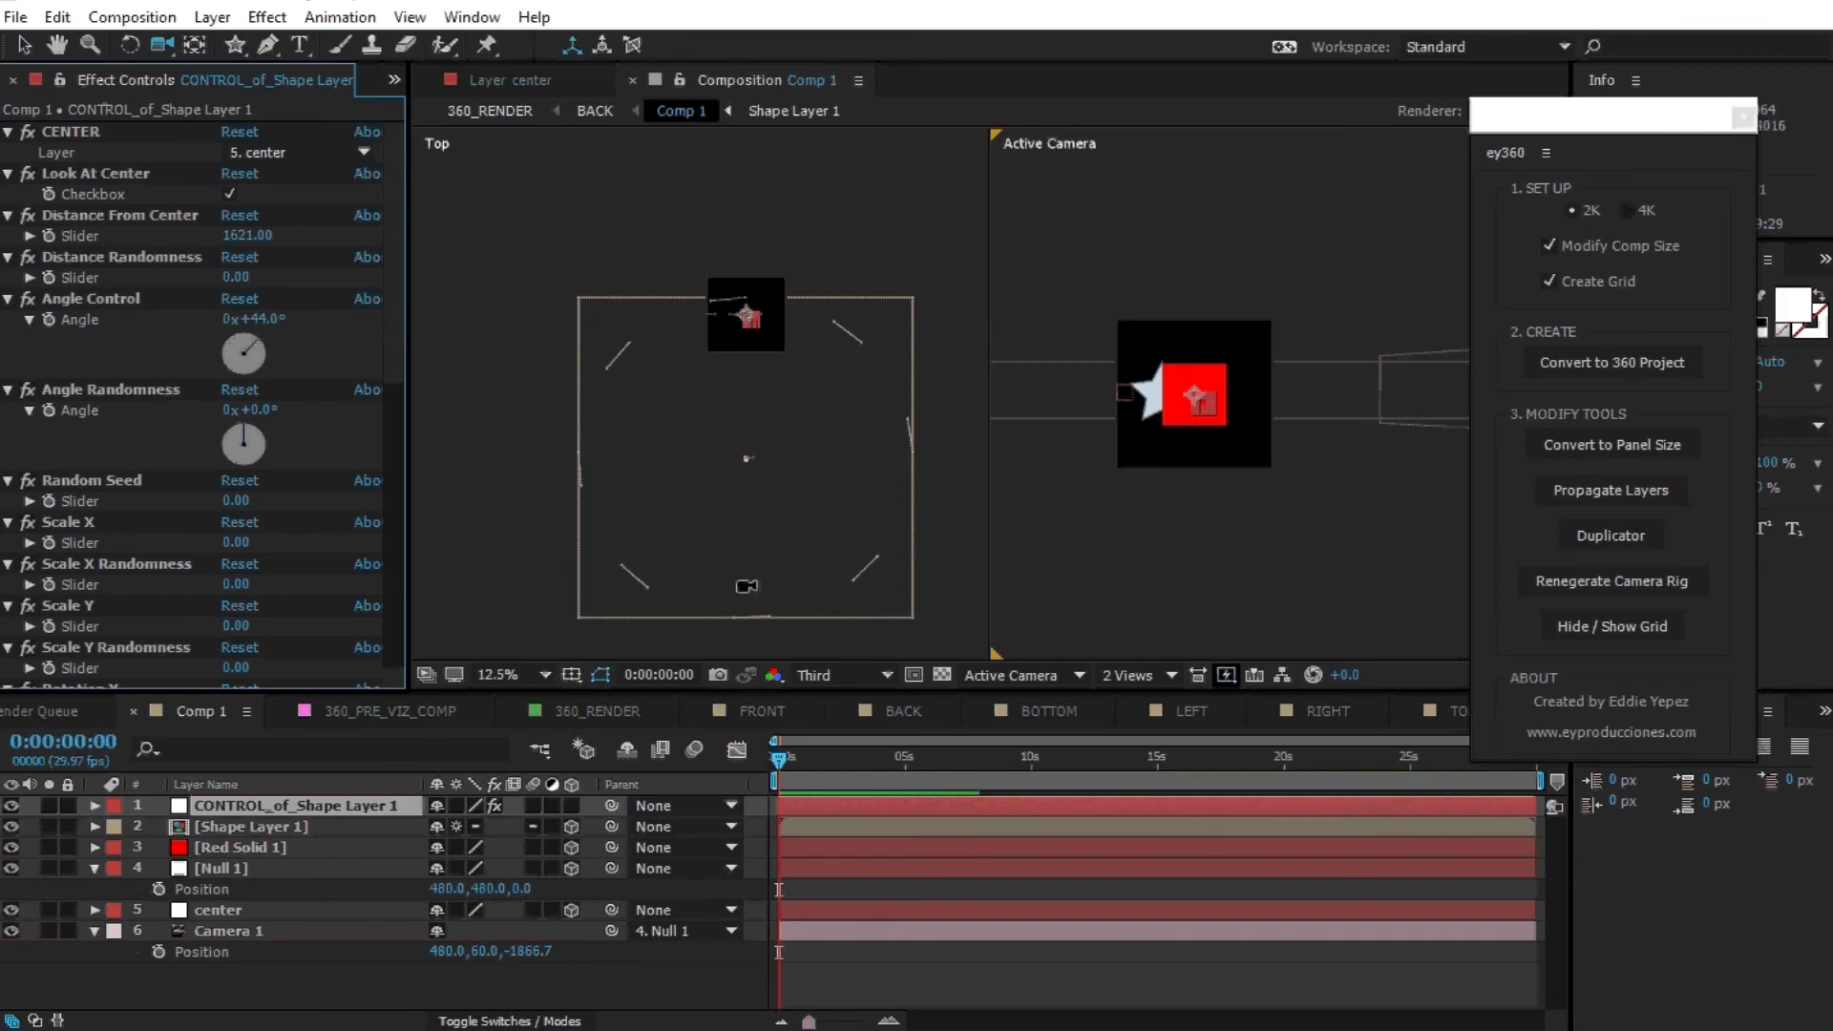
drag(237, 276, 973, 275)
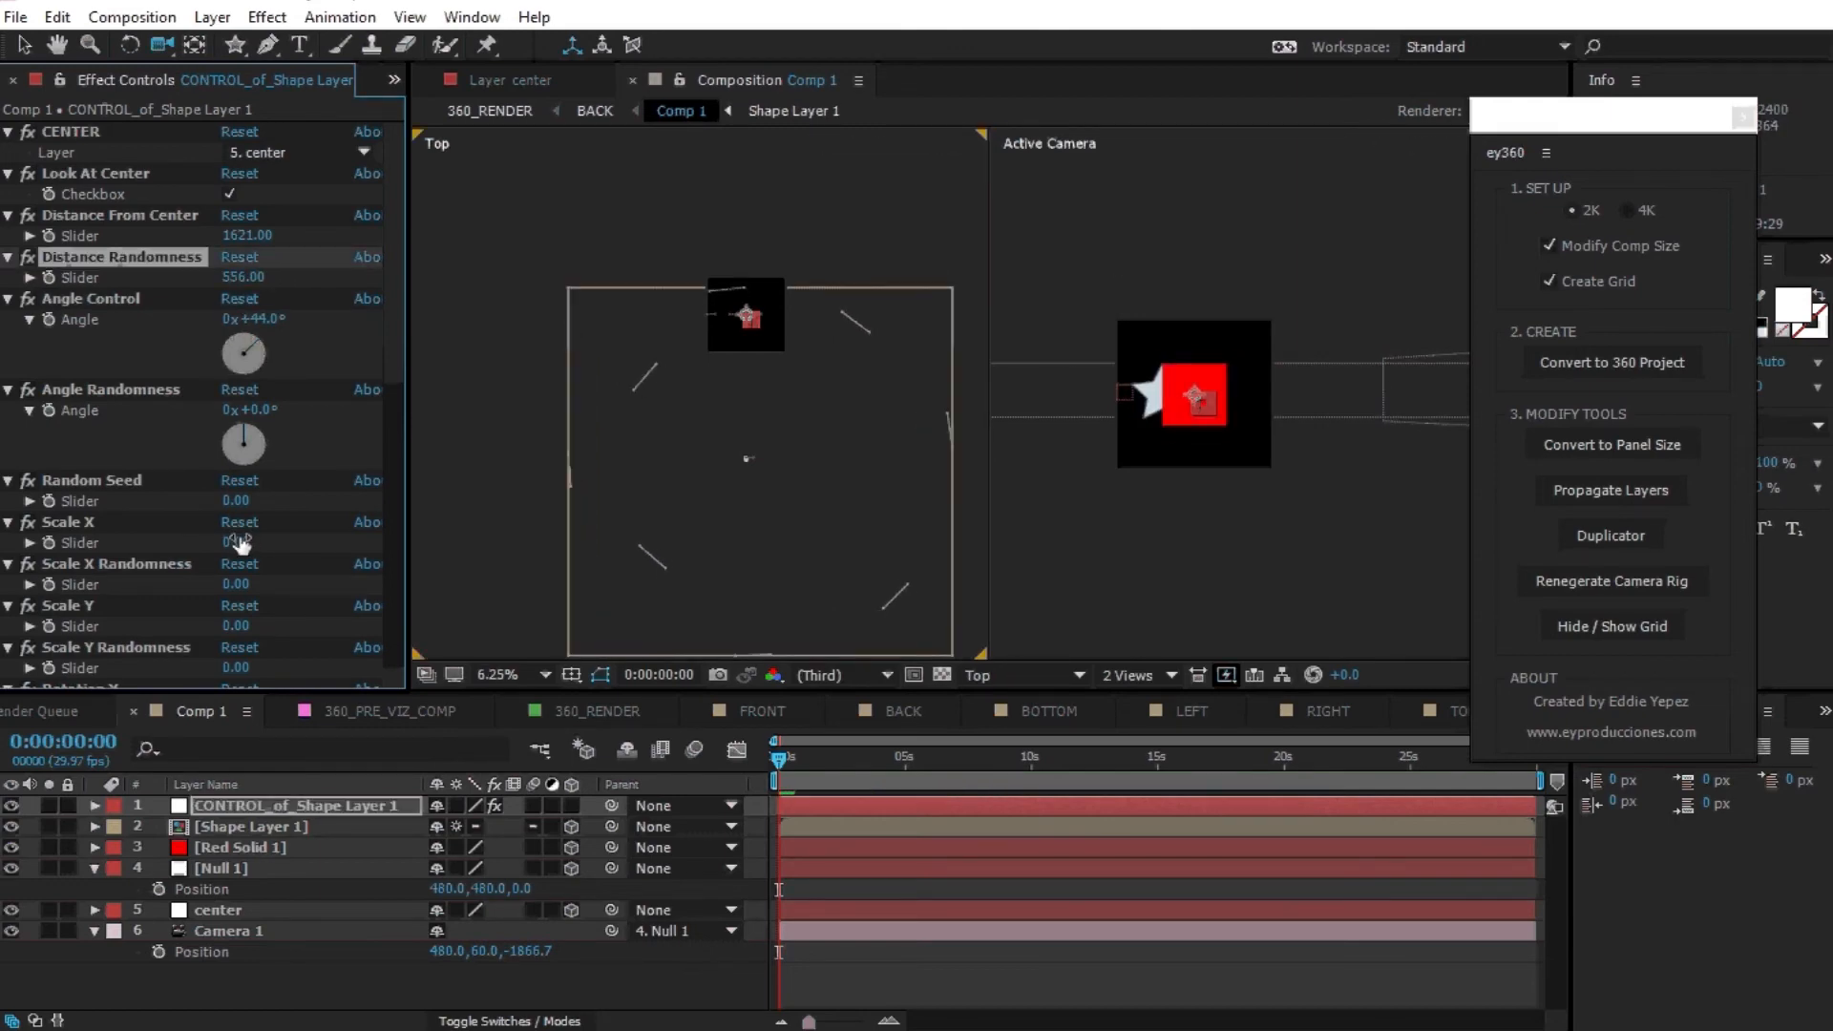
drag(237, 501, 241, 504)
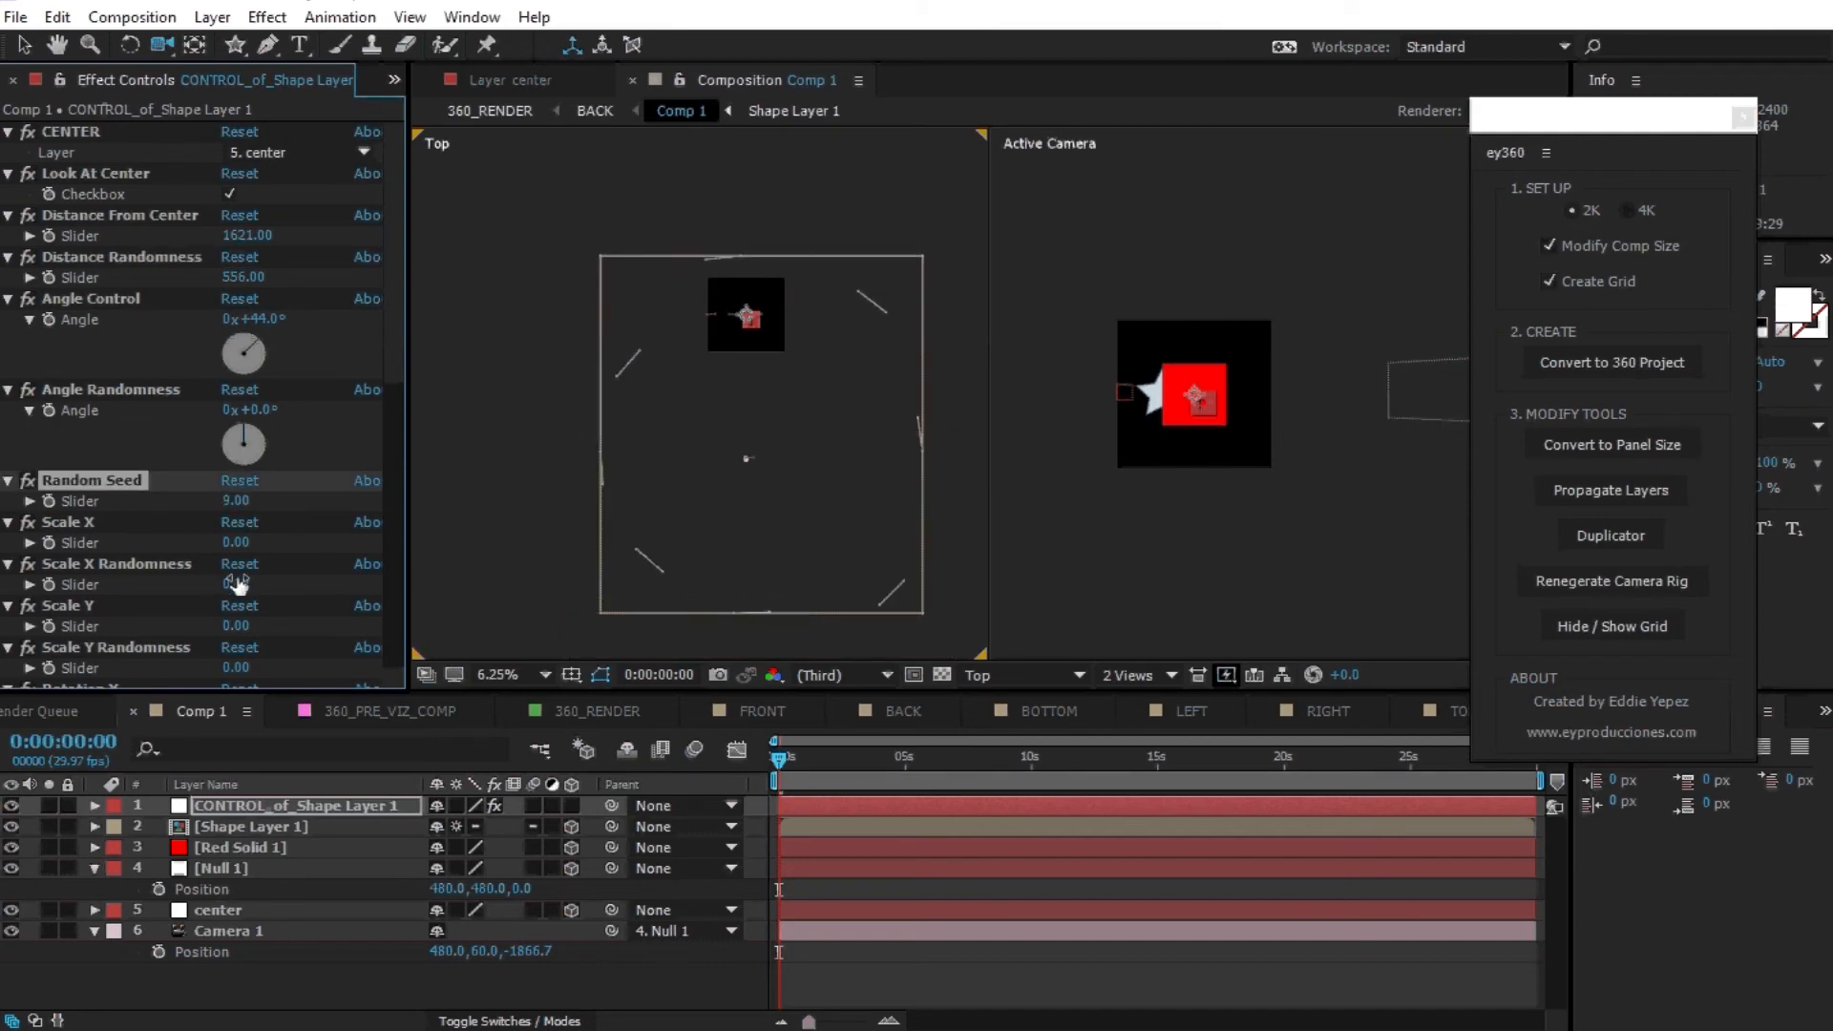
Set Scale X to 5, Scale X Randomness to 40, and both Scale Y and Scale Y Randomness to 34 for the duplicated stars.
drag(235, 577, 273, 612)
key(Return)
scroll(268, 614, down, 1)
scroll(306, 597, down, 2)
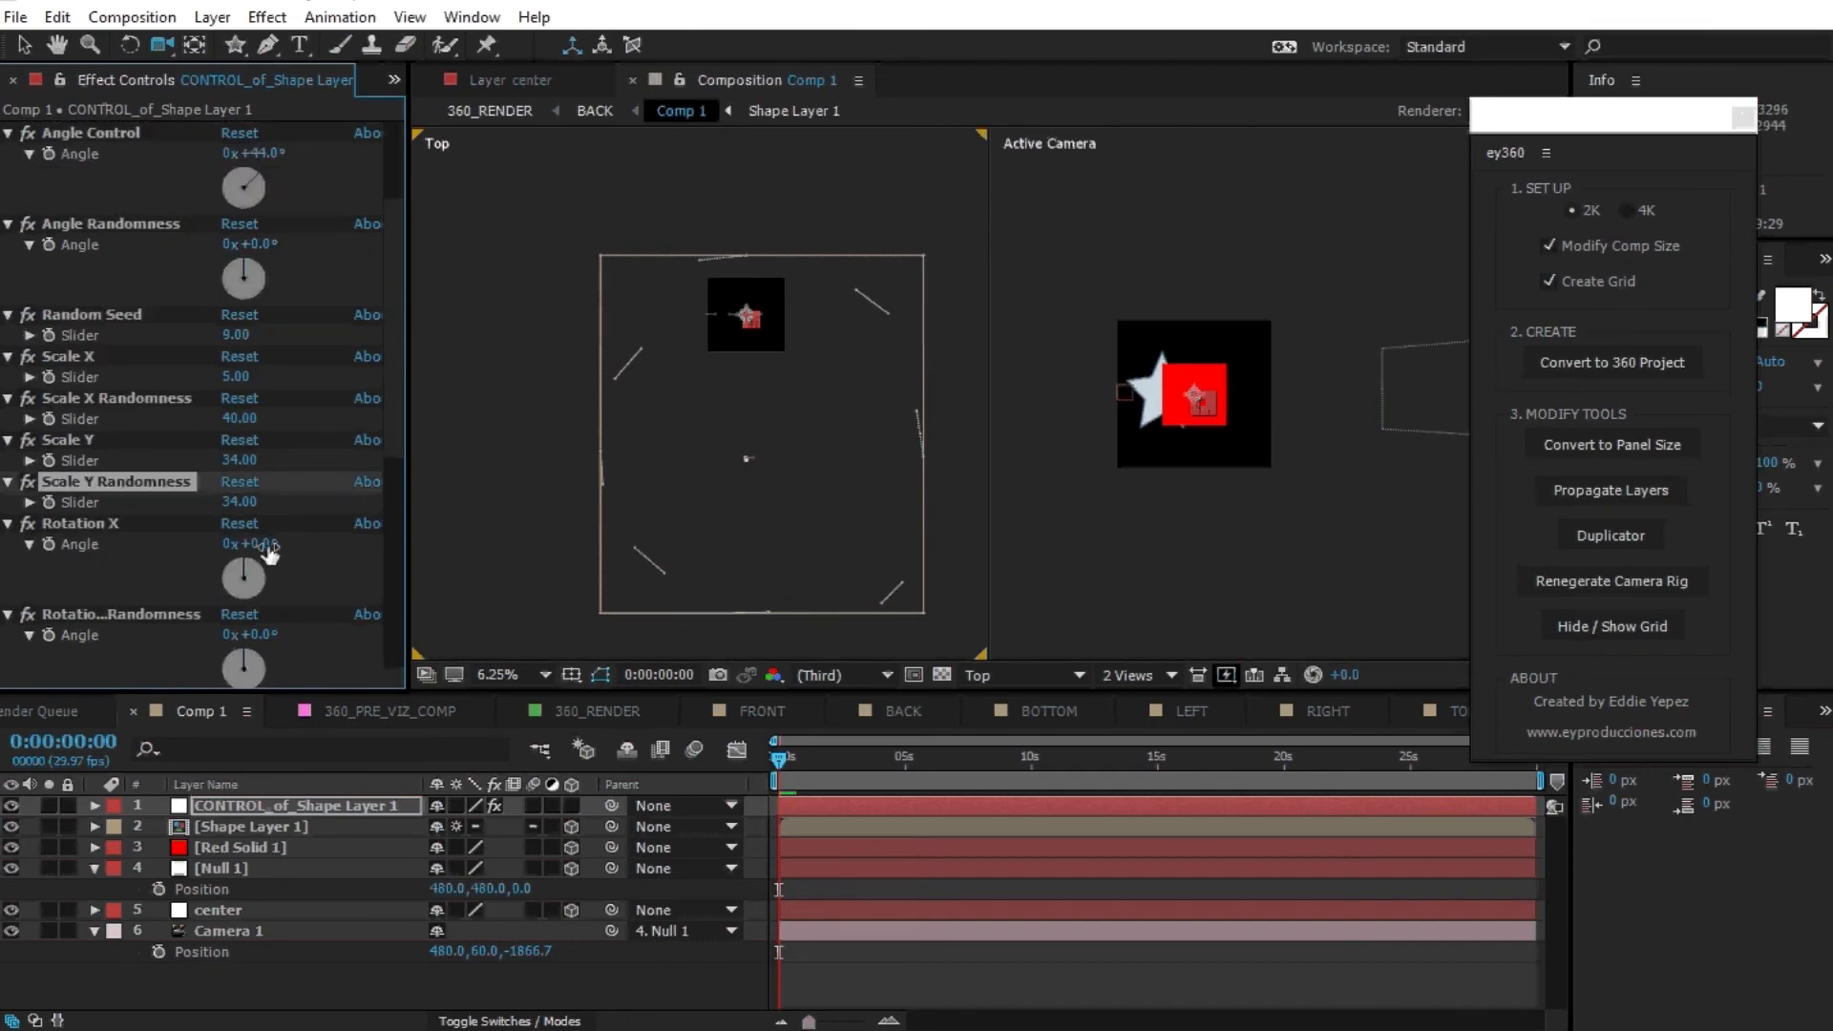
Set Rotation X to -17°, Rotation Y to 26° and Rotation Y Randomness to 17° for the duplicated stars.
drag(292, 546, 242, 541)
scroll(275, 552, down, 3)
scroll(285, 512, down, 4)
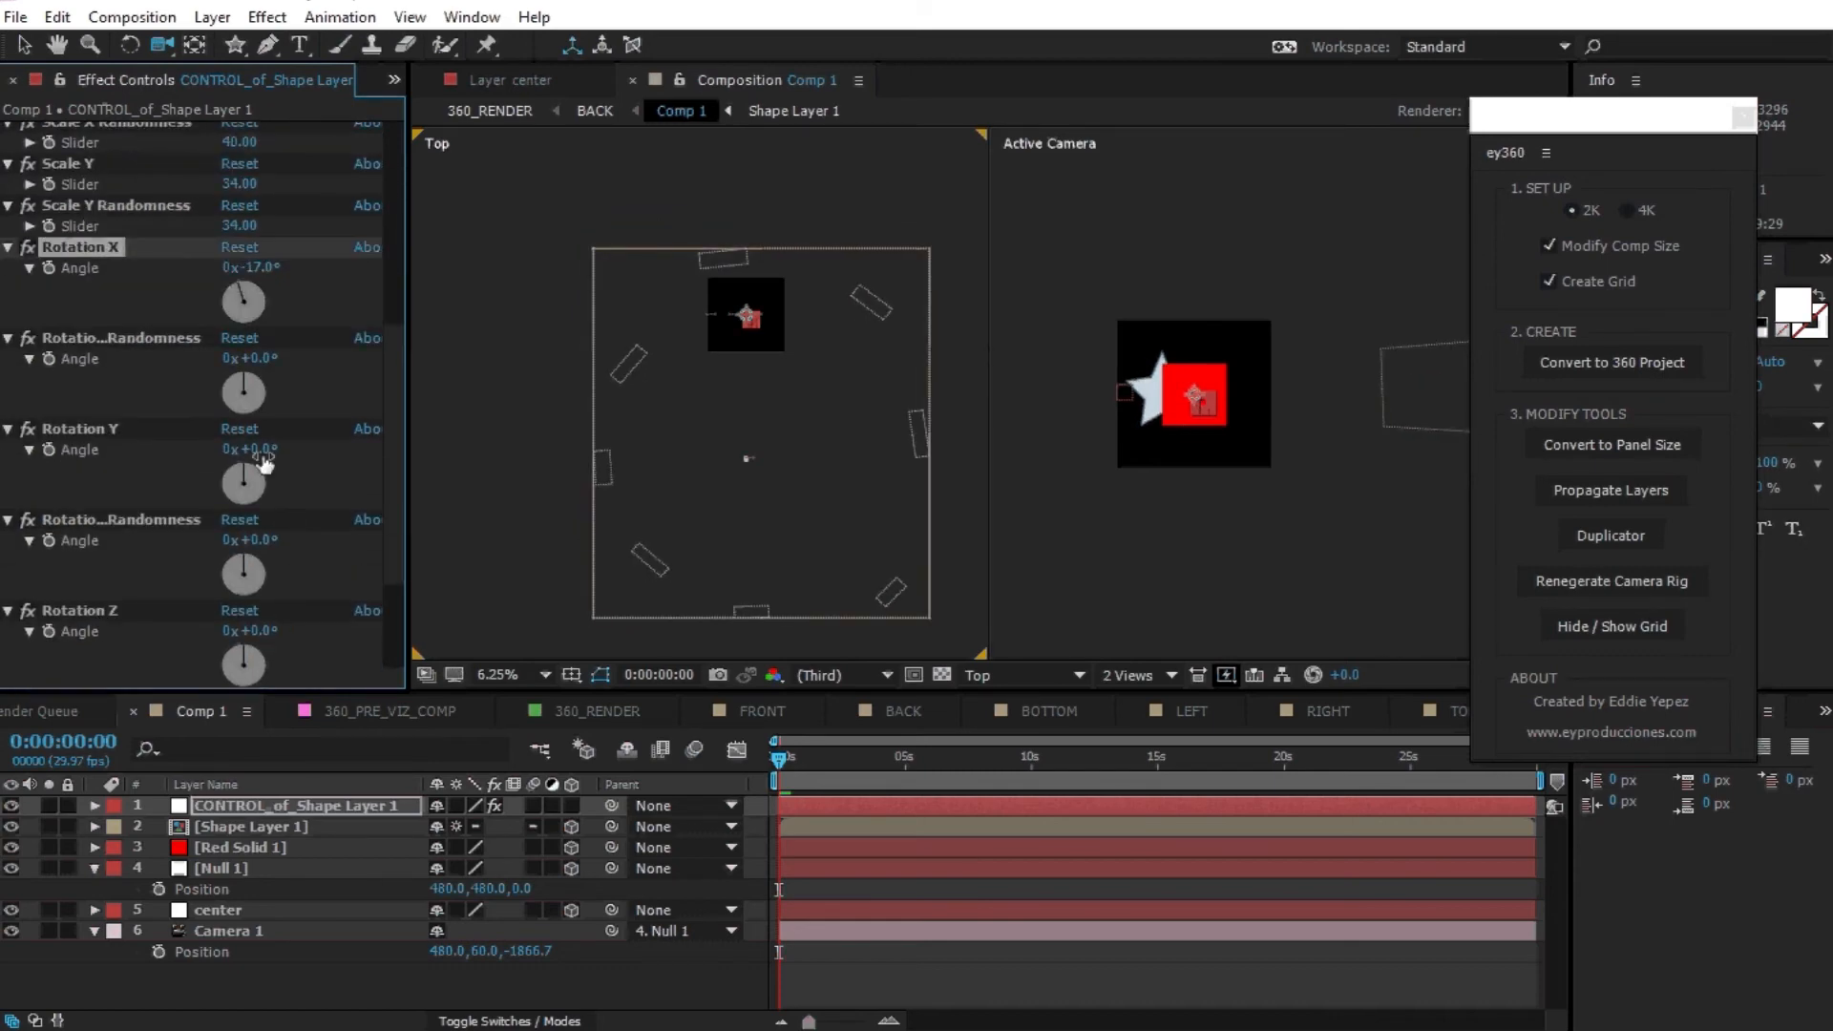
click(293, 452)
drag(293, 452, 308, 462)
mouse_move(296, 541)
mouse_down()
mouse_move(364, 541)
mouse_move(303, 564)
mouse_up()
scroll(304, 564, down, 3)
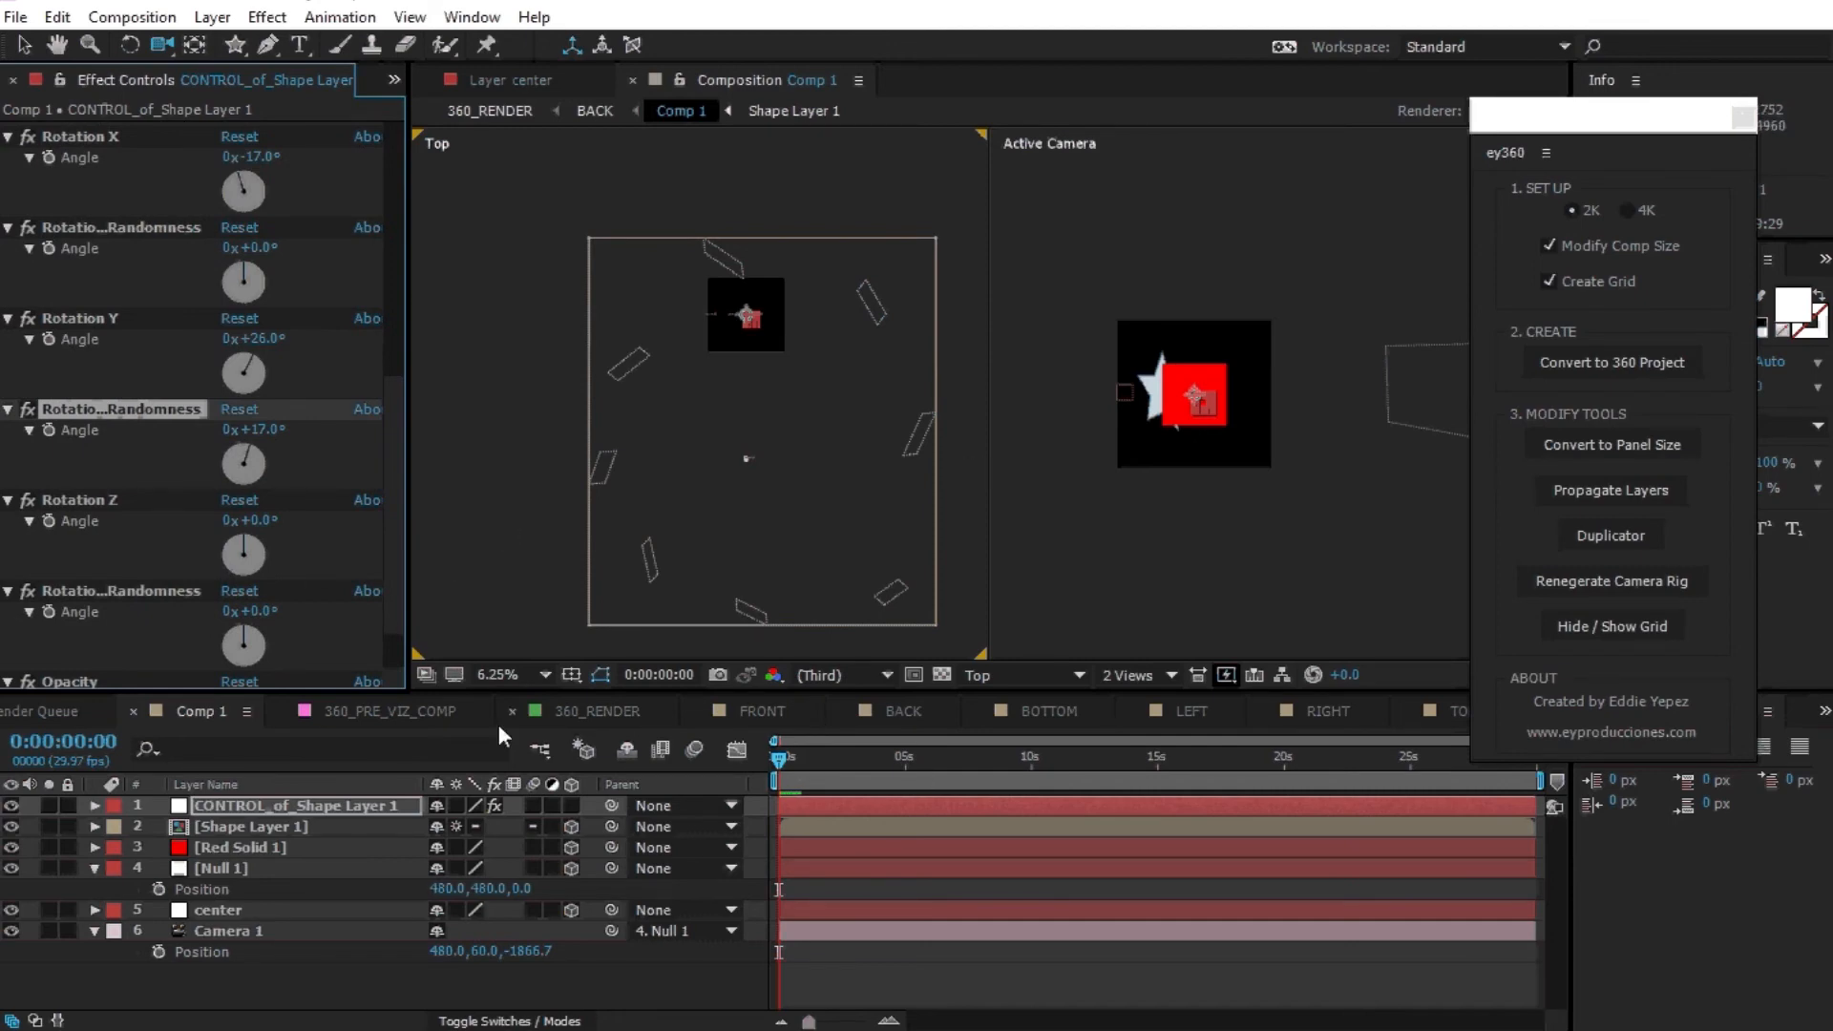
Examine the rotated stars in 360_PRE_VIZ_COMP by orbiting the pre-viz camera, and return to the star controls in Comp 1.
click(405, 714)
drag(926, 372, 1136, 458)
drag(1015, 436, 1070, 463)
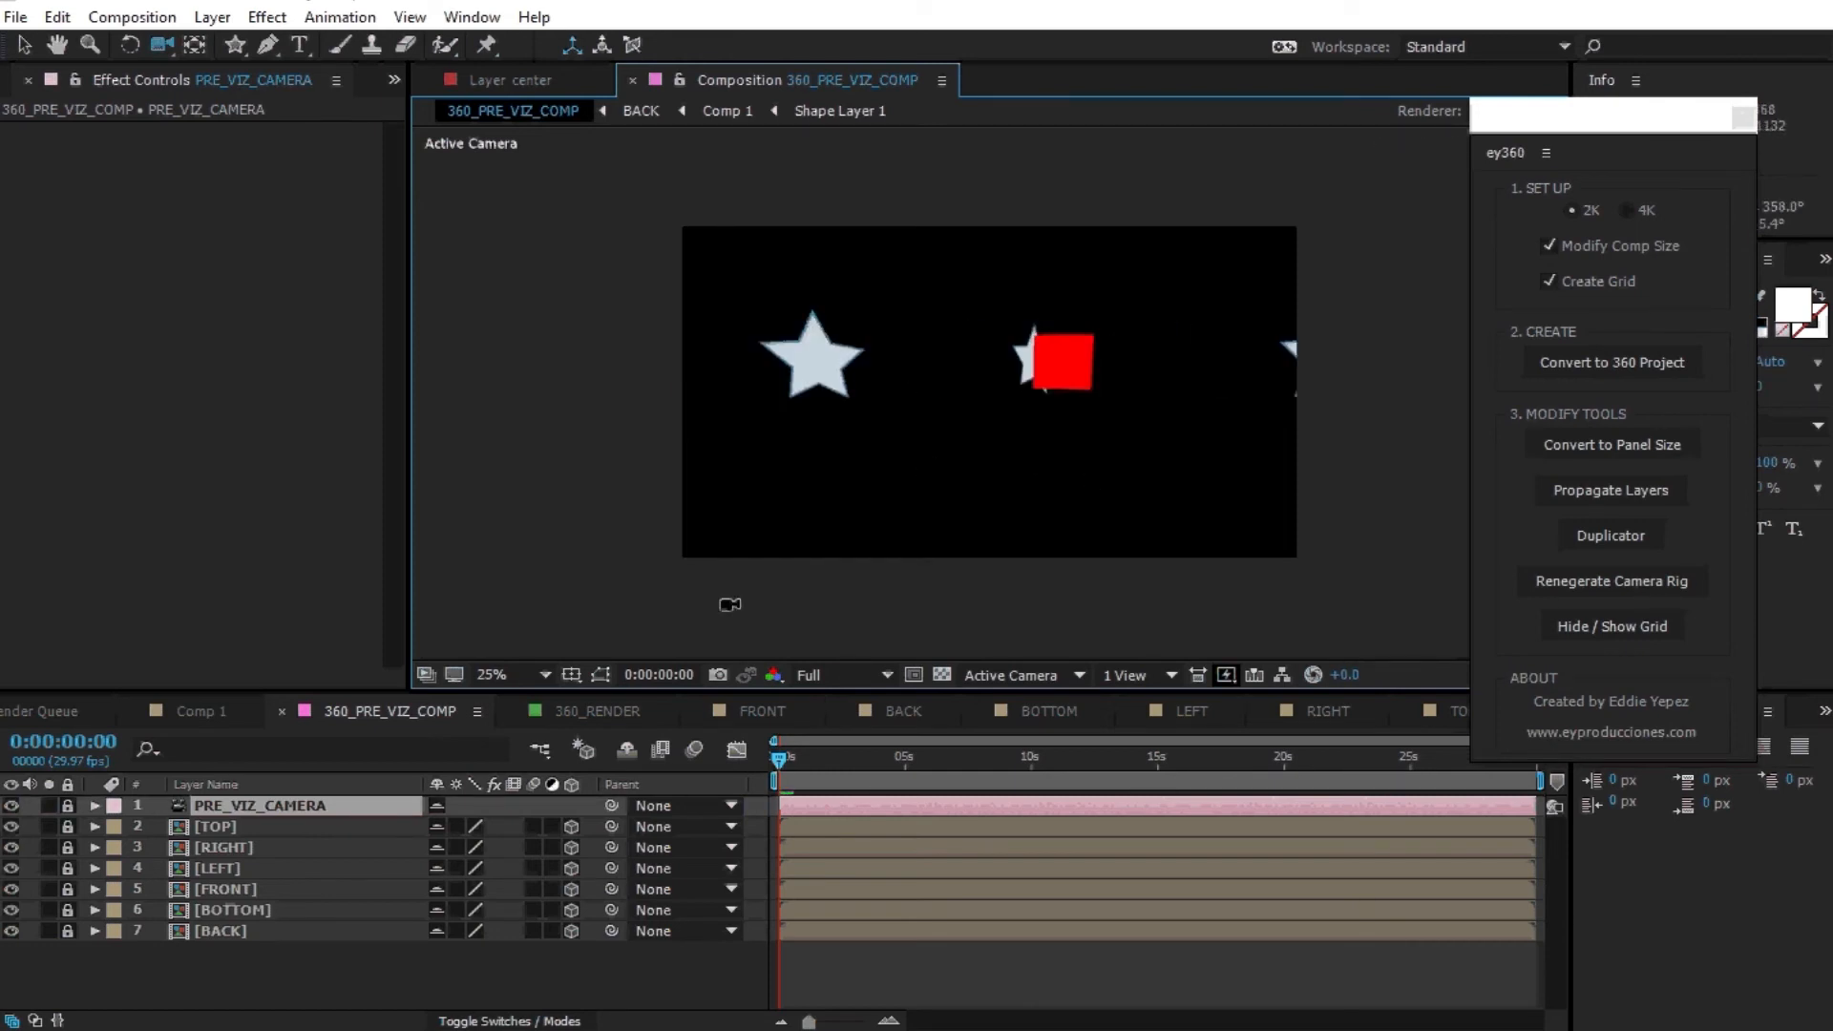
click(199, 714)
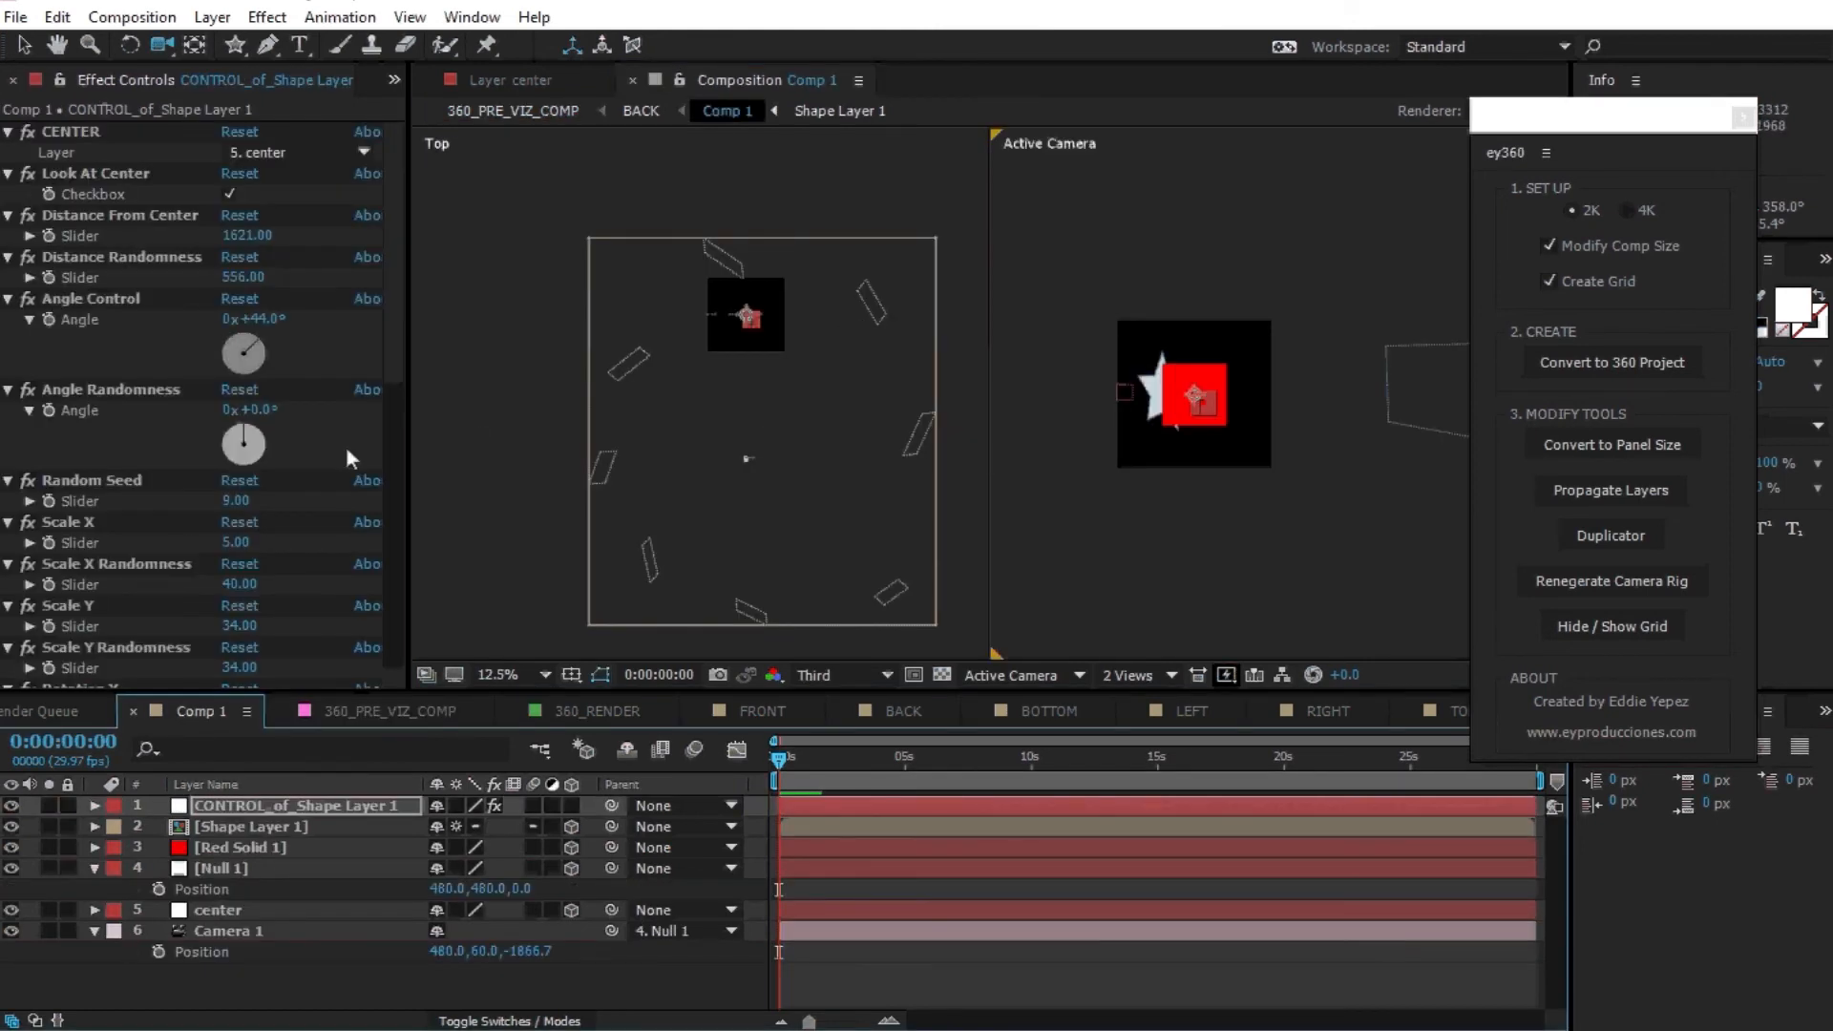
click(396, 418)
drag(397, 412, 407, 163)
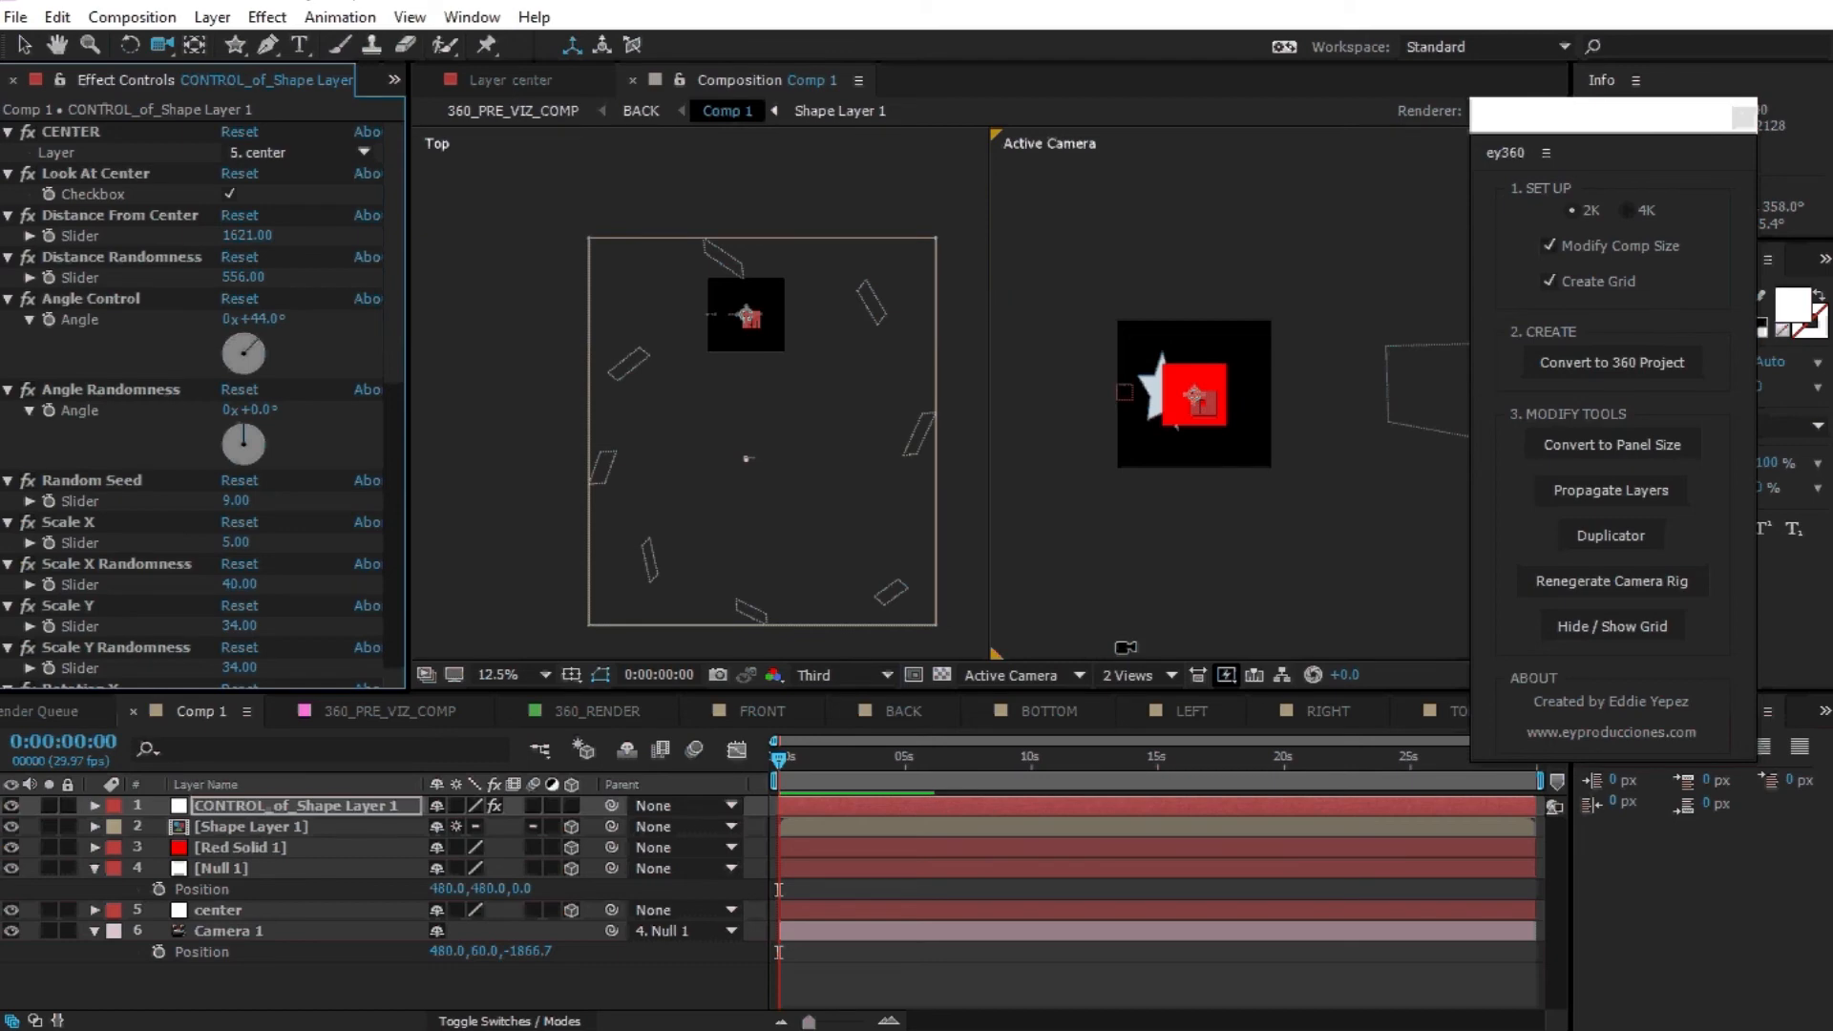
click(1074, 960)
key(ctrl+n)
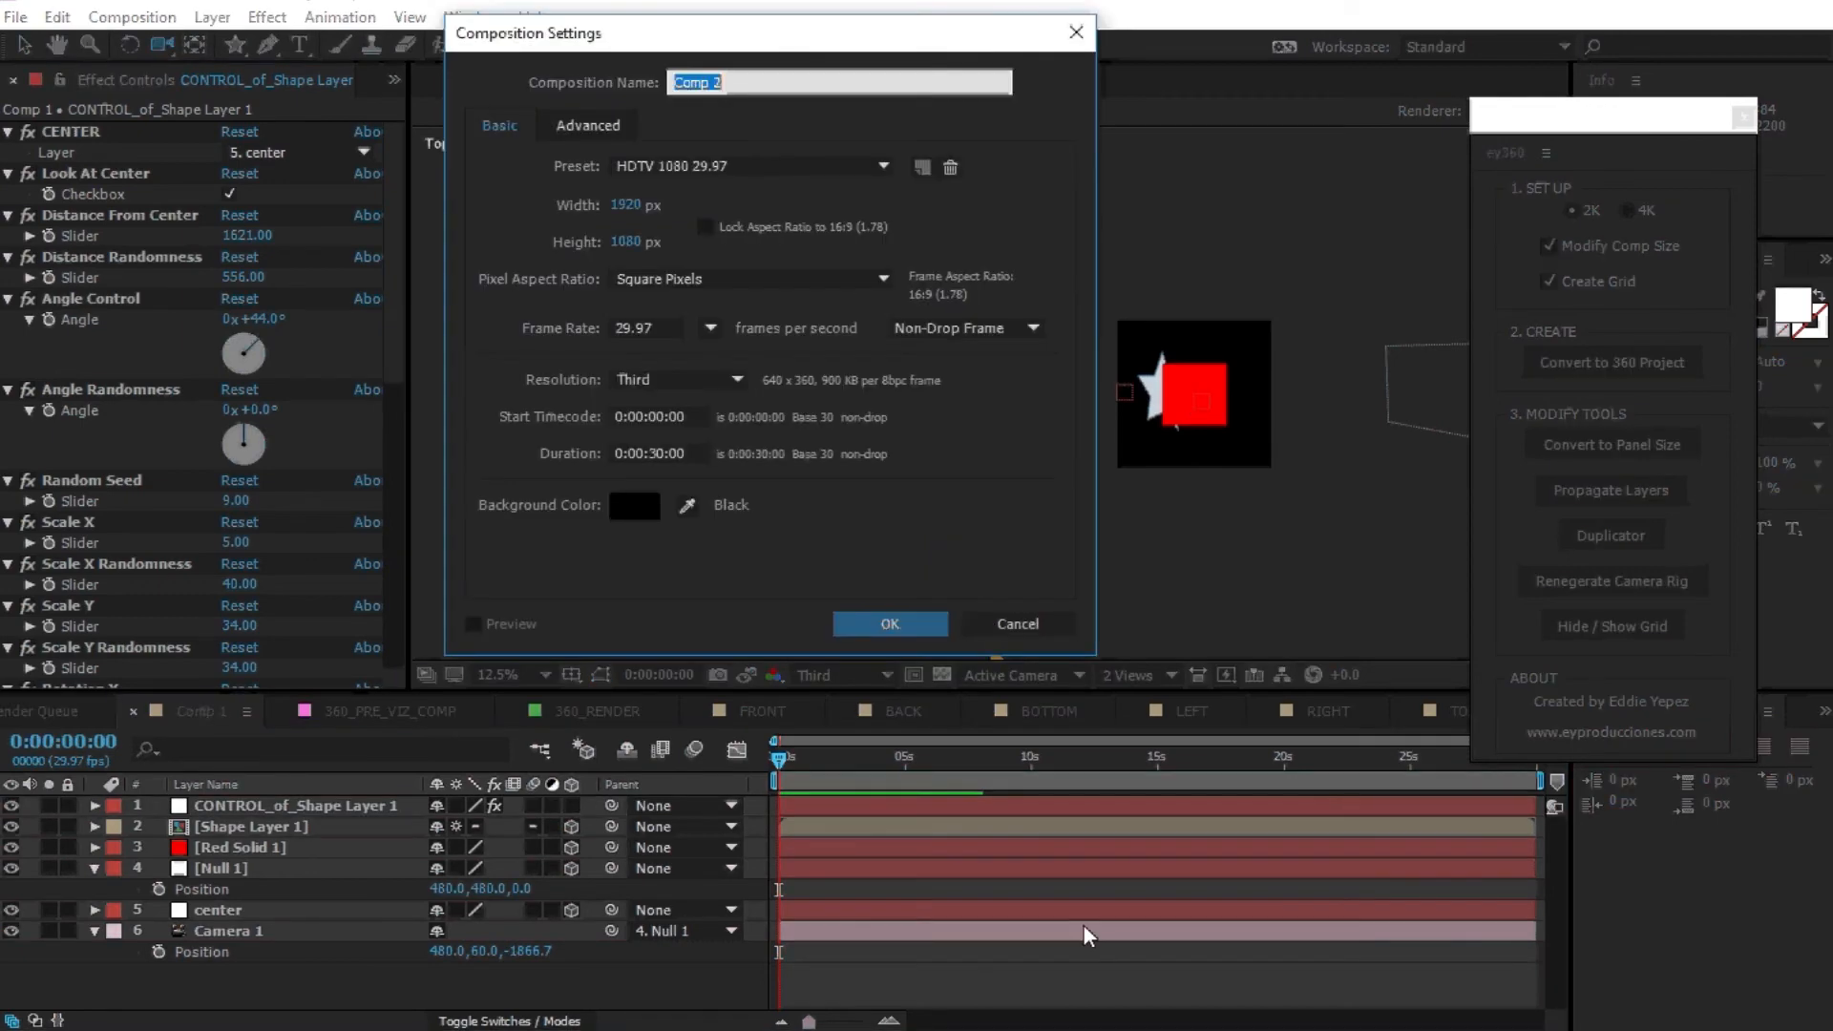
key(Escape)
Start a new project without saving the current one, and create Comp 1 with the HDTV 1080 29.97 preset and 30-second duration.
click(16, 17)
click(516, 48)
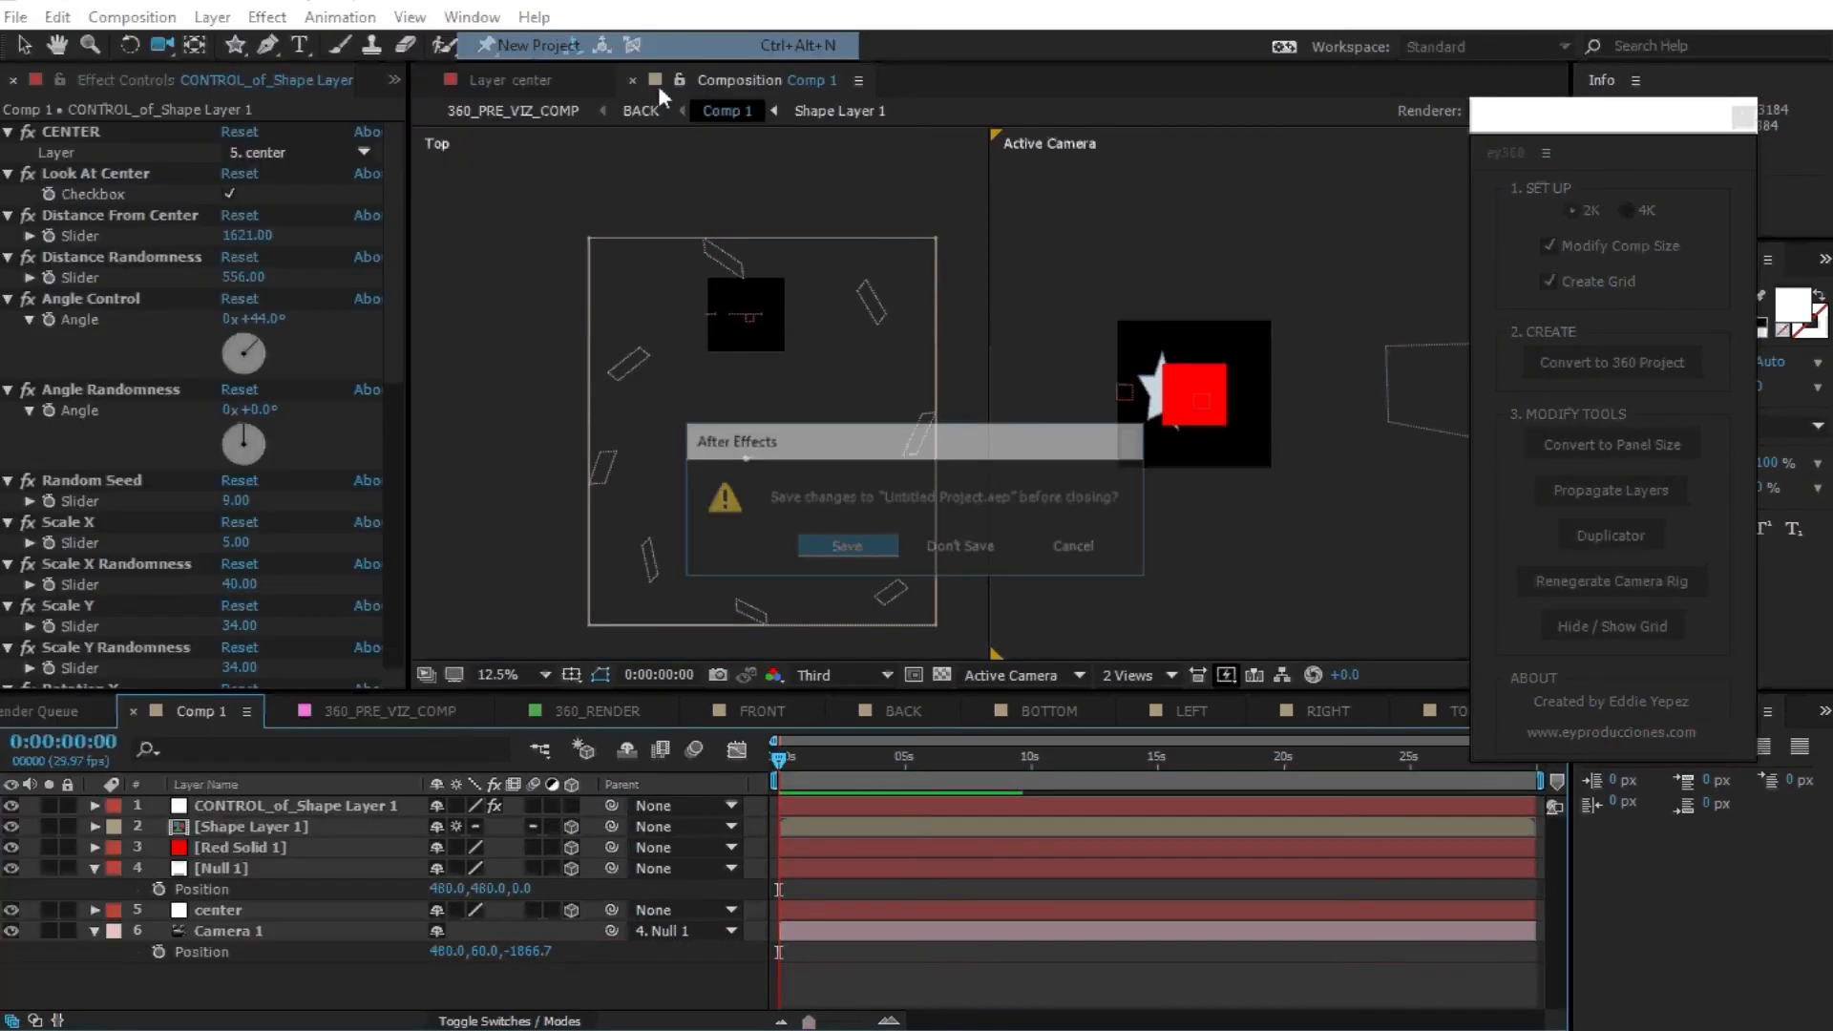
click(967, 552)
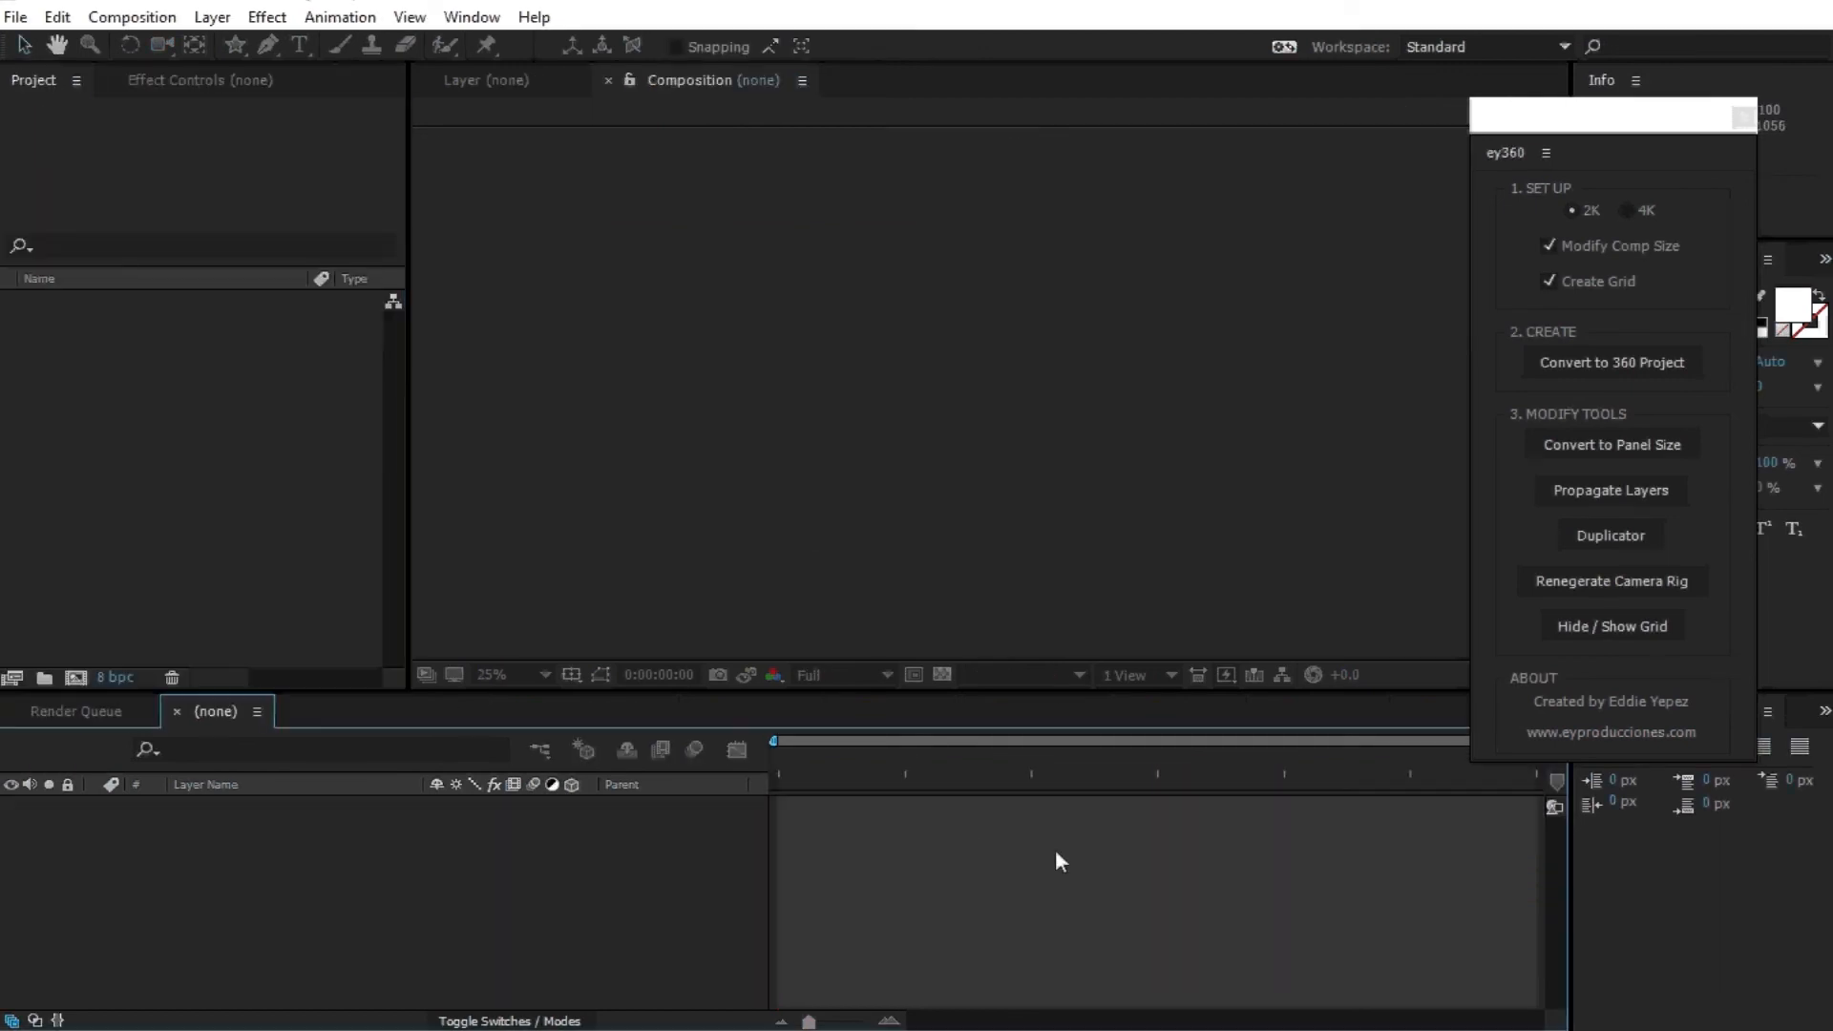
key(ctrl+n)
click(852, 626)
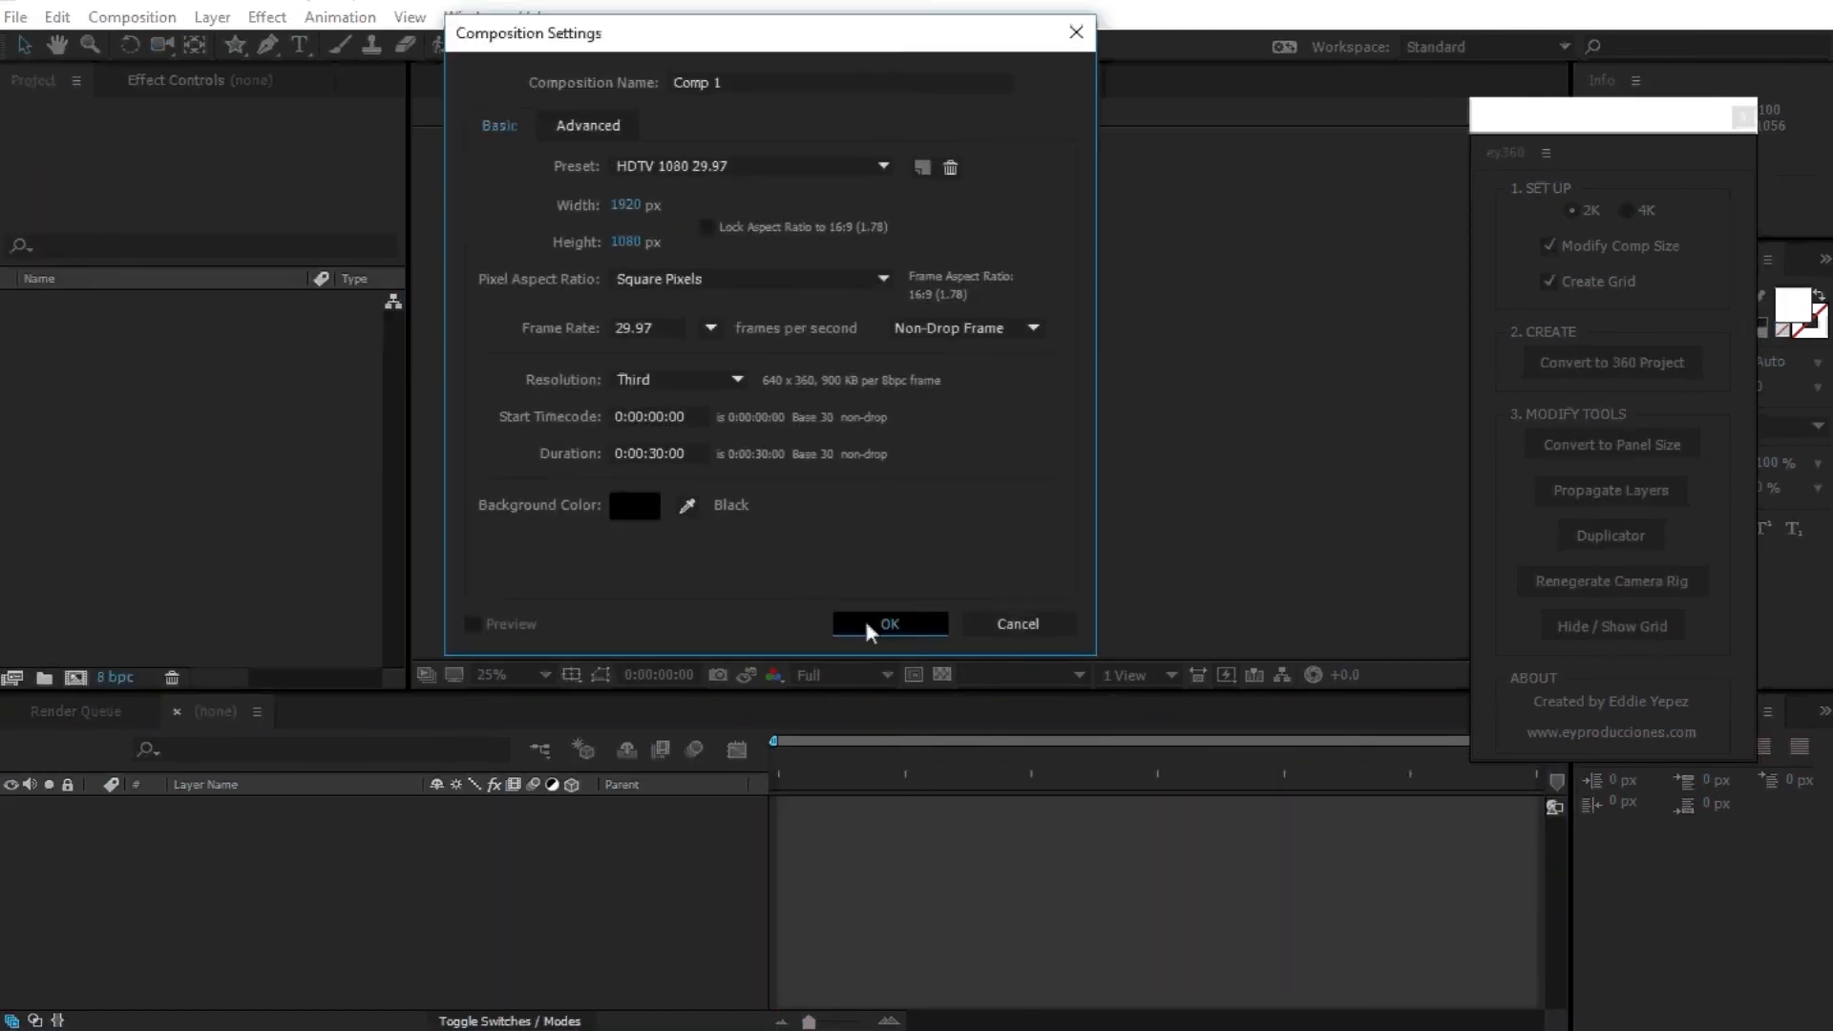
Add a two-node camera with the 35mm preset to Comp 1.
right_click(1052, 931)
mouse_move(1184, 704)
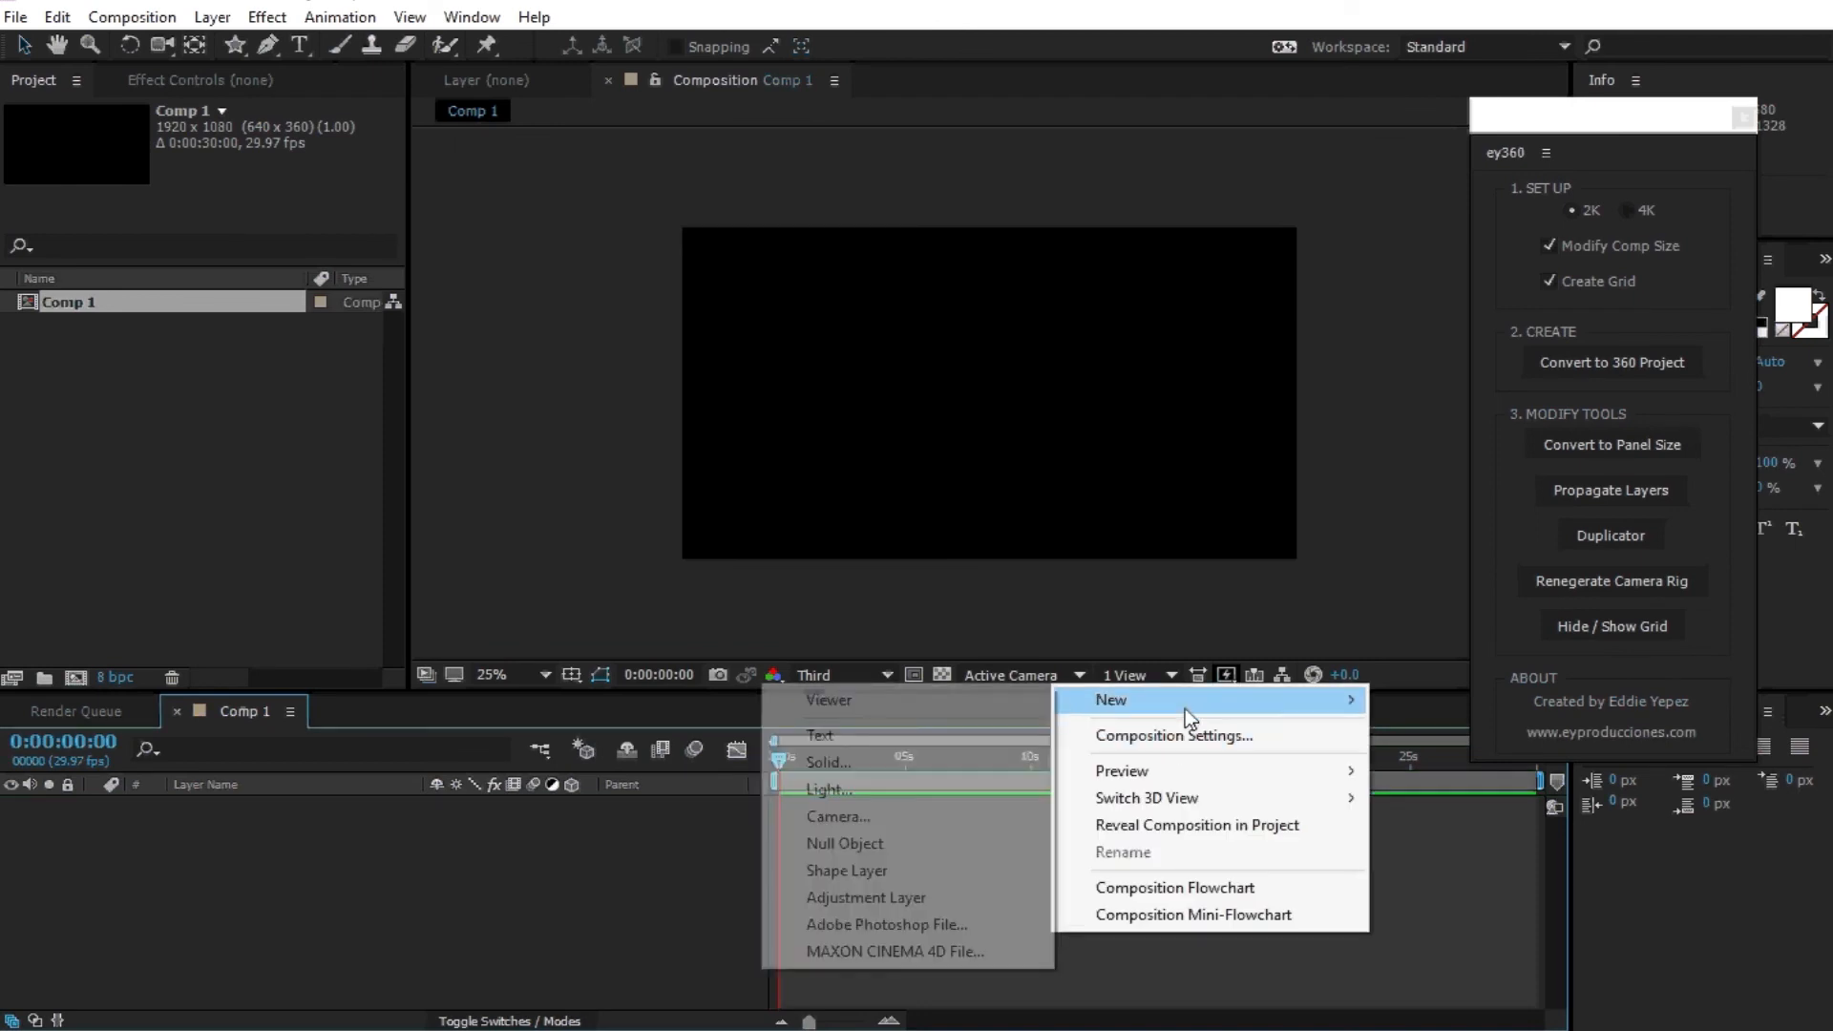
click(852, 814)
click(714, 567)
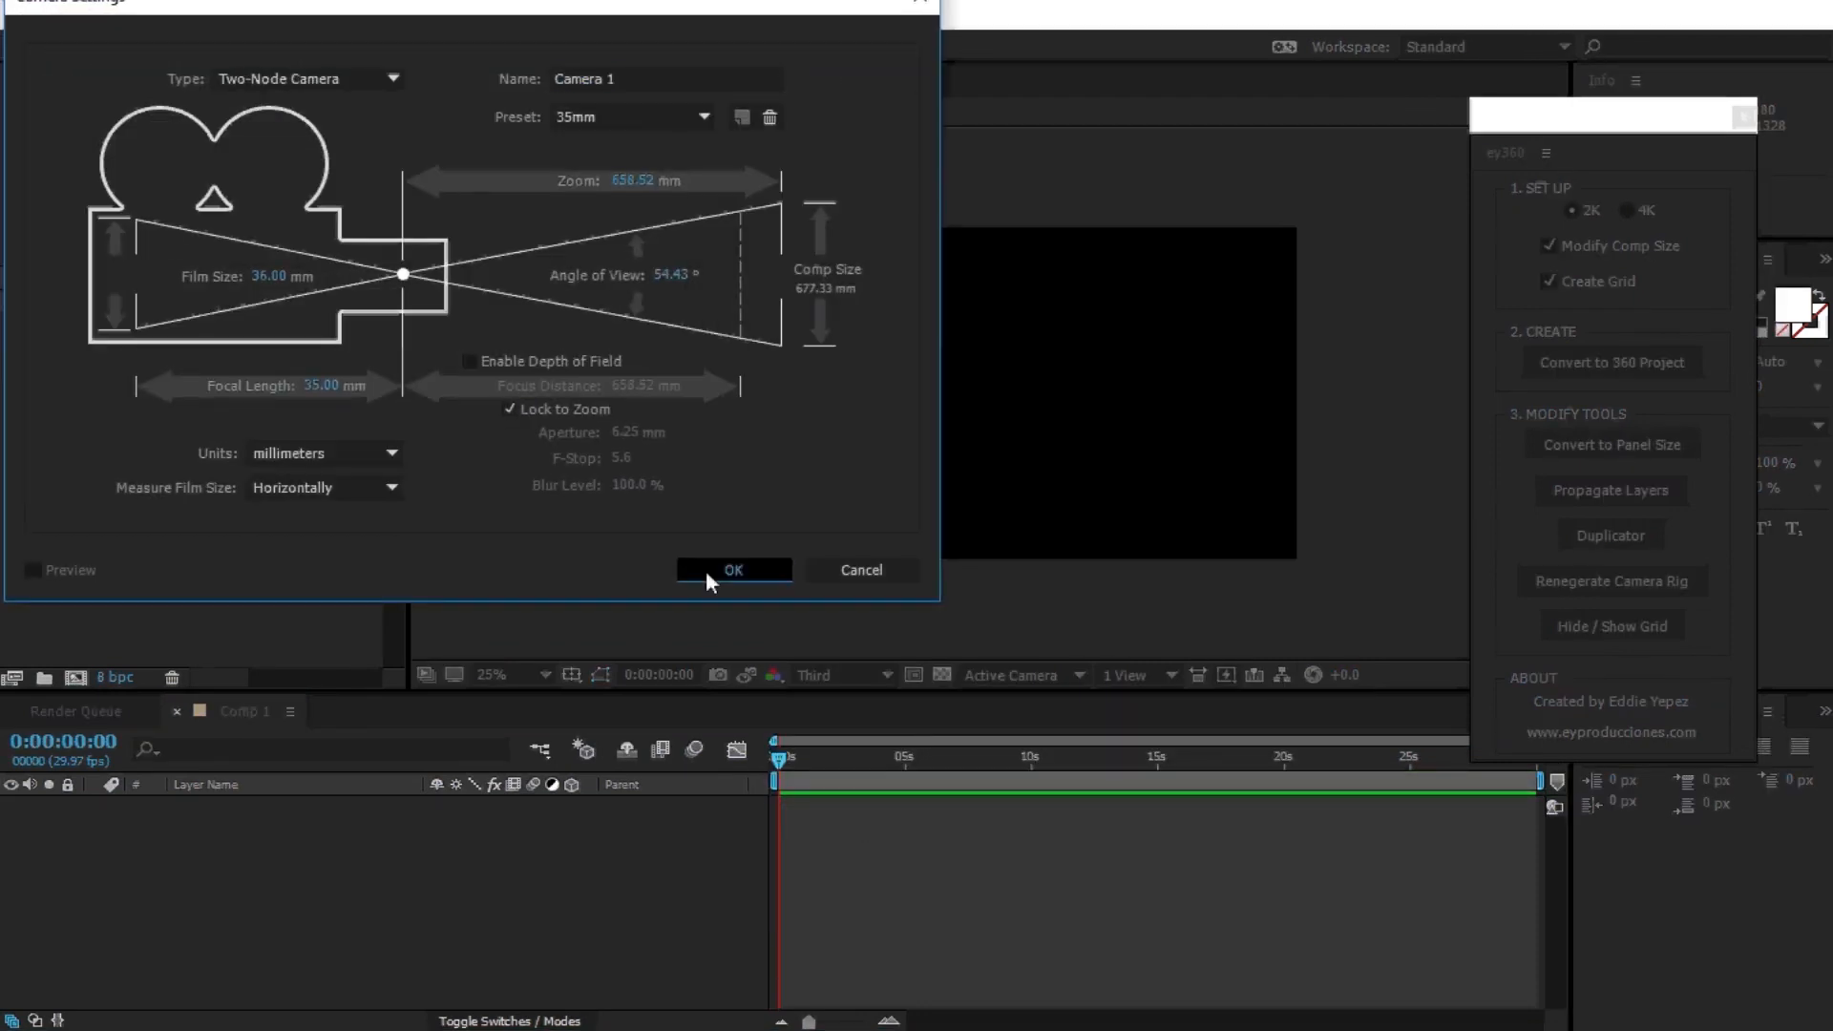
Add a red solid at full composition size, 1920 x 1080 px, above the camera.
key(ctrl+y)
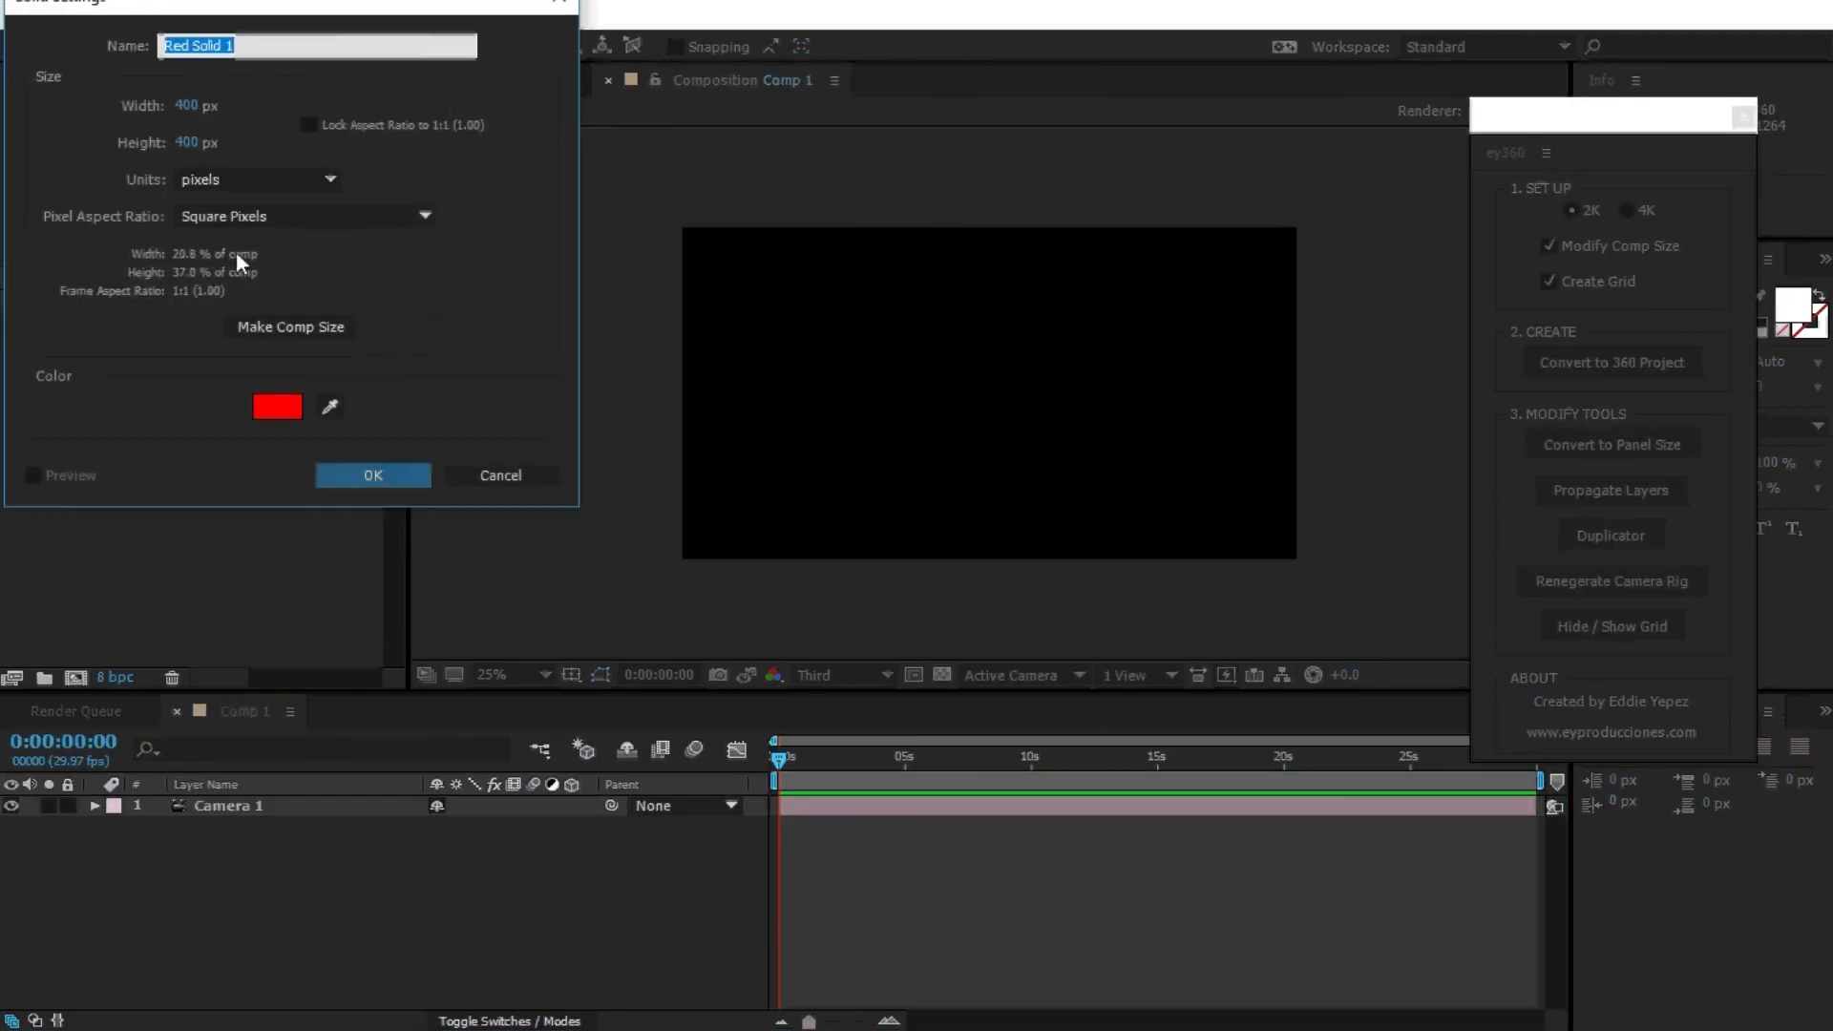
click(296, 329)
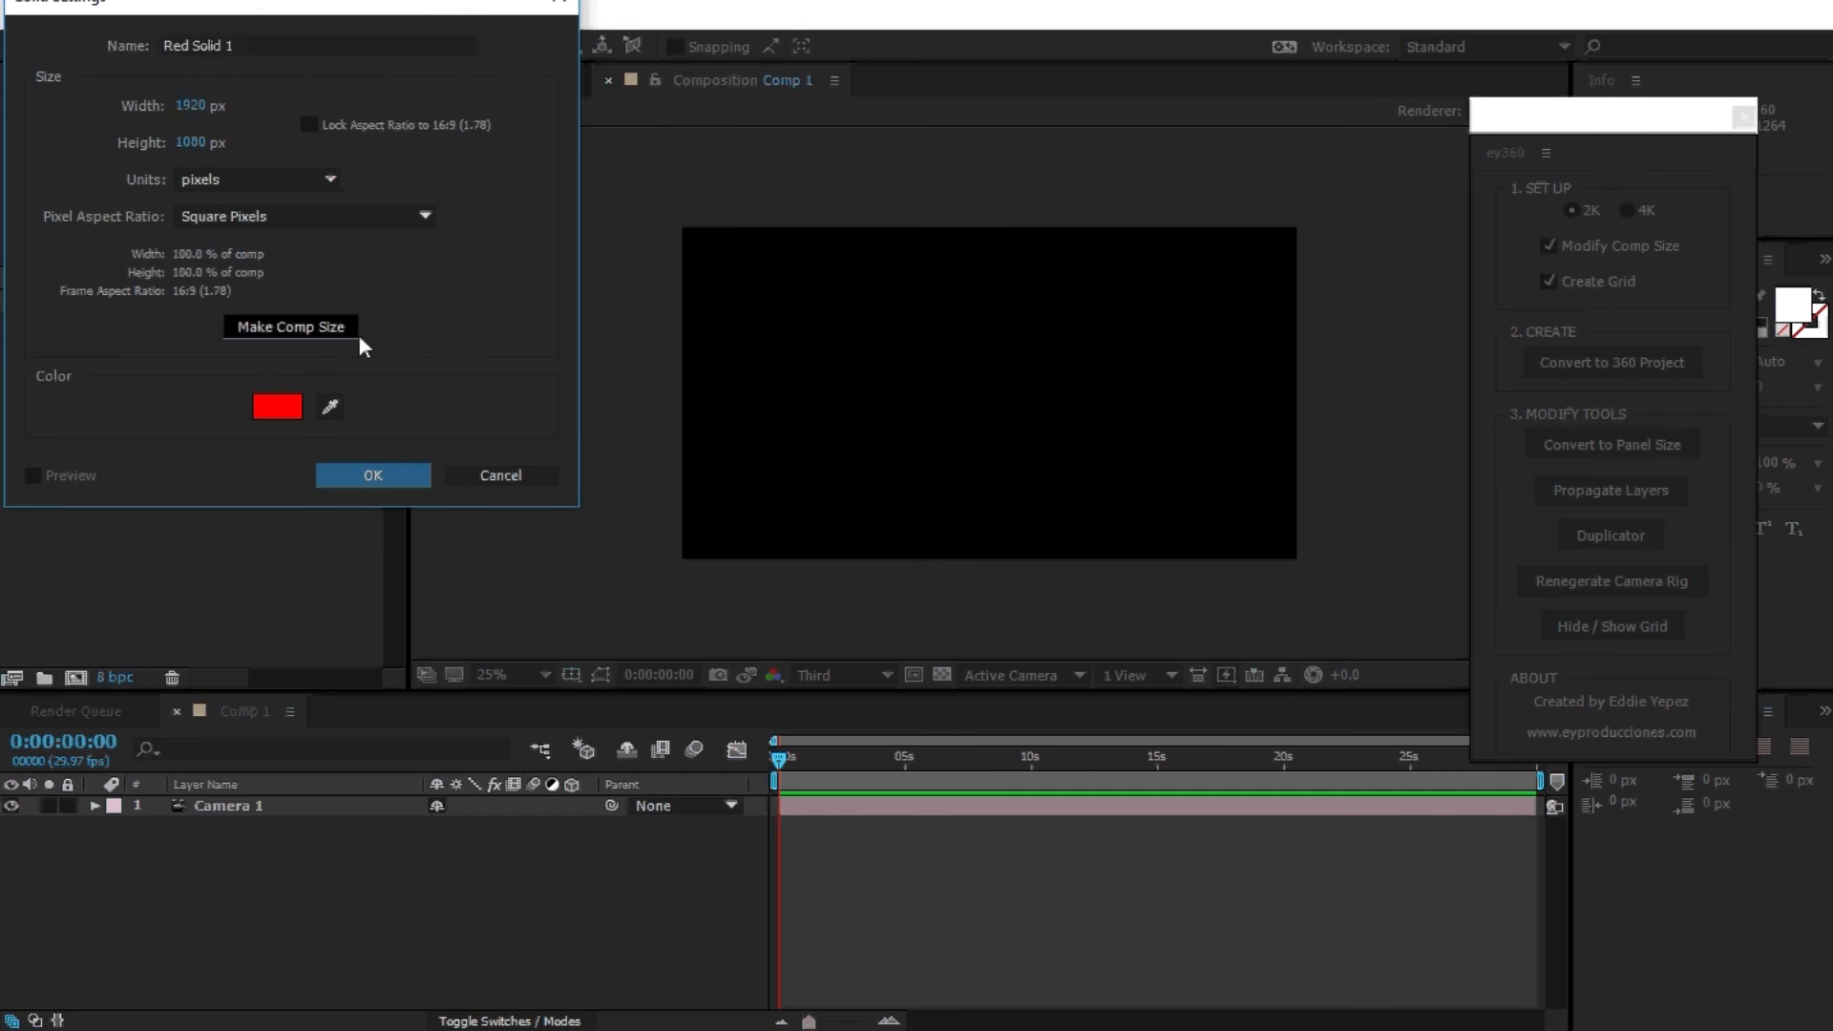
click(380, 474)
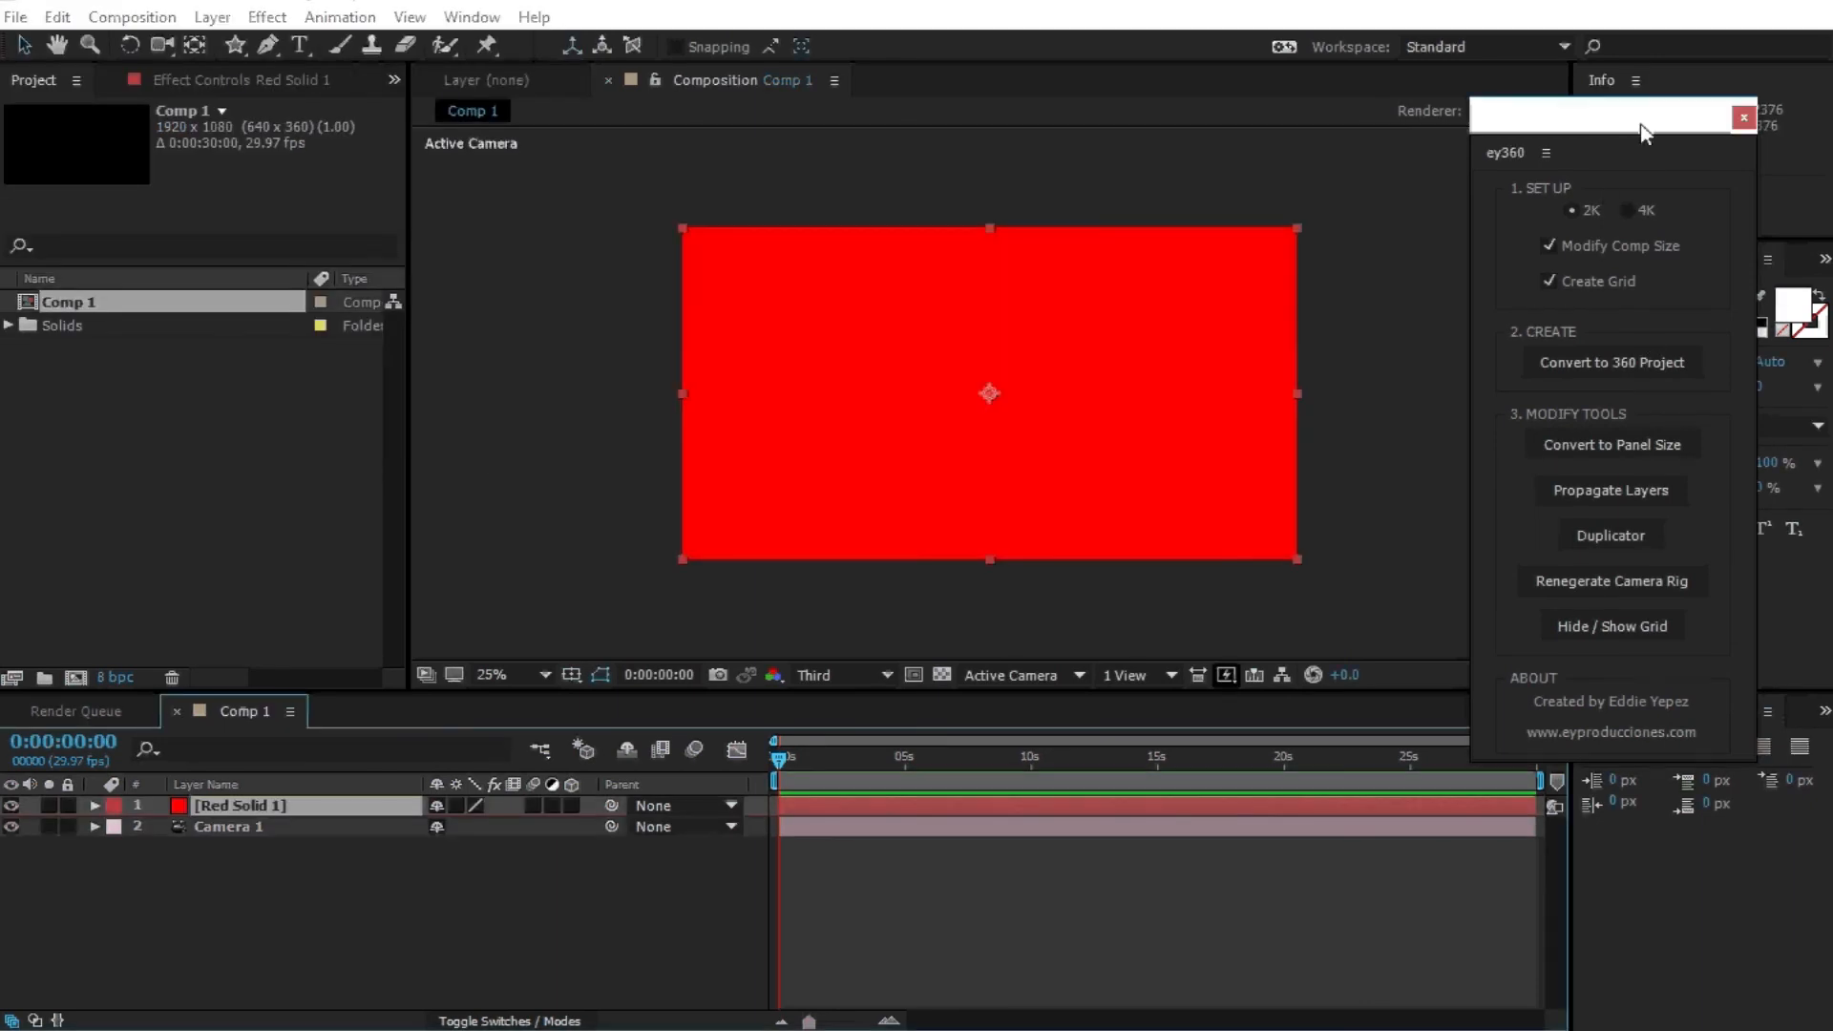
Move the ey360 window off Effects & Presets, and draw an open, curved three-point mask path across Red Solid 1 with the Pen tool.
drag(1629, 139, 1453, 141)
click(1616, 256)
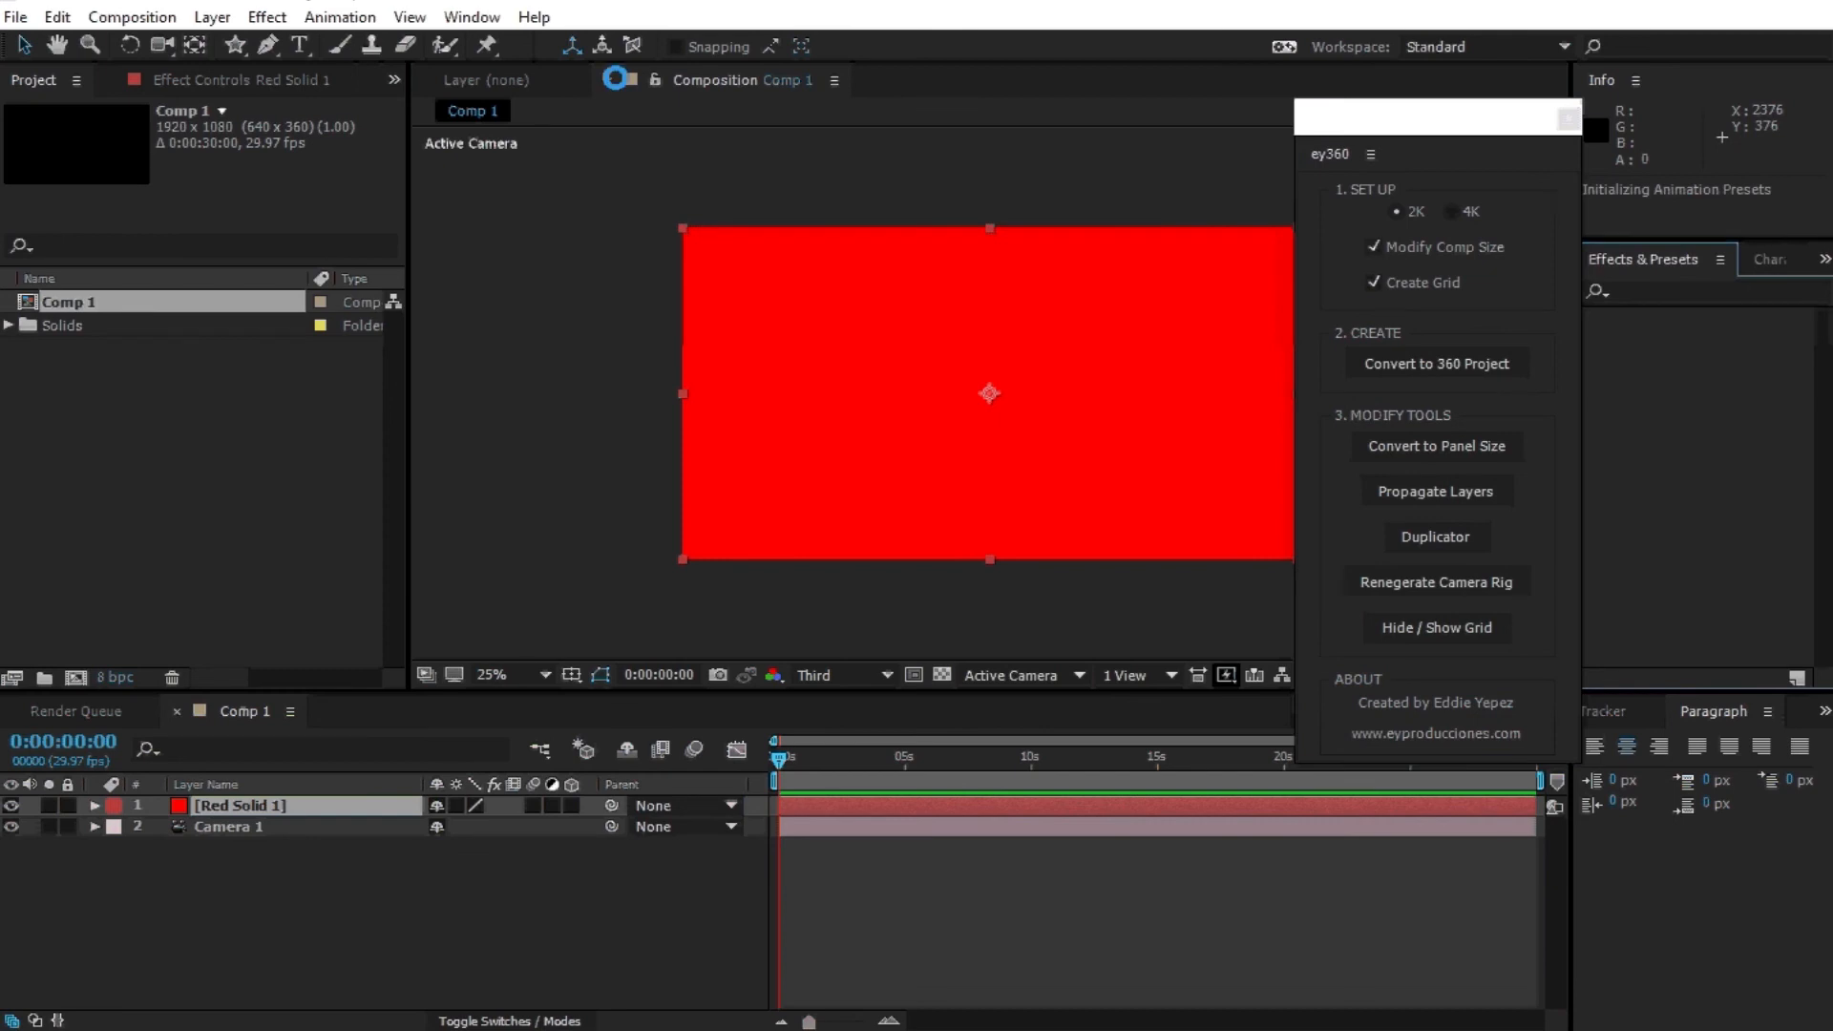
click(268, 45)
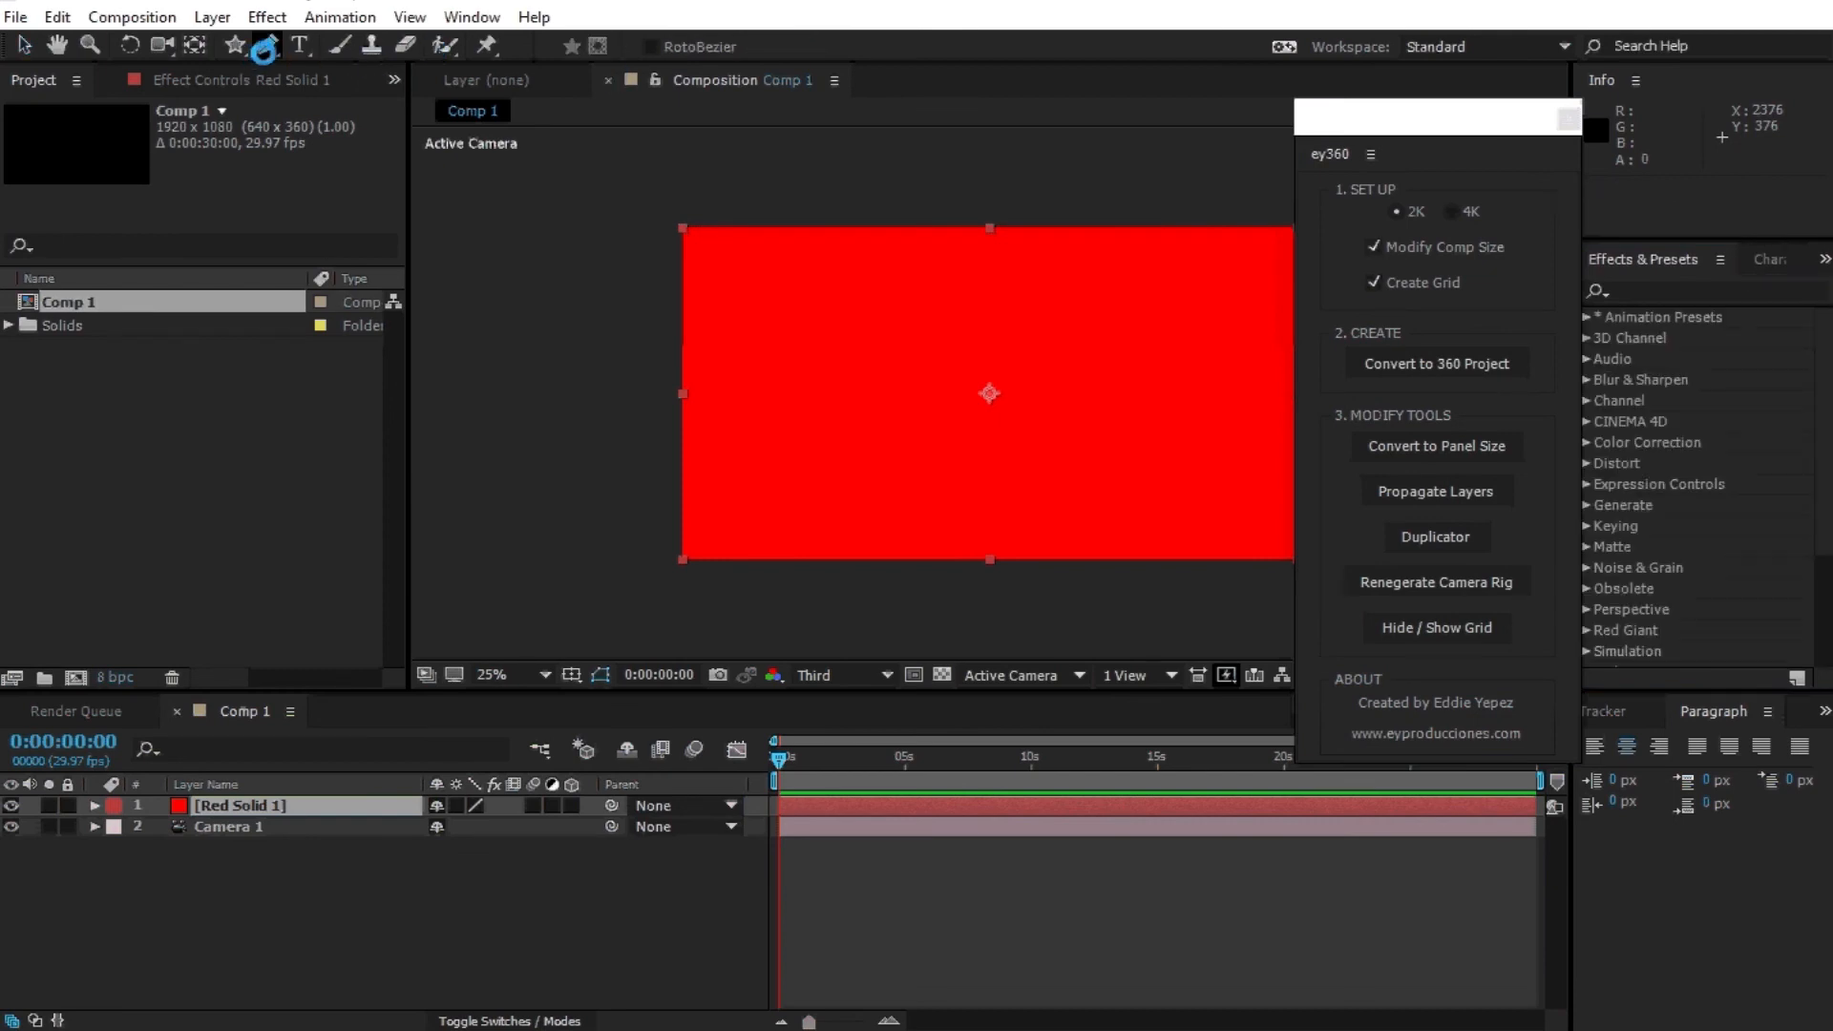
click(794, 358)
drag(1010, 324, 1118, 355)
drag(1257, 449, 1282, 457)
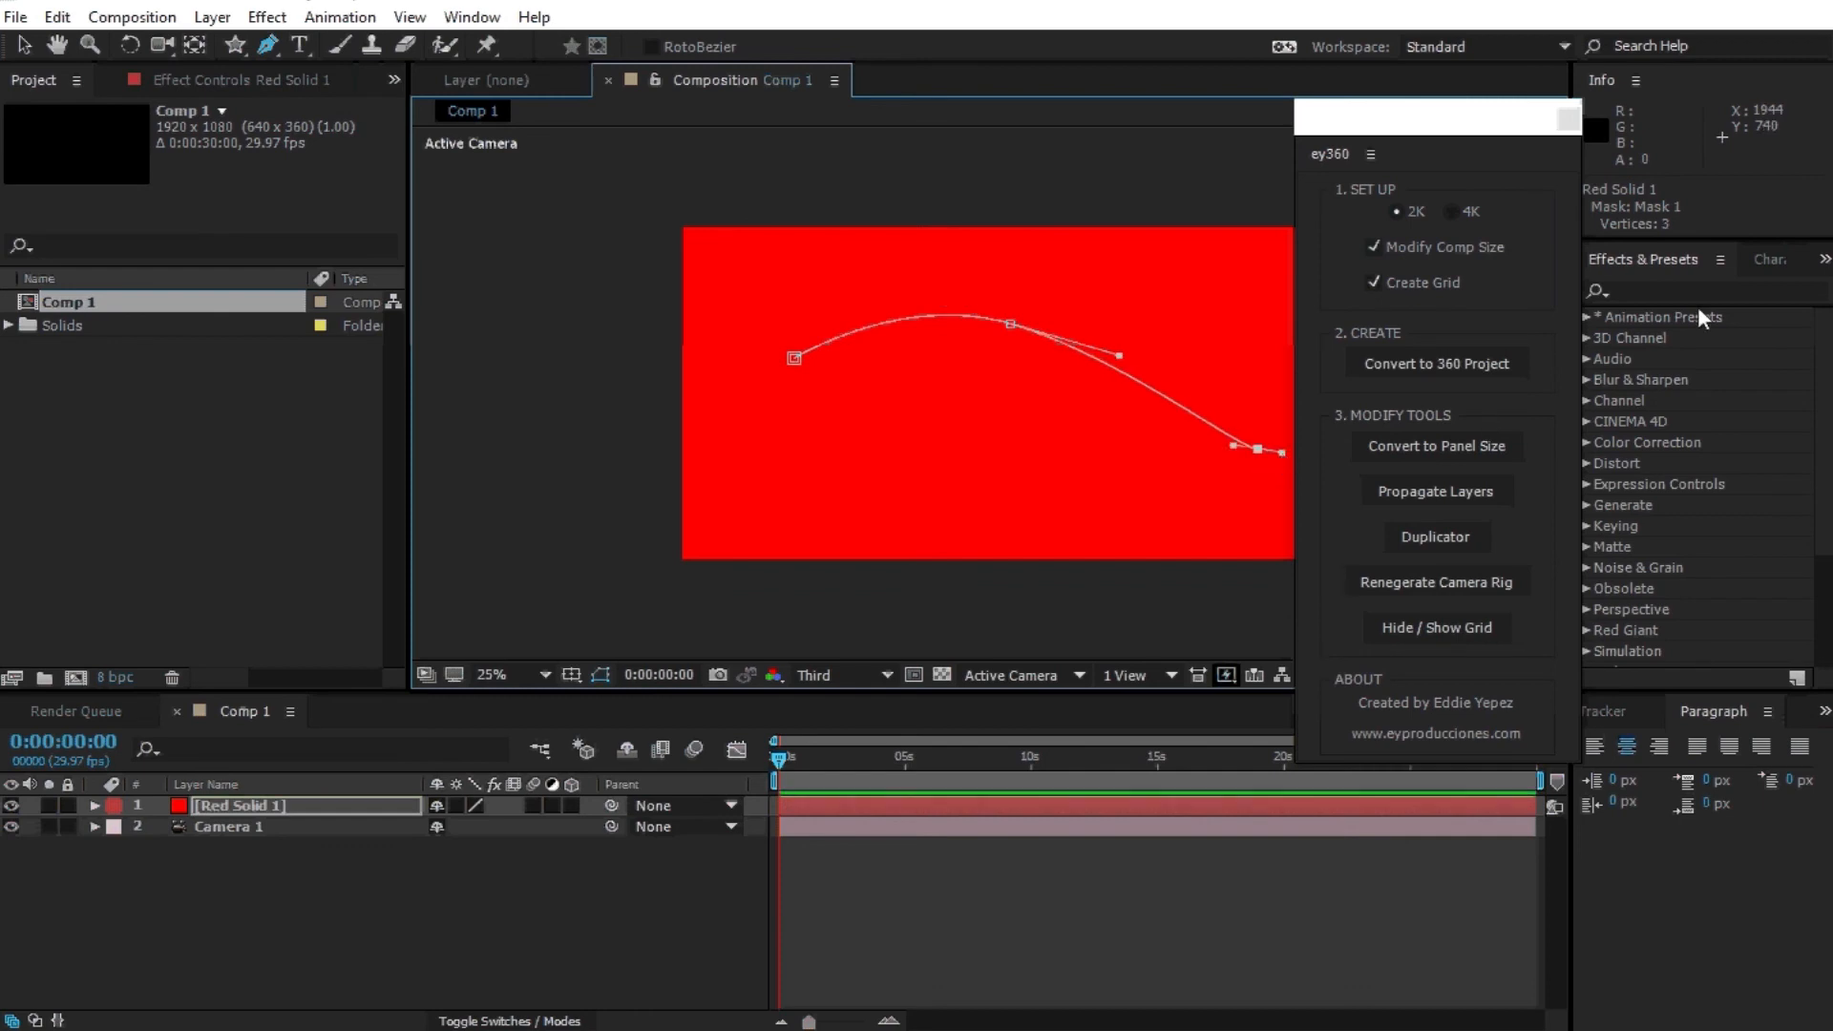
Search the effects and presets for "stroke".
click(1671, 290)
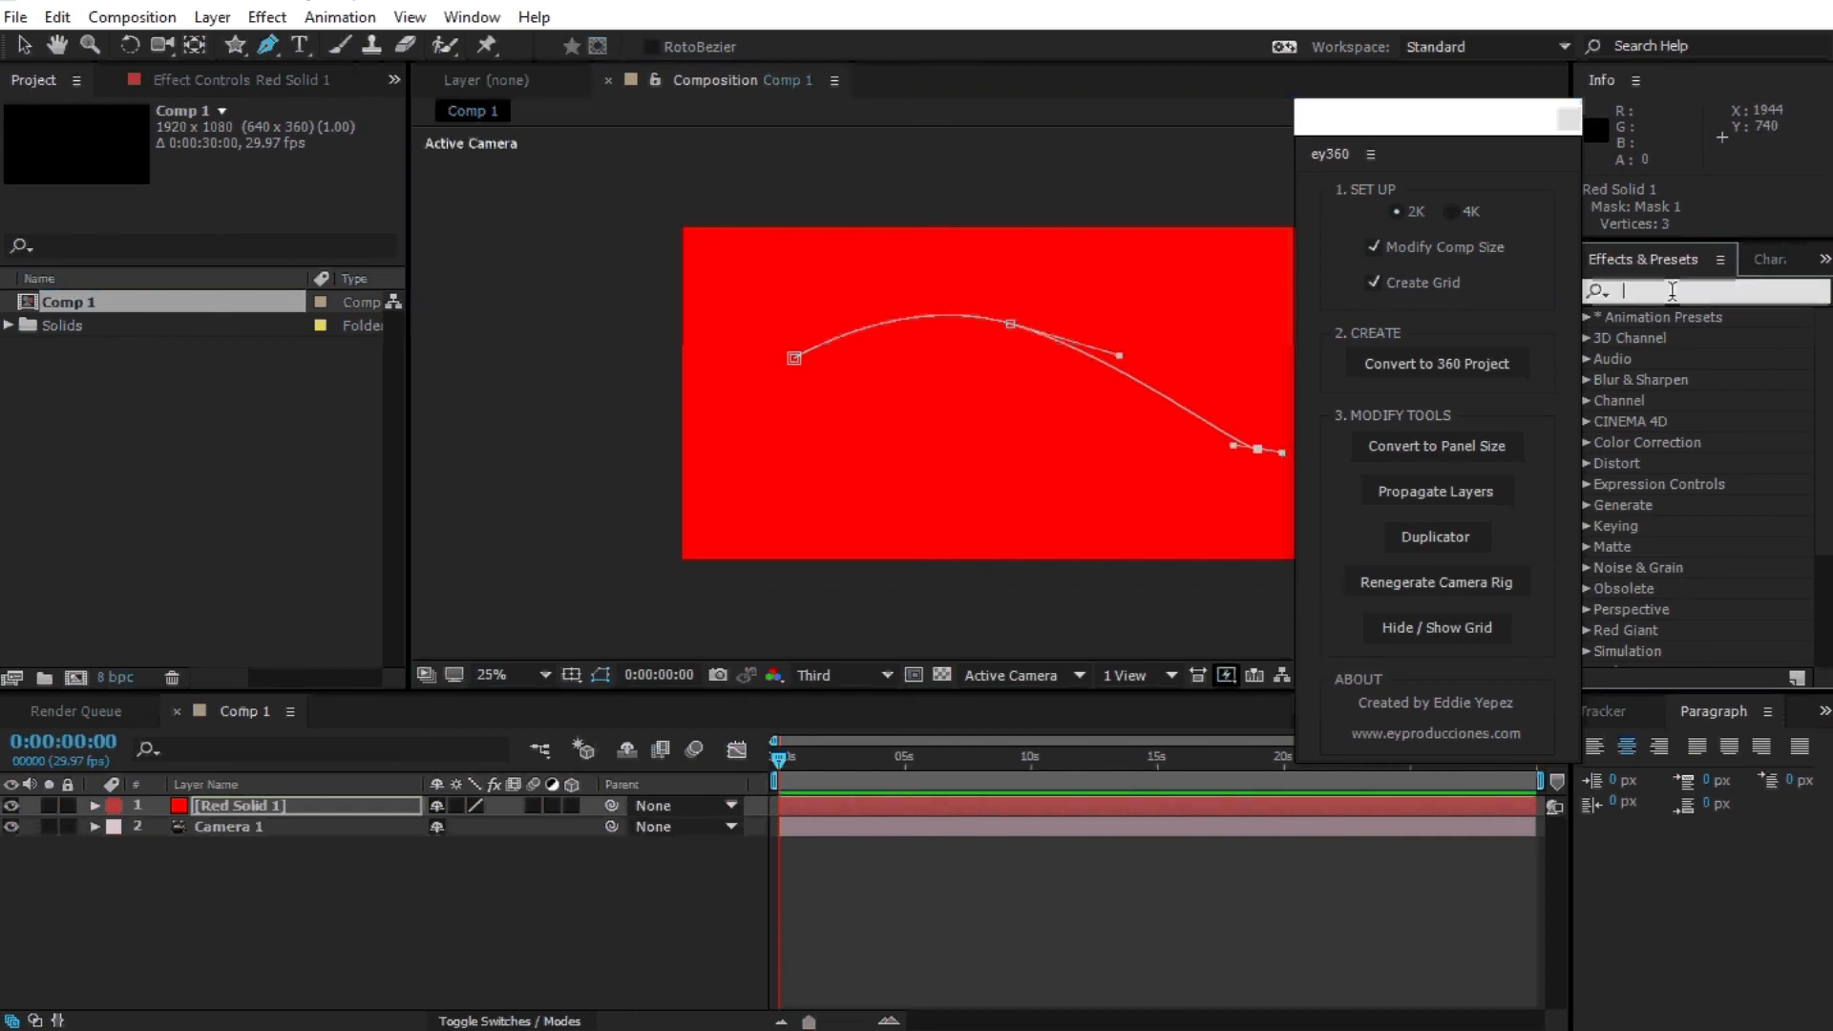
text(stroke)
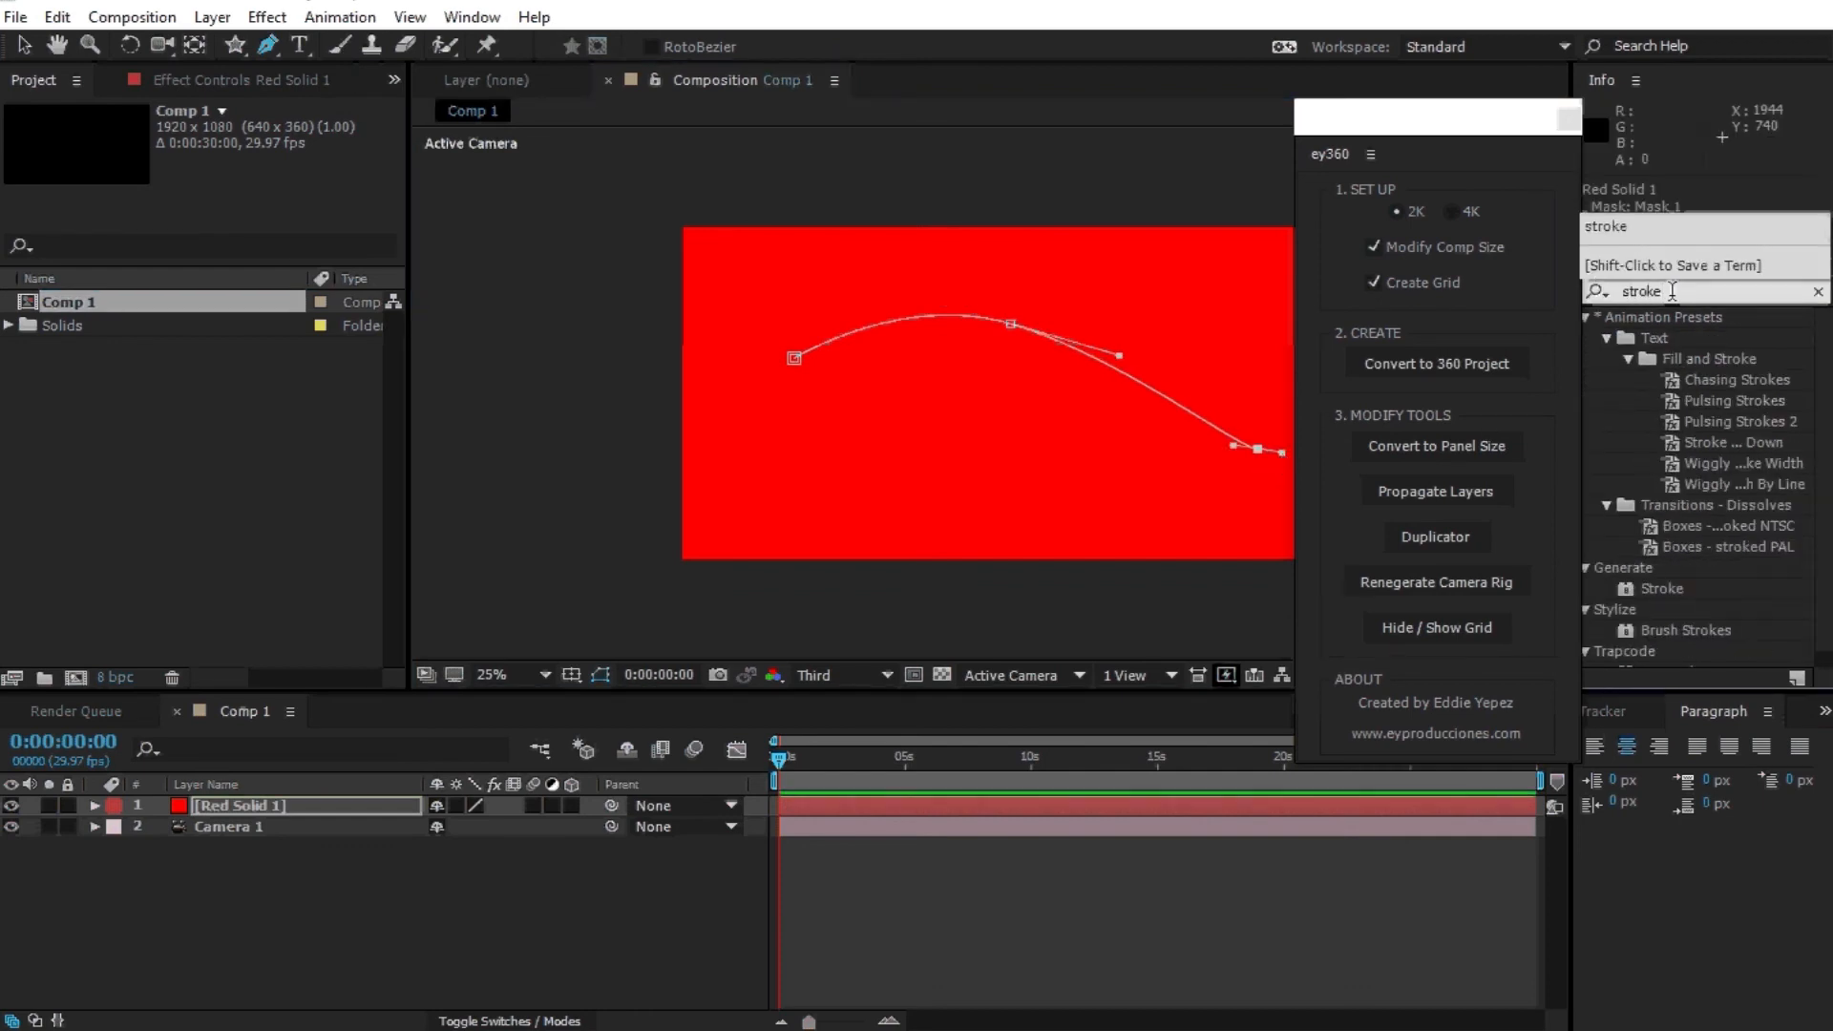
scroll(1686, 494, down, 1)
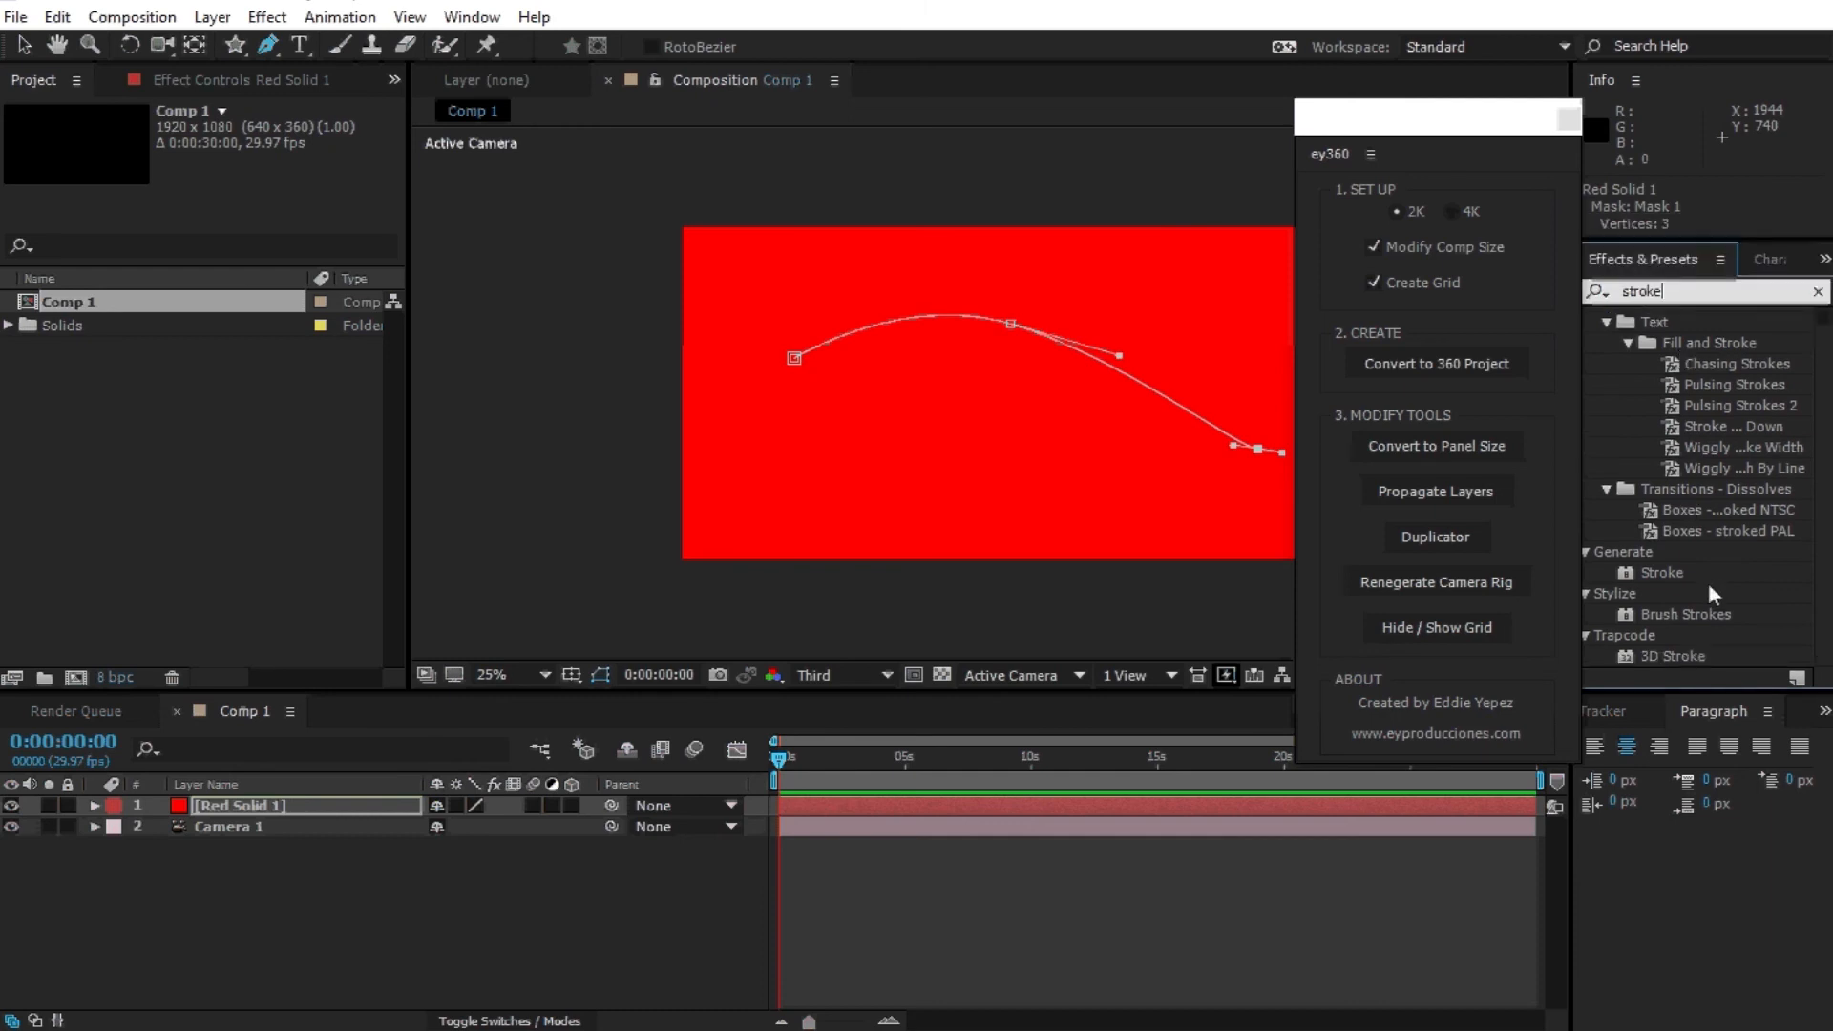
Try the Stroke effect on Red Solid 1 with Paint Style On Transparent, and remove the effect.
click(1636, 577)
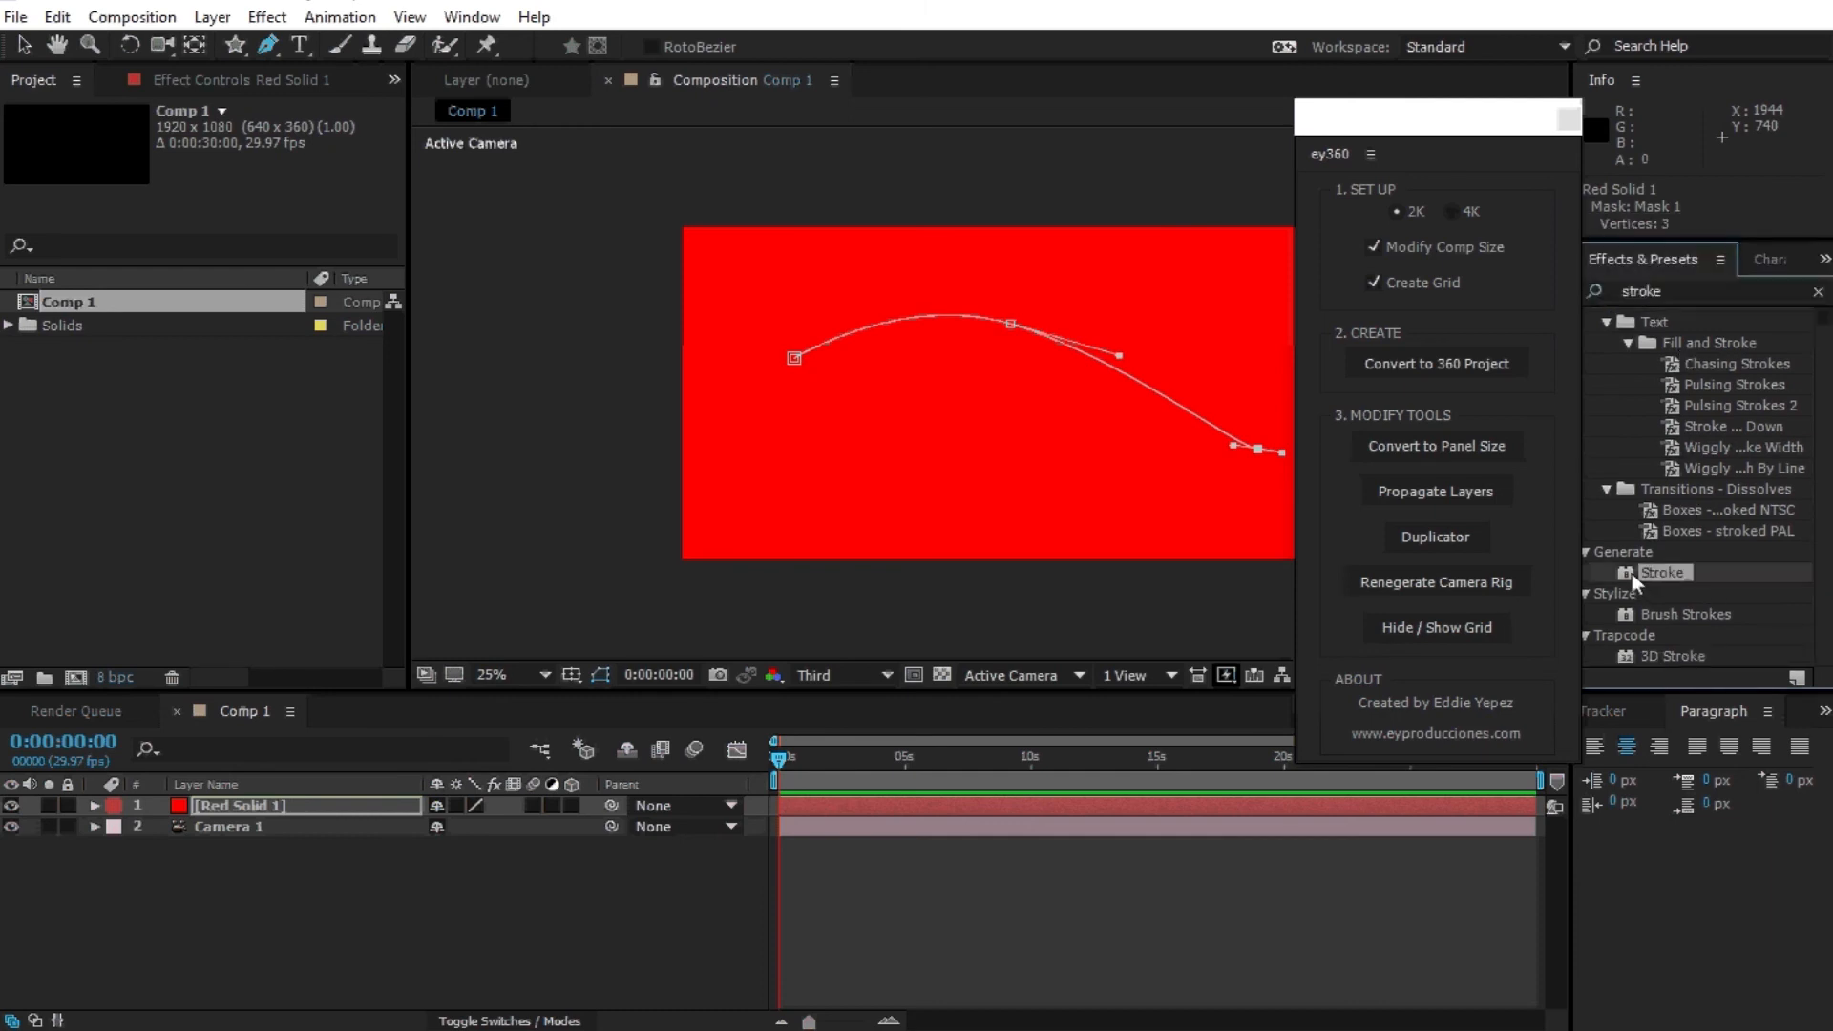
mouse_move(1630, 578)
mouse_down()
mouse_move(1055, 792)
mouse_move(1070, 805)
mouse_up()
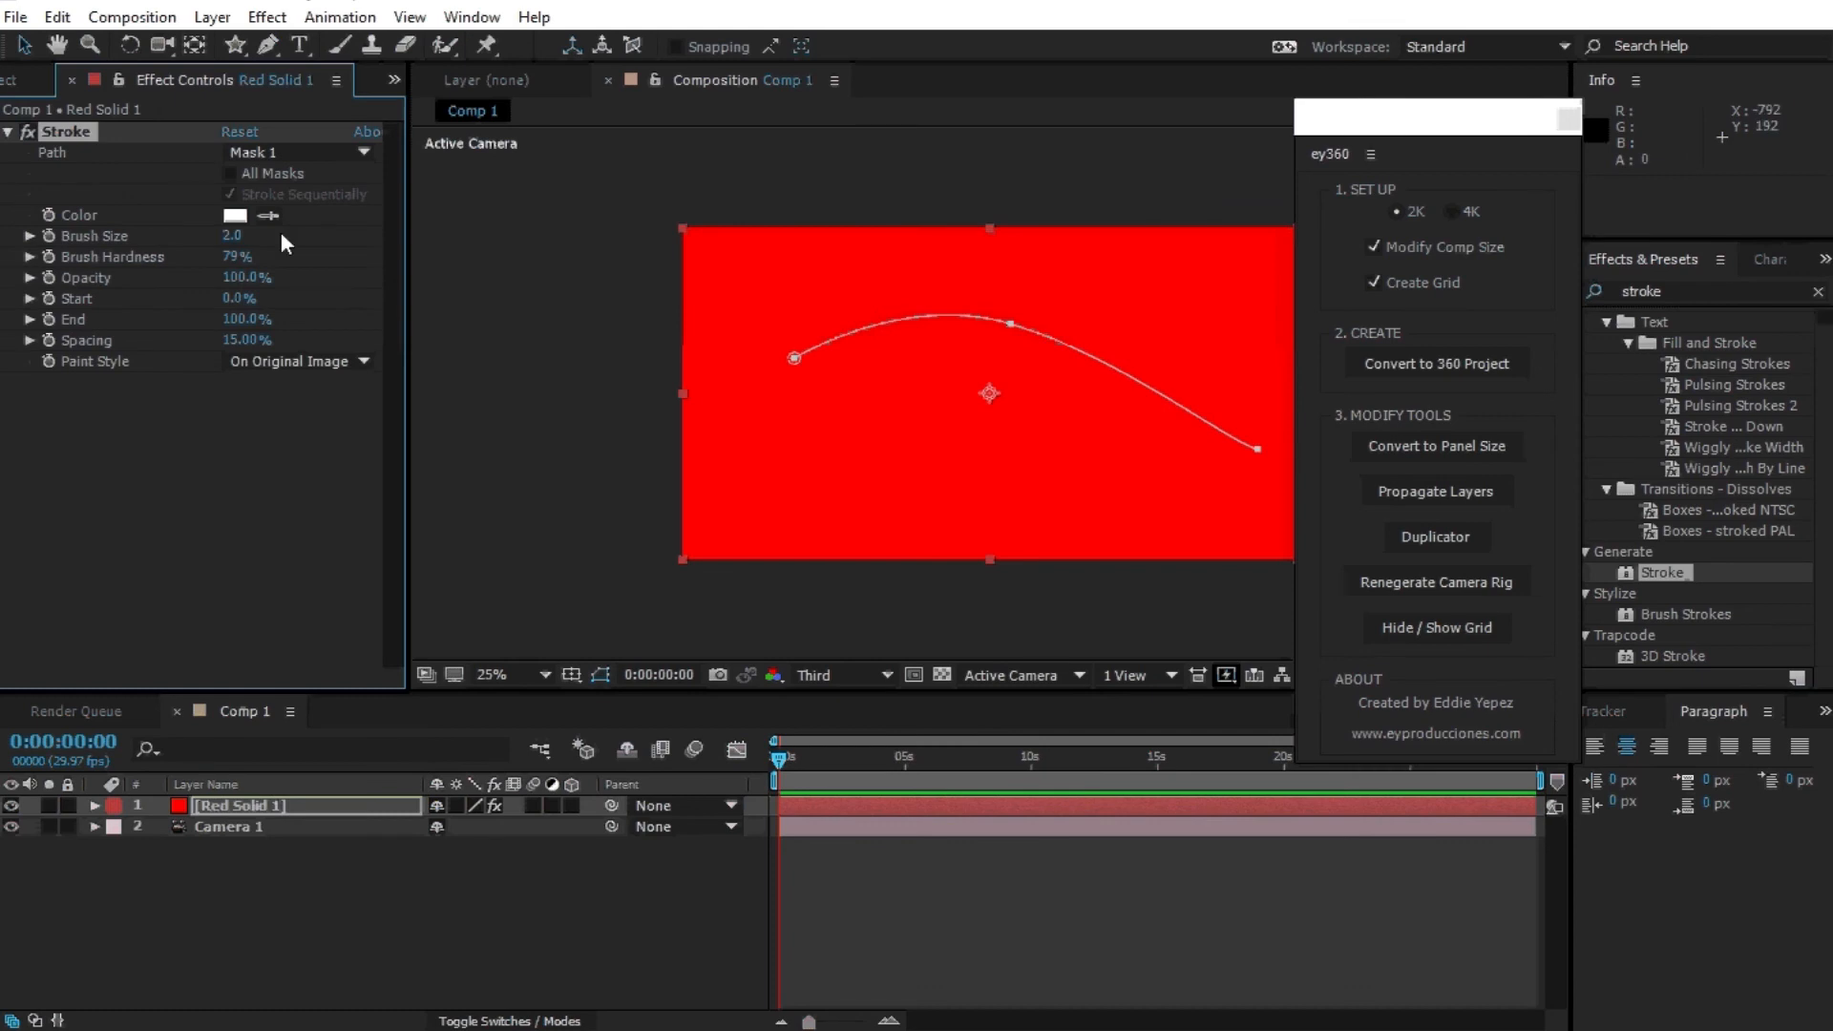
click(290, 361)
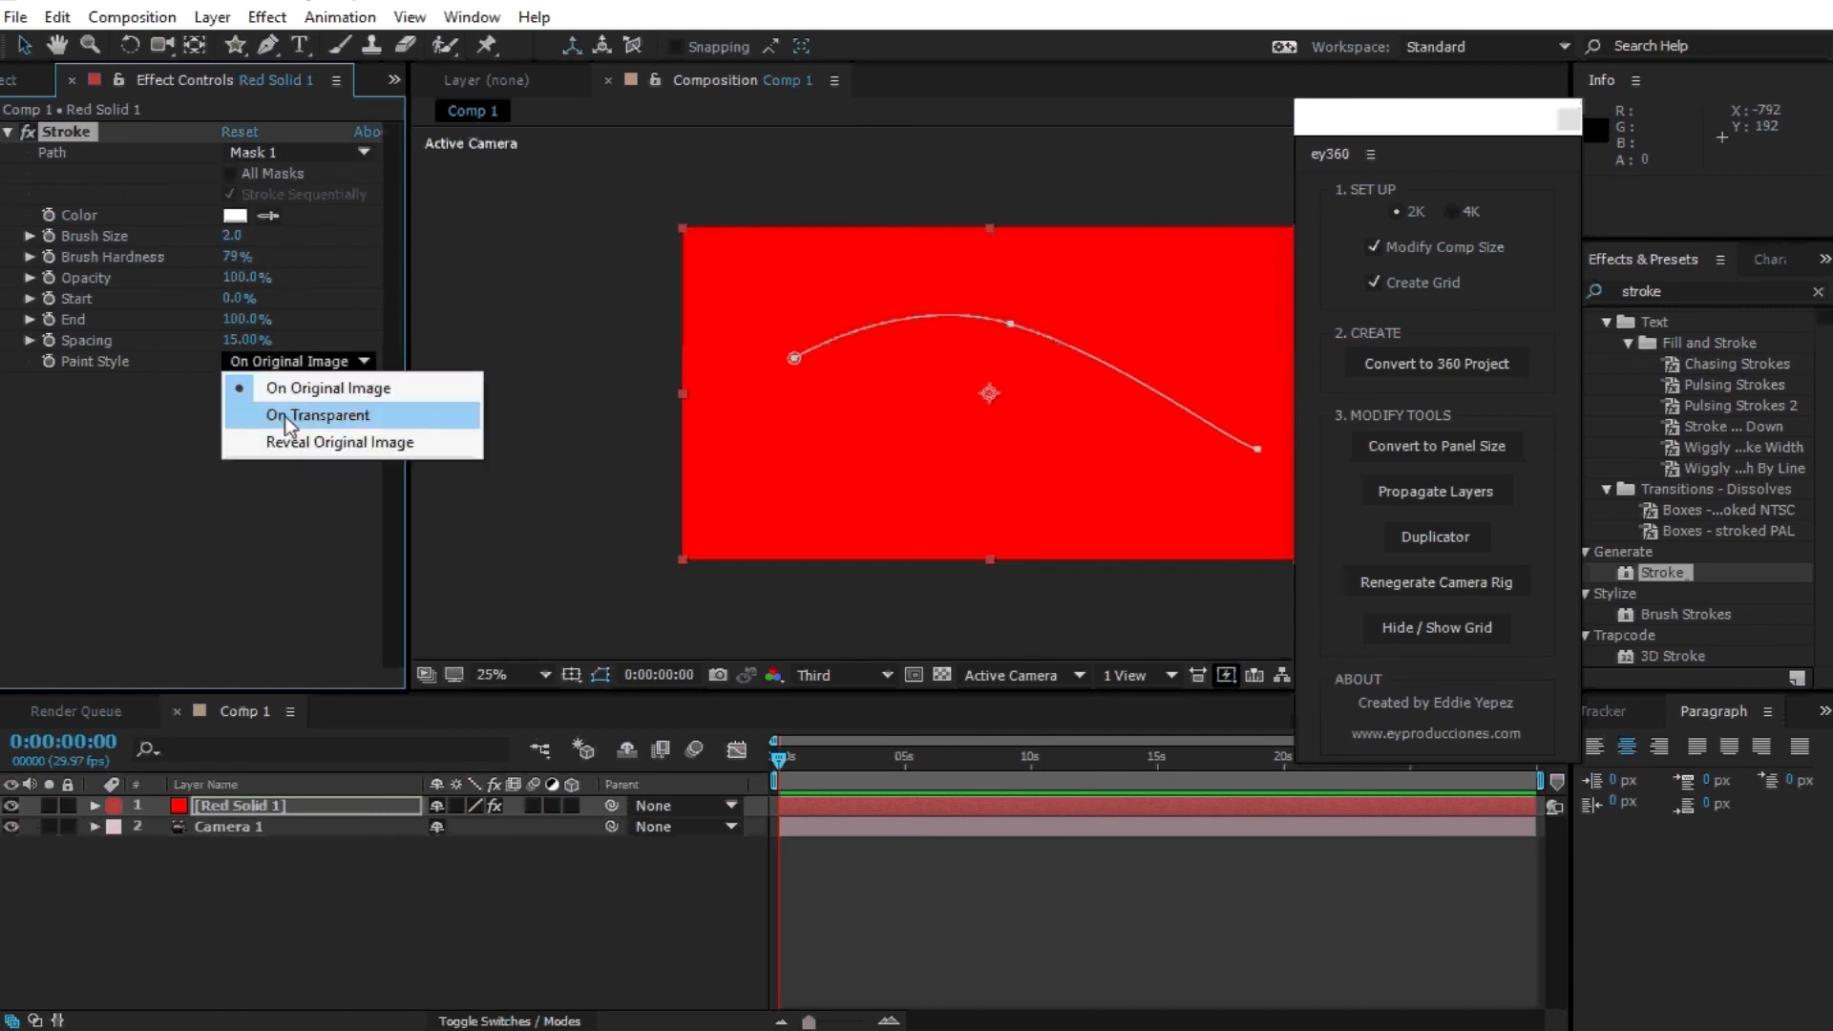
click(269, 412)
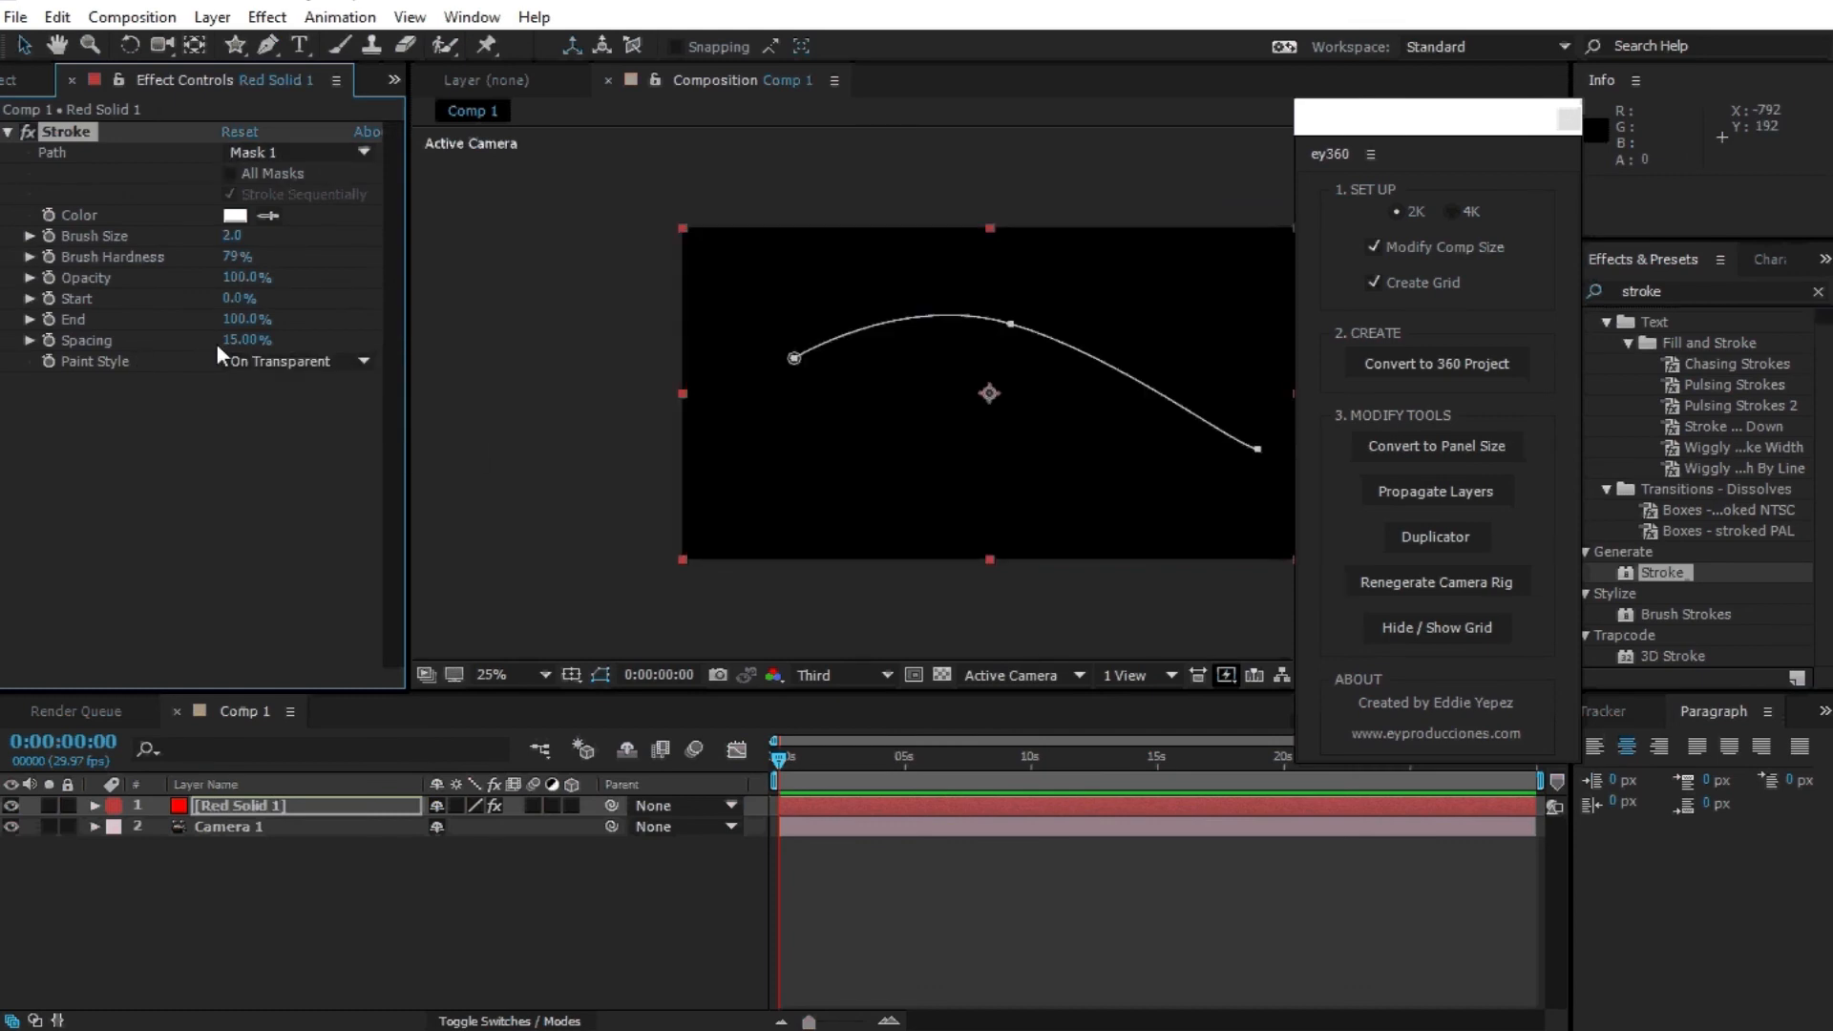
key(Delete)
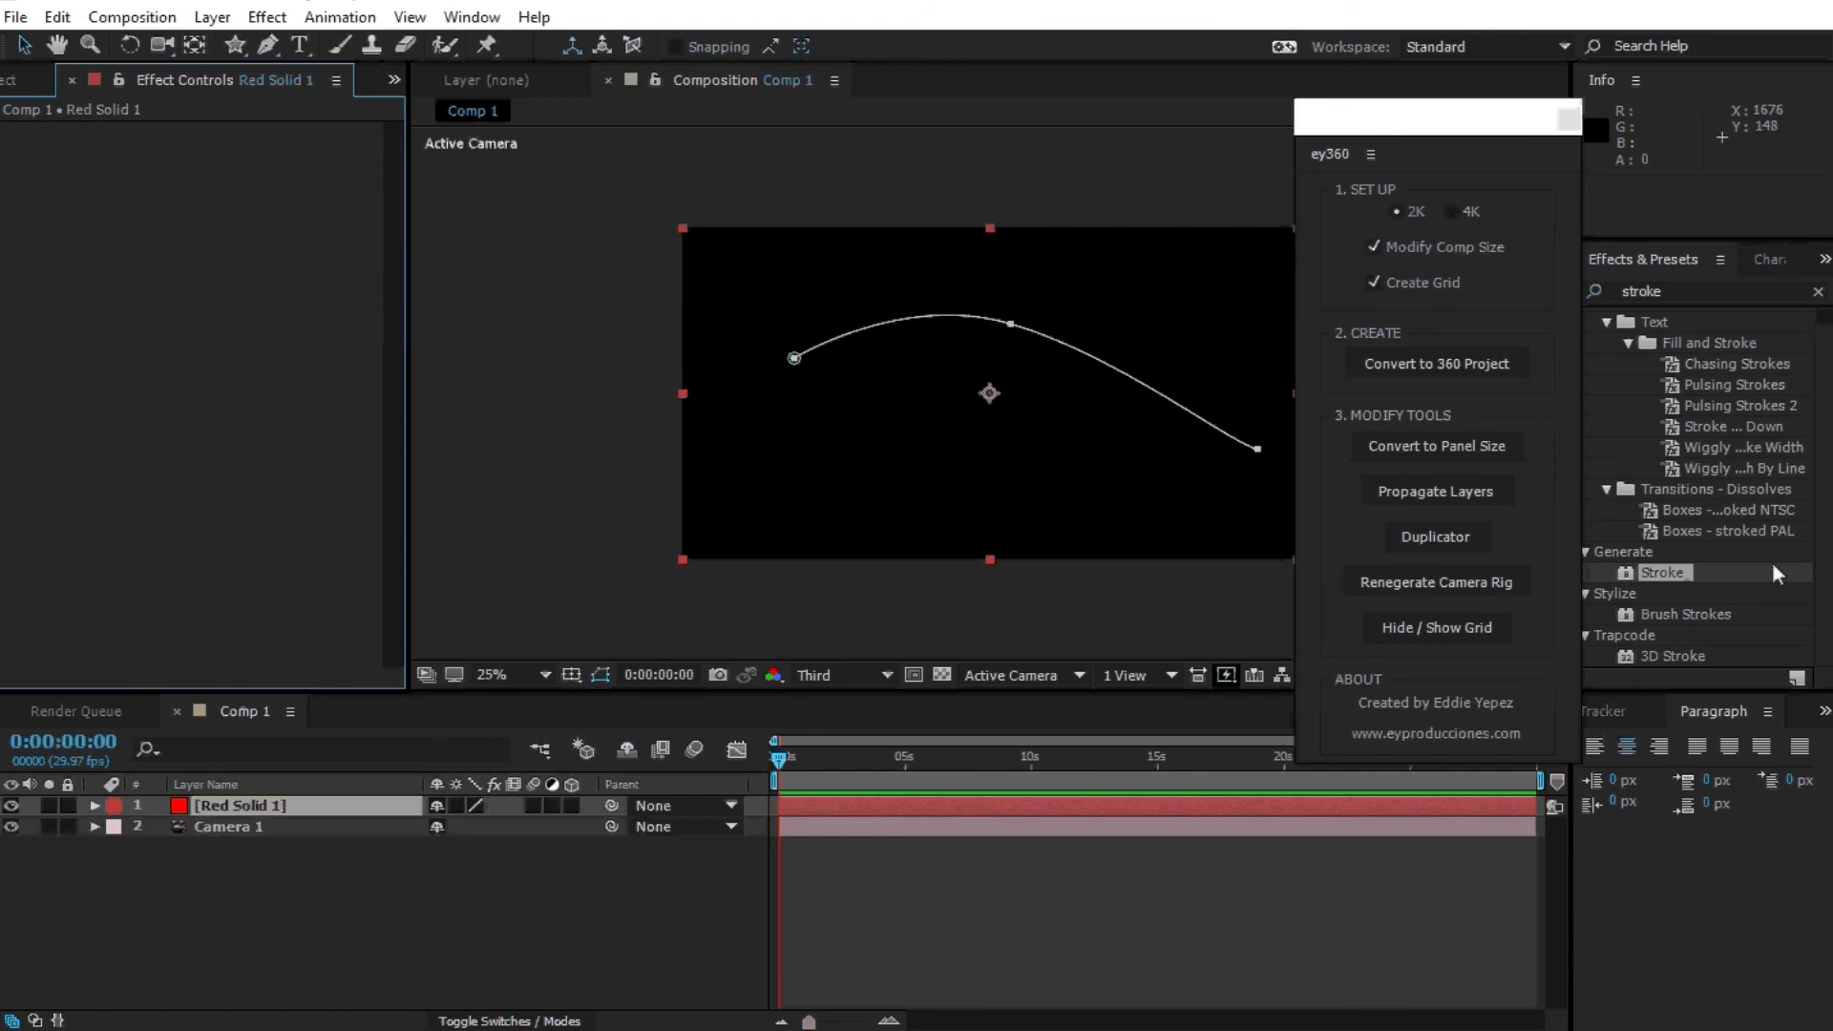
Apply the Trapcode 3D Stroke effect to Red Solid 1 and enable its Comp Camera option.
click(1632, 657)
double_click(1631, 652)
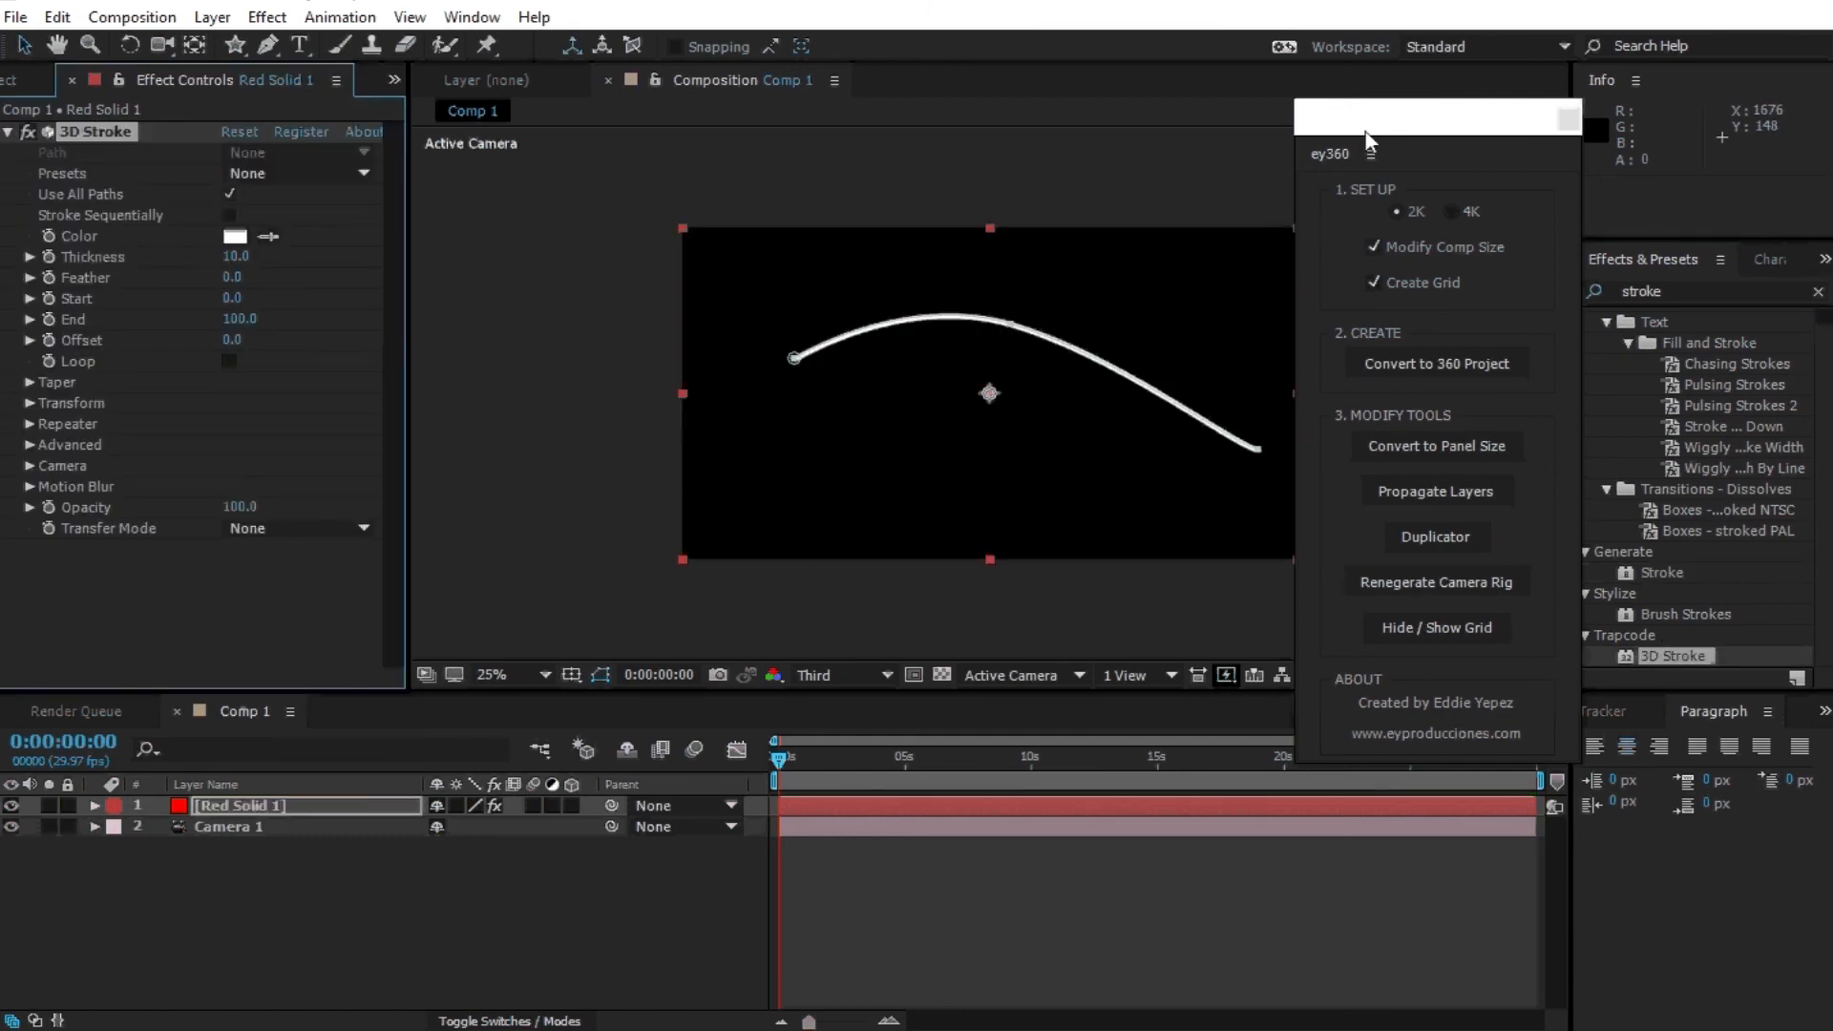
drag(1373, 142, 1489, 144)
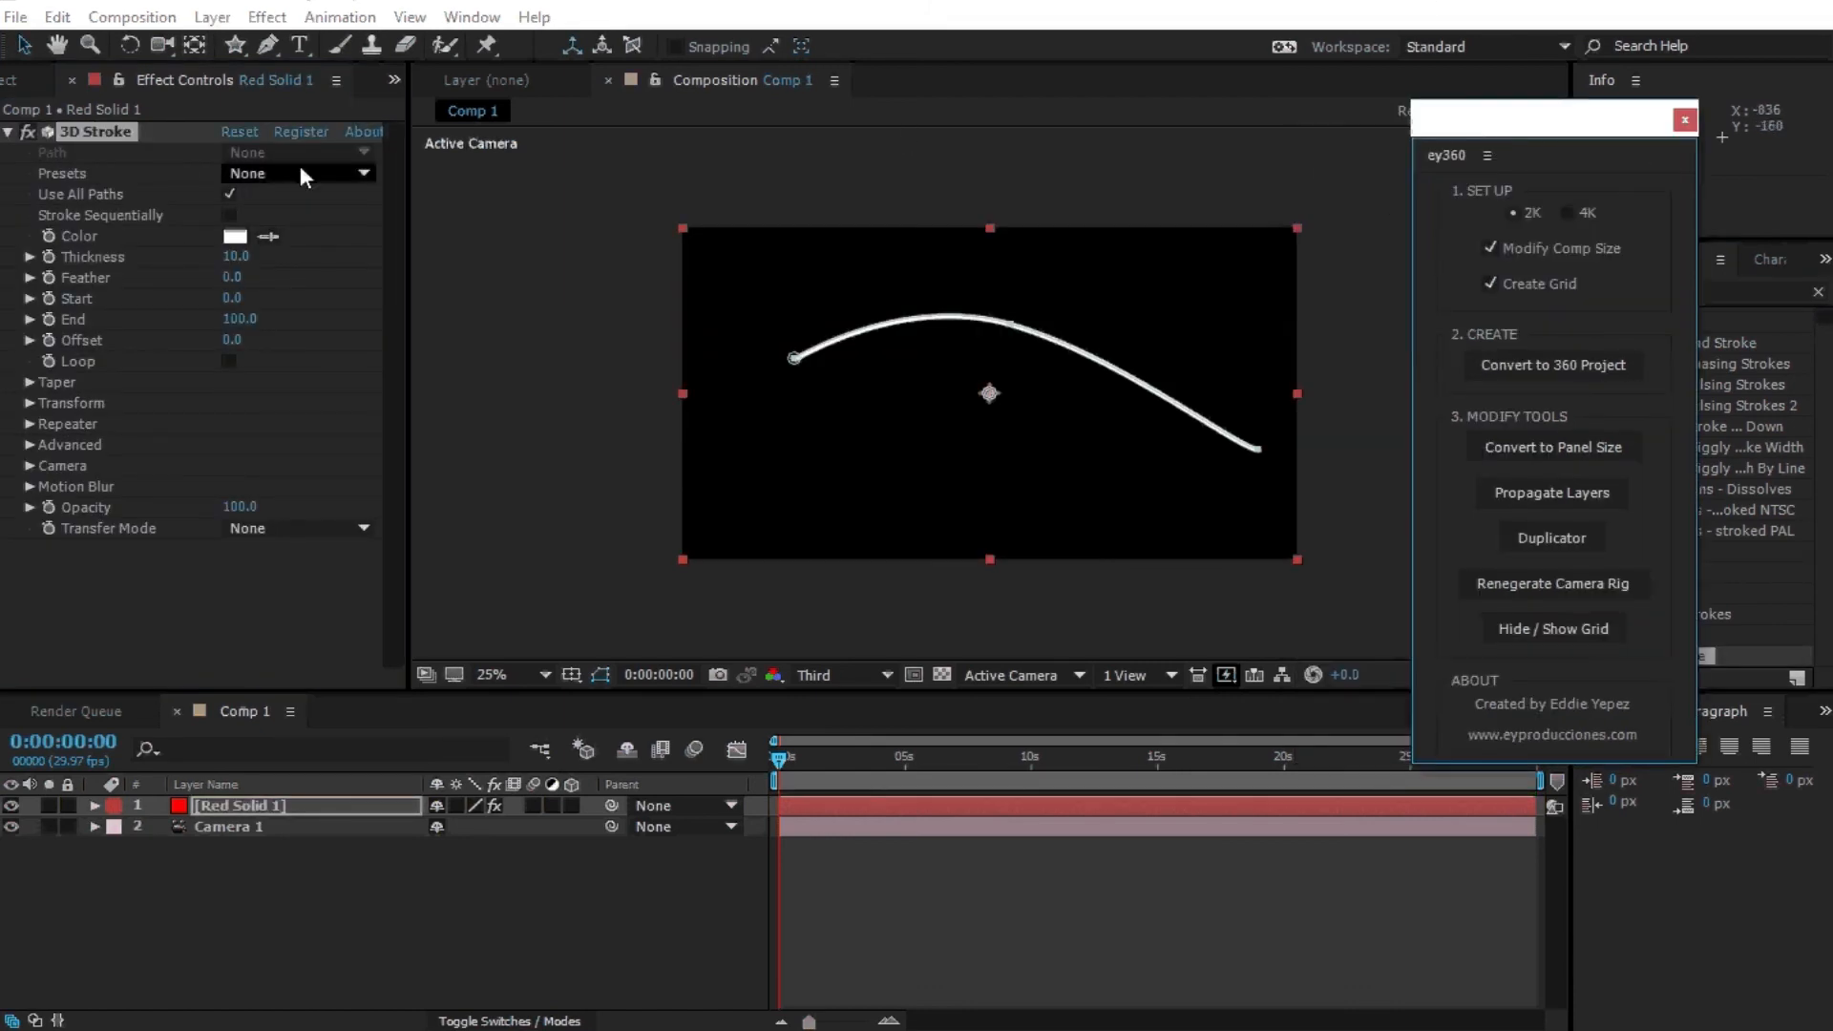
click(29, 465)
scroll(144, 449, down, 1)
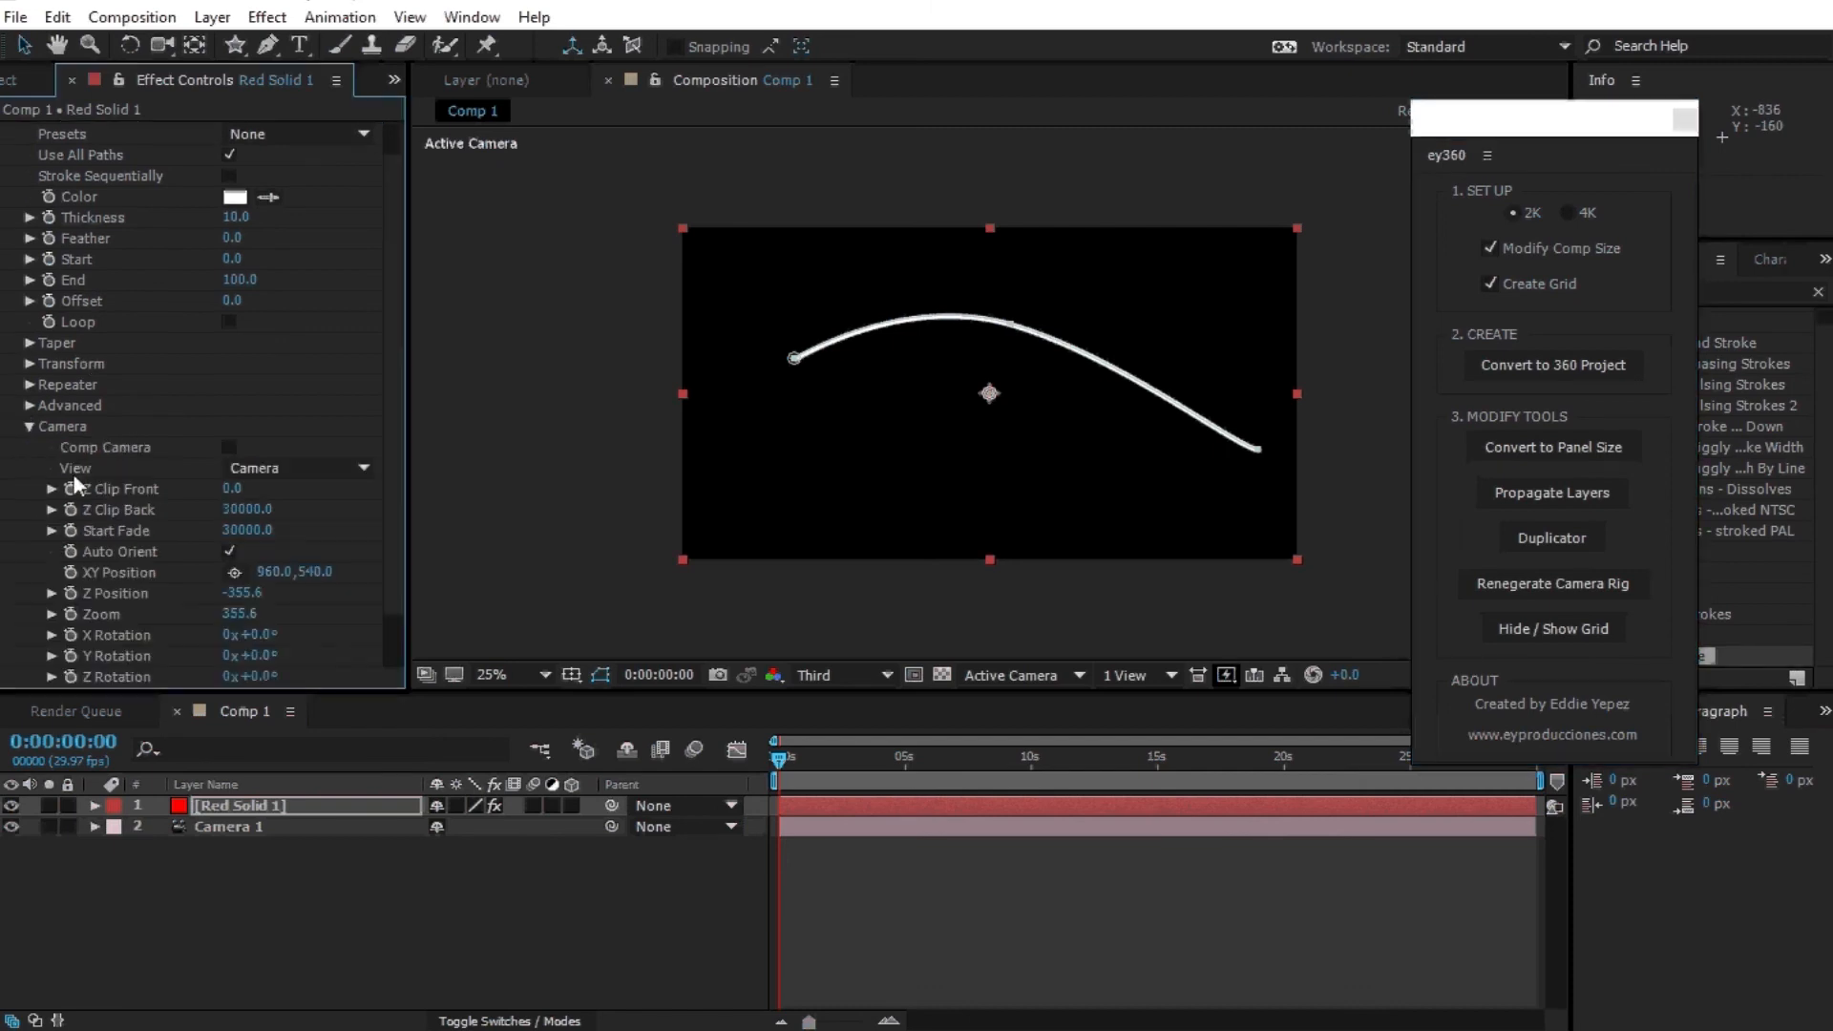
click(225, 446)
click(31, 426)
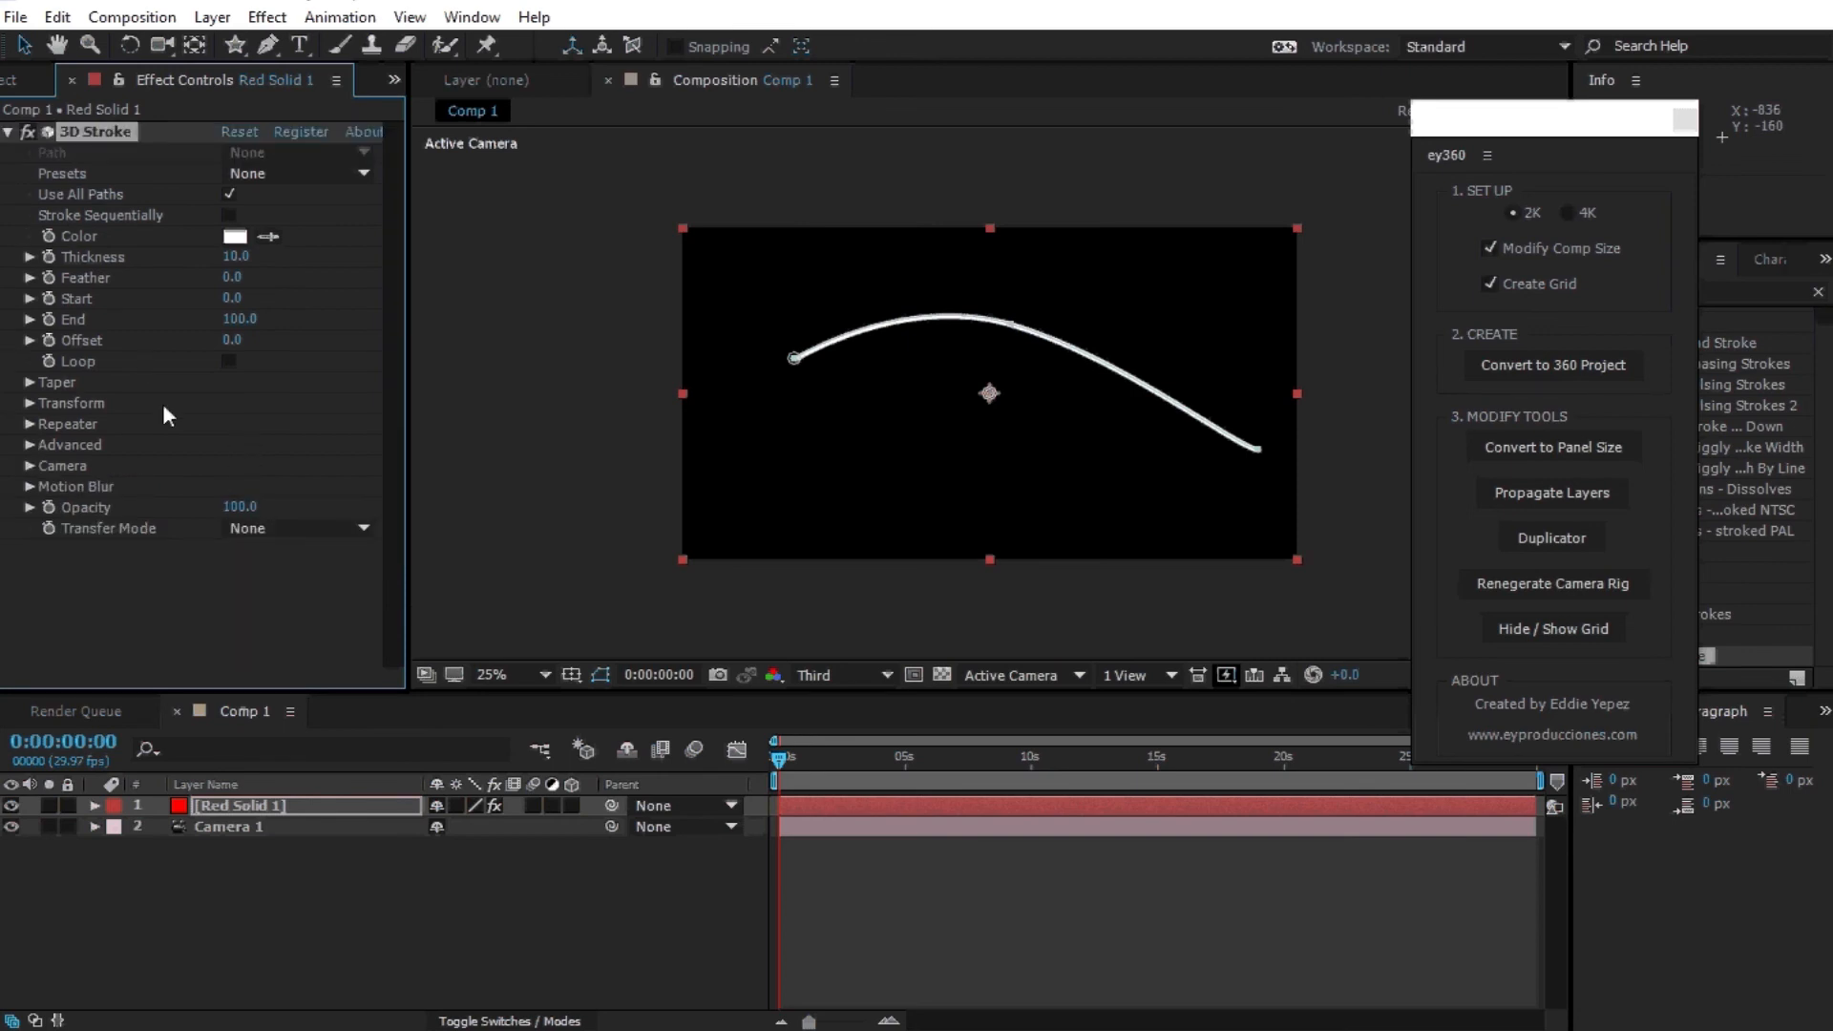
Set the 3D Stroke's transform to a Bend of 1.3 and a Z Position of -1100 on Red Solid 1.
click(31, 405)
mouse_move(238, 427)
mouse_down()
mouse_move(431, 424)
mouse_move(408, 426)
mouse_up()
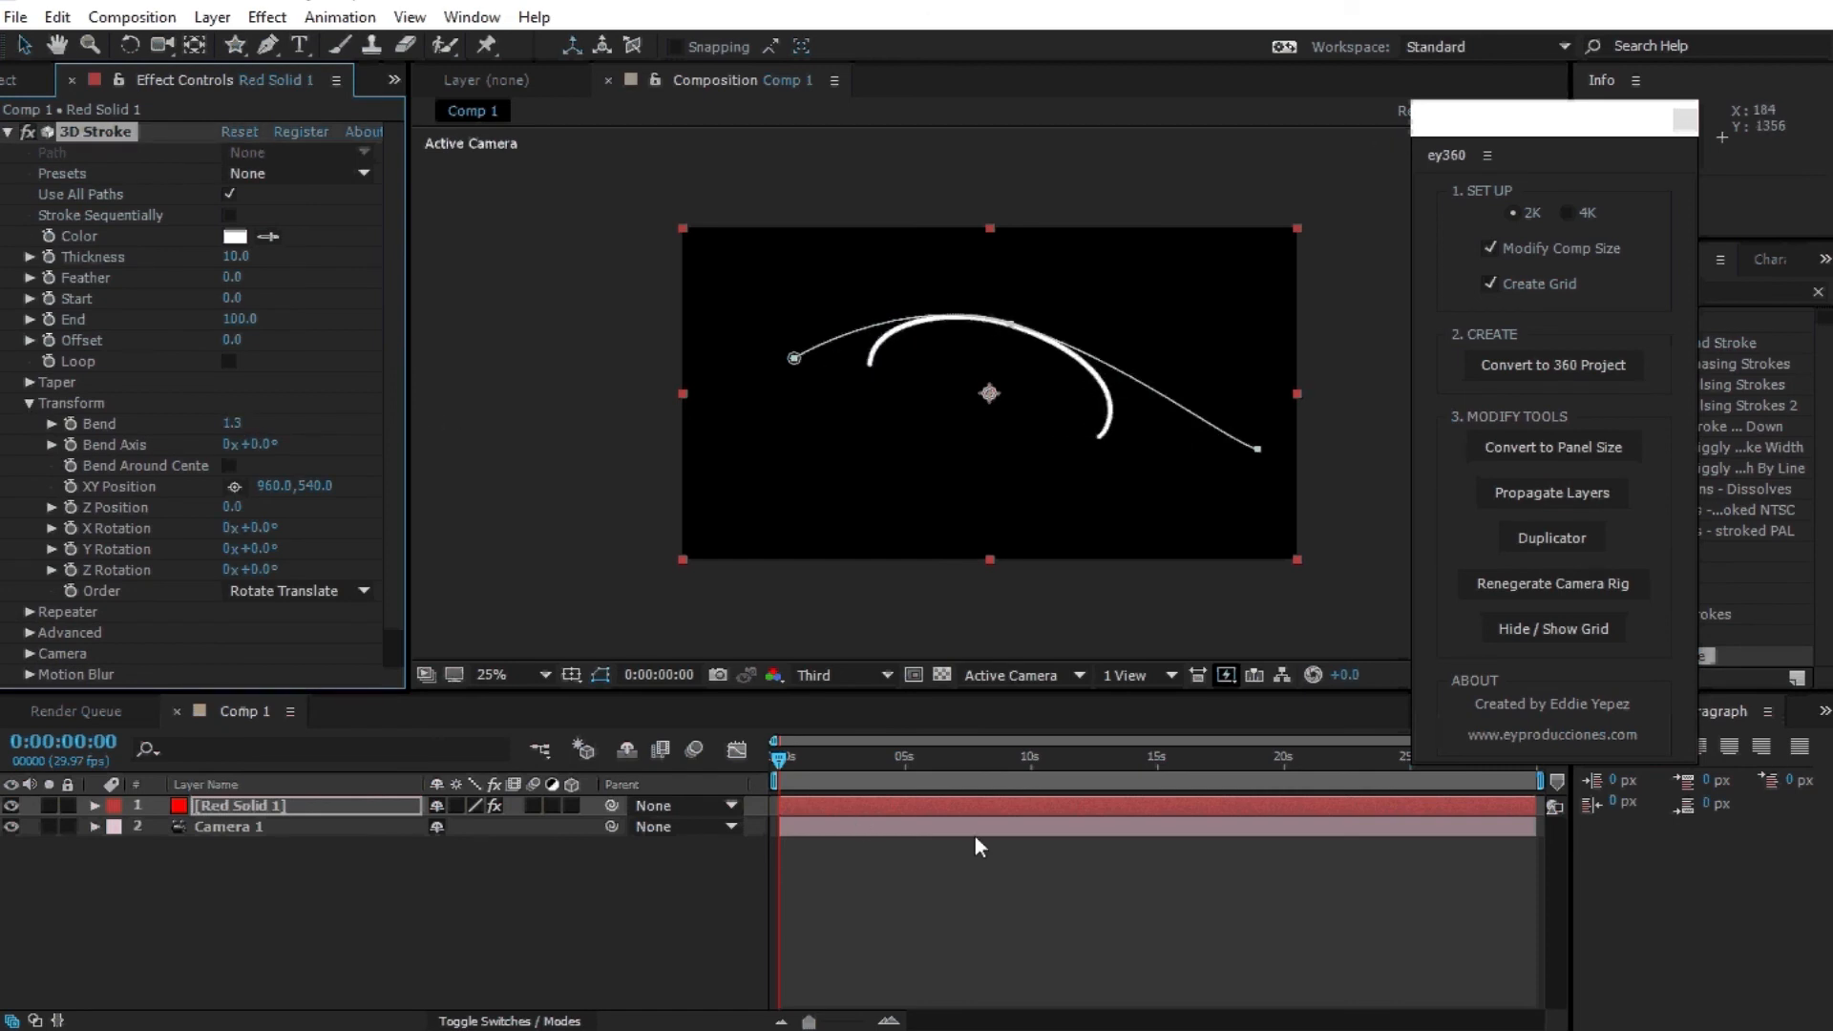
click(288, 829)
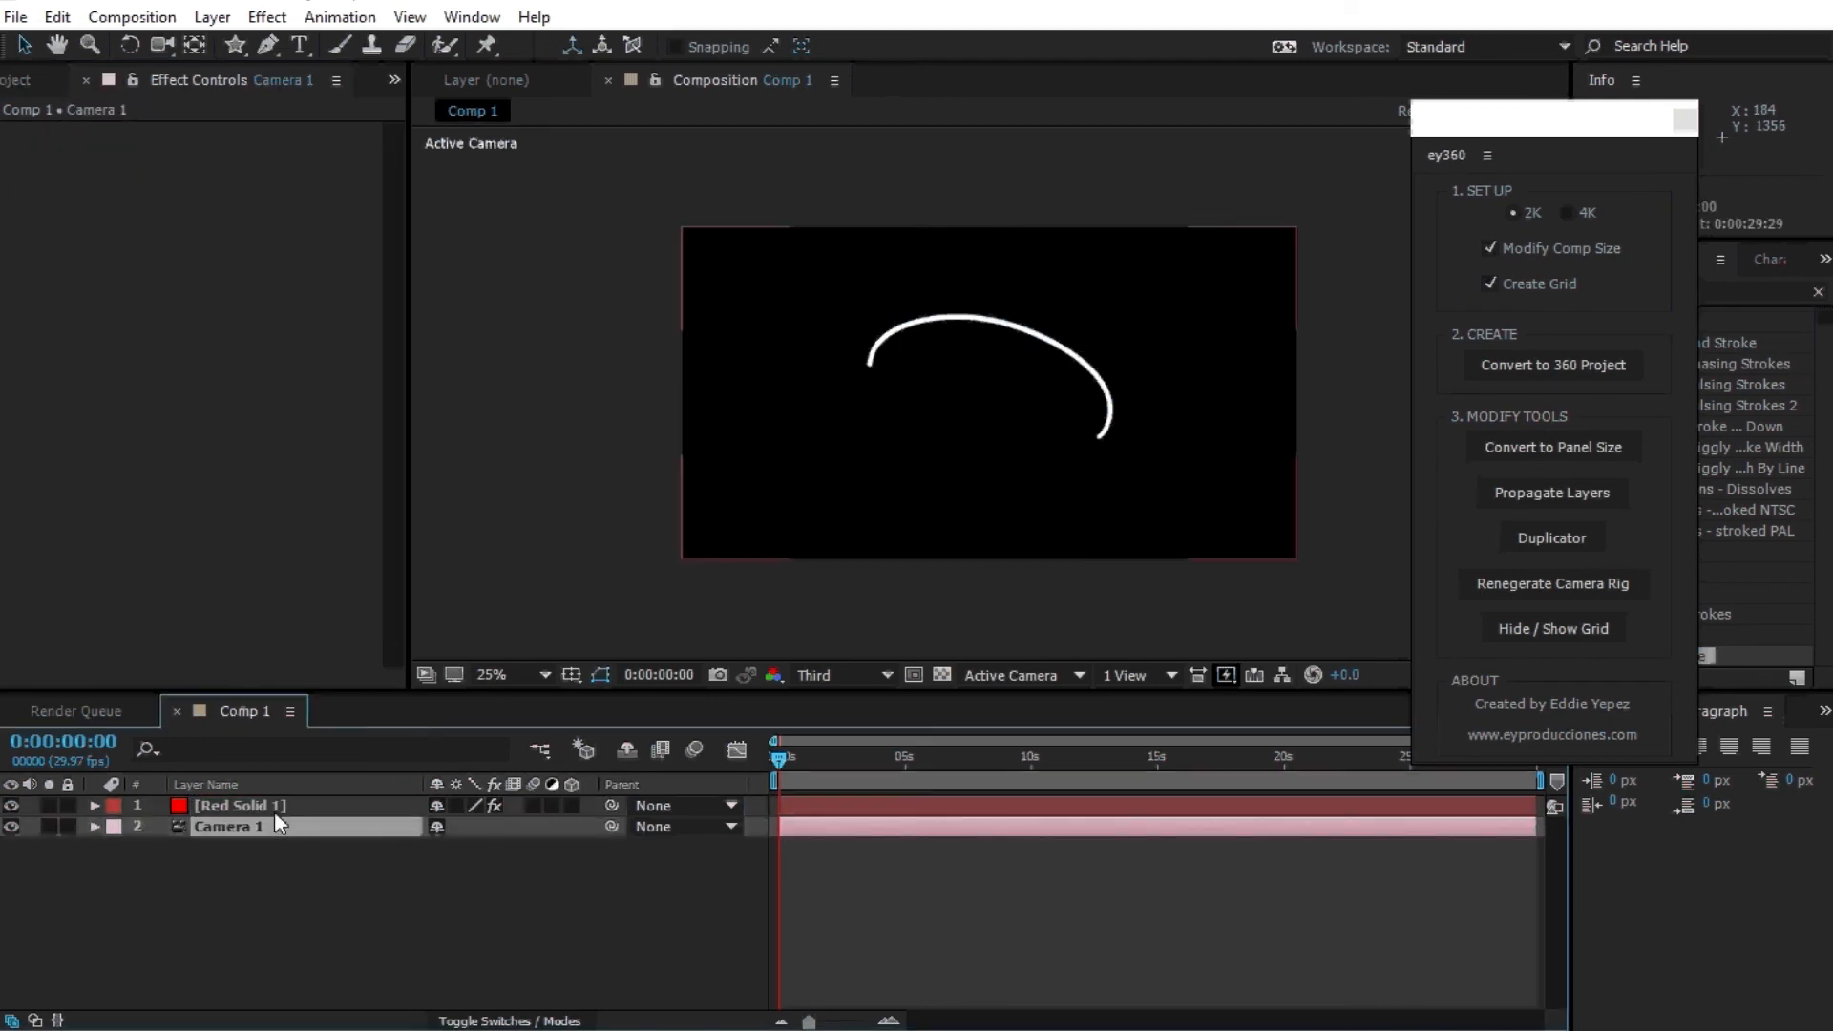
click(304, 811)
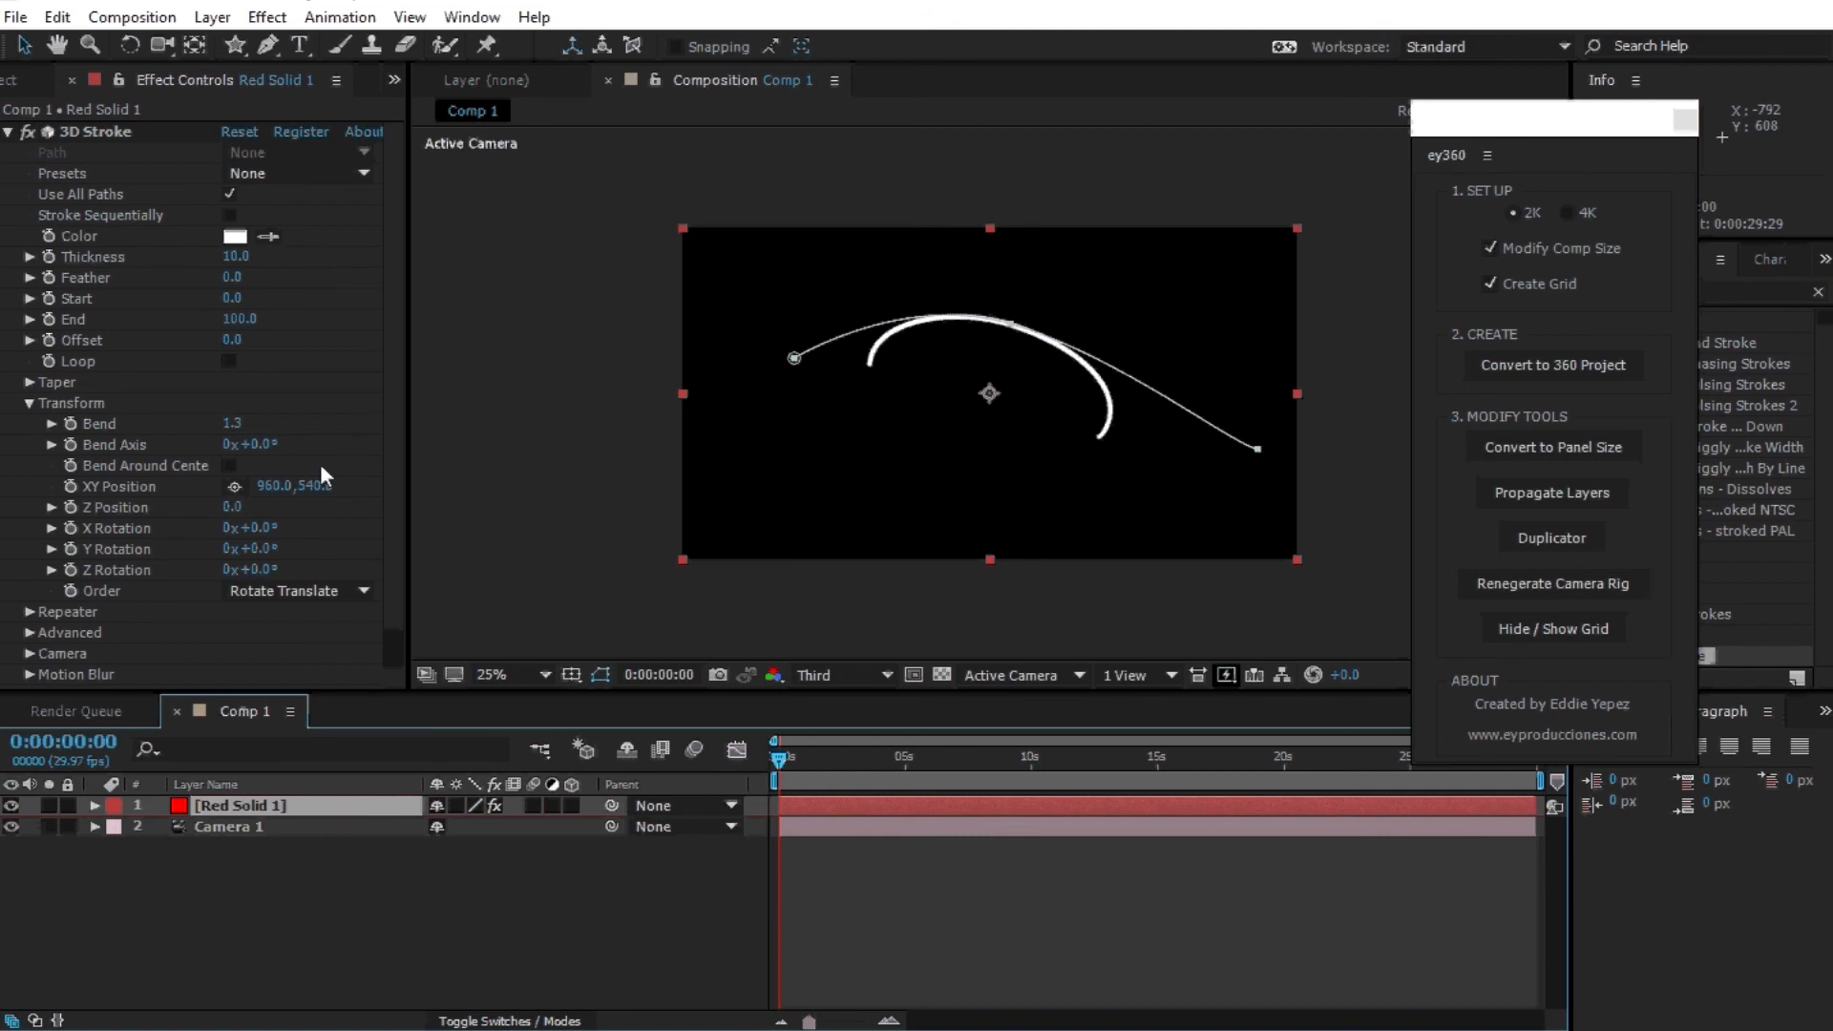
mouse_move(234, 507)
mouse_down()
mouse_move(488, 498)
mouse_move(83, 503)
mouse_up()
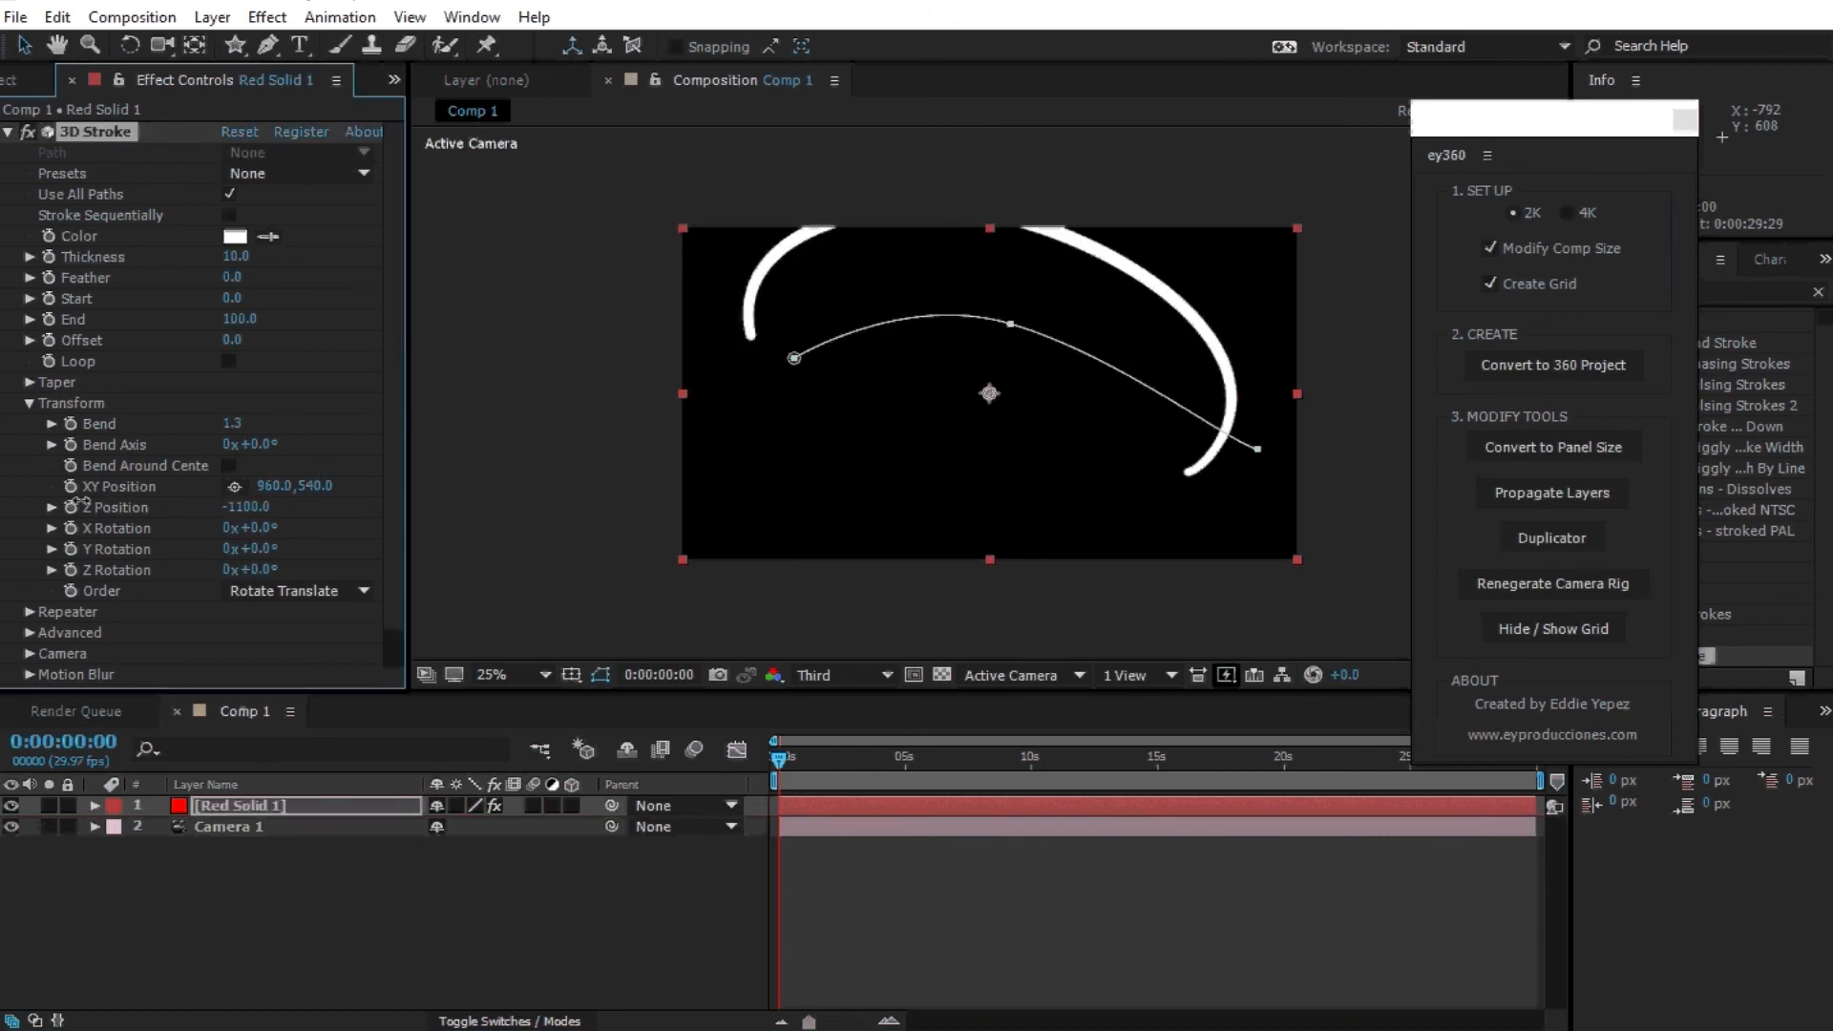
Convert Comp 1 to a 360 project from Camera 1 at 2K, with Modify Comp Size and Create Grid enabled.
click(227, 828)
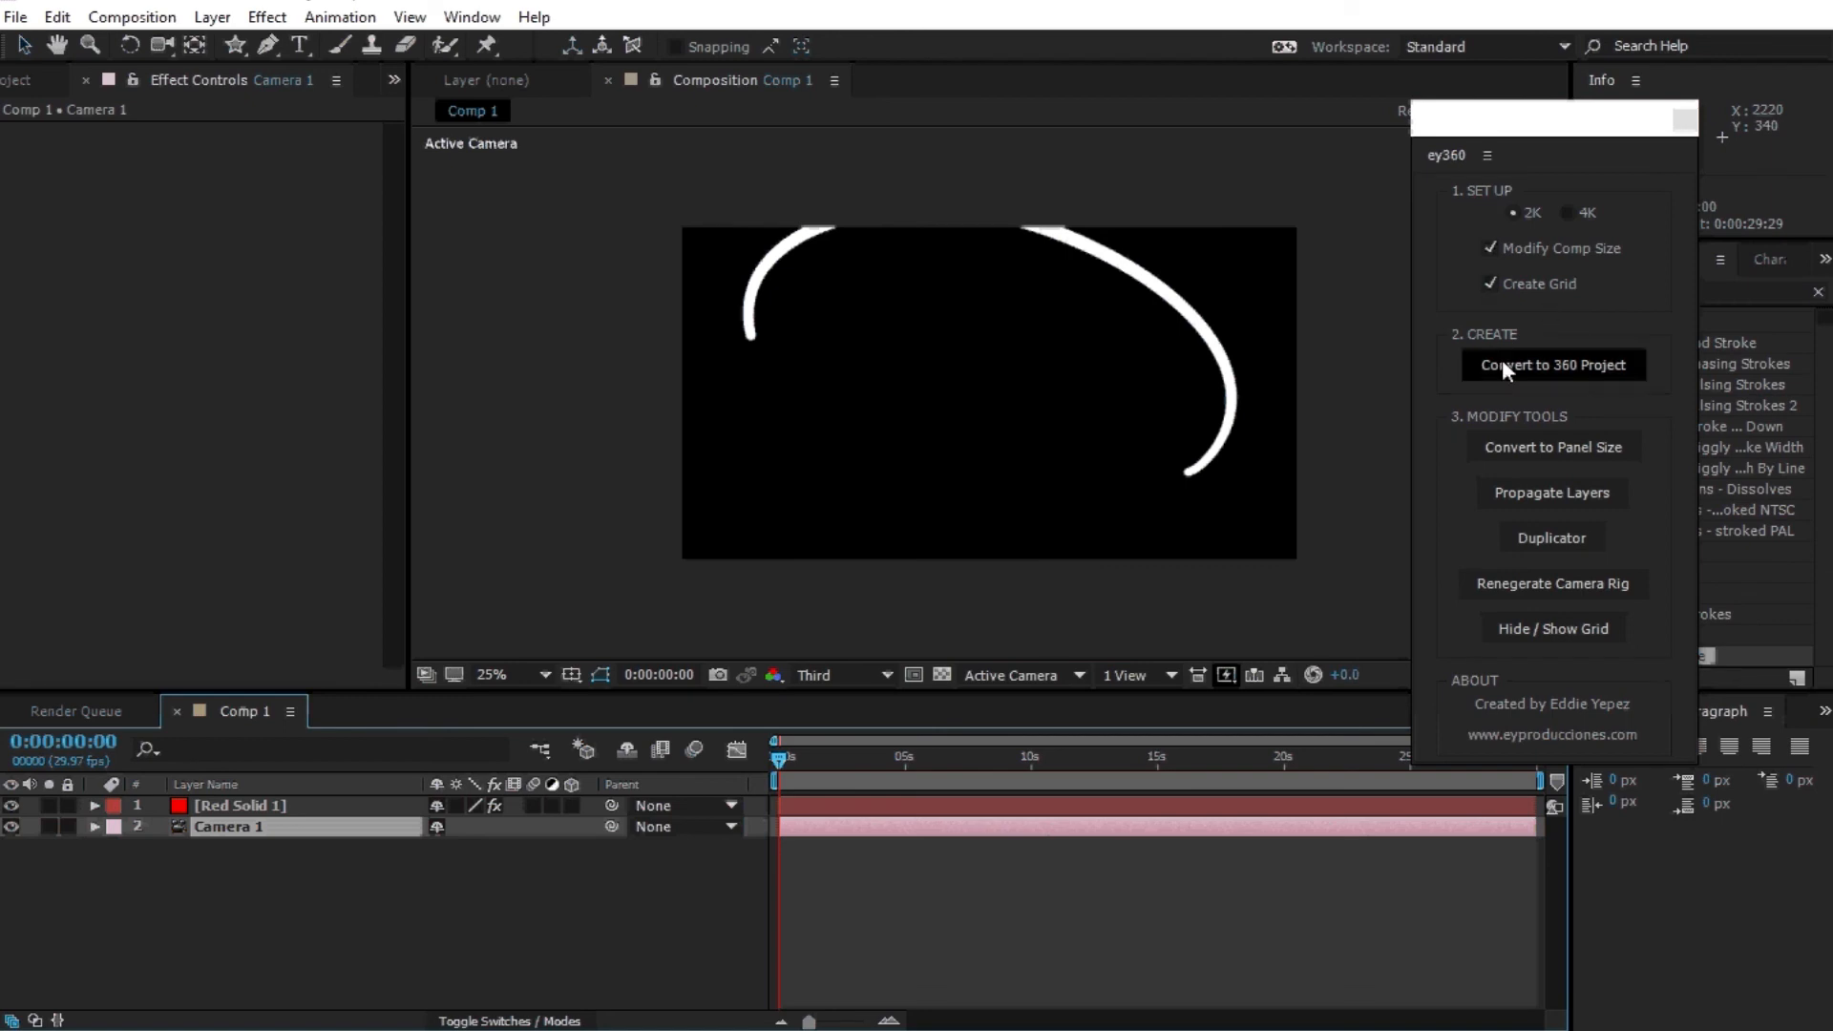
click(1604, 367)
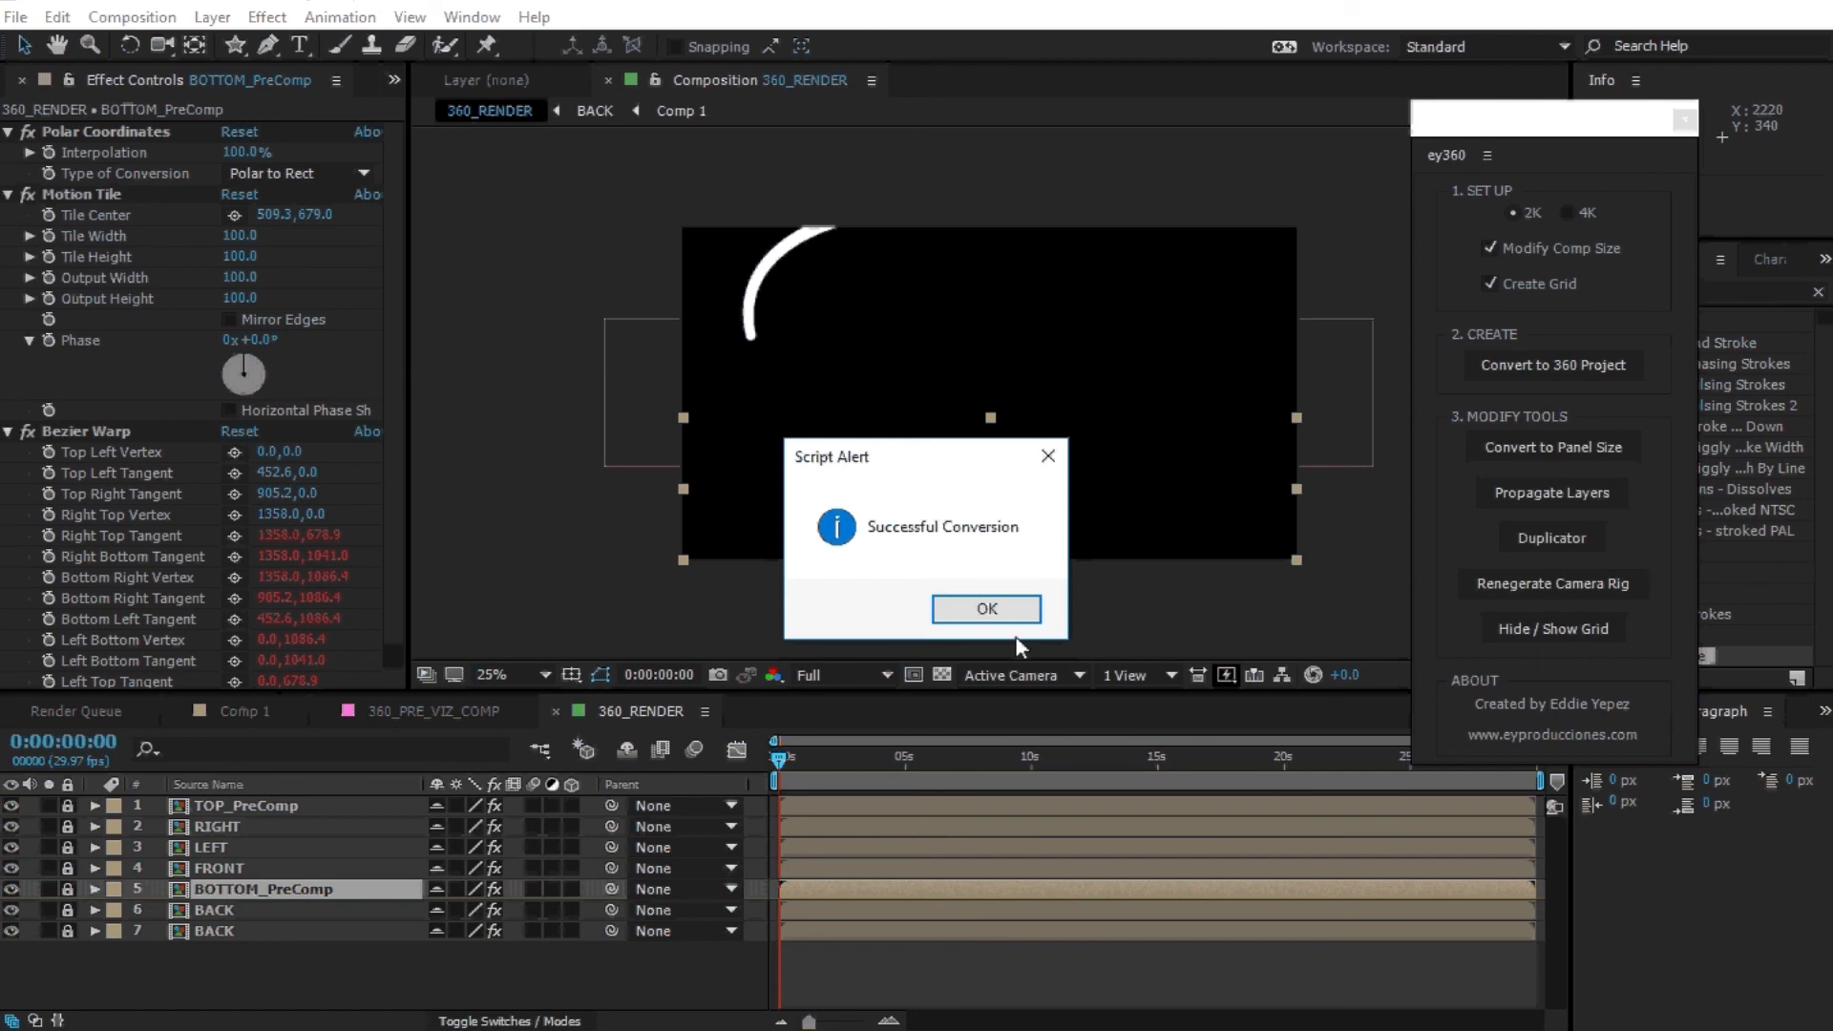
Compare the converted stroke in 360_RENDER and 360_PRE_VIZ_COMP with Red Solid 1 in Comp 1.
click(1006, 614)
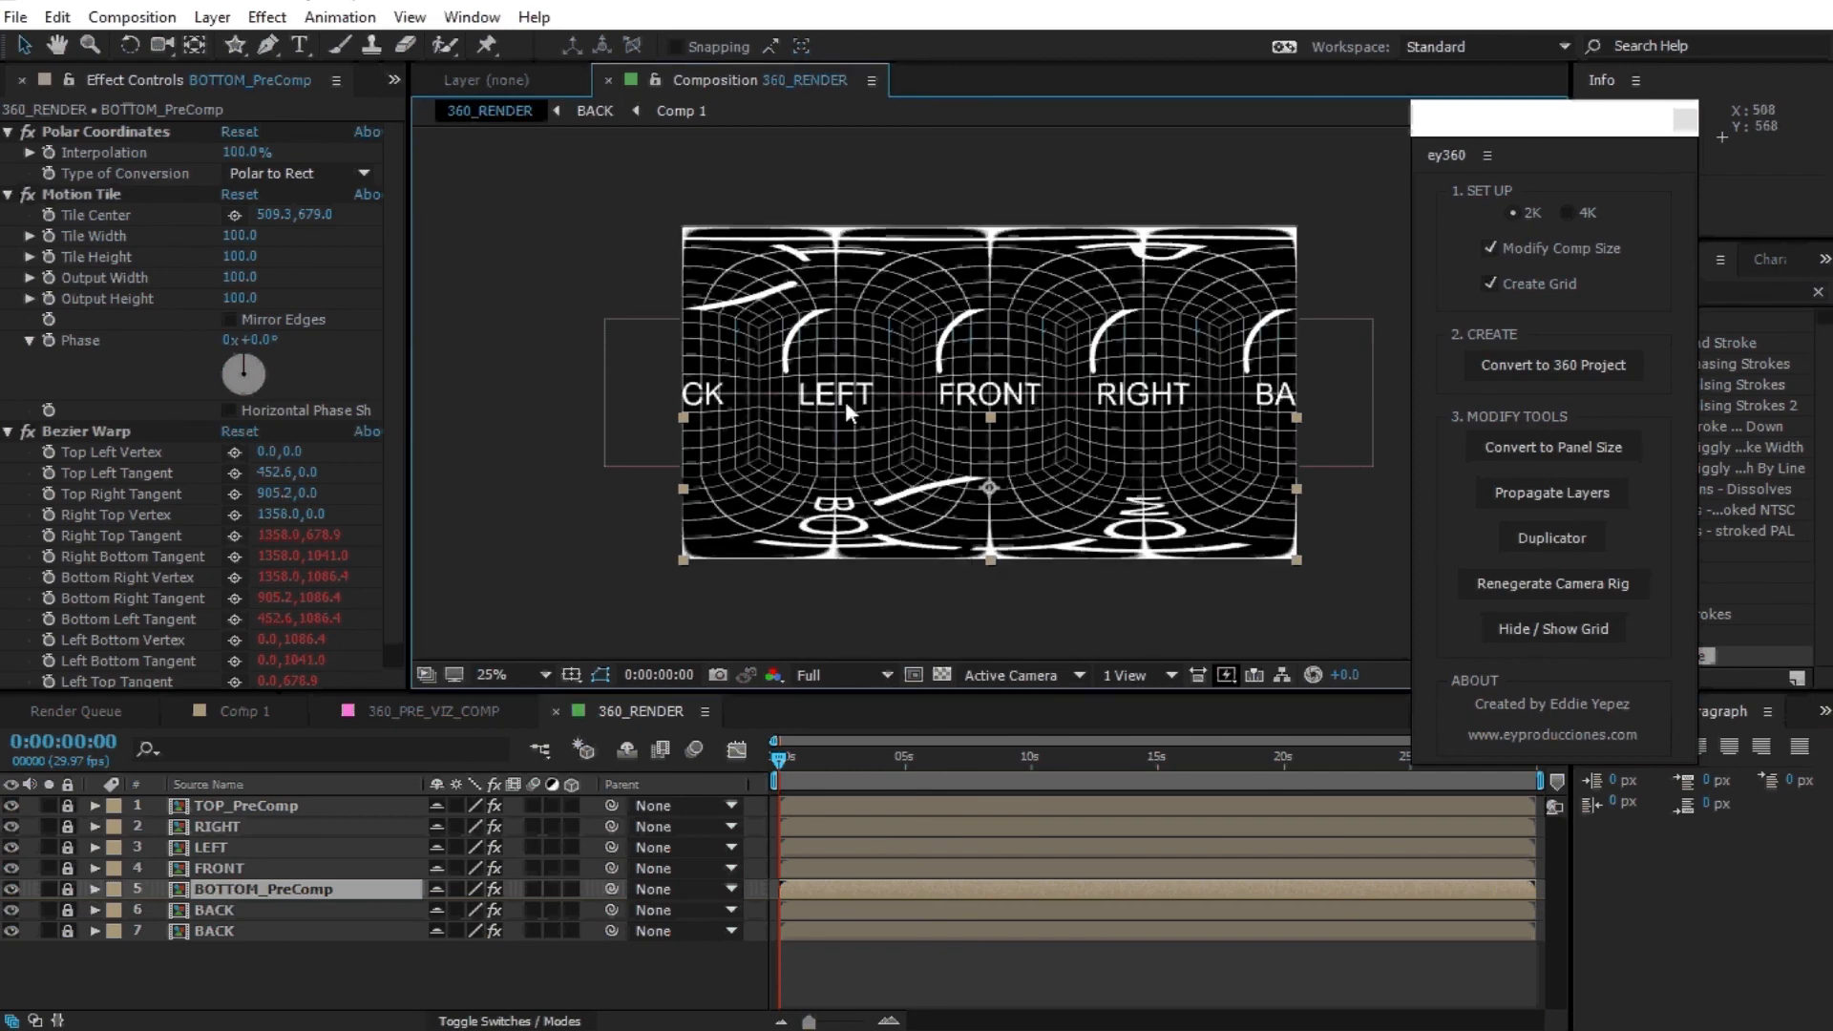
scroll(846, 403, up, 2)
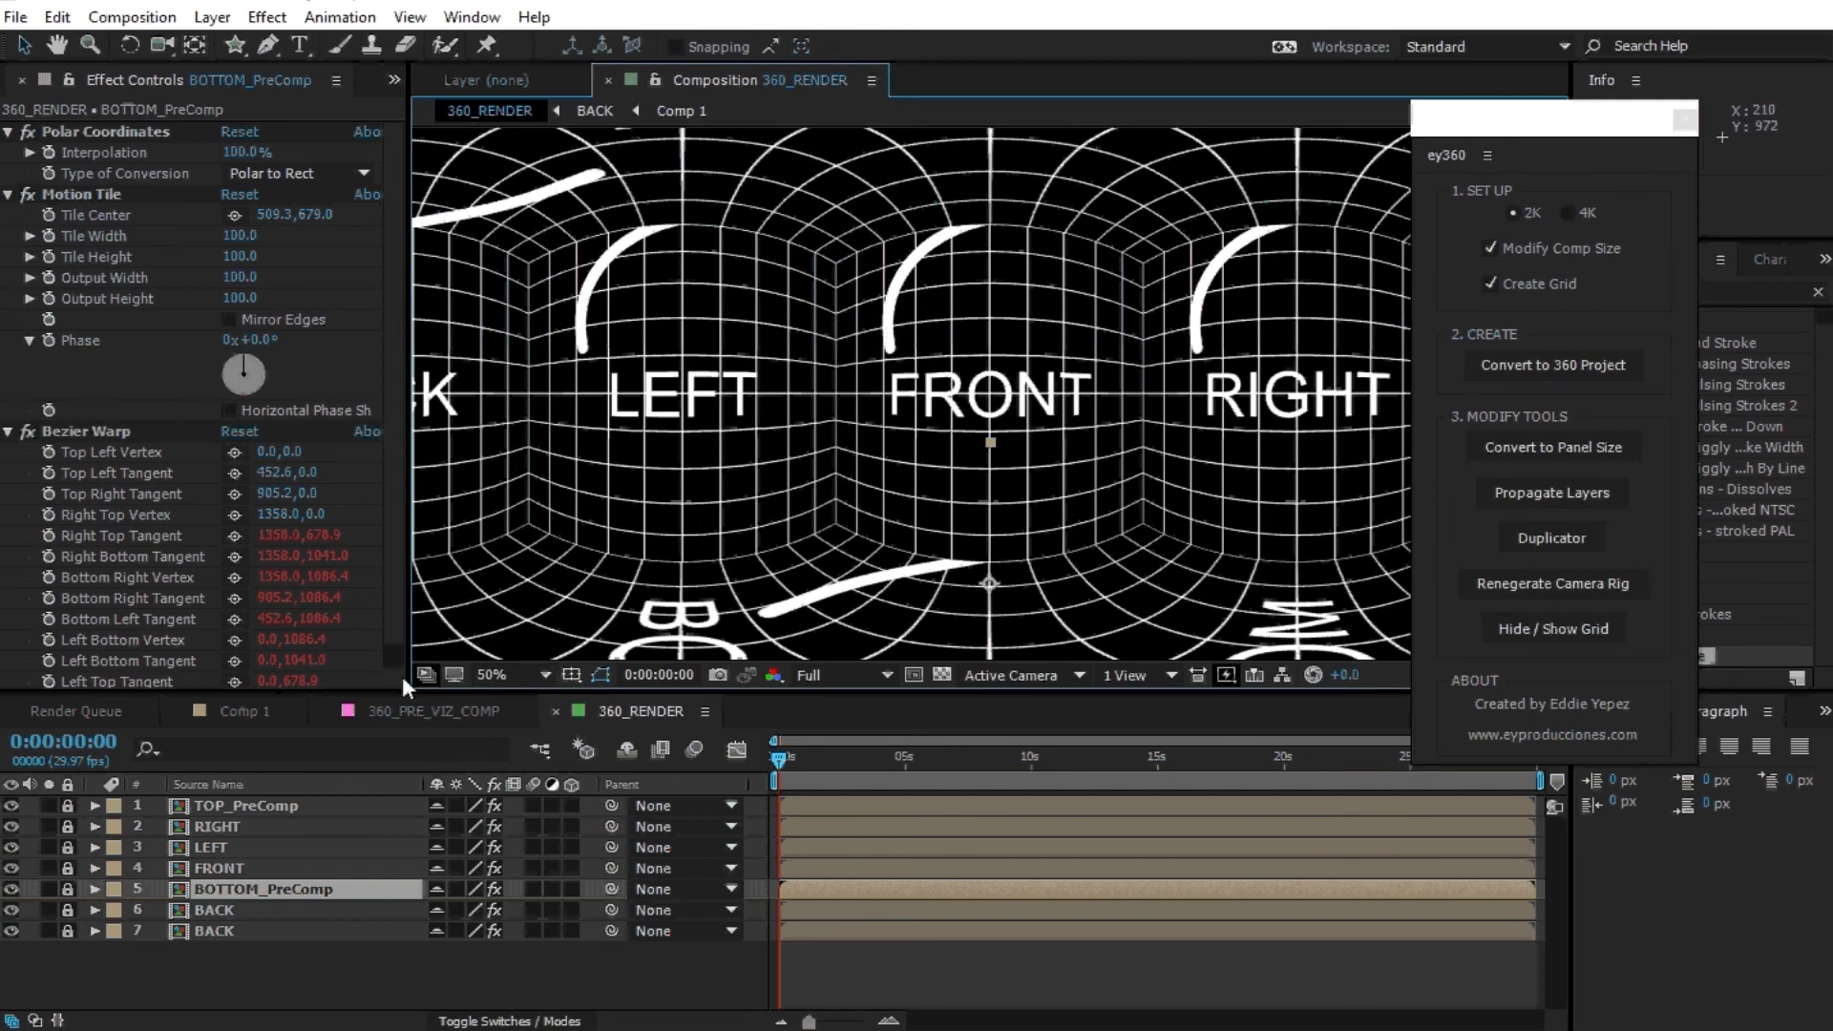
click(252, 708)
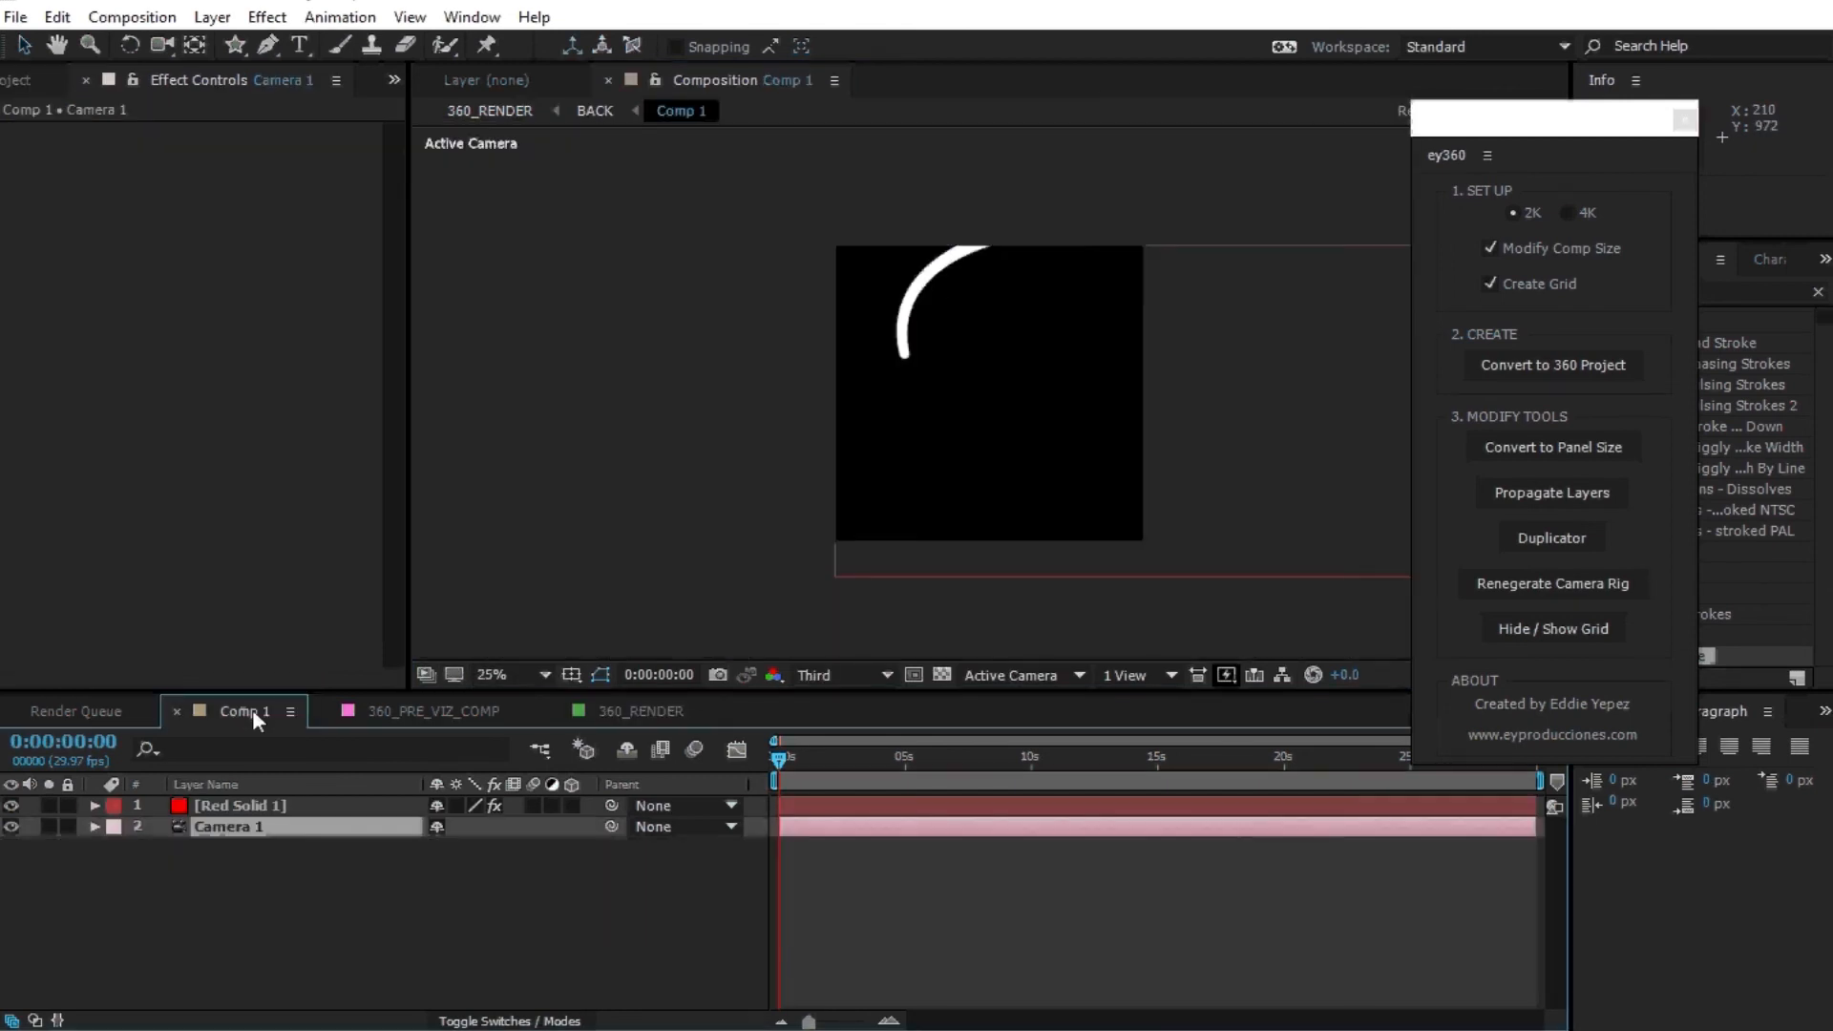
click(267, 801)
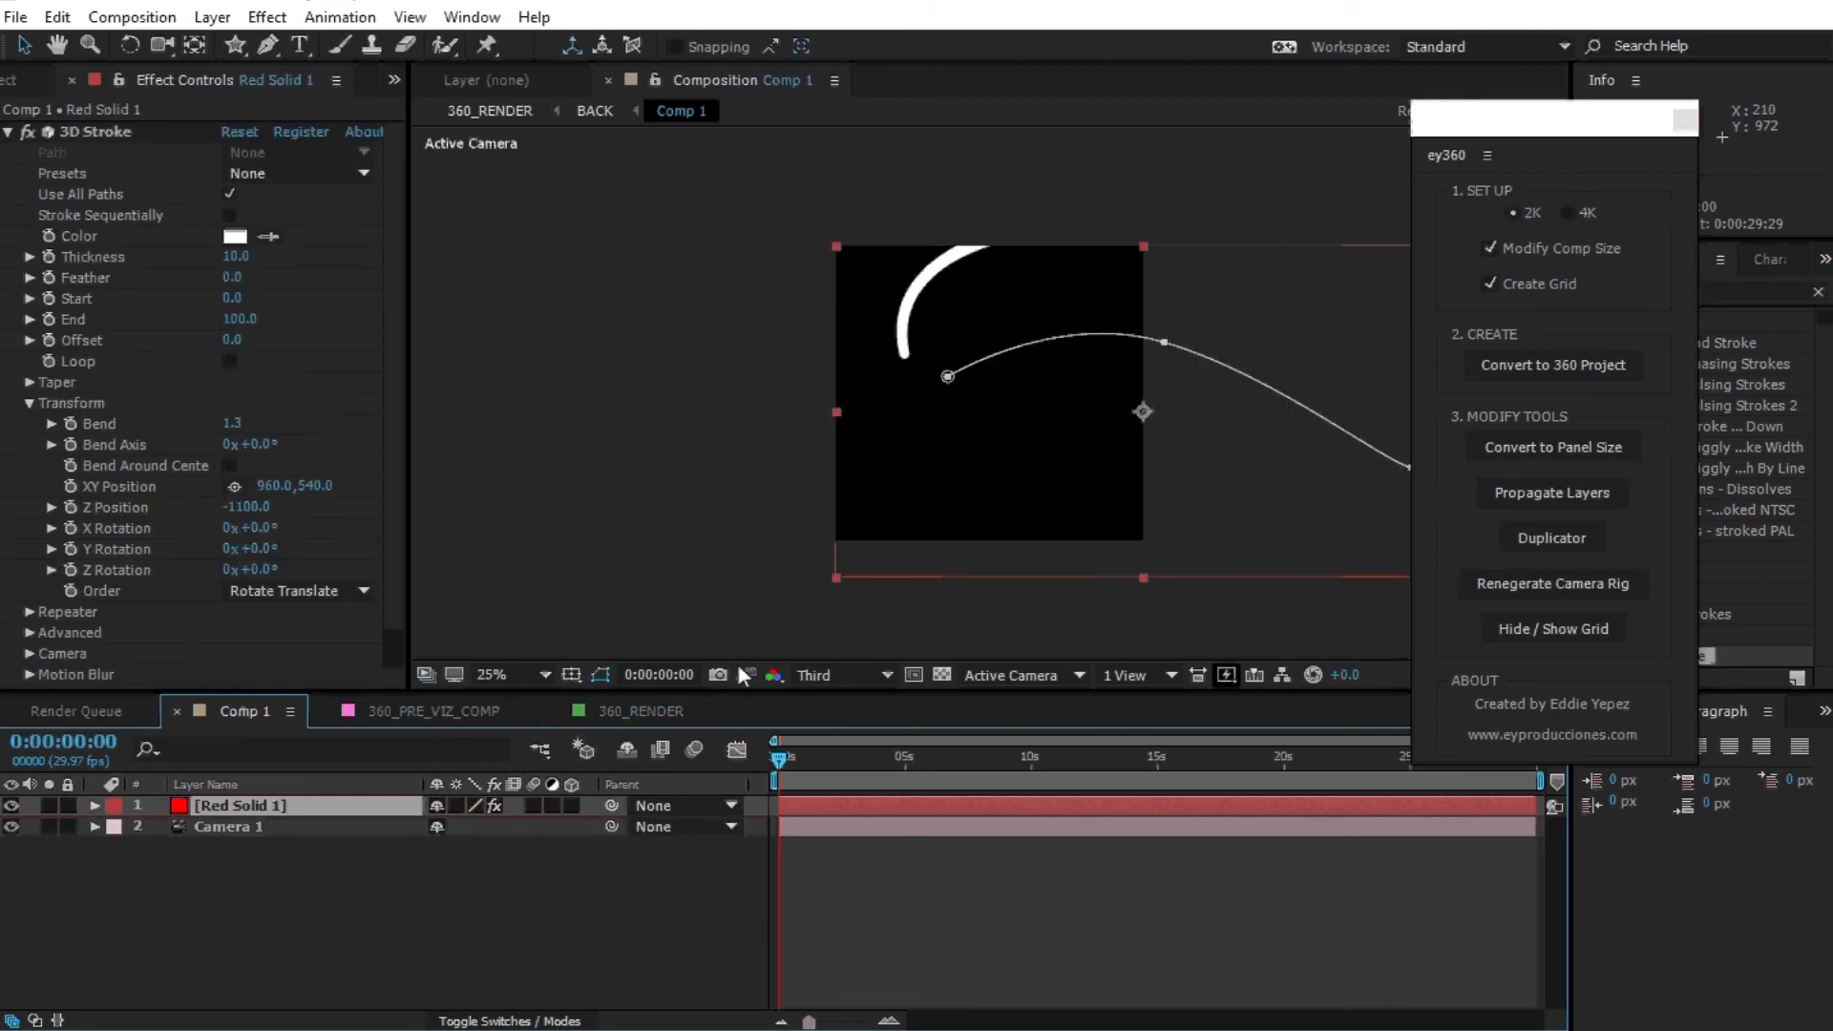
click(636, 707)
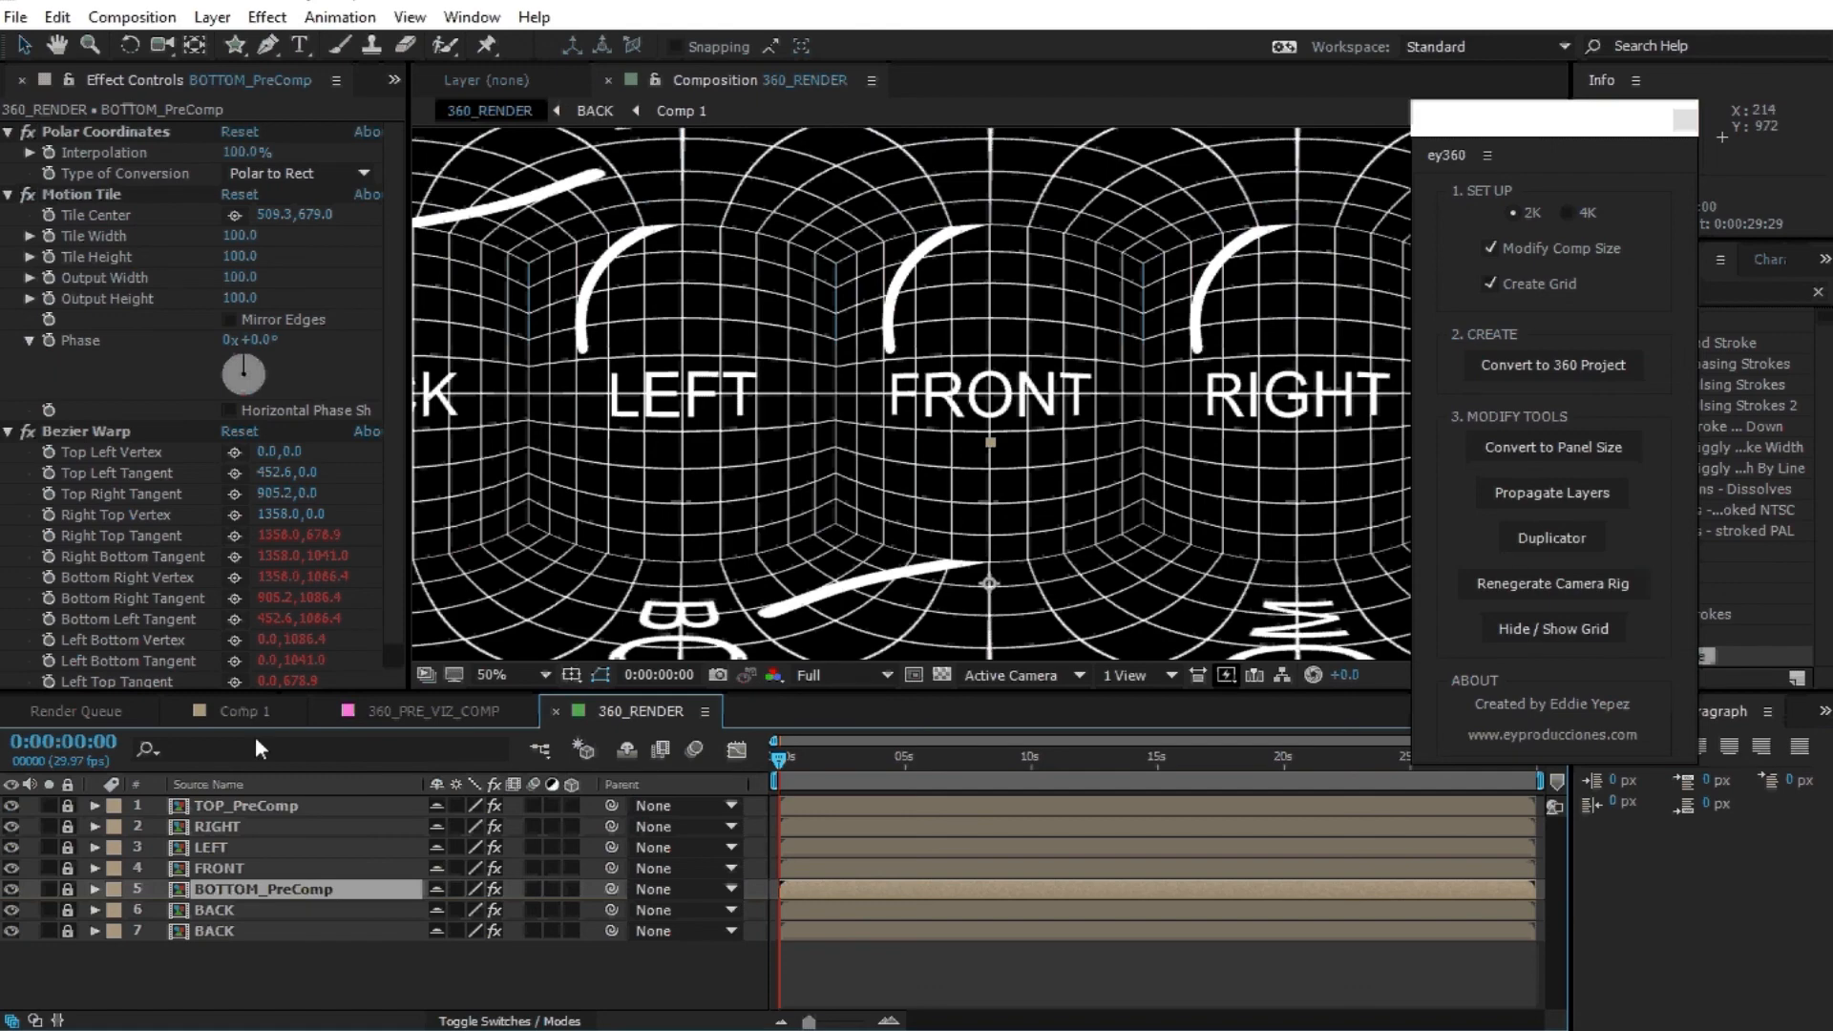
click(413, 710)
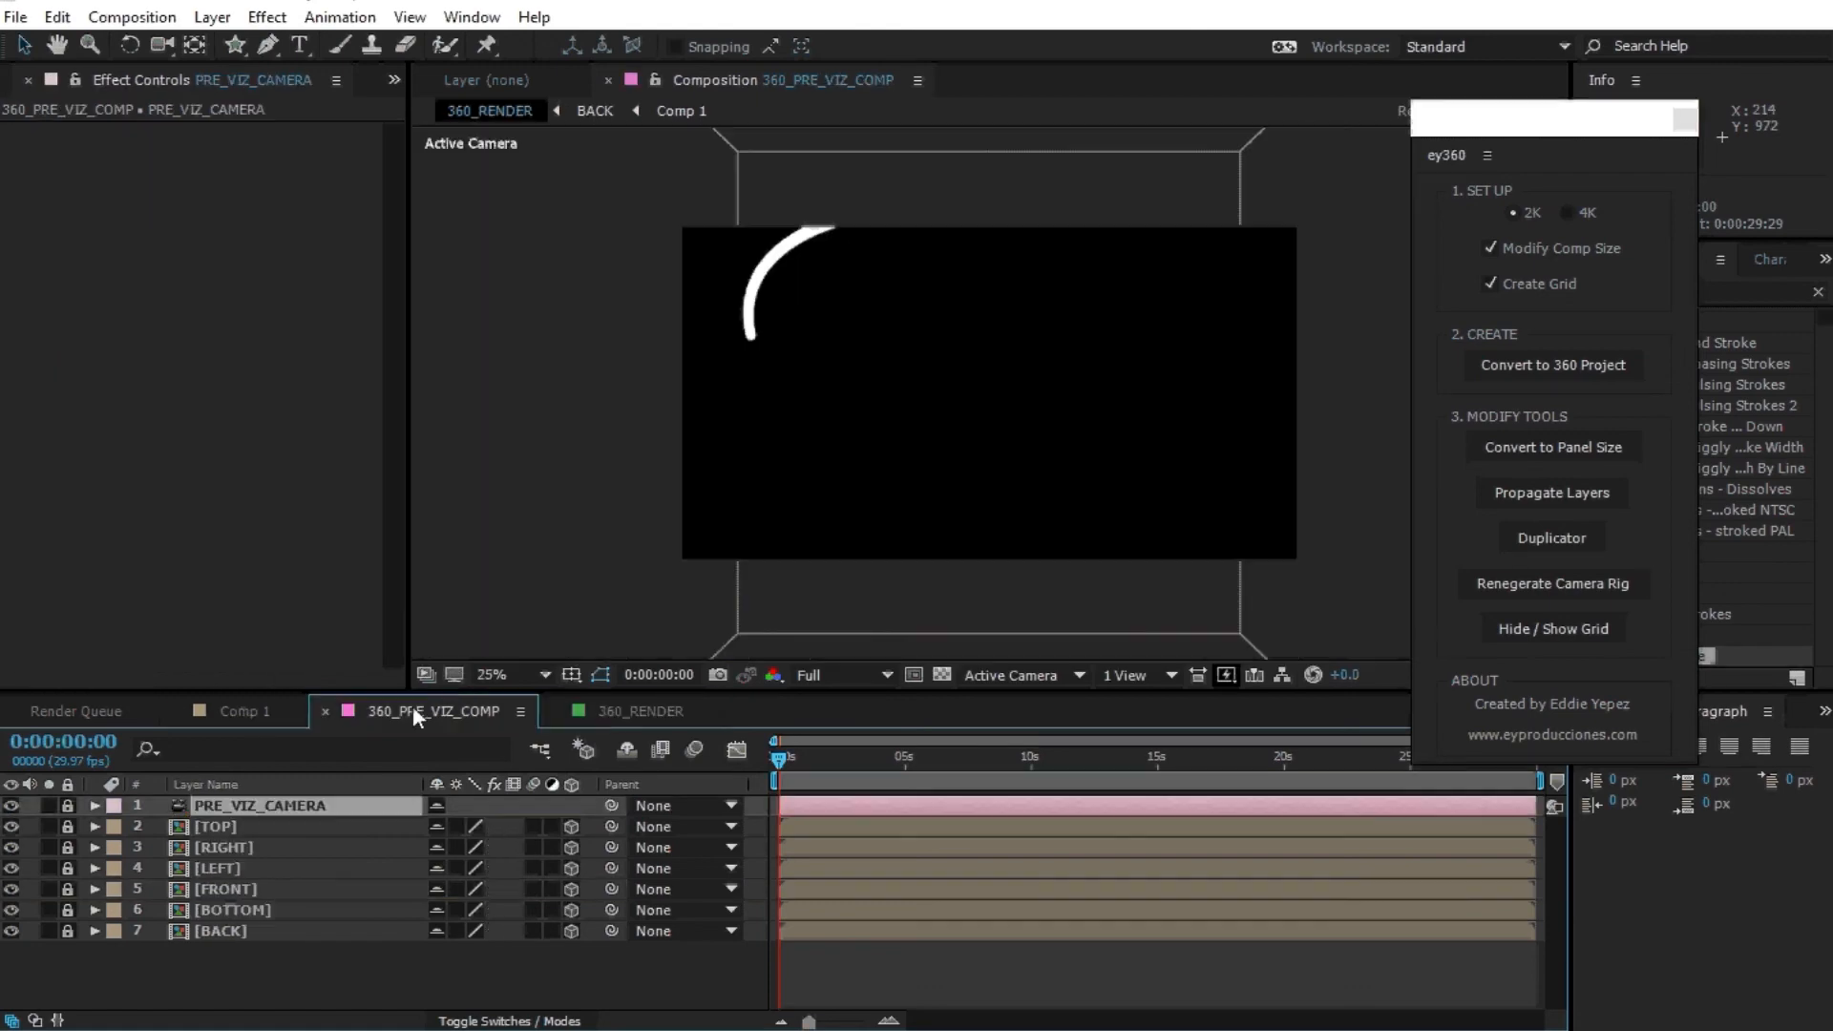
click(646, 704)
Convert Red Solid 1 in Comp 1 to panel size, accepting the change to all instances of the layer.
click(260, 716)
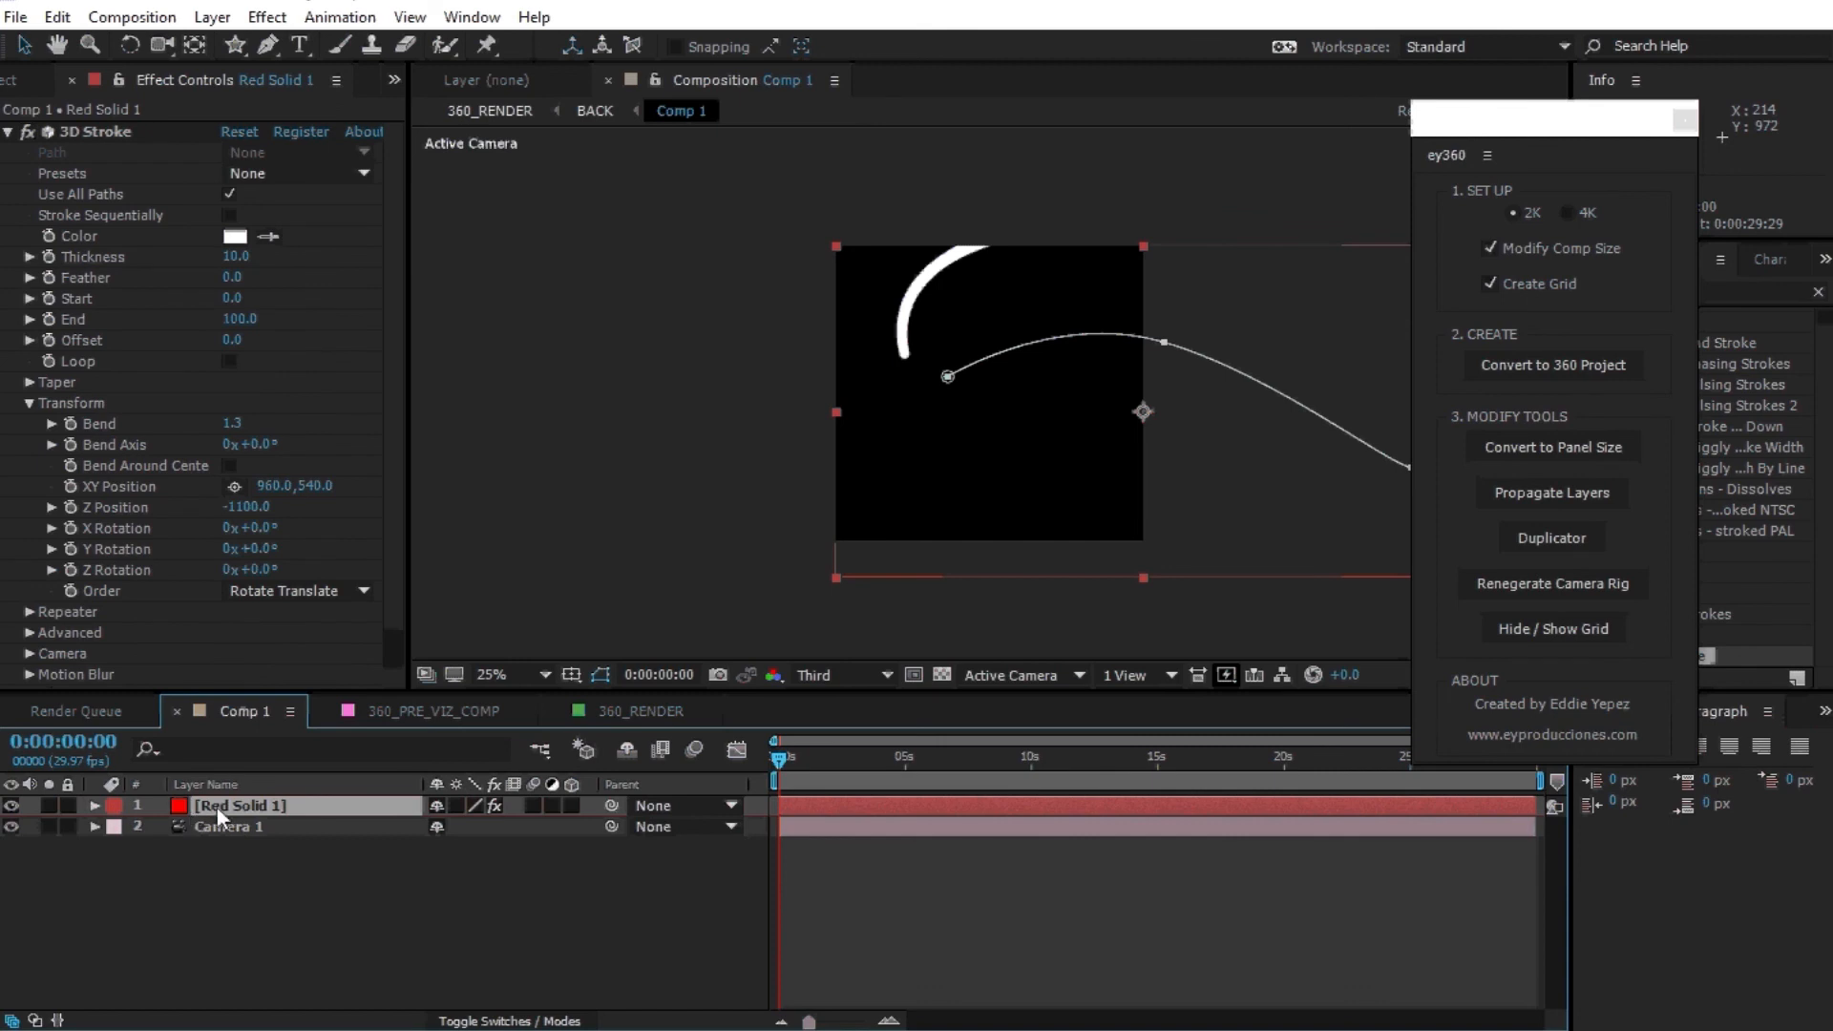
drag(1015, 463, 953, 469)
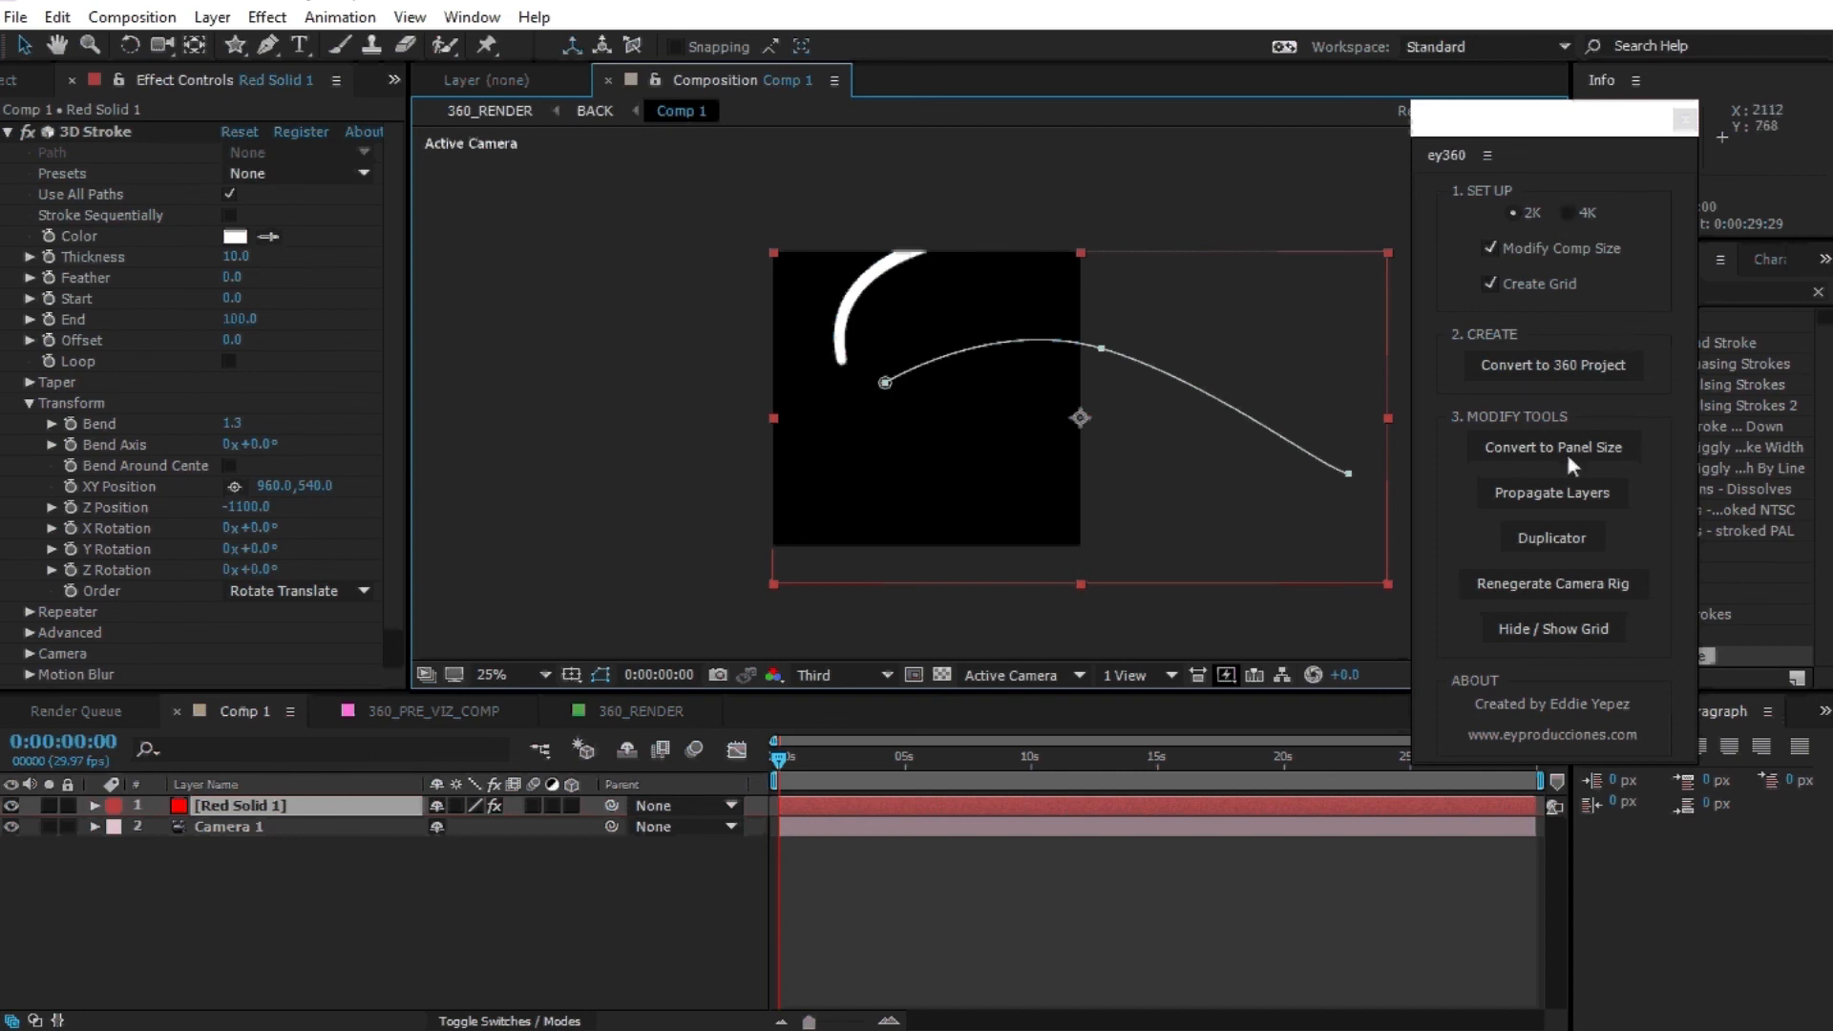
click(1612, 454)
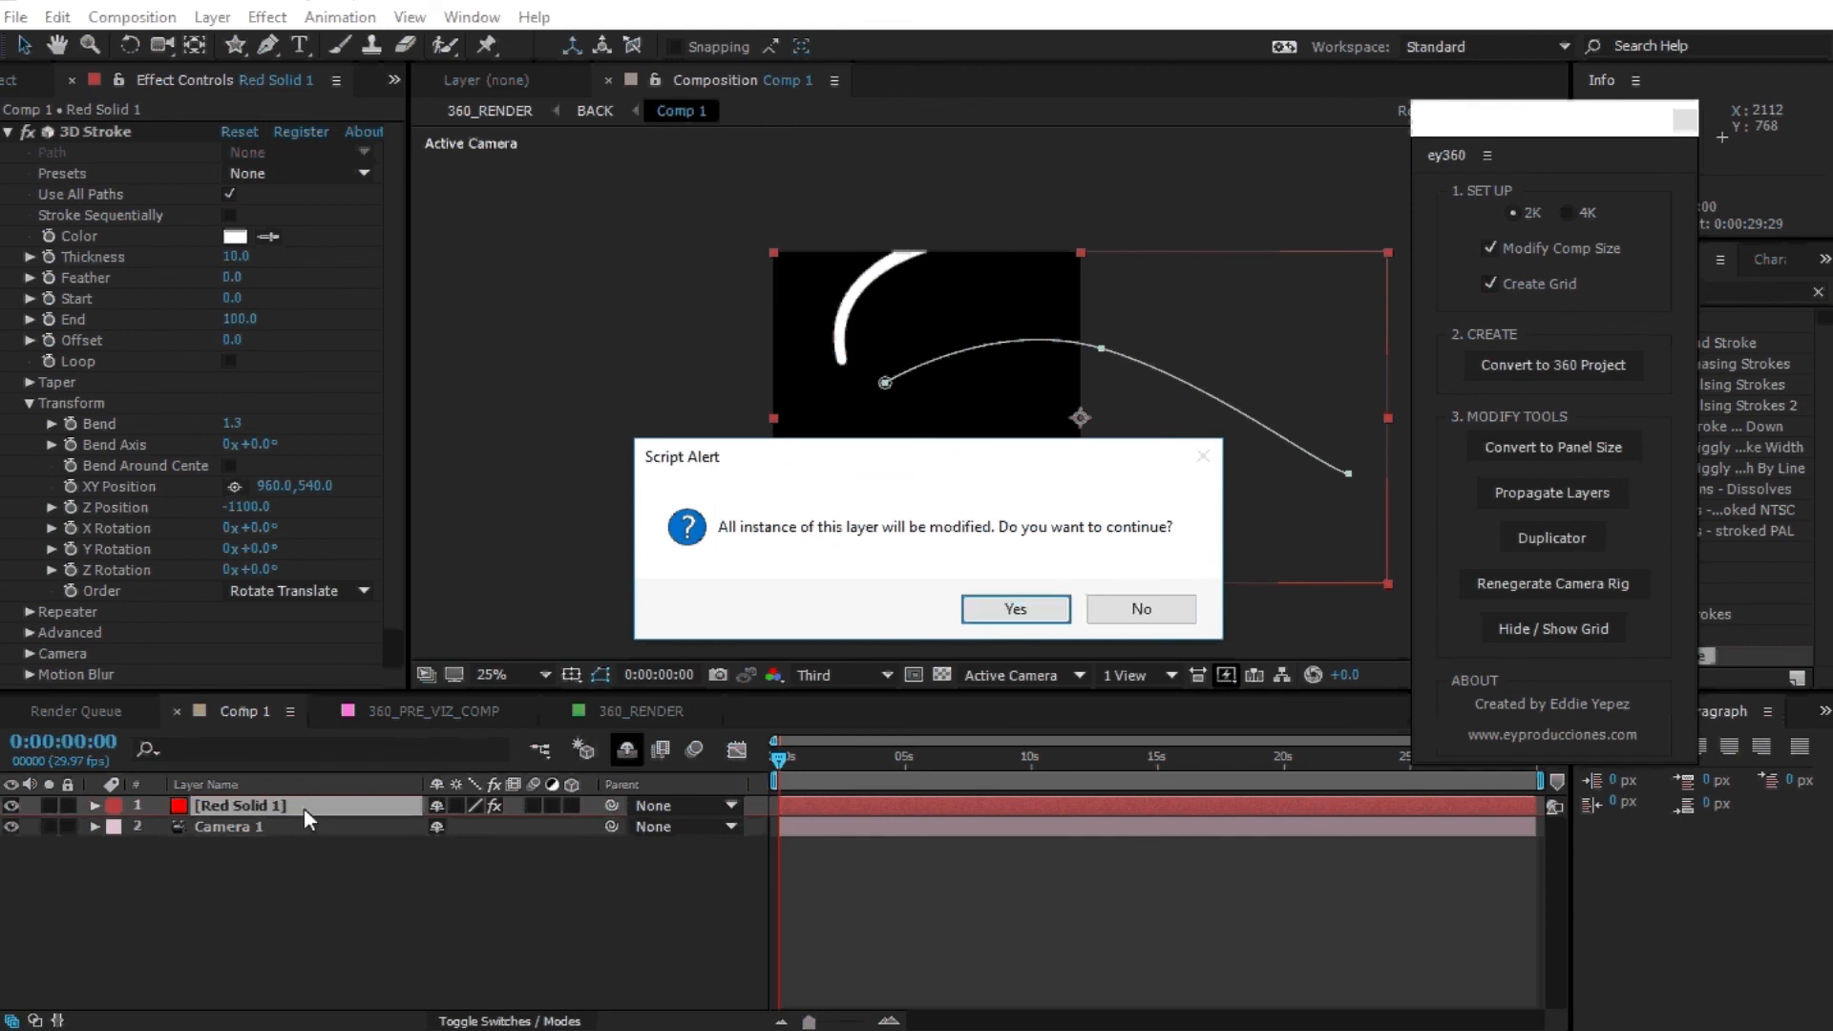
click(1016, 609)
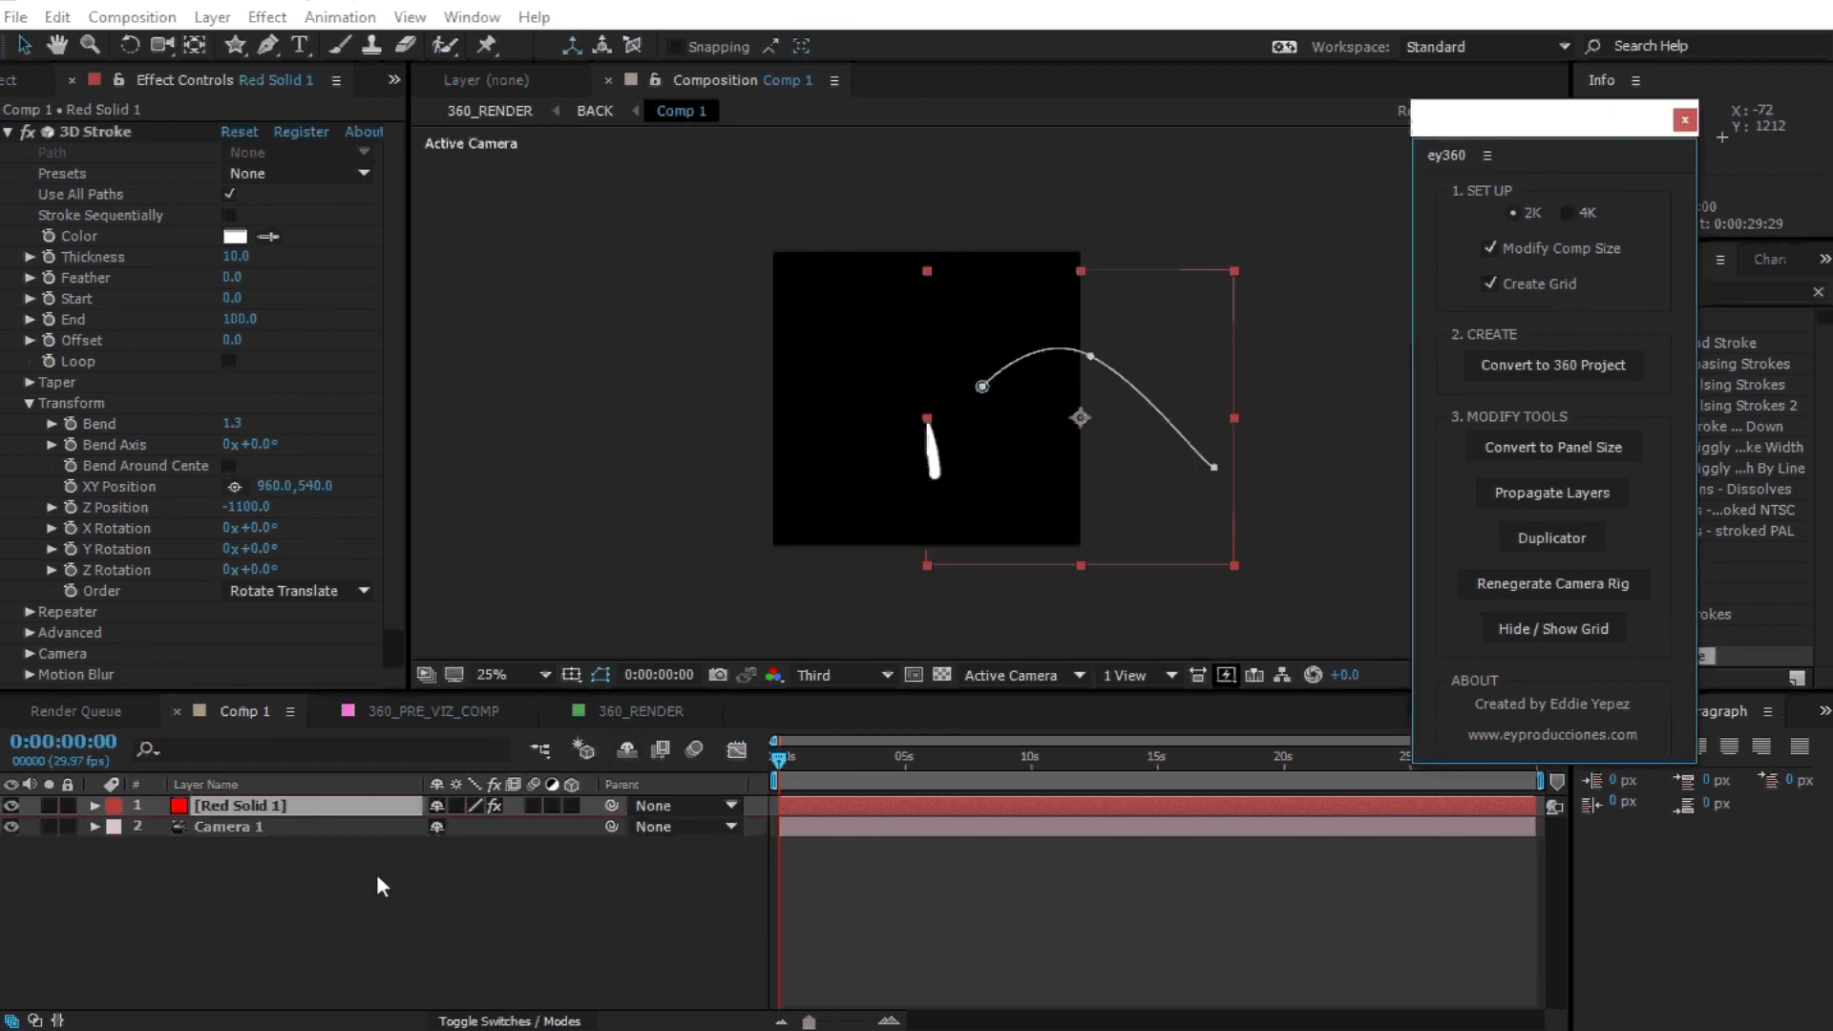
Reset Red Solid 1's Position to 480, 480 and set the 3D Stroke's XY Position to 937, 480.
key(p)
right_click(210, 827)
click(336, 754)
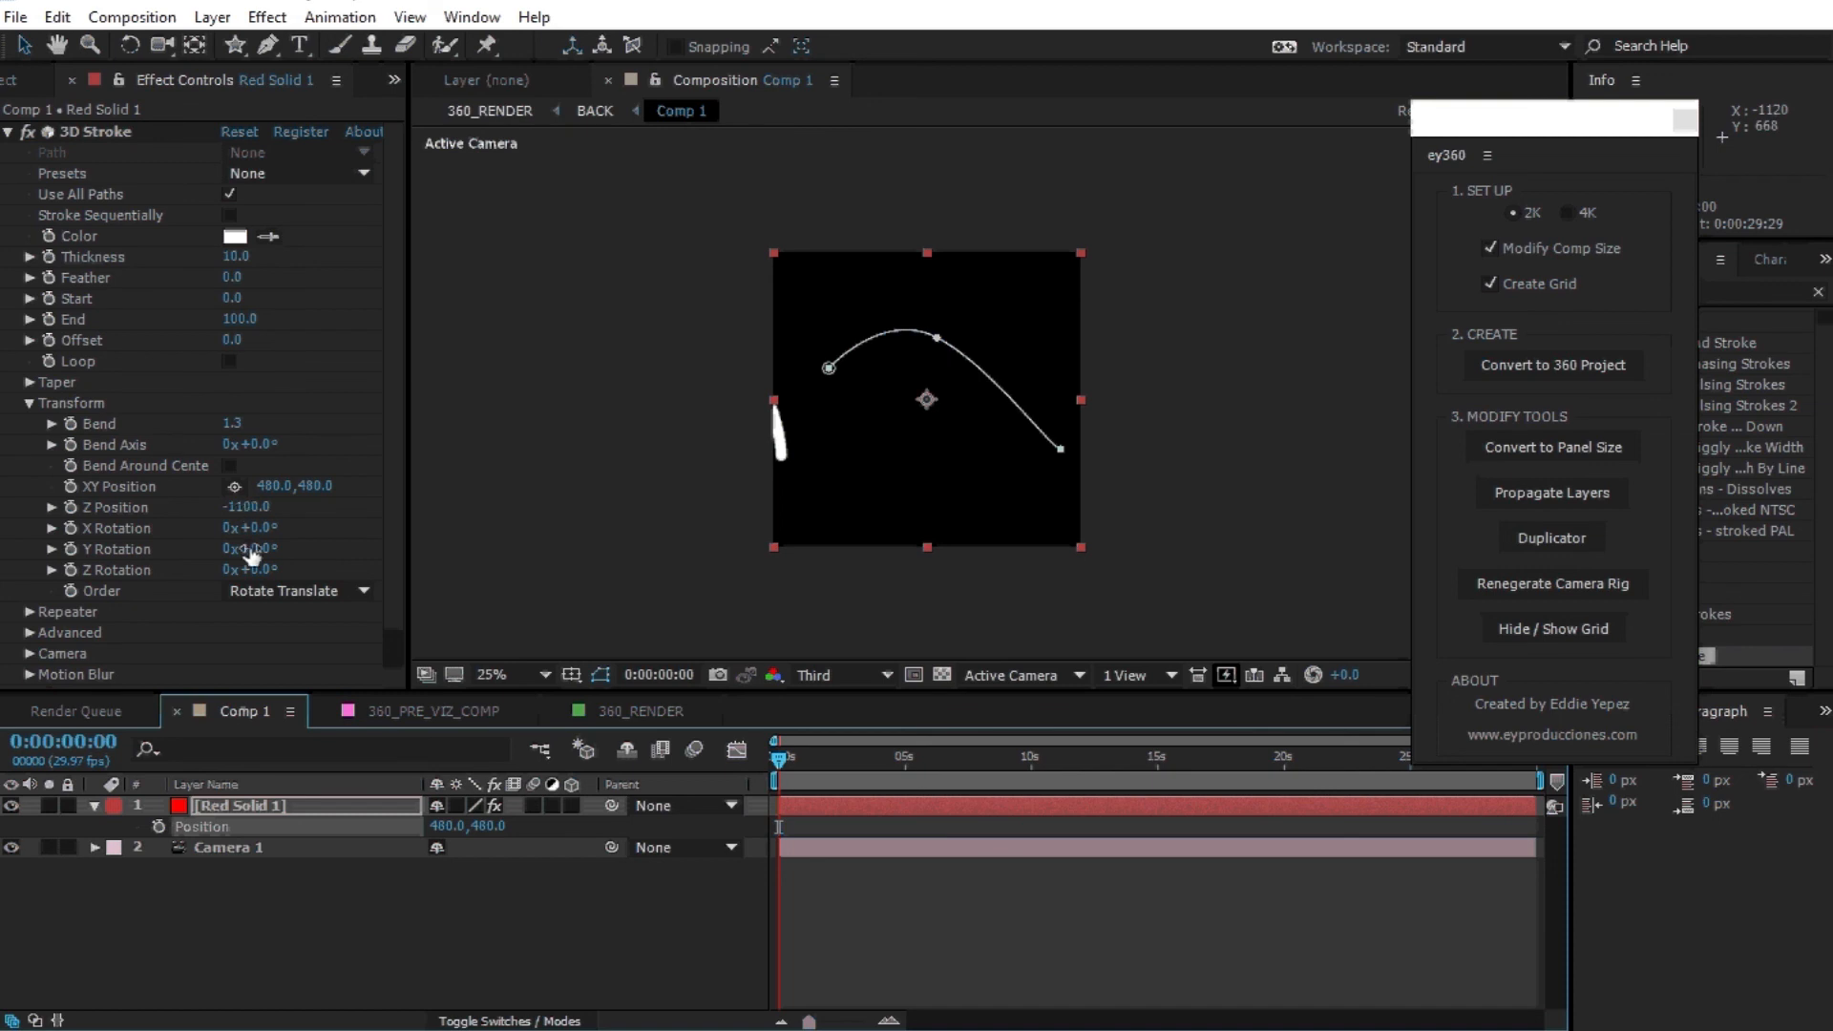
mouse_move(272, 486)
mouse_down()
mouse_move(892, 479)
mouse_move(841, 480)
mouse_up()
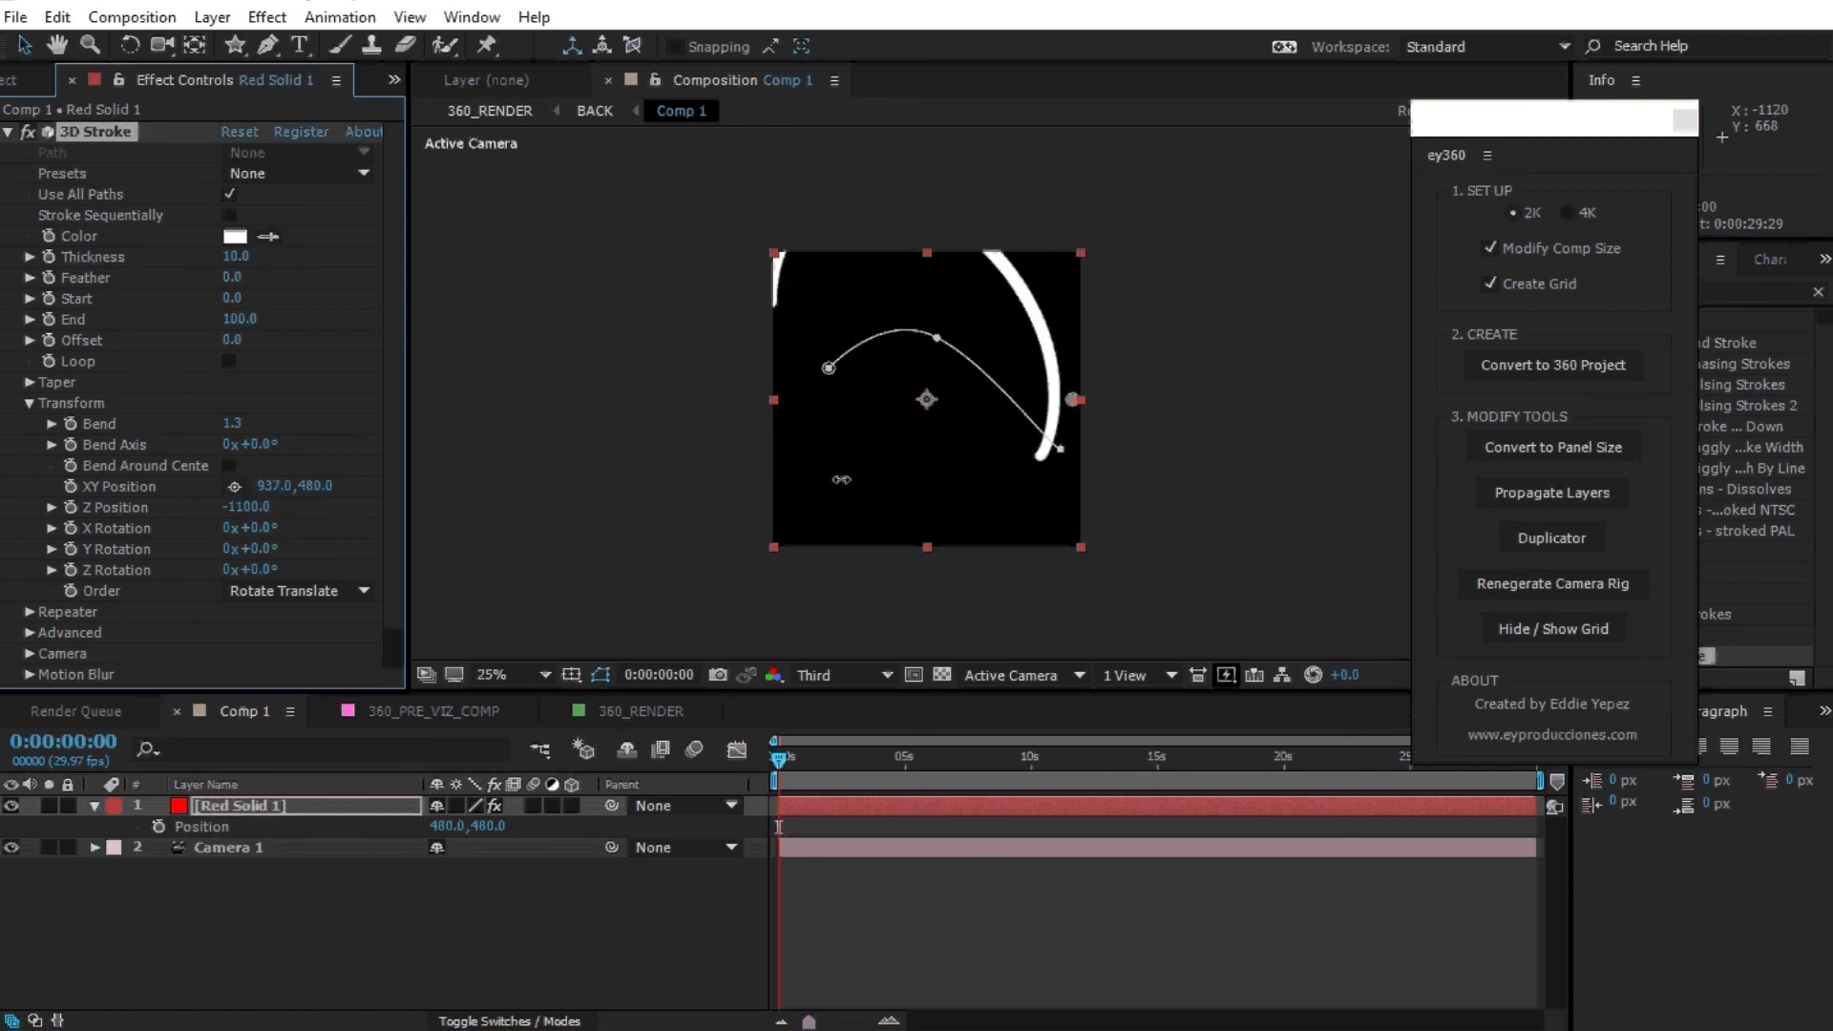
click(380, 893)
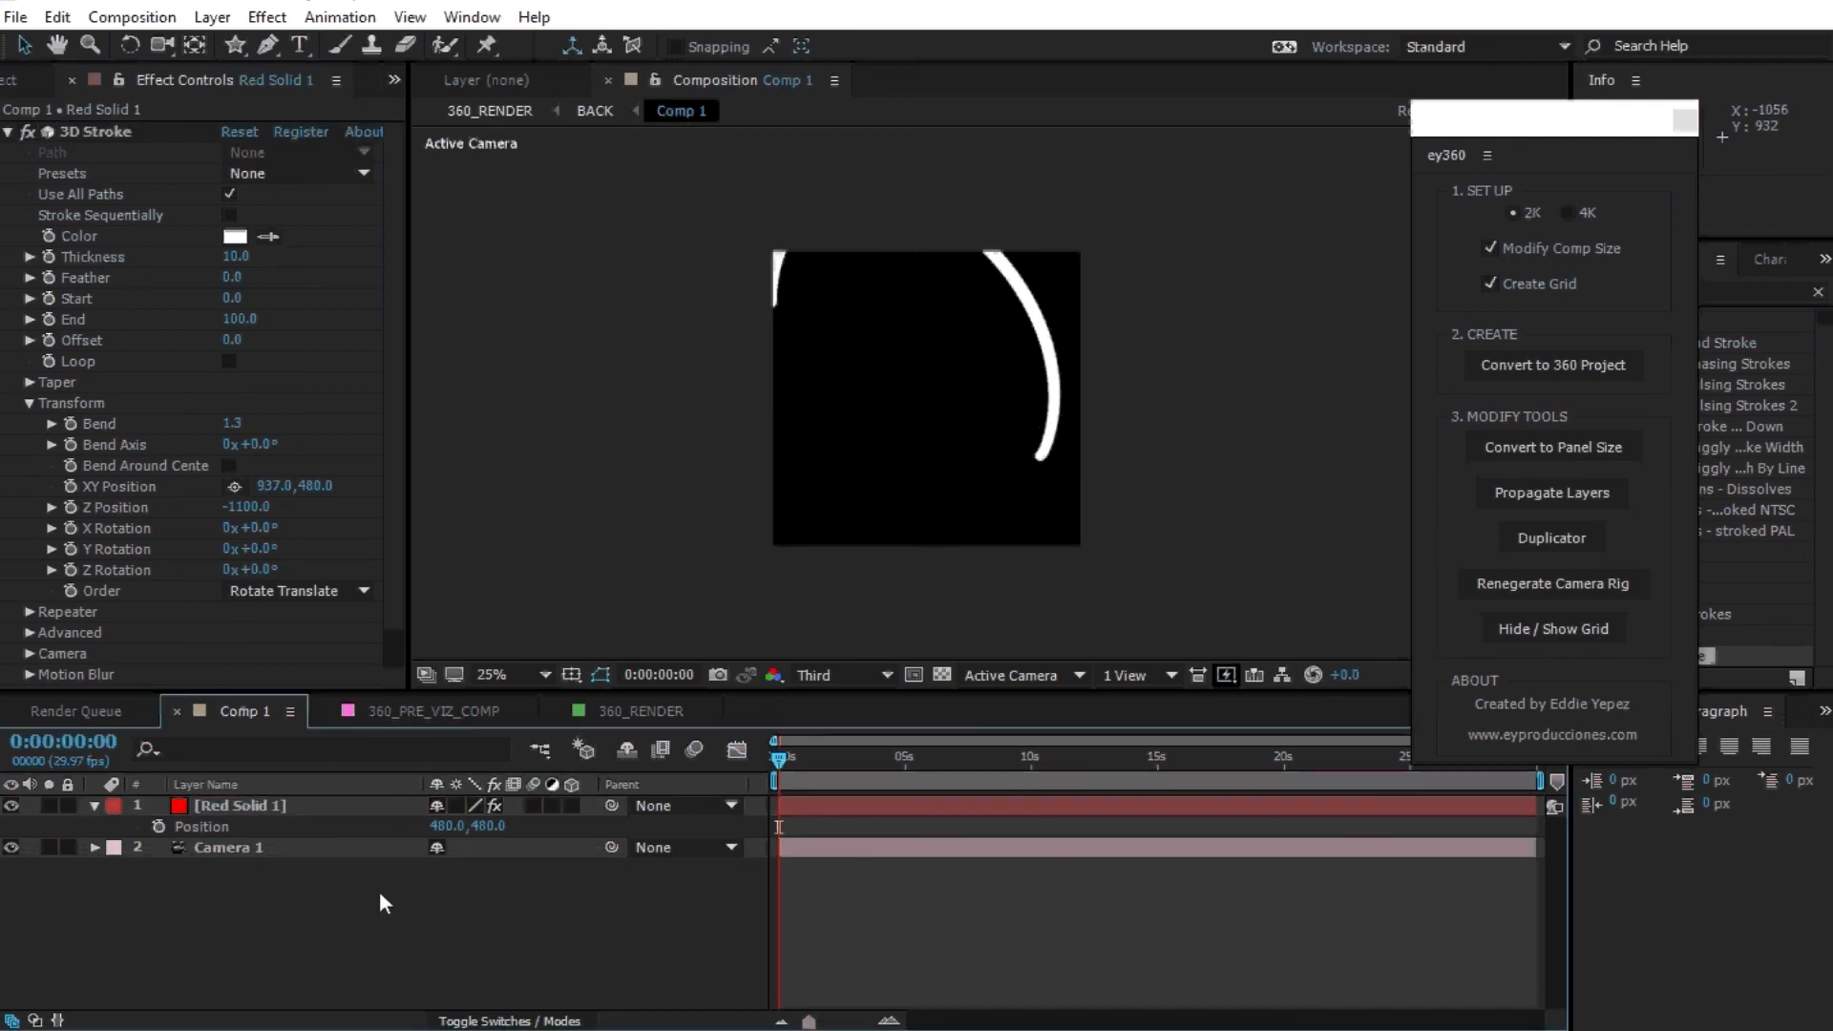
Check the stroke in 360_PRE_VIZ_COMP and 360_RENDER, and propagate the Red Solid 1 layer from Comp 1.
click(428, 708)
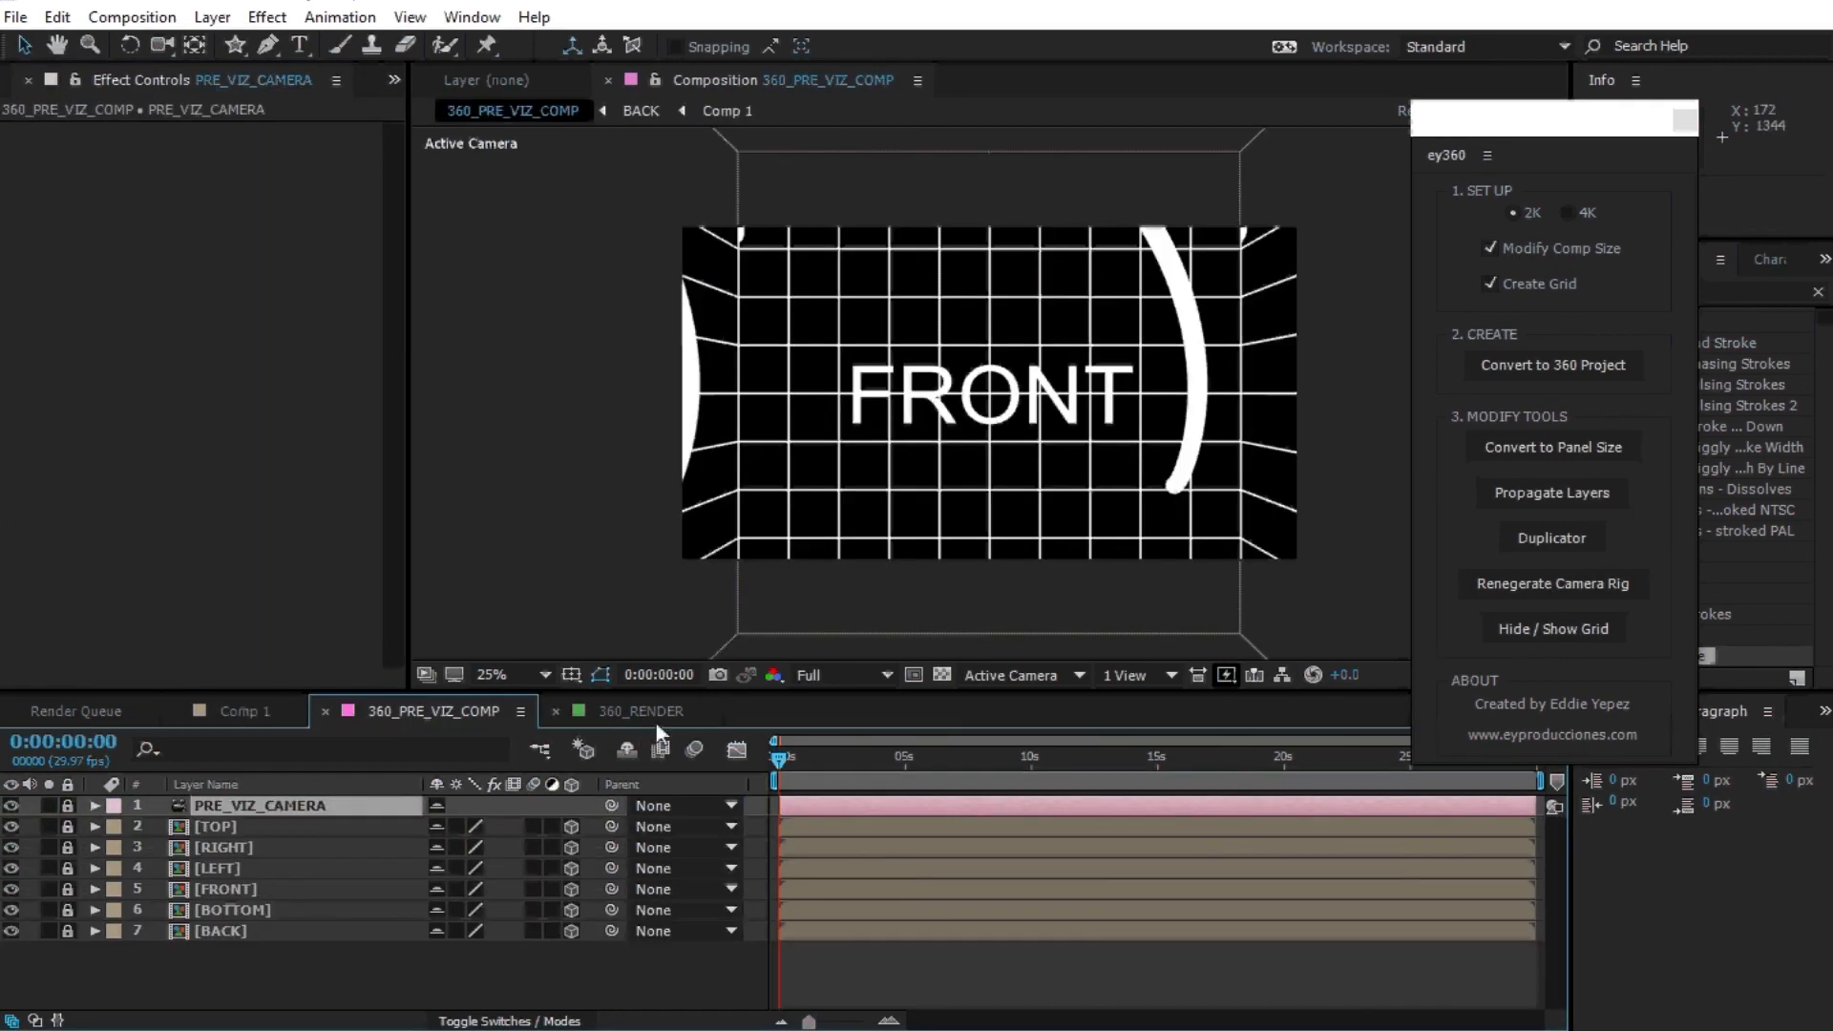
click(640, 712)
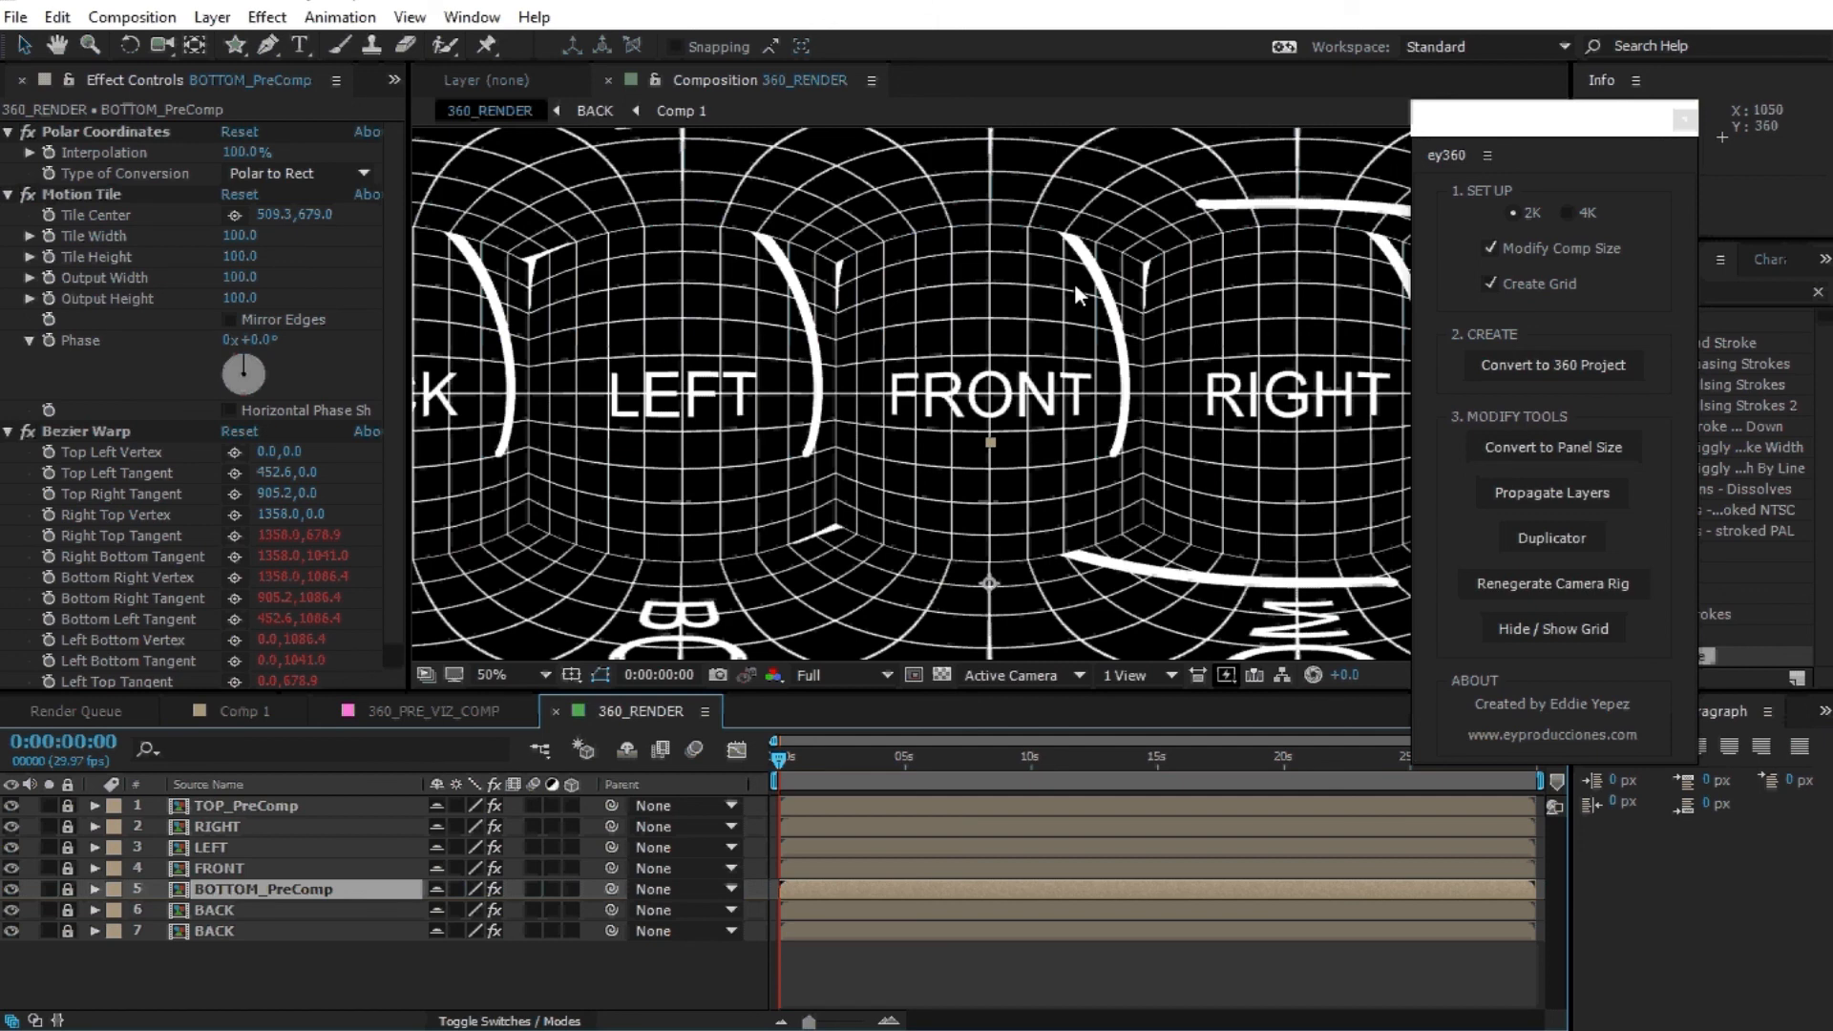
click(244, 712)
click(249, 808)
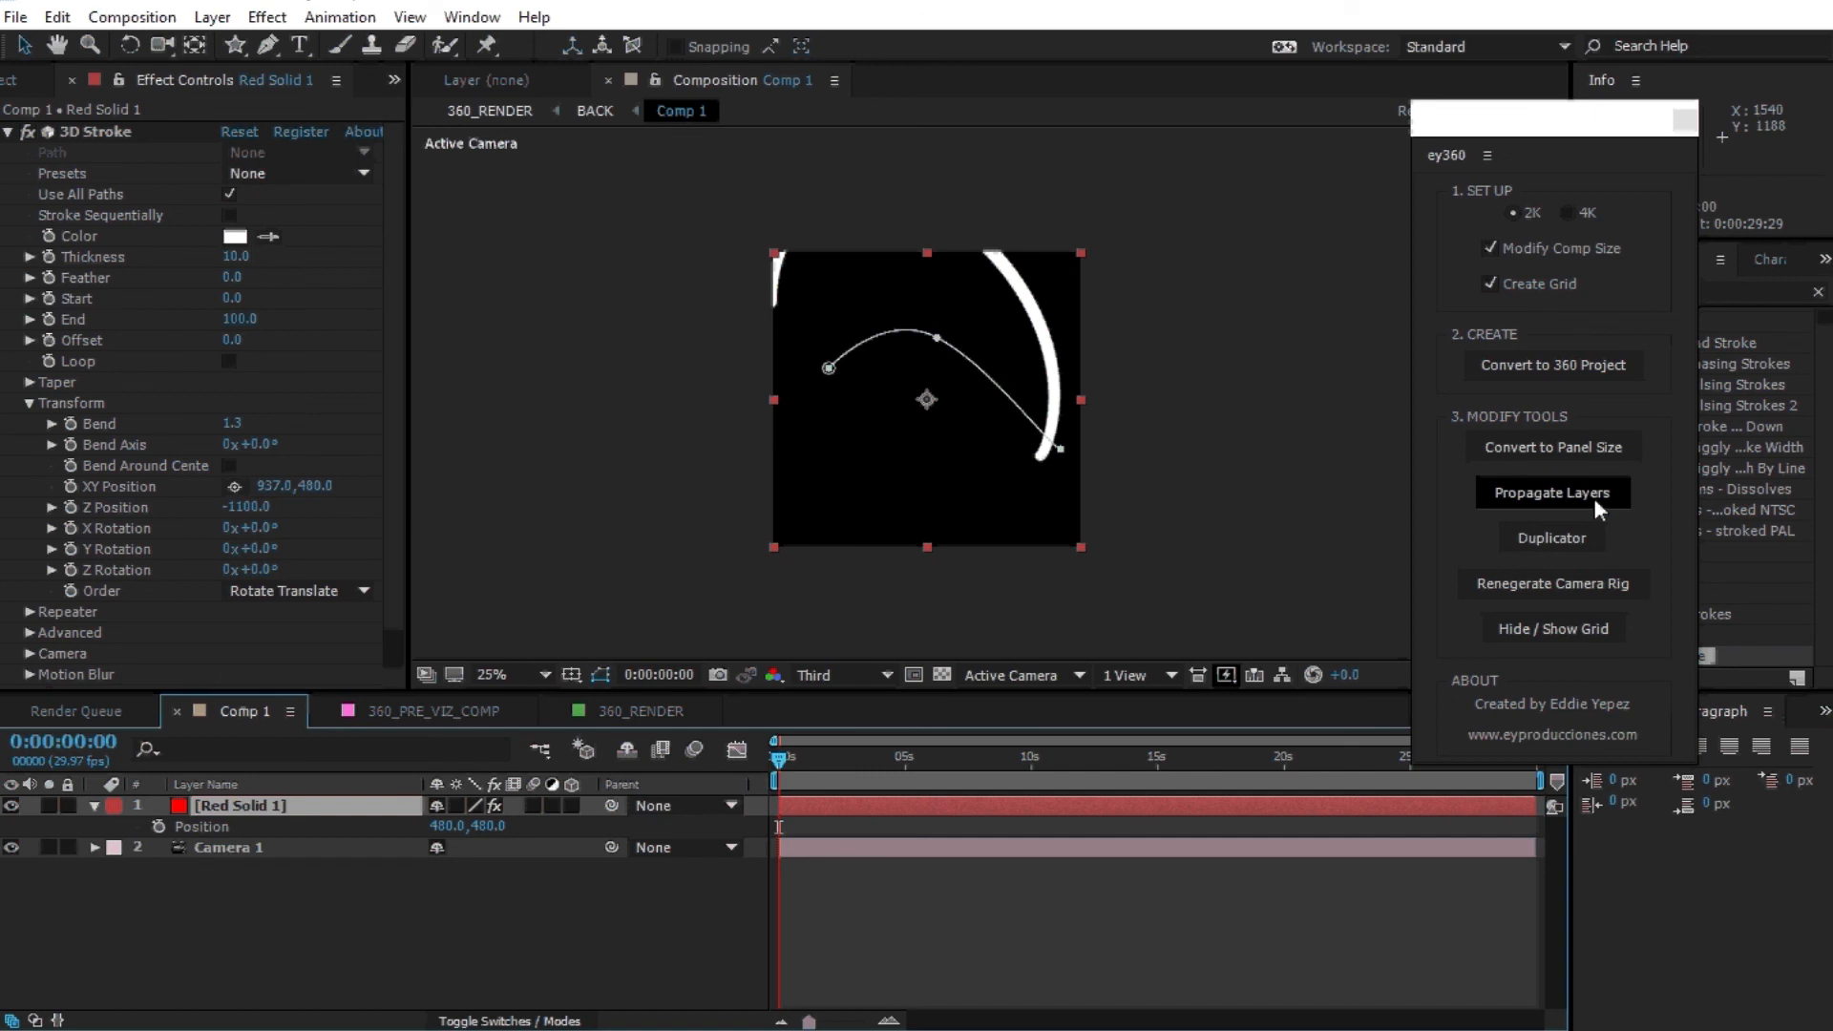
click(1594, 496)
click(1006, 613)
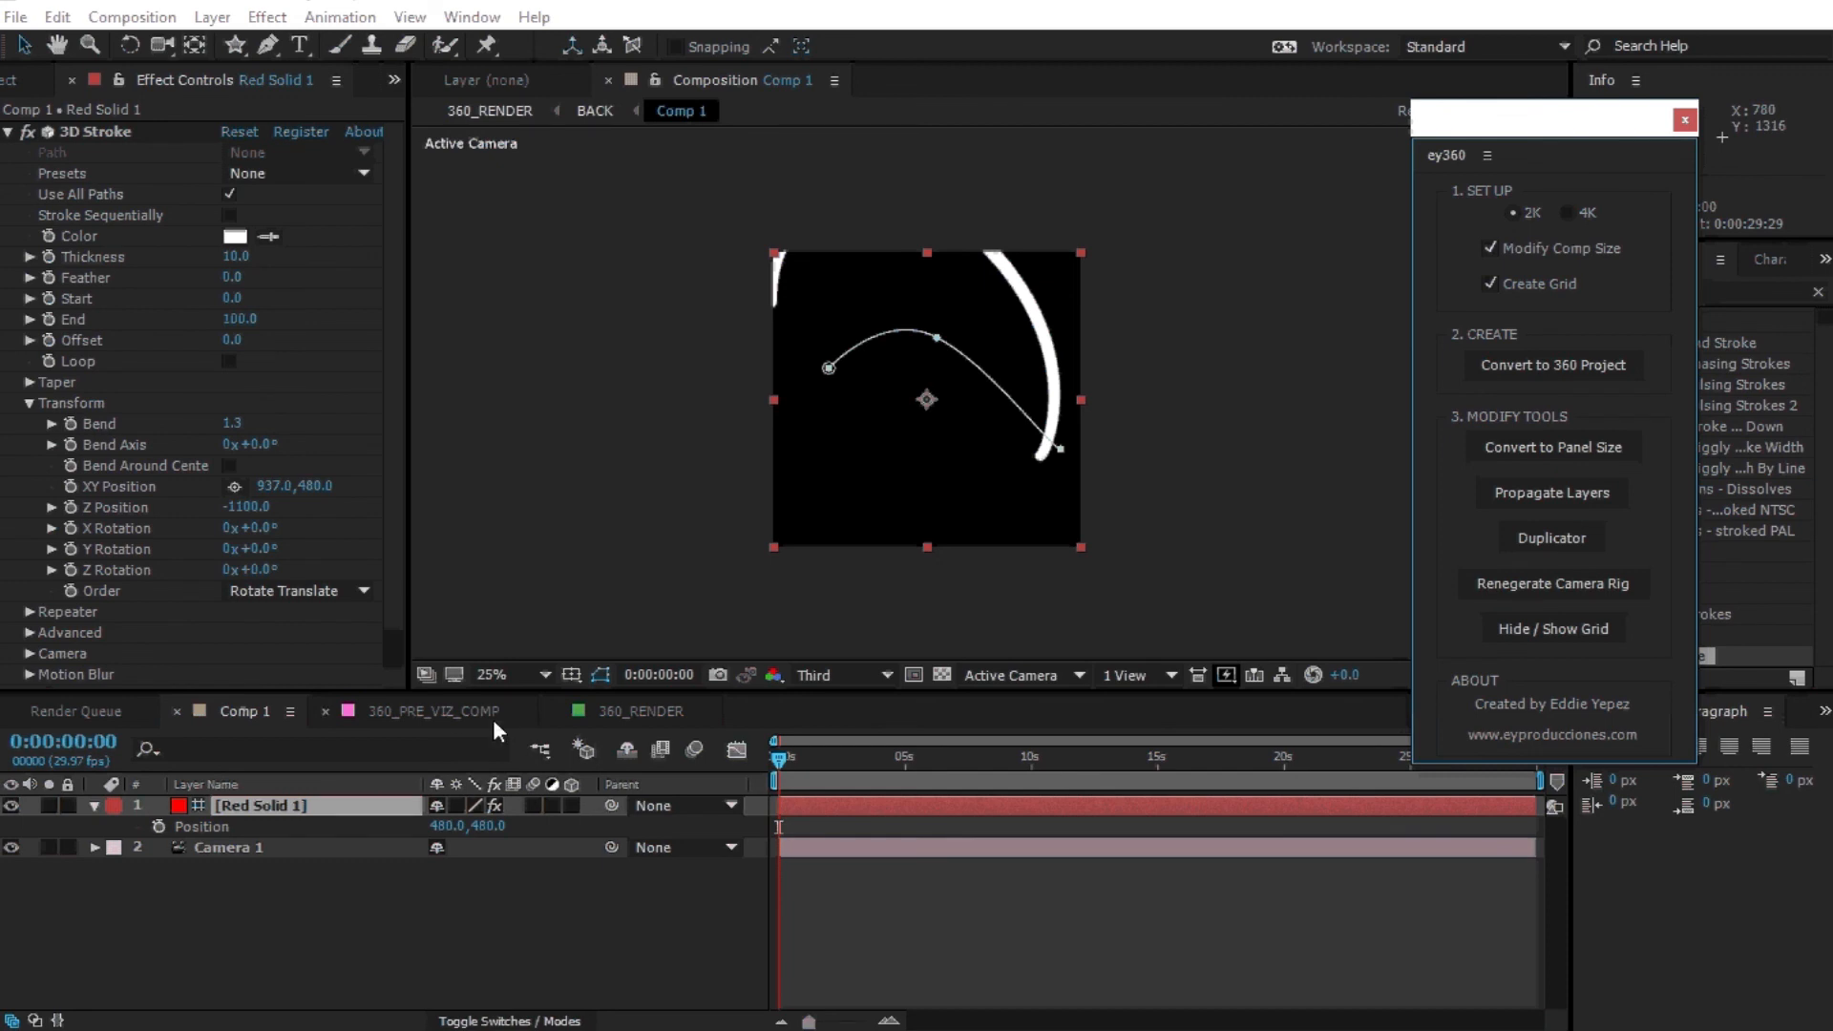
Orbit the camera around the stroke in 360_PRE_VIZ_COMP with the grid hidden, and inspect the stroke in 360_RENDER.
click(448, 709)
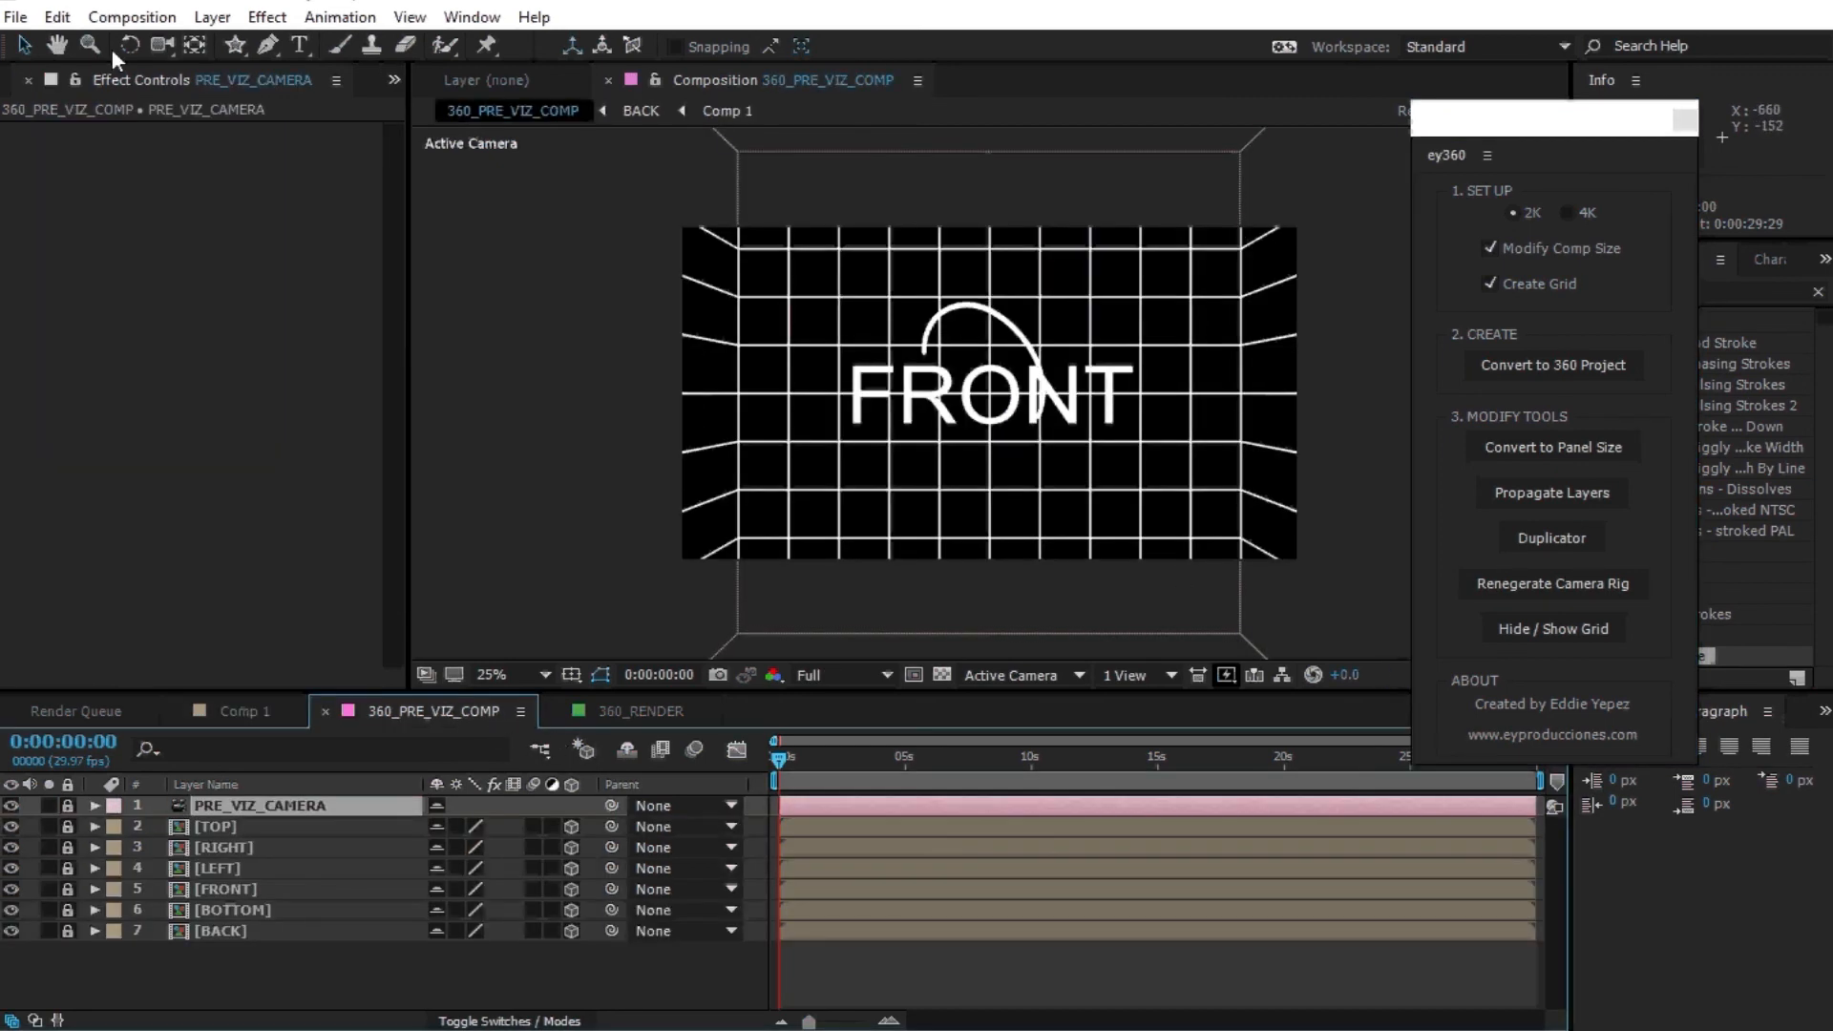
click(155, 45)
drag(1271, 534, 1019, 410)
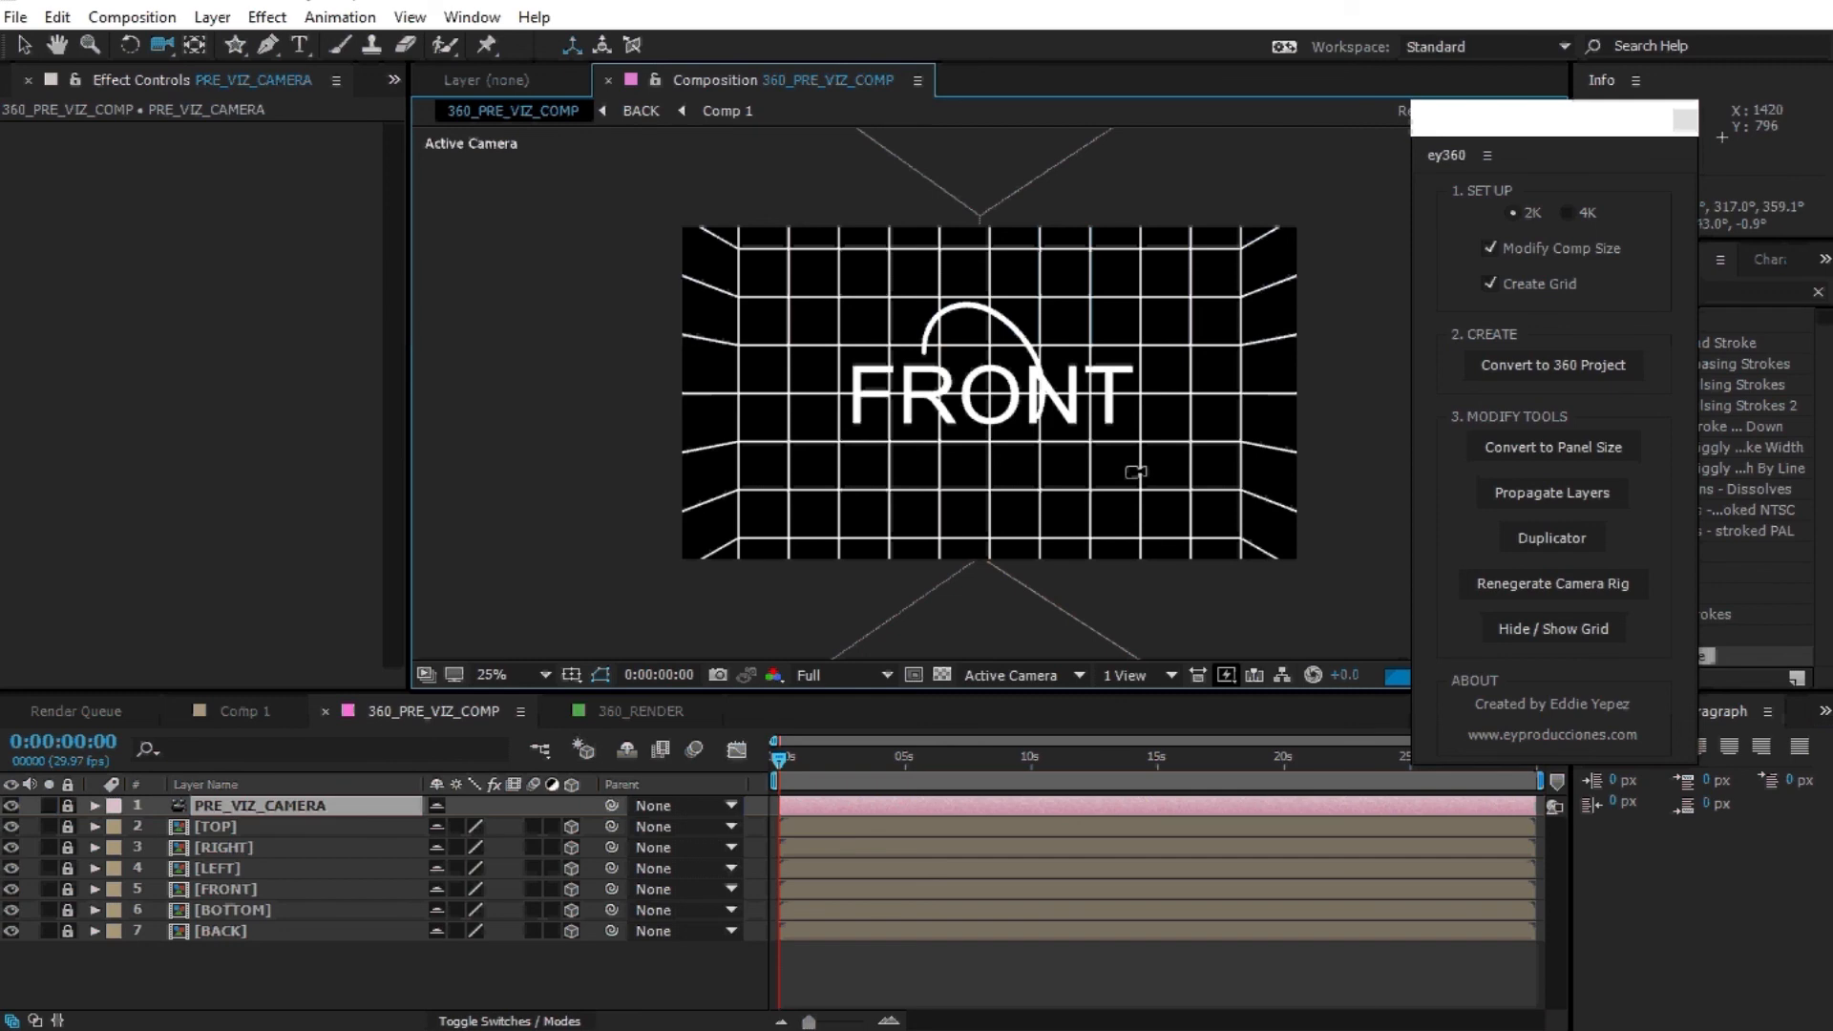
click(1577, 655)
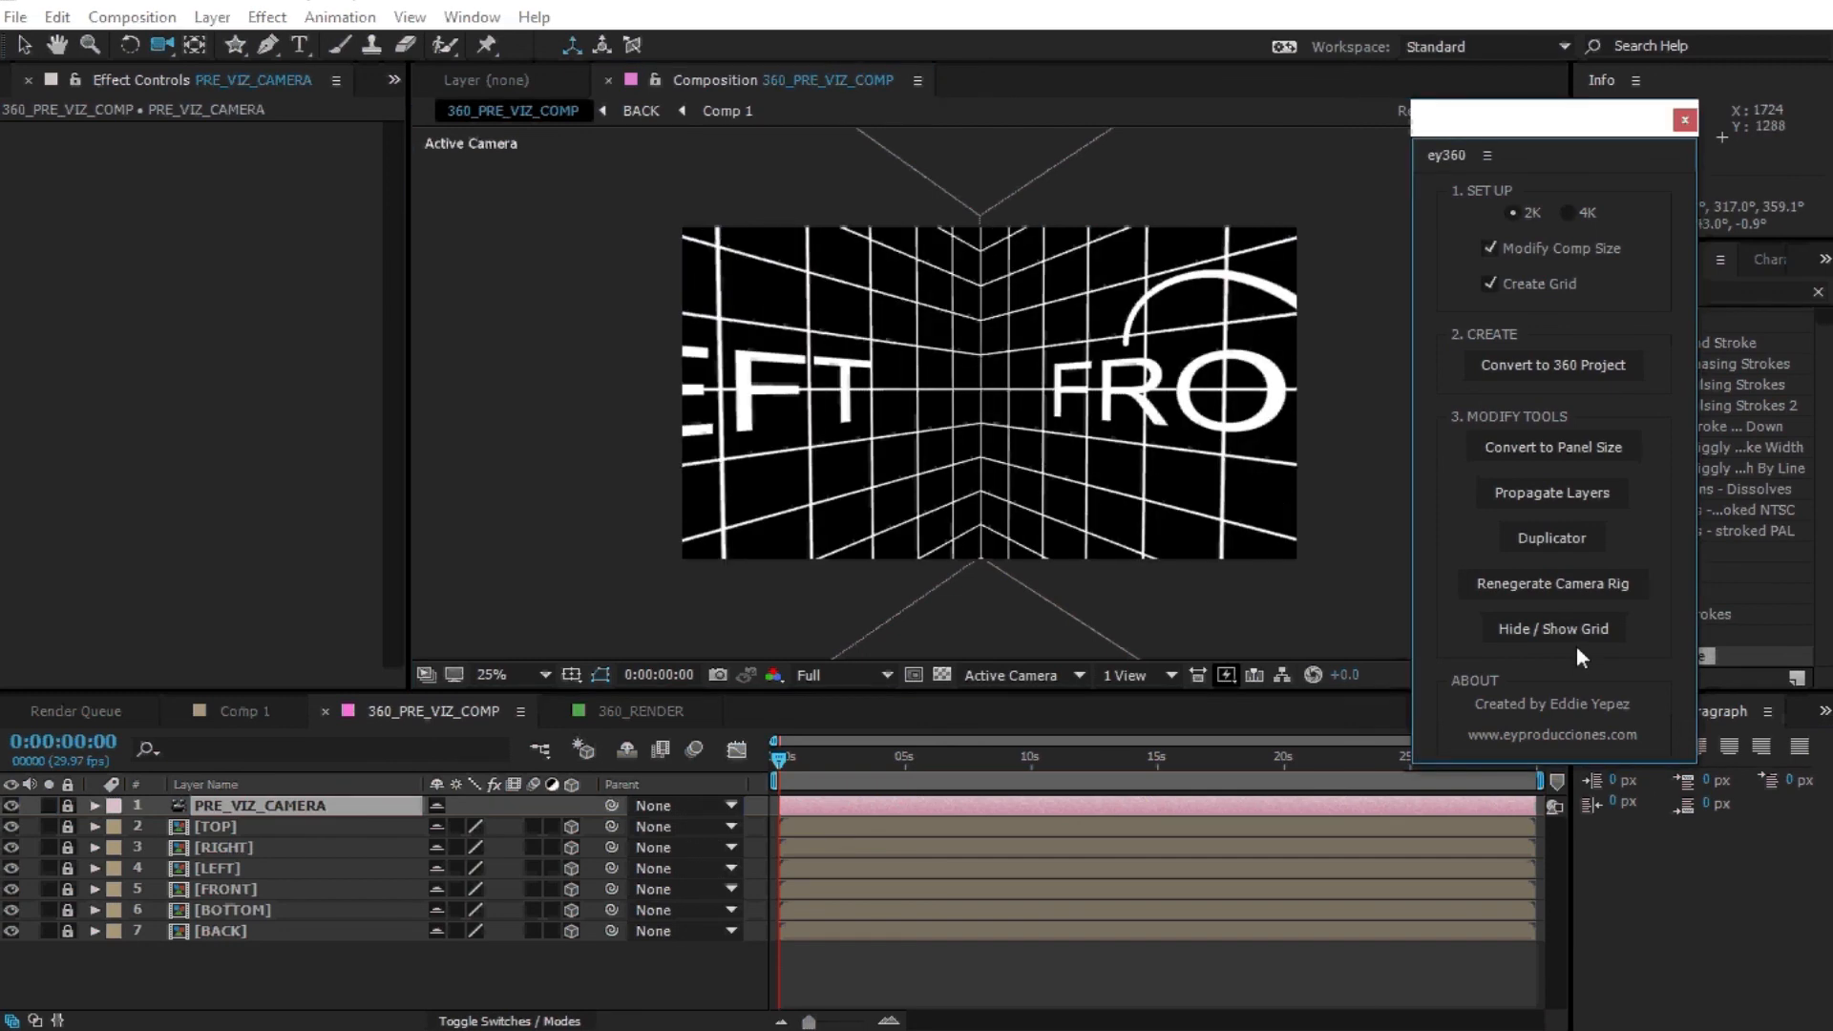
click(1592, 630)
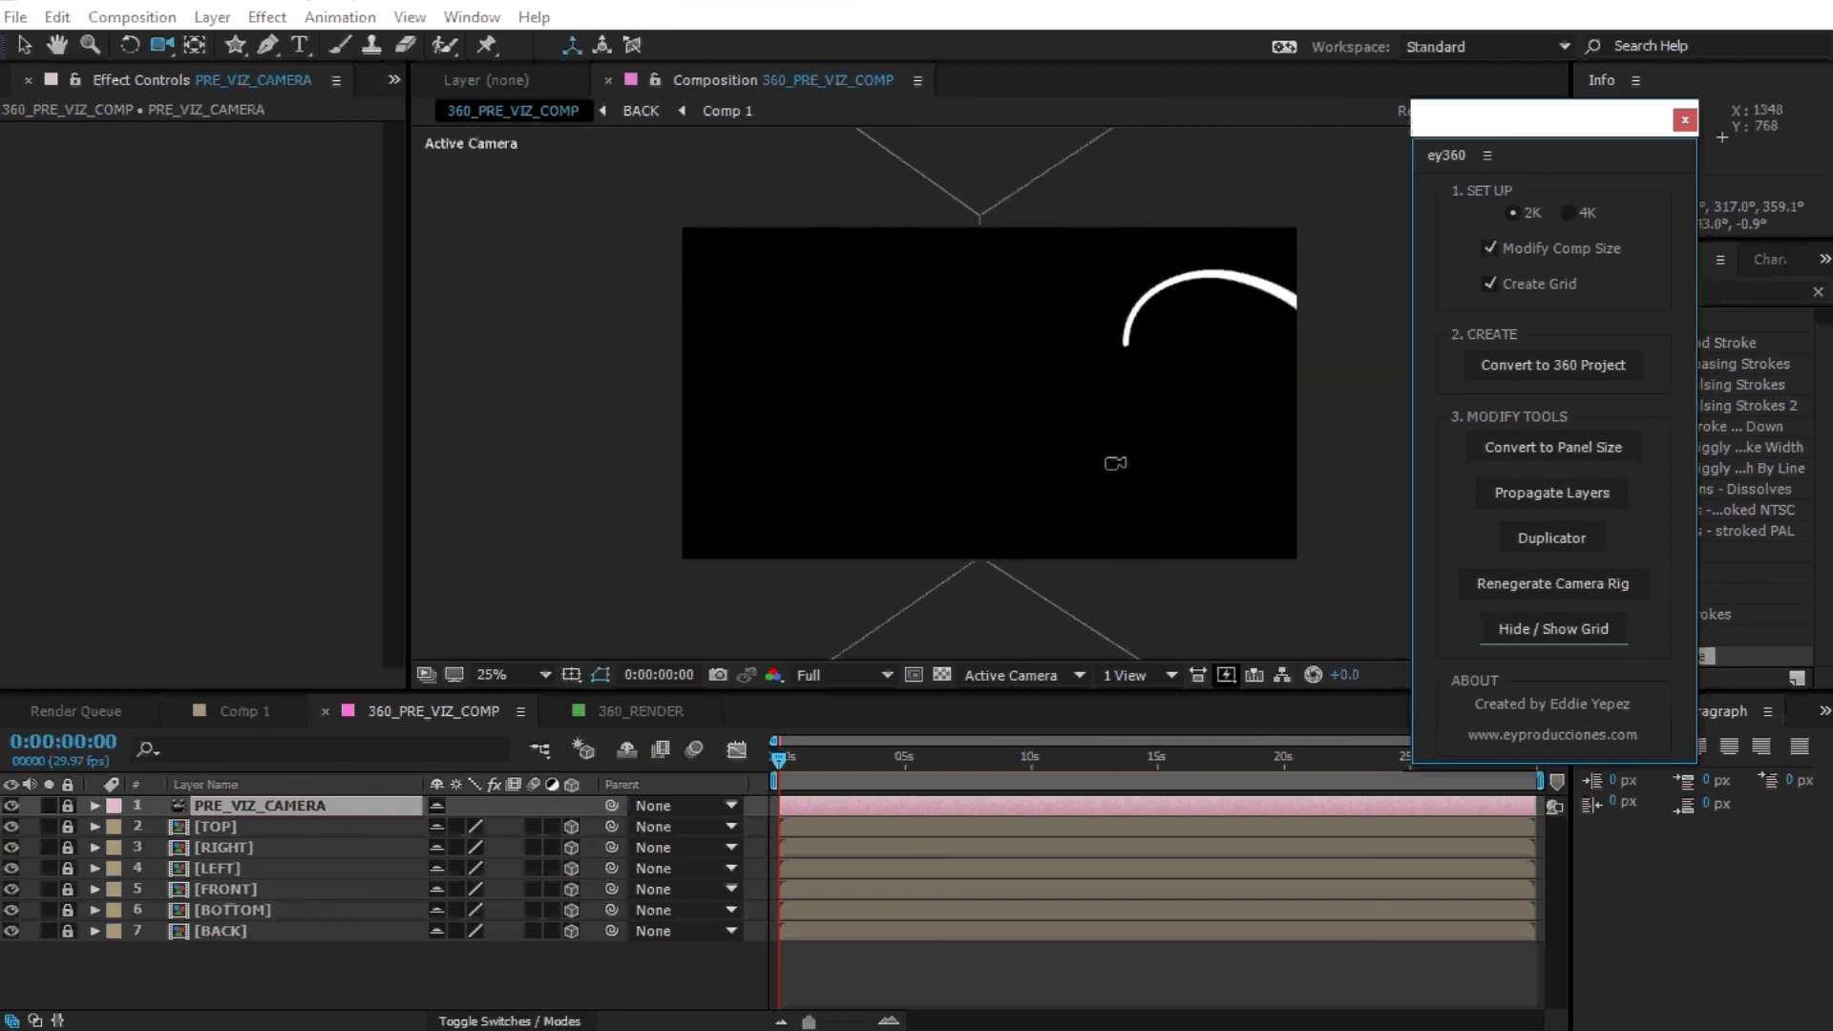
drag(1115, 463, 1011, 442)
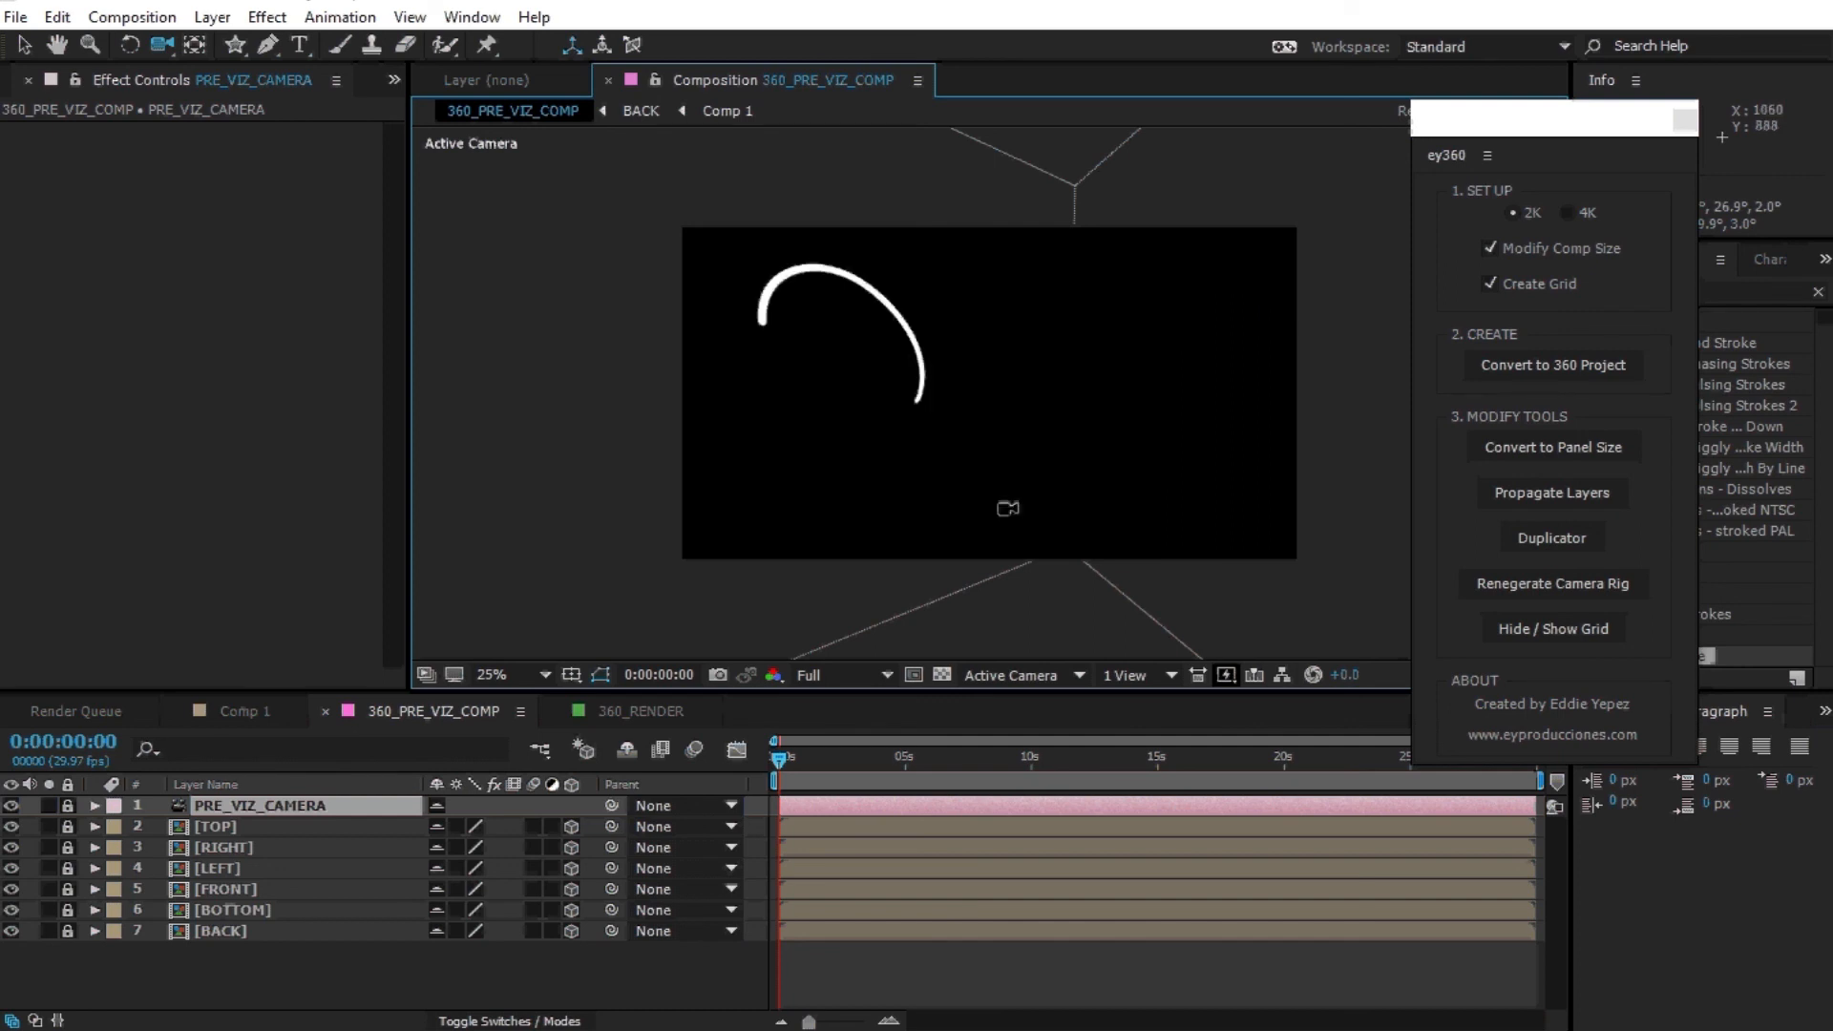
click(584, 750)
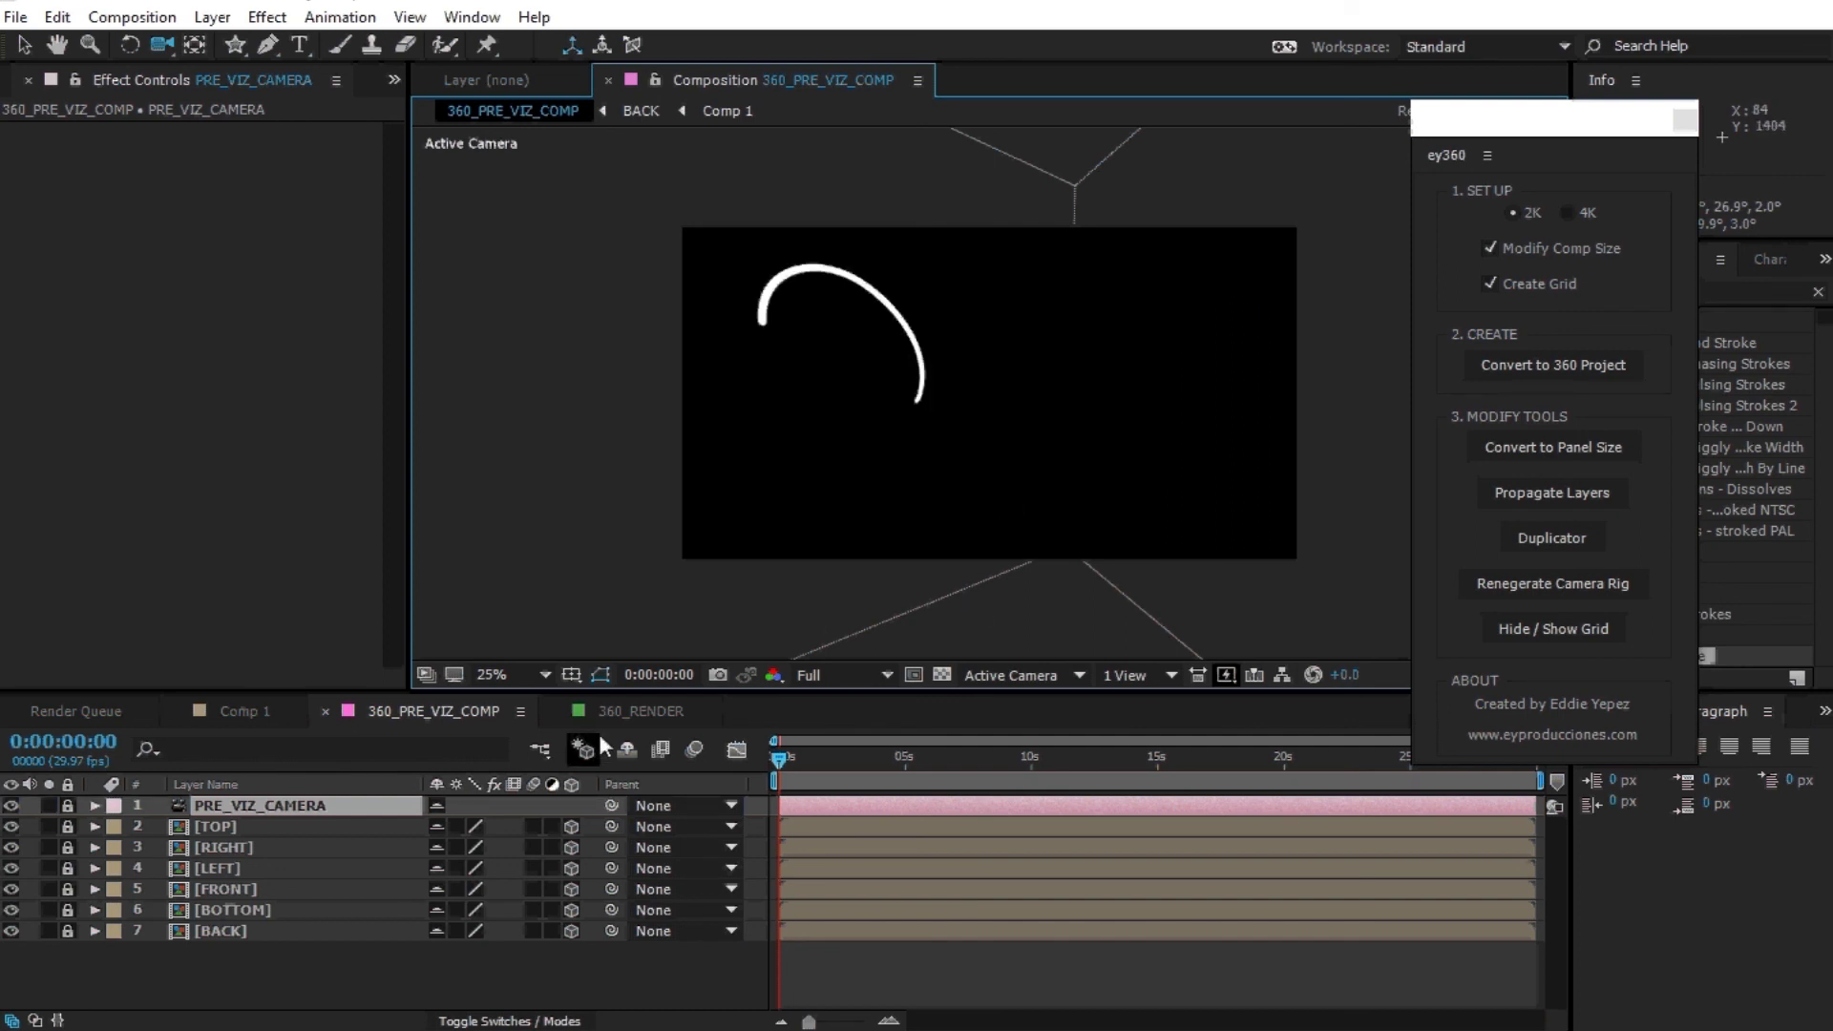
click(659, 711)
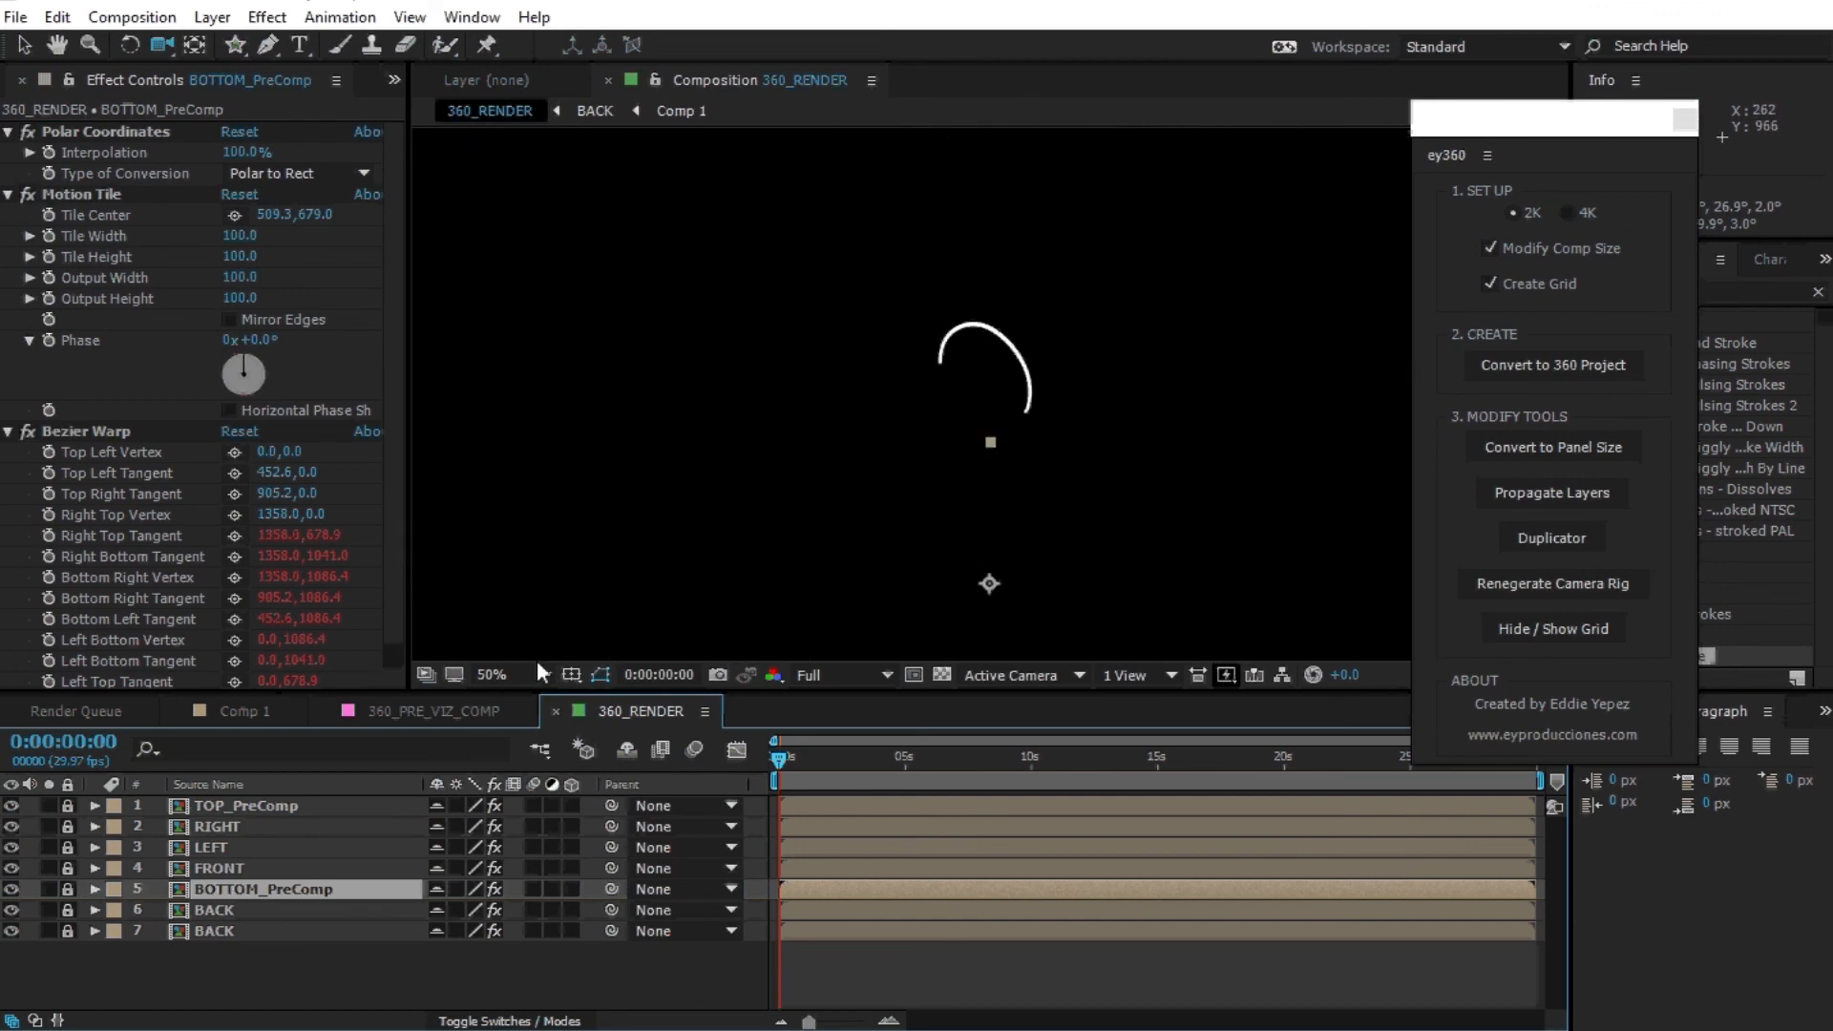
Set the 3D Stroke color on Red Solid 1 in Comp 1 to FF0000 and check it in 360_PRE_VIZ_COMP.
click(244, 711)
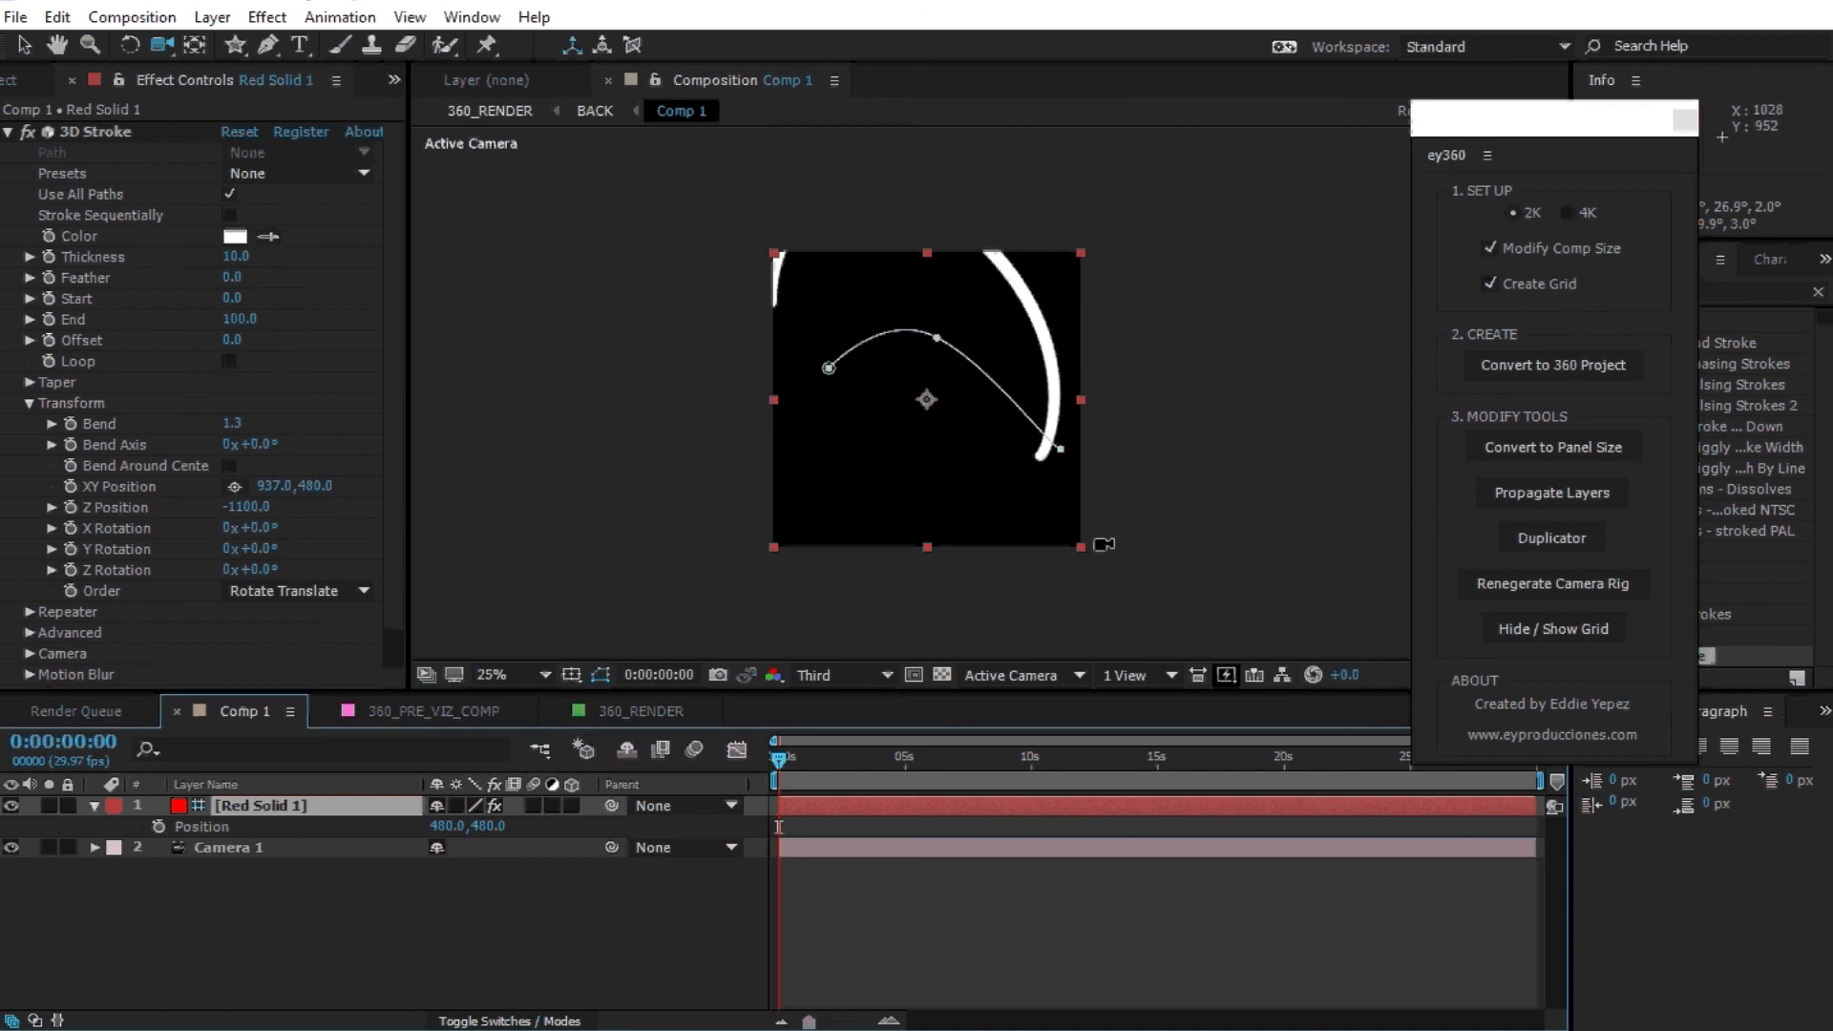
click(284, 806)
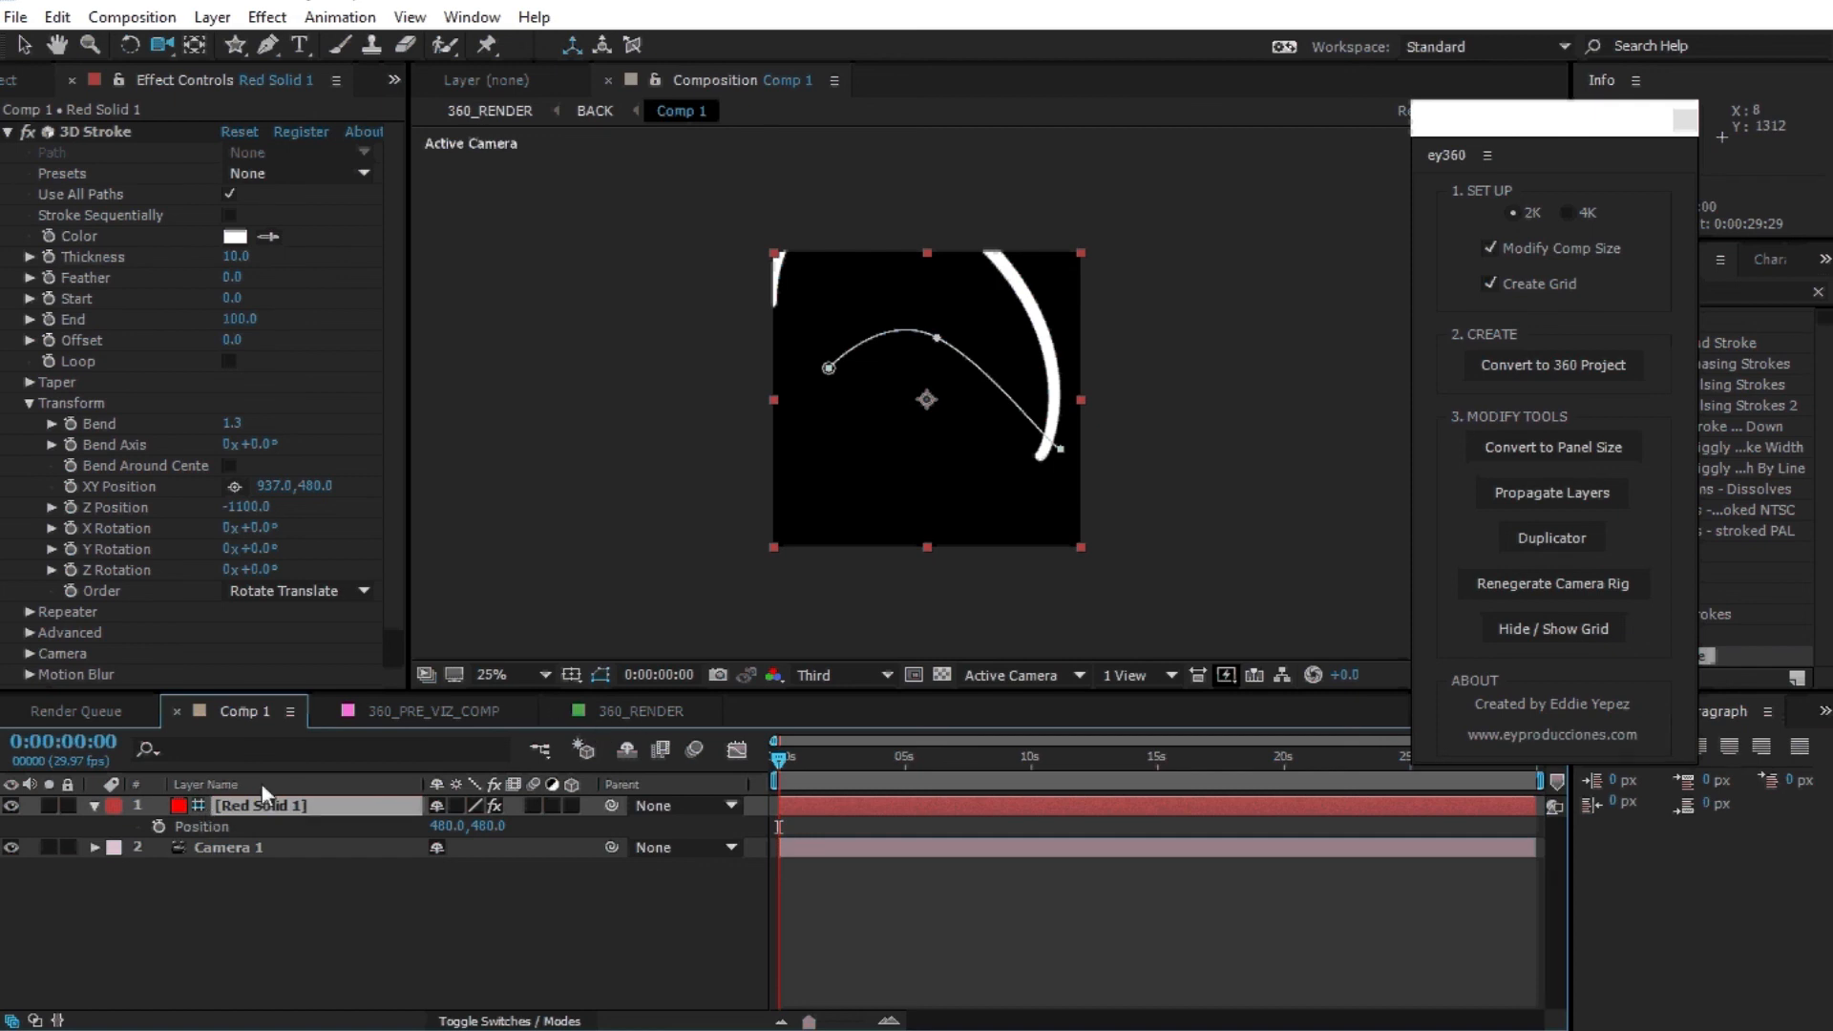
click(229, 239)
click(230, 238)
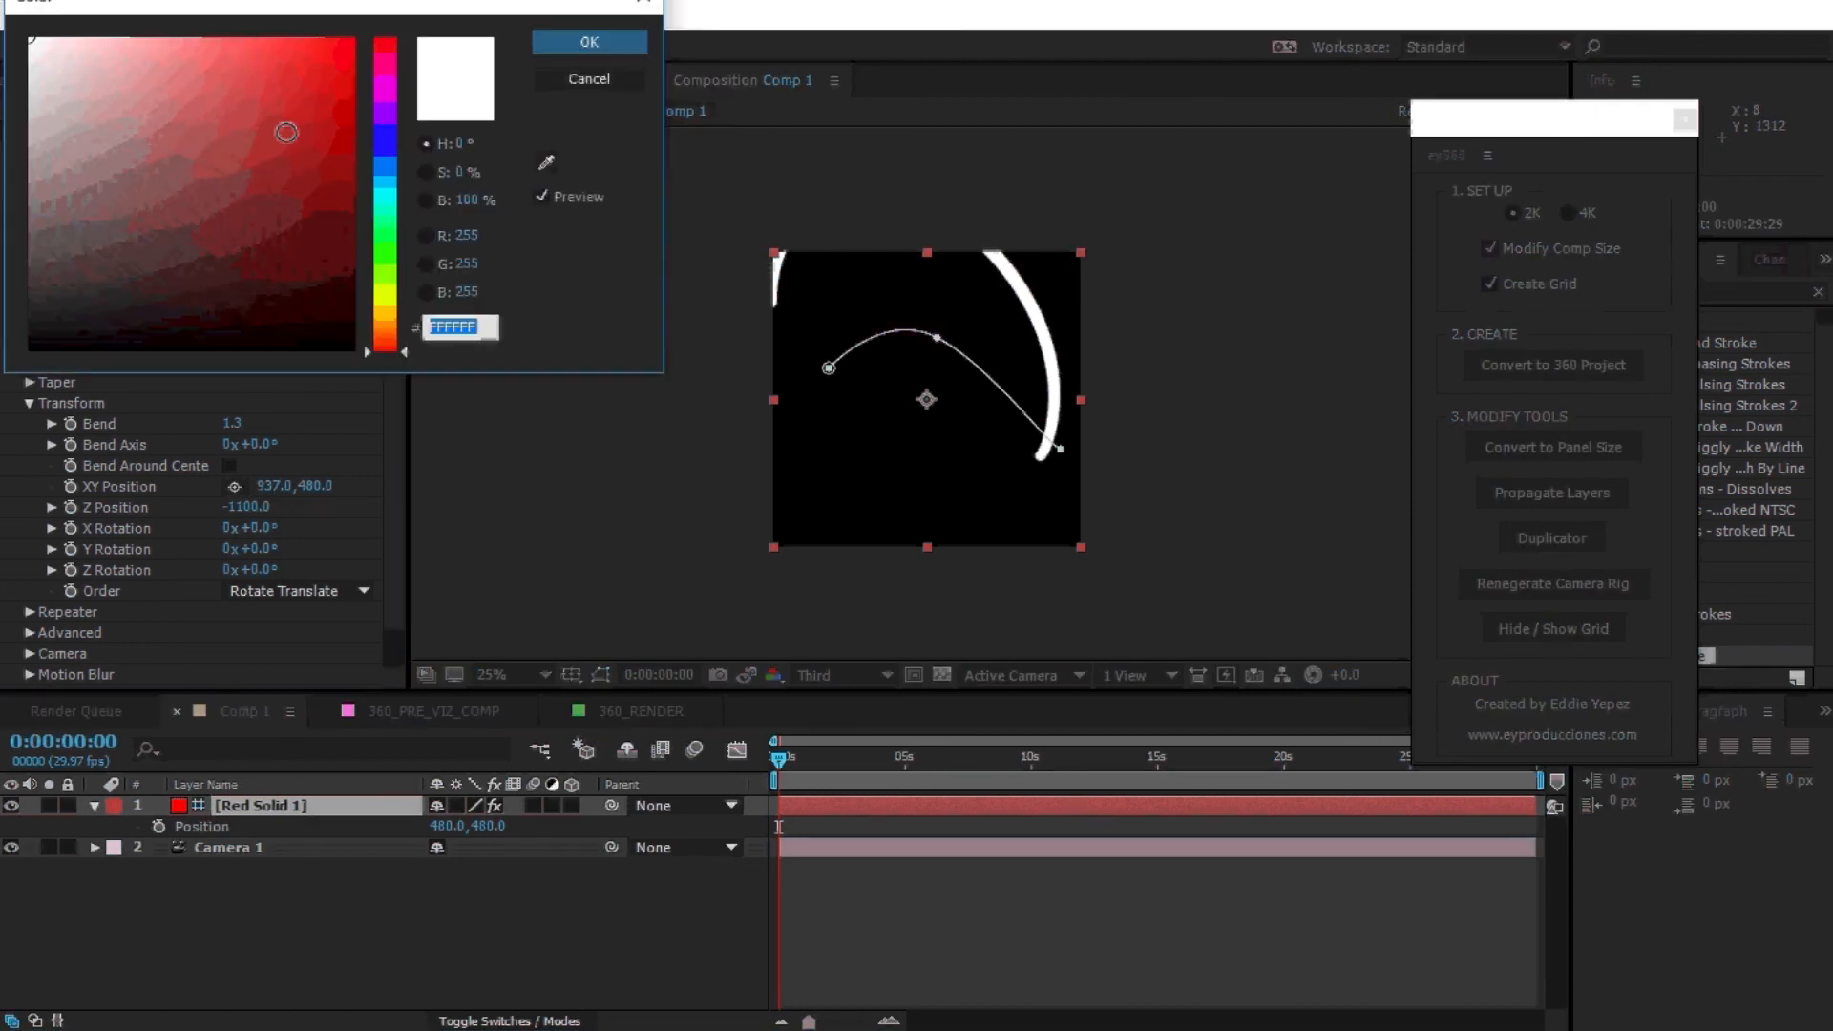
text(FF0000)
click(589, 45)
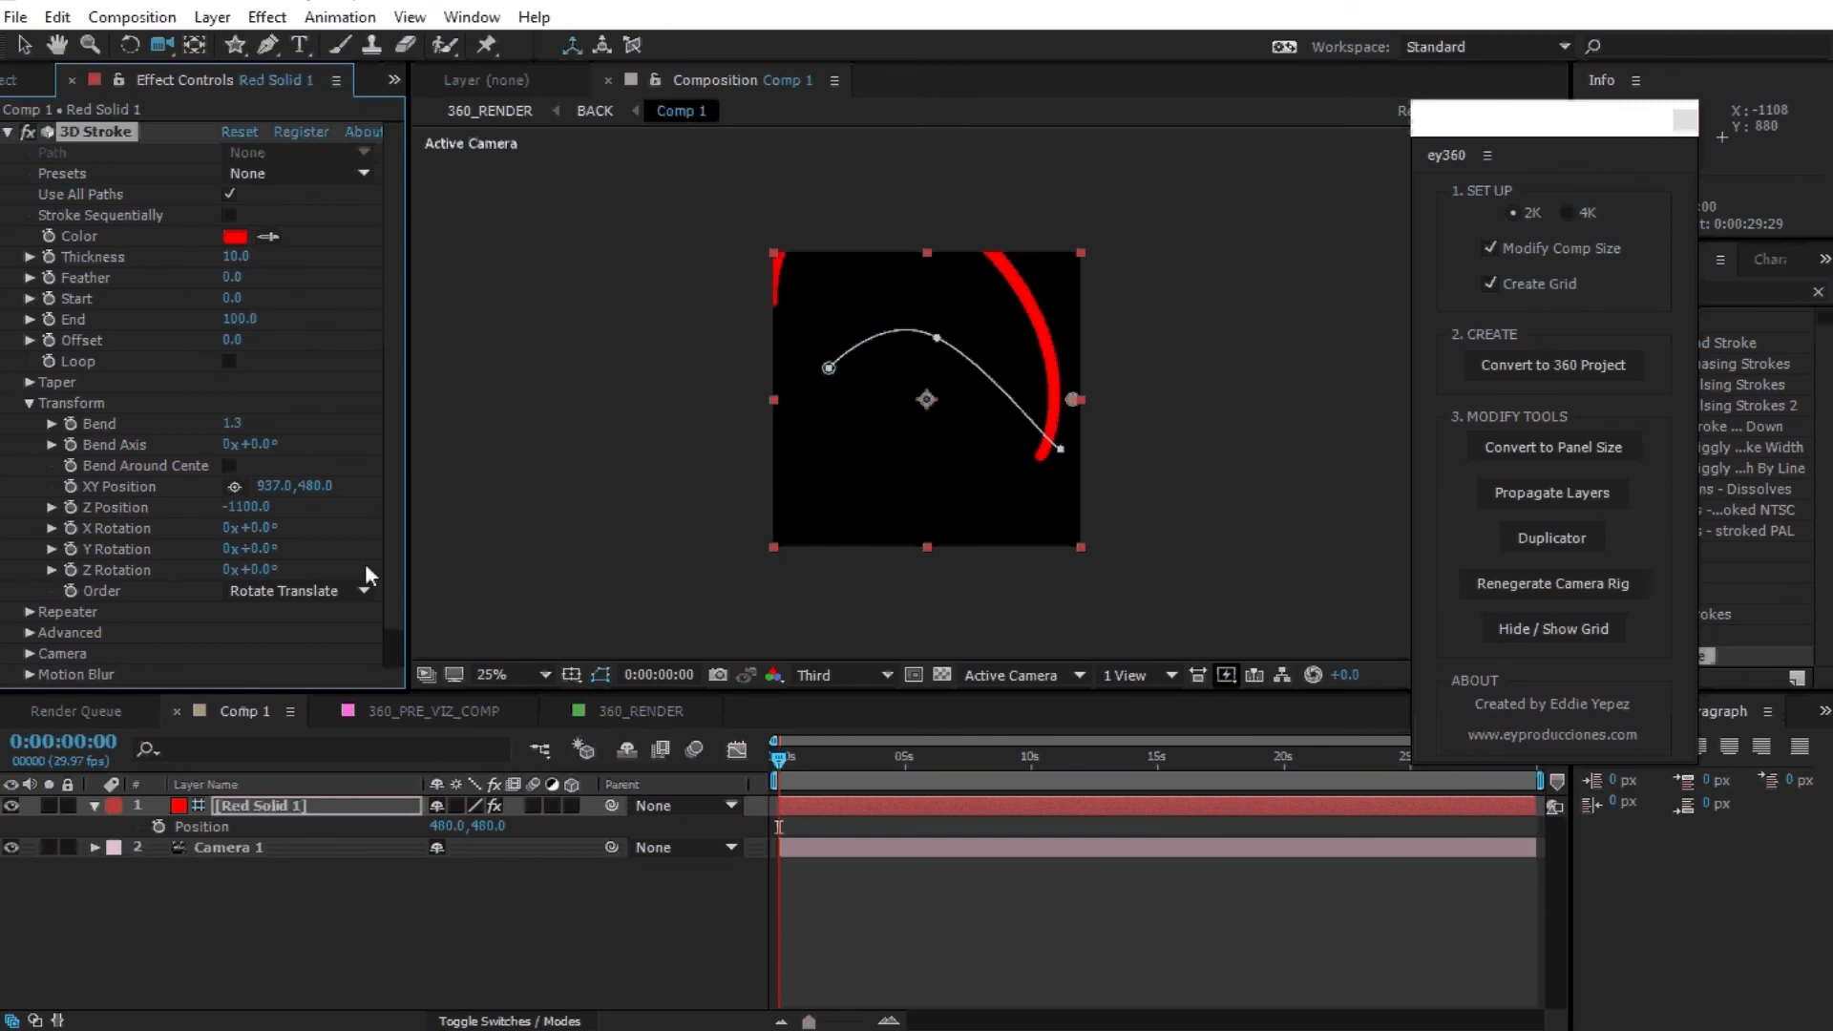
click(489, 712)
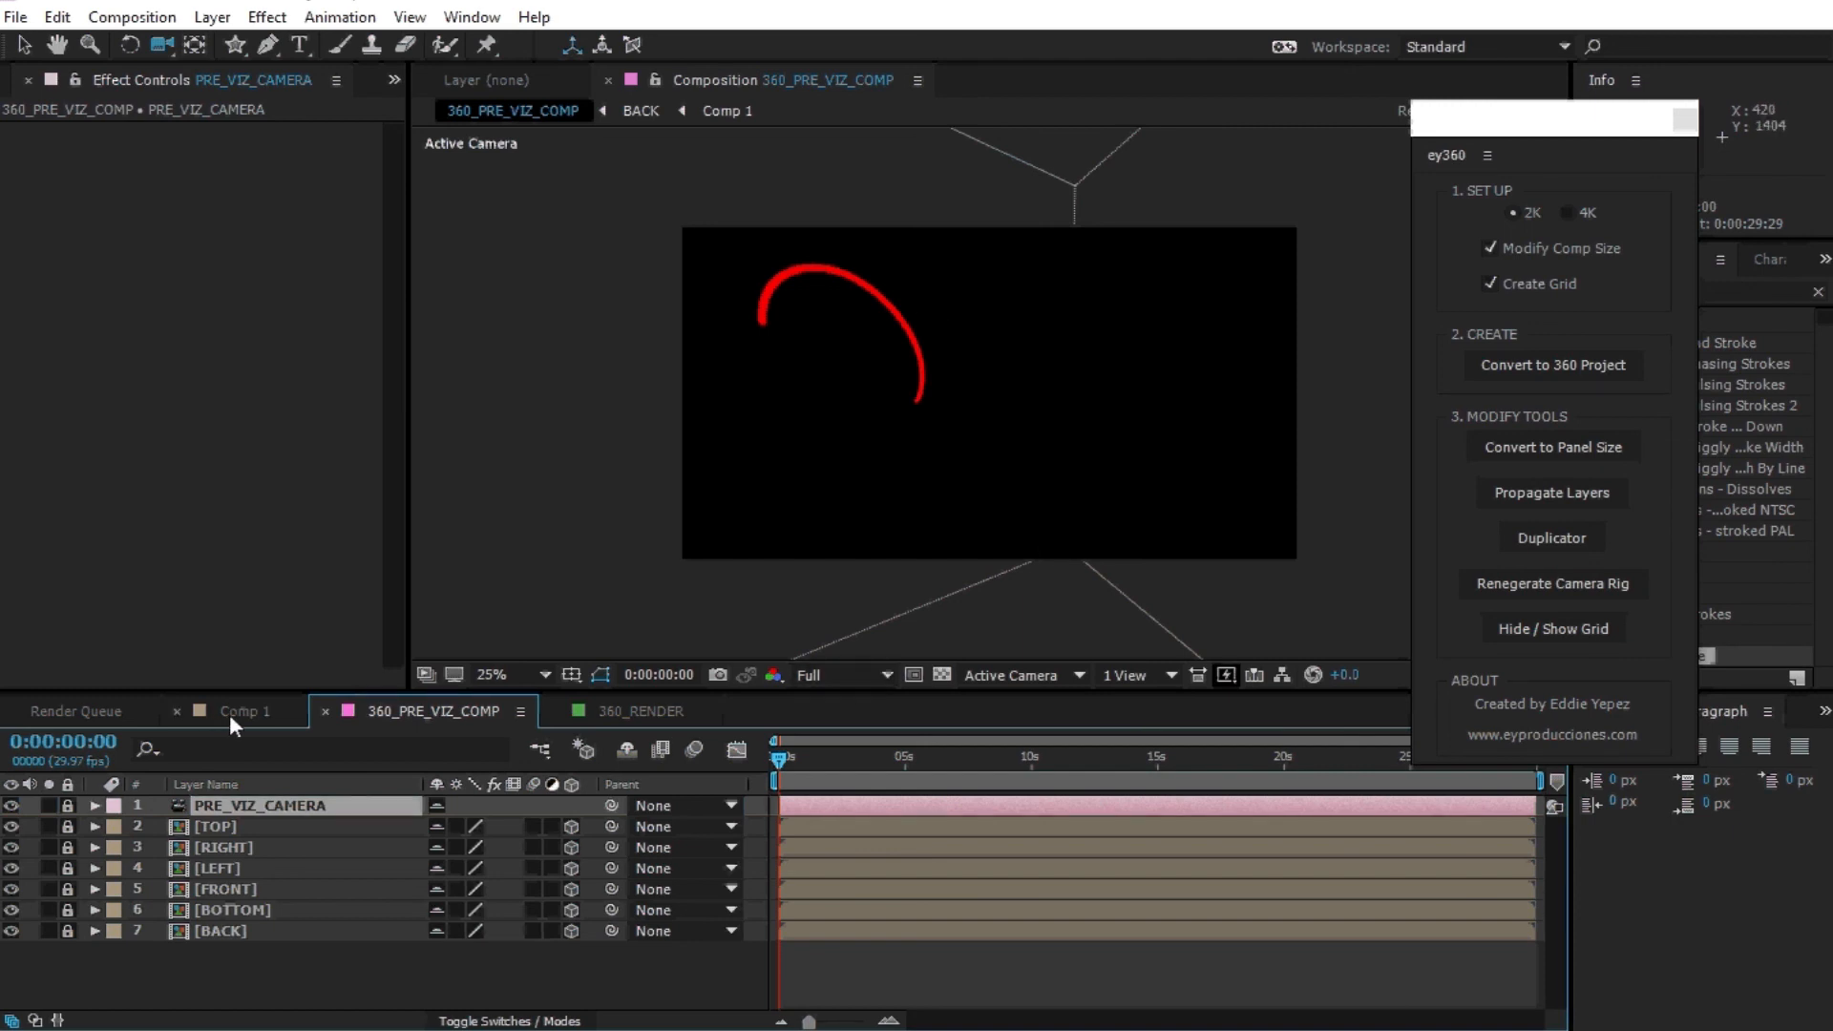
Return to Comp 1 with no layer selected, move the floating ey360 window slightly higher, and show the project's items.
click(273, 714)
click(1280, 920)
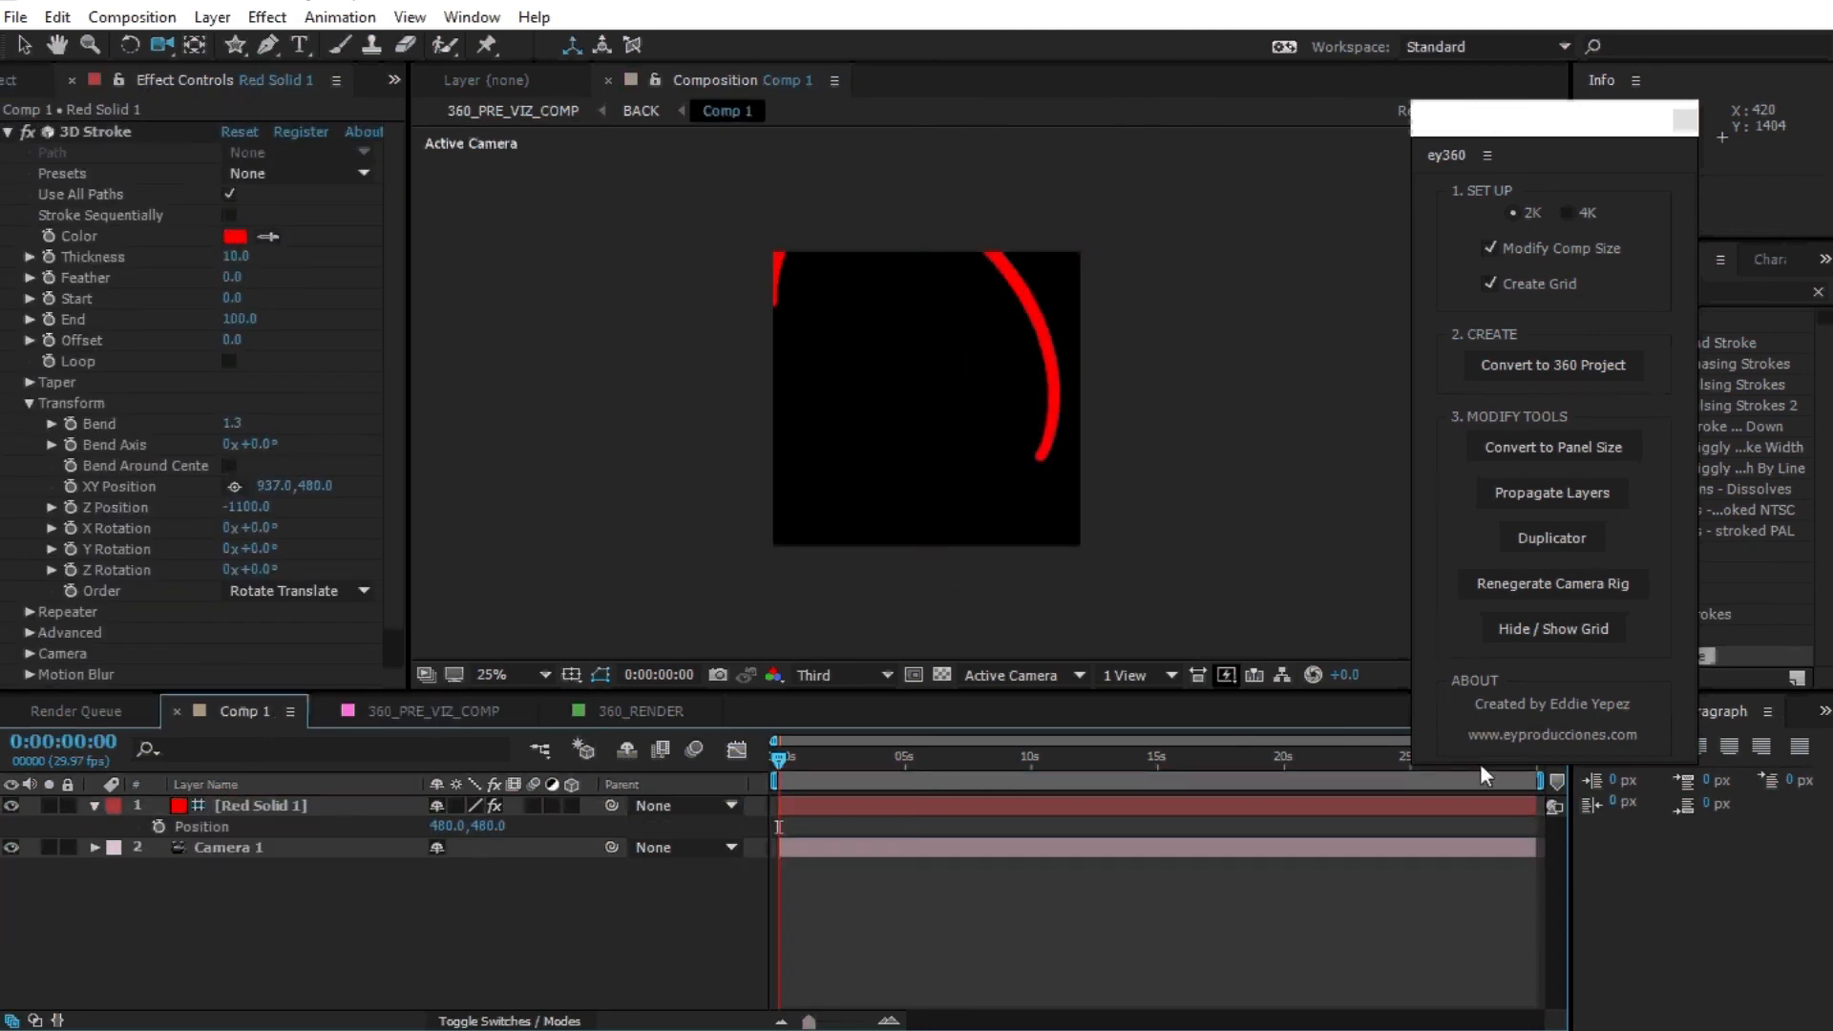
drag(1516, 138, 1478, 142)
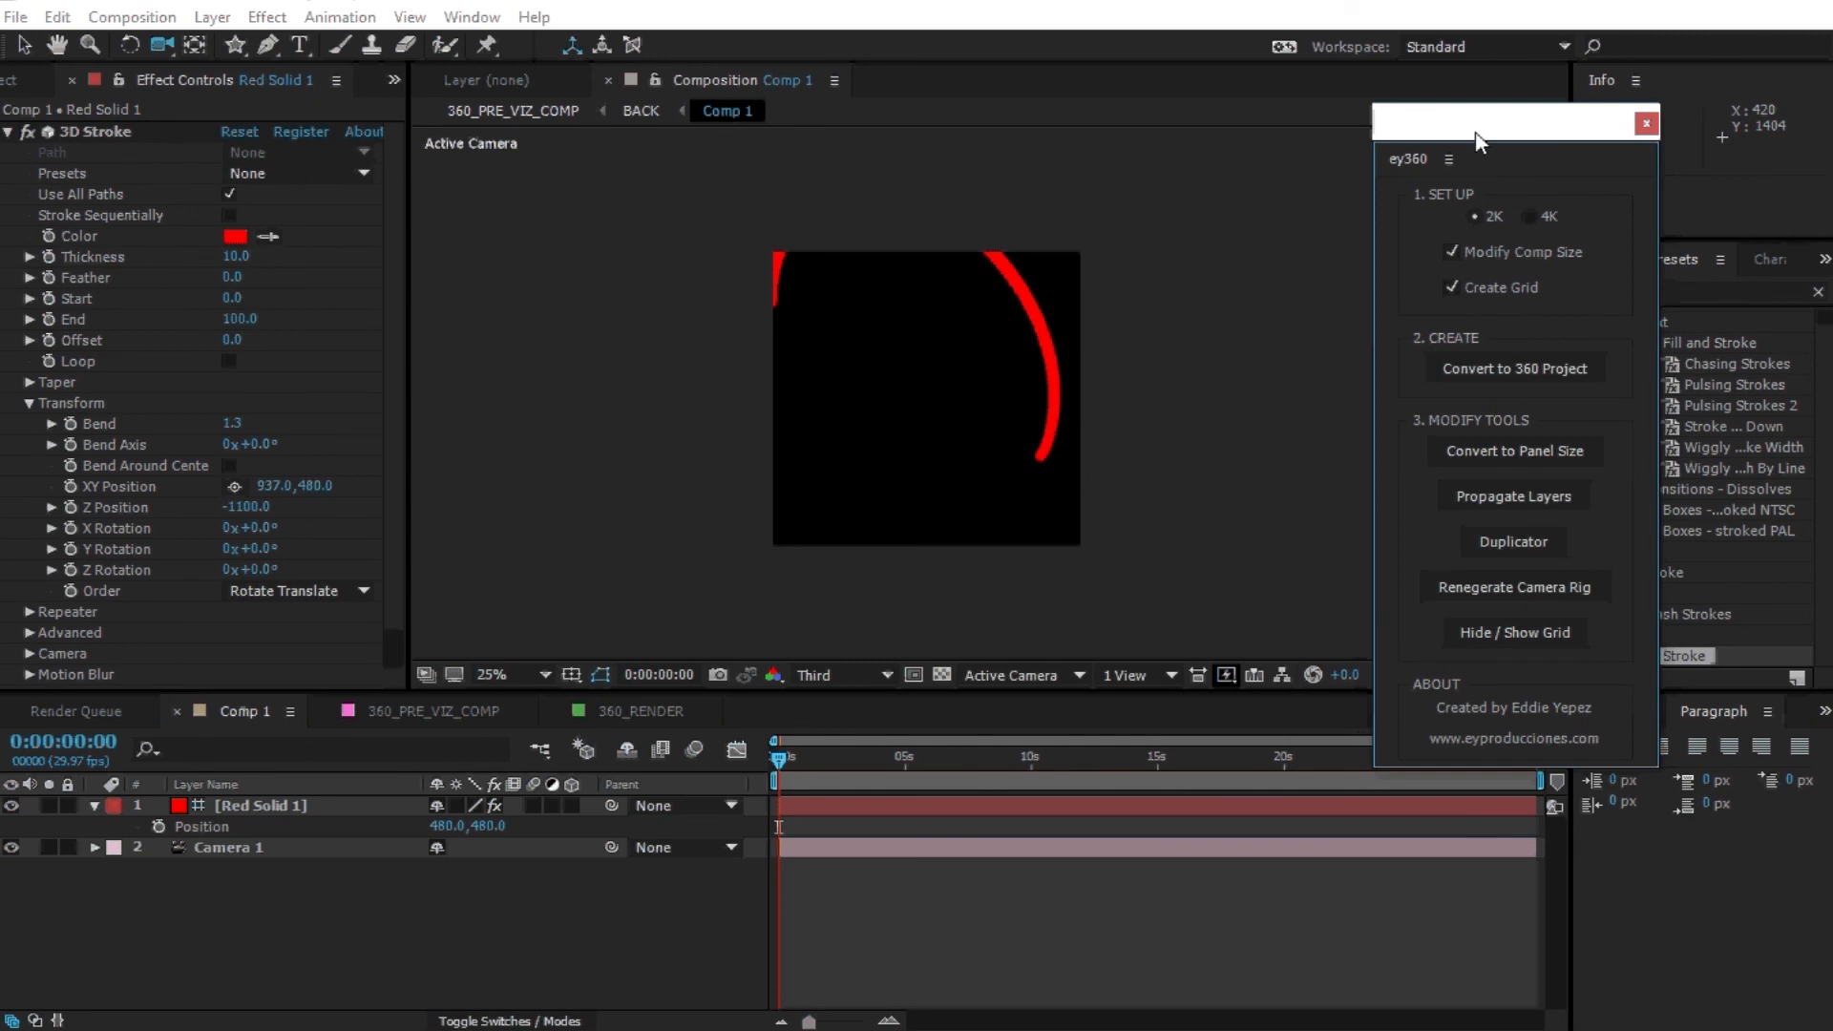
drag(1477, 137, 1473, 104)
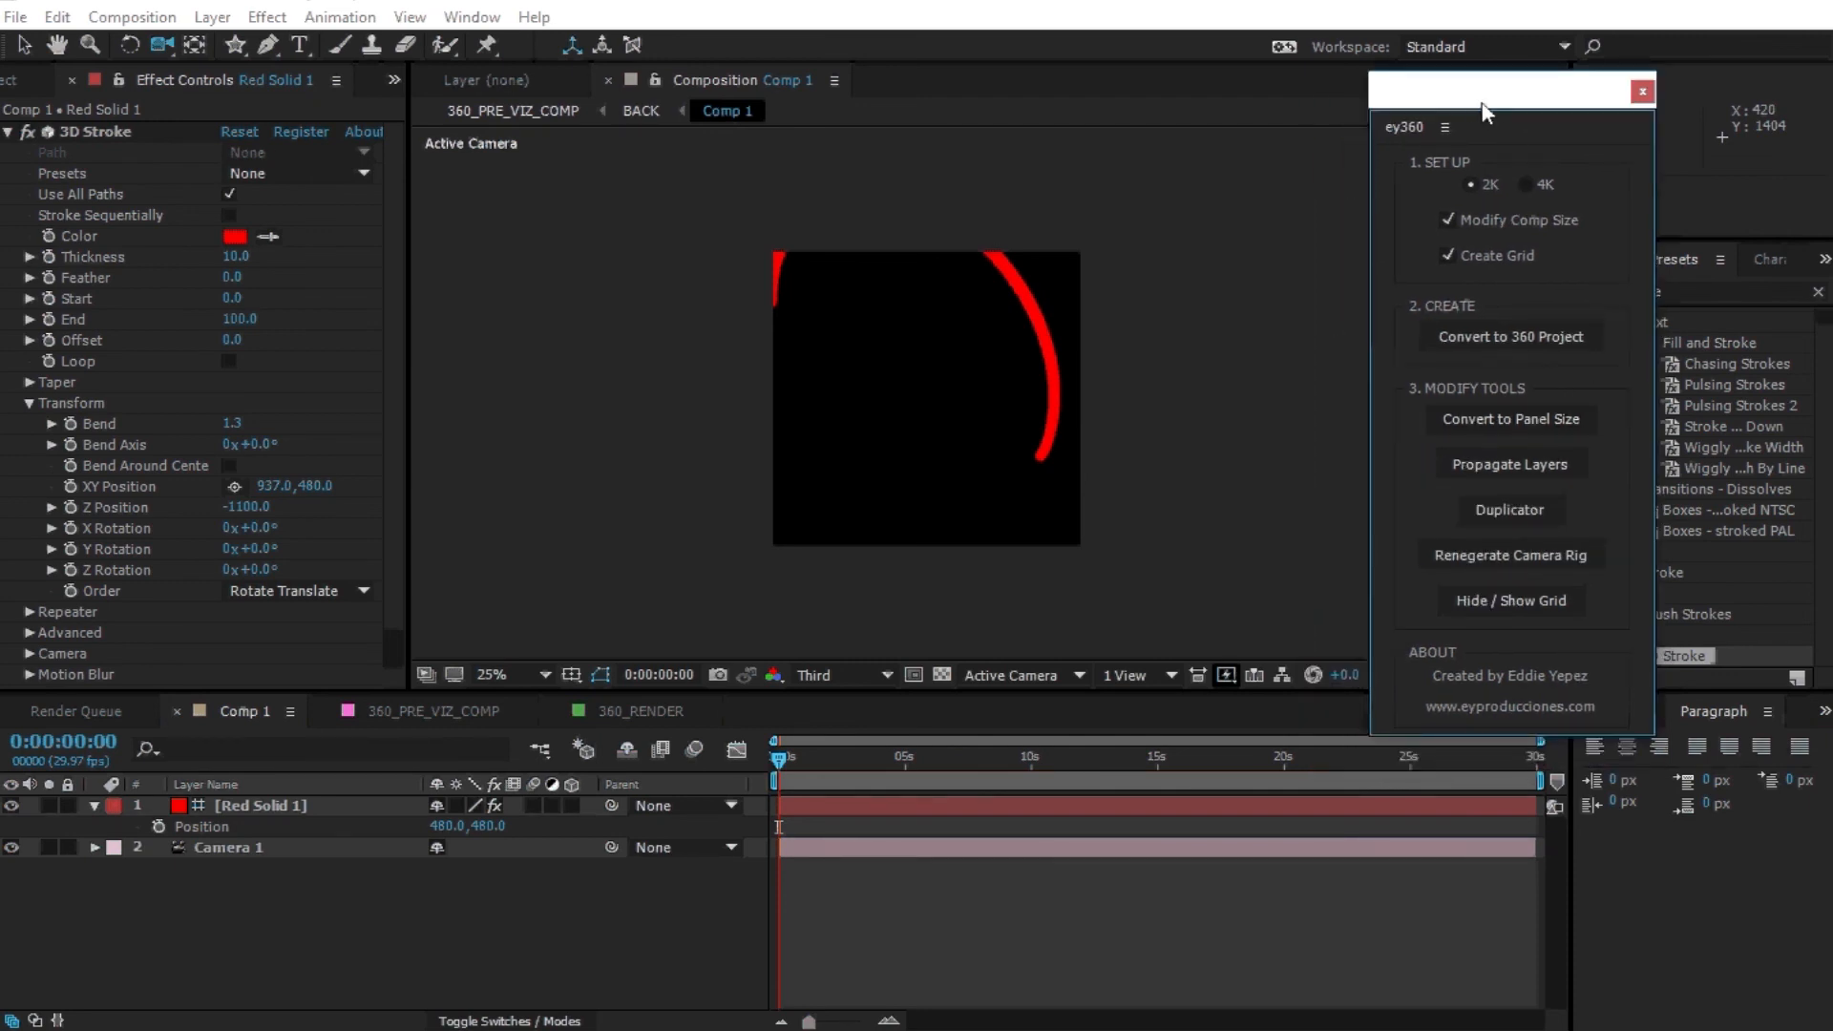
drag(1482, 104, 1502, 105)
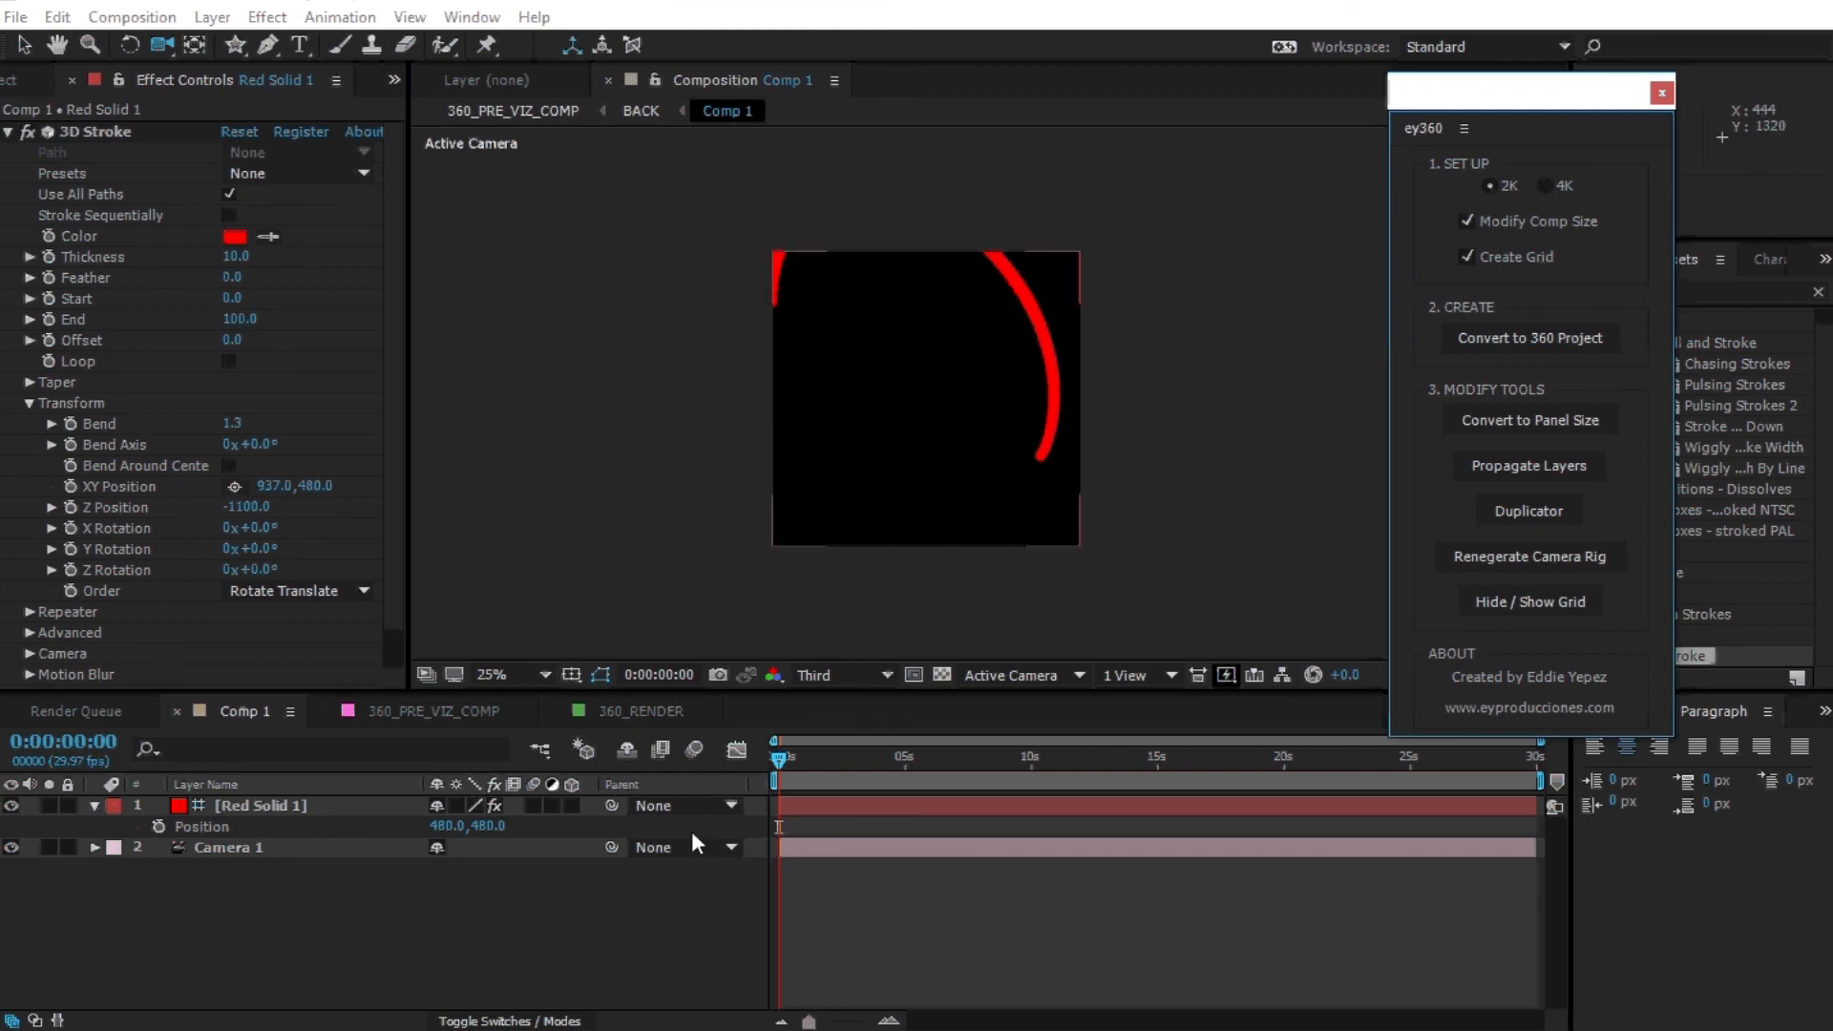
click(32, 86)
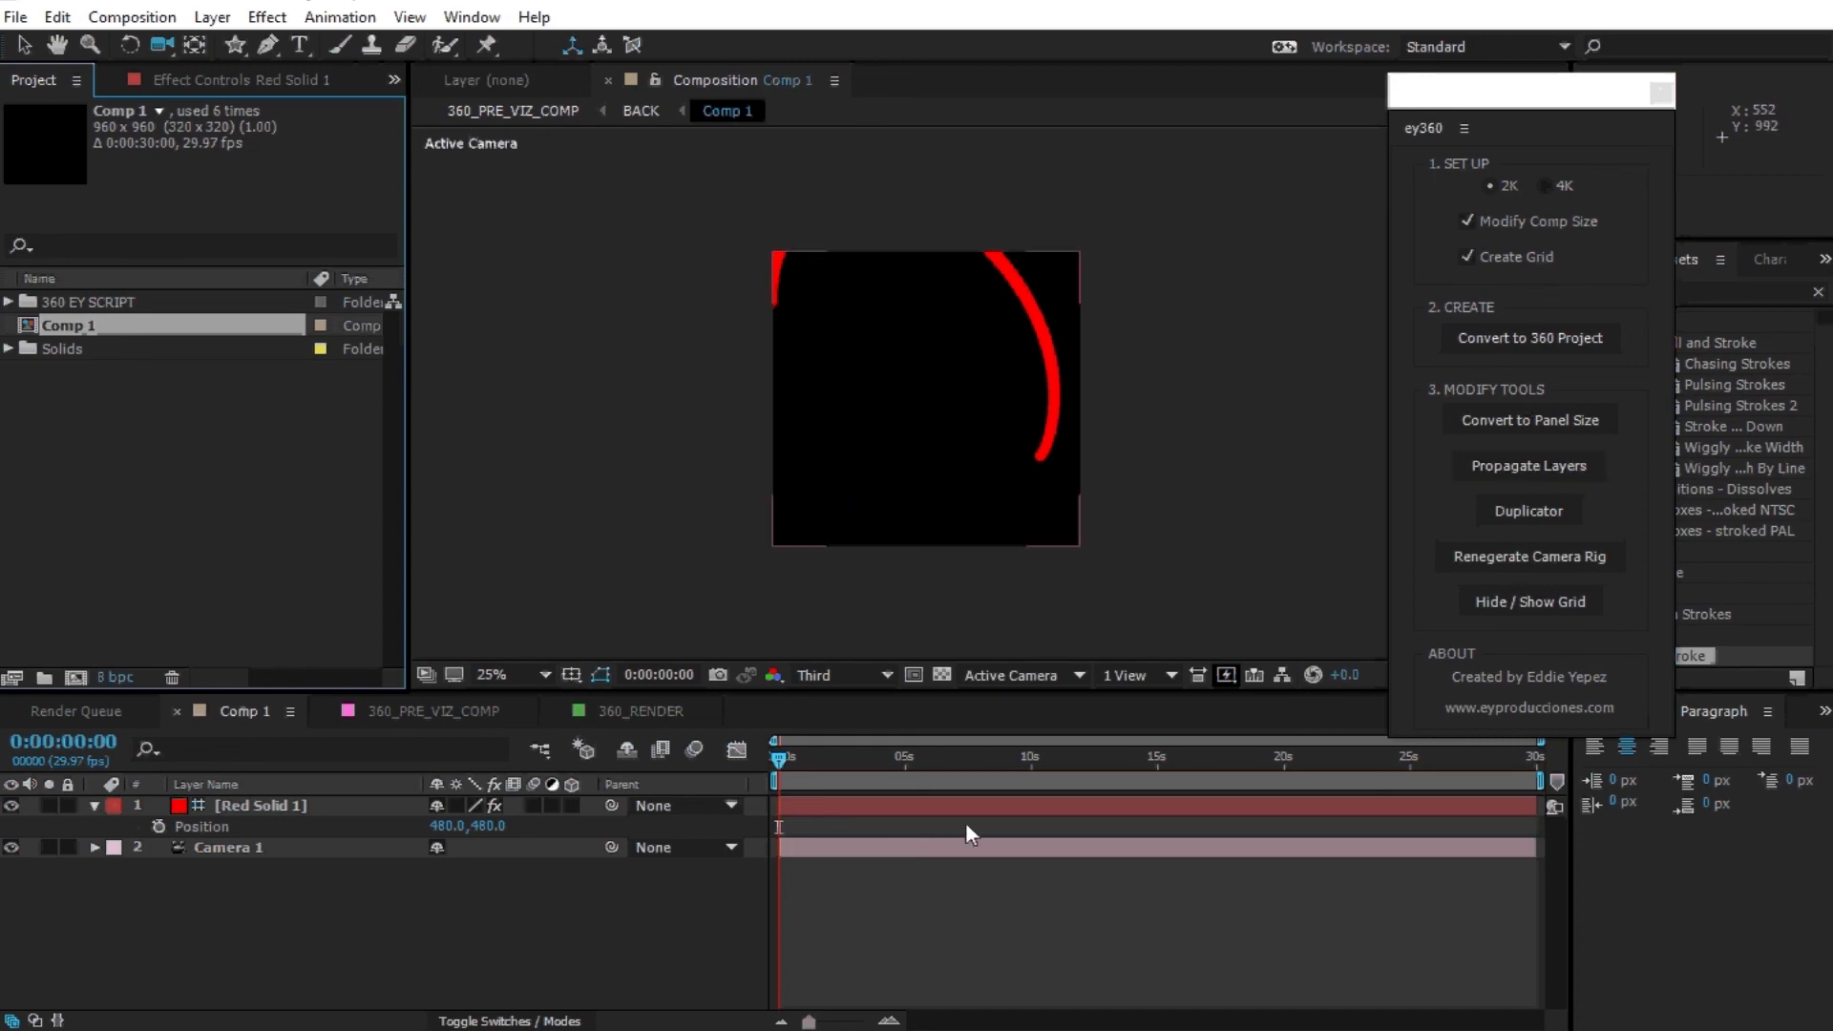
Switch to Chrome to view the 360 camera rig photo, the Patreon page and the ey360 GitHub repository, and return to After Effects.
mouse_move(969, 1028)
click(967, 955)
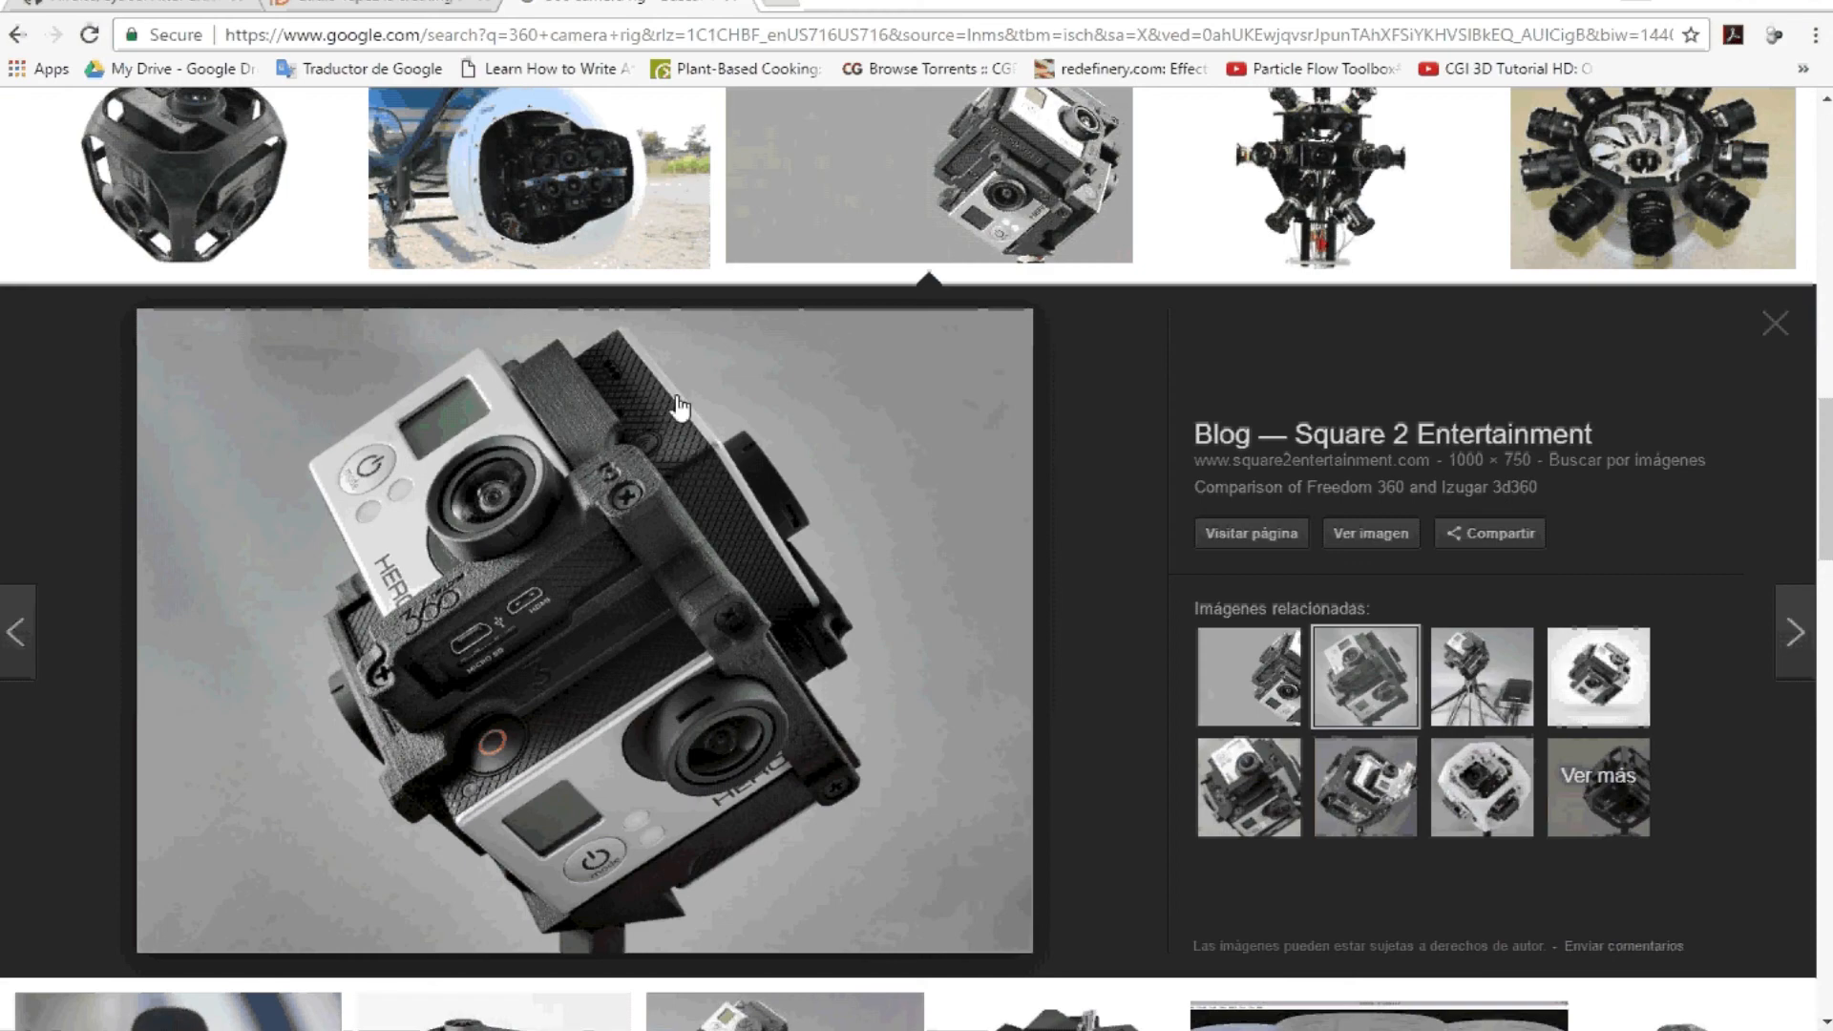
click(456, 3)
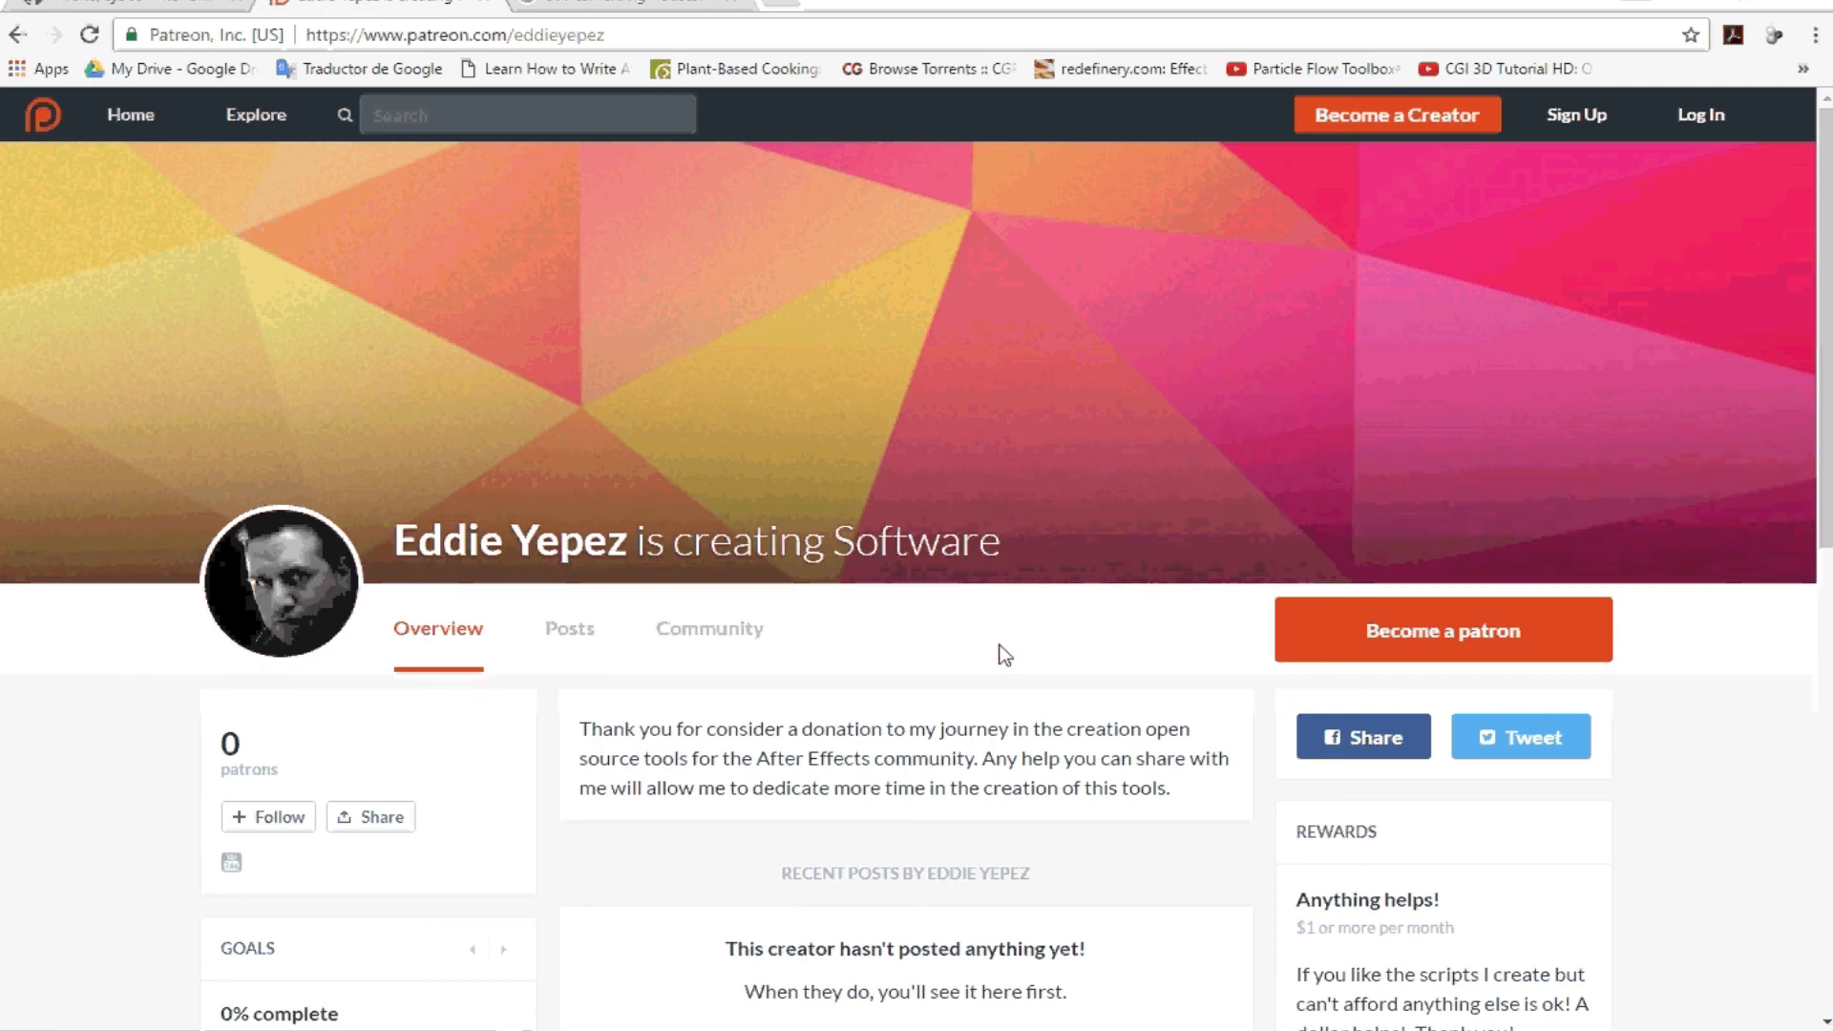
click(114, 3)
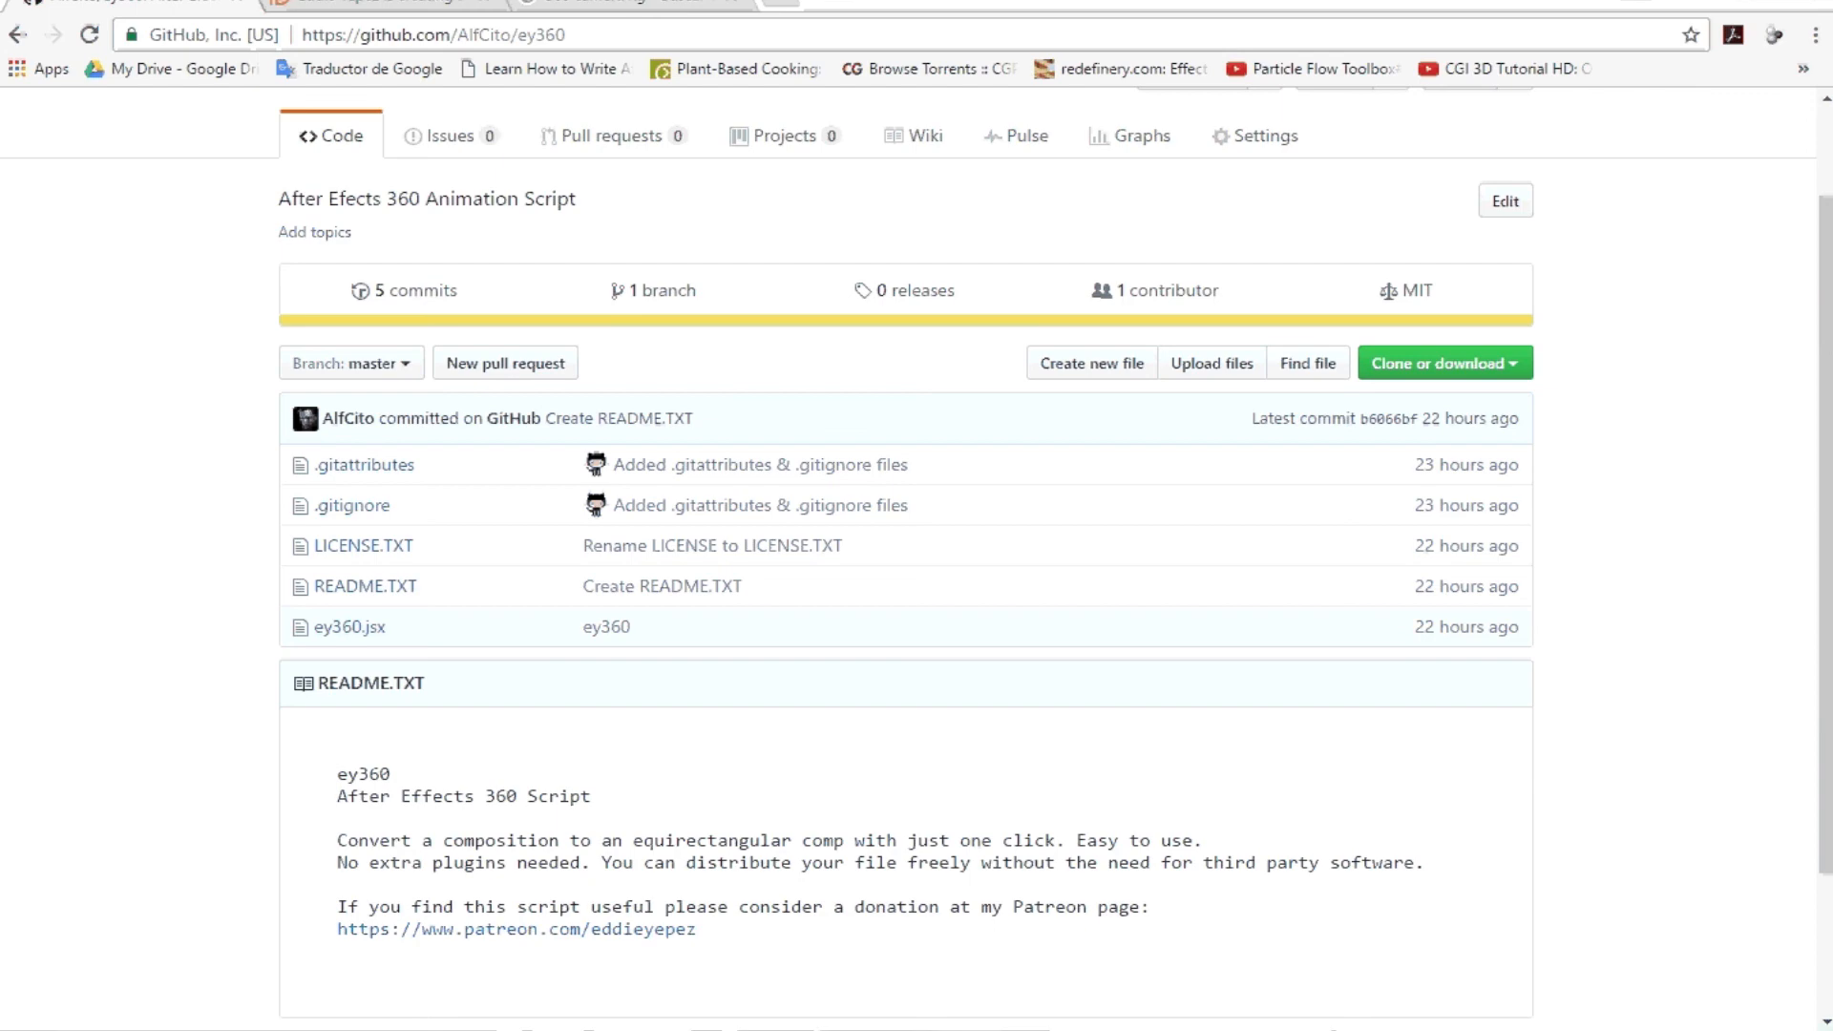
mouse_move(718, 1029)
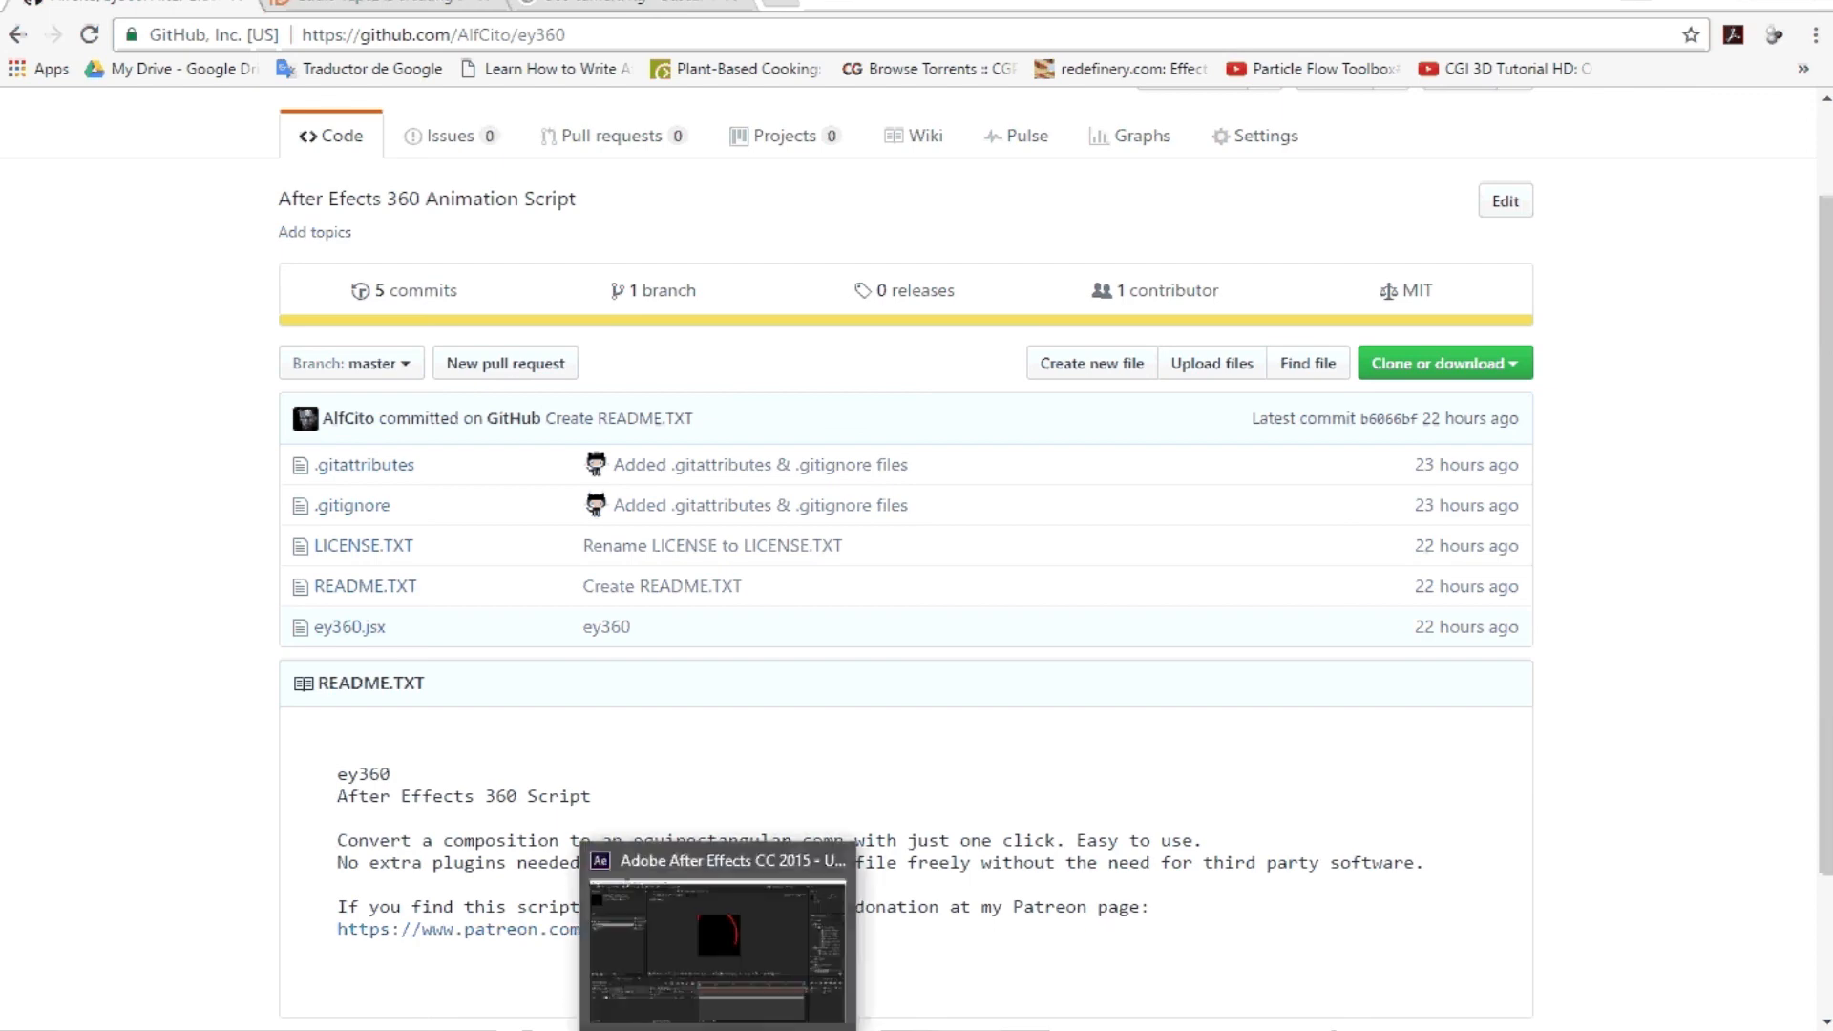
click(718, 945)
click(1136, 953)
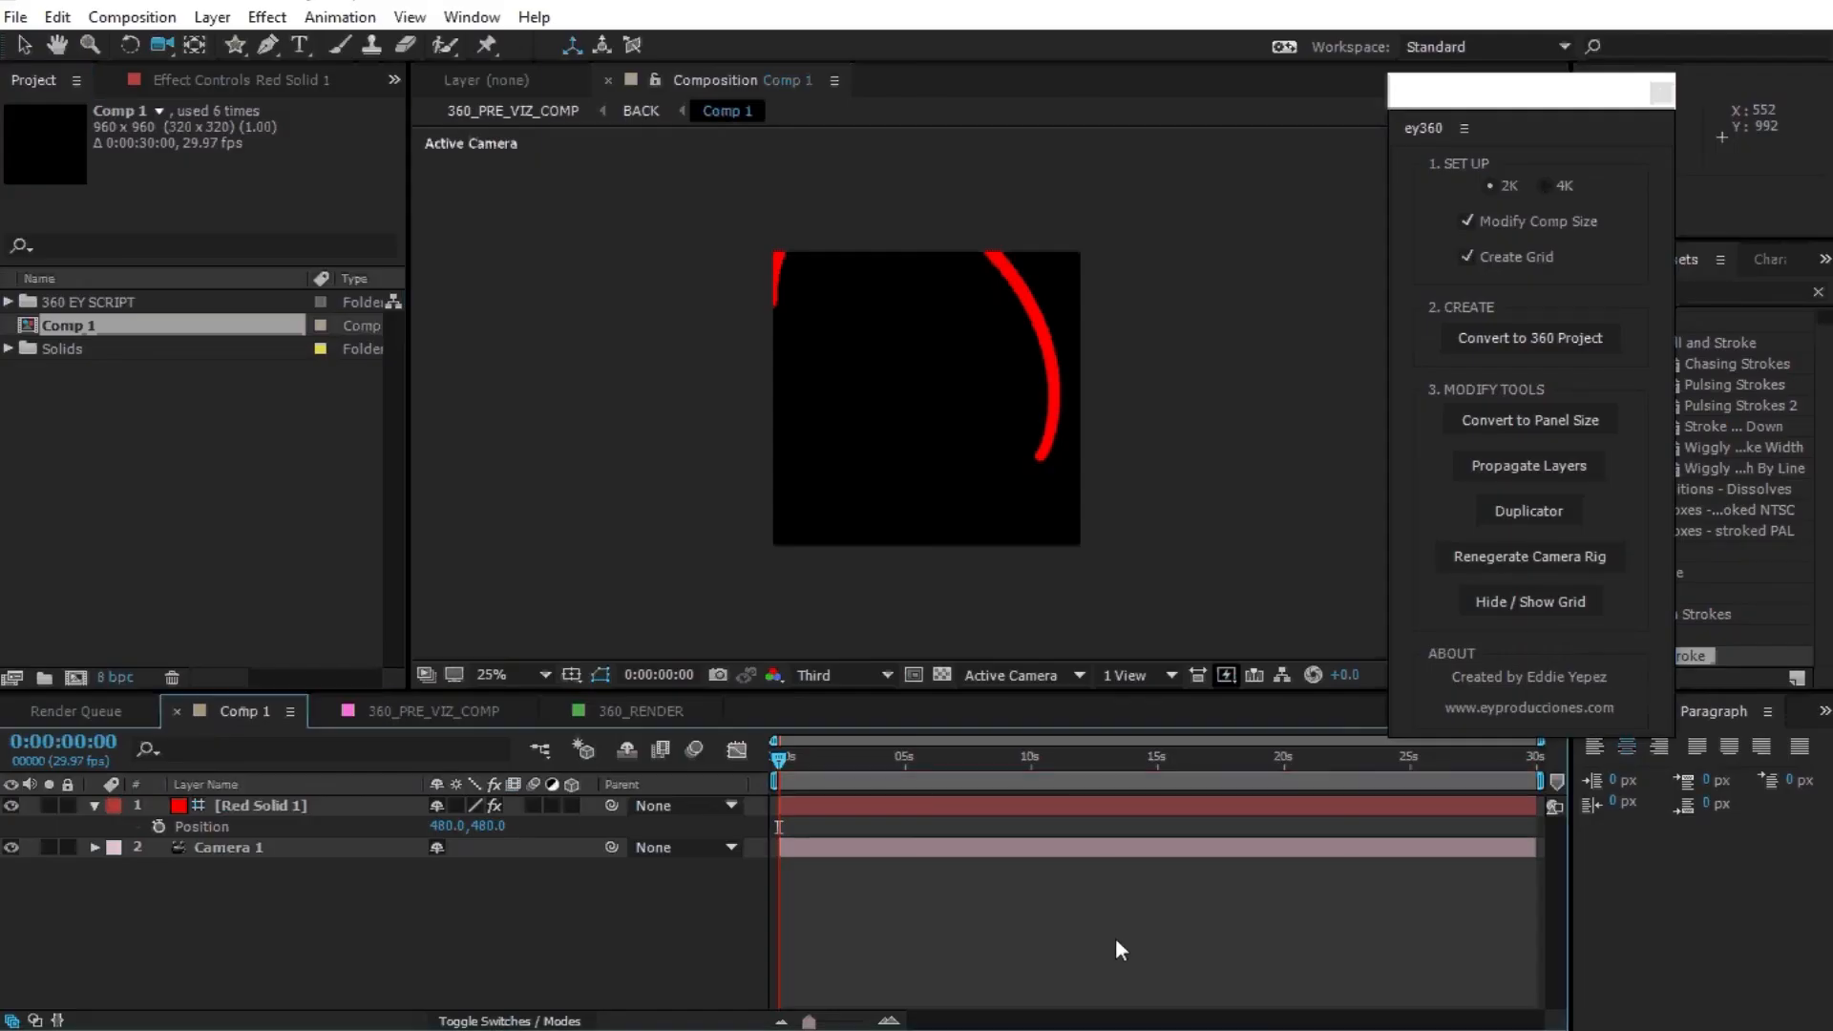